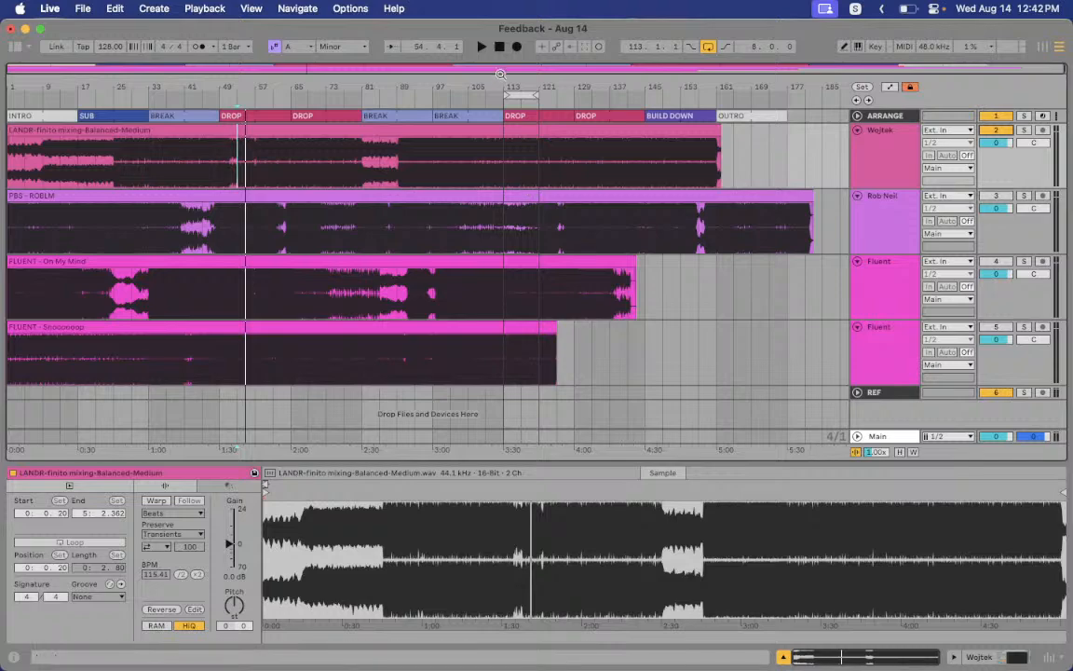
Stop and replay the arrangement from bar 1, glancing at Streamlabs in between
click(498, 53)
key(space)
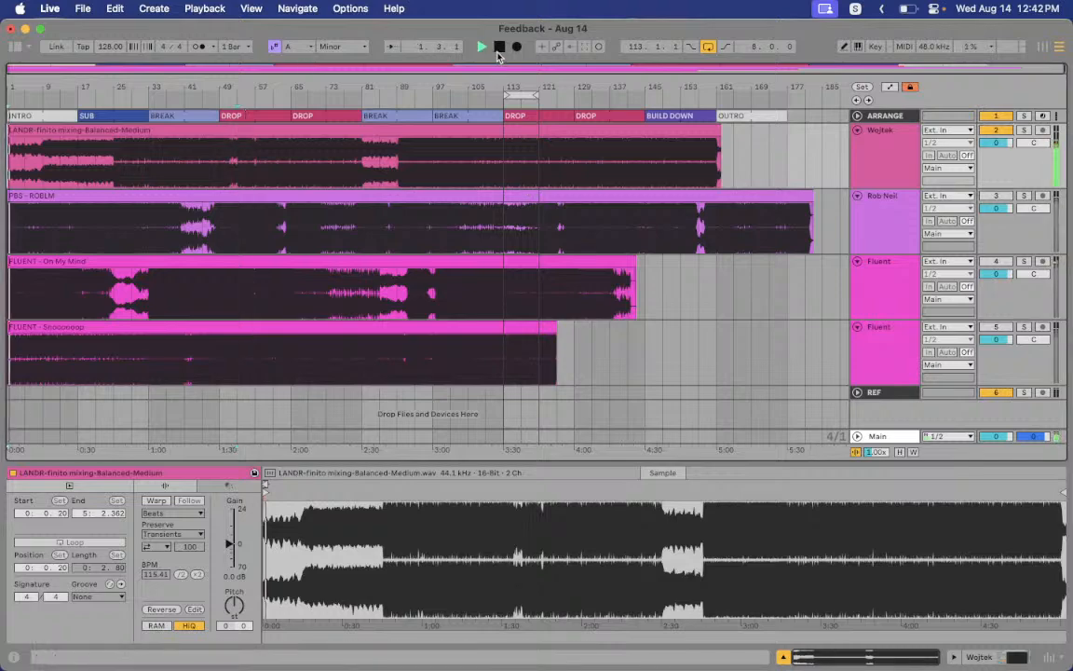
key(ctrl+Right)
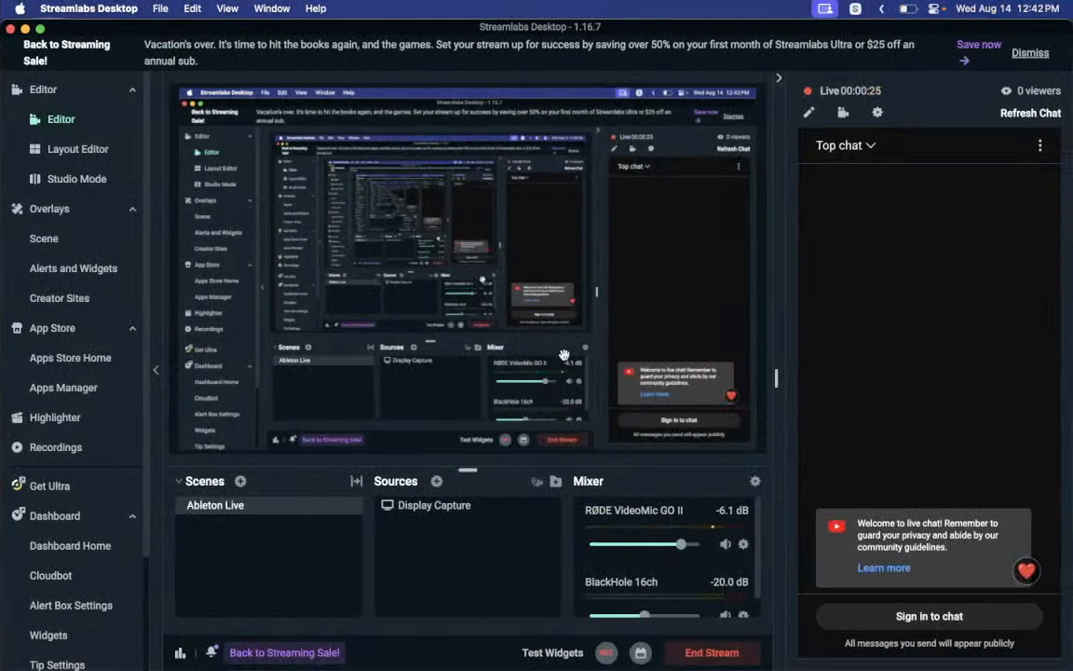
key(ctrl+Left)
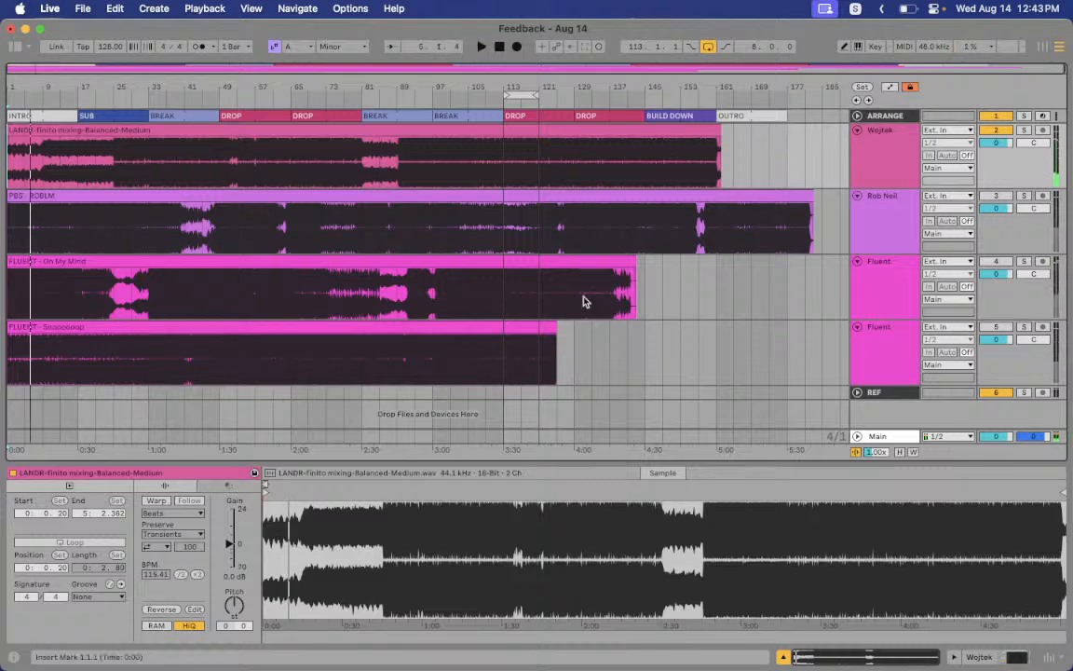
key(ctrl+Right)
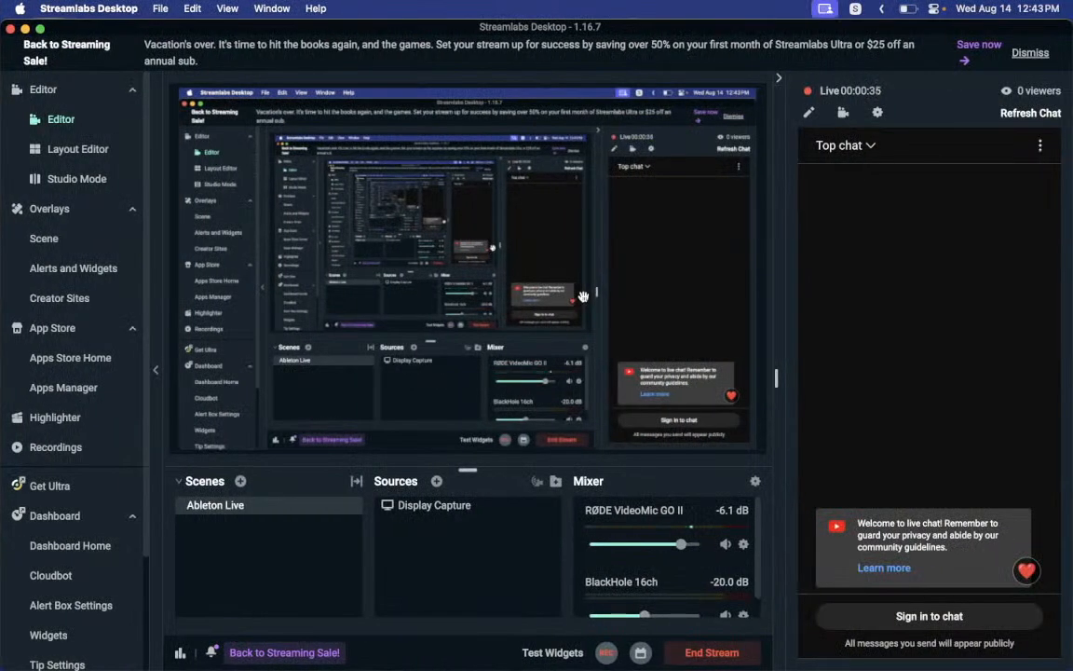
key(ctrl+Left)
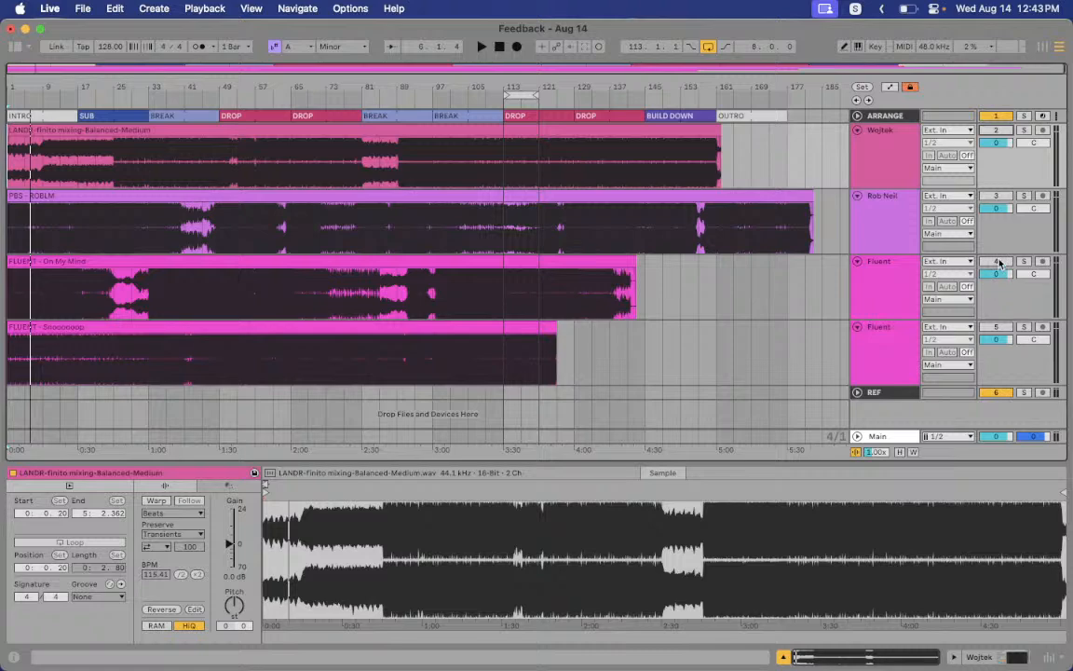
key(space)
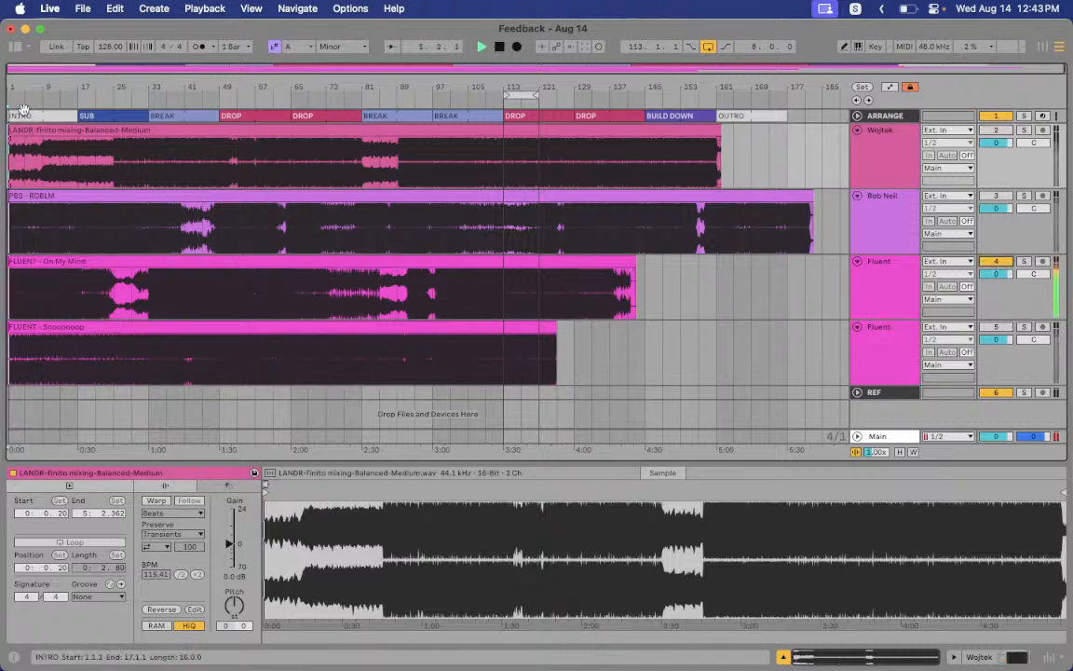
Zoom into the opening bars and open the Fluent track's dpMeter5 window over the tracks
drag(21, 88, 20, 116)
key(plus)
key(plus)
key(plus)
key(plus)
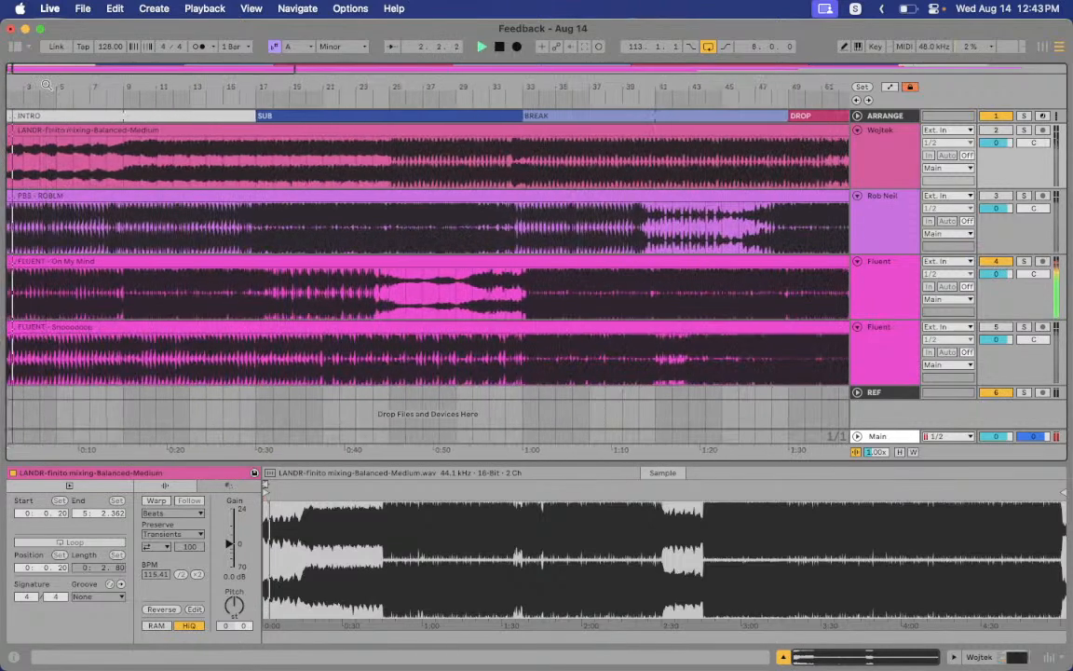
click(871, 287)
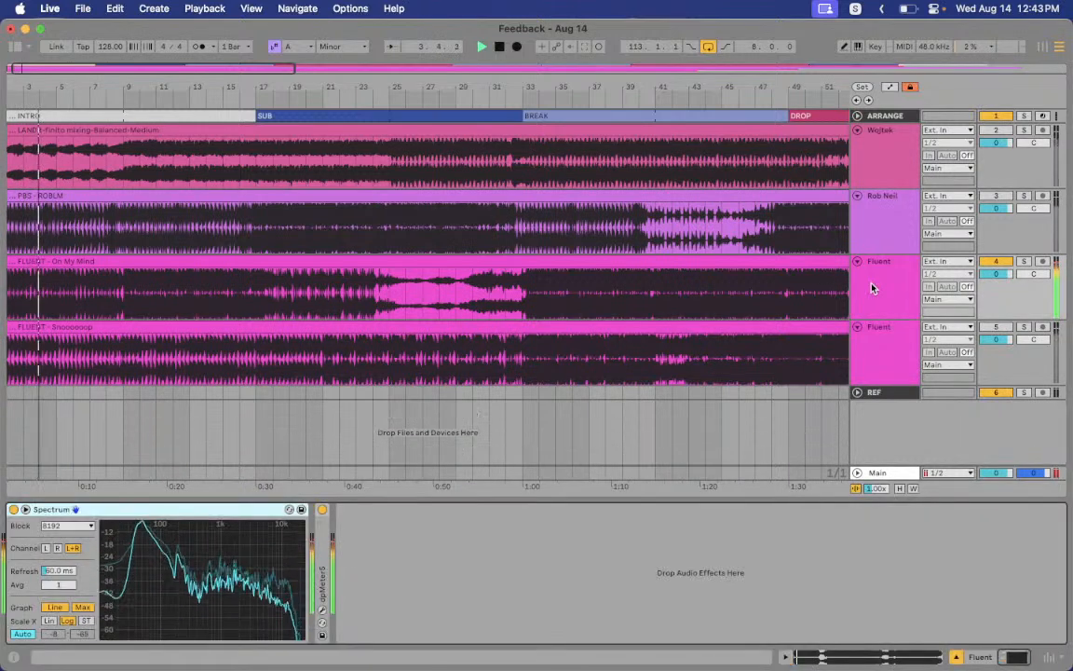
click(322, 611)
drag(456, 155, 507, 177)
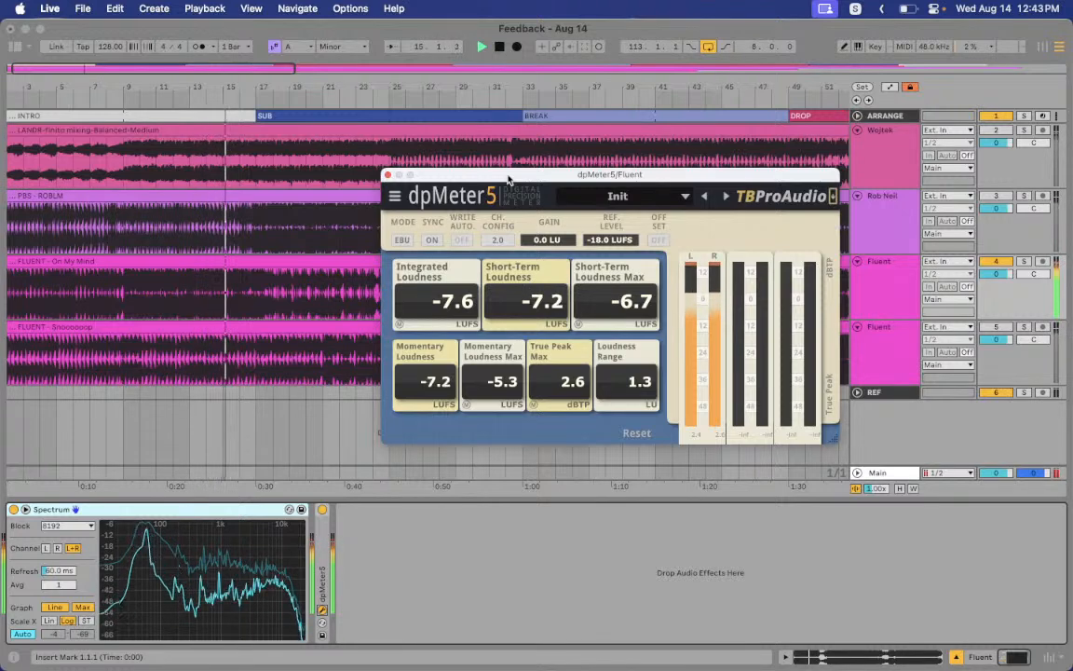
Check Streamlabs briefly, then move the dpMeter5 window up and to the left
key(ctrl+Right)
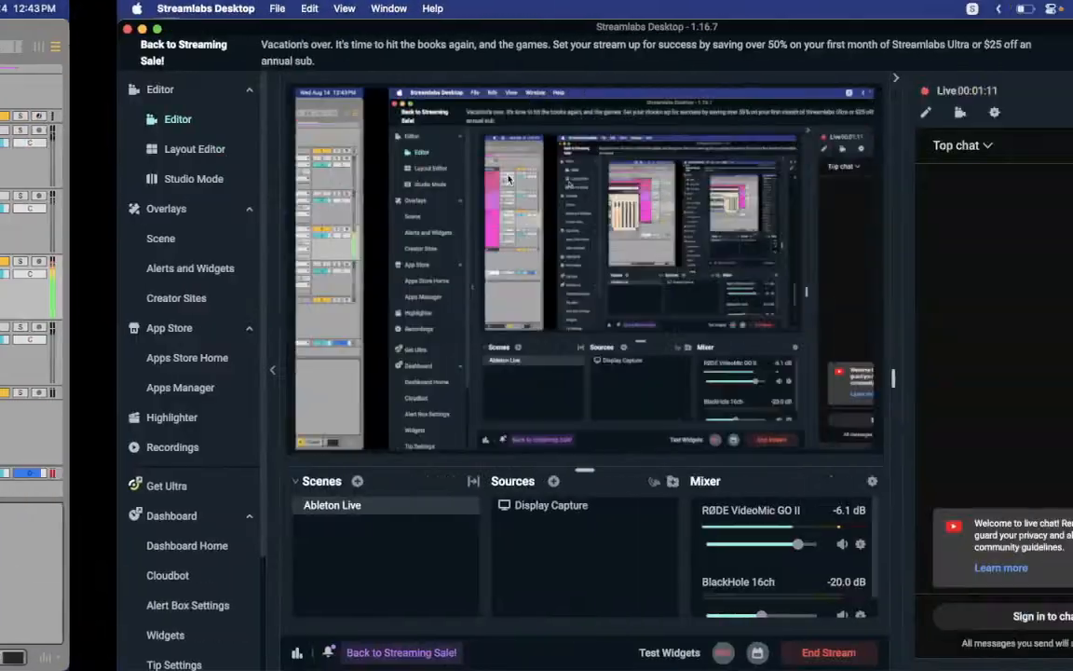
key(ctrl+Left)
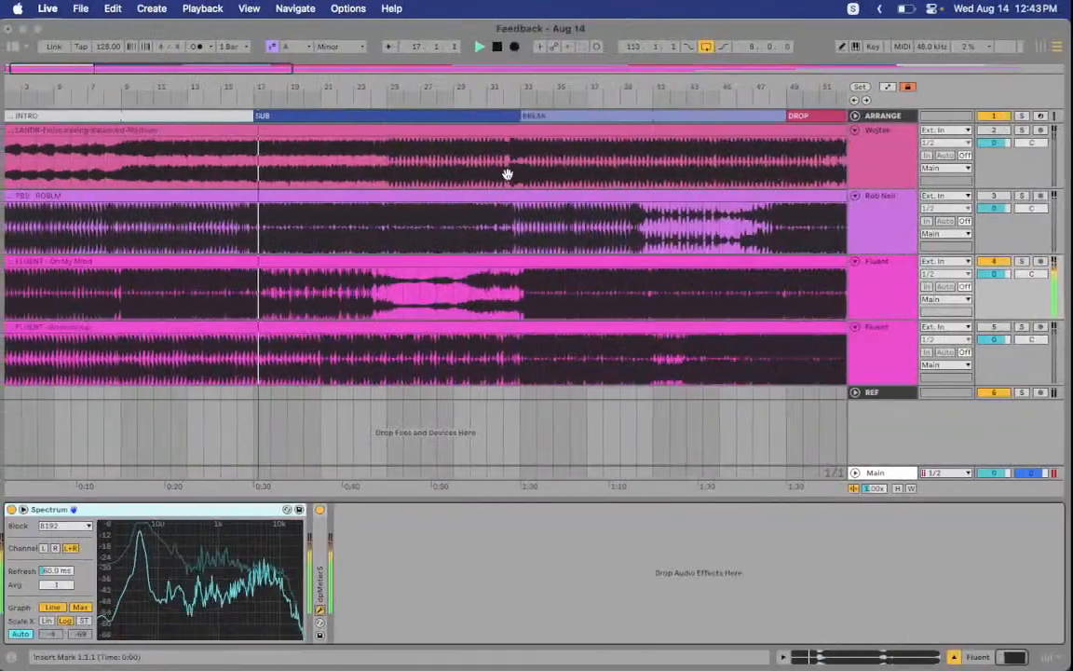
drag(657, 184, 587, 172)
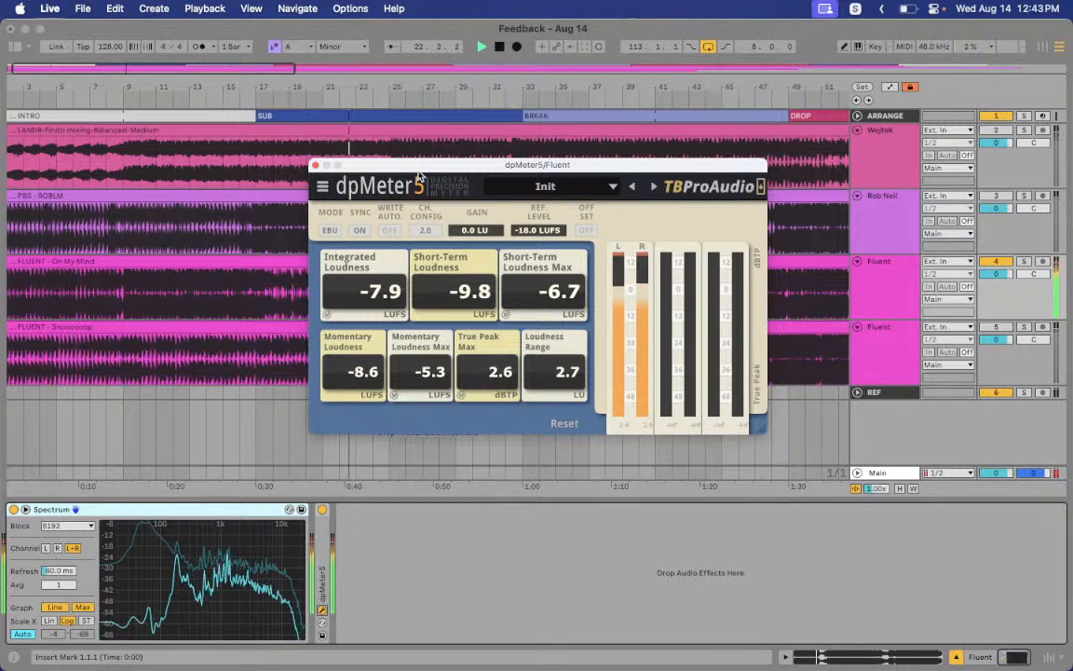
Close dpMeter5, stop playback and set the insert mark at bar 33 on On My Mind
click(317, 166)
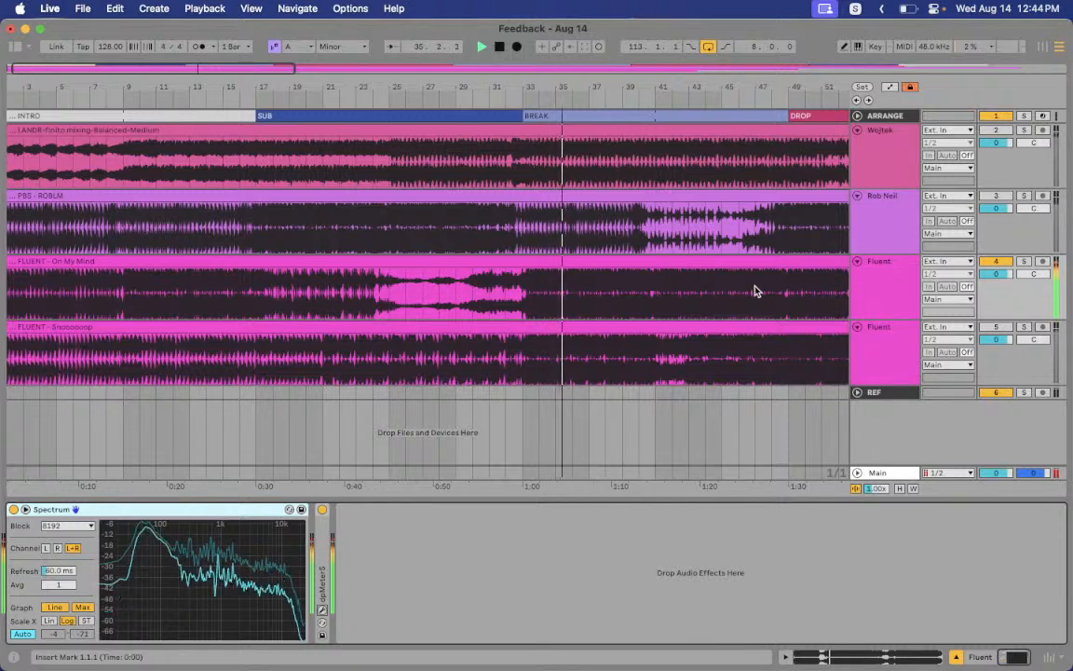
click(523, 293)
key(space)
drag(376, 293, 516, 294)
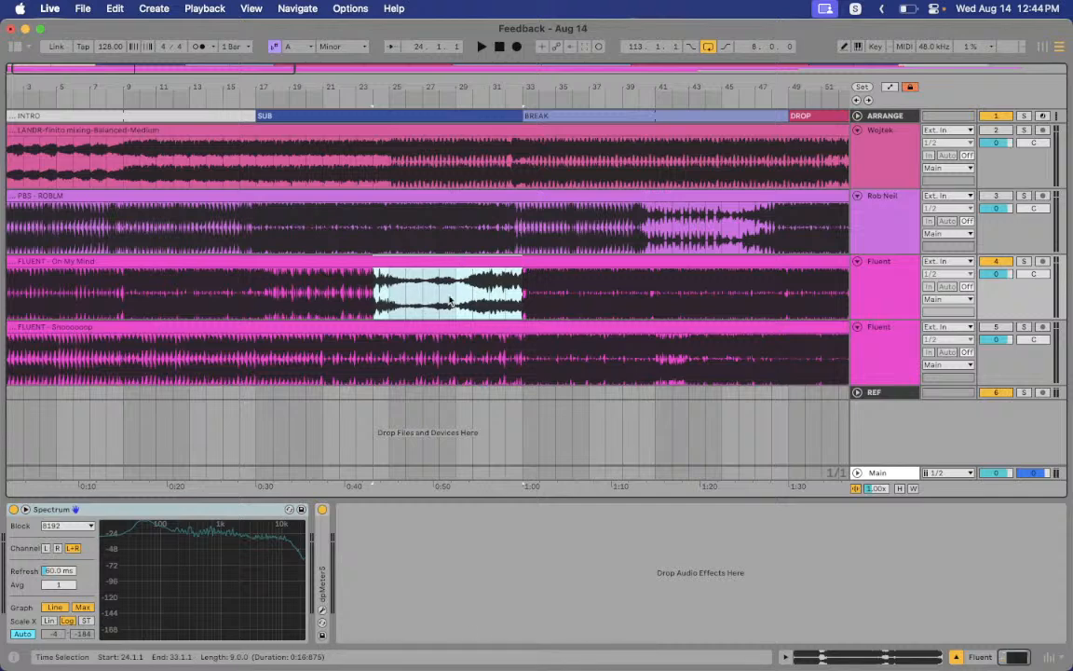
click(520, 300)
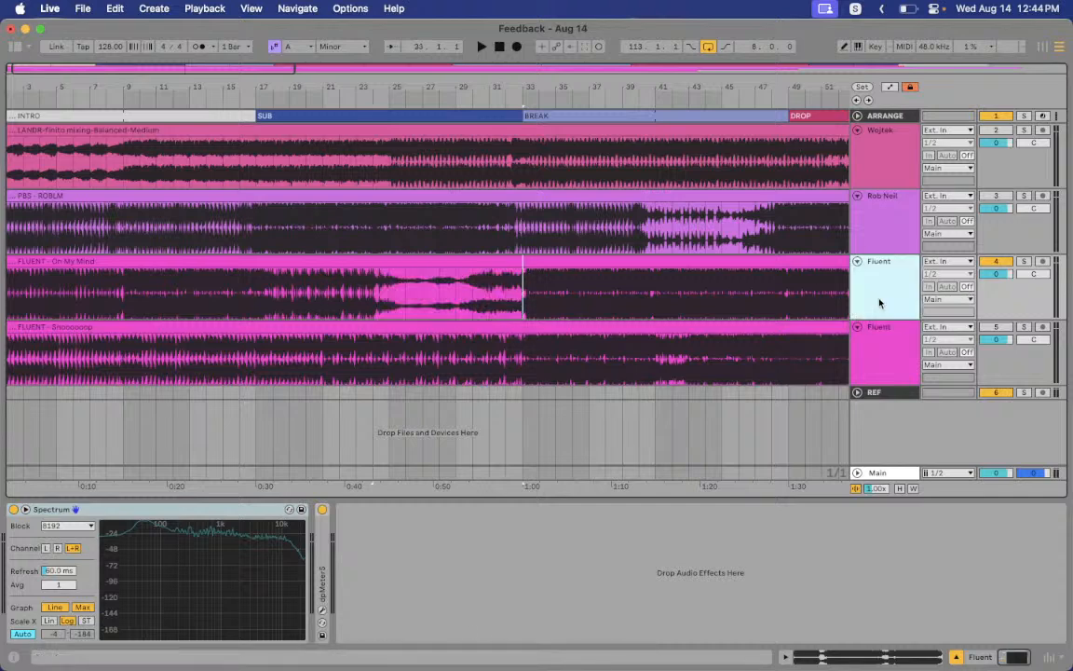
click(518, 301)
Play the On My Mind track from bar 33 and switch to Session View
click(869, 305)
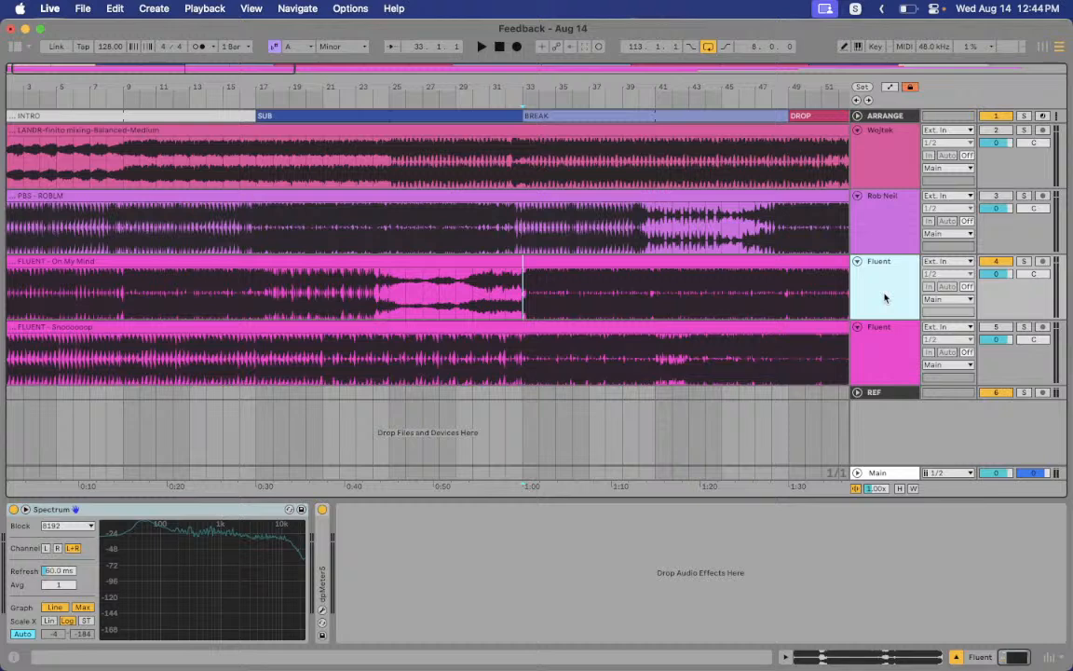
key(space)
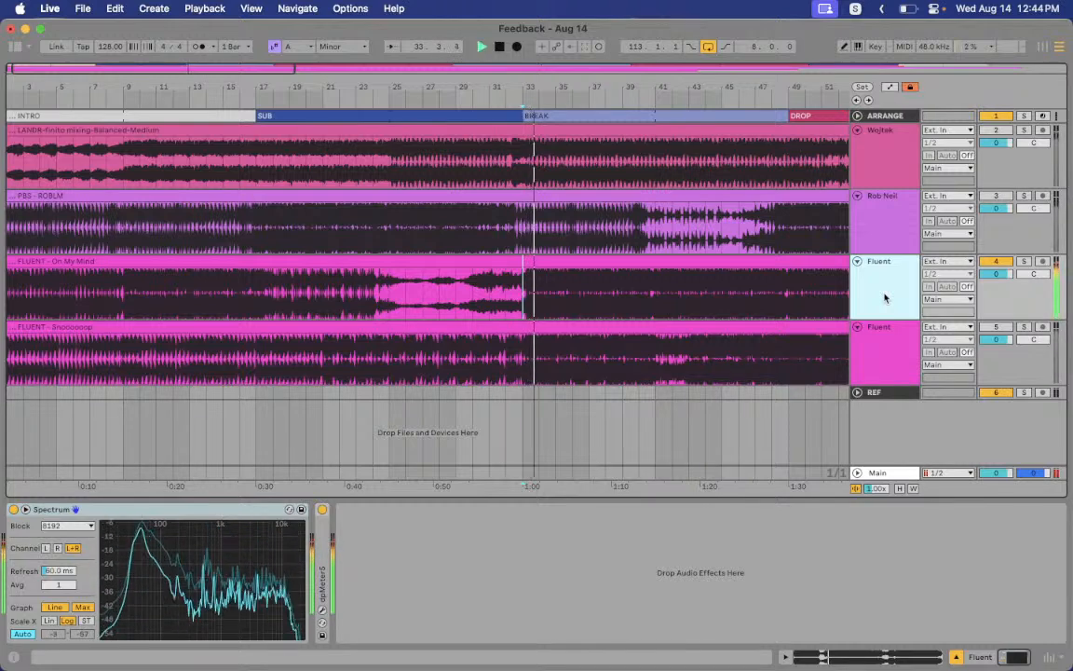
key(shift+Tab)
key(Tab)
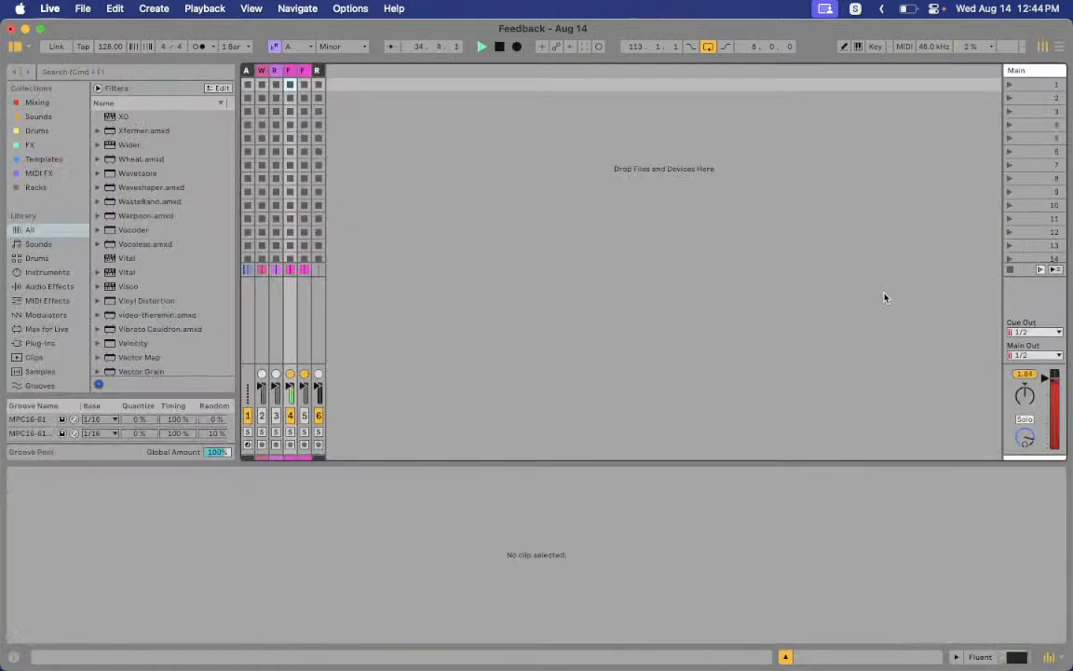
Expand the Fluent track in Session View, show the clip details, and go back to Arrangement View
double_click(292, 72)
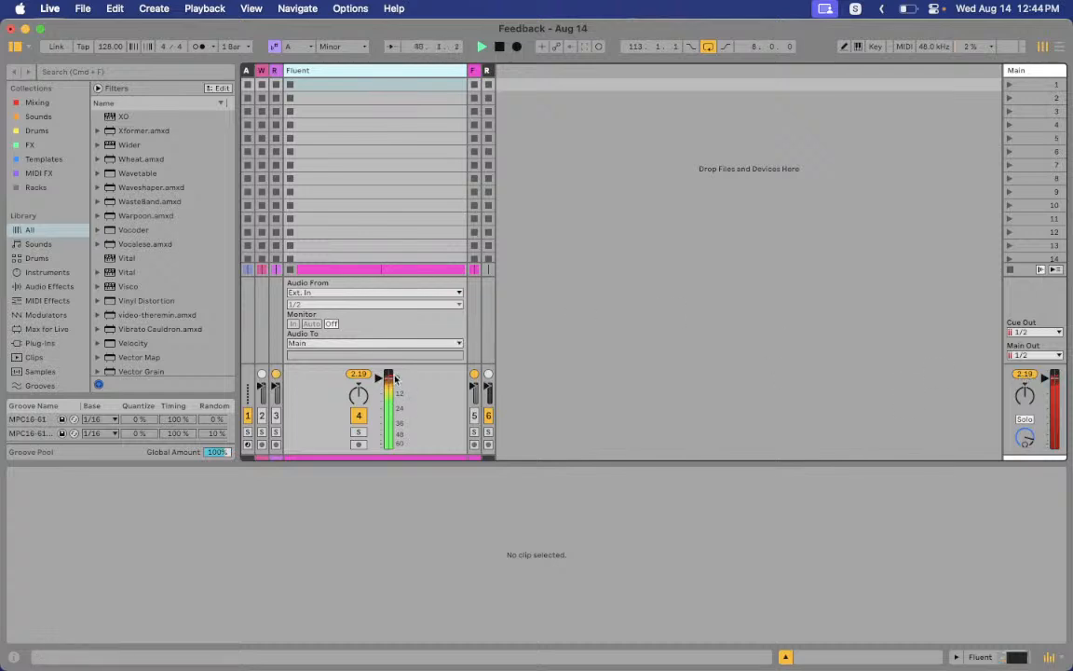
key(shift+Tab)
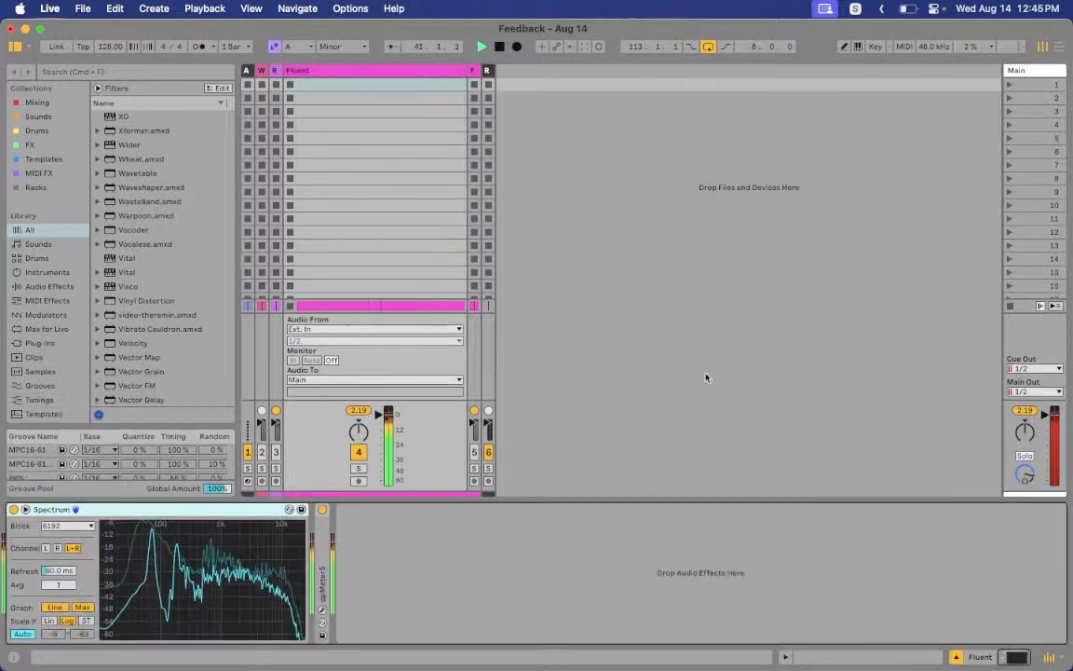
key(shift+Tab)
key(Tab)
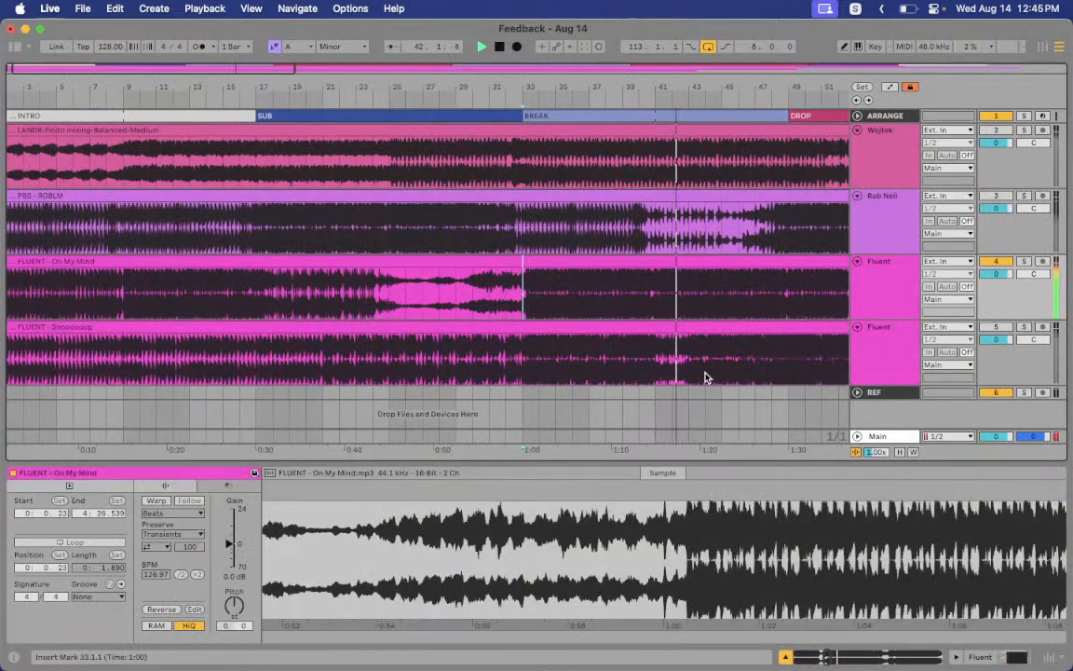
Play the Fluent track from the bar 33 mark and reopen its dpMeter5 window
click(892, 301)
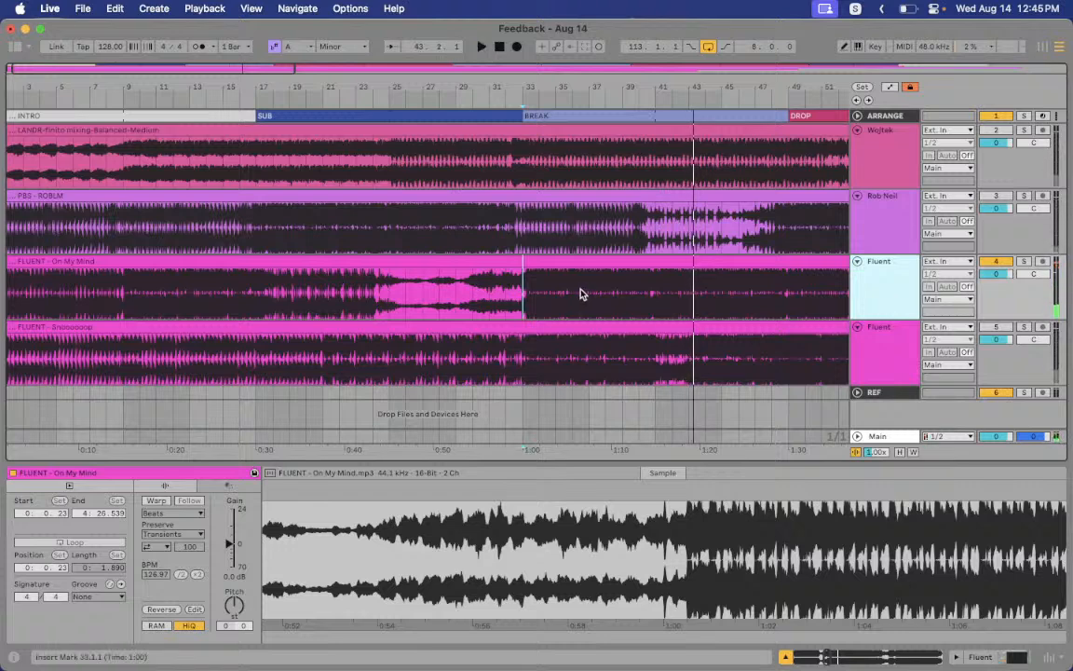
key(space)
double_click(902, 295)
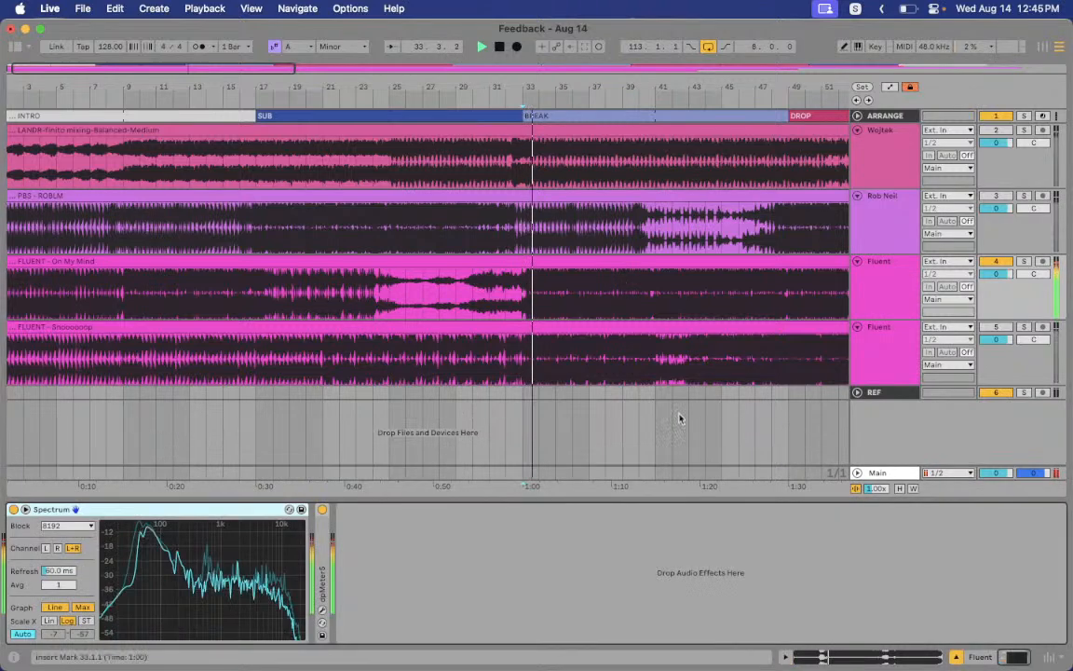
click(323, 611)
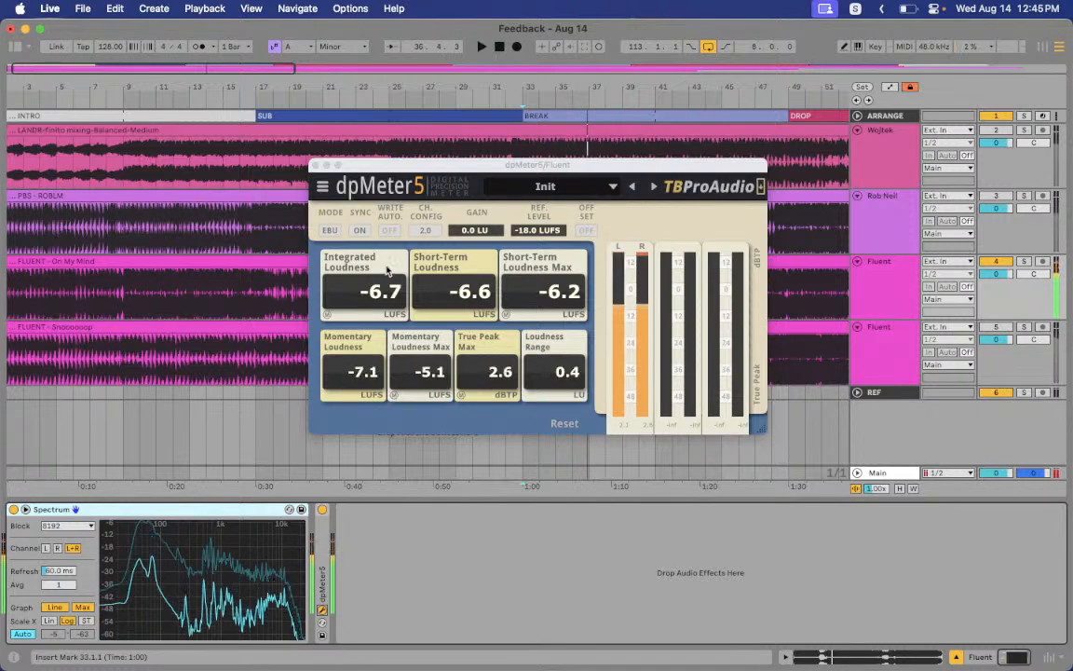
Stop playback, note -6.7 LUFS integrated and -6.2 LUFS short-term max, then close dpMeter5
key(space)
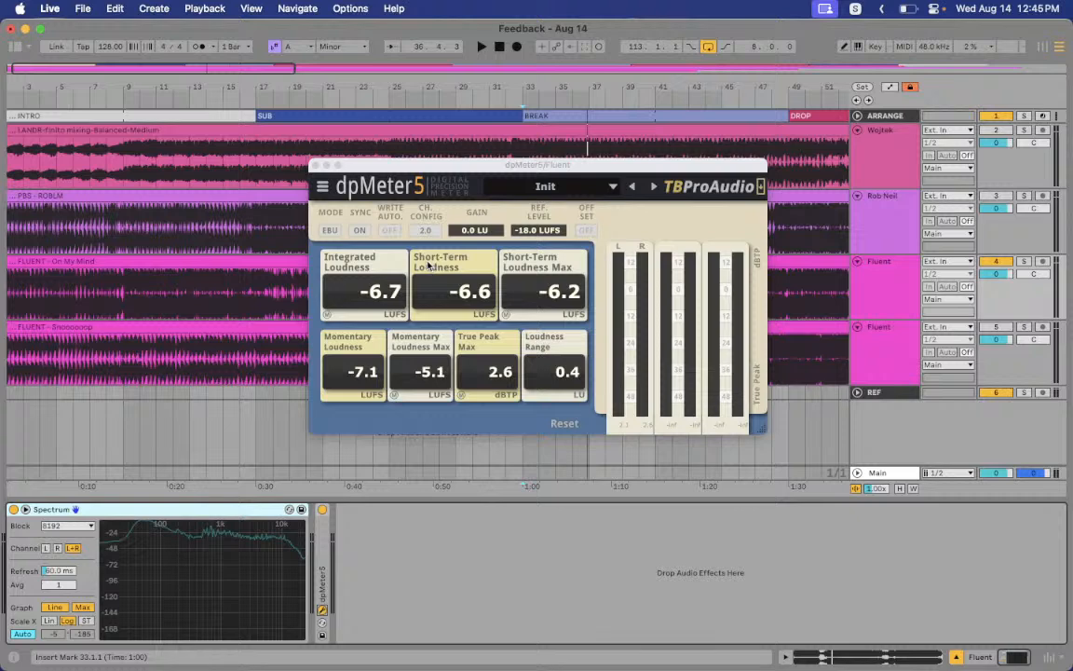
click(316, 167)
Play from an insert mark on the On My Mind clip, checking Streamlabs briefly
click(531, 300)
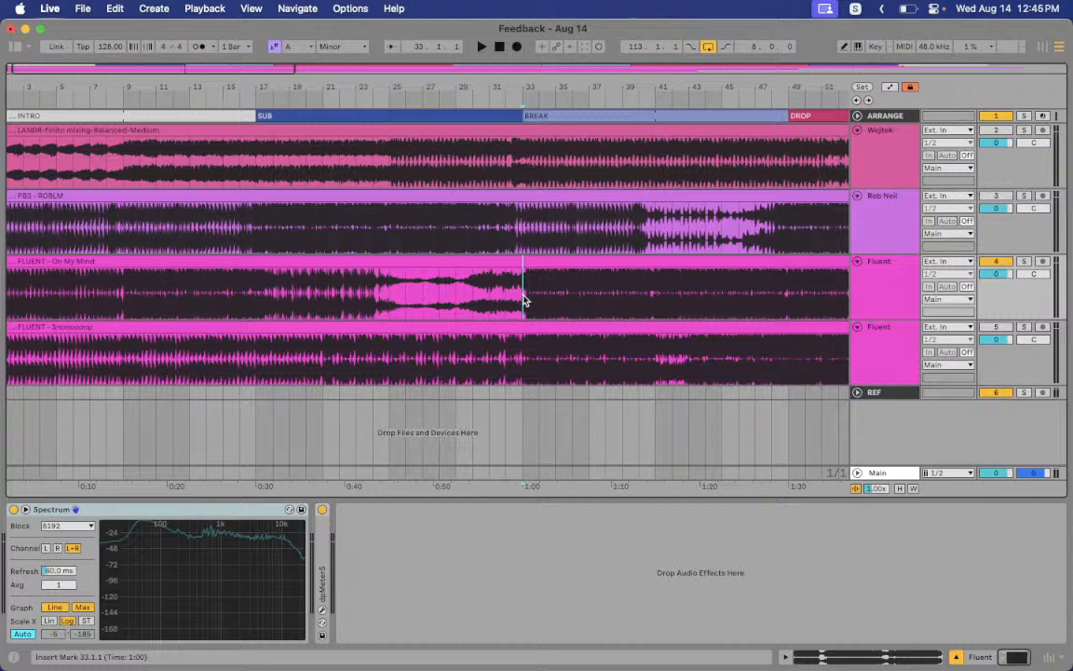
key(space)
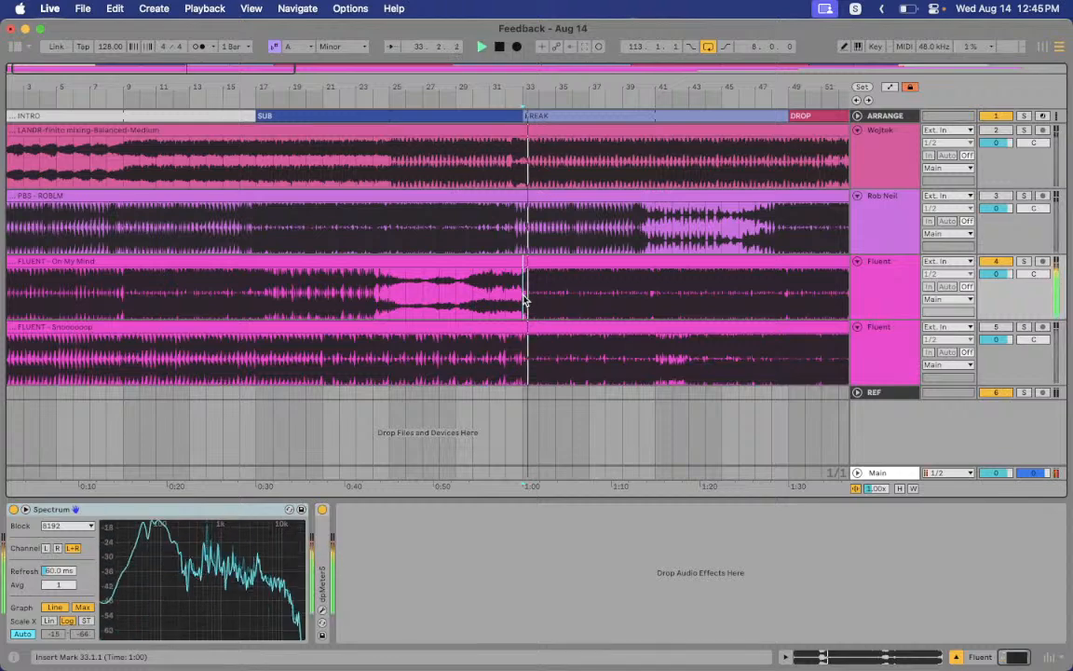
key(super+Tab)
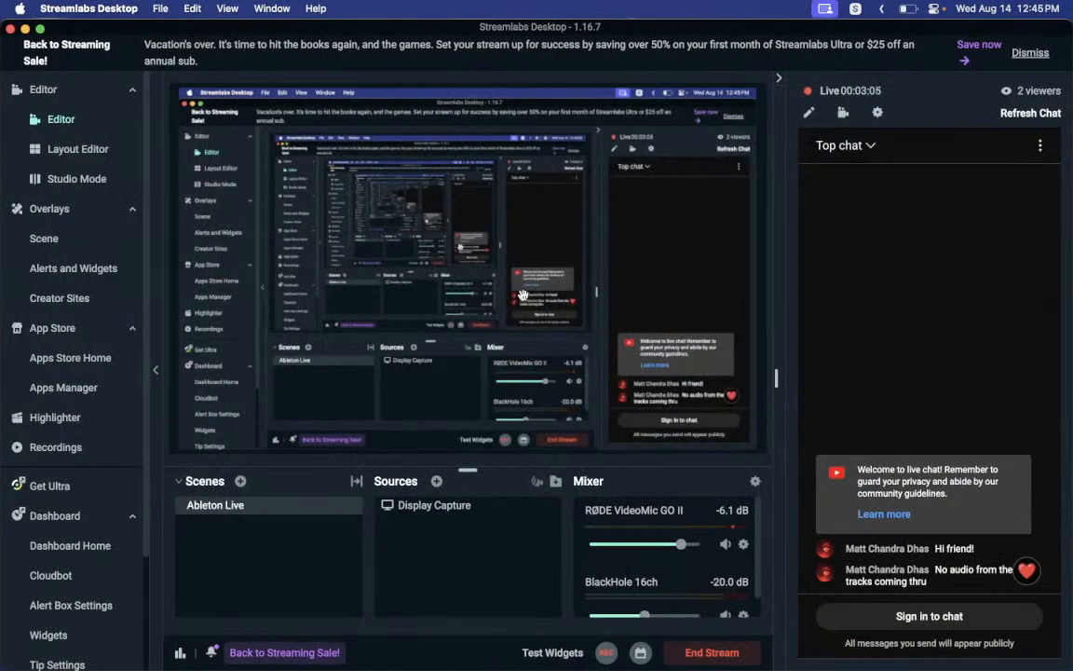
key(super+Tab)
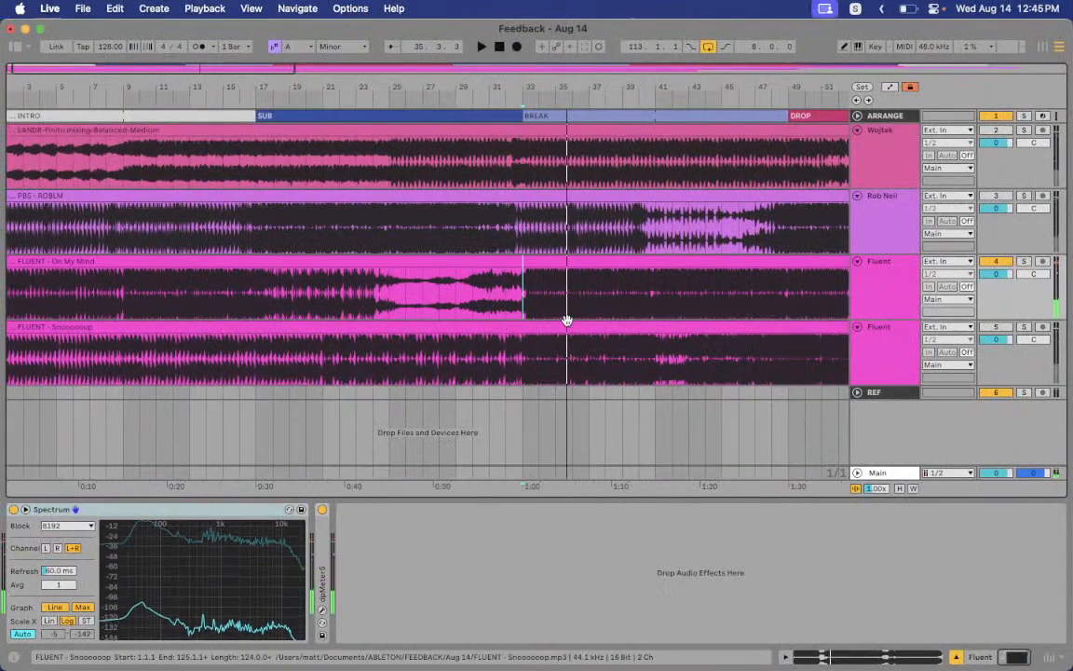
Scroll the Streamlabs view, then stop Ableton playback and return to Streamlabs Desktop
key(super+Tab)
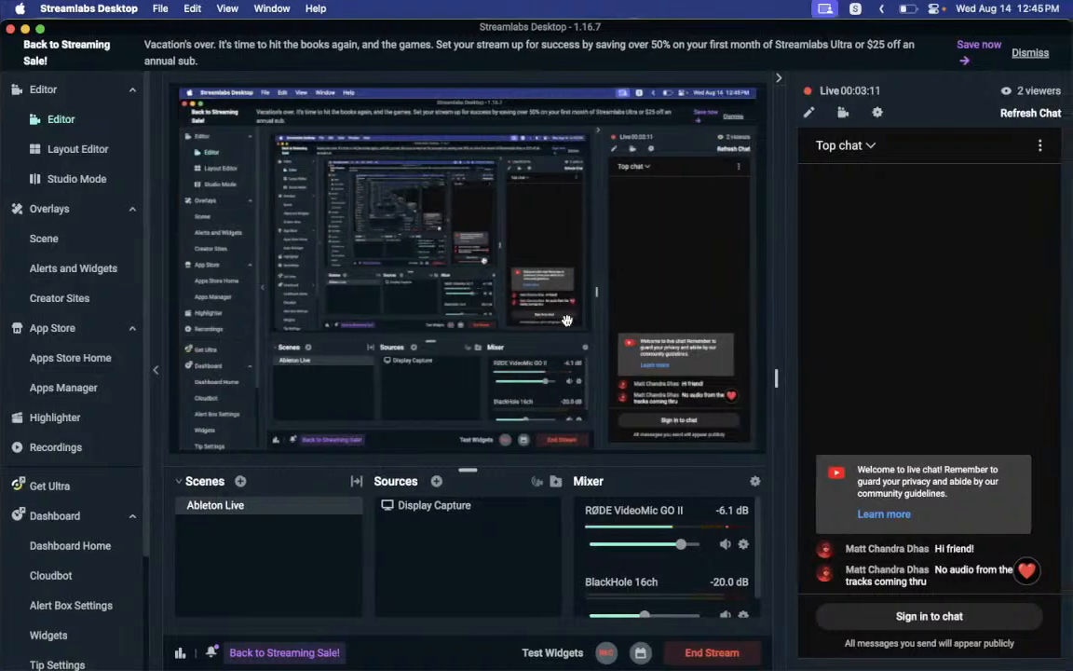
scroll(652, 550, down, 1)
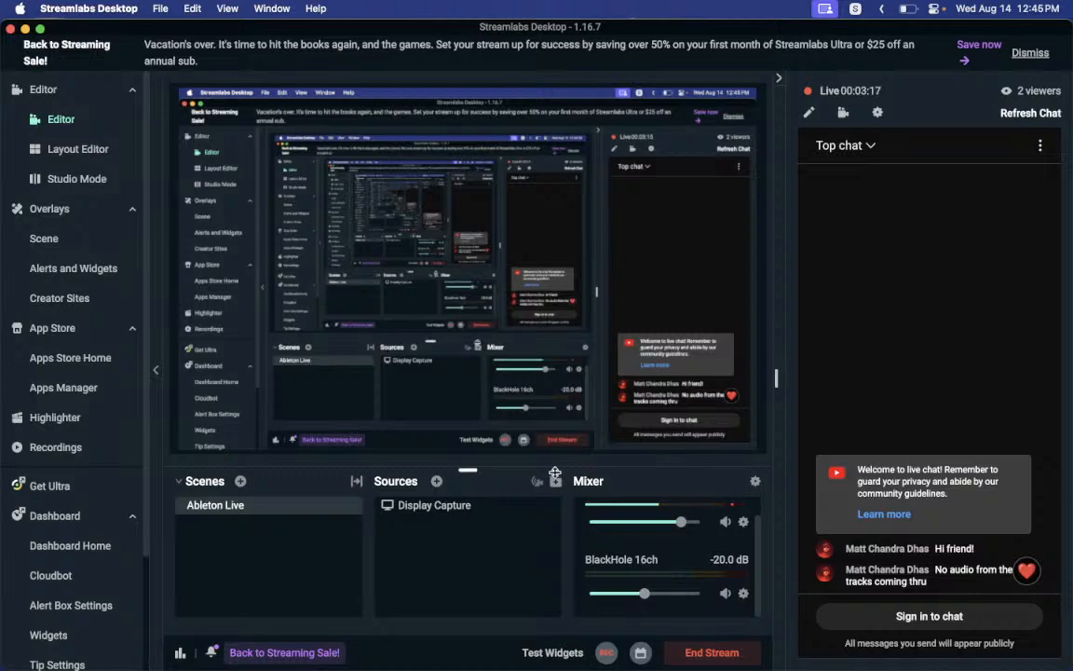
key(ctrl+Left)
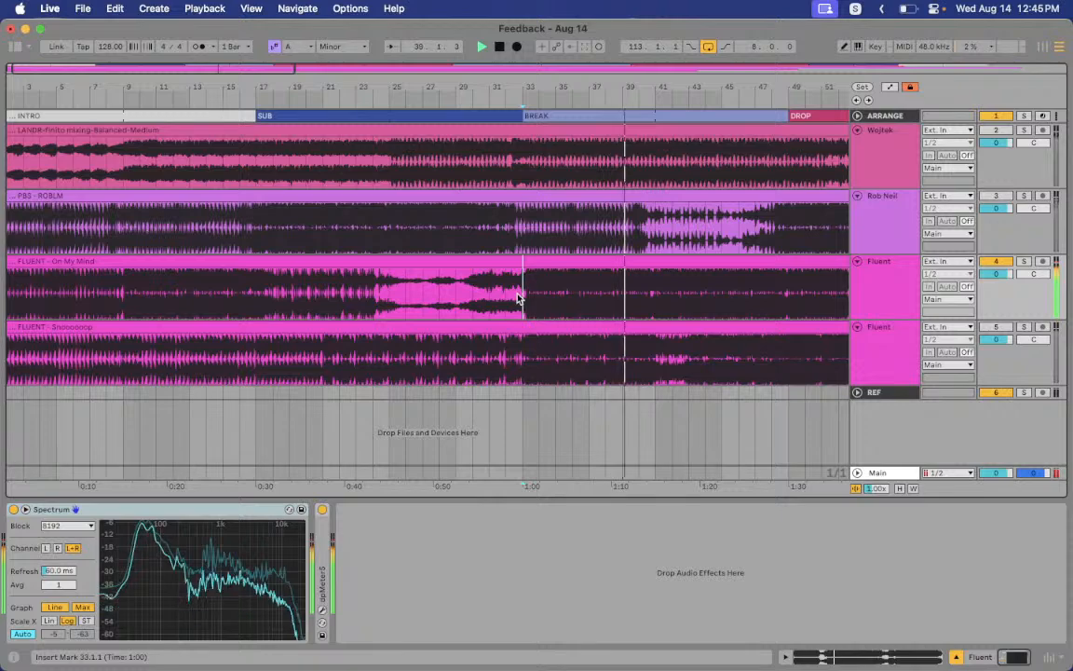
key(space)
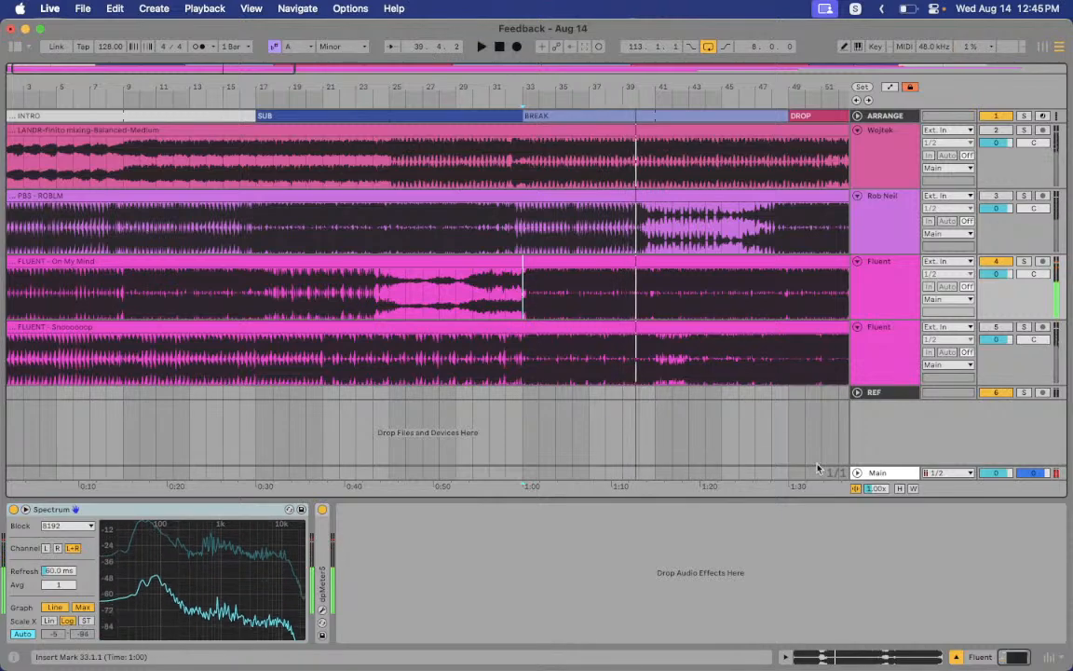
key(ctrl+Right)
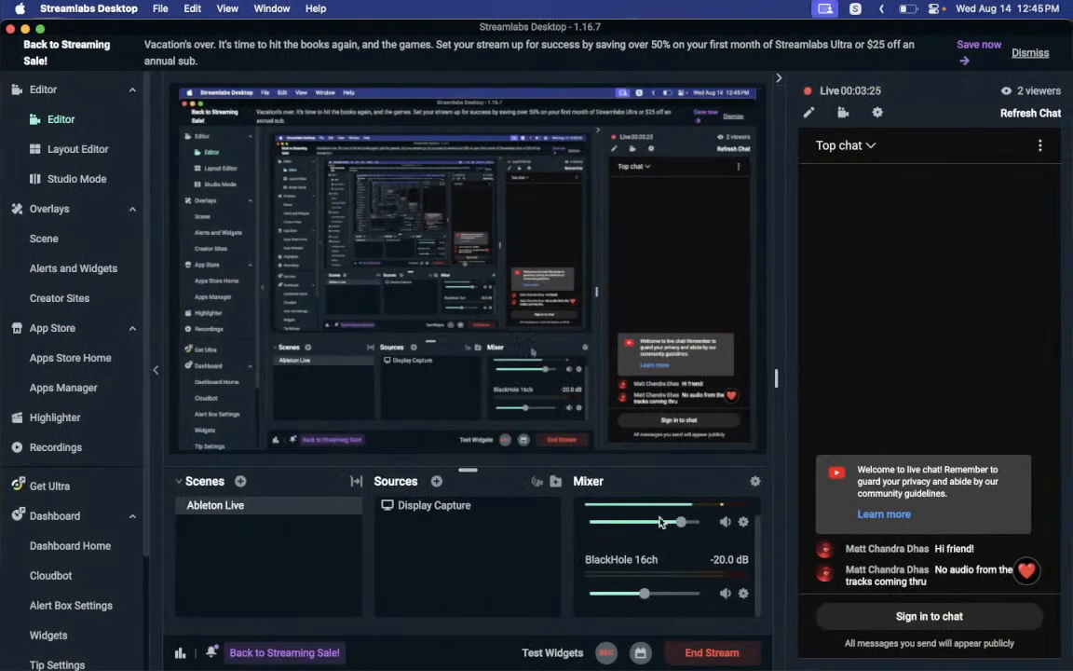
Inspect the BlackHole 16ch source's Advanced Audio Settings in Streamlabs, then return to Ableton Live
click(744, 596)
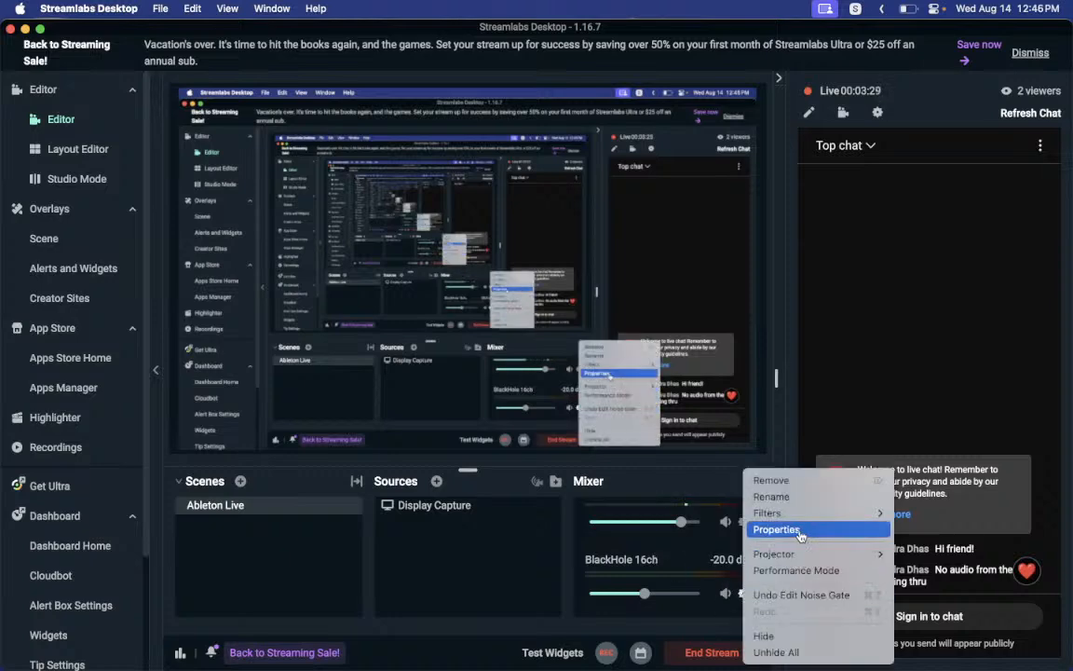
click(800, 536)
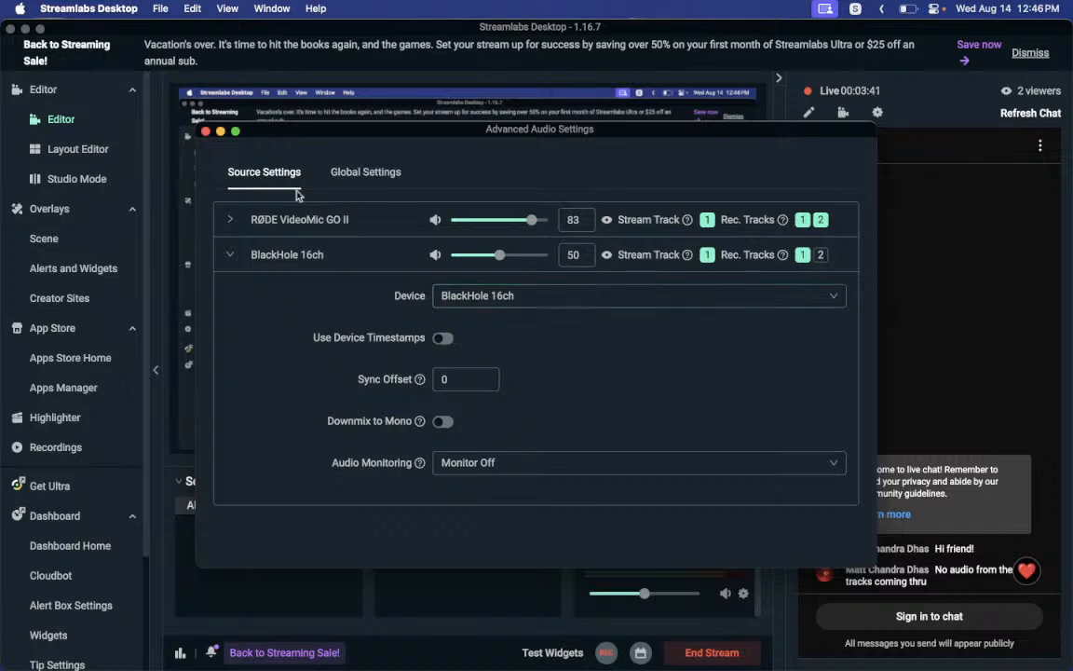
click(208, 132)
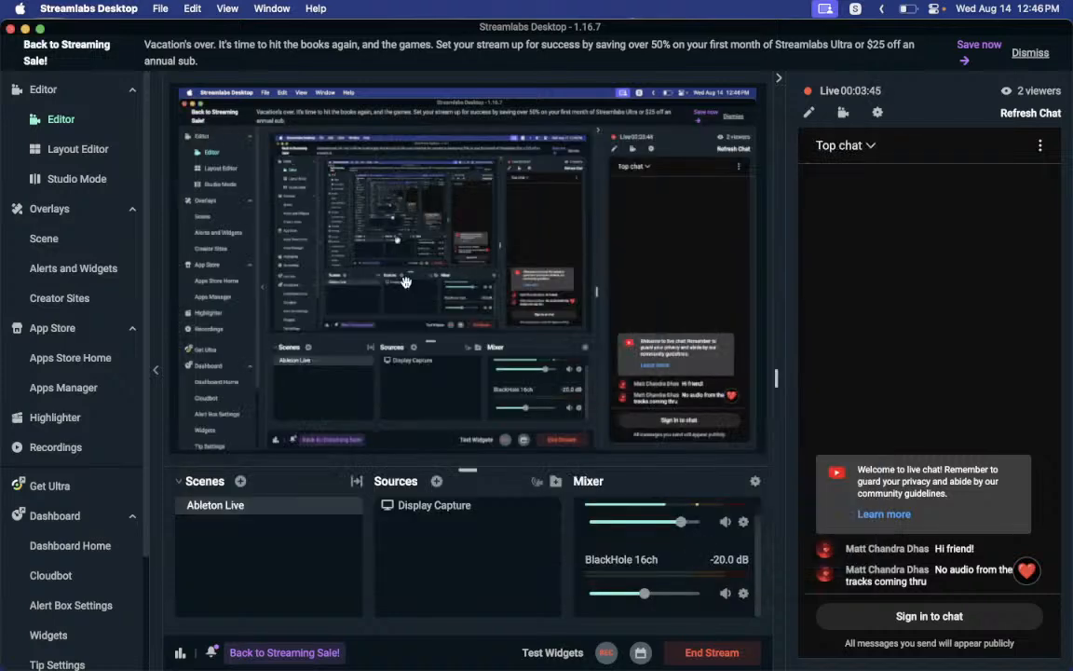
key(ctrl+Left)
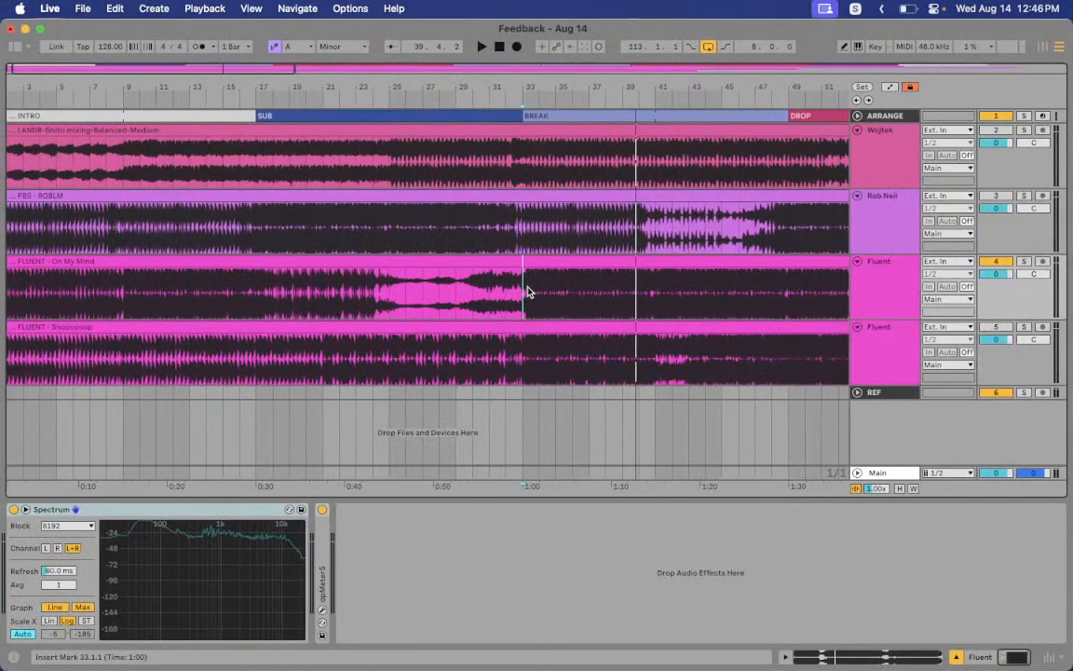
Check Live's settings, then inspect the Screen Input and Multi-Output Device in Audio MIDI Setup
key(super+comma)
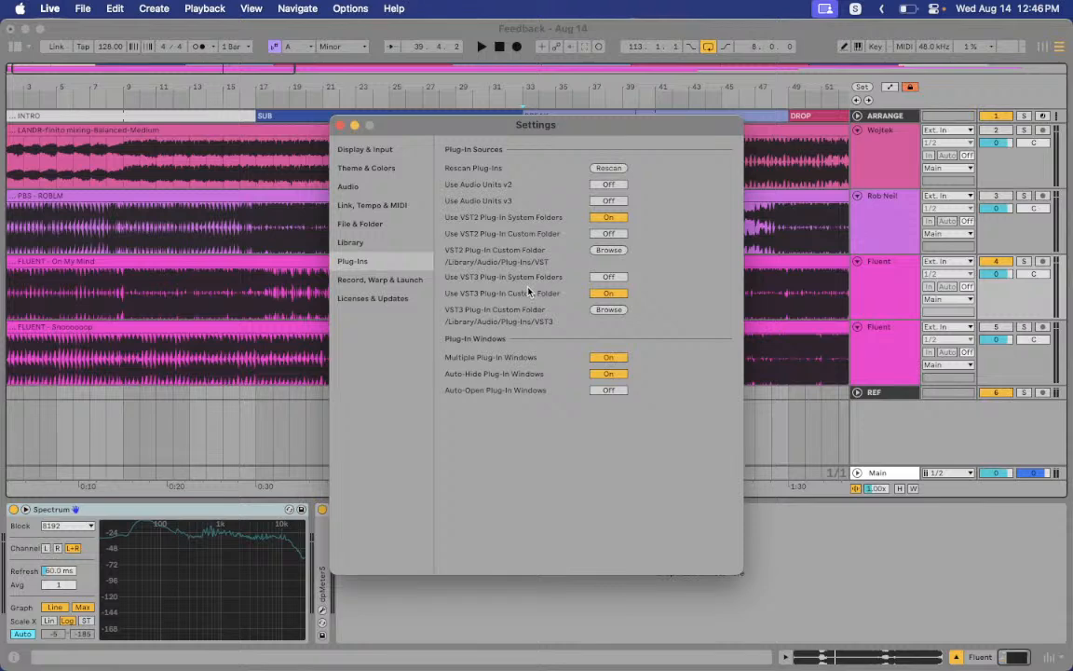
click(341, 125)
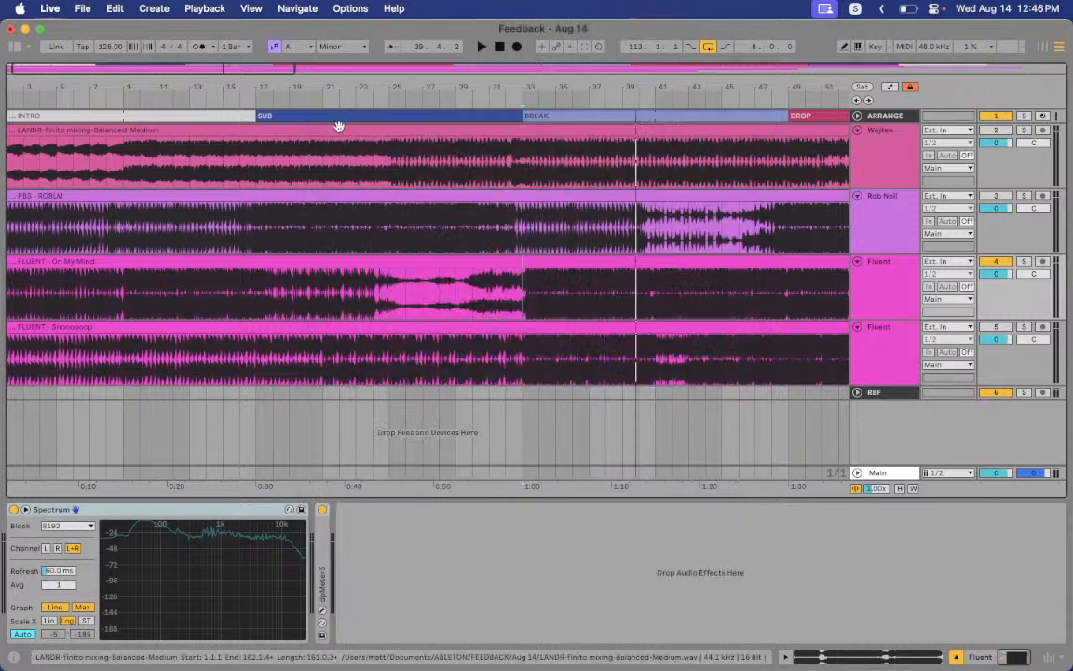
key(super+space)
text(audio)
key(Return)
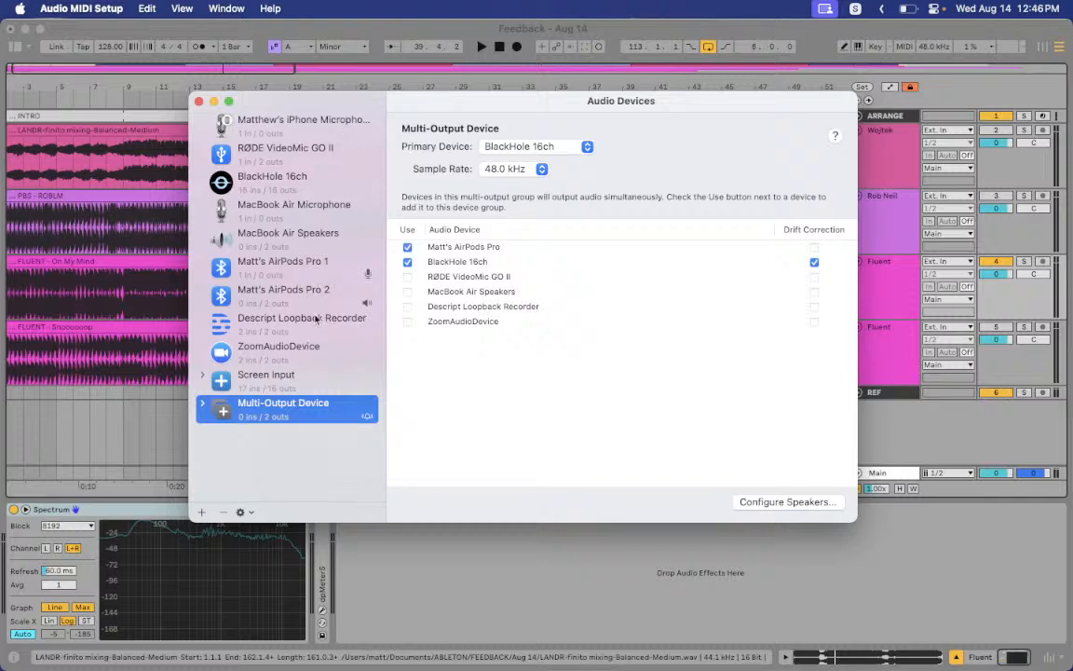
click(272, 375)
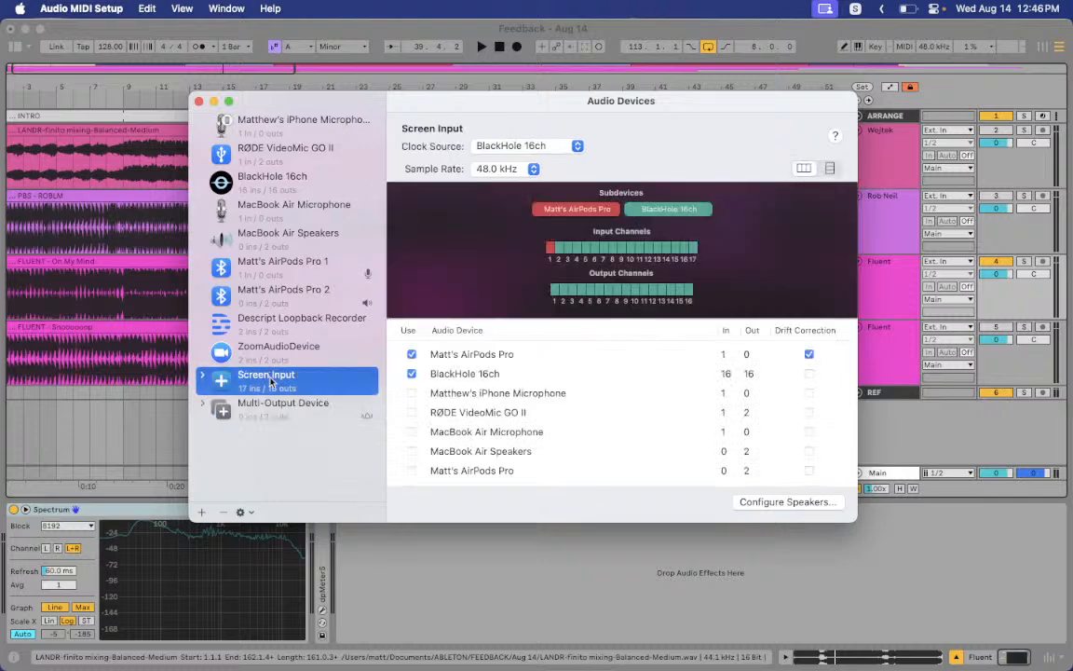
click(269, 404)
click(263, 378)
click(266, 407)
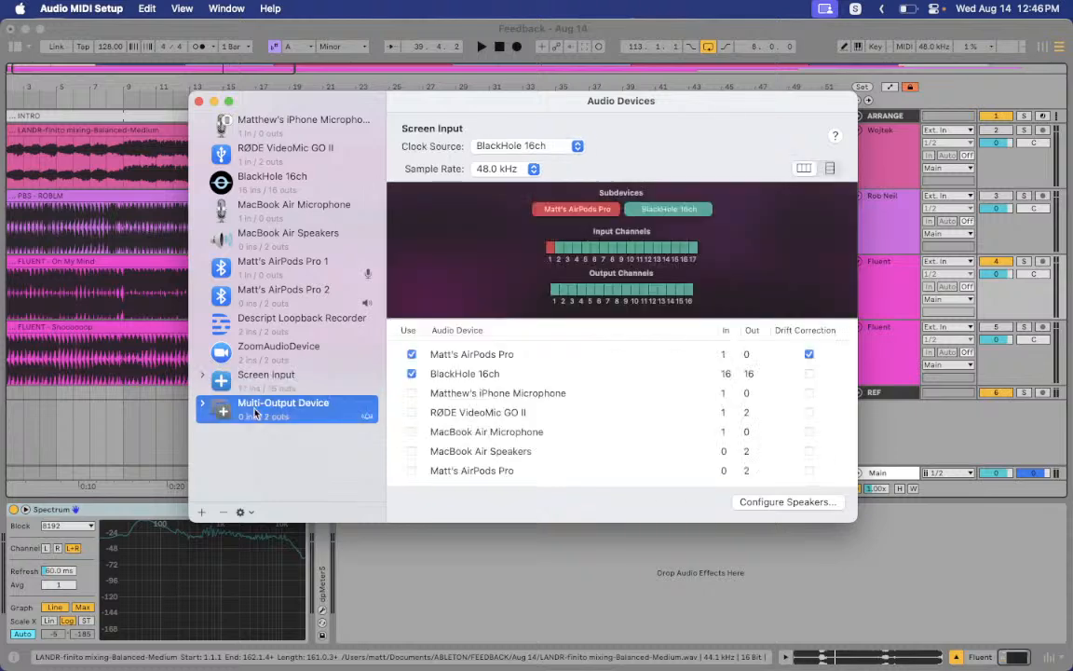
click(198, 101)
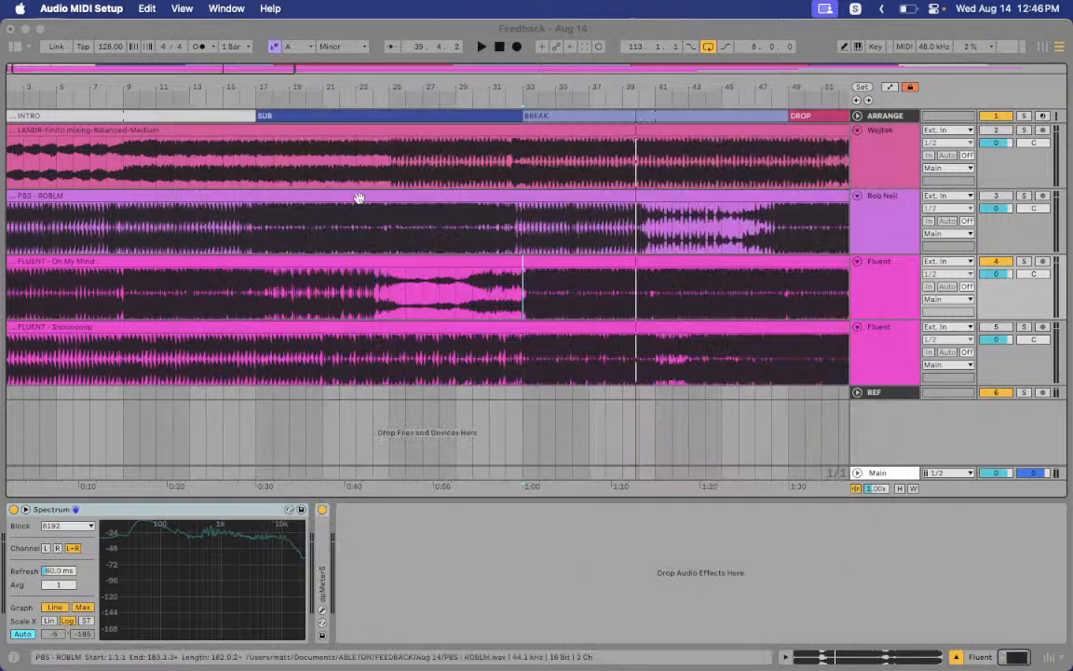
Restart Ableton playback from bar 33 and bring Streamlabs Desktop to the front
click(506, 282)
key(space)
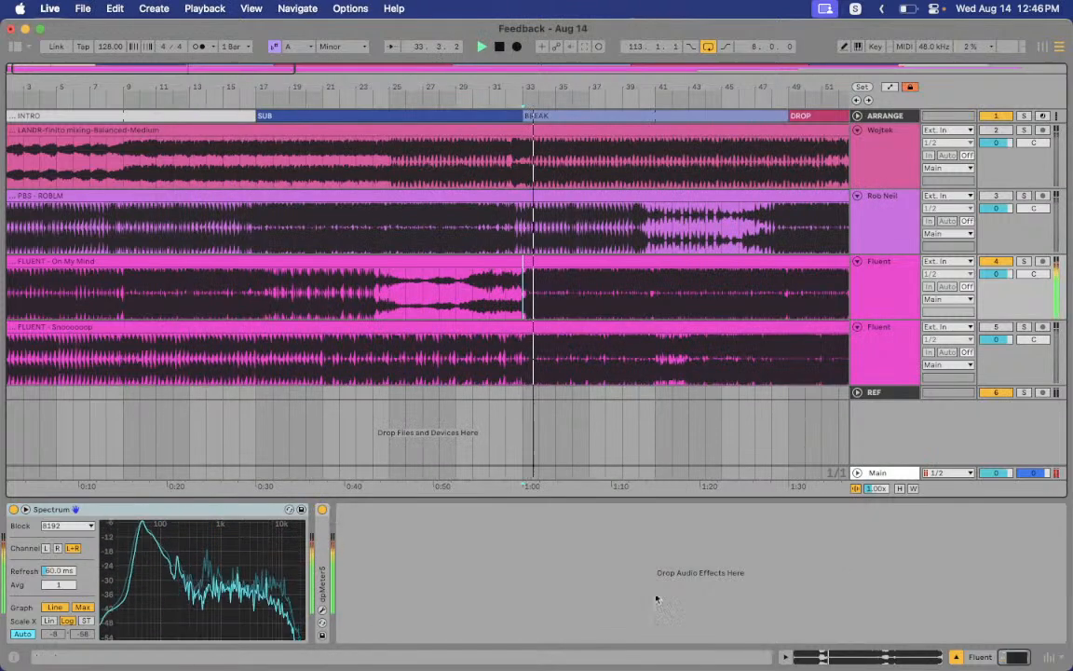
mouse_move(722, 669)
click(697, 647)
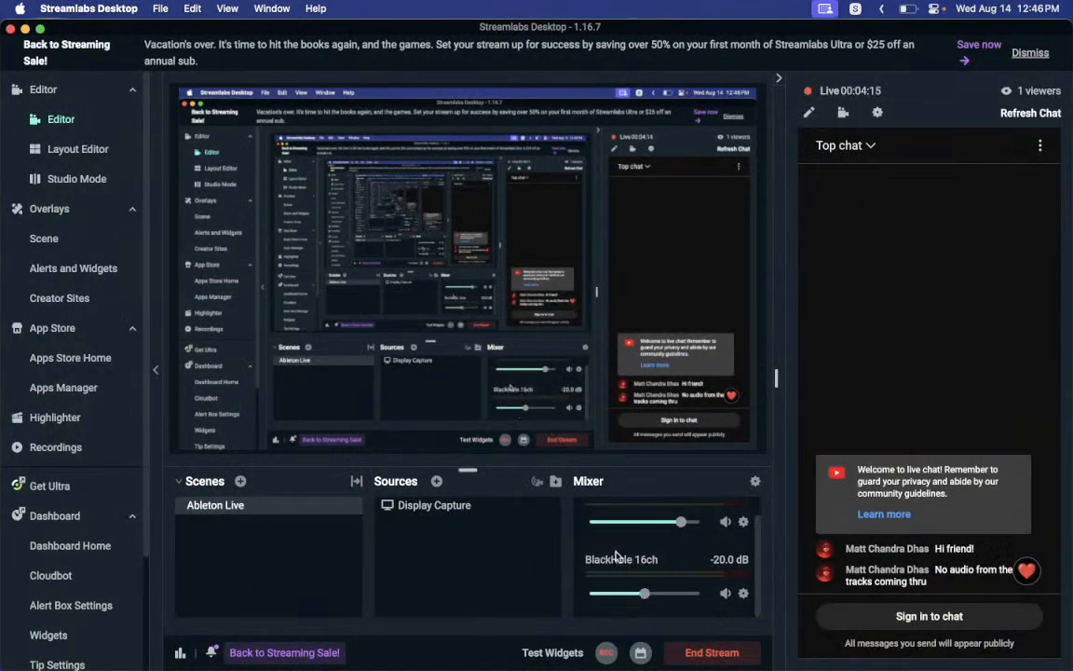
Open the advanced audio settings for the BlackHole 16ch source in Streamlabs Desktop
scroll(617, 565, up, 1)
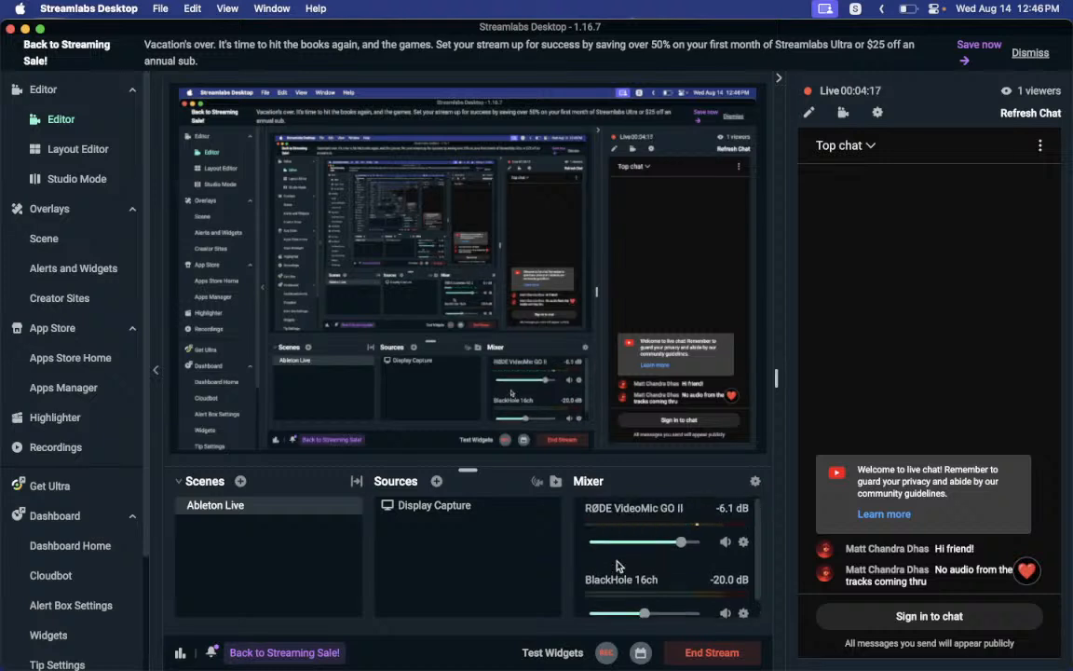
scroll(719, 575, down, 1)
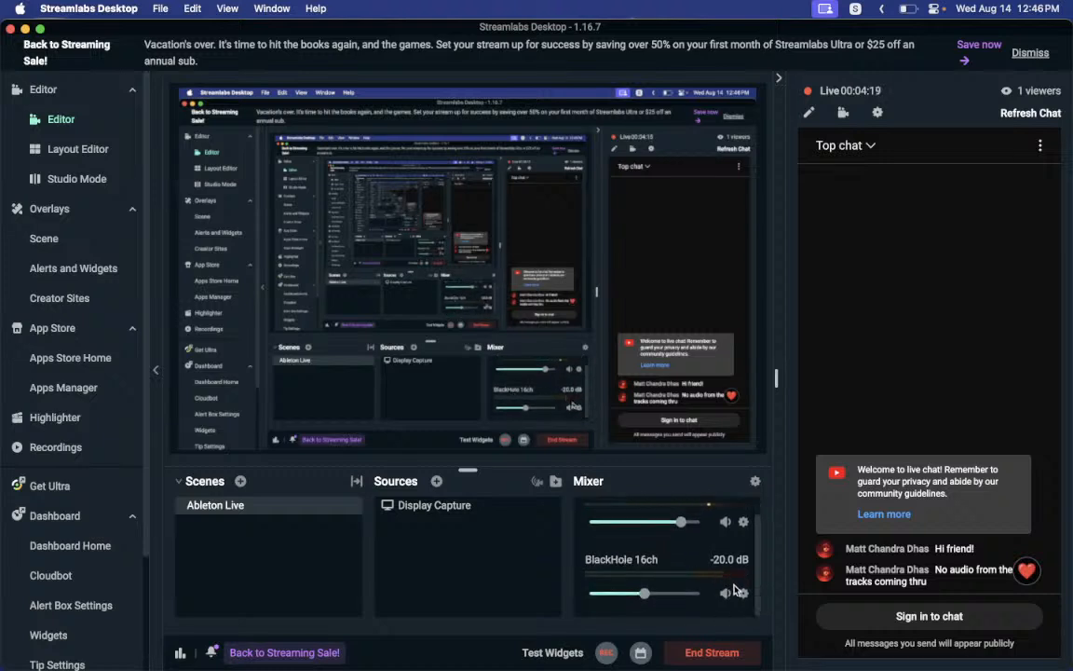
click(743, 595)
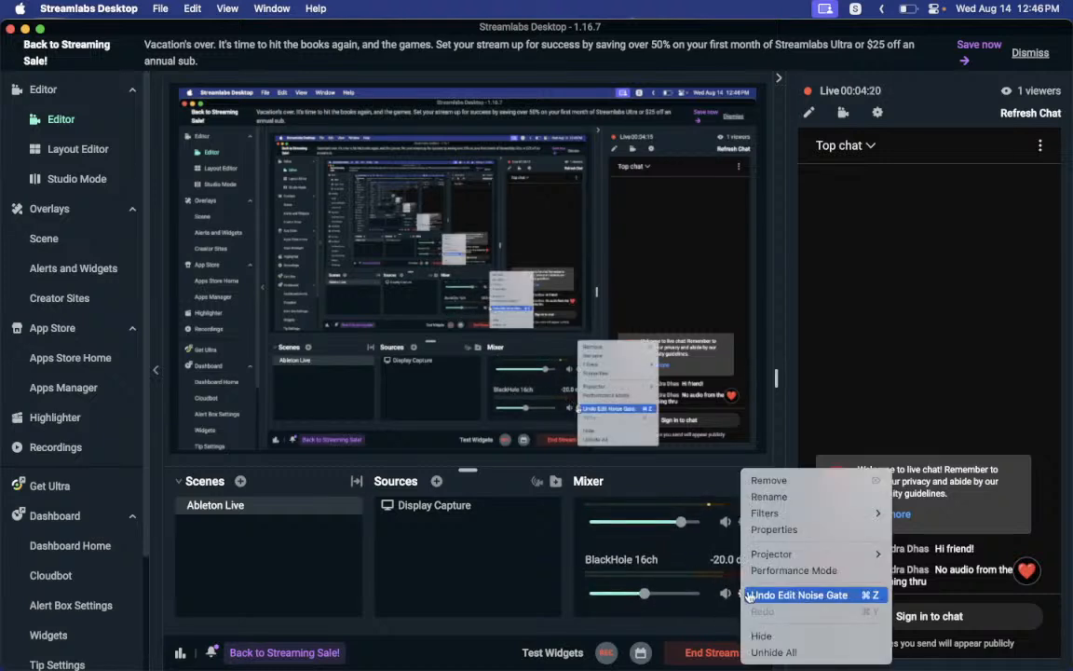
click(778, 533)
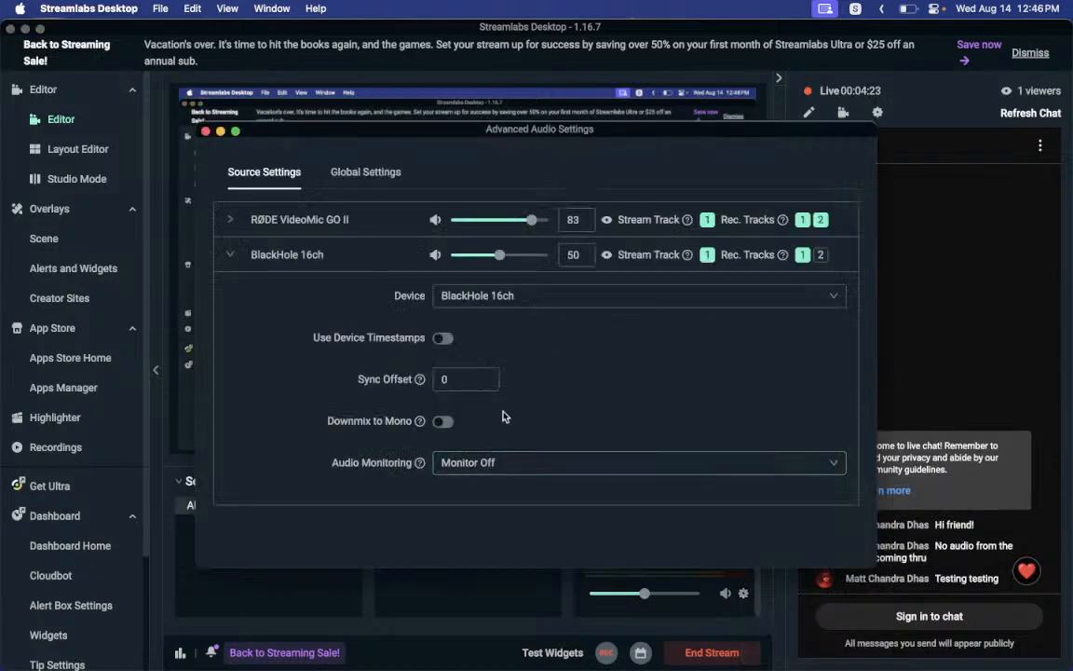
Switch the capture device to Default and back to BlackHole 16ch, close, and return to Ableton
click(464, 299)
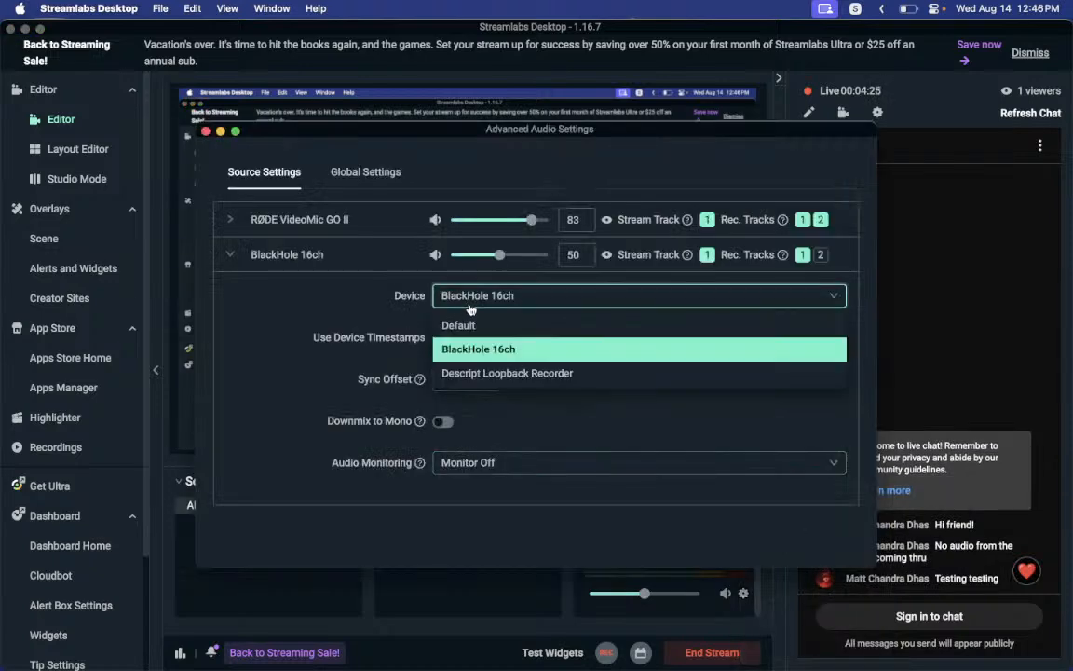
click(471, 308)
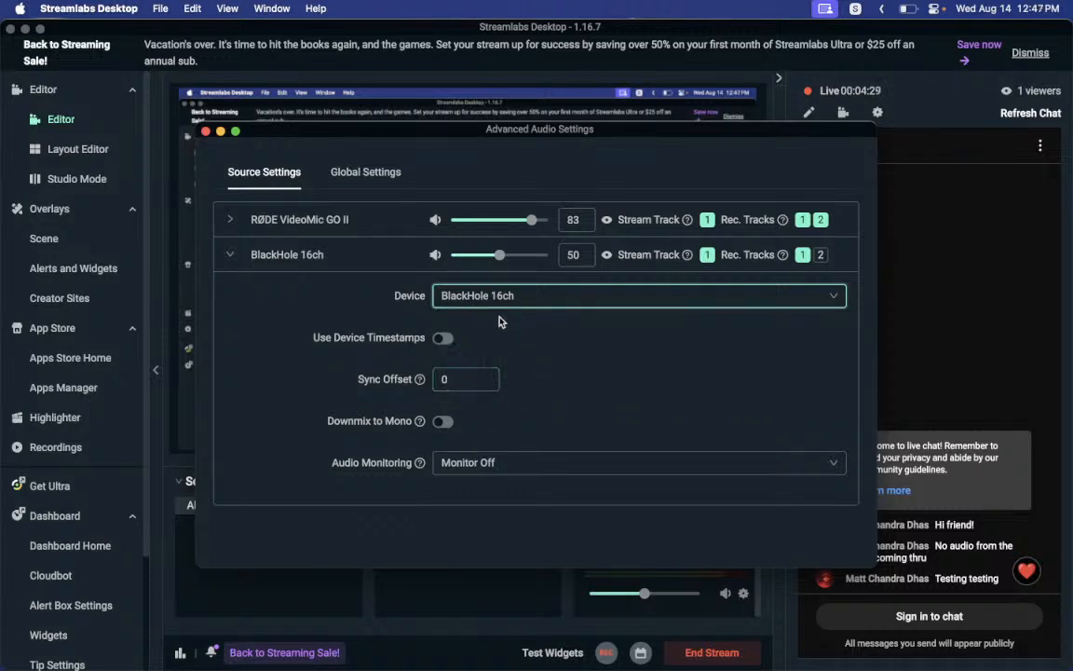
click(491, 304)
click(482, 322)
click(479, 298)
click(475, 349)
click(519, 306)
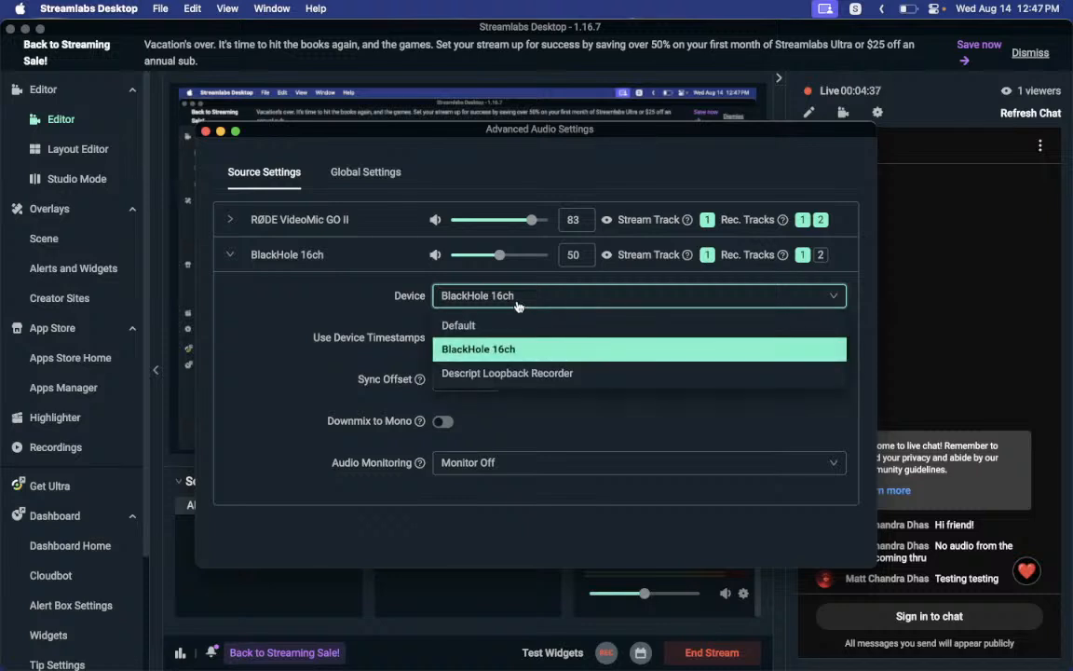
click(494, 351)
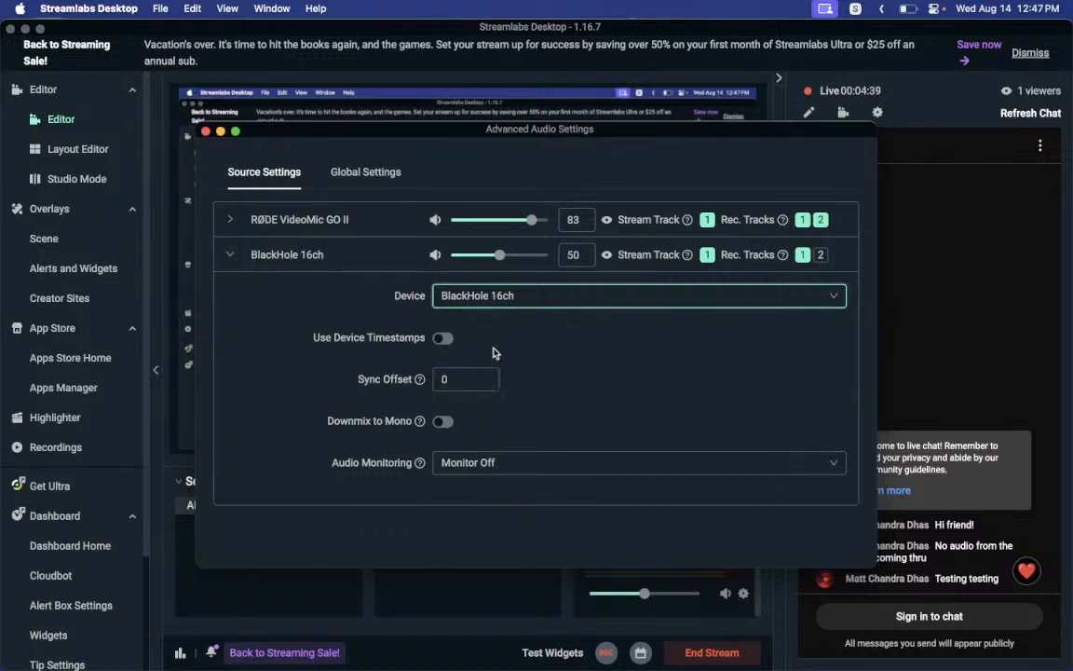
click(205, 133)
key(ctrl+Left)
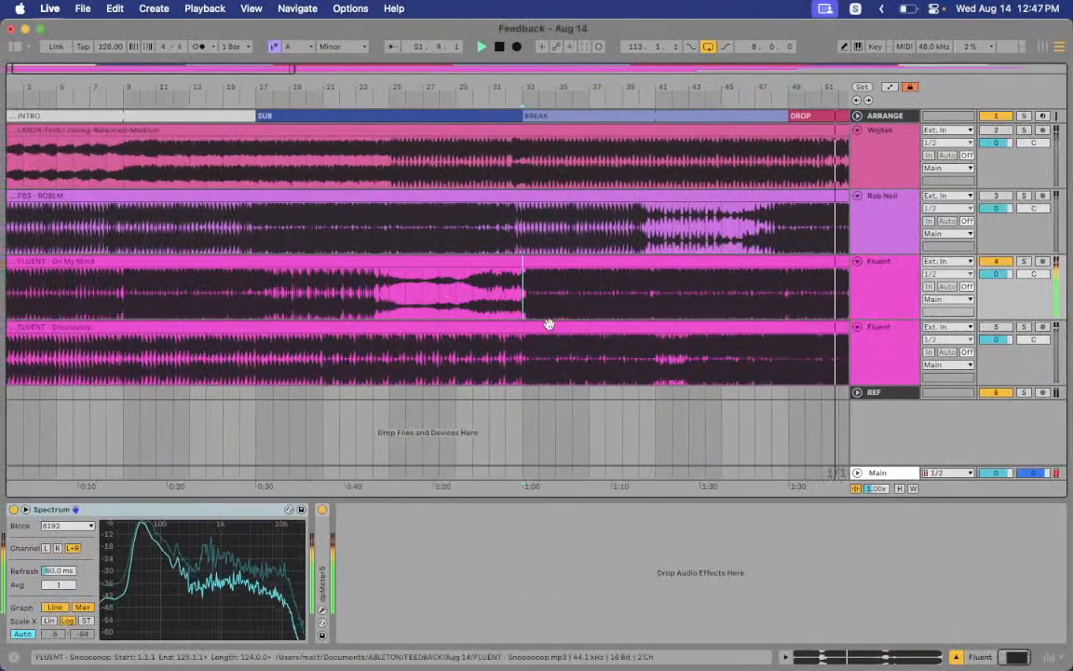
Set Live's audio output device to Multi-Output Device, start playback, and switch to Streamlabs
key(super+comma)
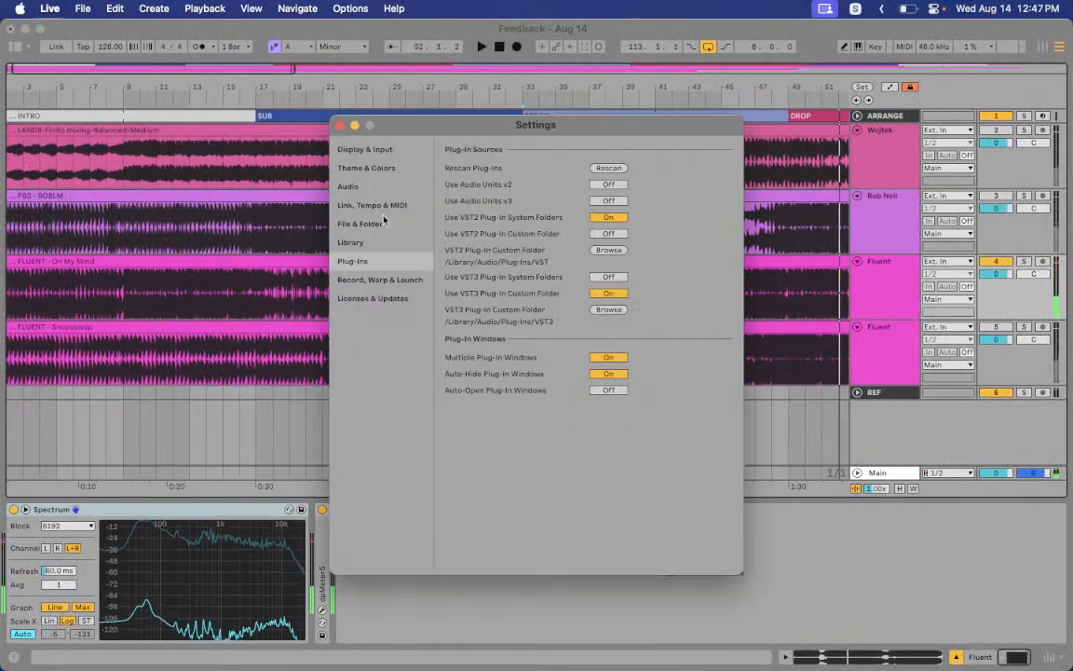
click(349, 186)
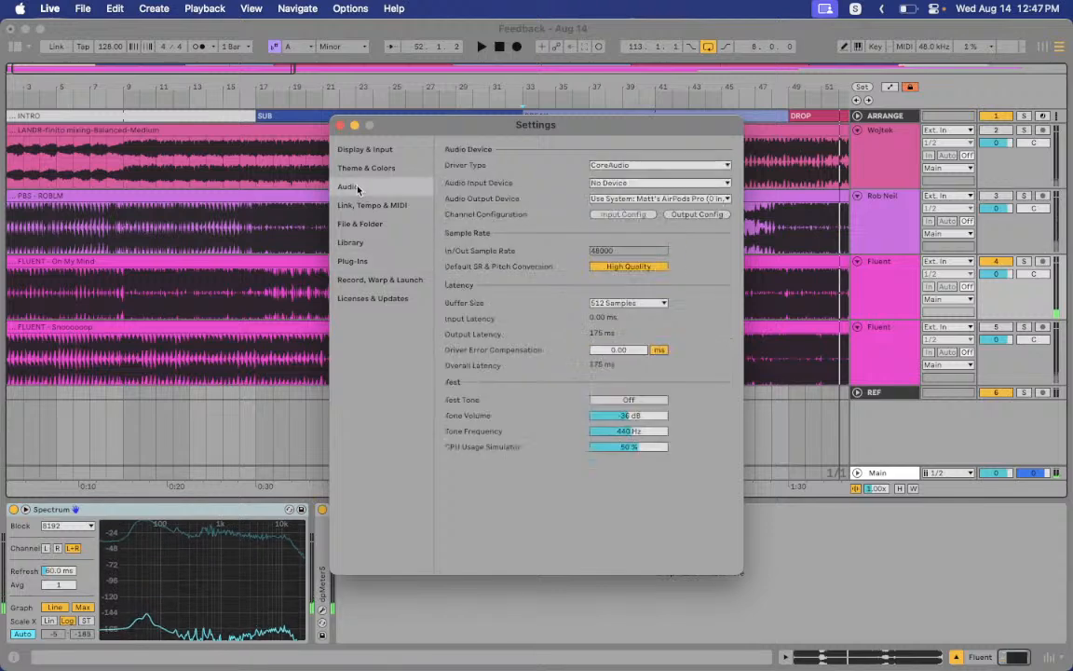
click(630, 199)
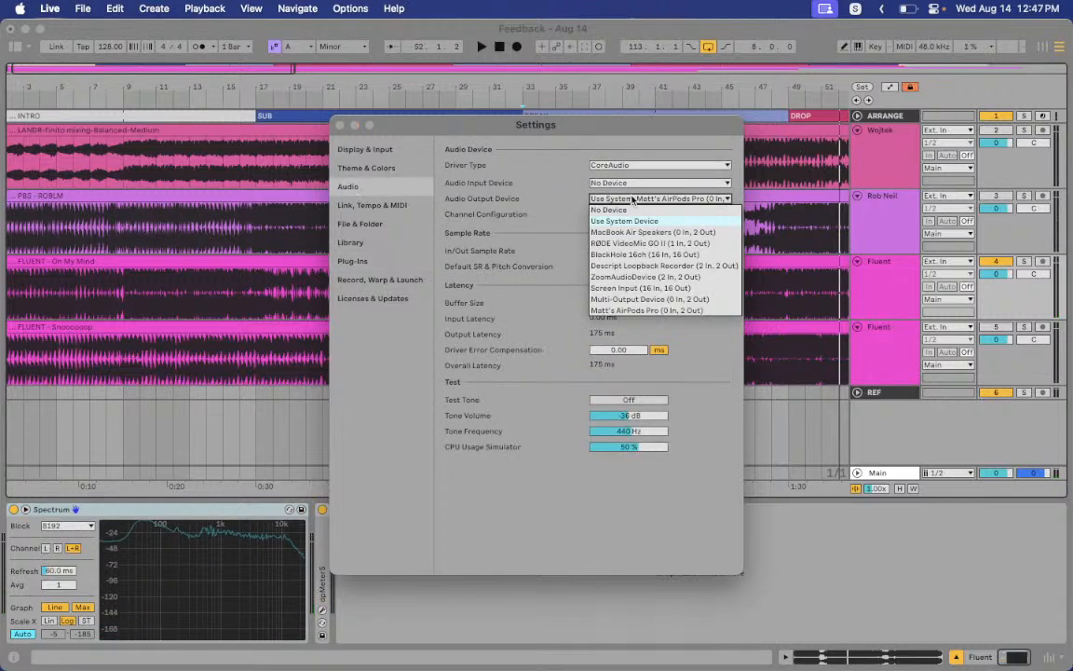
click(627, 299)
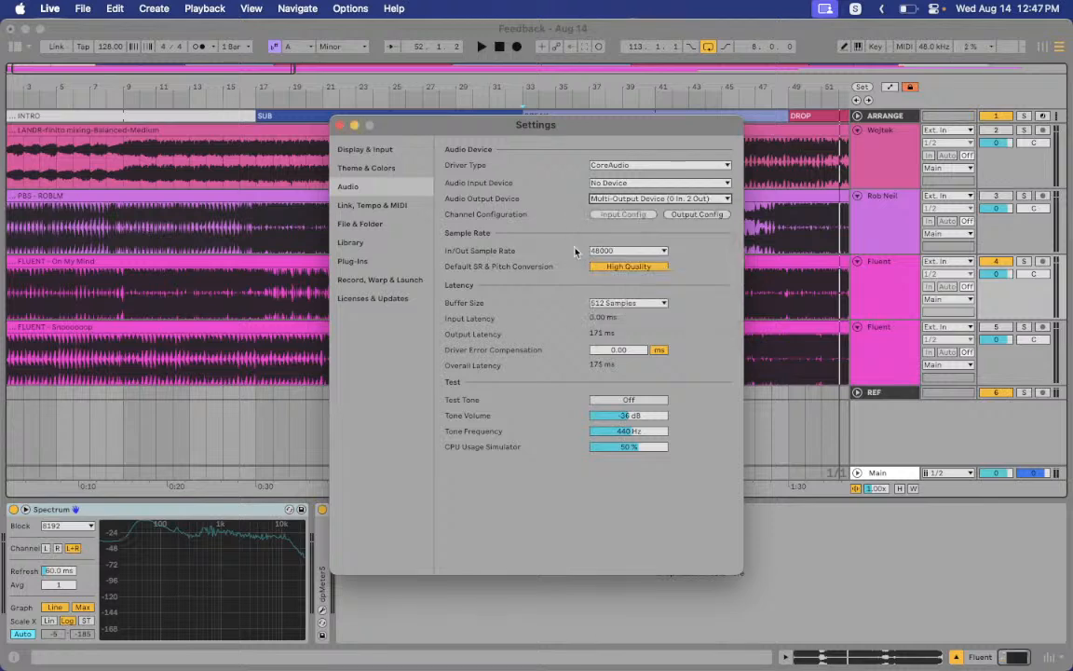
click(339, 124)
key(space)
key(ctrl+Right)
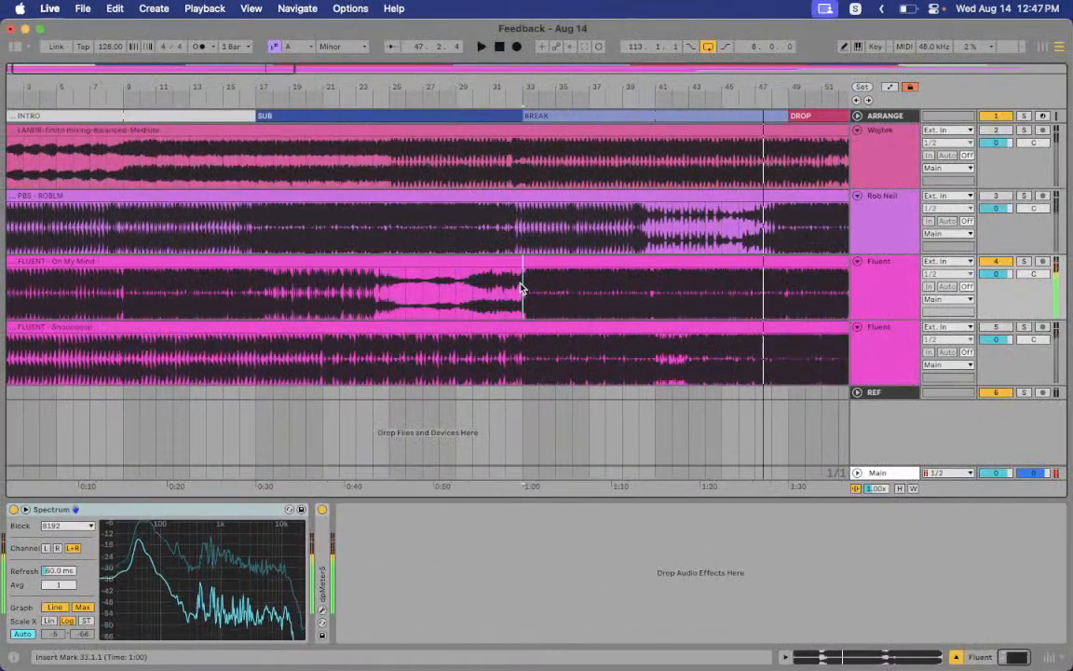
Read the Streamlabs chat for the stream report, then return to the Ableton arrangement
key(ctrl+Right)
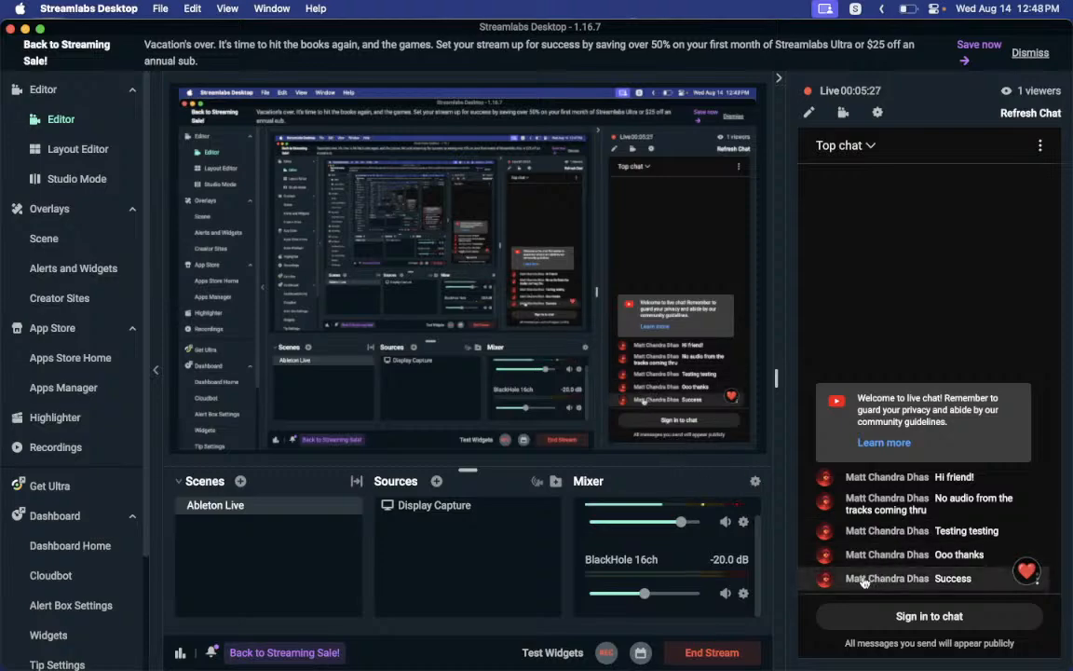
key(ctrl+Left)
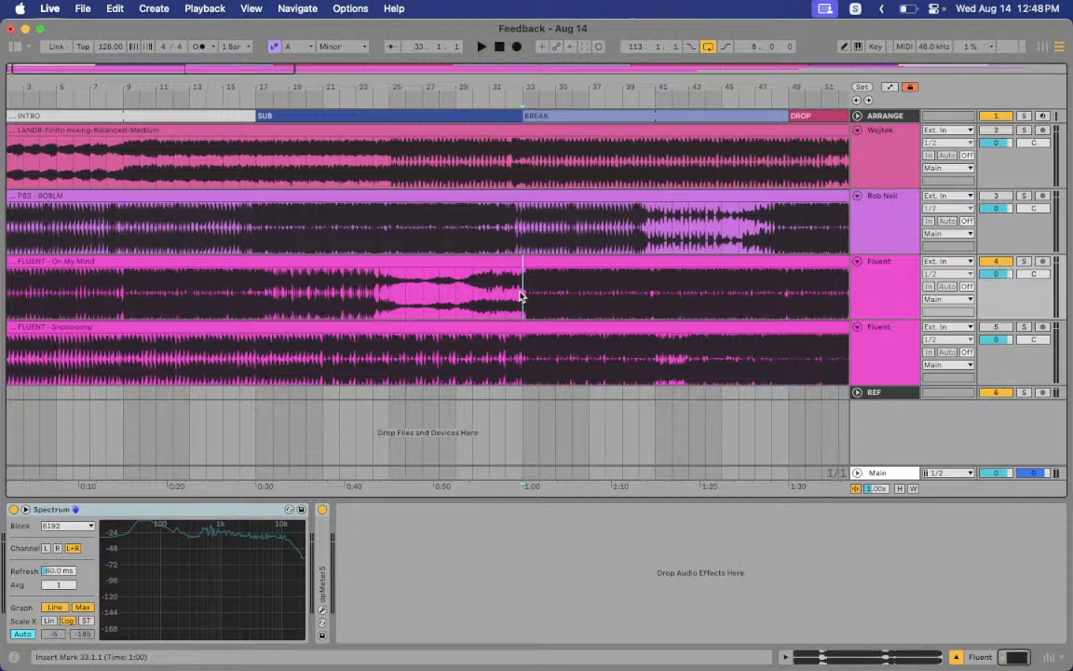
key(space)
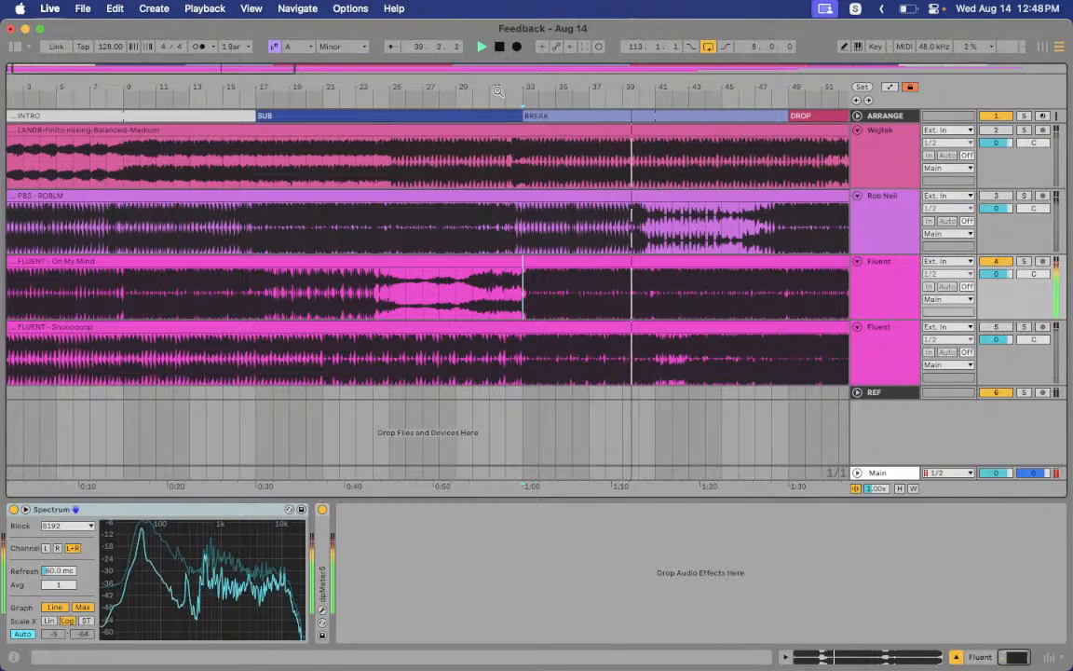
drag(498, 91, 298, 91)
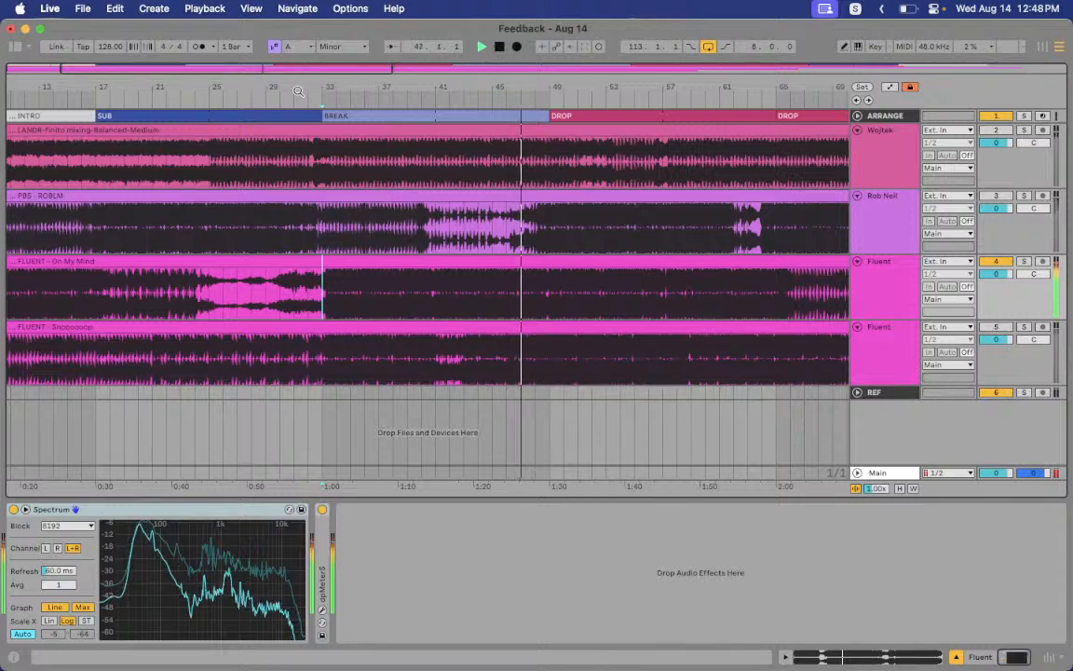
key(ctrl+Right)
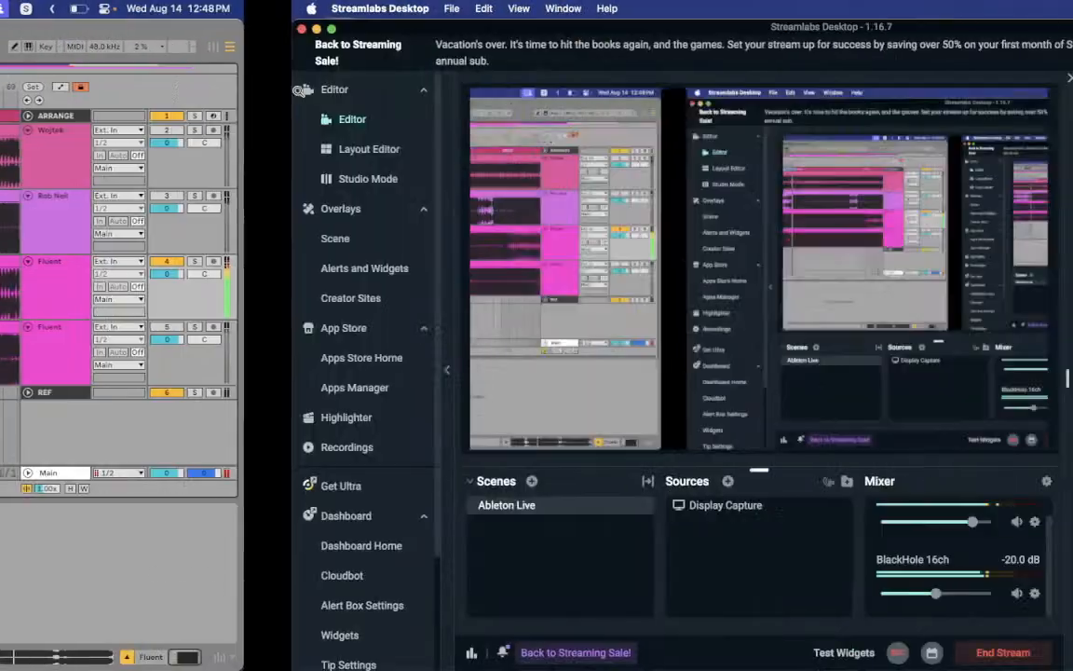
key(ctrl+Left)
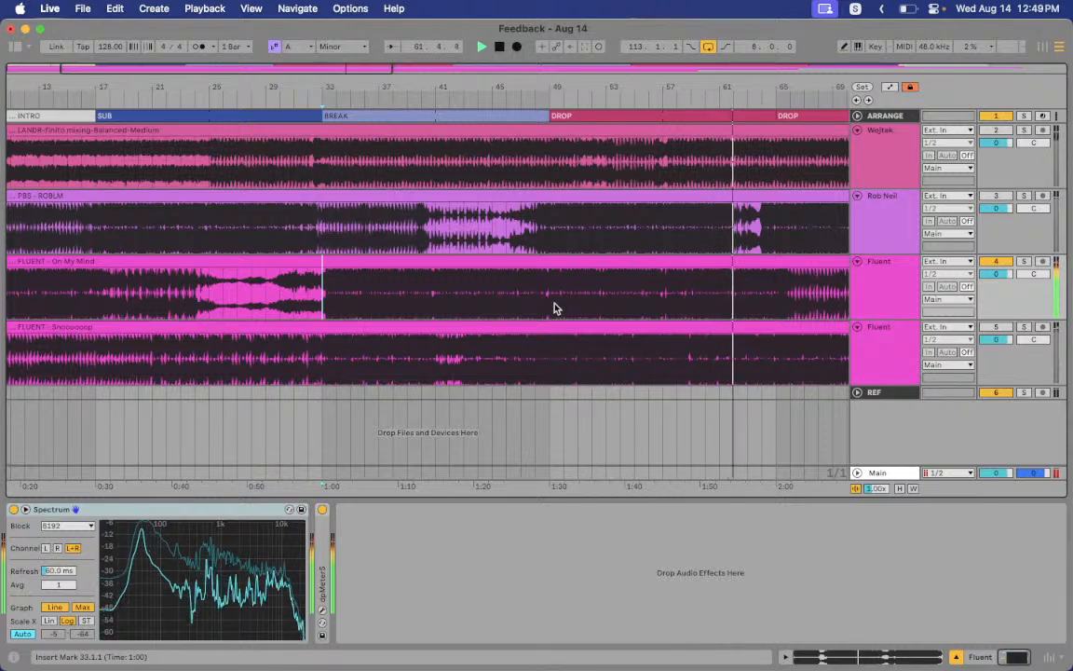
Audition the arrangement from bar 62, then stop playback
scroll(553, 308, right, 5)
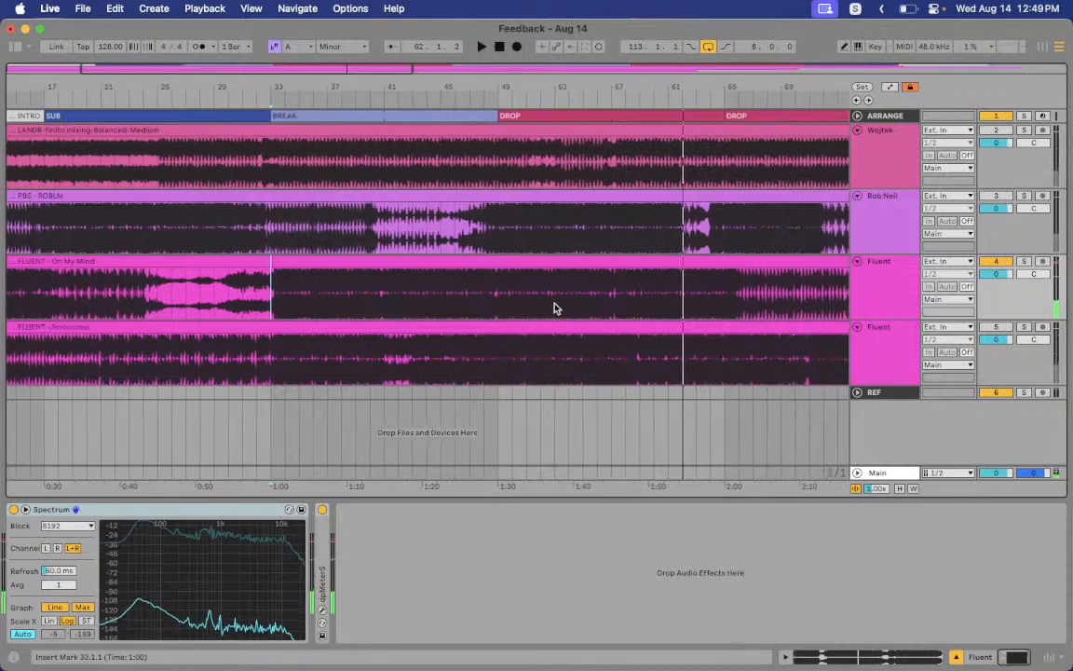
scroll(554, 307, right, 2)
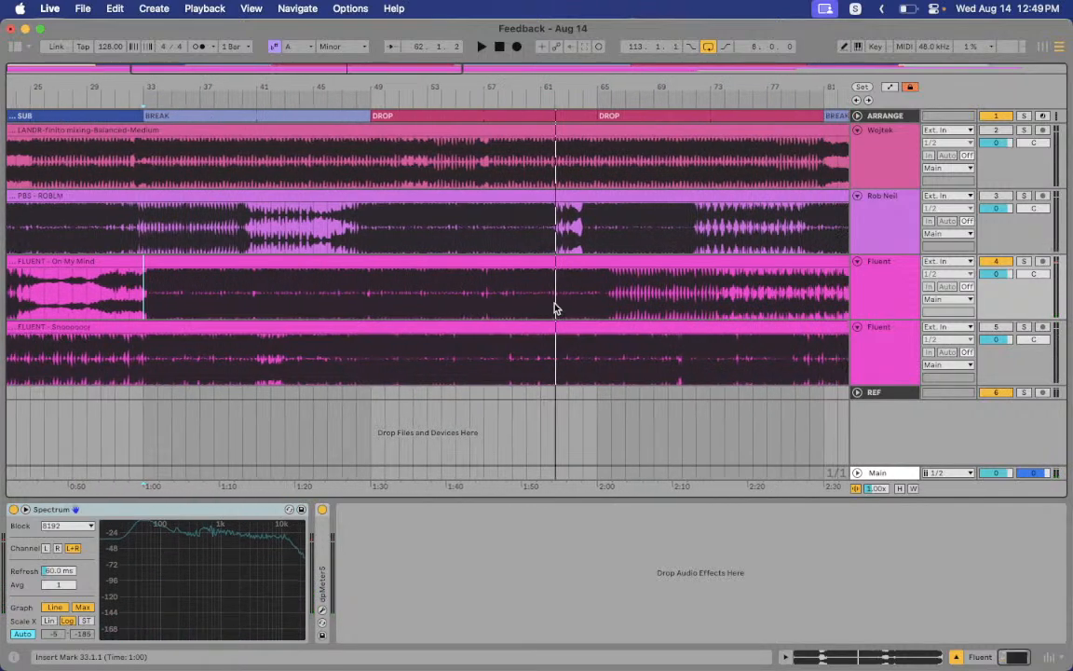
key(space)
click(536, 308)
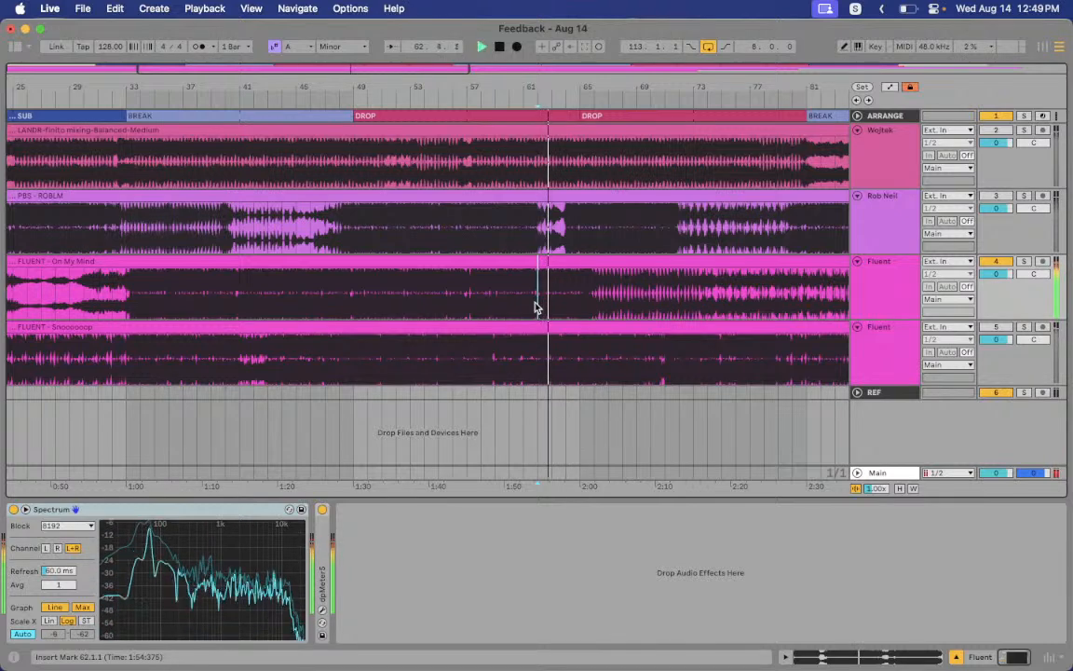
key(space)
Play the submitted tracks from bar 65
scroll(536, 307, right, 1)
scroll(536, 307, right, 1)
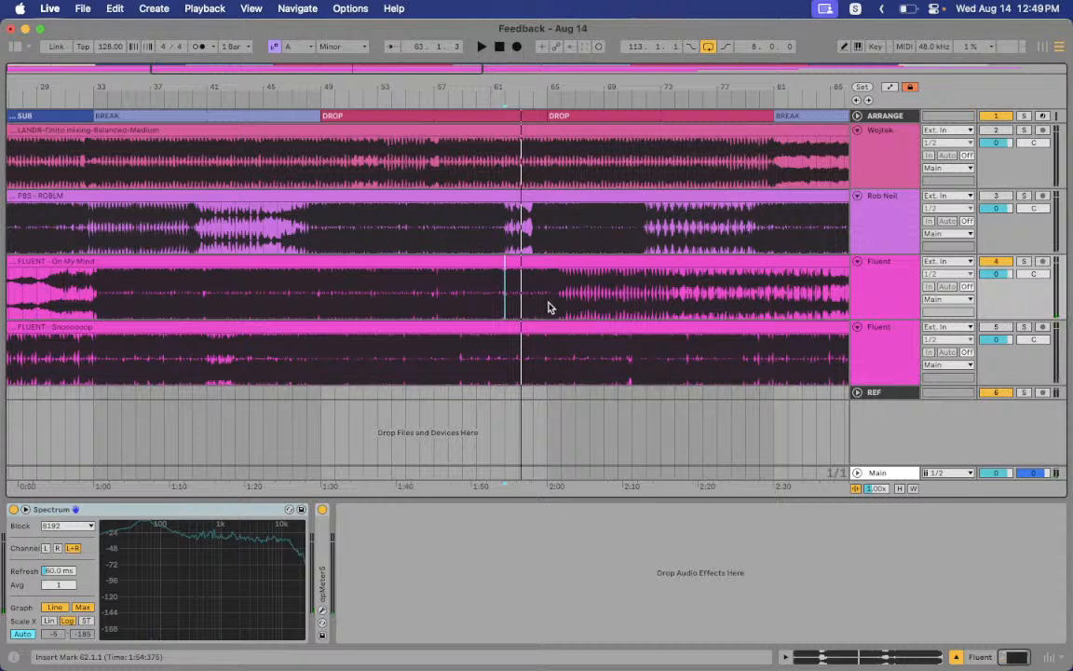
scroll(551, 310, right, 8)
click(307, 298)
key(space)
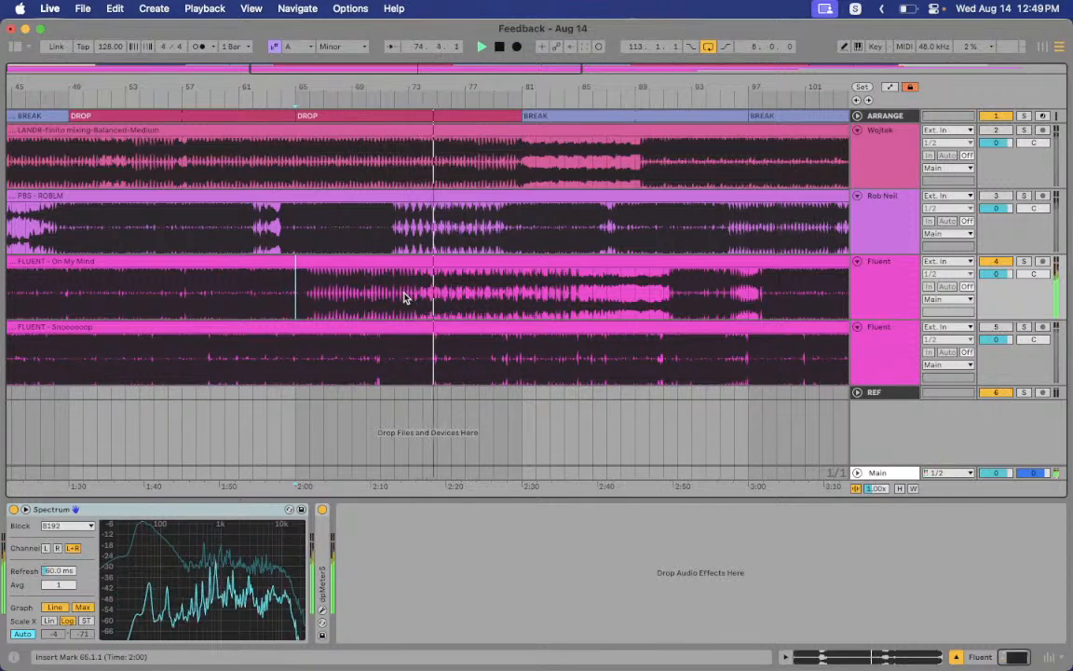
Zoom out to the whole song, zoom in on bars 55–105, and show the main output's devices
drag(518, 87, 514, 38)
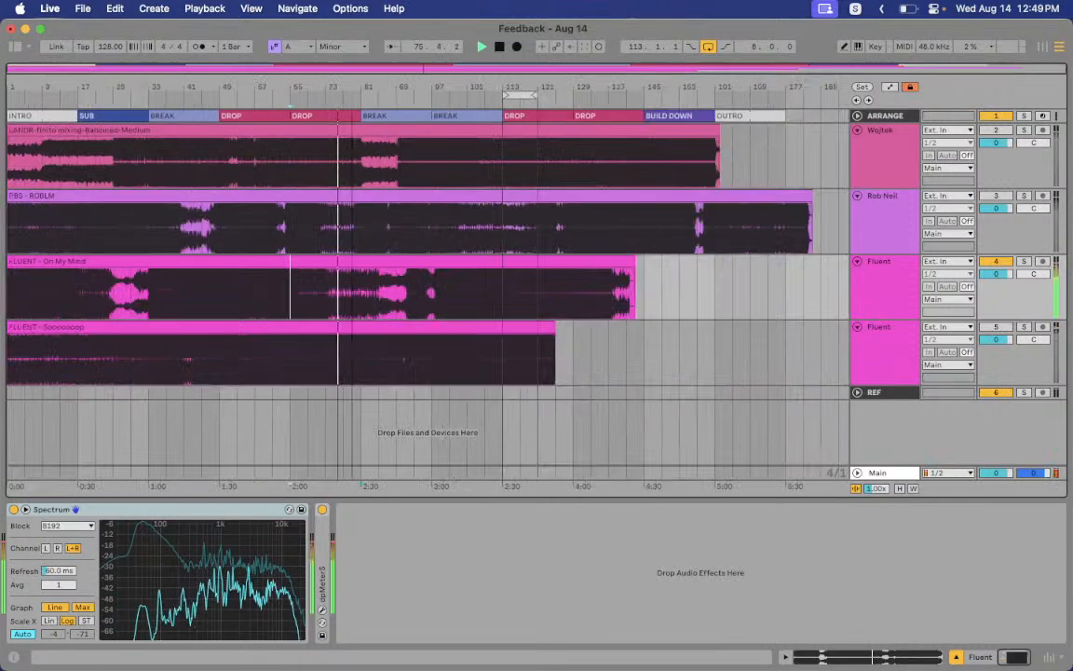
drag(518, 93, 588, 297)
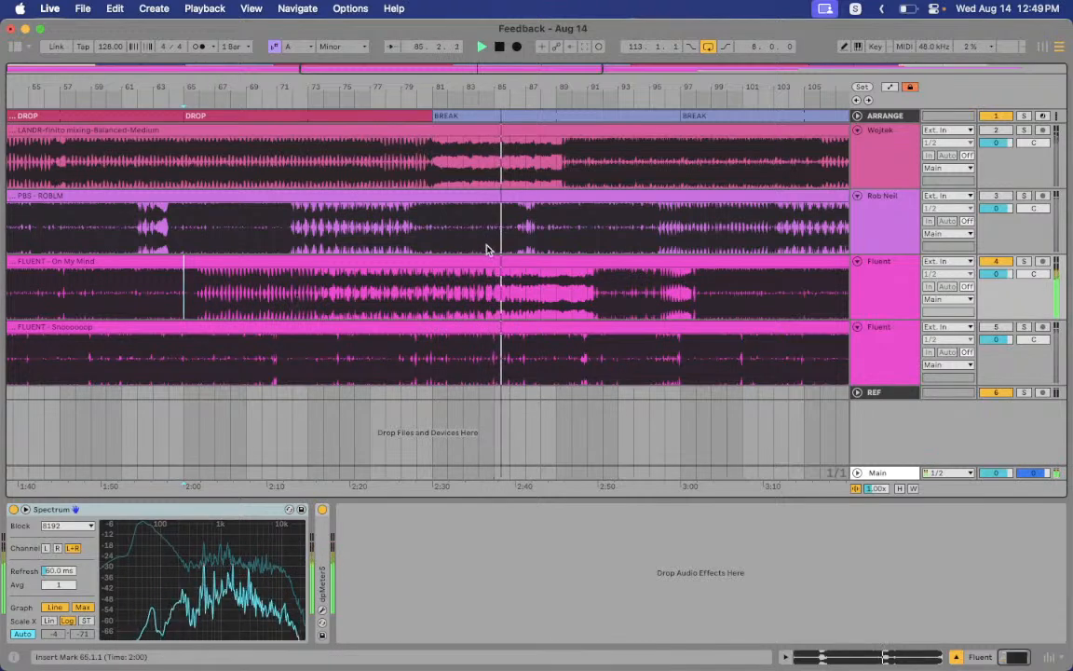
click(876, 473)
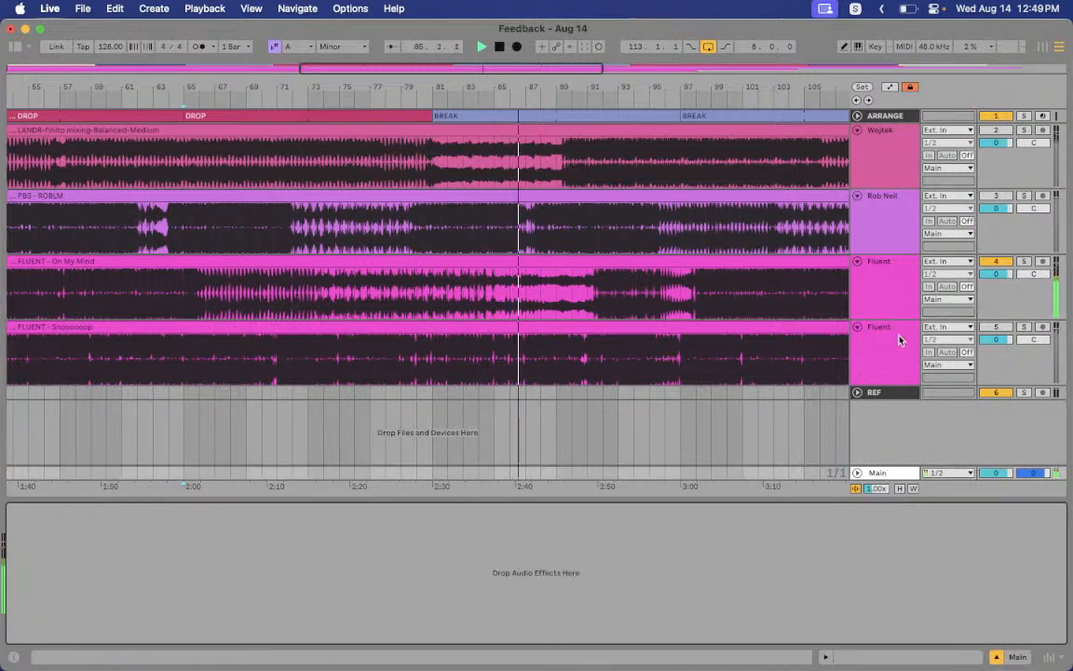
Select On My Mind, restart playback near bar 96, and zoom in around bar 97
click(897, 303)
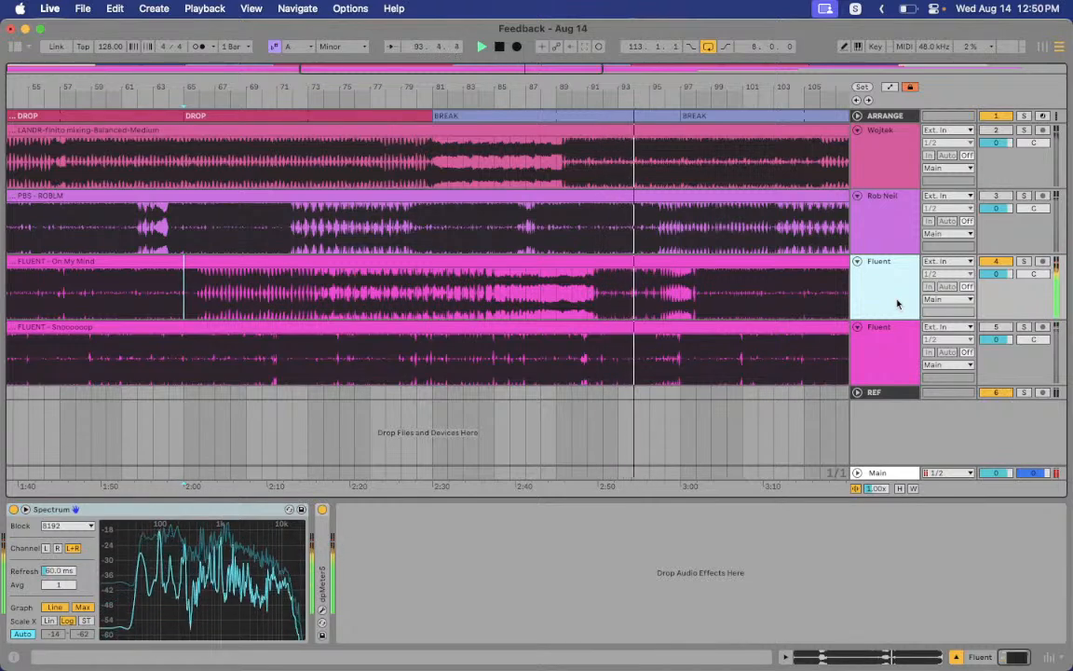
click(694, 297)
key(space)
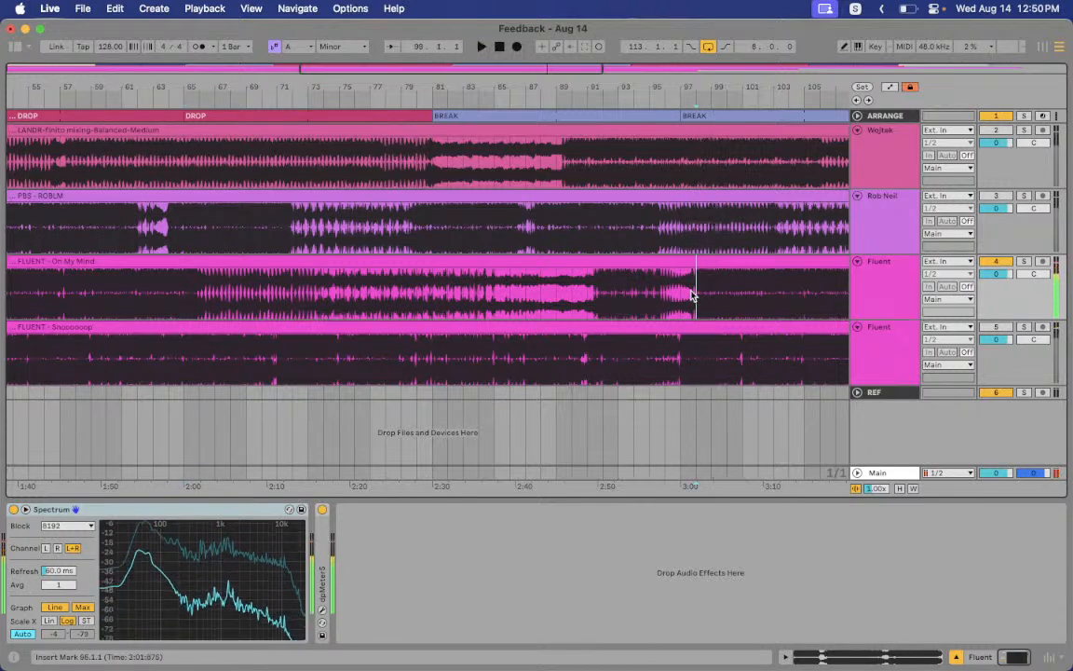
key(space)
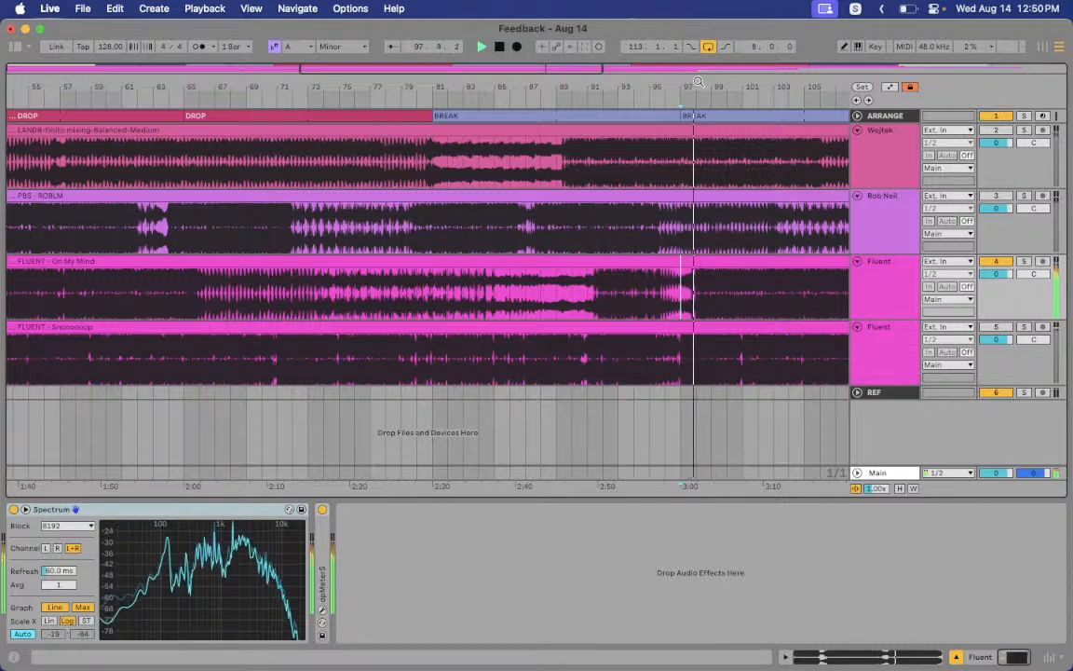
drag(698, 82, 655, 176)
Replay On My Mind from 97.3.1 and 97.4.1 several times, then zoom out to bars 57–125
key(space)
click(650, 295)
key(space)
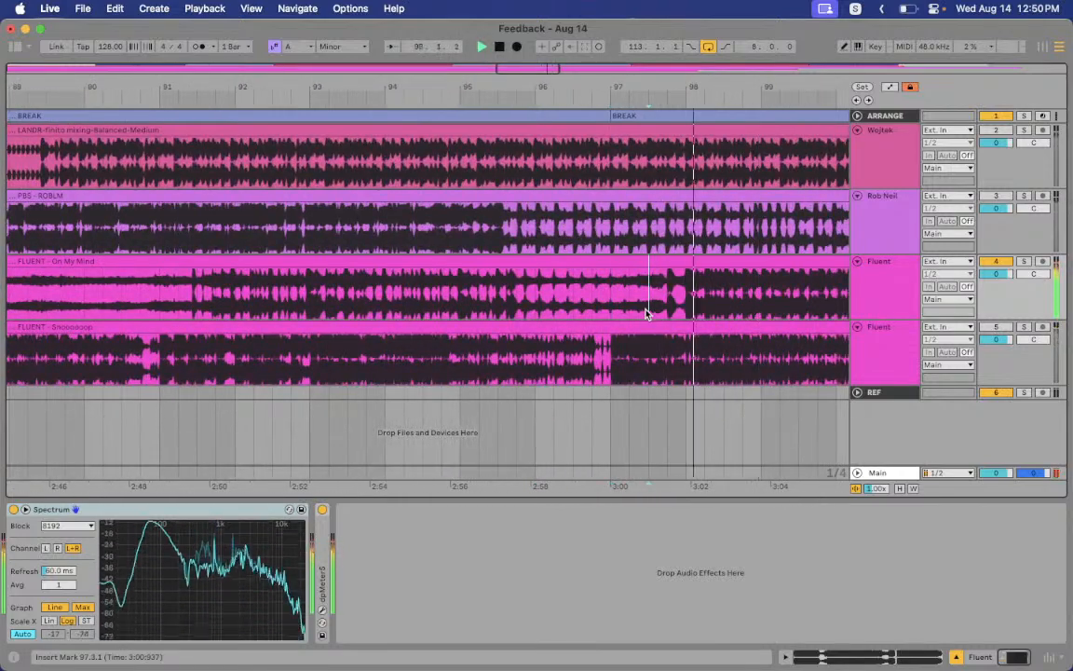
click(667, 294)
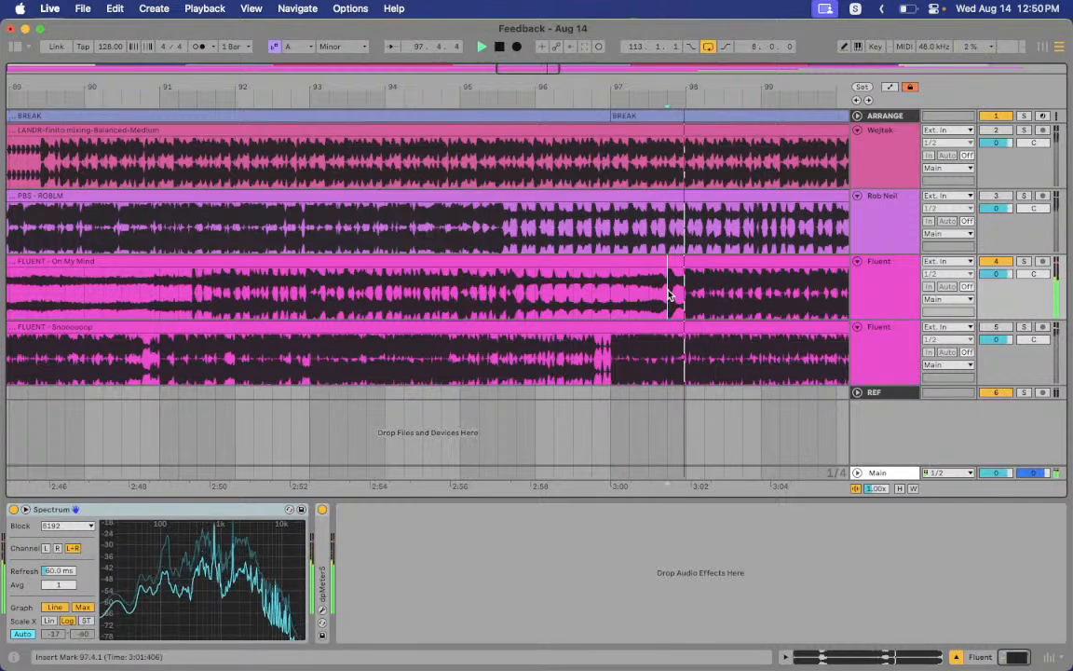
key(space)
key(space)
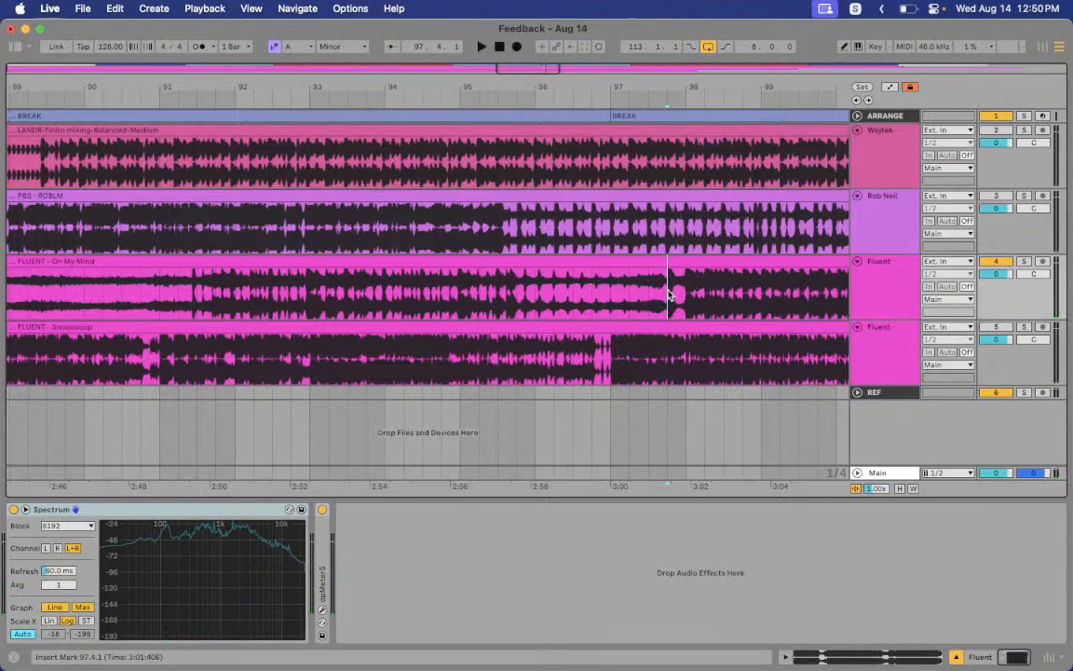
key(space)
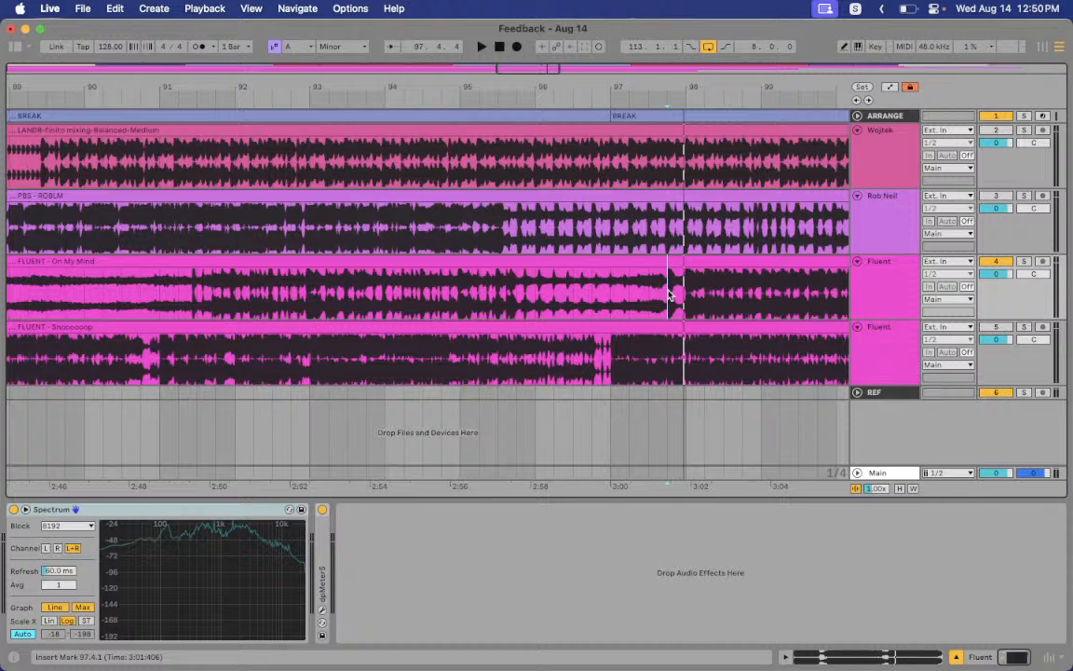
click(651, 296)
key(space)
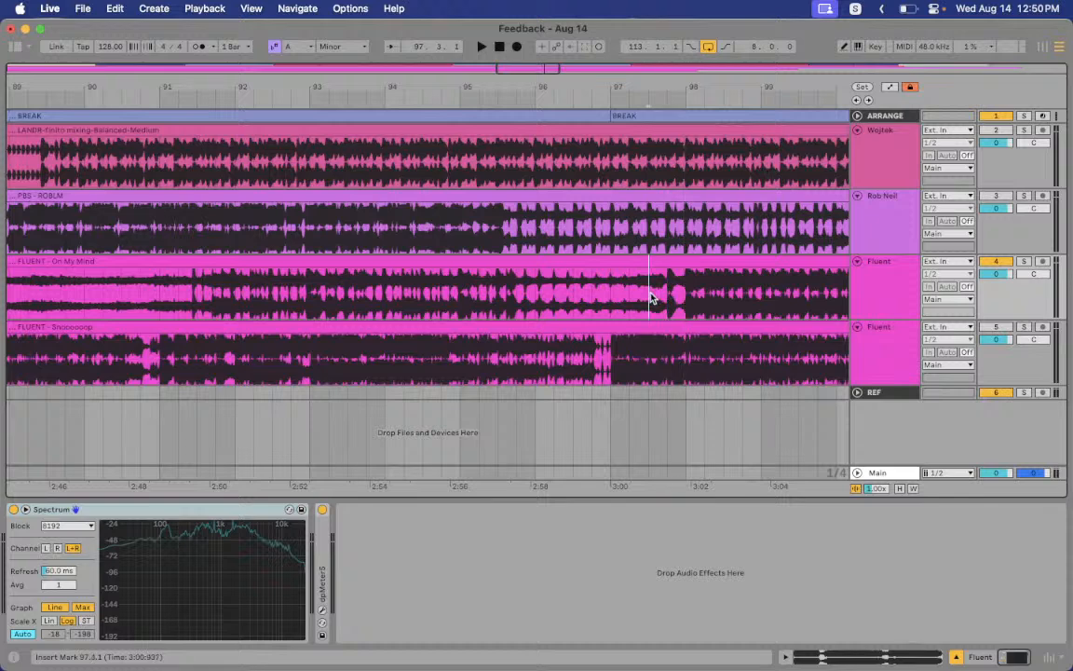
key(space)
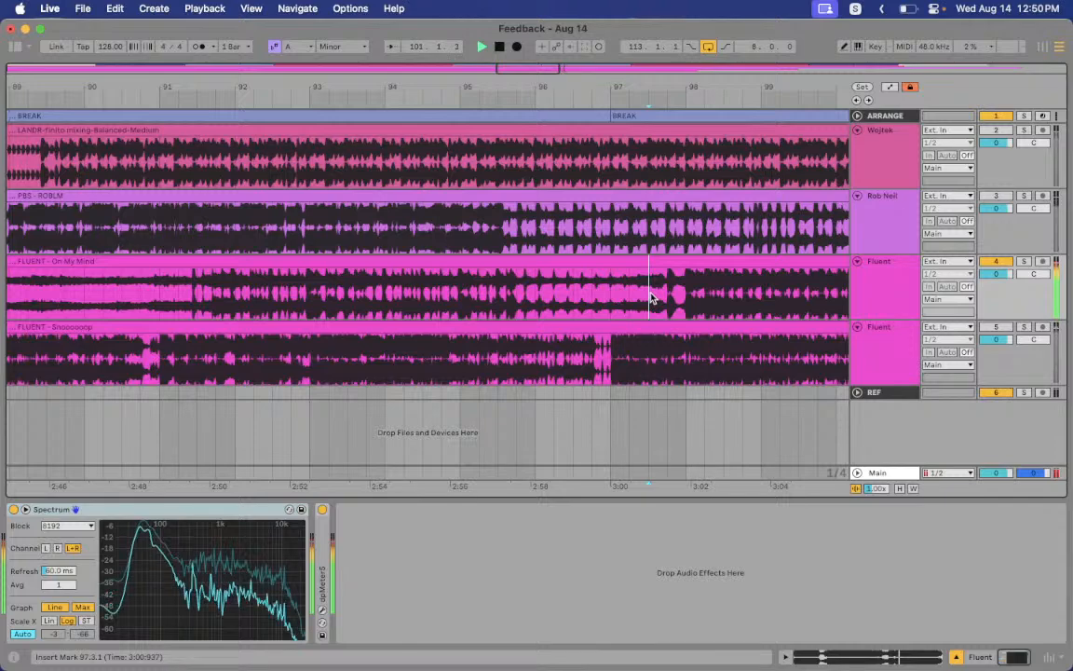
drag(574, 85, 476, 26)
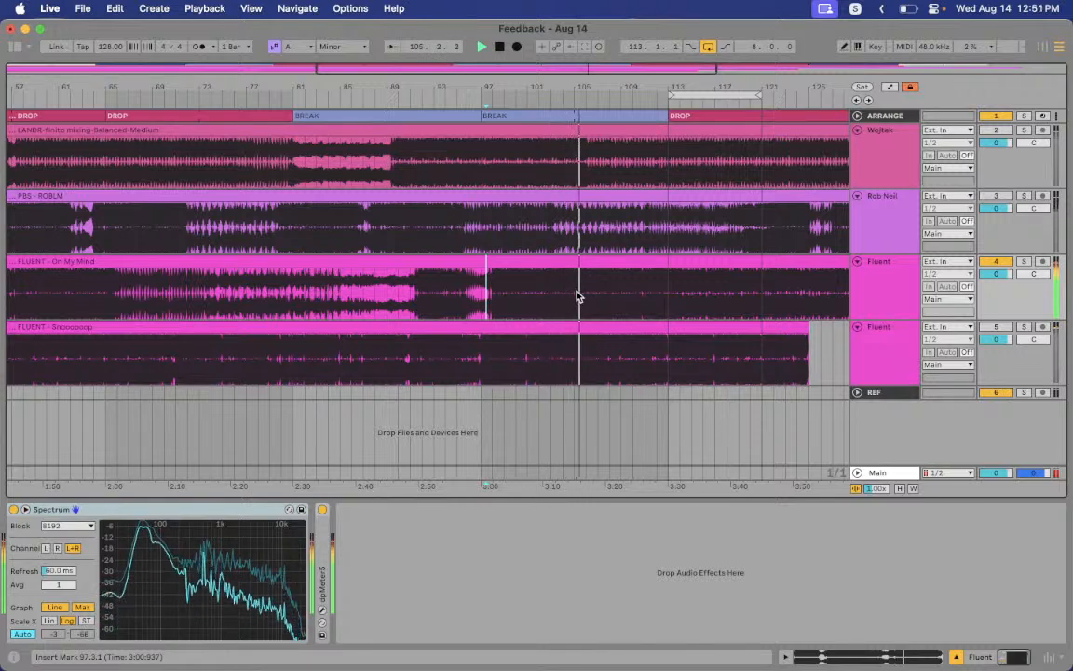
Spot-check On My Mind from bars 111, 116 and 60
click(644, 297)
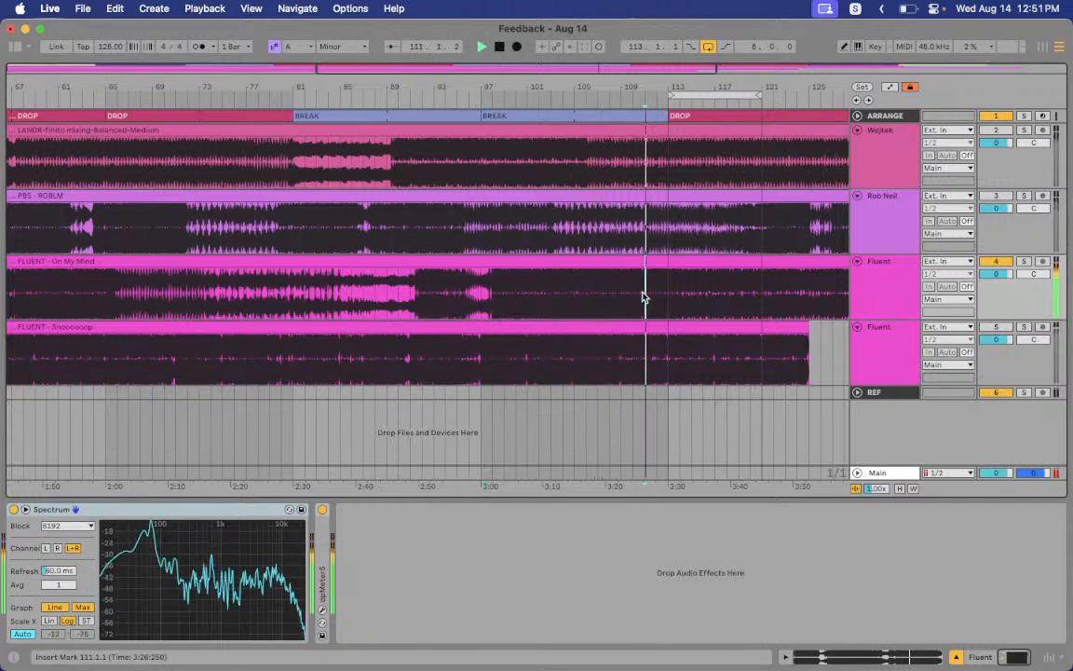
click(706, 299)
key(space)
key(space)
scroll(633, 302, left, 1)
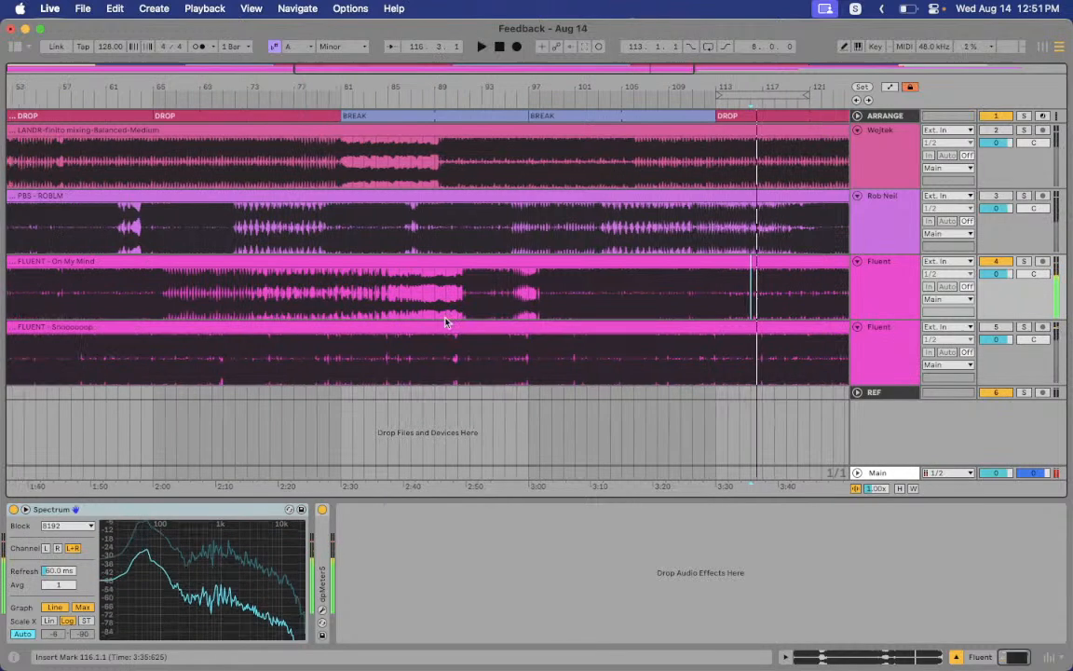
click(93, 309)
key(space)
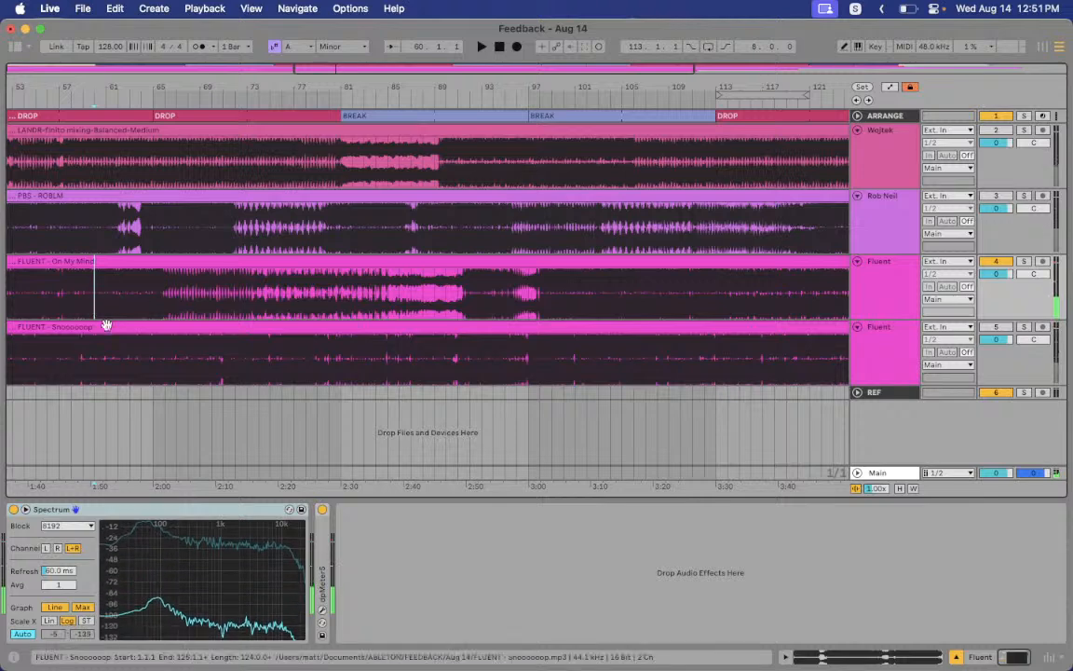
key(space)
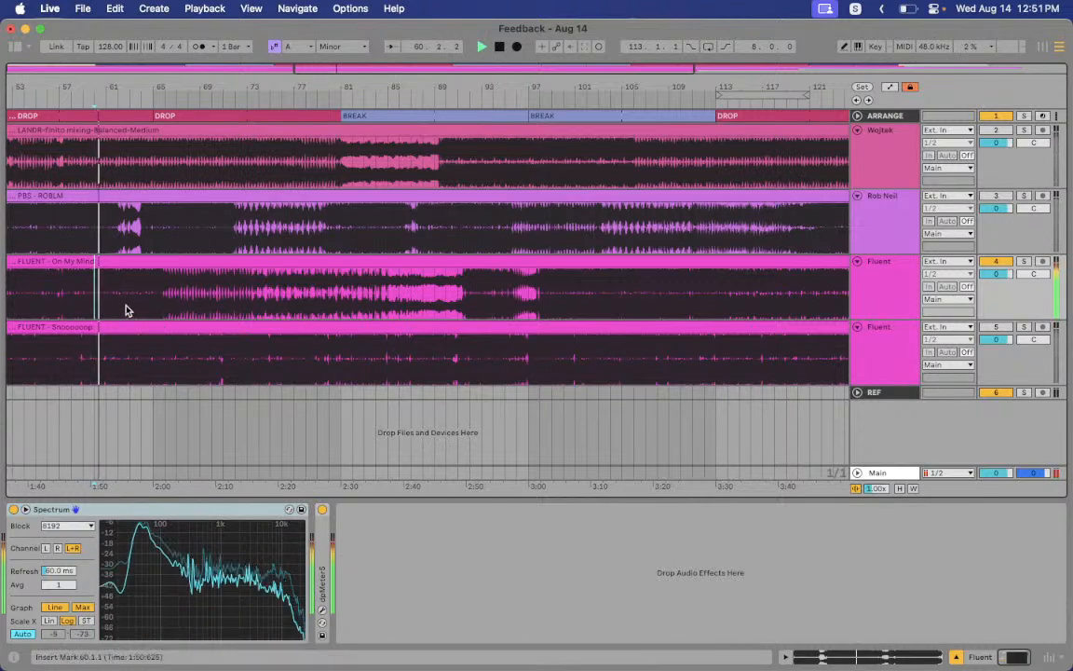
Replay from around bars 98 and 63, then select the clip and zoom out to the whole song
click(546, 314)
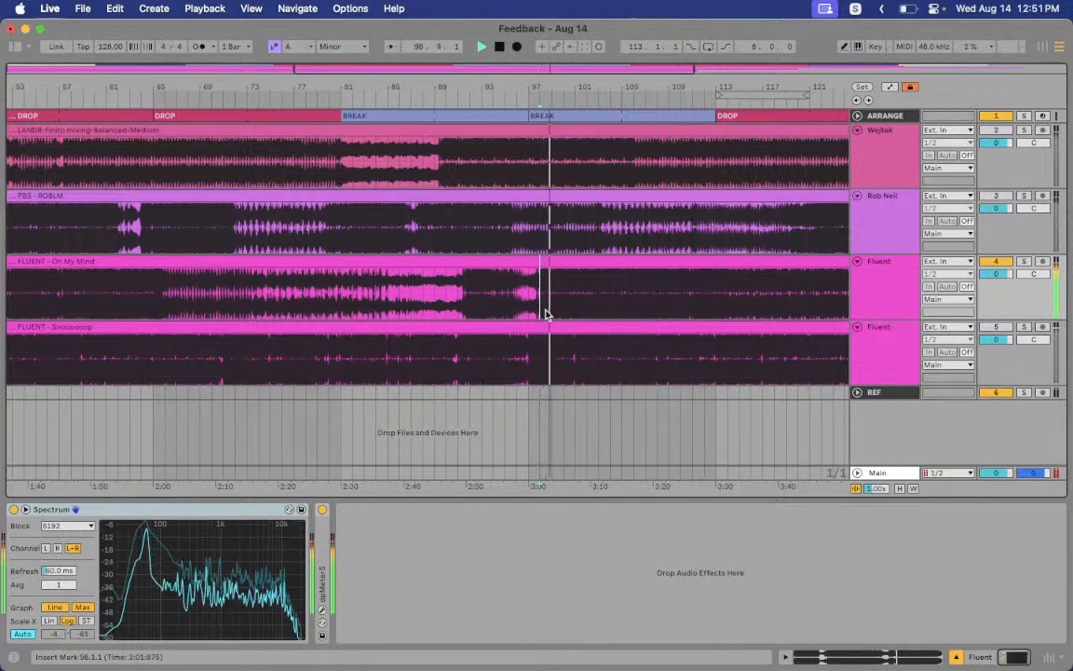
key(space)
click(103, 305)
key(space)
key(space)
click(538, 307)
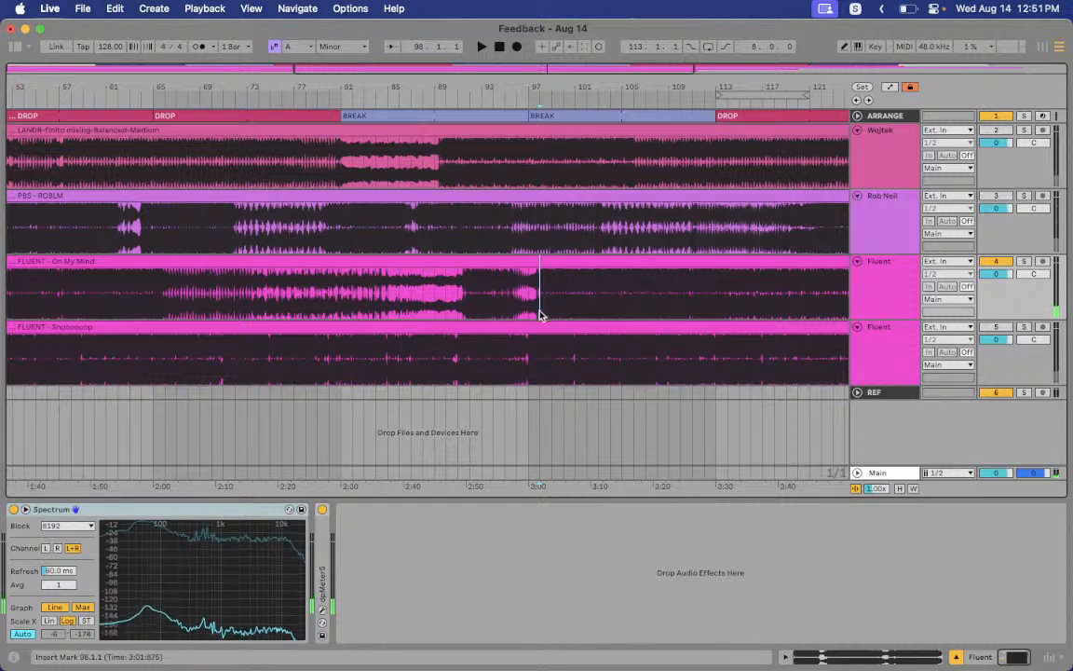
key(space)
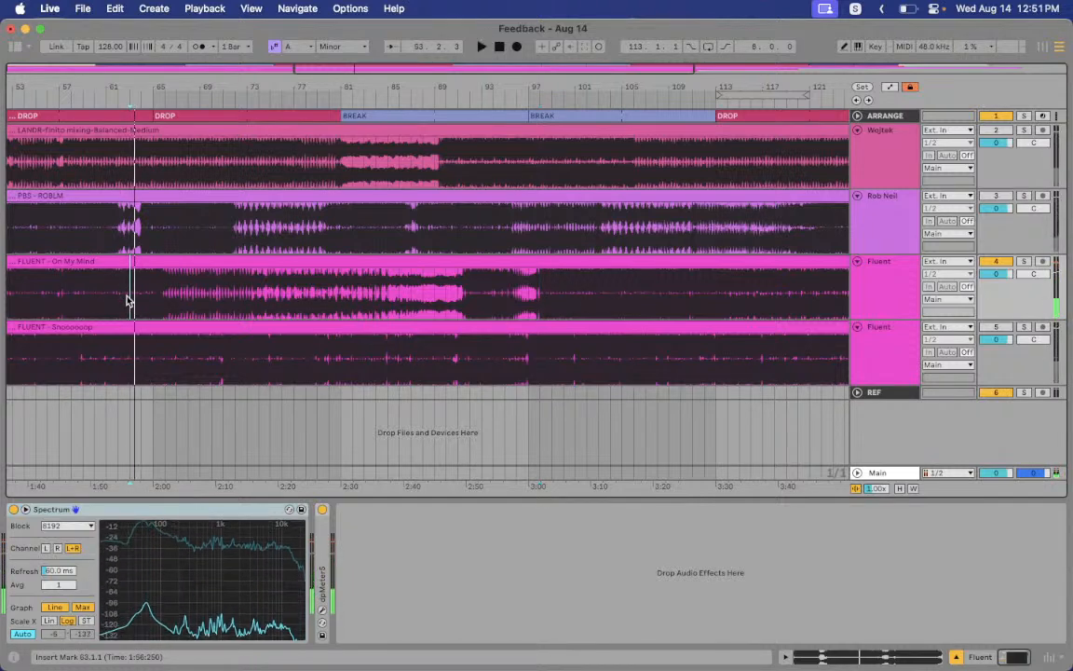
click(271, 273)
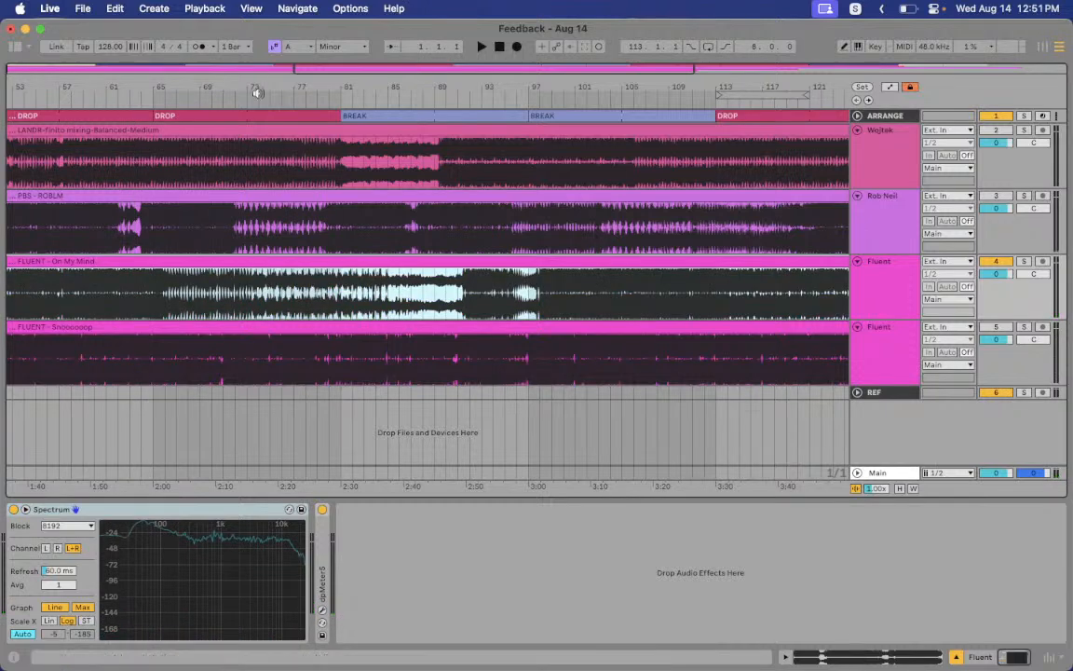
drag(269, 87, 299, 82)
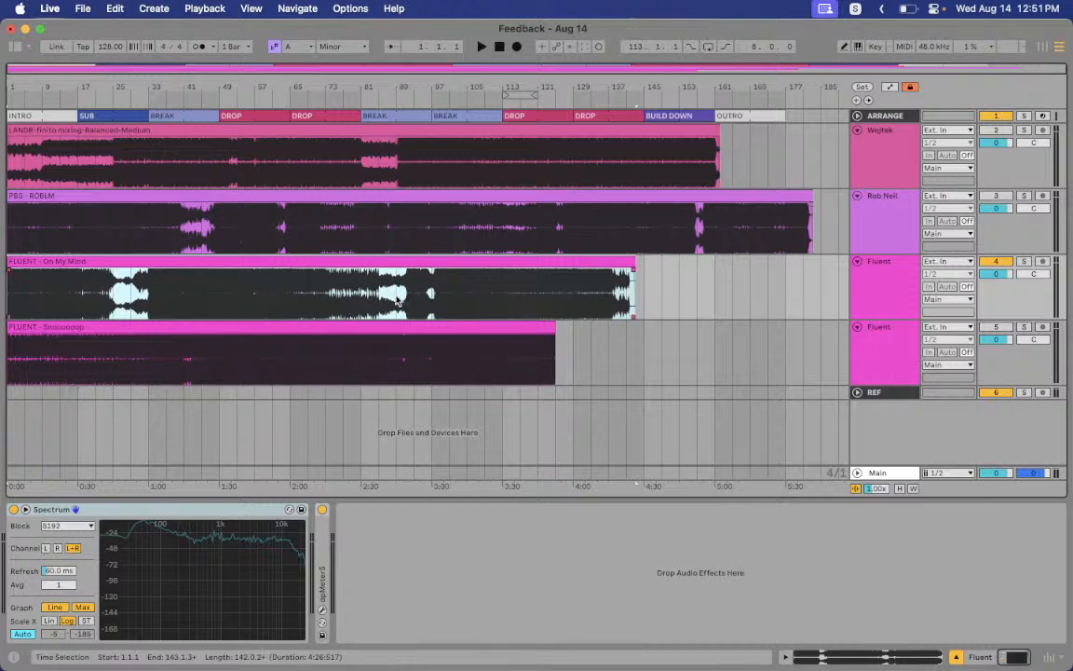
Zoom in on bars 84–110 and play On My Mind from bars 98 and 106
drag(435, 80, 400, 219)
click(451, 303)
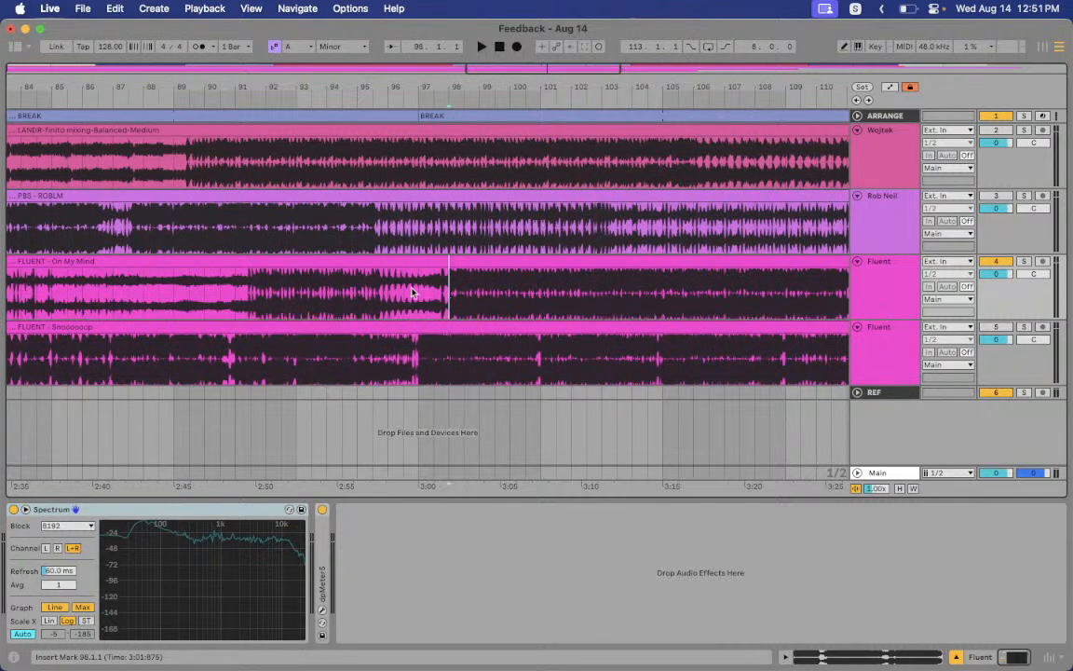
key(space)
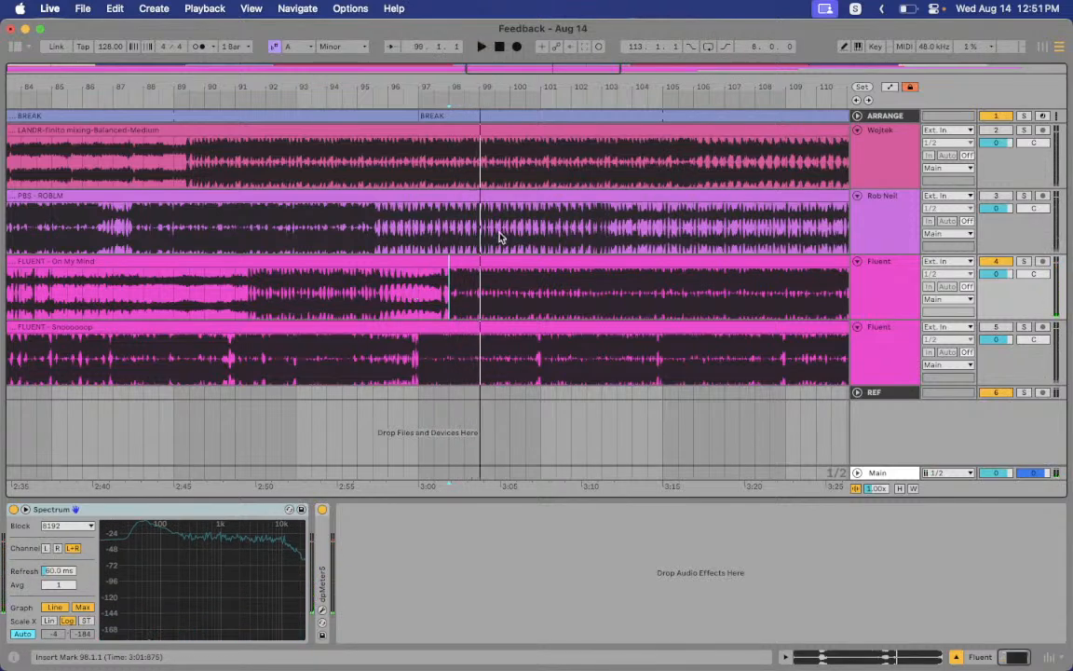
drag(492, 83, 491, 47)
click(612, 307)
key(space)
Audition the drop from bar 115, then stop at bar 121
drag(713, 87, 539, 83)
click(690, 329)
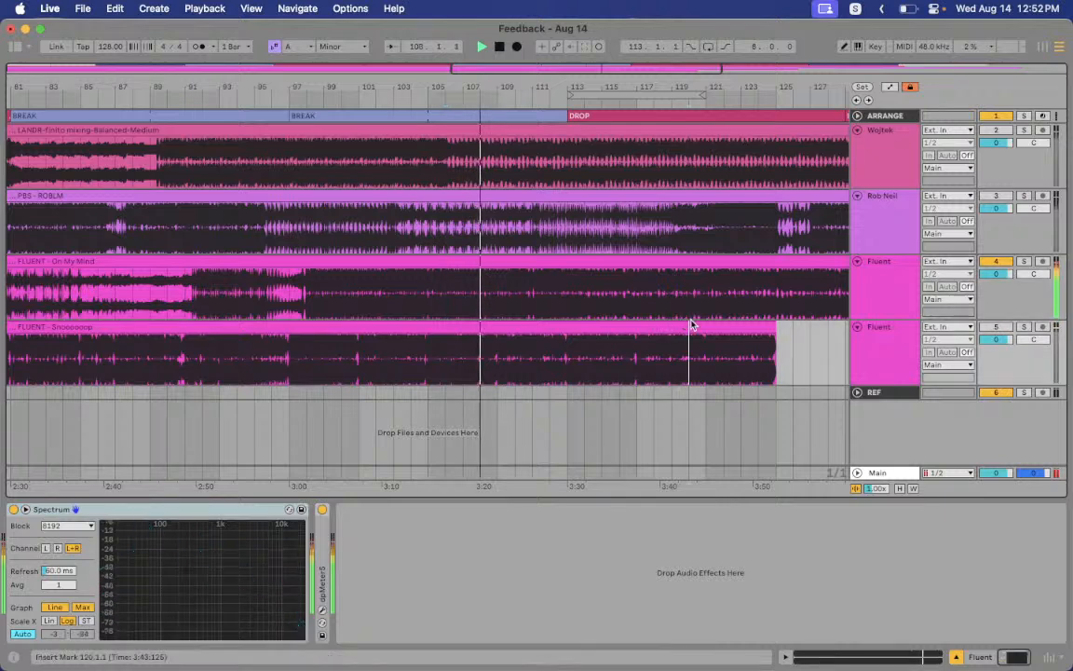
click(603, 303)
key(space)
key(space)
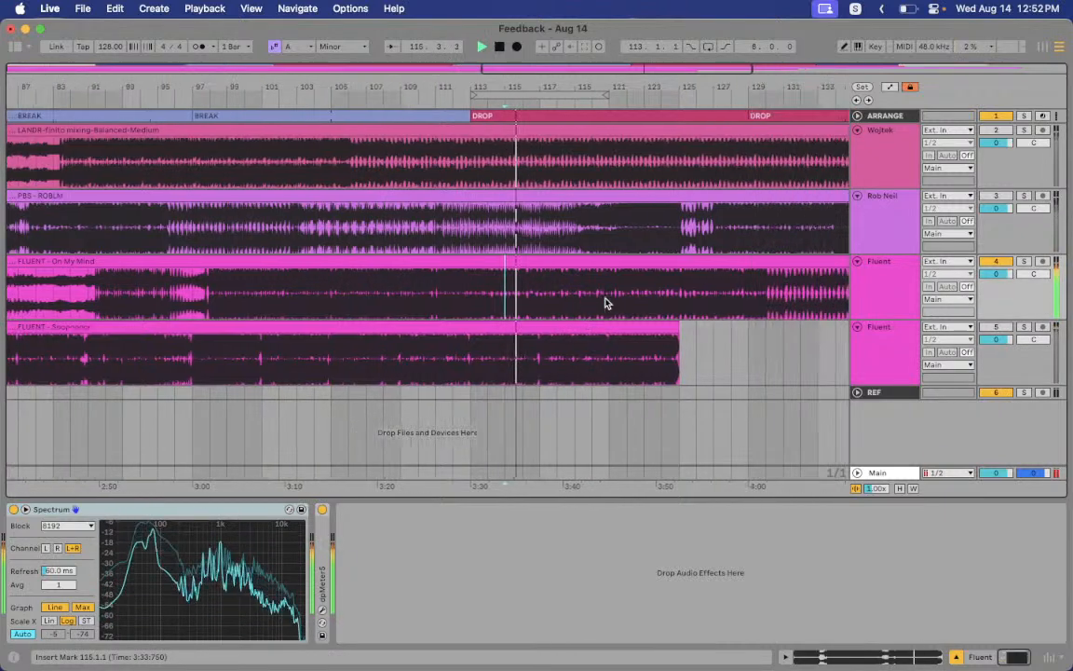
click(443, 297)
key(space)
key(space)
Jump to bars 125 and 130, mark bars 117–130 on the clip, and zoom out
click(514, 298)
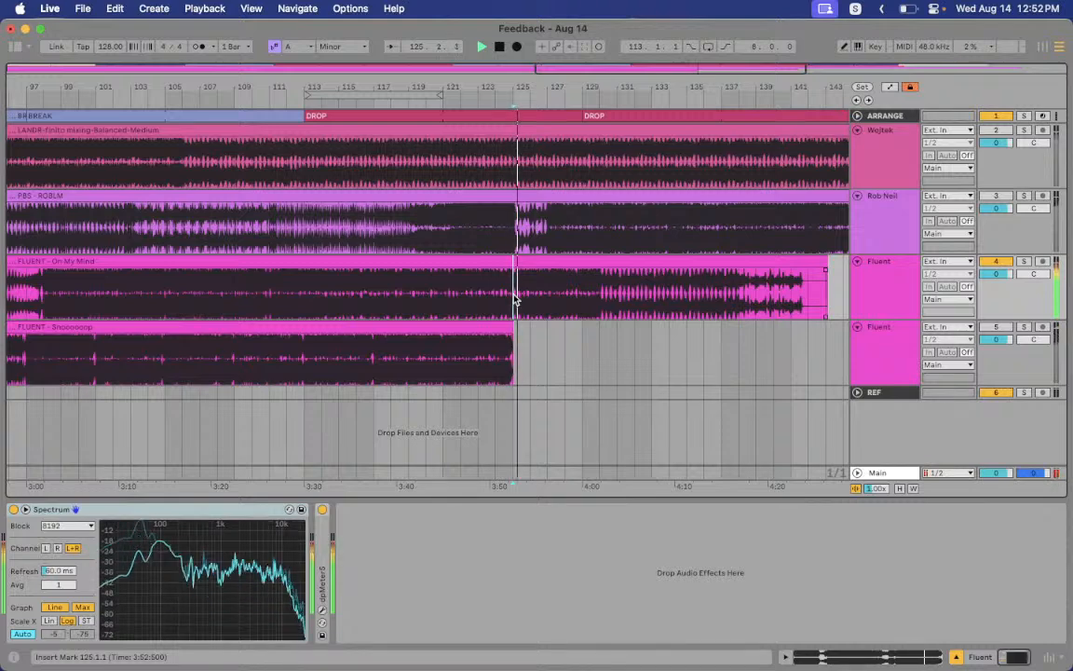
click(599, 298)
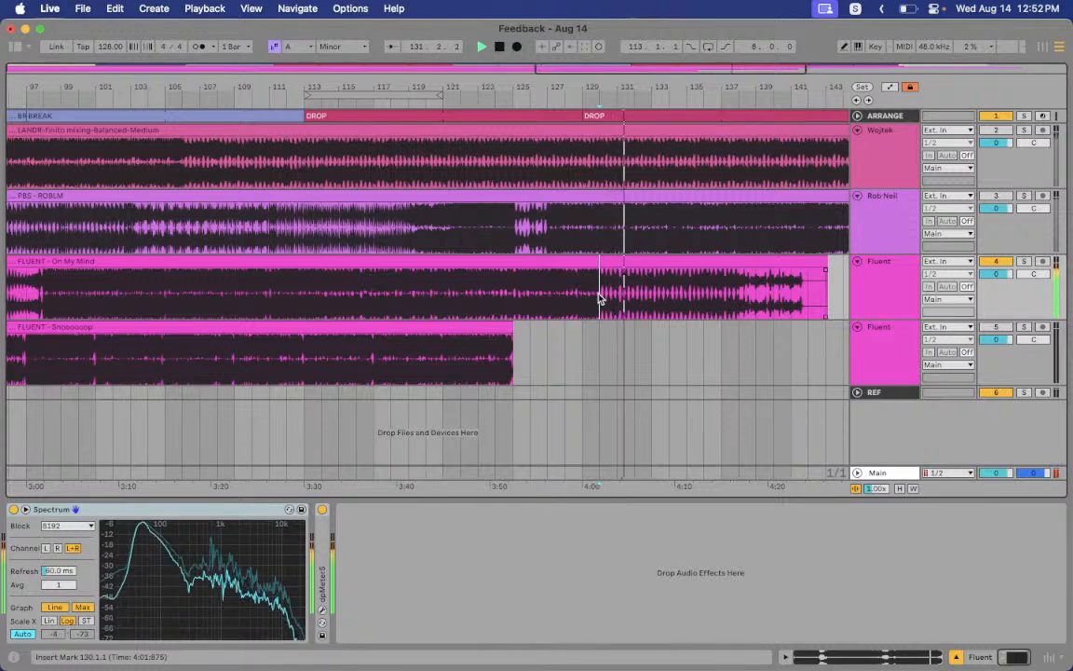
drag(375, 296, 790, 301)
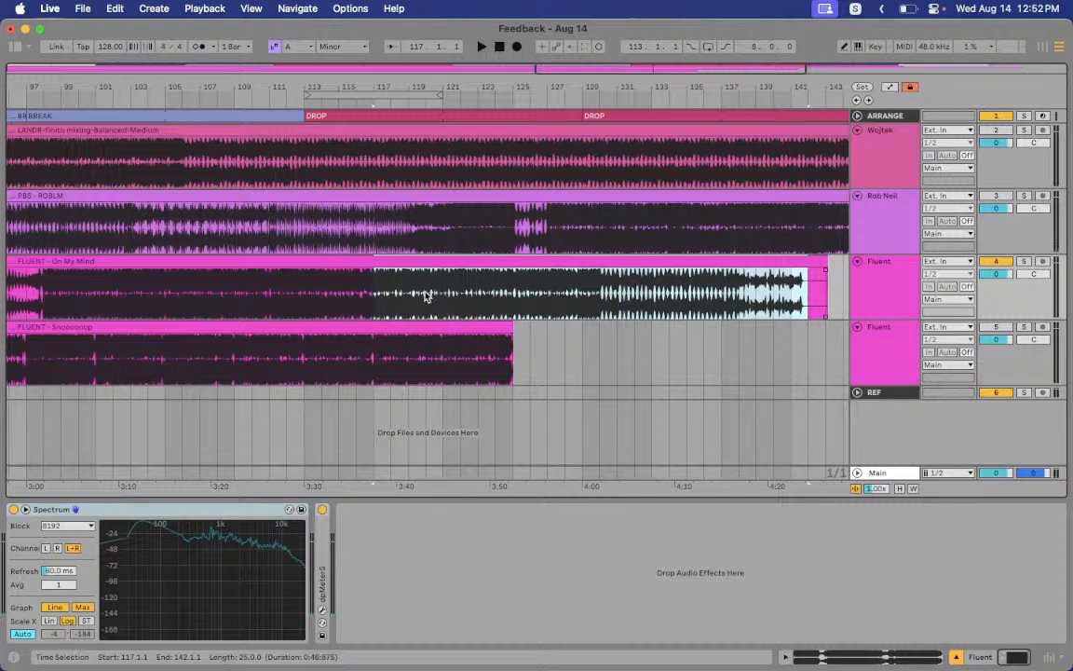
drag(372, 296, 596, 307)
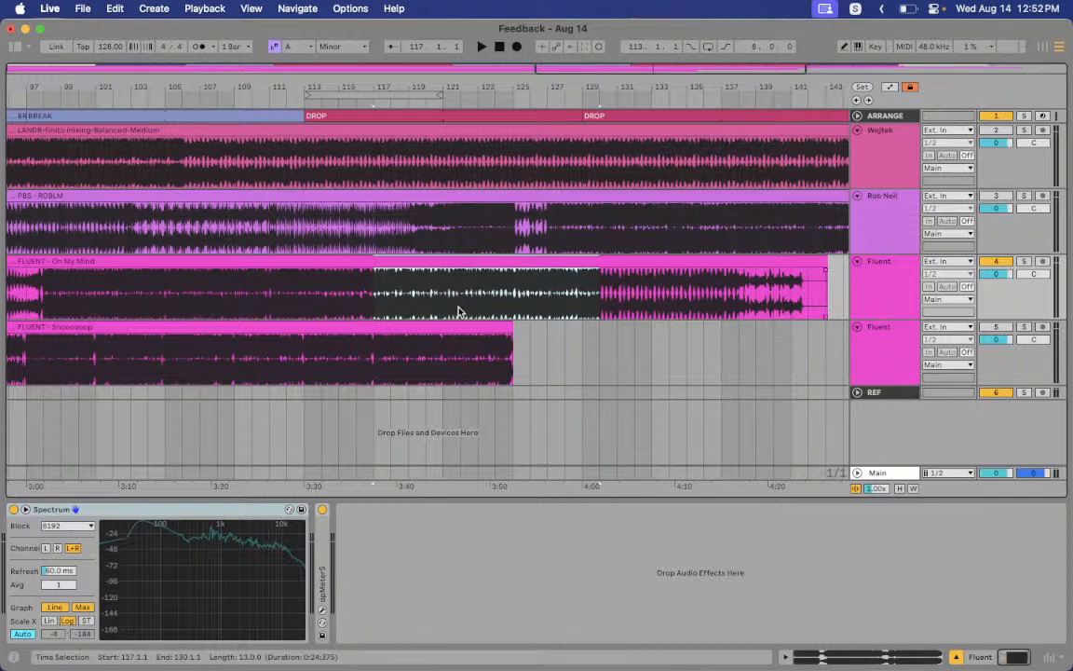
drag(368, 84, 368, 85)
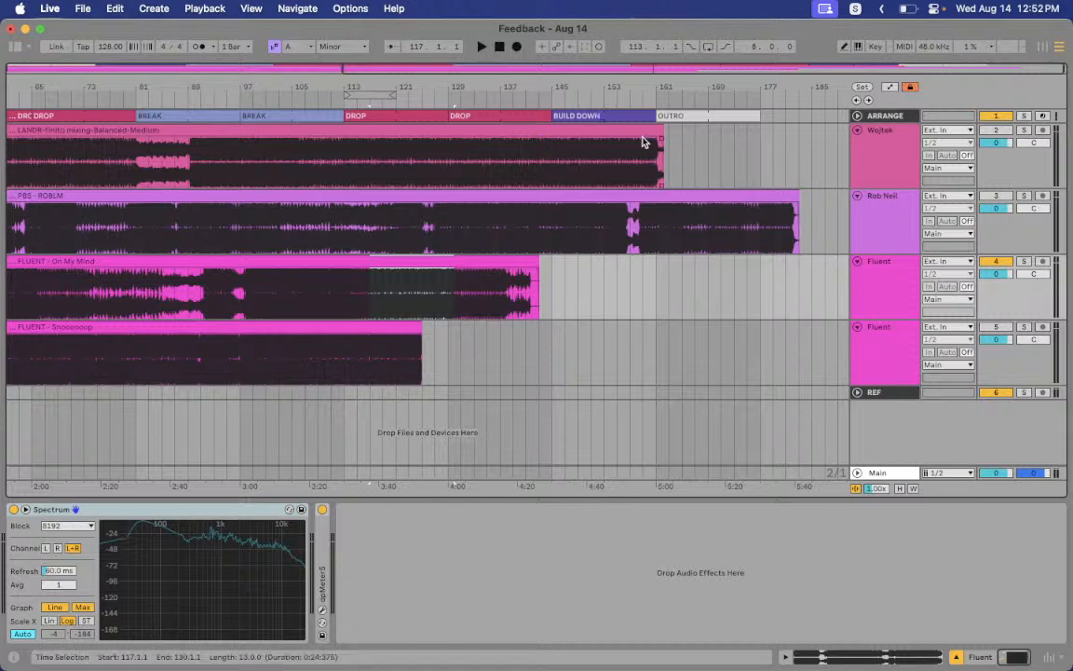
Play On My Mind's opening from bars 11, 33 and 19
click(583, 111)
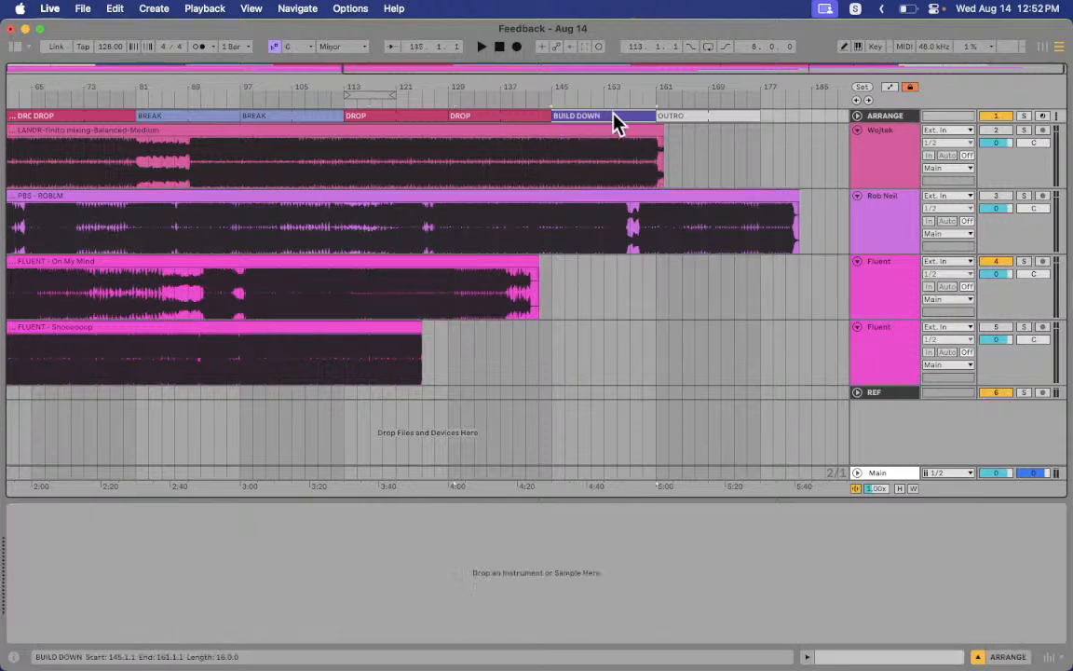
scroll(441, 243, left, 15)
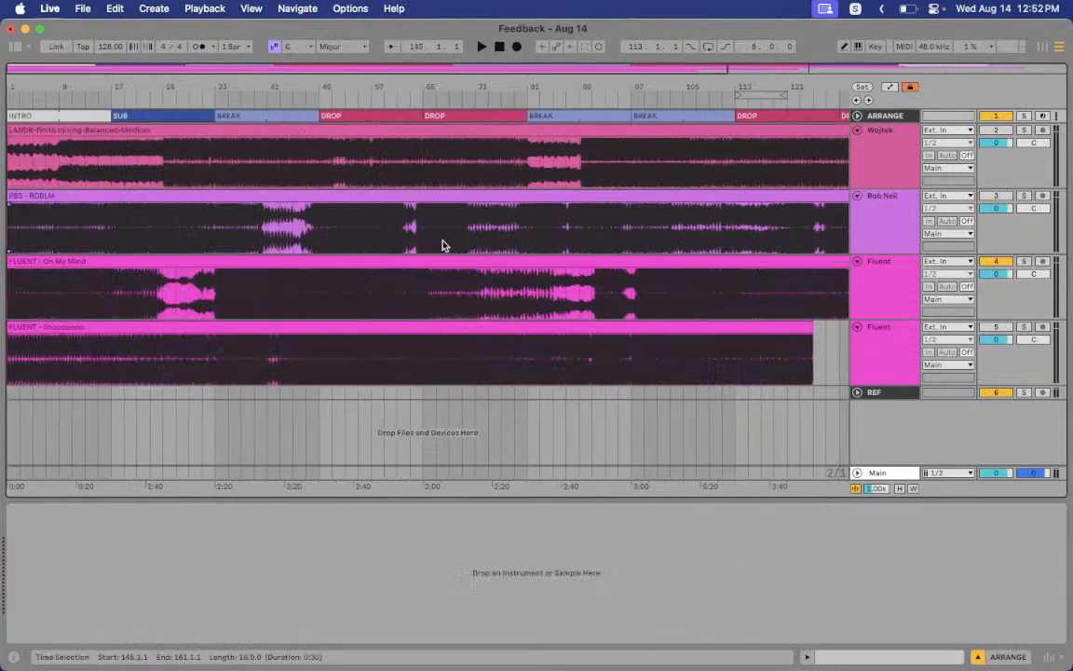
click(71, 296)
key(space)
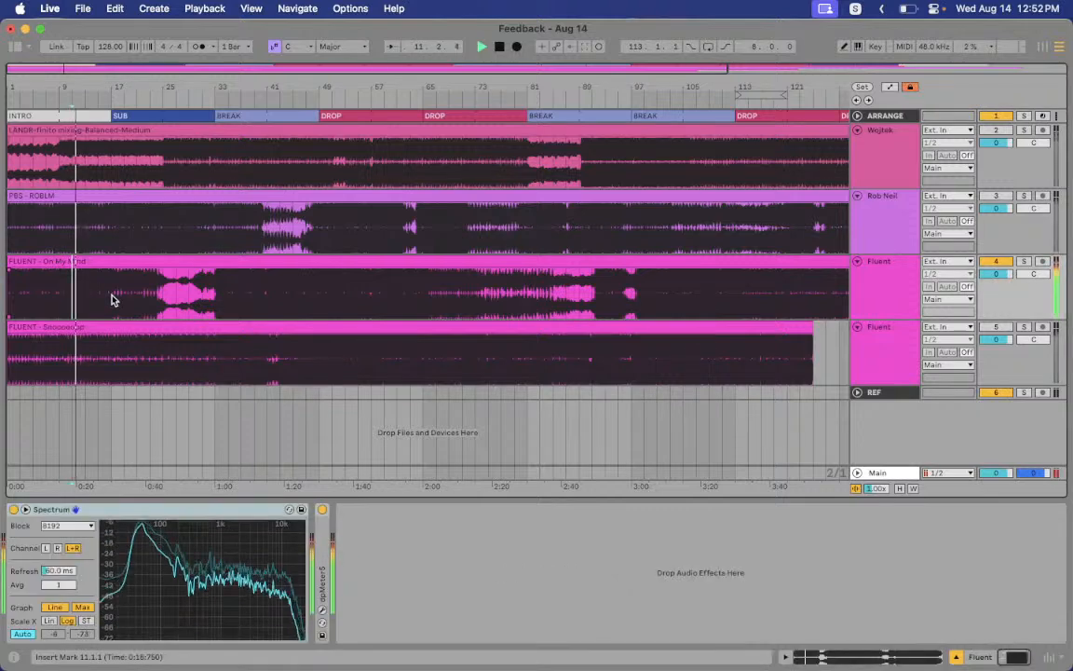
click(218, 296)
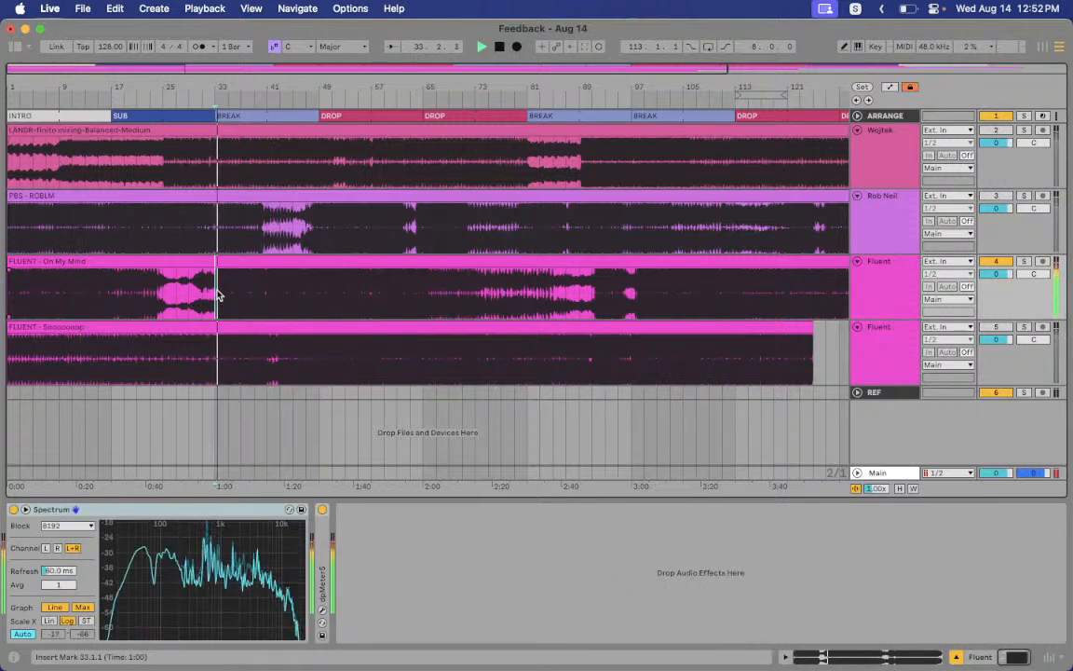
click(123, 294)
key(space)
key(space)
click(72, 294)
key(space)
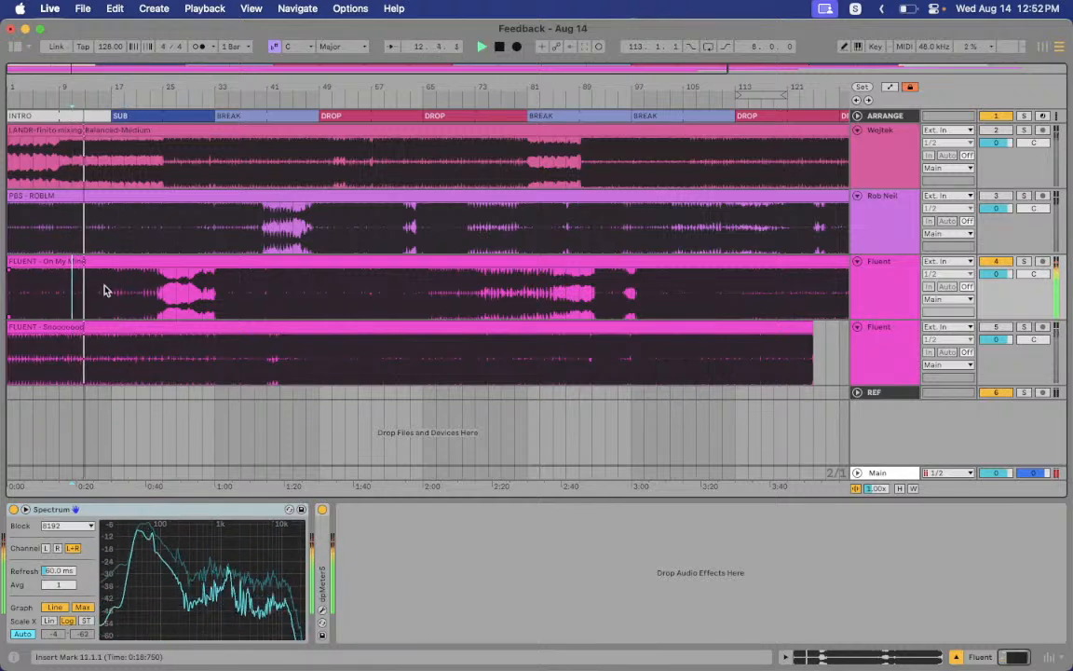
Play the ending from bars 125, 131 and 139, then mark bars 109–141
scroll(433, 295, right, 10)
key(space)
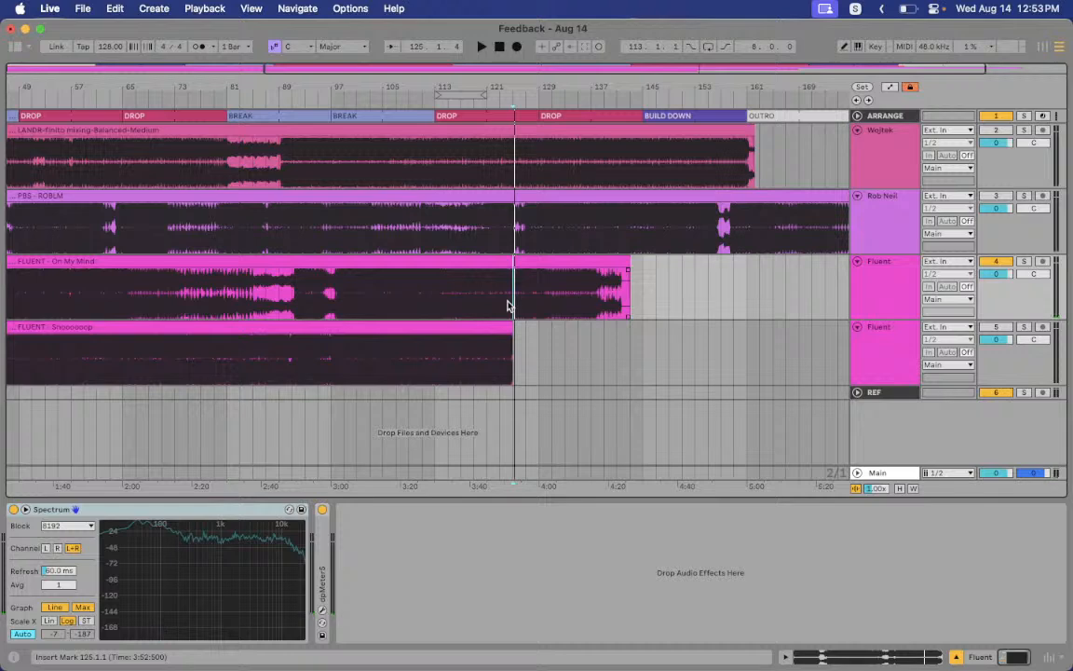
click(554, 306)
key(space)
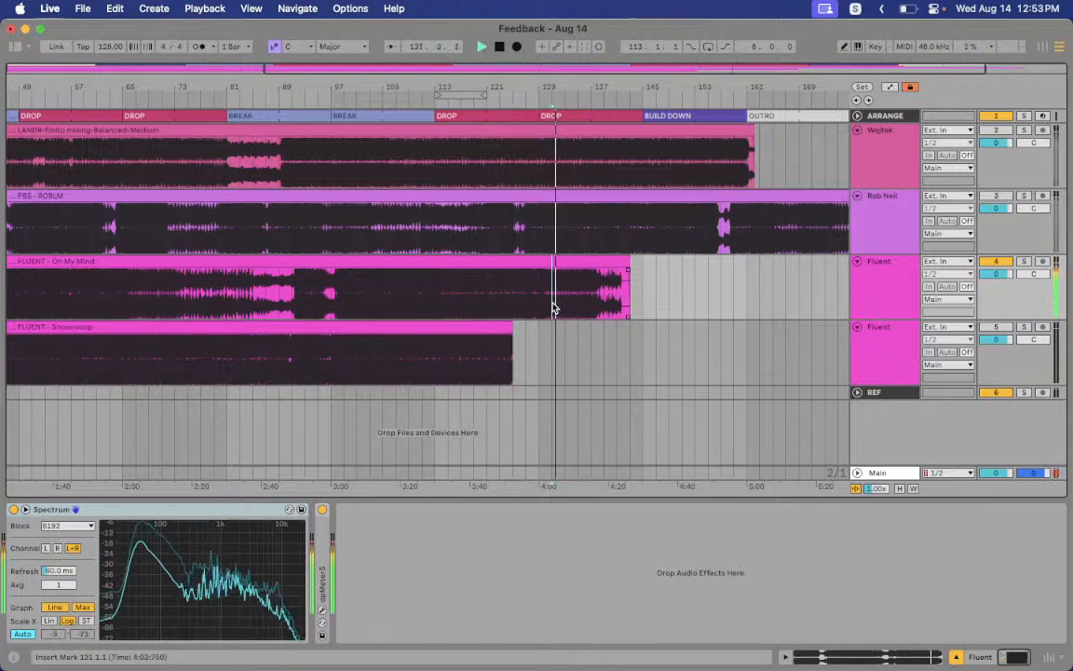
key(space)
click(601, 292)
key(space)
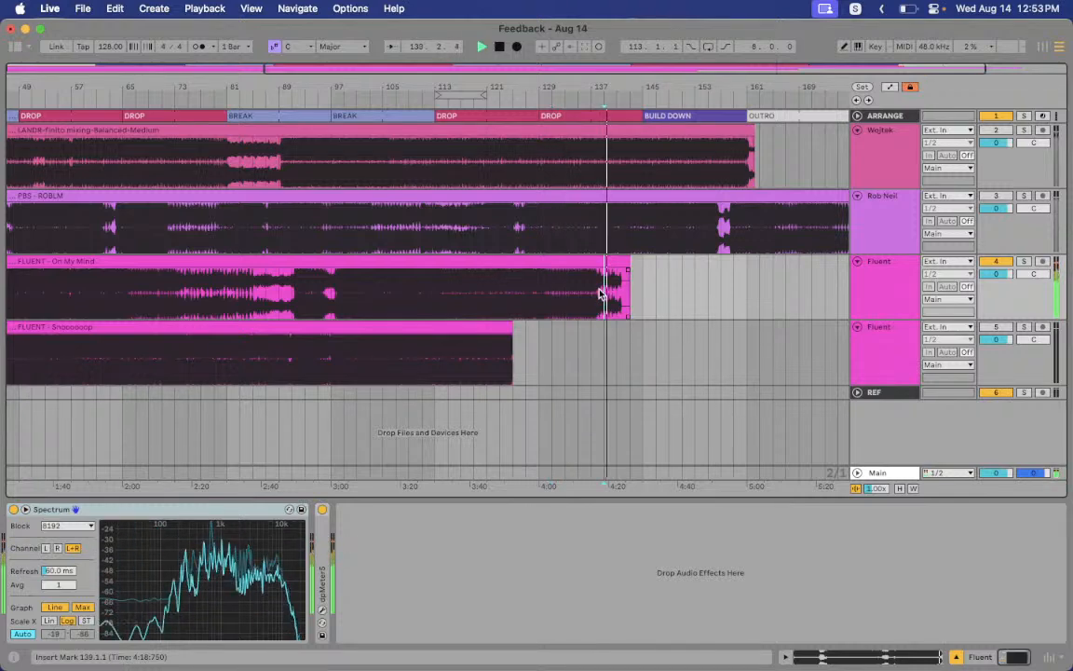
key(space)
drag(418, 291, 622, 298)
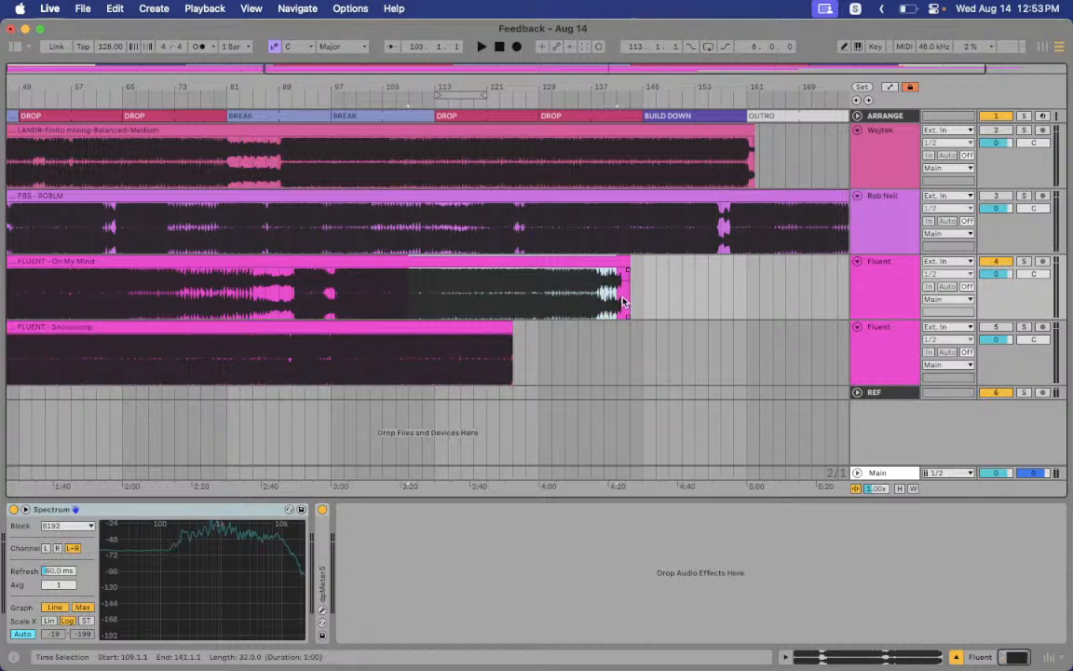
Zoom the view to fit the On My Mind clip and play from bar 47
click(372, 258)
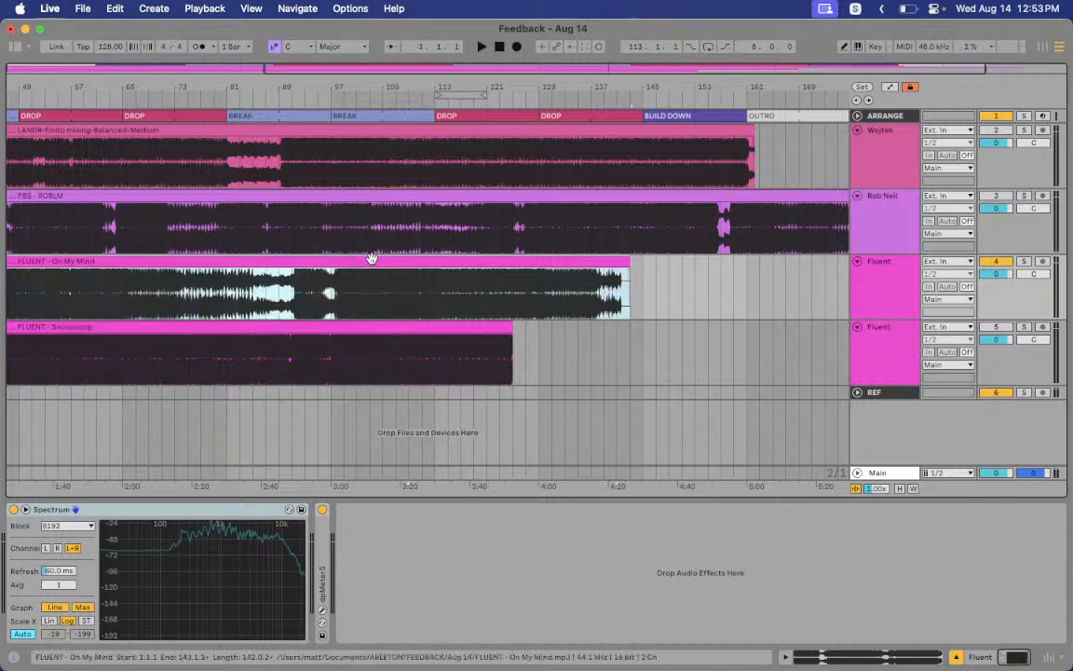
key(z)
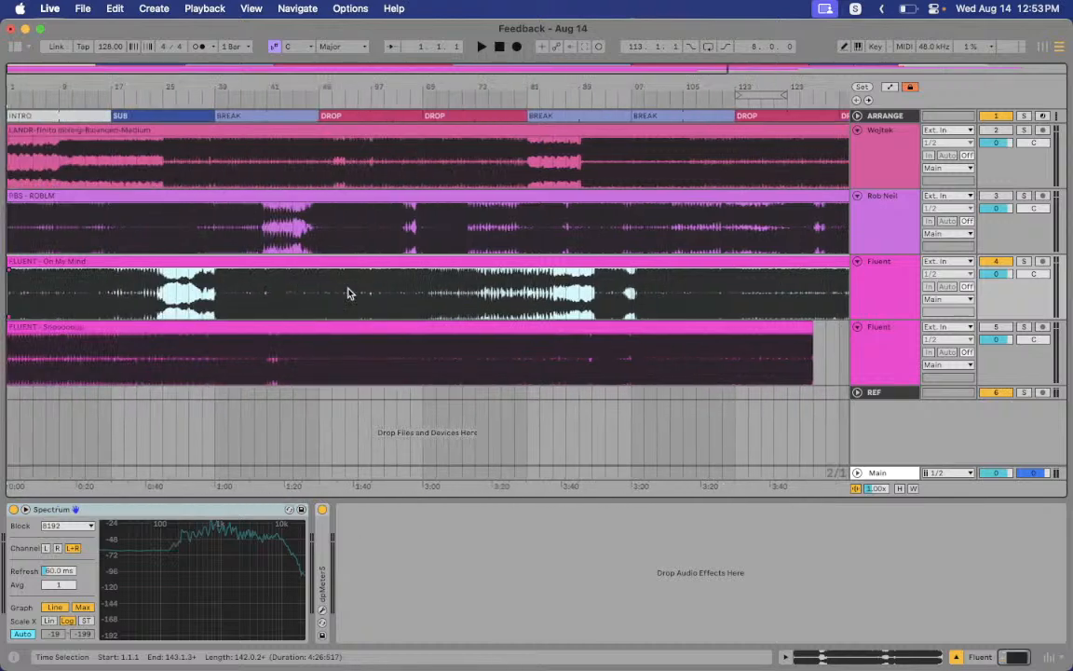
click(311, 298)
key(space)
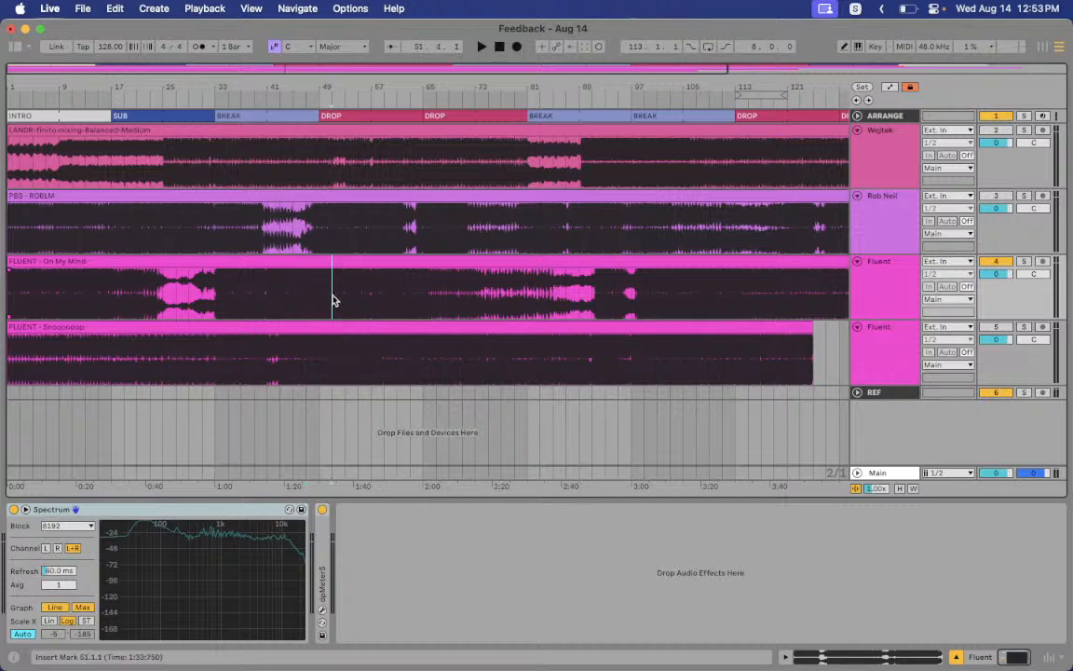
Mark bars 49–61, play from bar 55, and open dpMeter to read loudness
drag(320, 297, 395, 298)
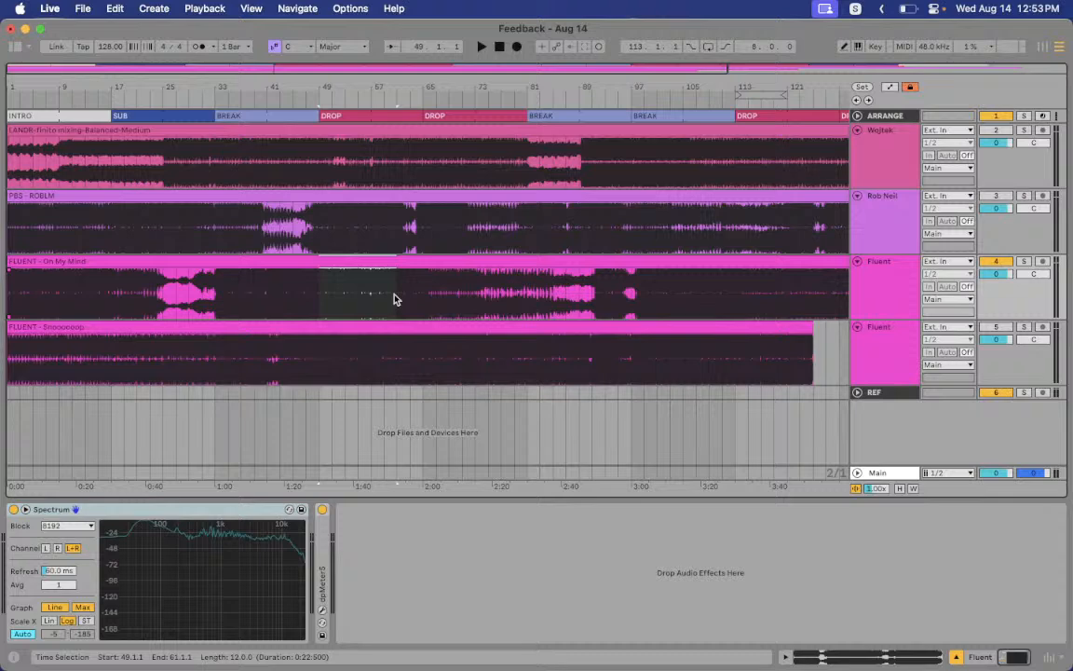
click(360, 298)
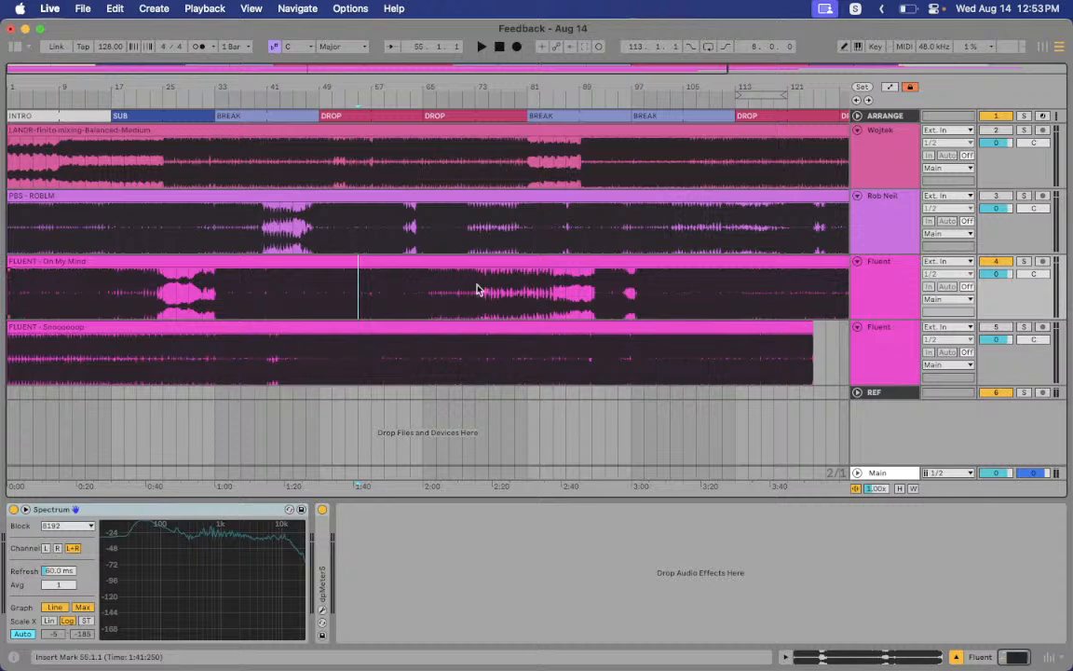
key(space)
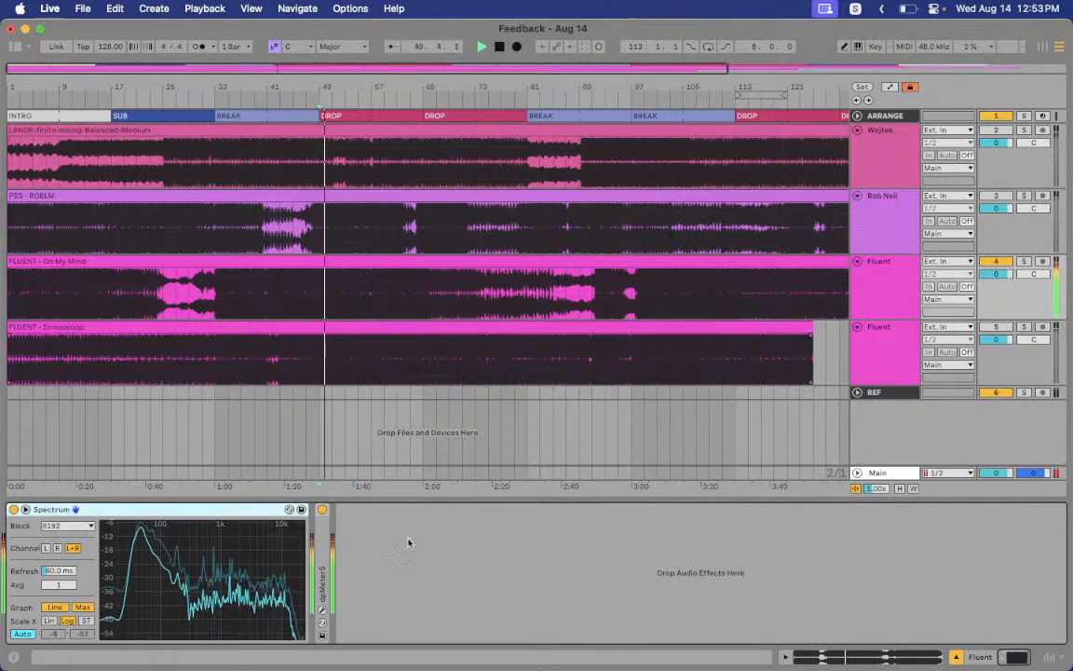
click(323, 621)
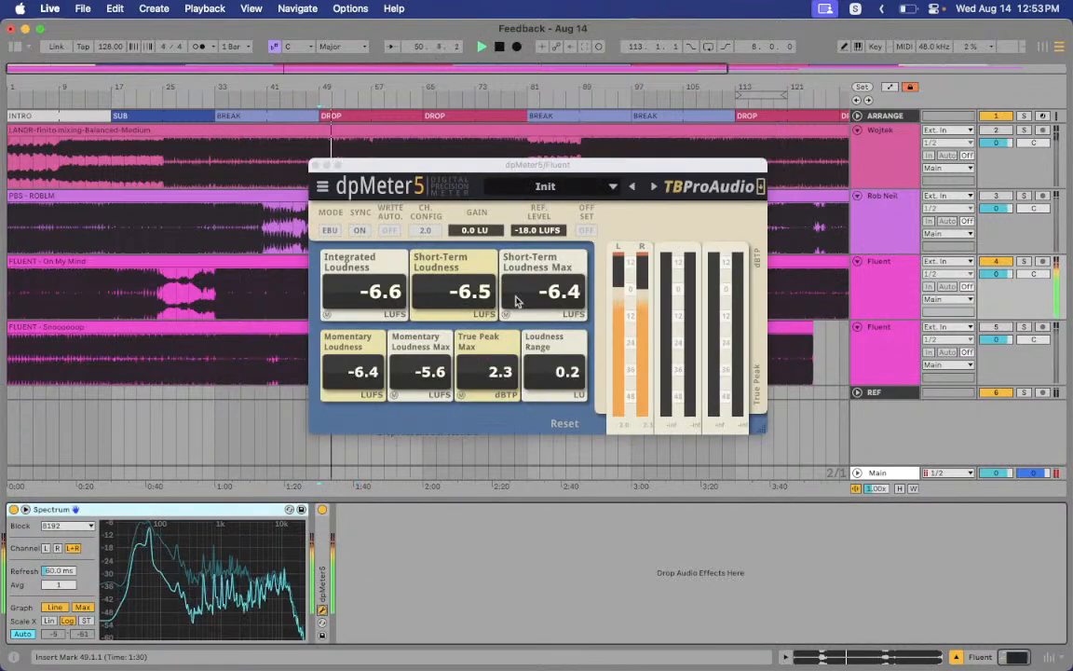
Stop On My Mind at bar 51 after dpMeter5 reads -6.6 LUFS and 2.5 dBTP, close the meter, and switch to Streamlabs Desktop
key(space)
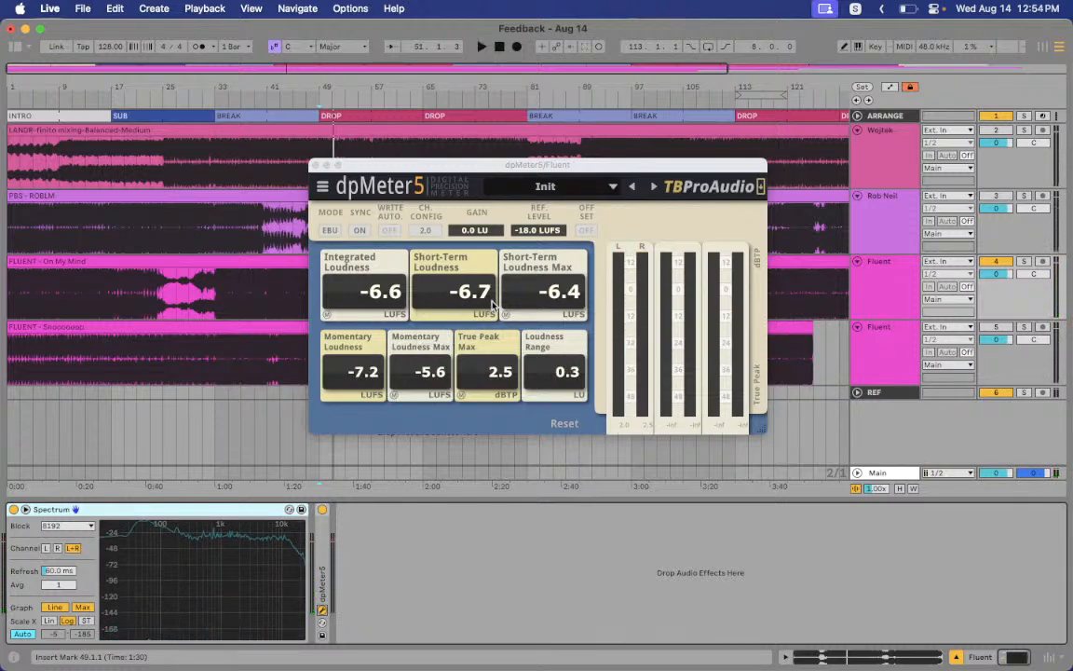
drag(410, 169, 468, 168)
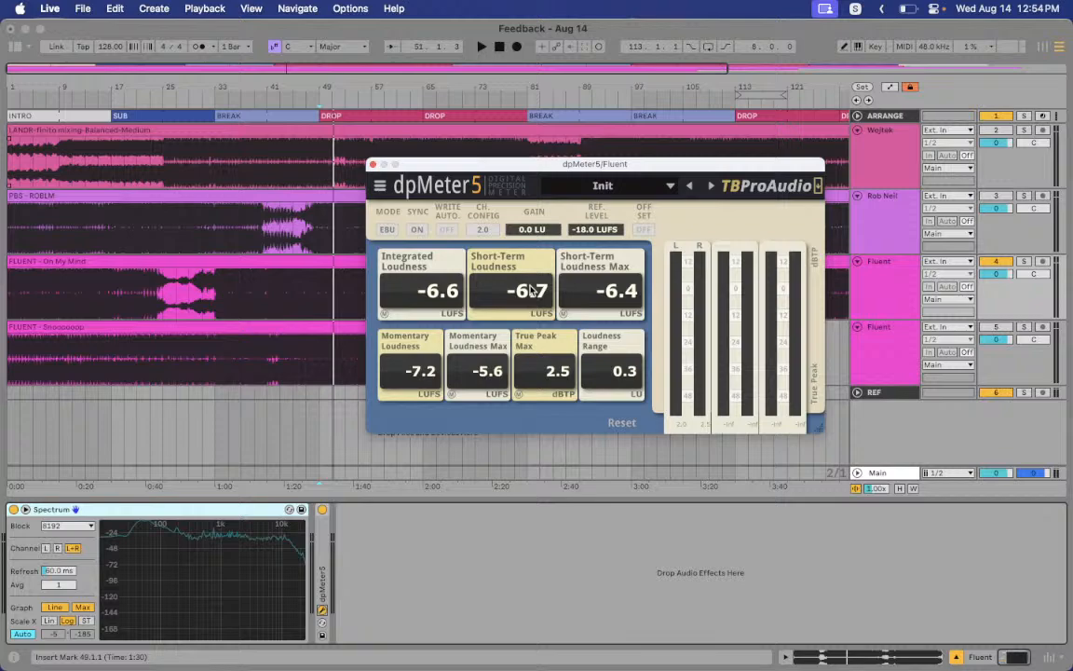
click(372, 164)
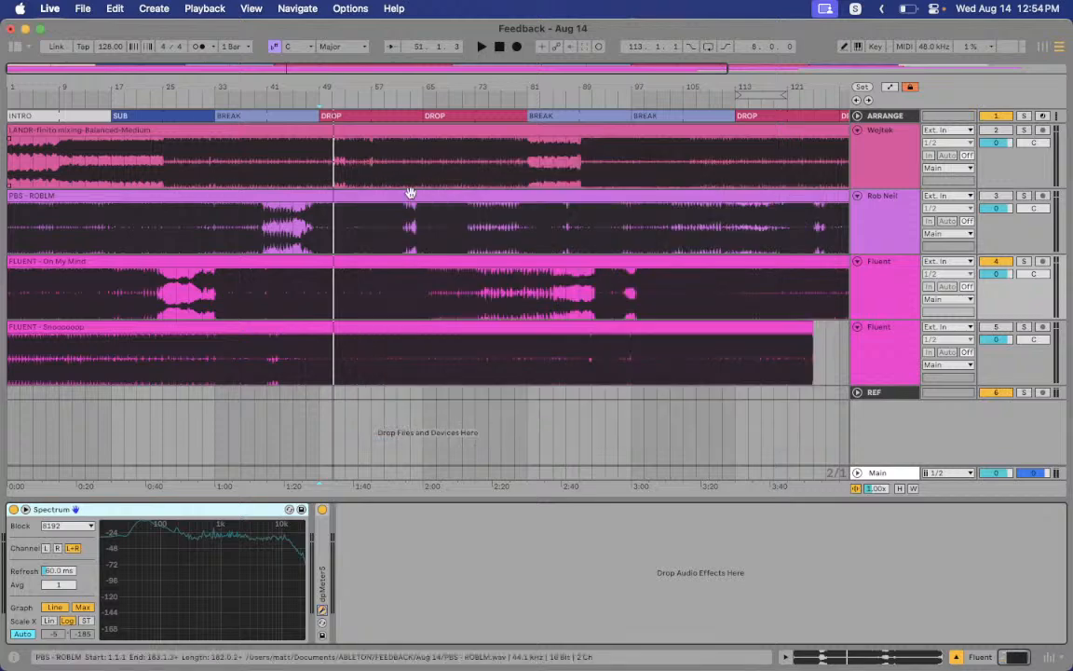
key(super+Tab)
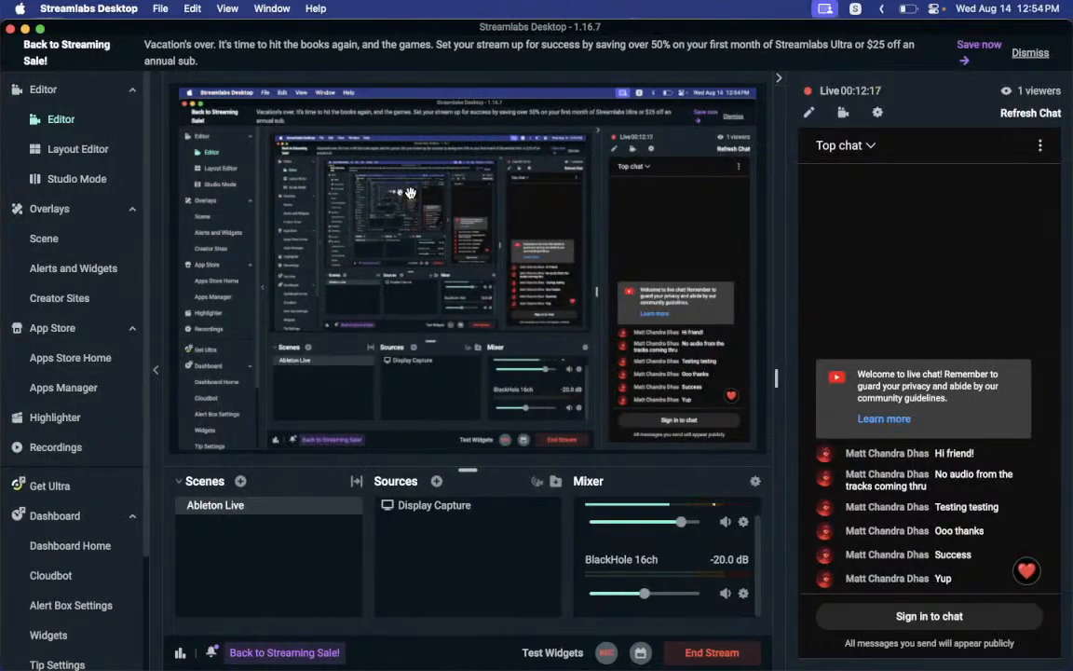
Go back from Streamlabs Desktop to the Ableton Live arrangement
key(super+Tab)
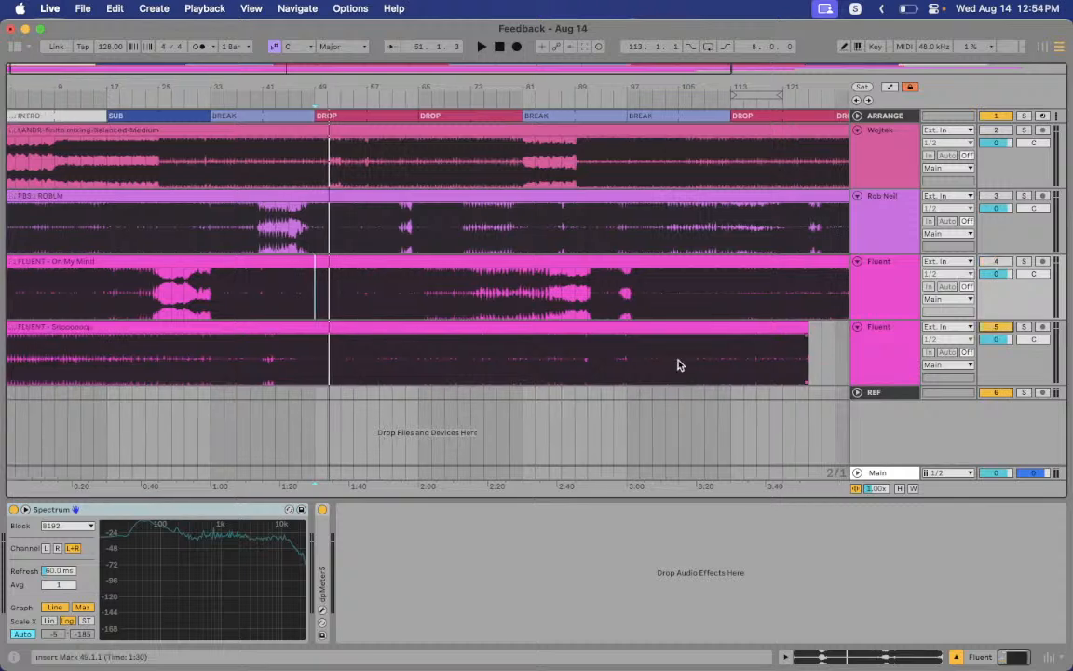
Play the other Fluent submission from 1.1.1 on its own and read dpMeter5: -8.3 LUFS, 1.0 dBTP, 4.1 LU
click(8, 361)
key(space)
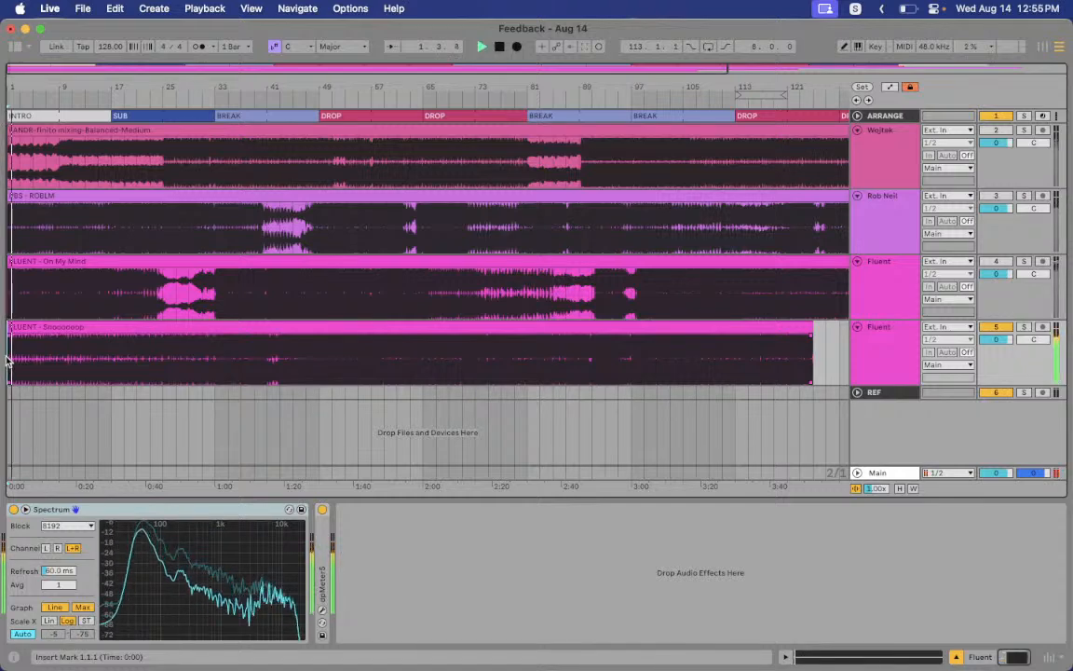
click(993, 329)
click(998, 264)
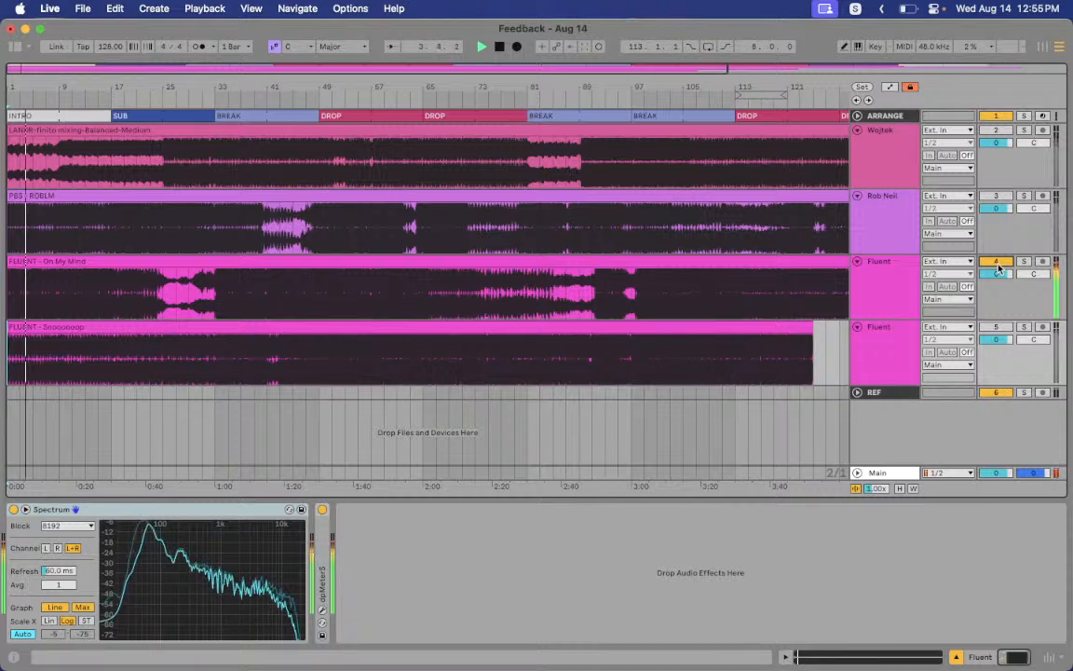
click(998, 264)
click(995, 328)
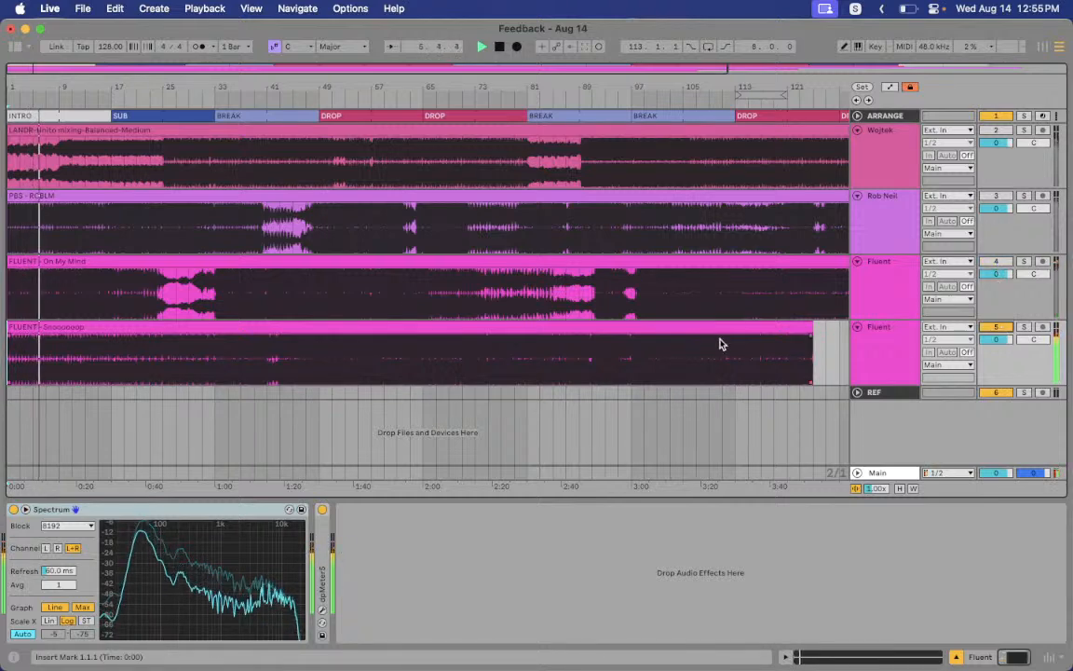
click(322, 611)
drag(528, 149, 625, 51)
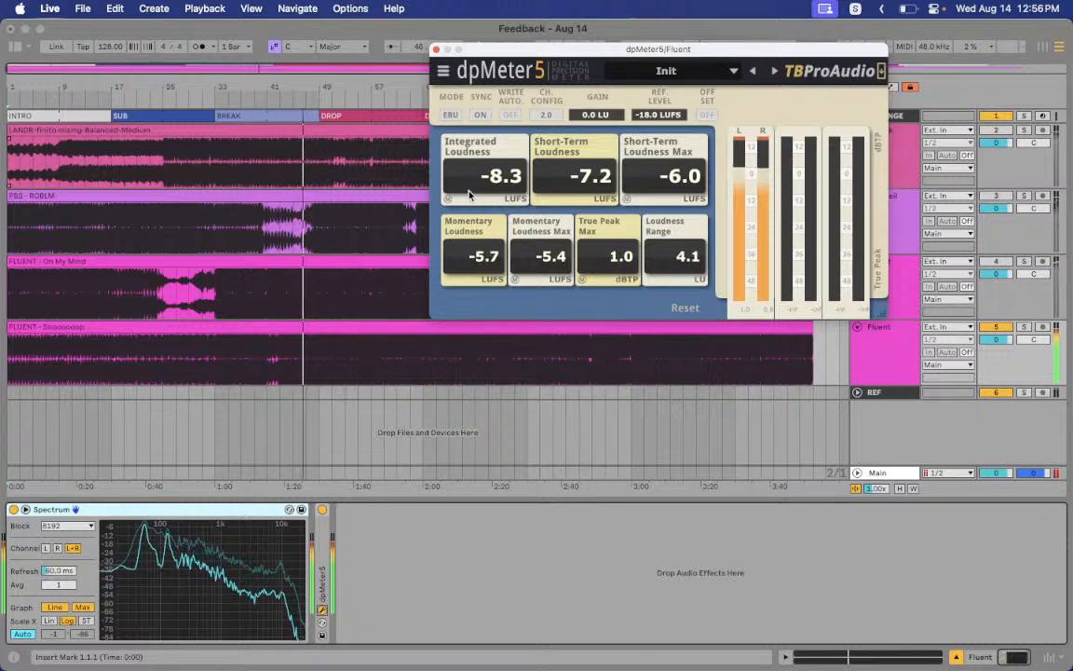
Stop playback and place the start point at bar 43 of the bottom Fluent track
key(space)
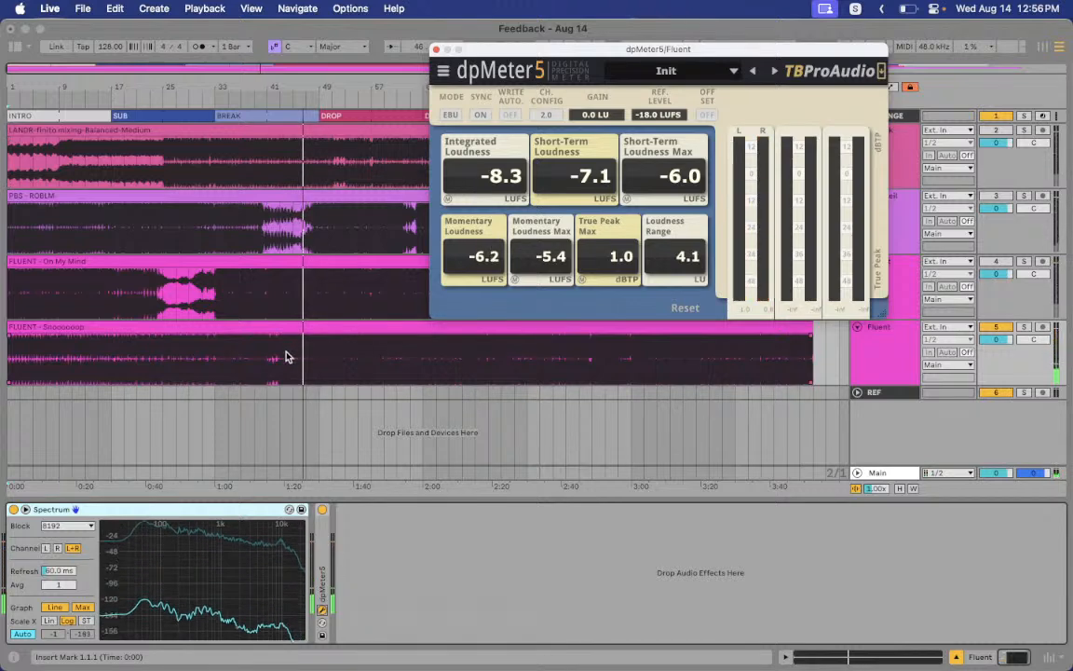
click(280, 359)
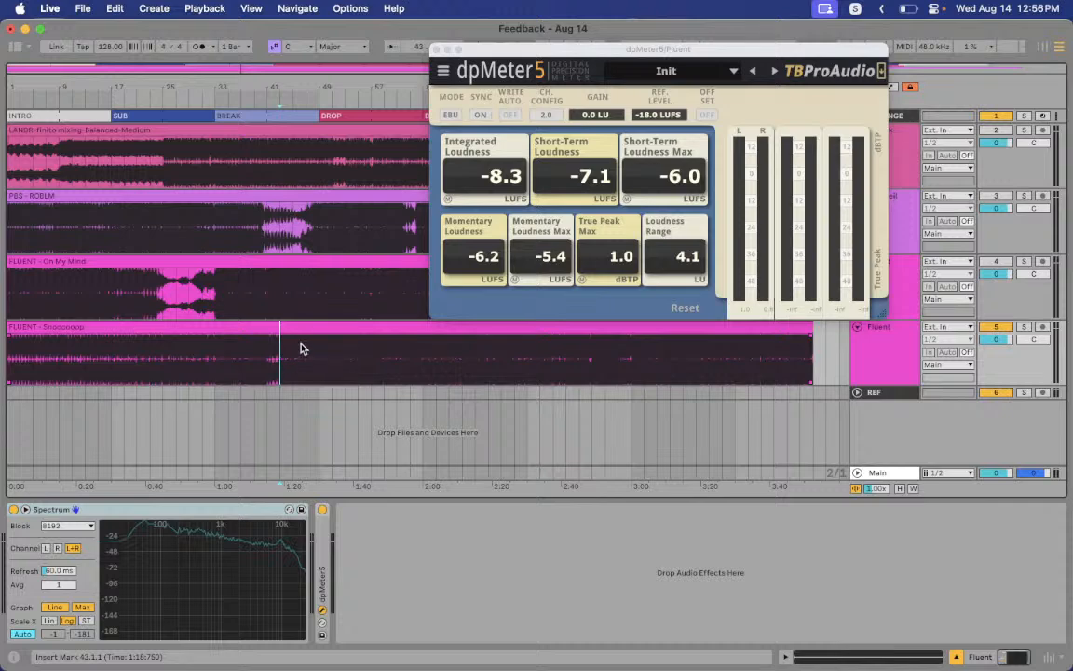
Hide the loudness meter and play On My Mind alone from bar 43
click(1005, 263)
click(281, 299)
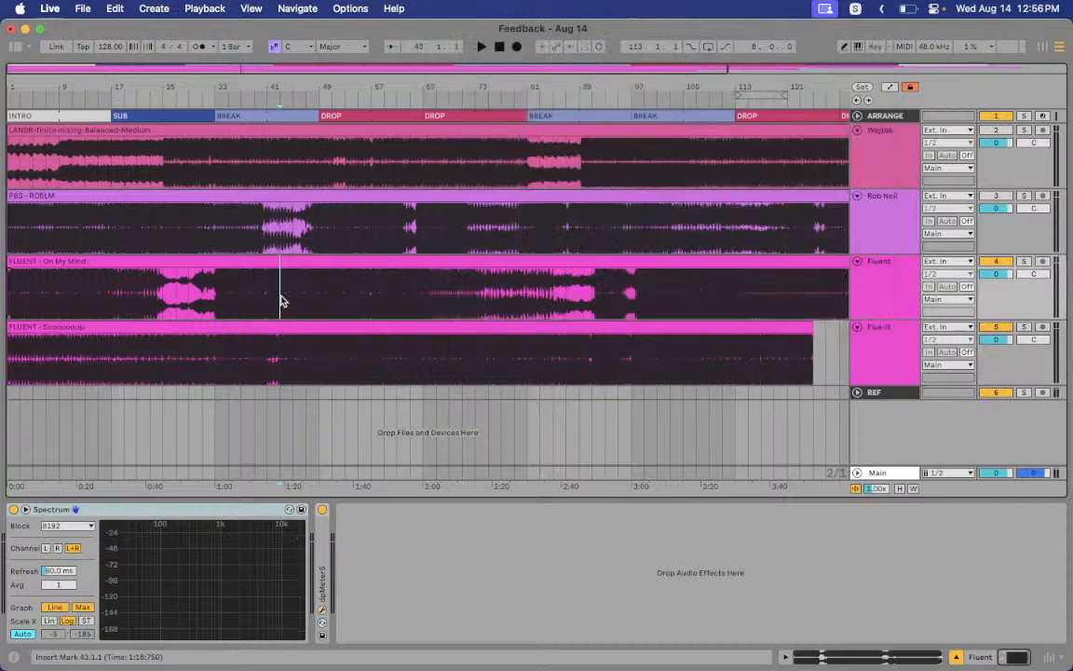
key(space)
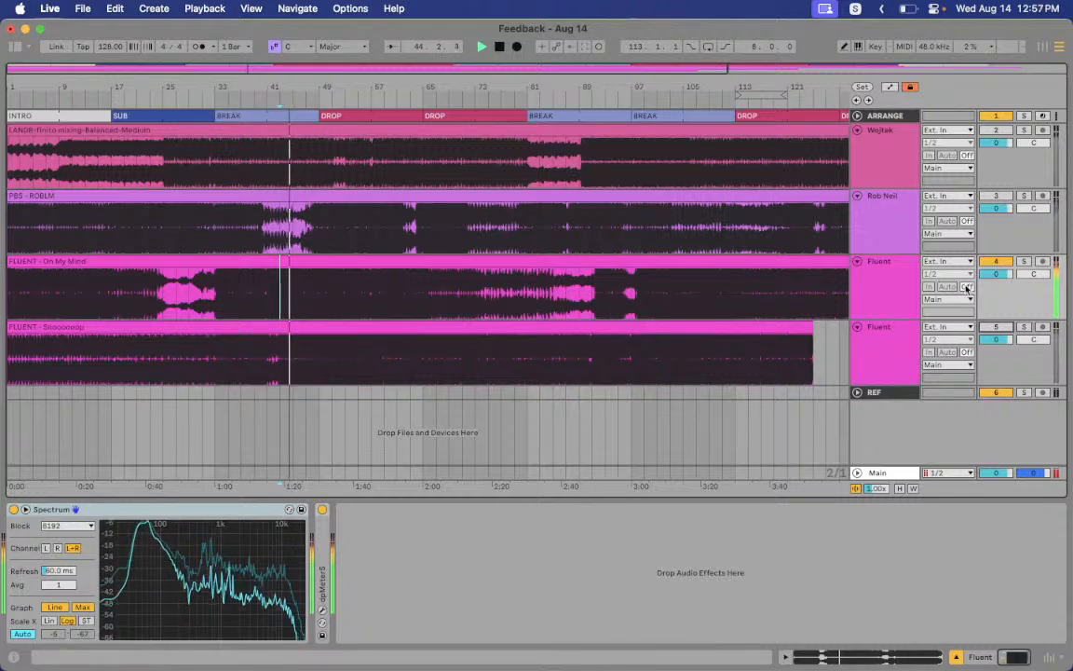
key(space)
Swap to the bottom Fluent track and play it from bar 43, with dpMeter5 reading -6.0 LUFS and 1.2 dBTP
click(997, 264)
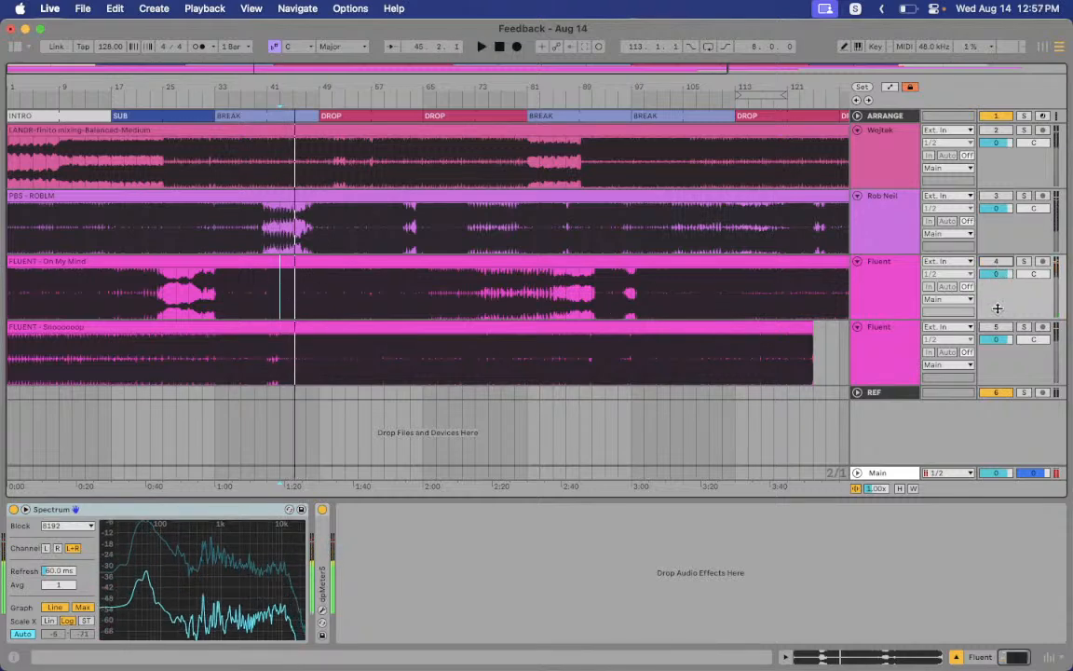
click(998, 327)
key(space)
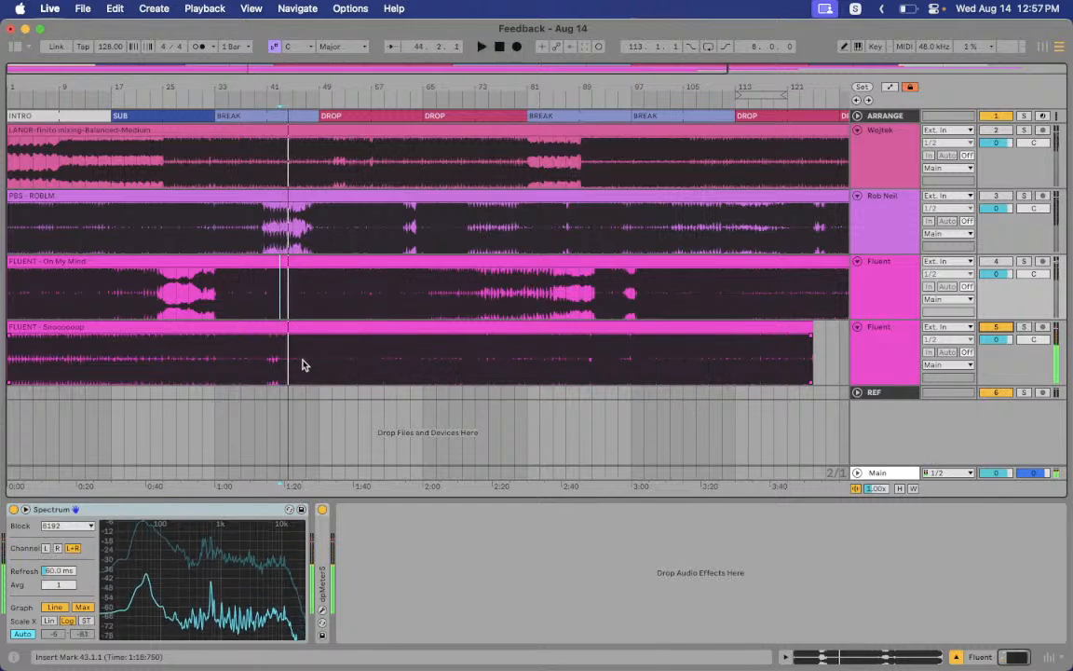
key(space)
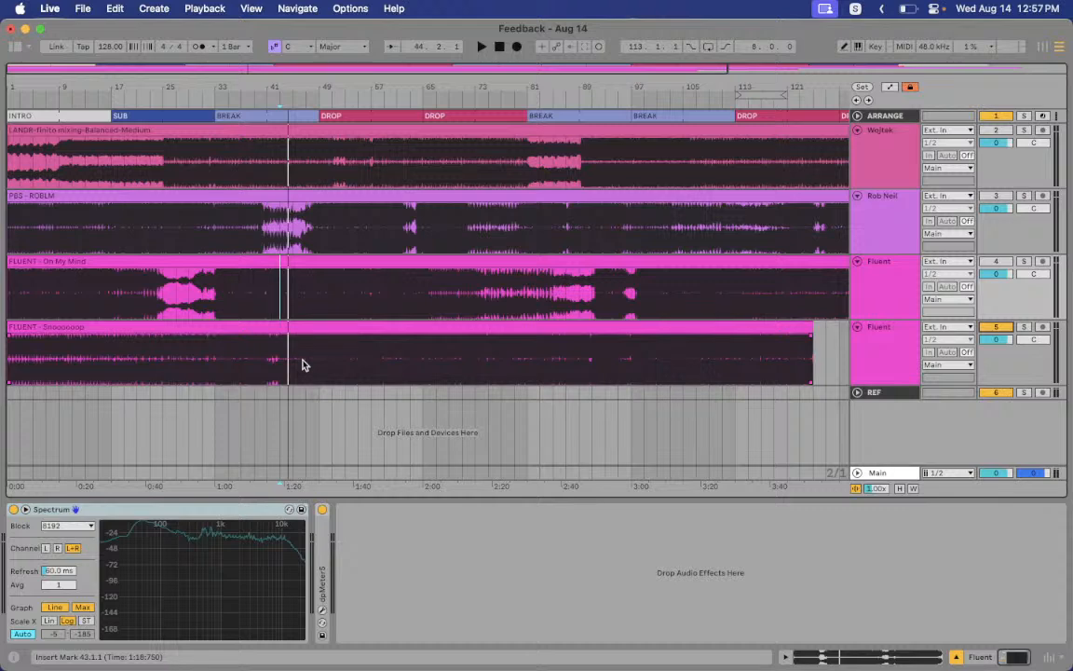
key(space)
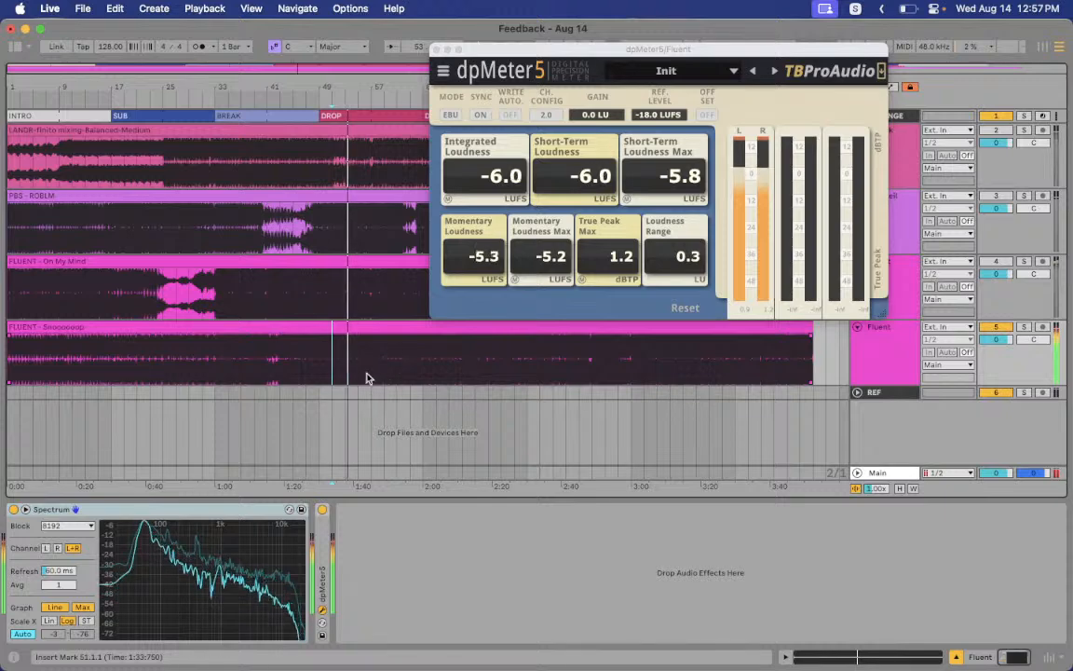
key(space)
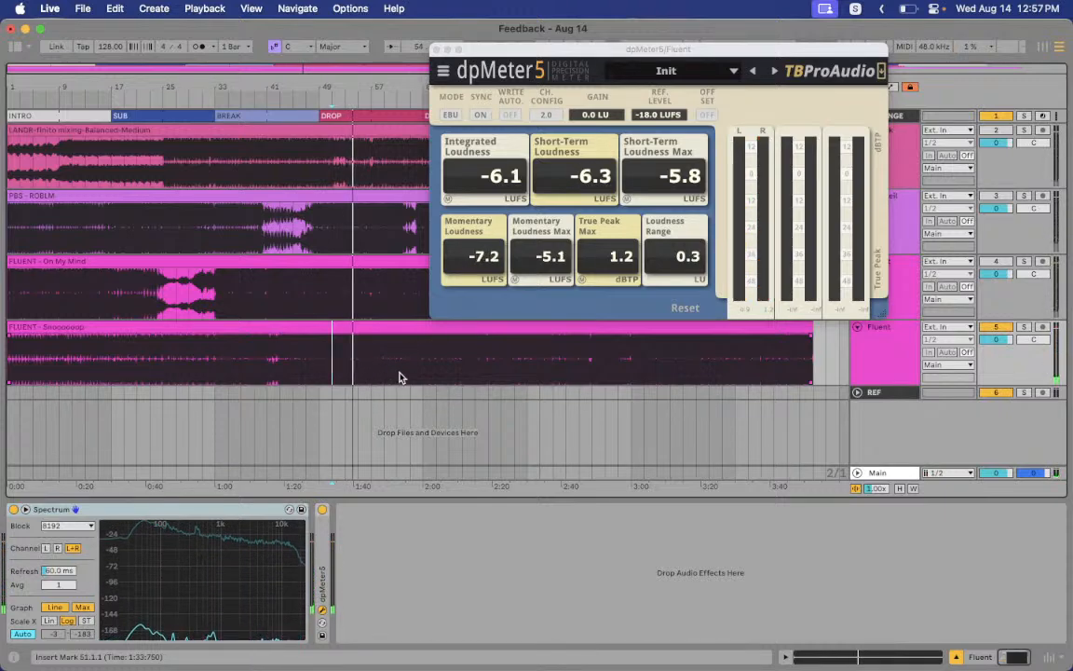
key(space)
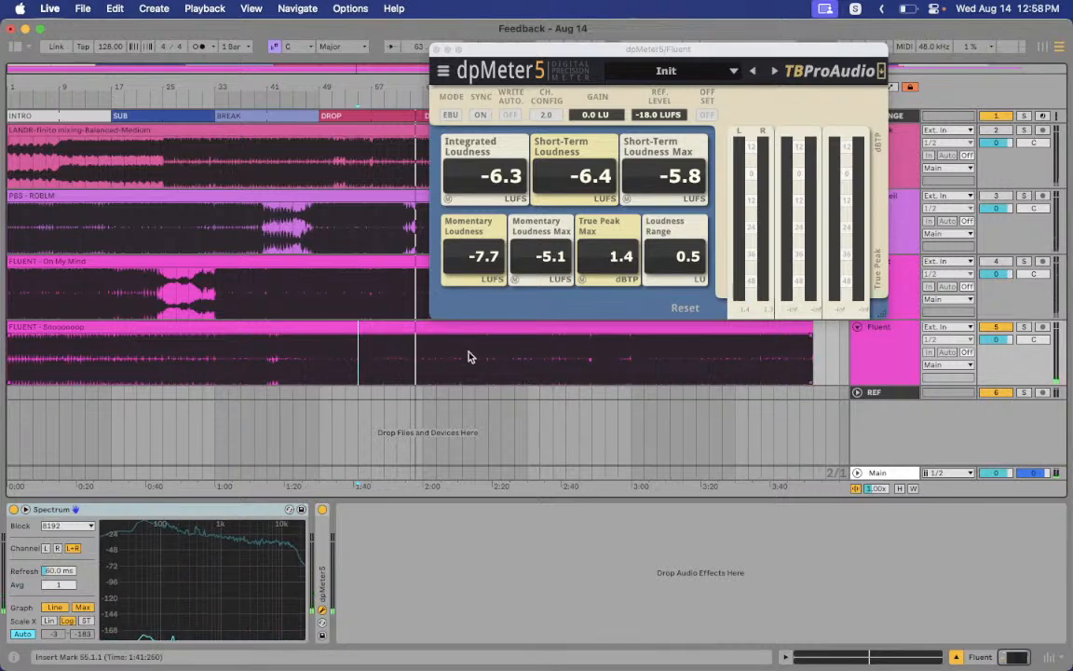
Play the bottom Fluent track from bar 9, then jump through bars 23, 31, 37 and 71
click(60, 360)
key(space)
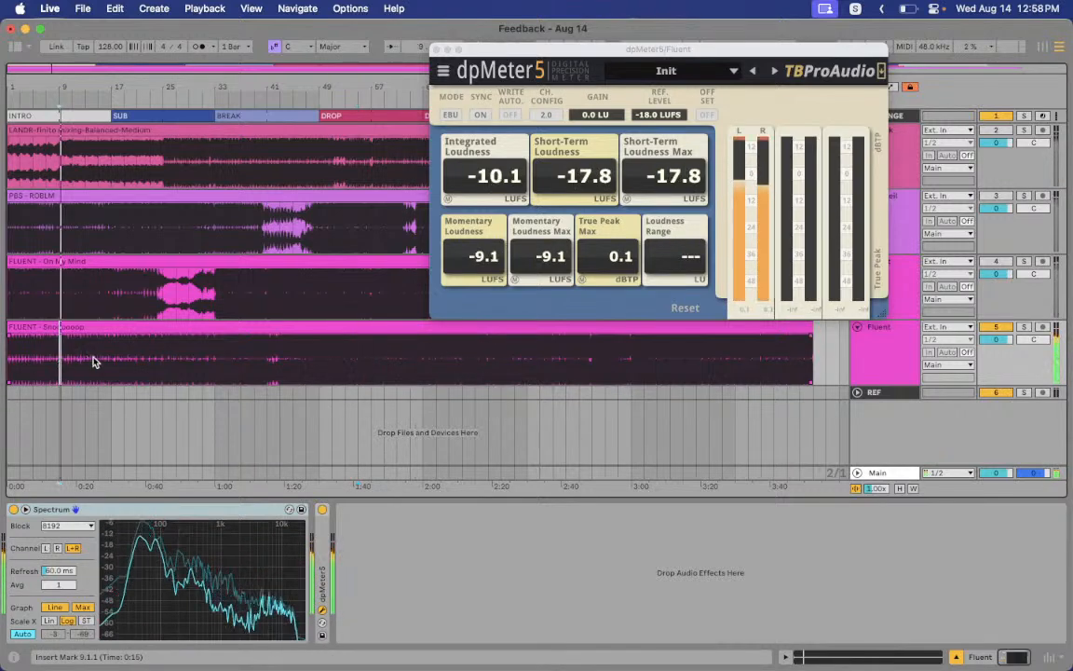
click(163, 365)
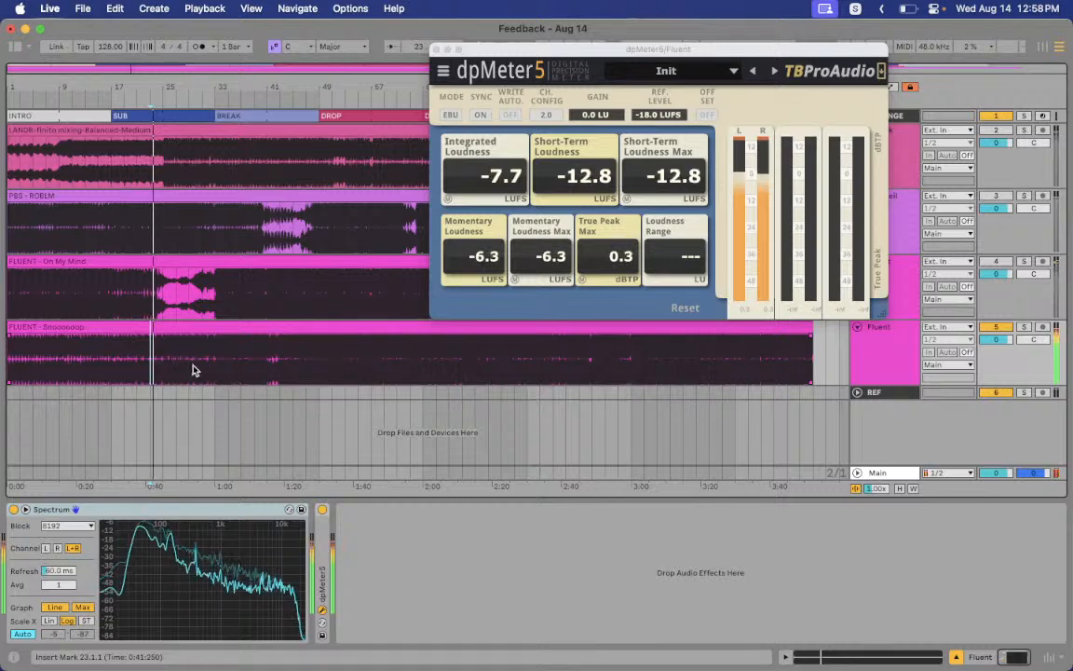
click(208, 367)
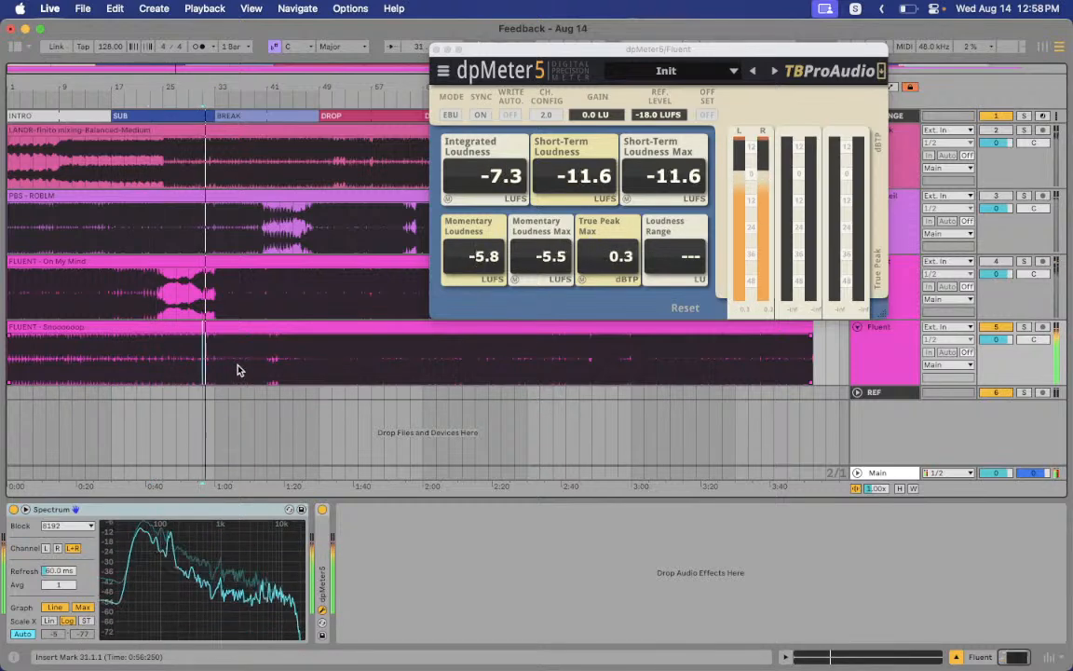
click(245, 370)
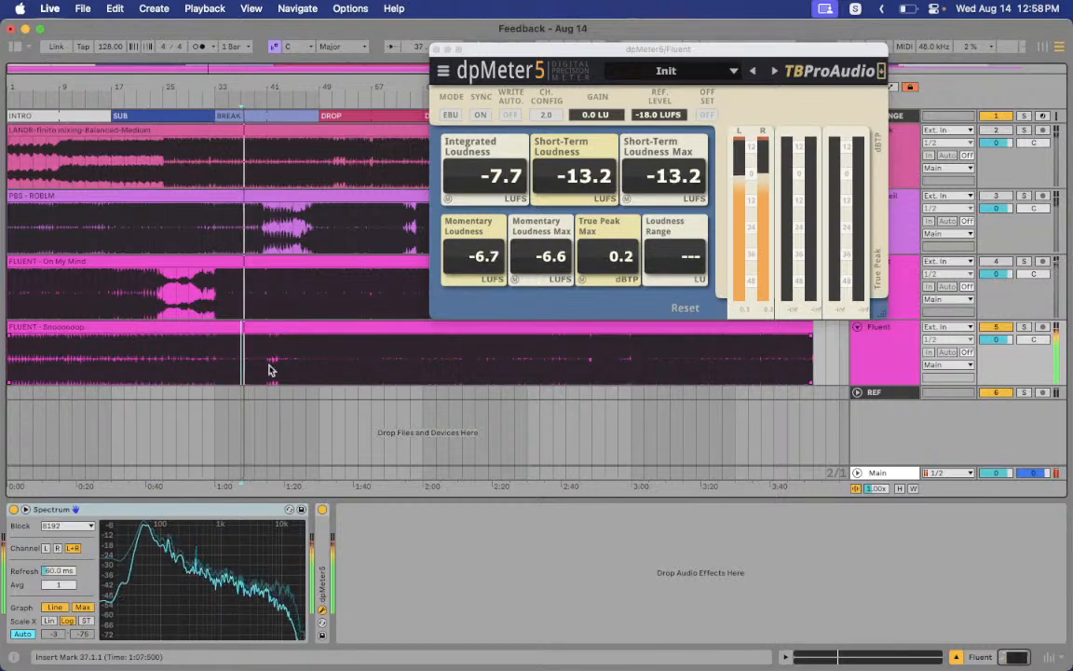
click(462, 361)
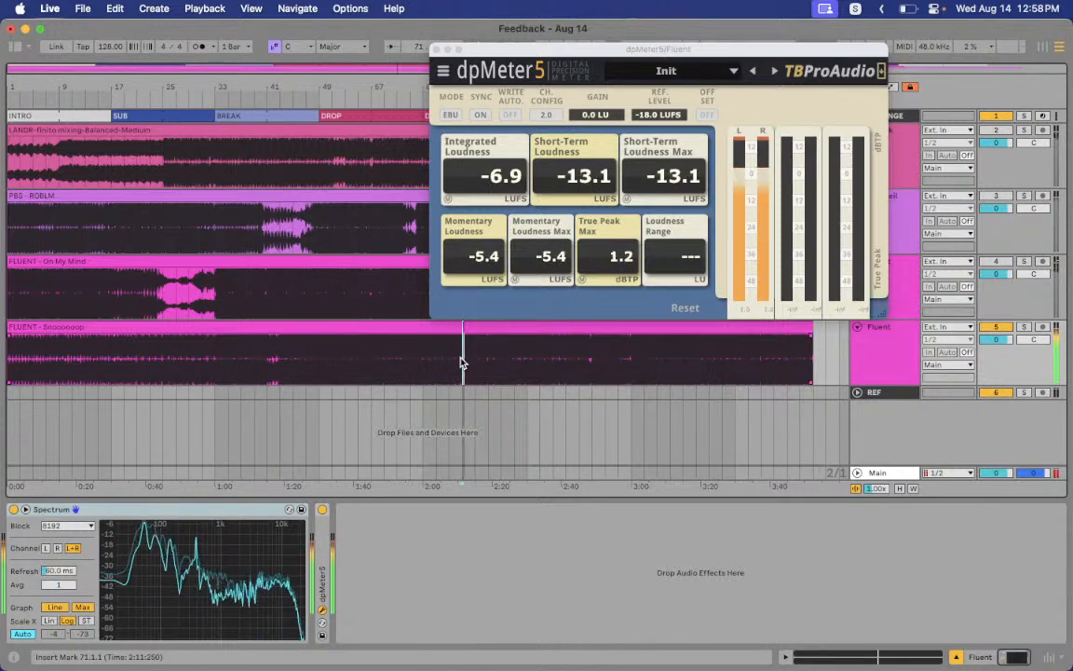
Replay from bar 71, check the passages near 2:41, 2:45 and bar 91, then stop (-6.0 LUFS, 1.4 dBTP)
key(space)
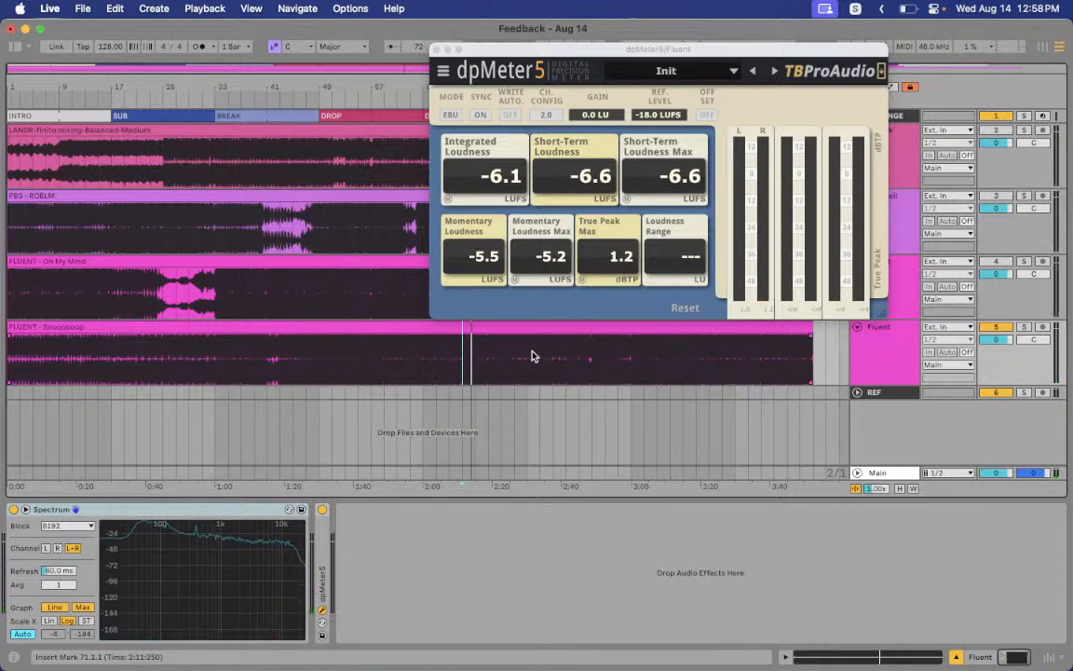
key(space)
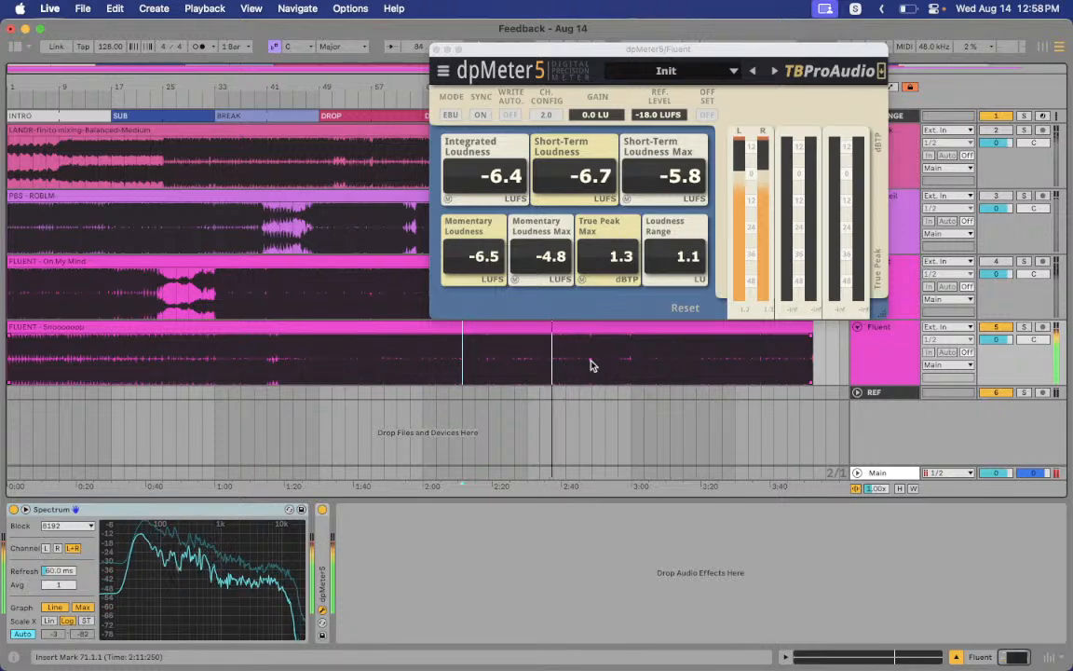
key(space)
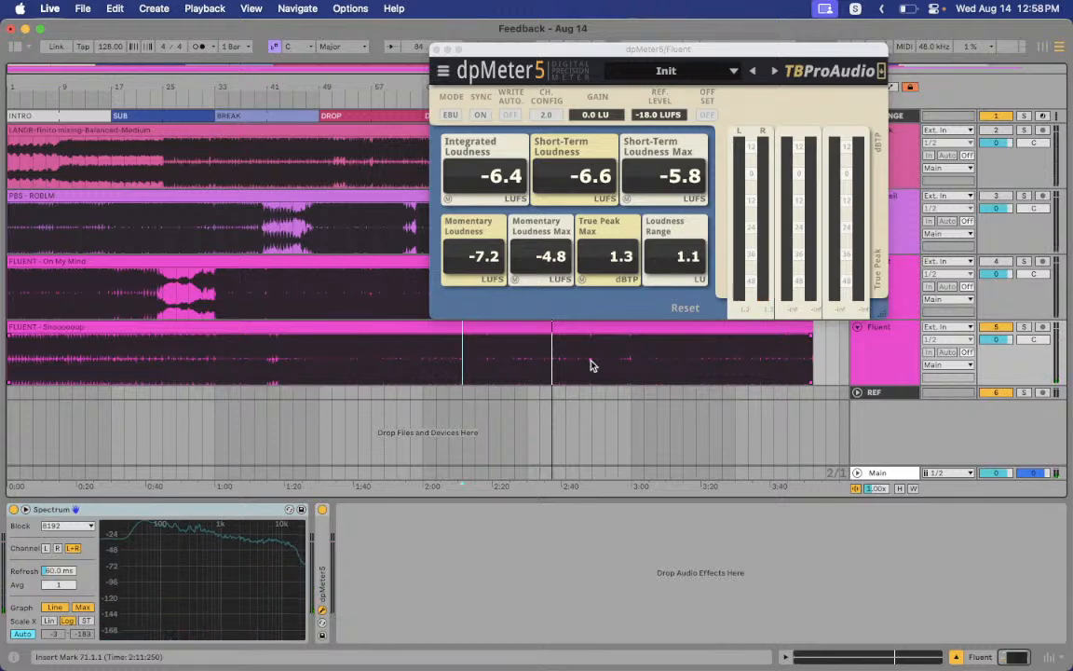
key(space)
click(566, 370)
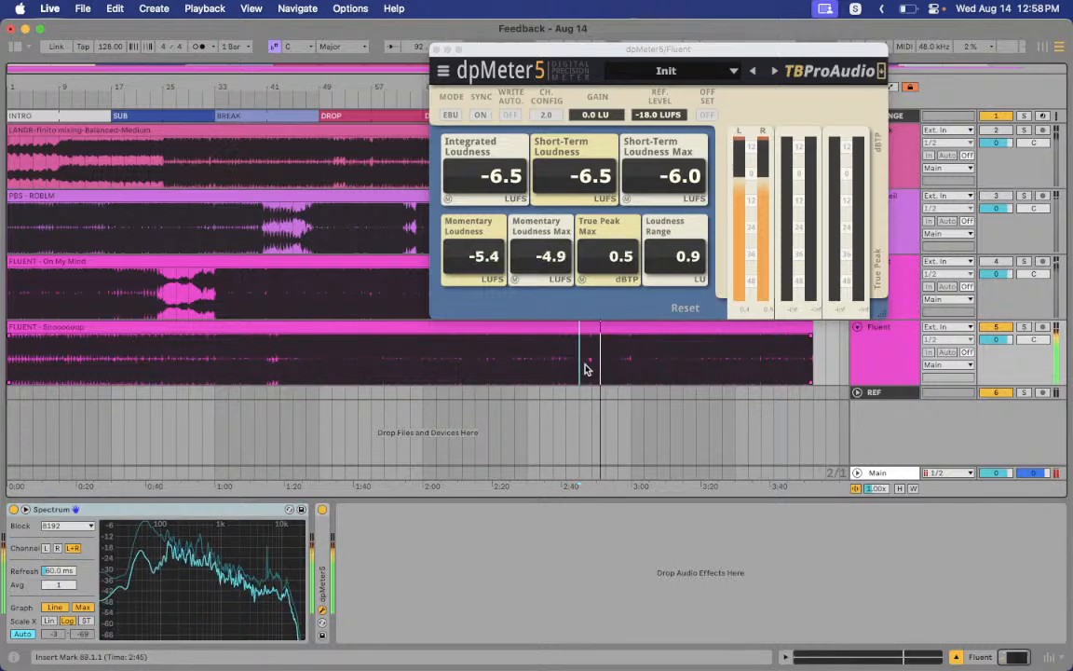
click(585, 369)
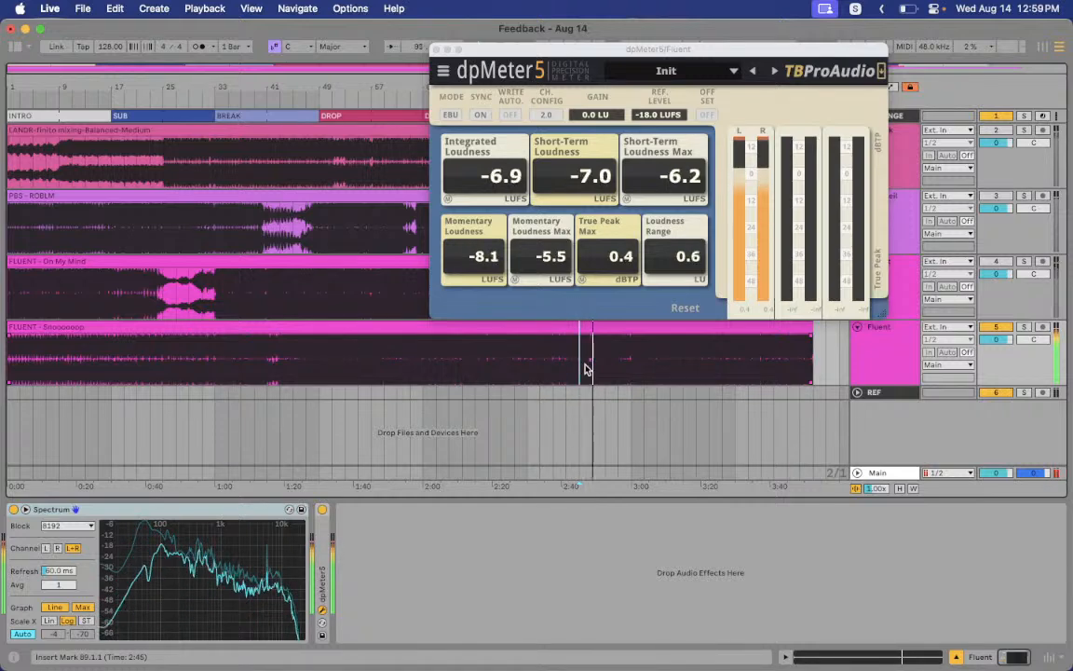
click(593, 368)
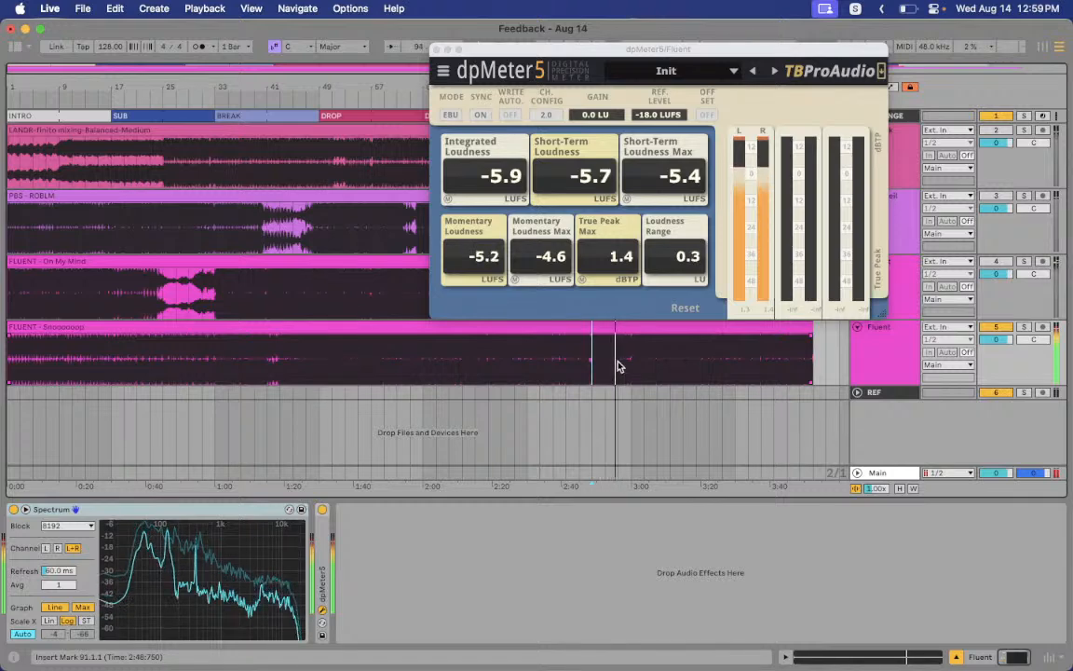
key(space)
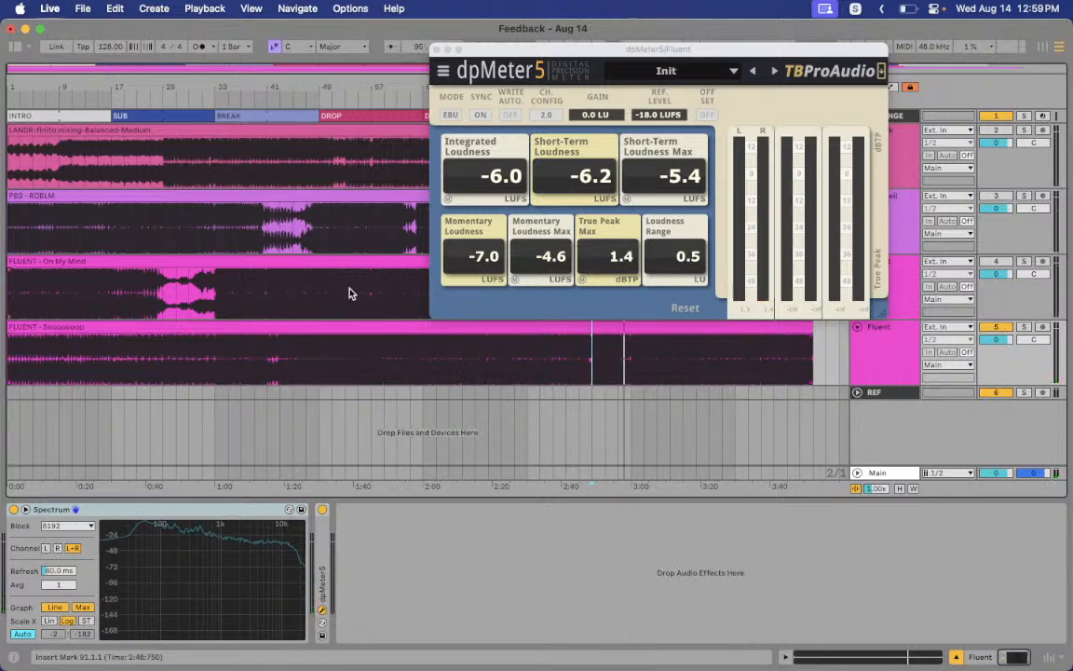
Play the bottom Fluent track from bars 25 and 33 while dpMeter5 reads -7.3 LUFS, 0.7 dBTP, then switch to Streamlabs
click(295, 359)
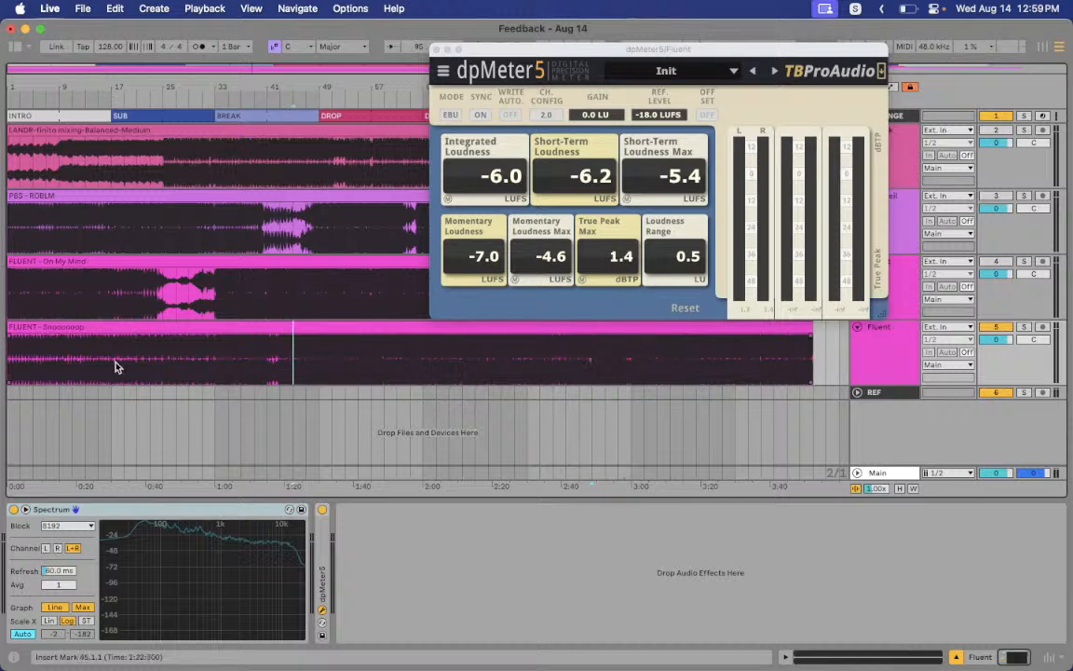
key(space)
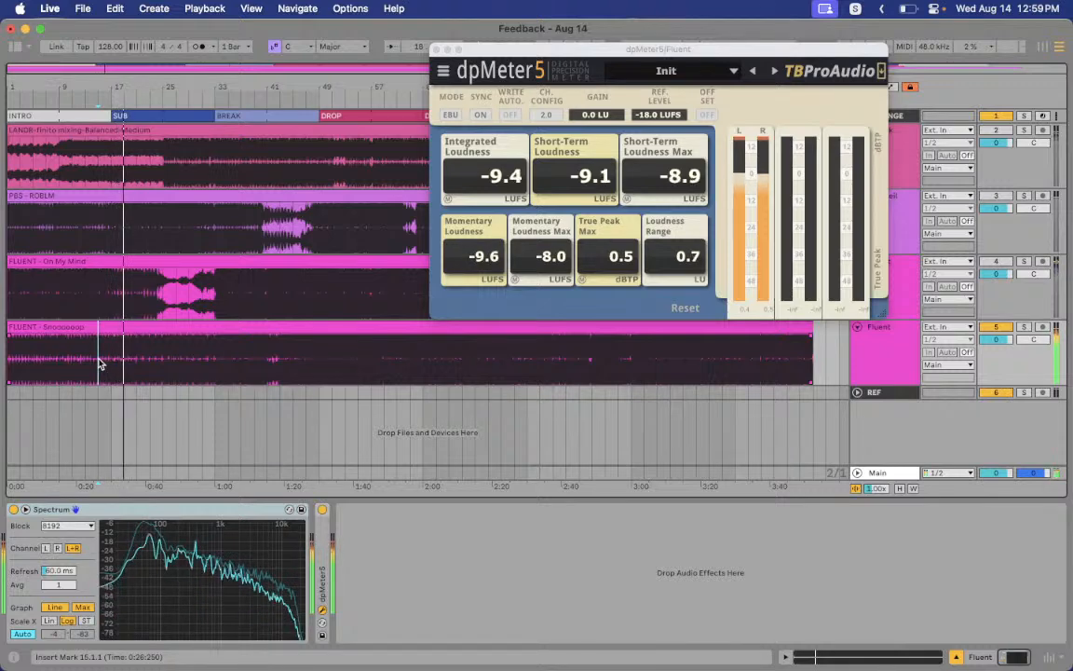
click(160, 355)
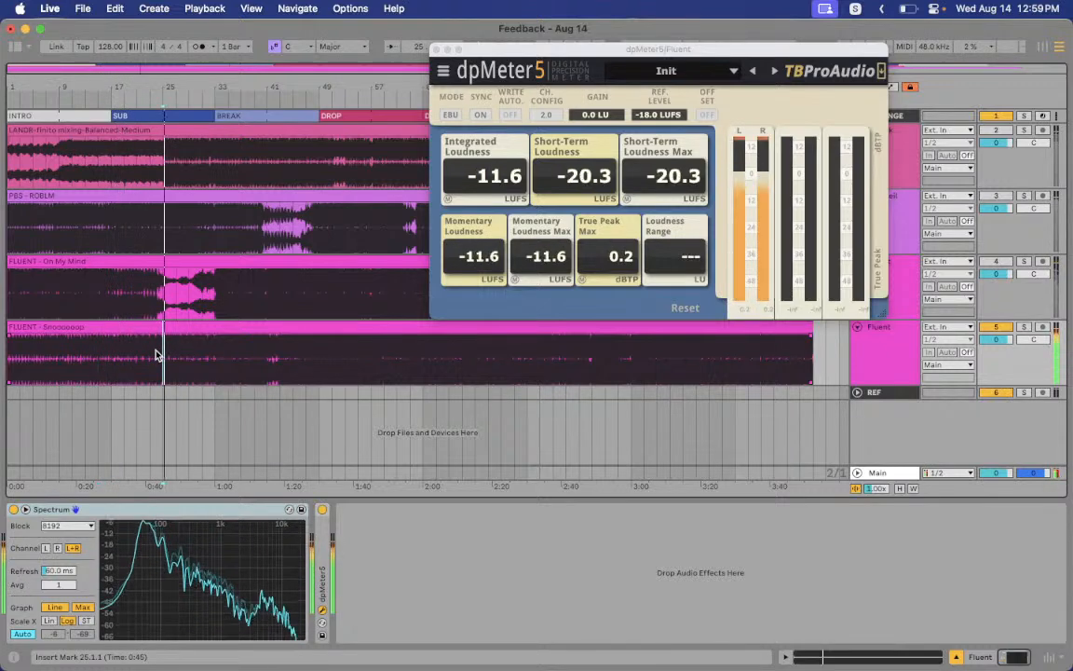
click(212, 370)
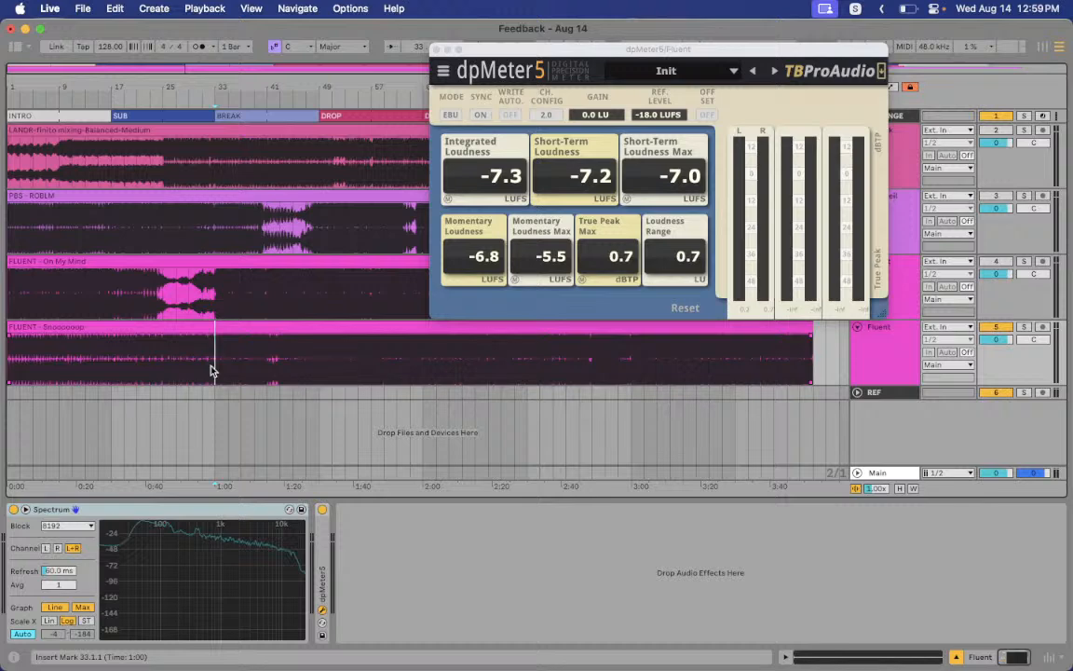
key(ctrl+Right)
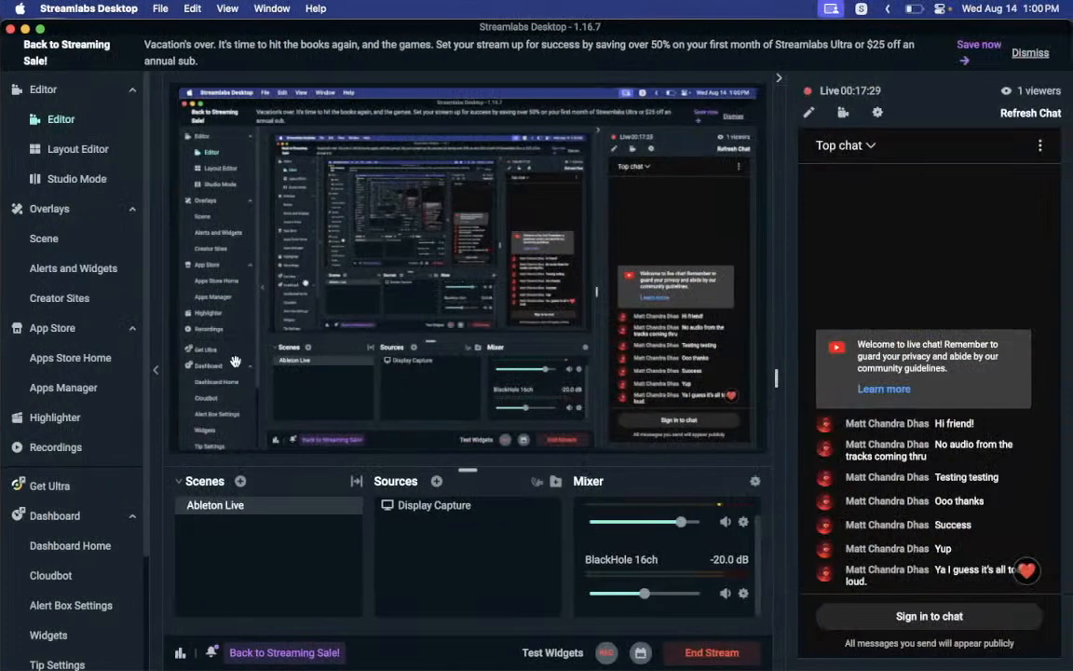
Leave the Streamlabs chat and return to the Ableton Live session
key(ctrl+Left)
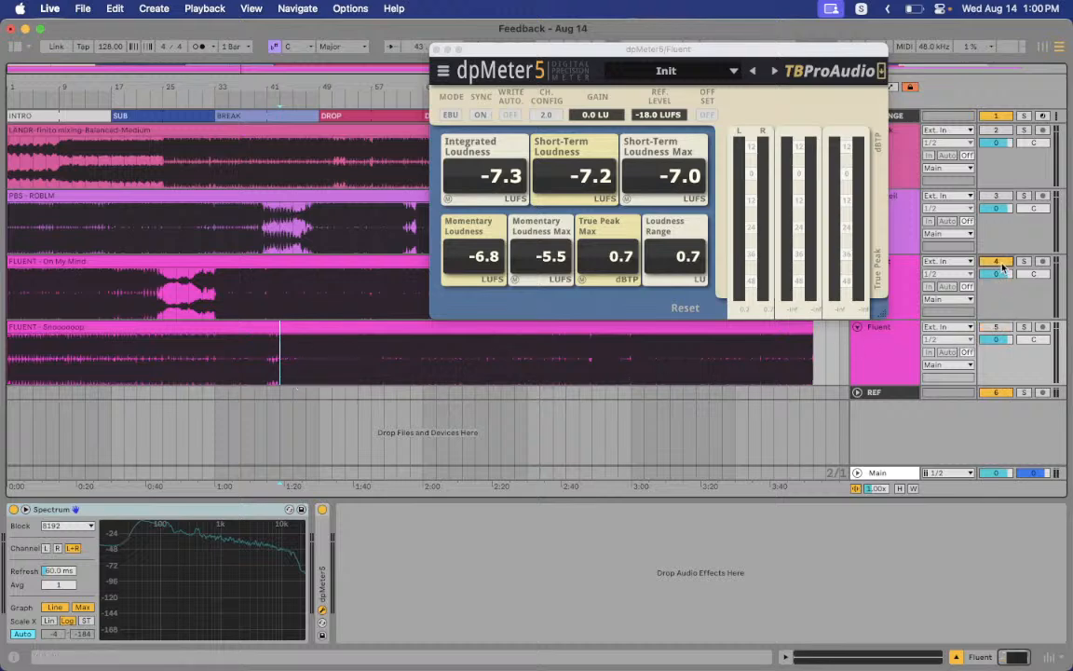
Close the loudness meter and play On My Mind from bar 43
click(278, 311)
key(space)
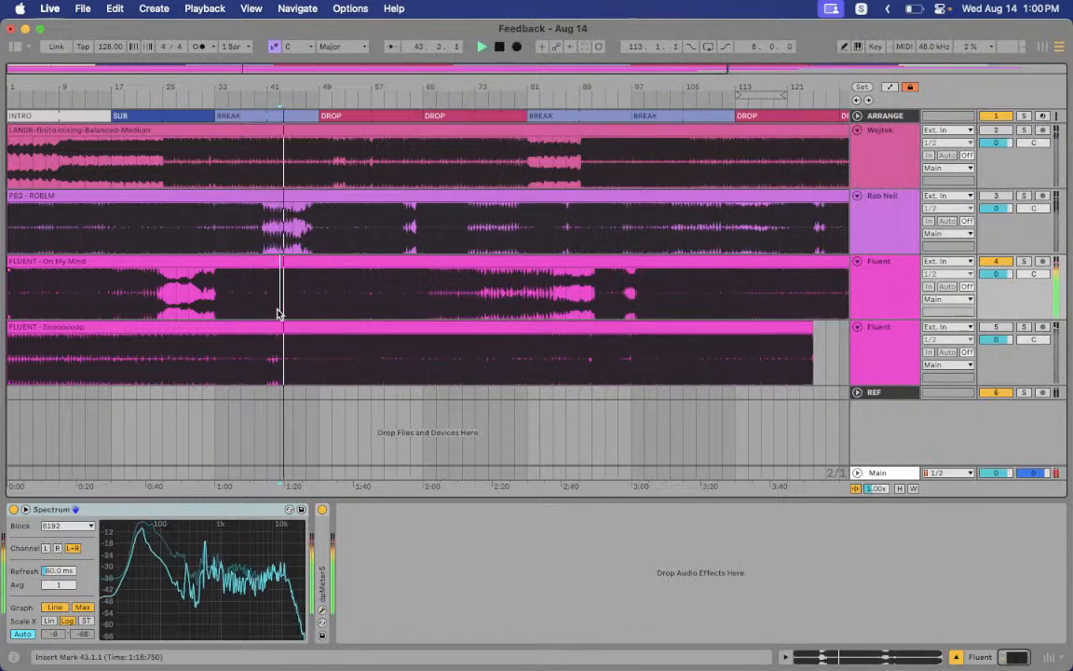
key(space)
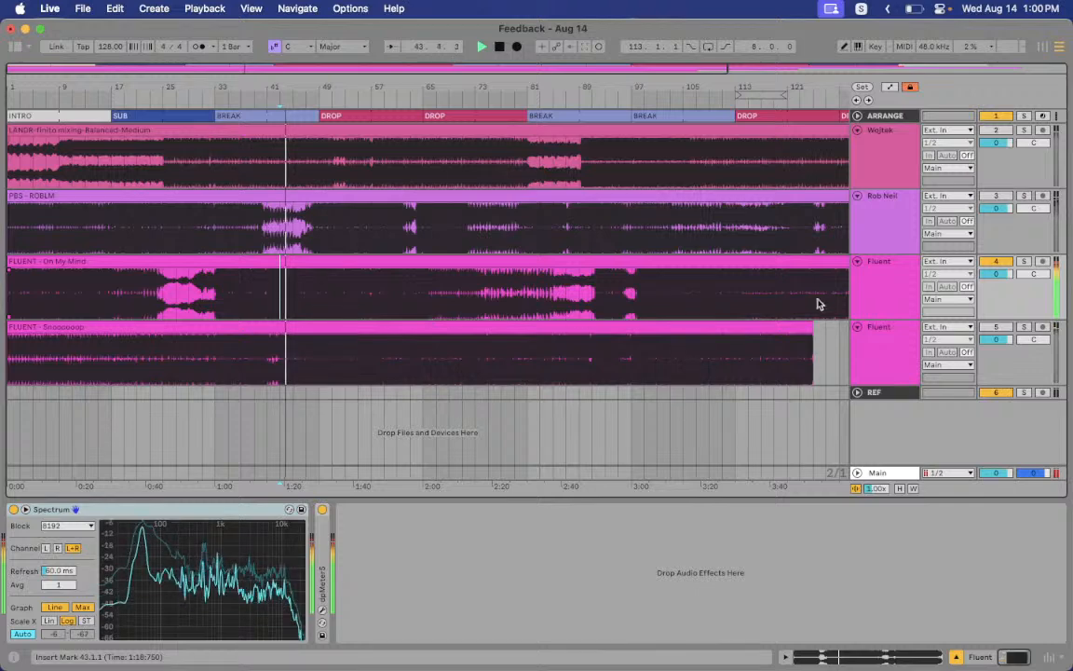
key(space)
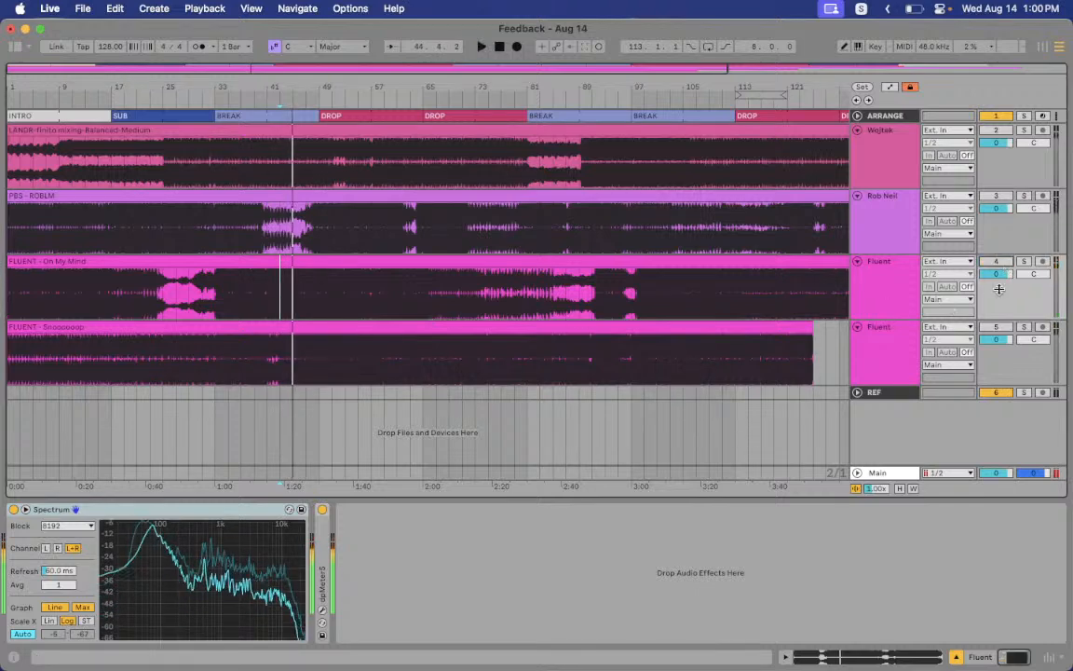
Re-enable the bottom Fluent track and play it from bar 65, with dpMeter5 reading -6.5 LUFS and 1.4 dBTP
click(997, 329)
click(430, 361)
key(space)
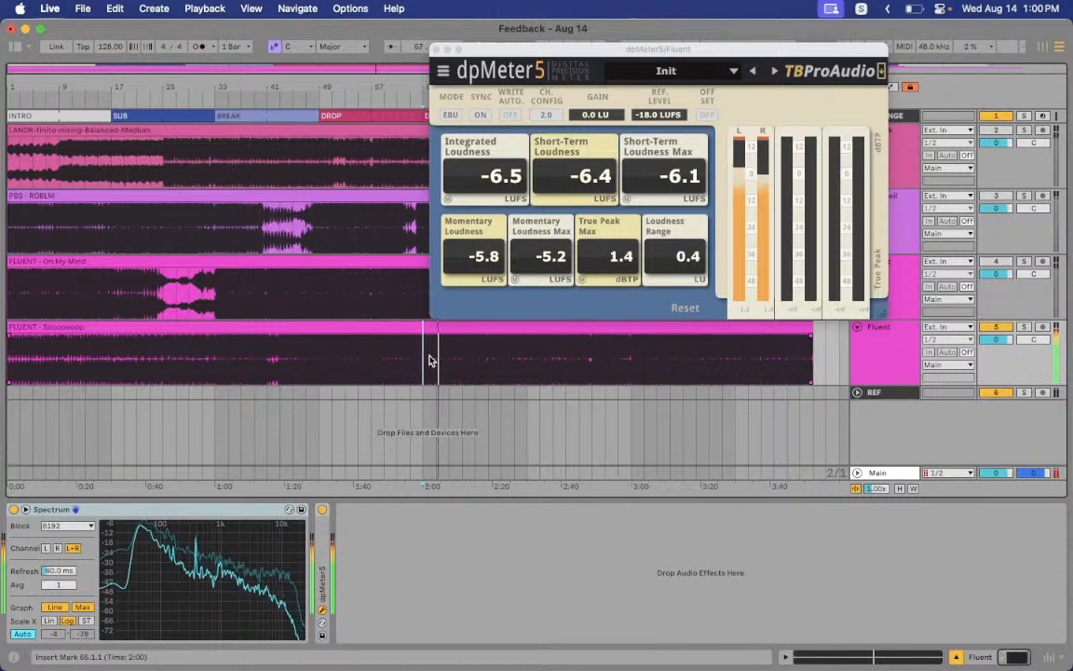
Stop playback near bar 68 and close the Fluent track's dpMeter5 window
key(space)
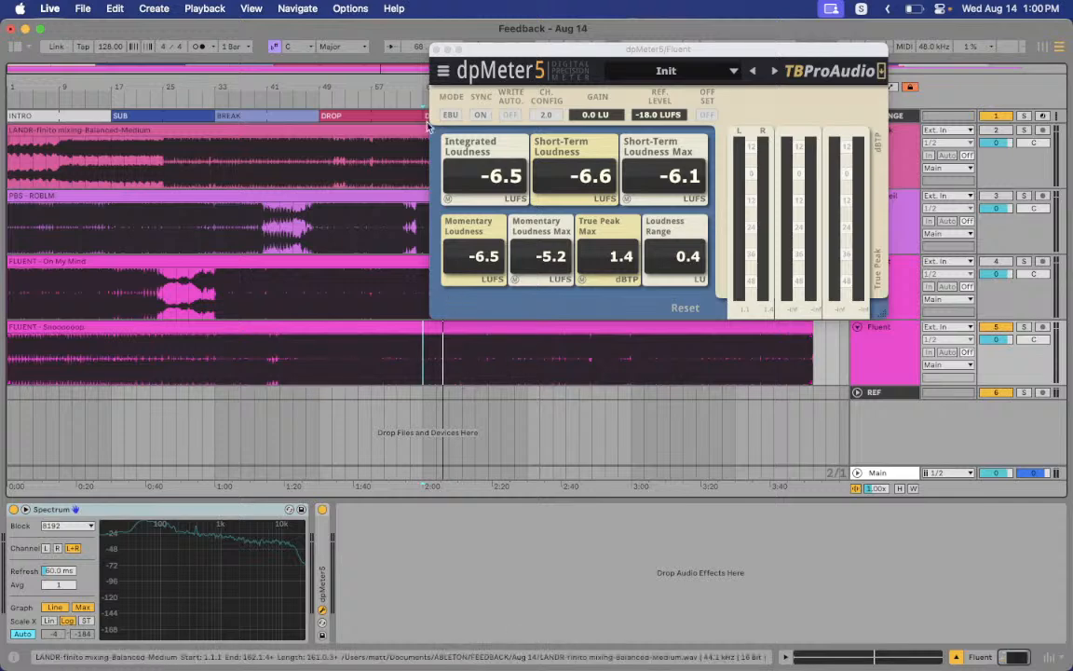
click(436, 50)
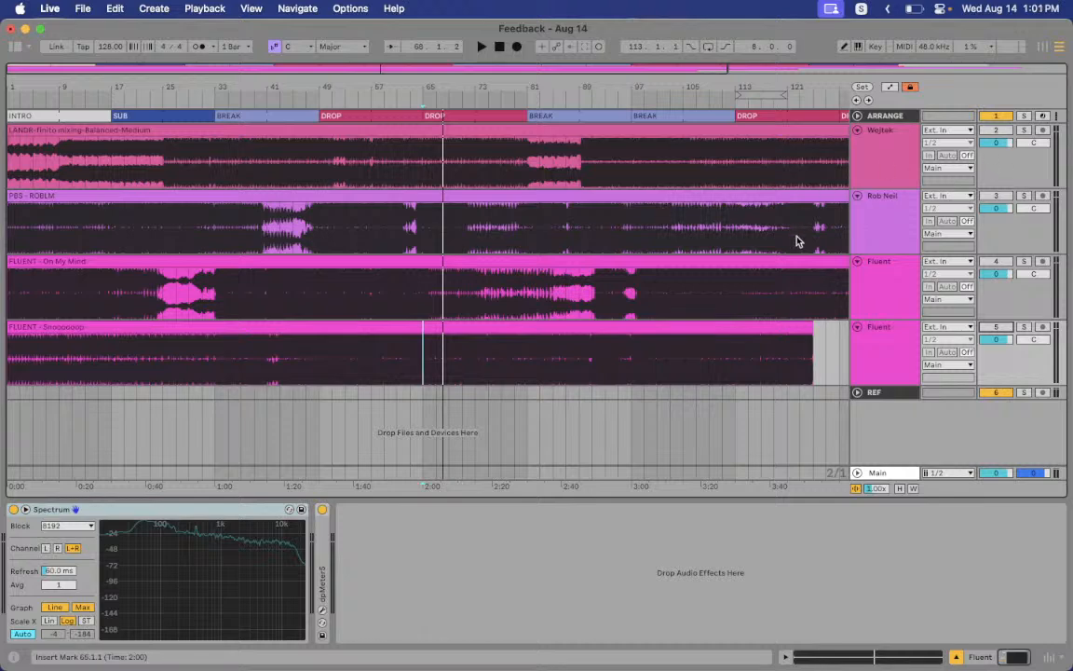
Select the Wojtek track and switch it on
click(874, 264)
click(938, 146)
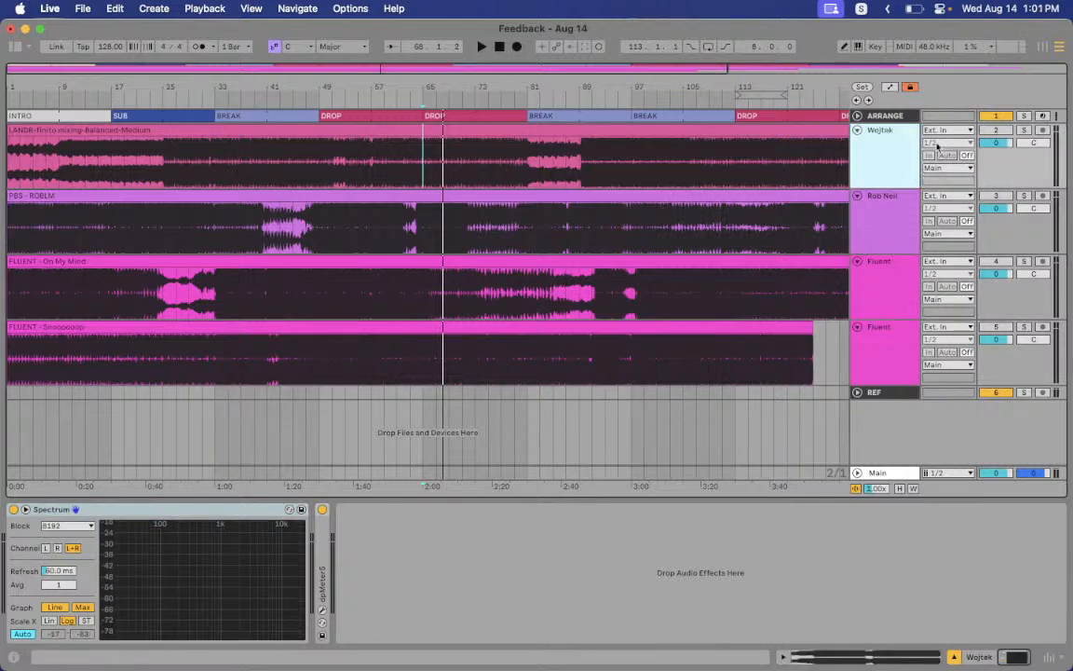
click(993, 131)
Play from the song start and open Wojtek's dpMeter5 loudness readout
click(13, 161)
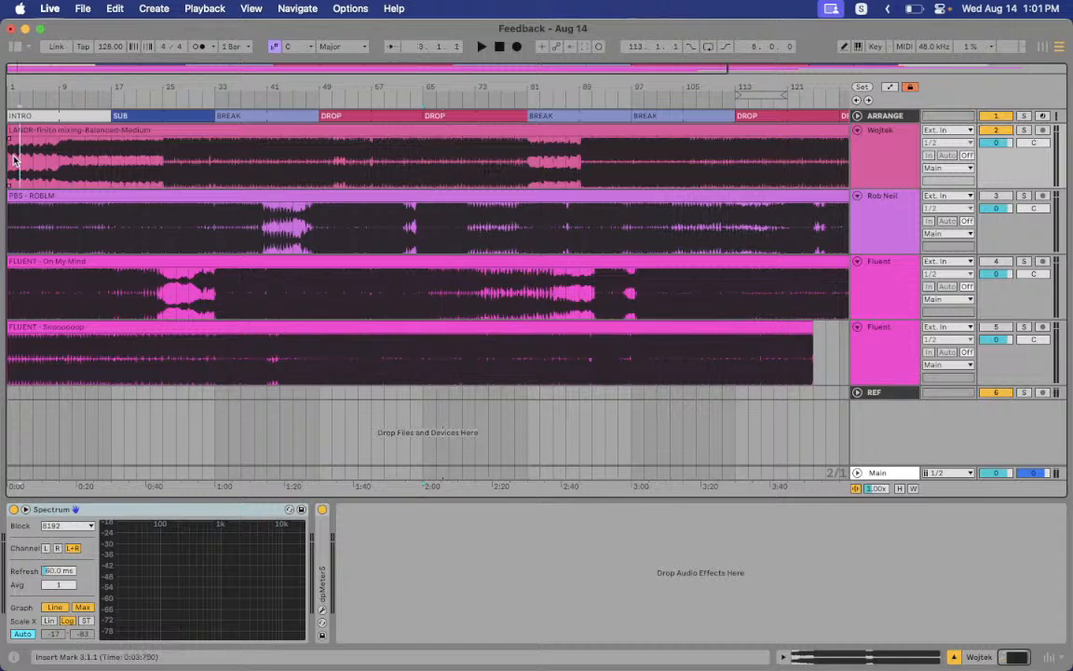
key(space)
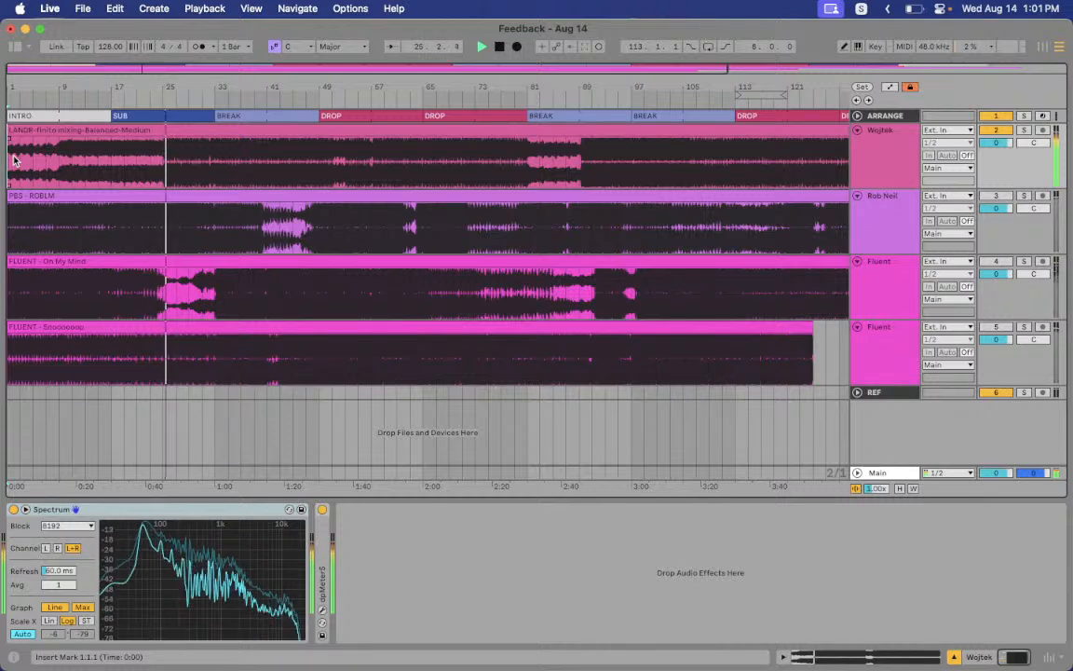
click(891, 150)
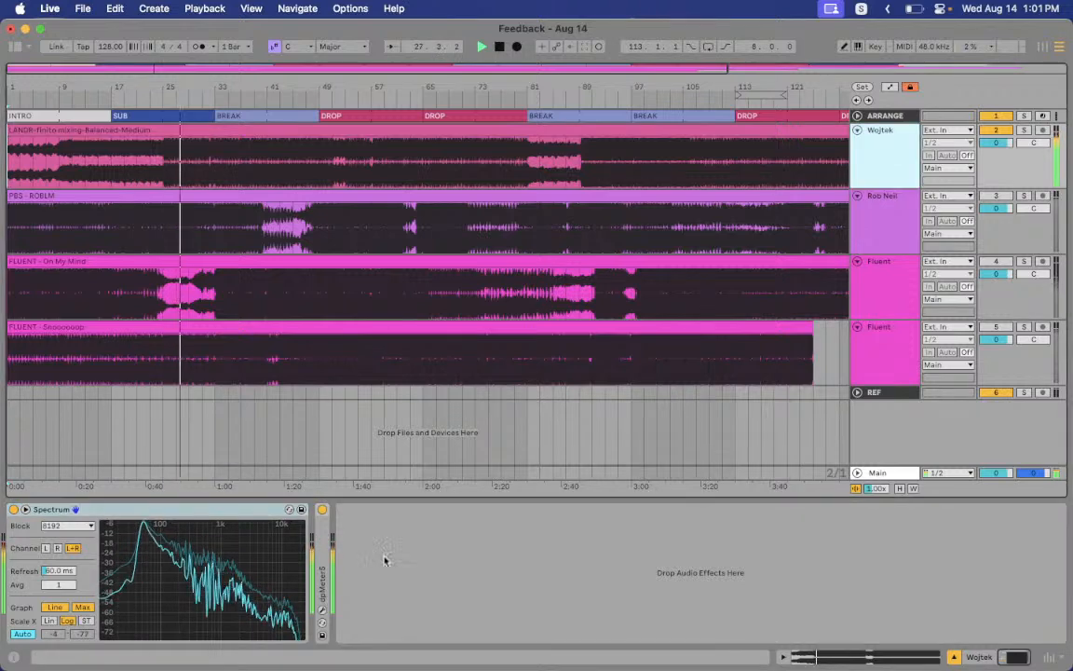
click(321, 608)
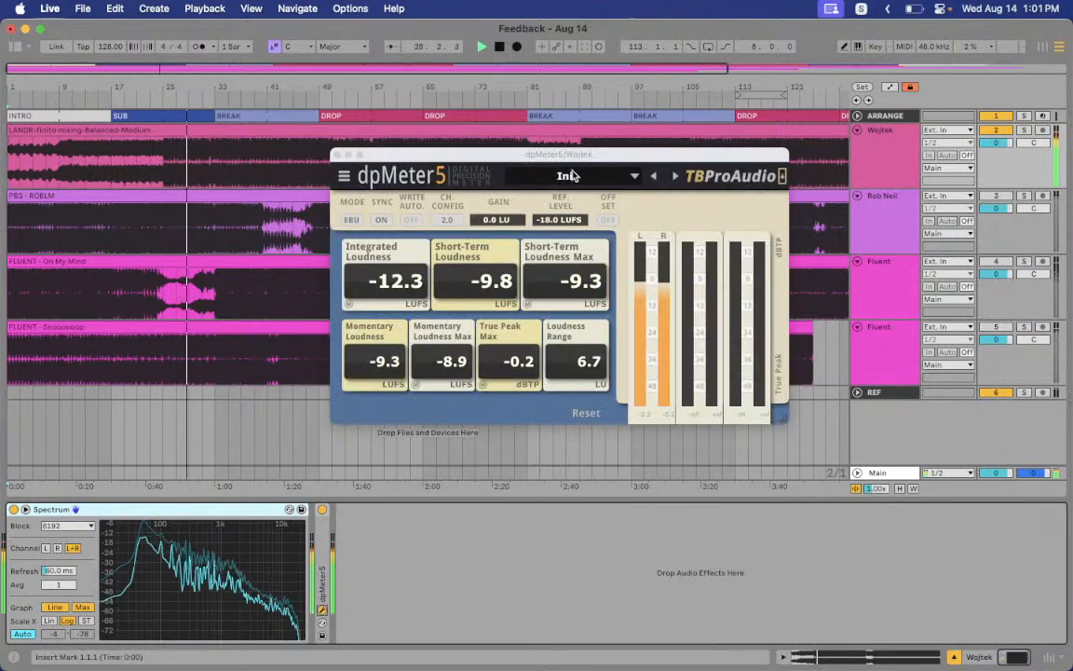
Move the dpMeter5 window to the lower right and play Wojtek from bar 51
drag(631, 159, 838, 323)
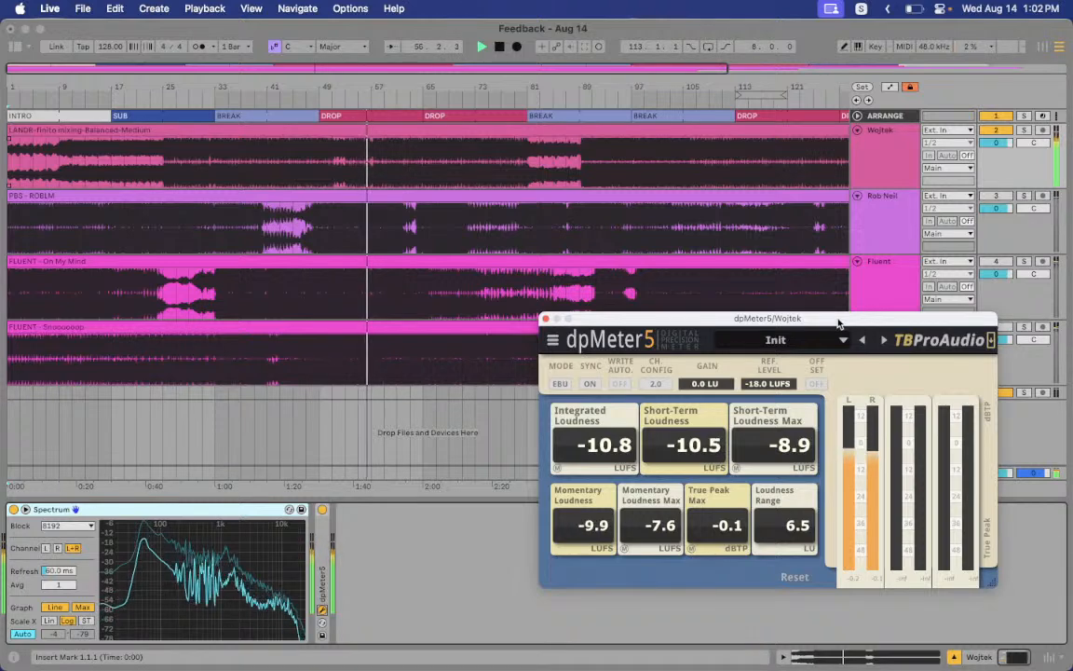
click(337, 166)
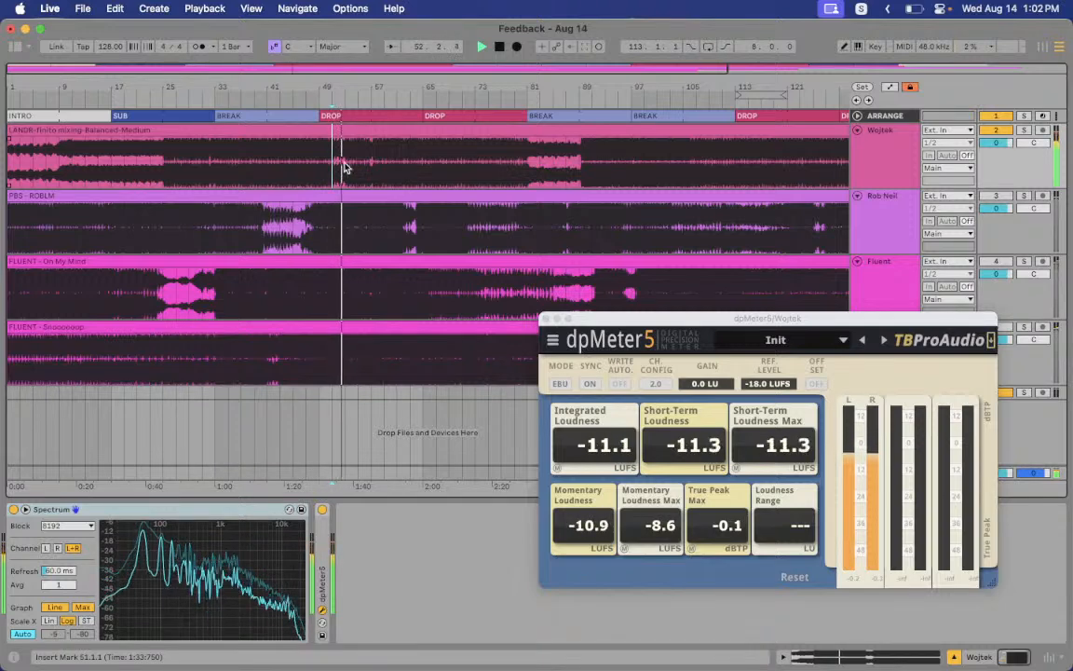
key(space)
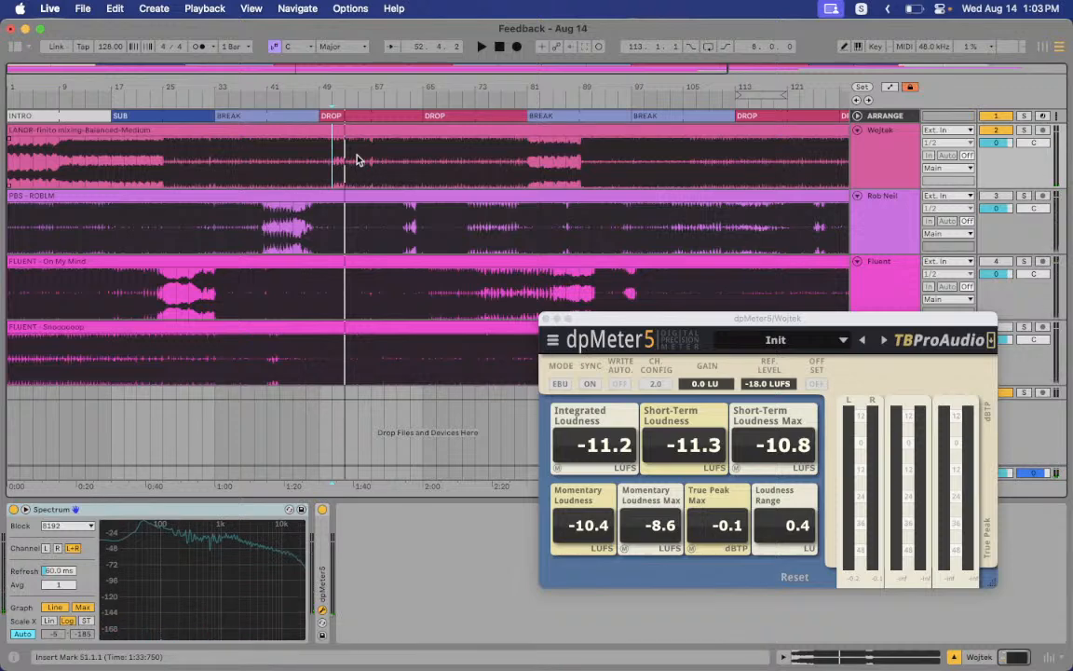
key(space)
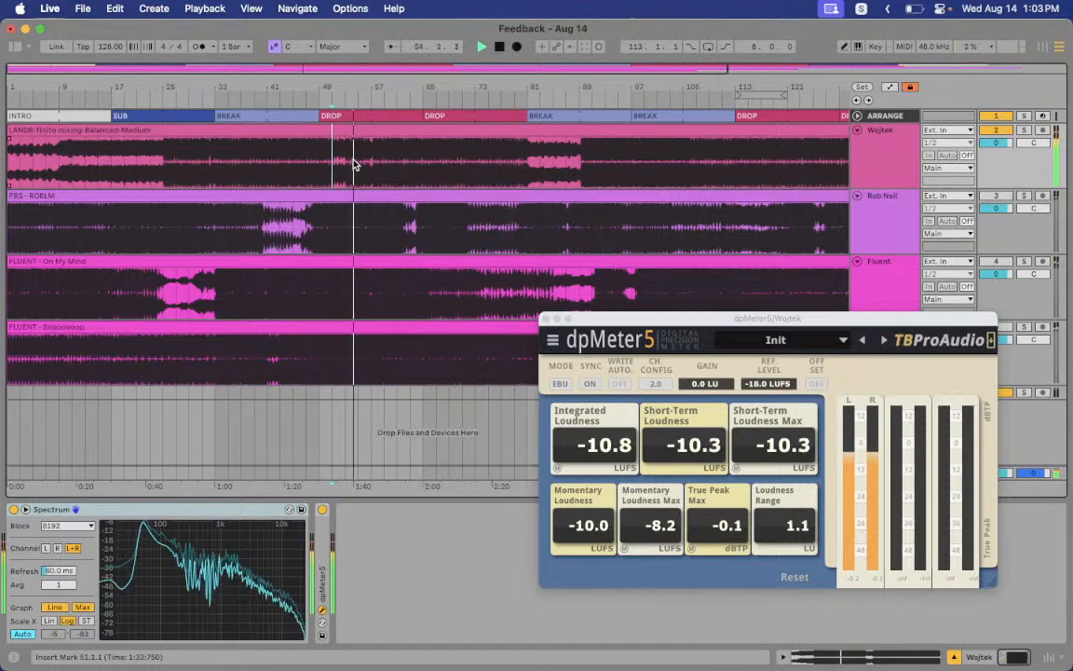
Play Wojtek from bar 55, then select bars 53–57 in the clip
click(352, 164)
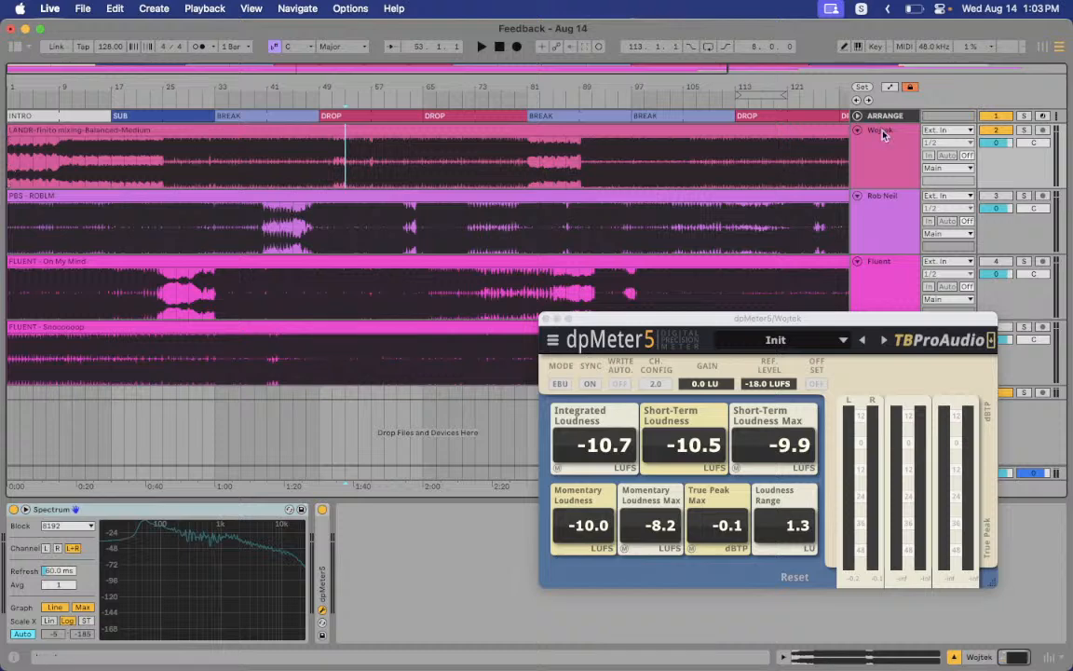
key(space)
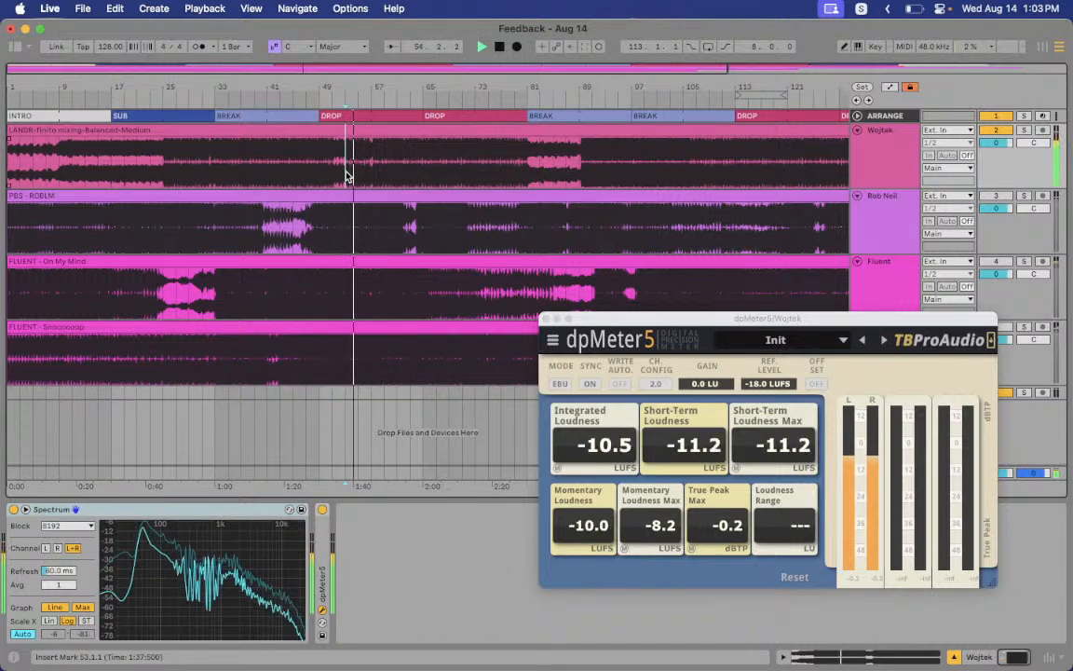
key(space)
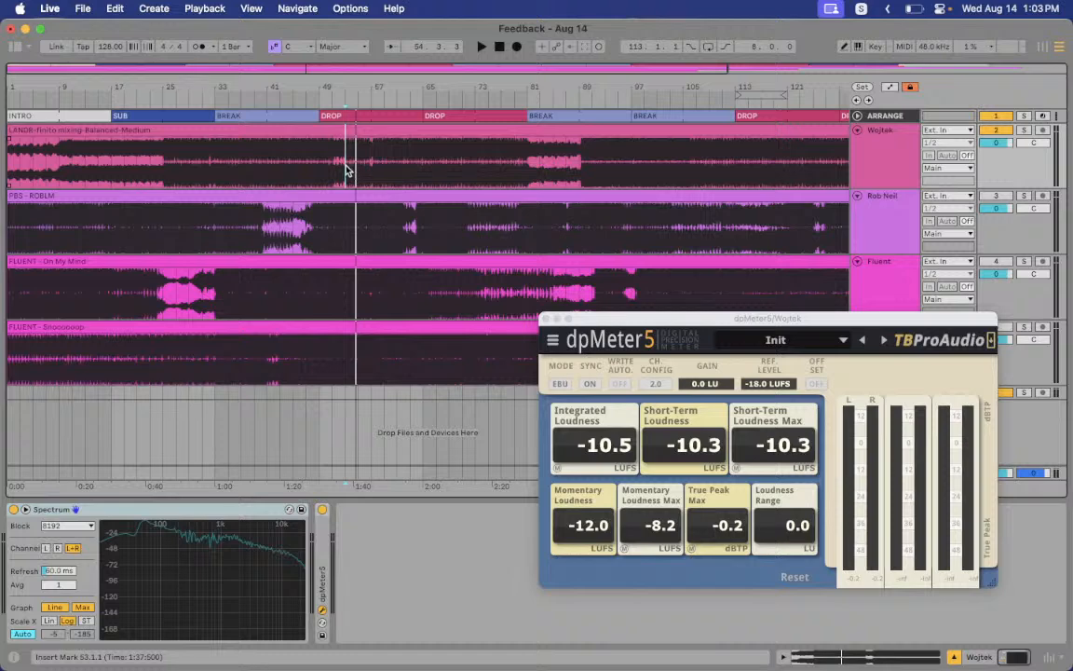
drag(347, 168, 380, 163)
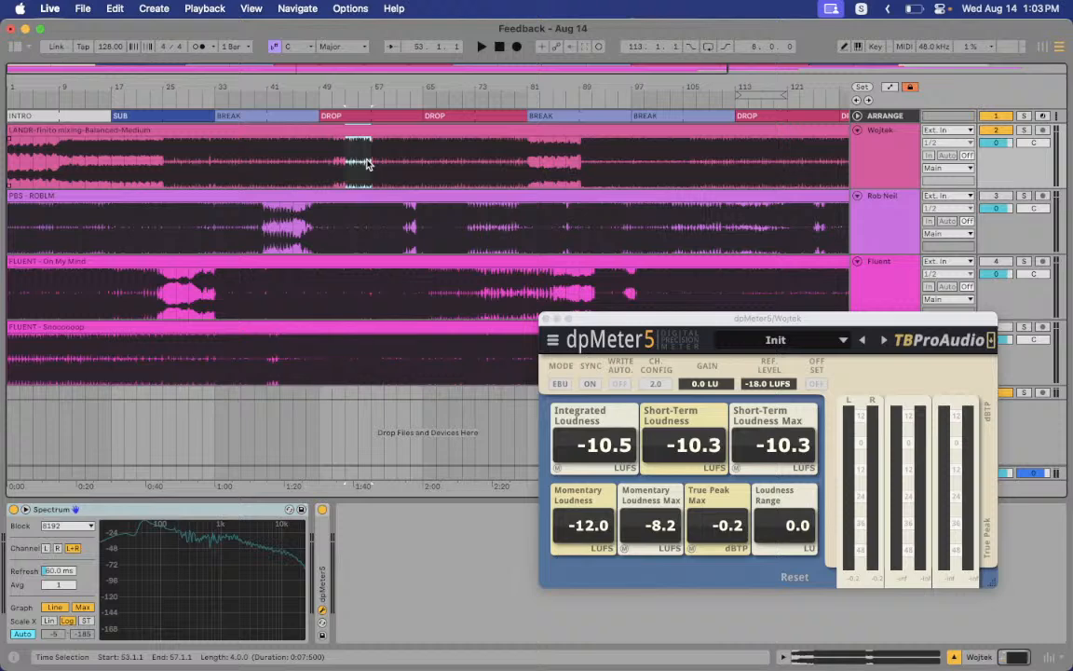
Loop bars 51–53 of Wojtek's clip with Cmd+L and play the loop
click(335, 161)
key(space)
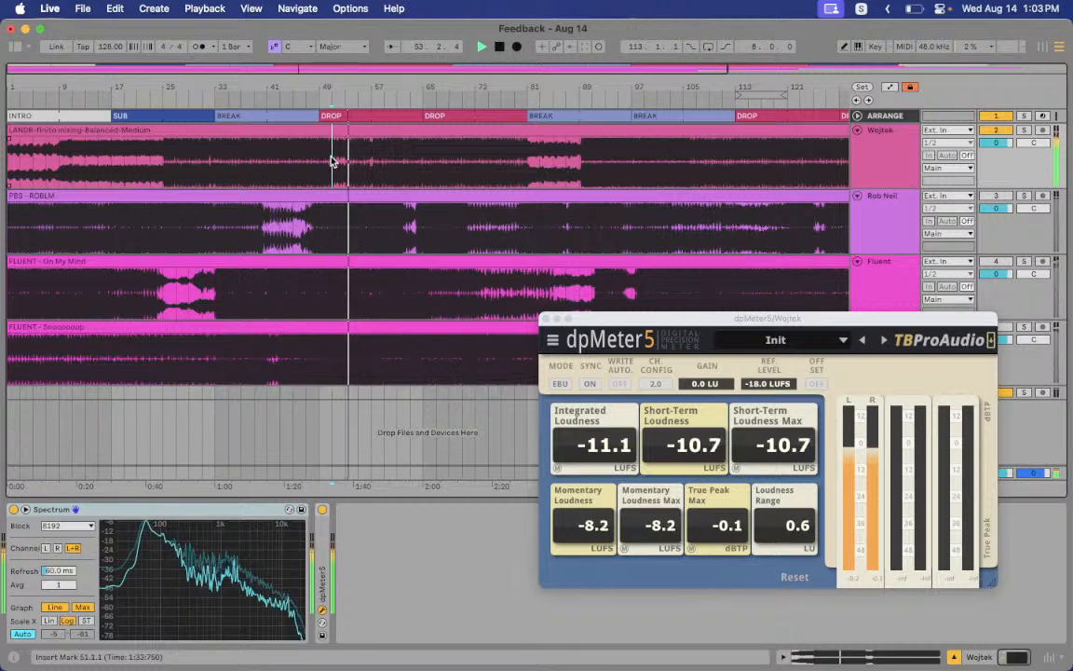
key(space)
drag(335, 162, 339, 163)
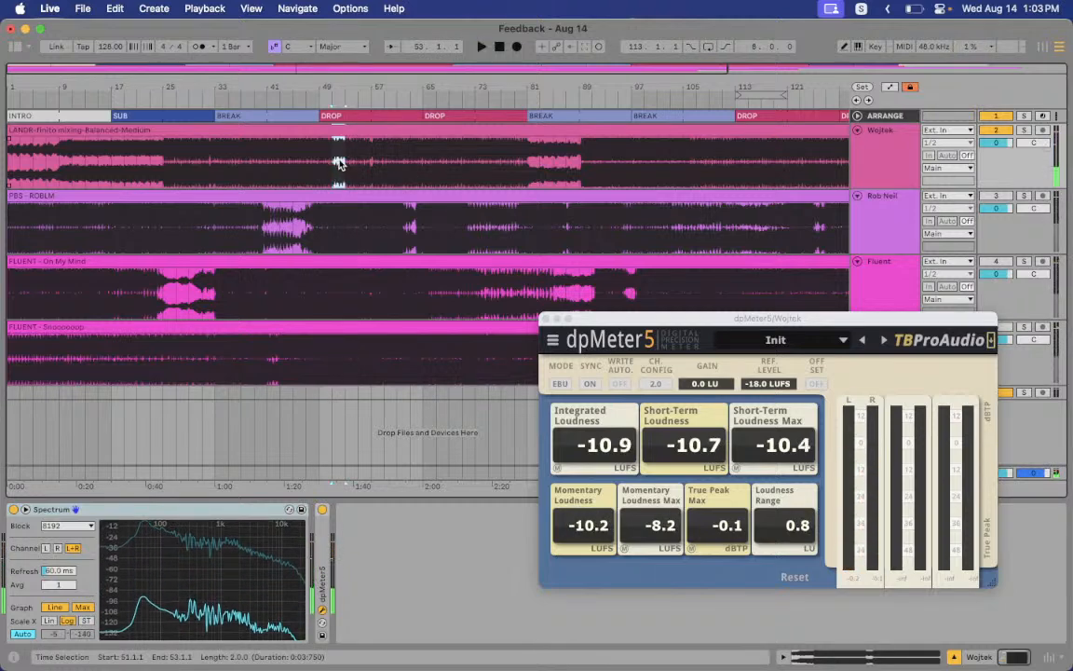
click(346, 163)
key(super+l)
key(space)
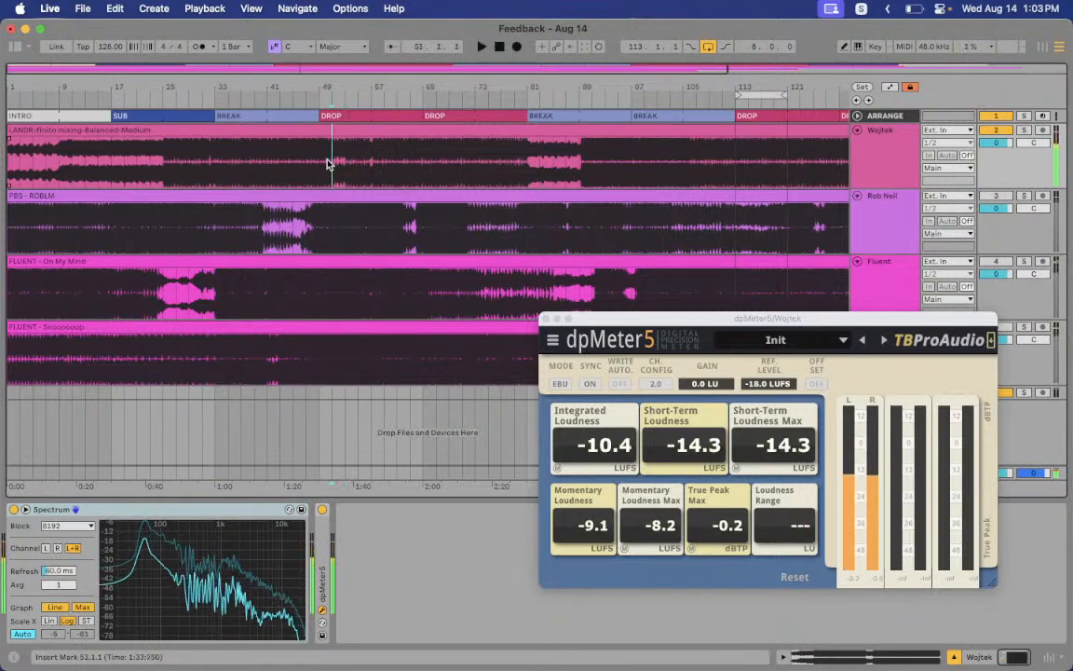
key(super+l)
key(space)
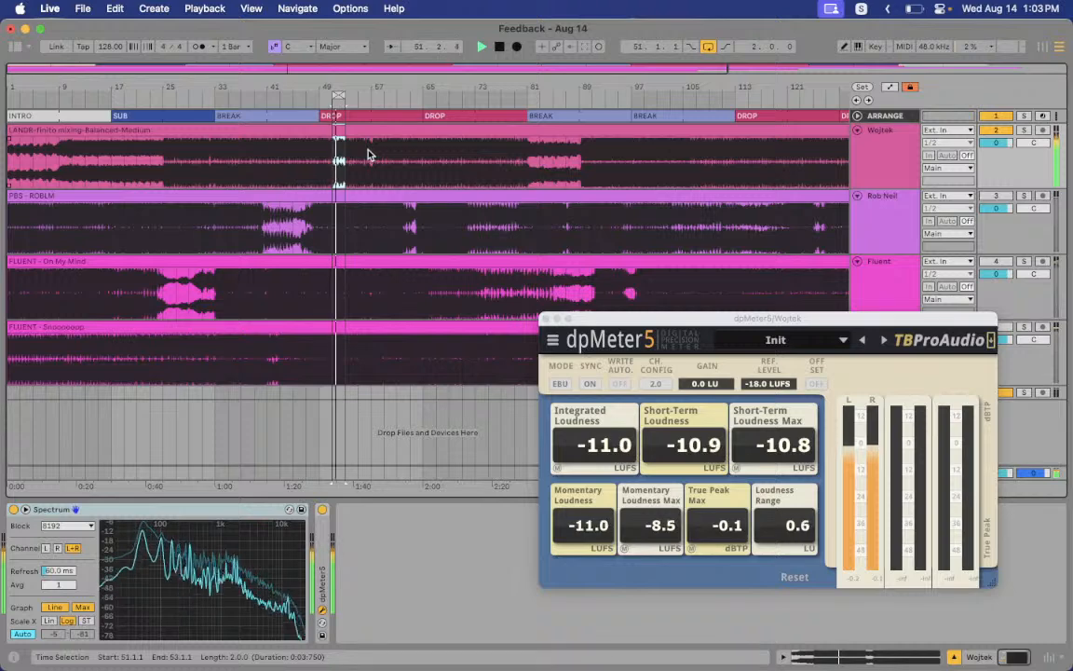
Jump playback to bars 57, 89 and 99 to hear the later breaks
click(369, 152)
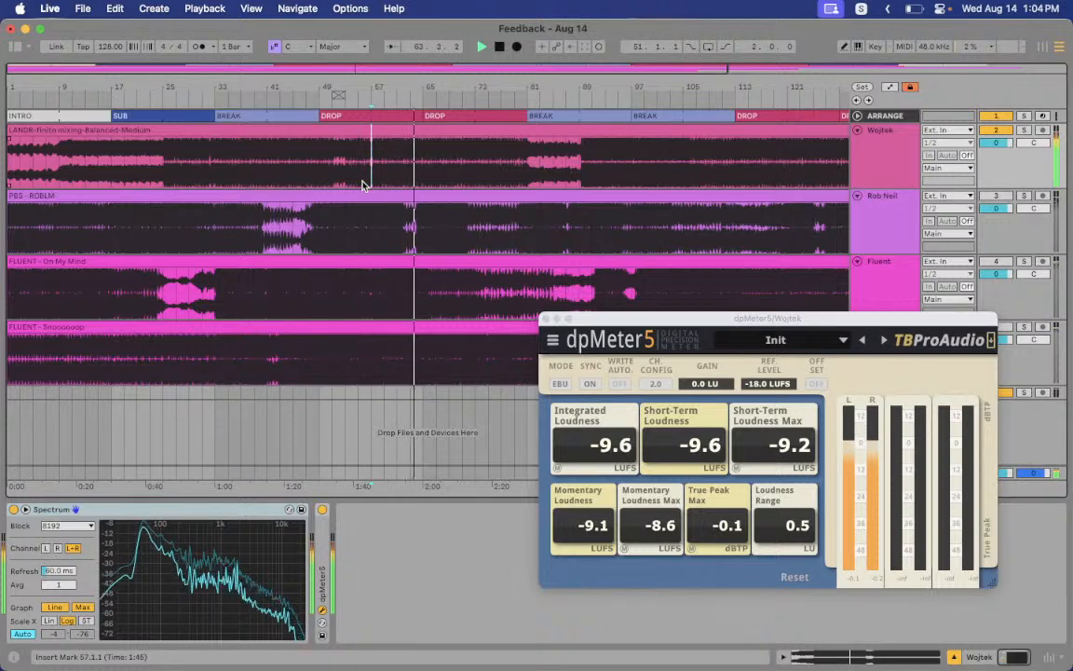
click(580, 177)
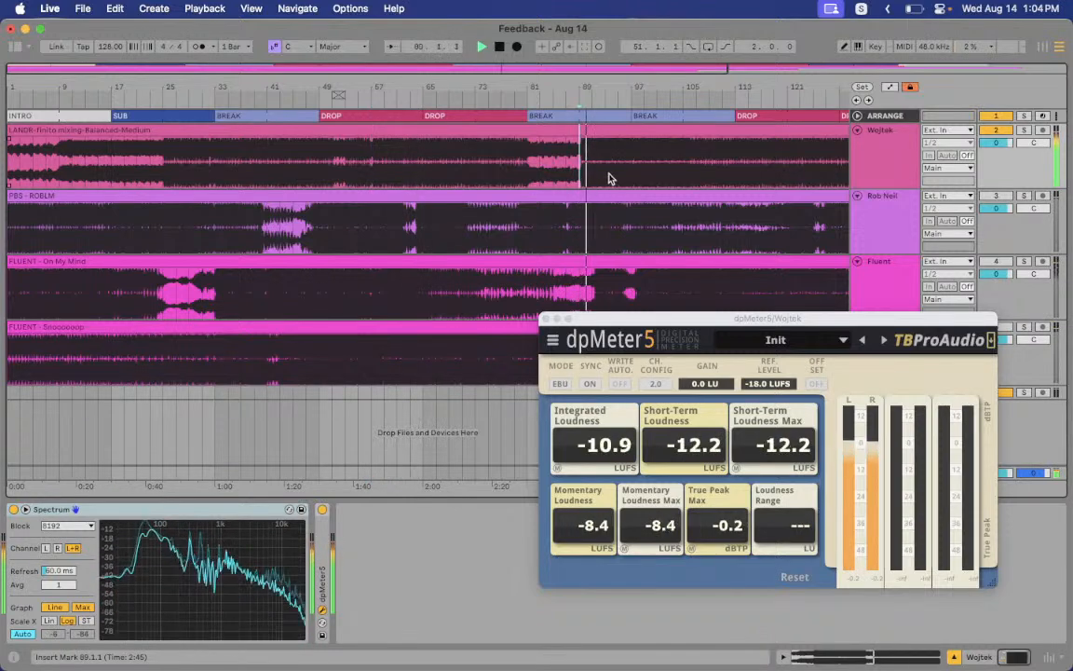
click(648, 156)
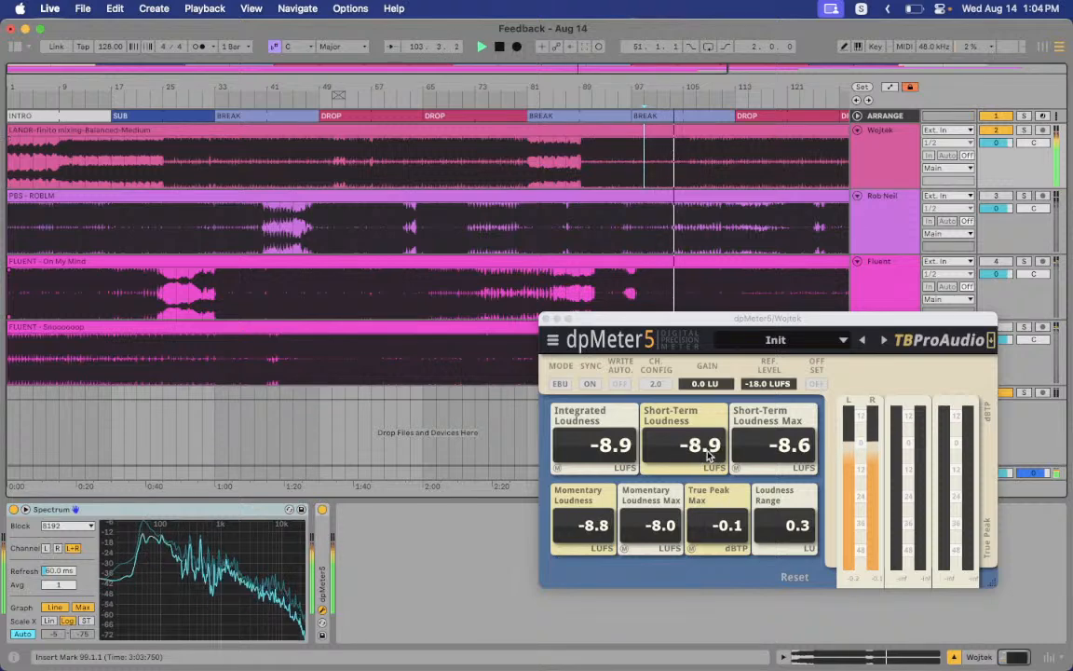
Zoom in around bar 99 and select bars 91–97 in Wojtek's clip
drag(648, 88, 521, 93)
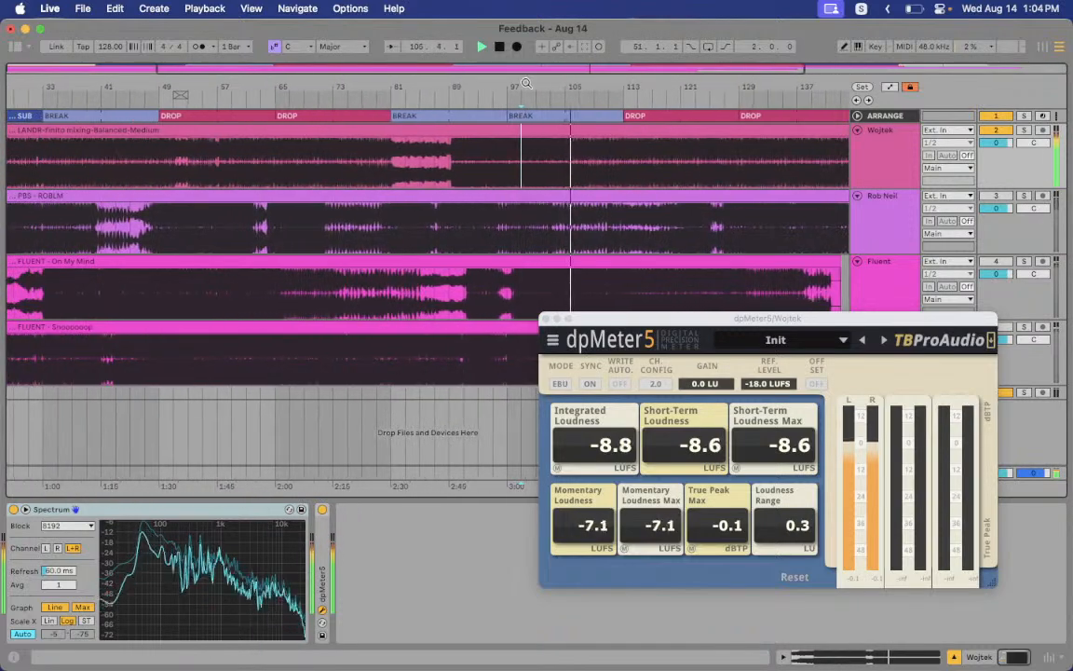
click(364, 166)
click(482, 160)
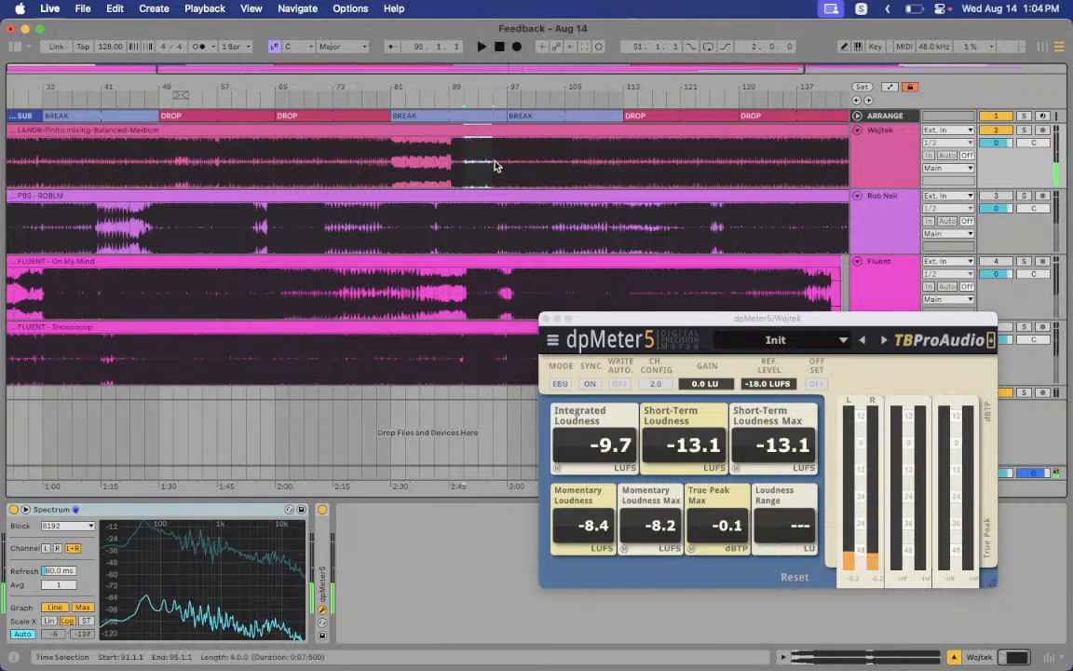
drag(468, 166, 508, 166)
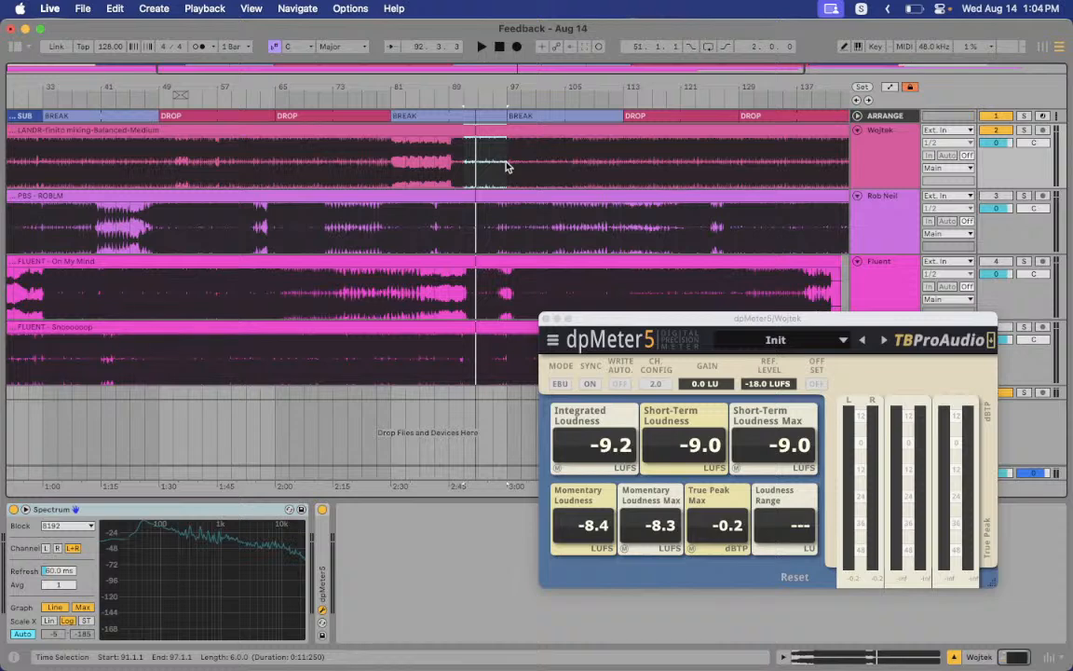
Play Wojtek twice from bar 89 into the break, stopping each time
click(453, 166)
key(space)
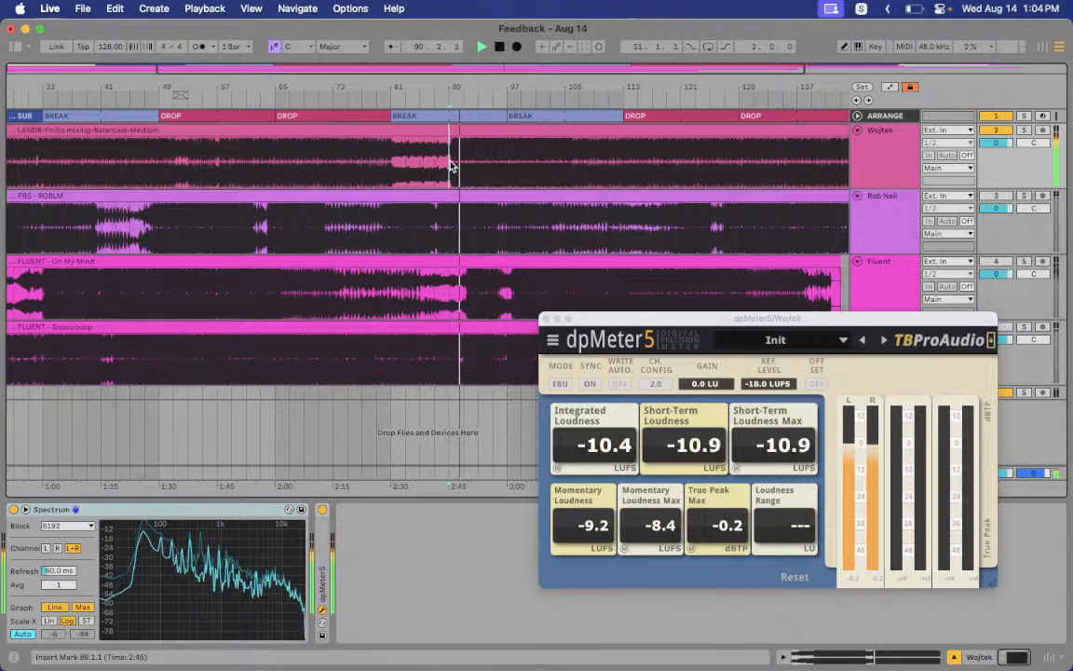
key(space)
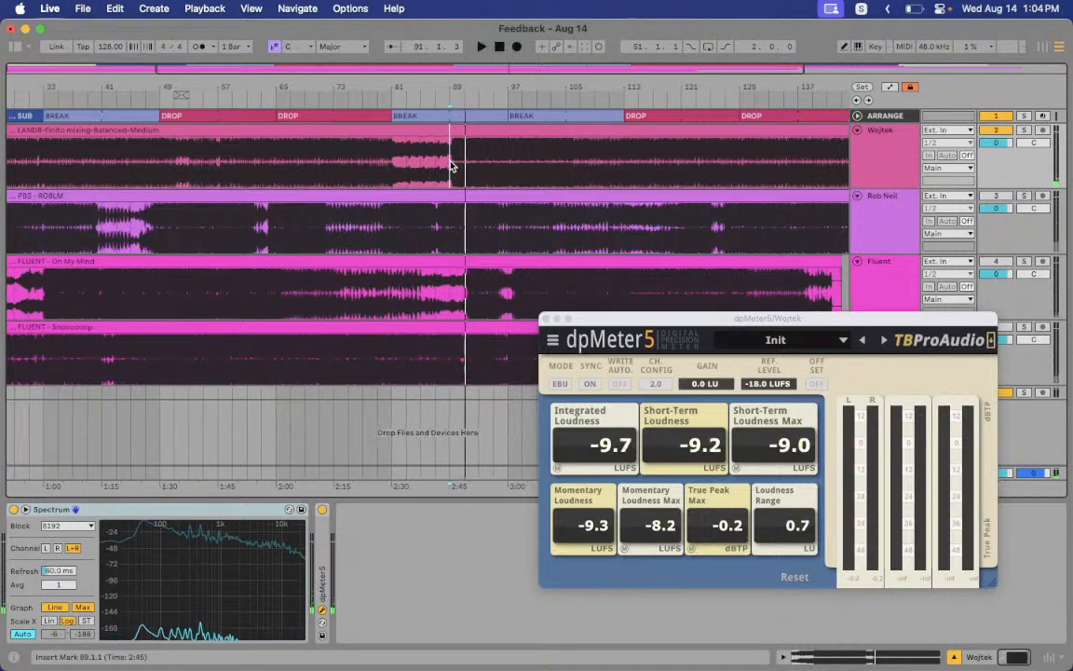
scroll(450, 166, left, 3)
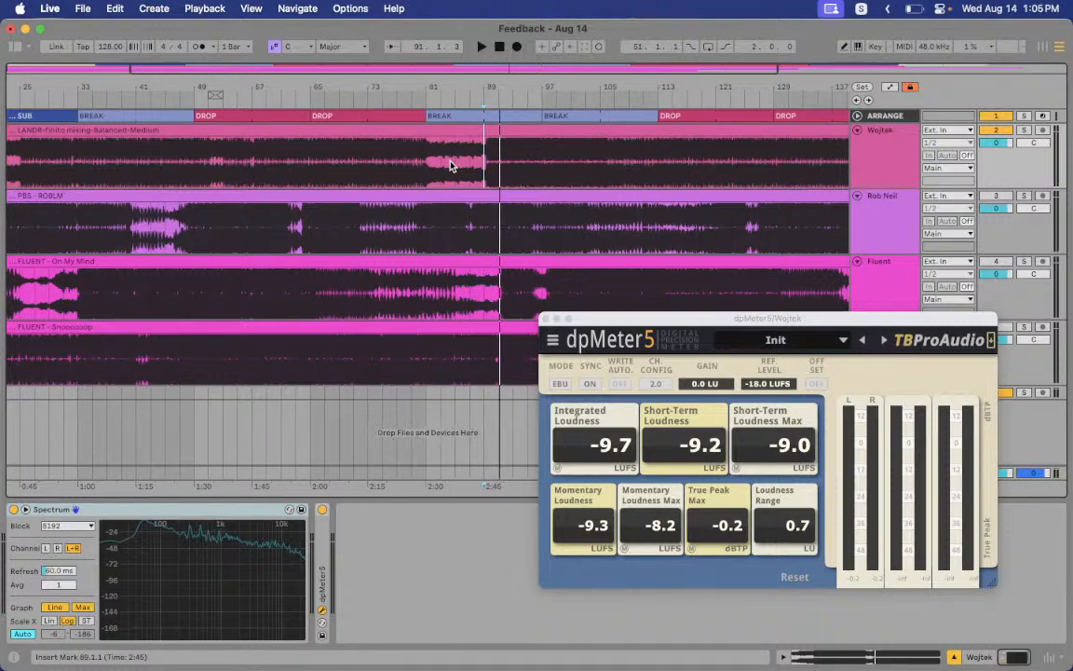
key(space)
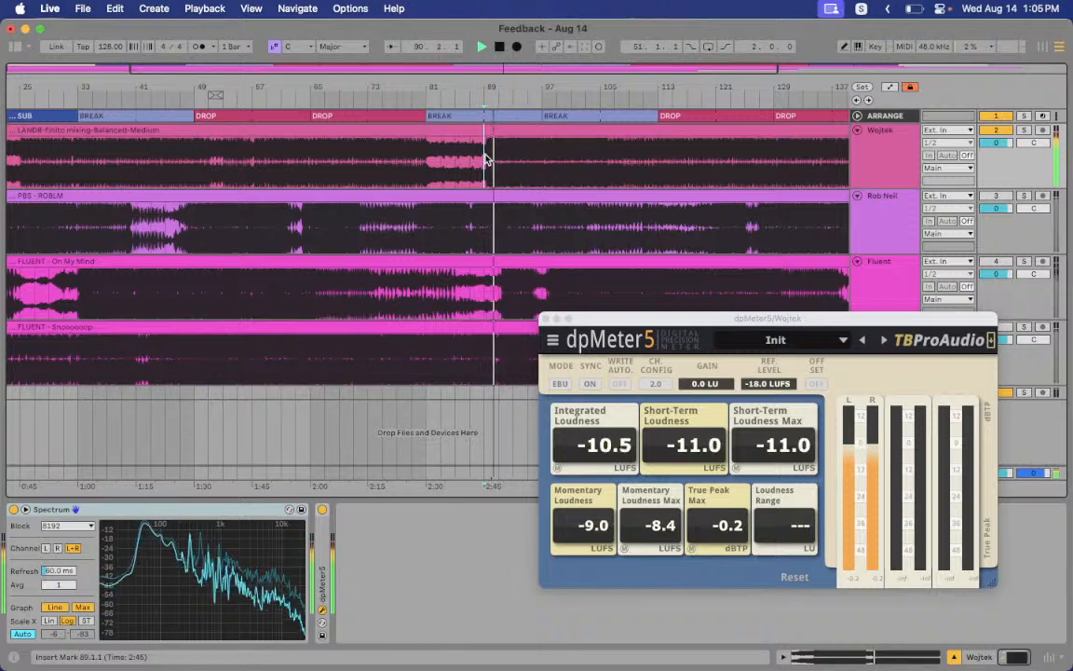
key(space)
Jump back to the drop at bar 65 and play it
click(306, 161)
key(space)
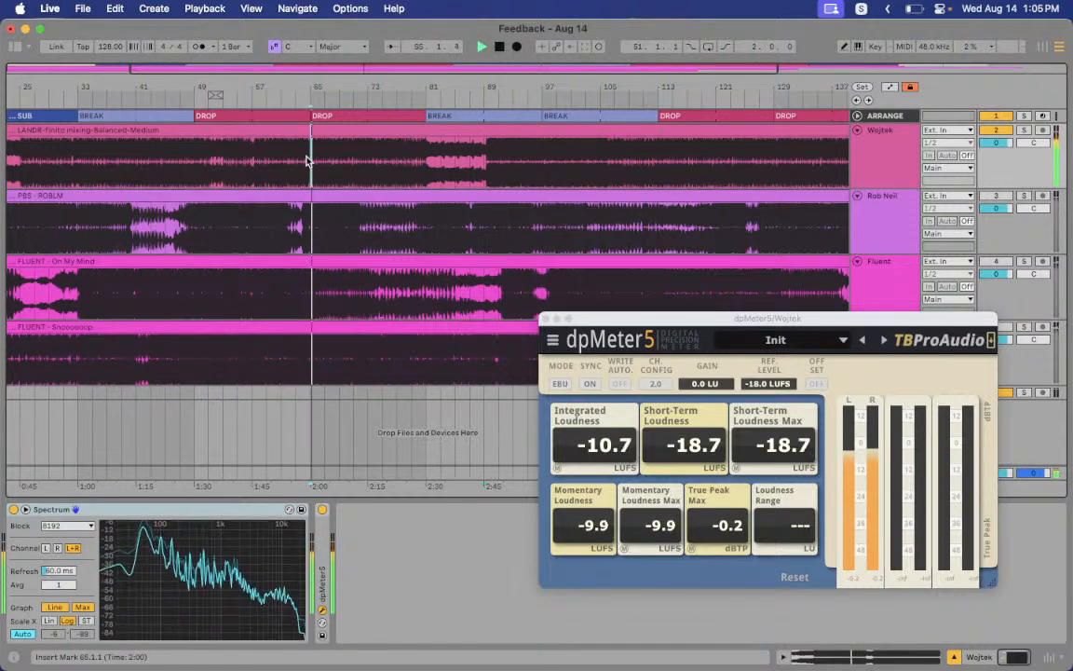
scroll(306, 161, left, 3)
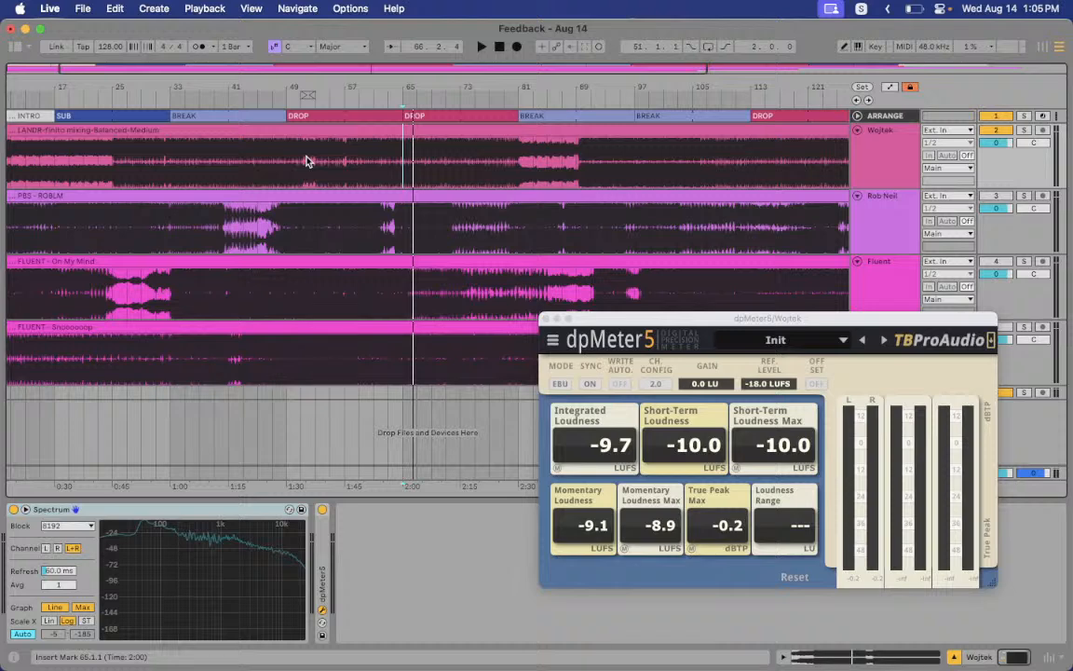
Play Wojtek from bar 35, bar 89, near bar 31, then bar 35 again
click(185, 164)
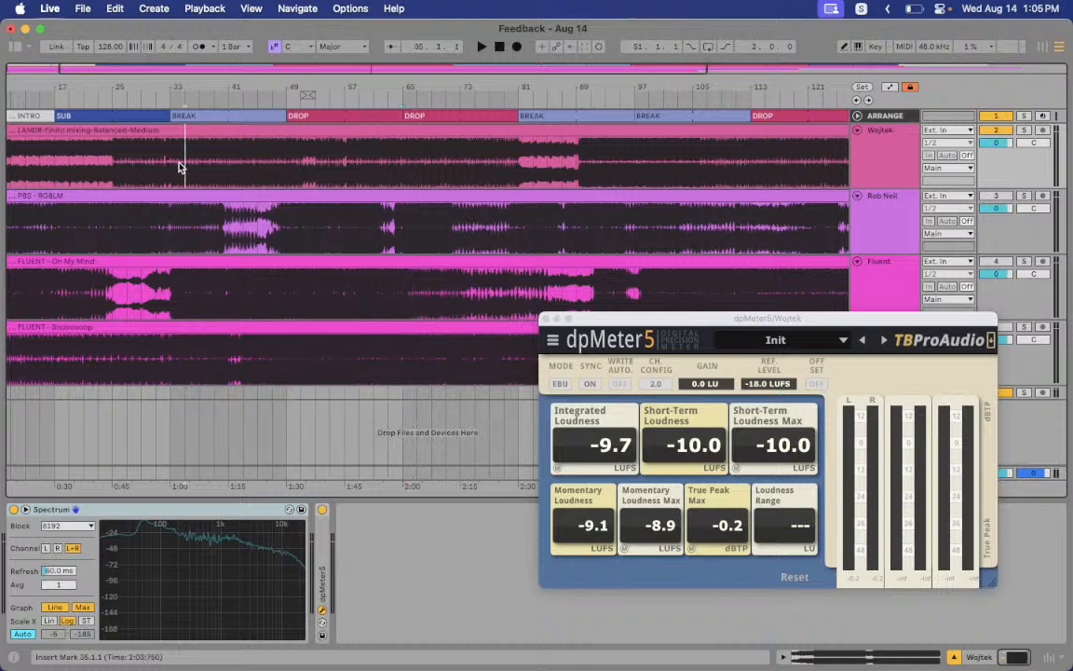
key(space)
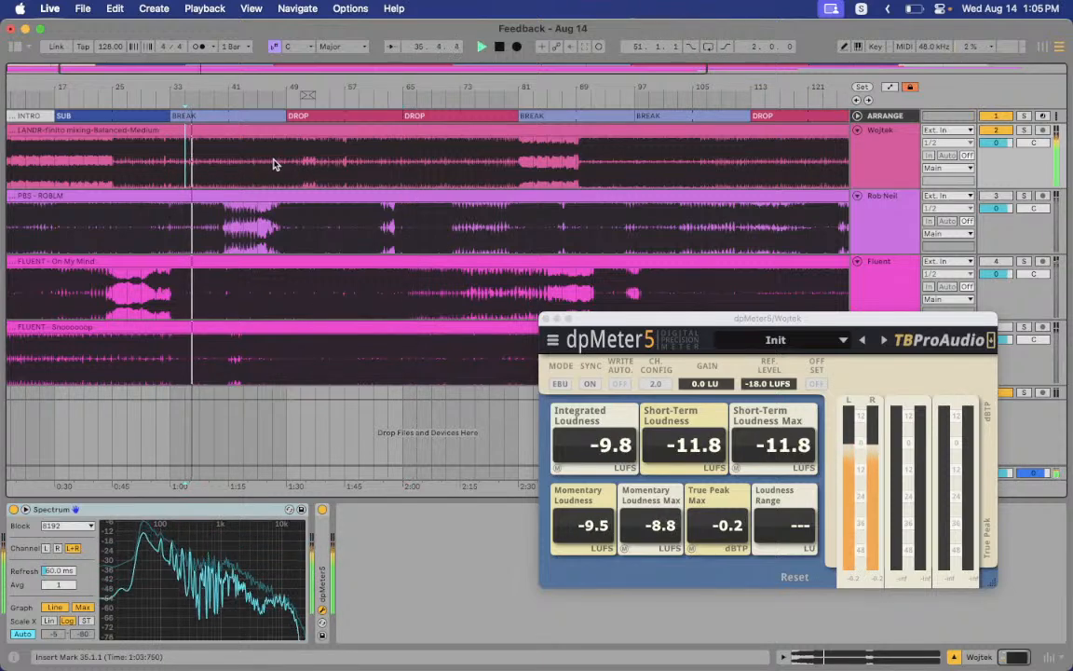
click(576, 169)
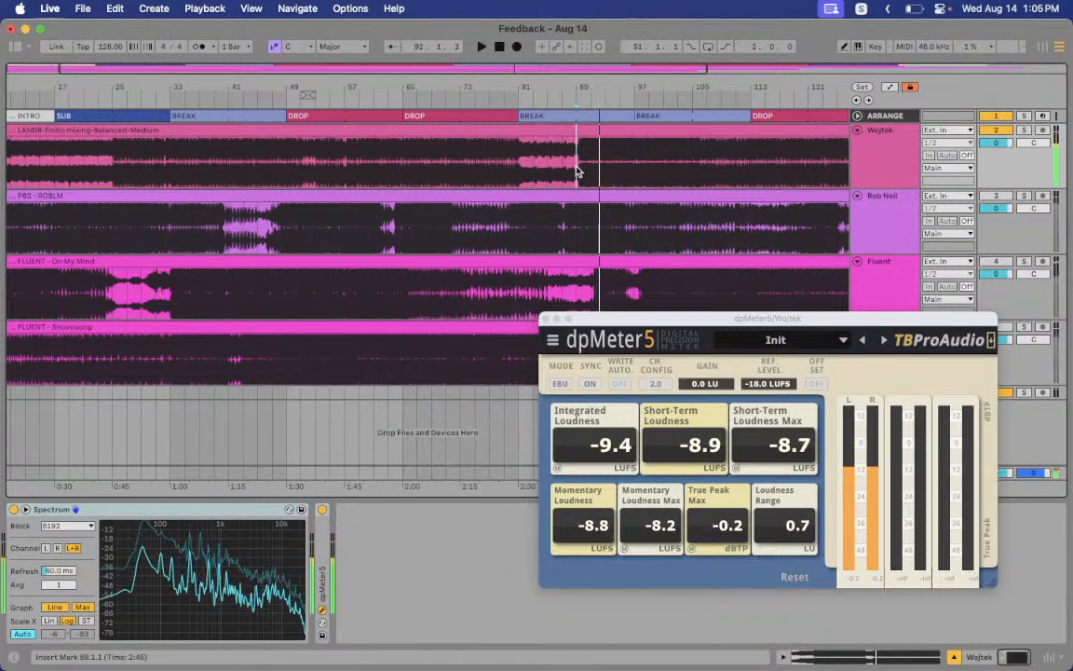
click(150, 179)
key(space)
click(180, 171)
key(space)
key(space)
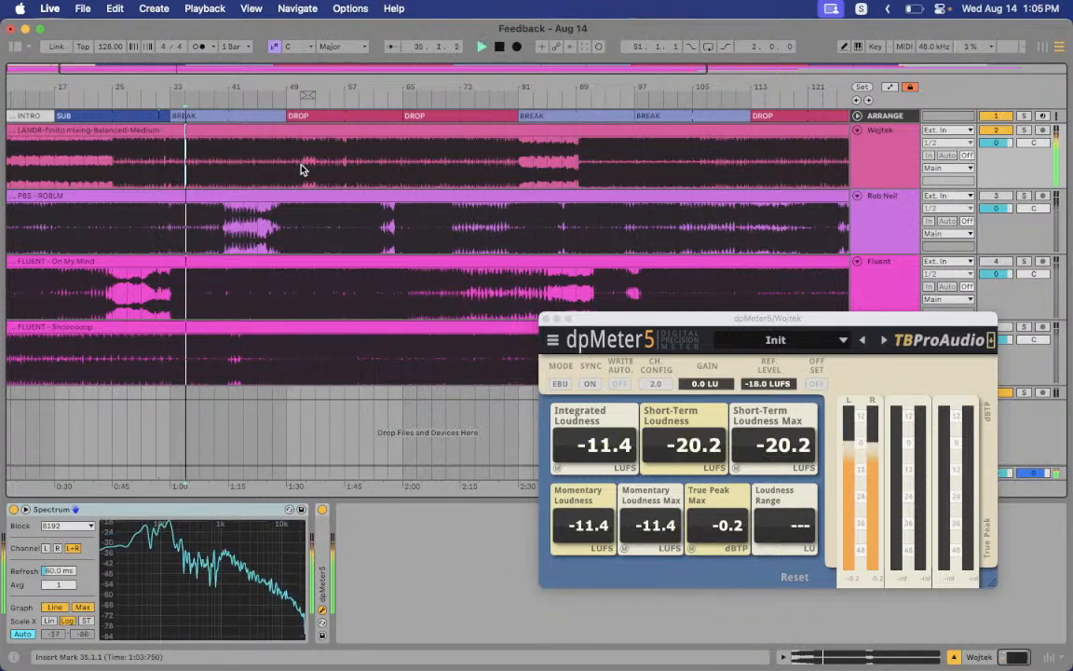
Play from bars 57 and 77, stop, and set the insert mark at bar 89
click(345, 169)
key(space)
key(space)
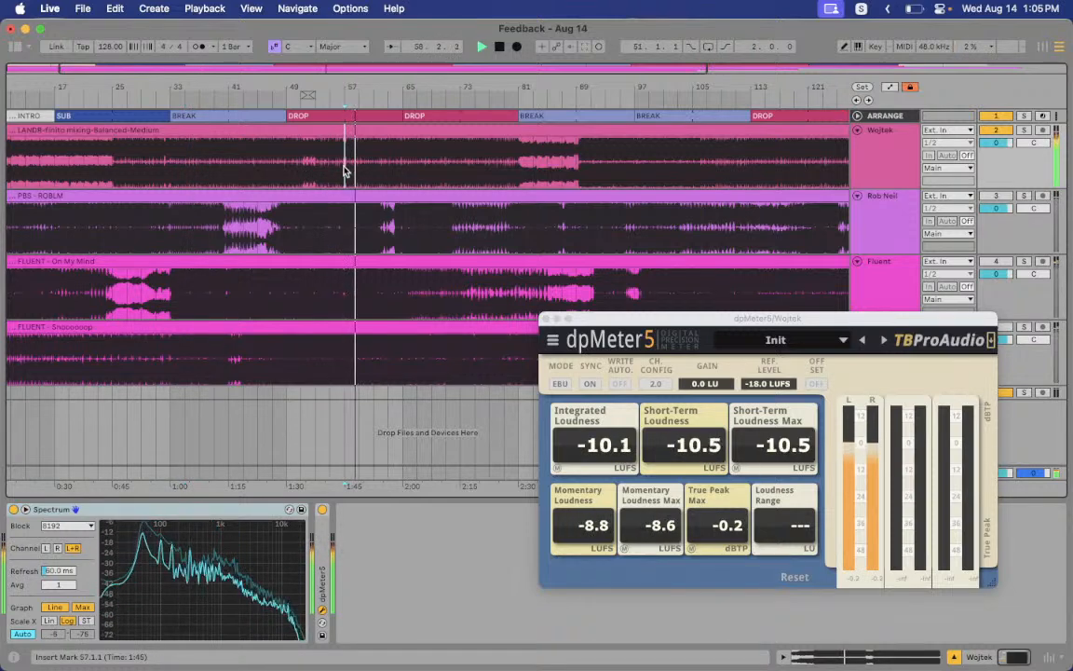
click(481, 169)
key(space)
key(space)
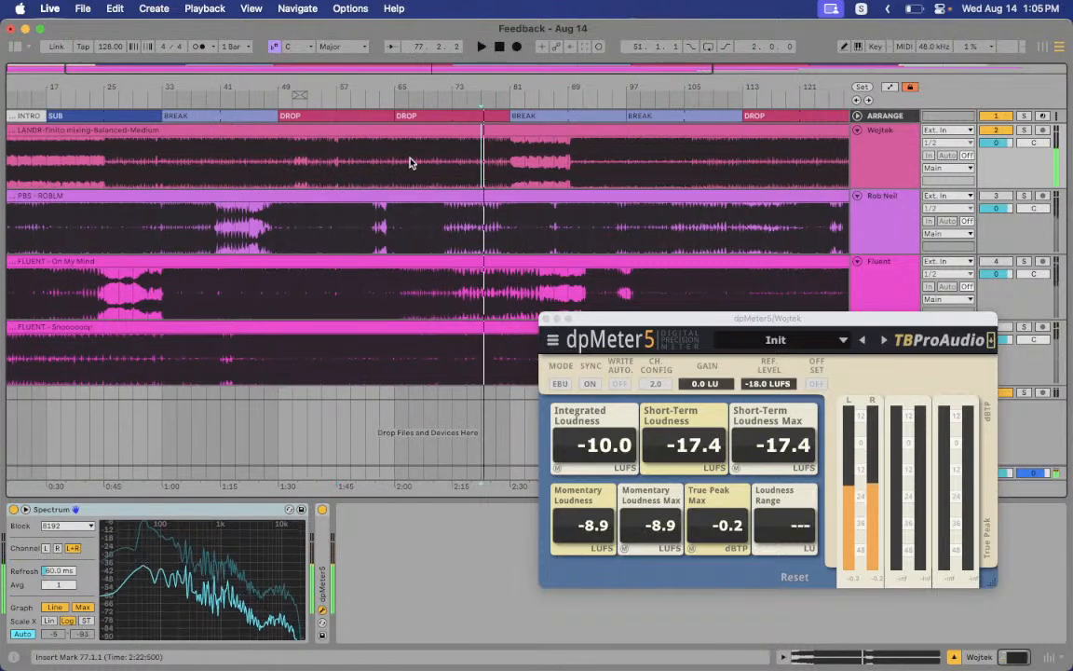
click(406, 164)
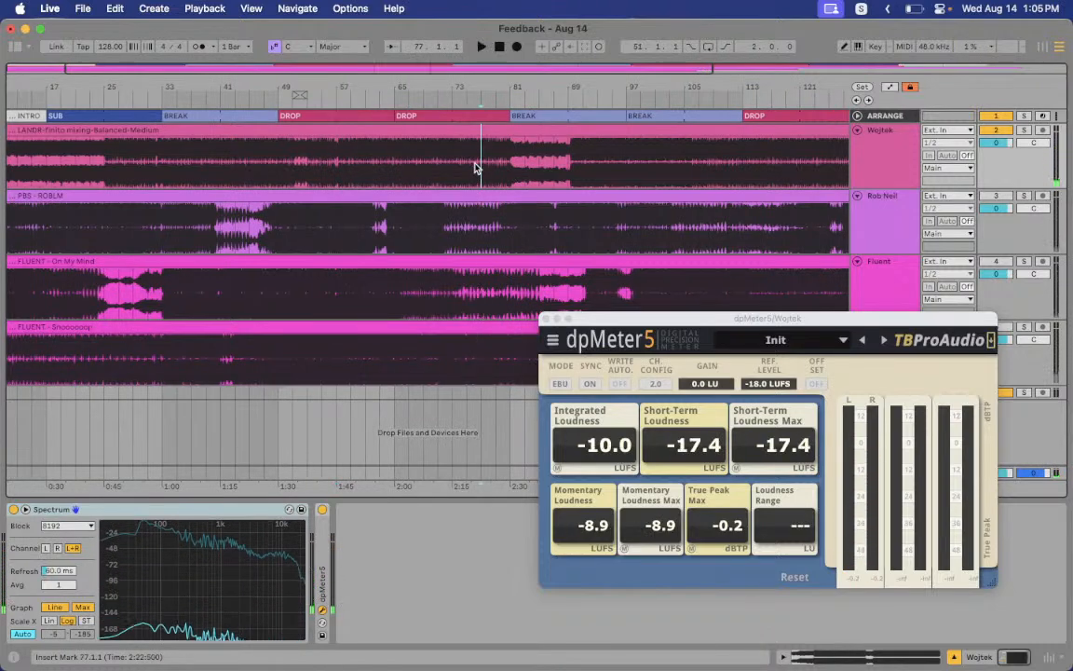
key(space)
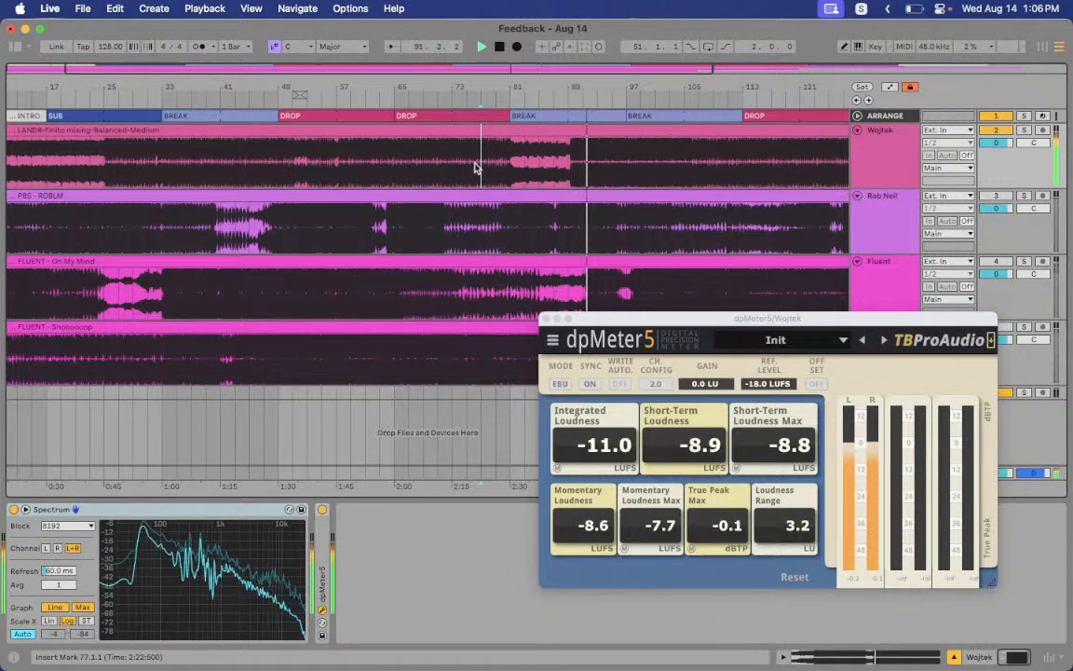
key(space)
click(564, 170)
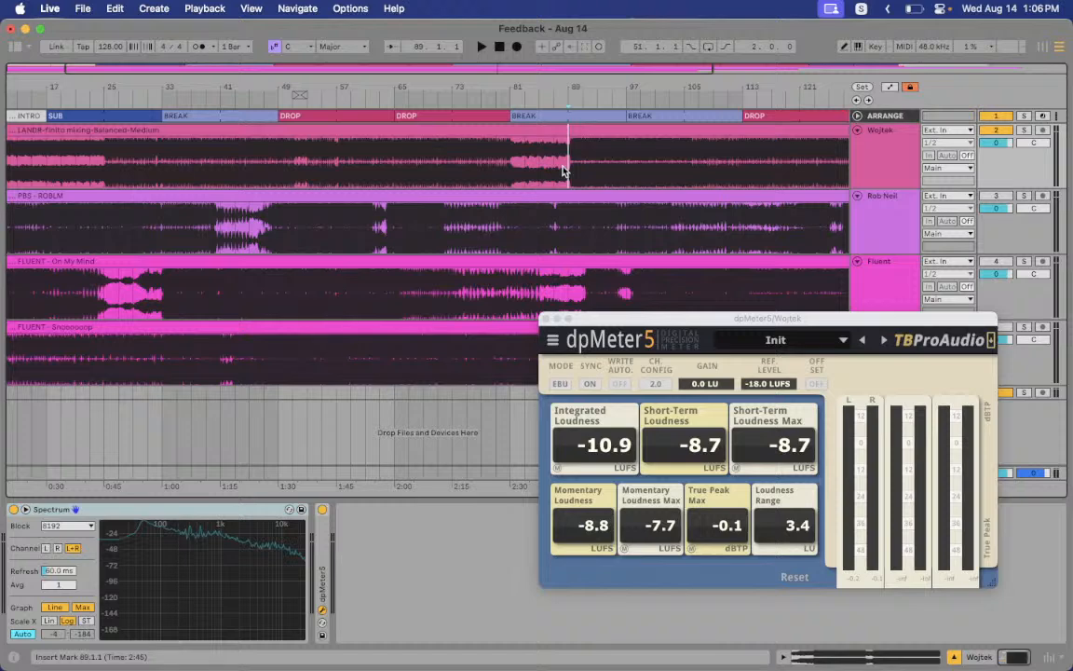
Play Wojtek from bar 89, then bar 91, then jump to bar 105
key(space)
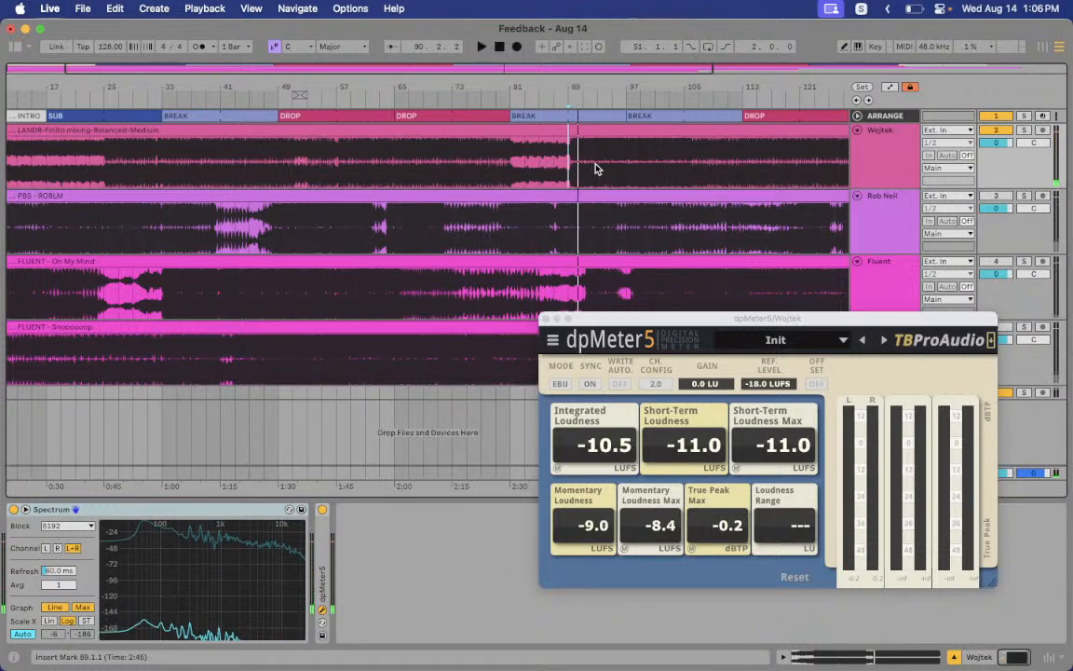
click(582, 169)
key(space)
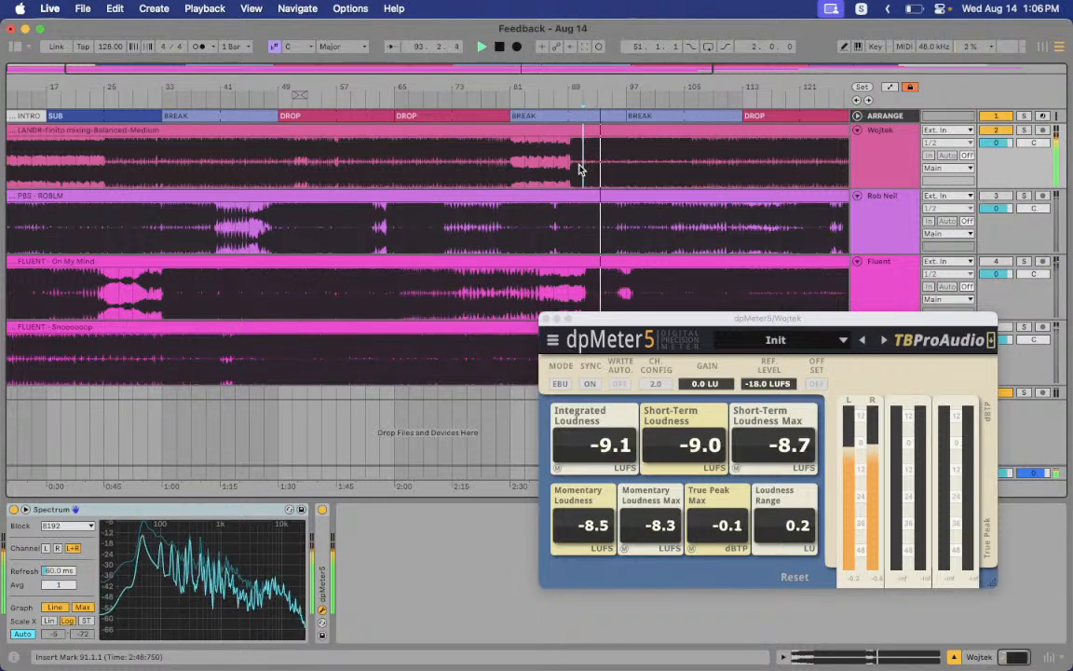
click(617, 163)
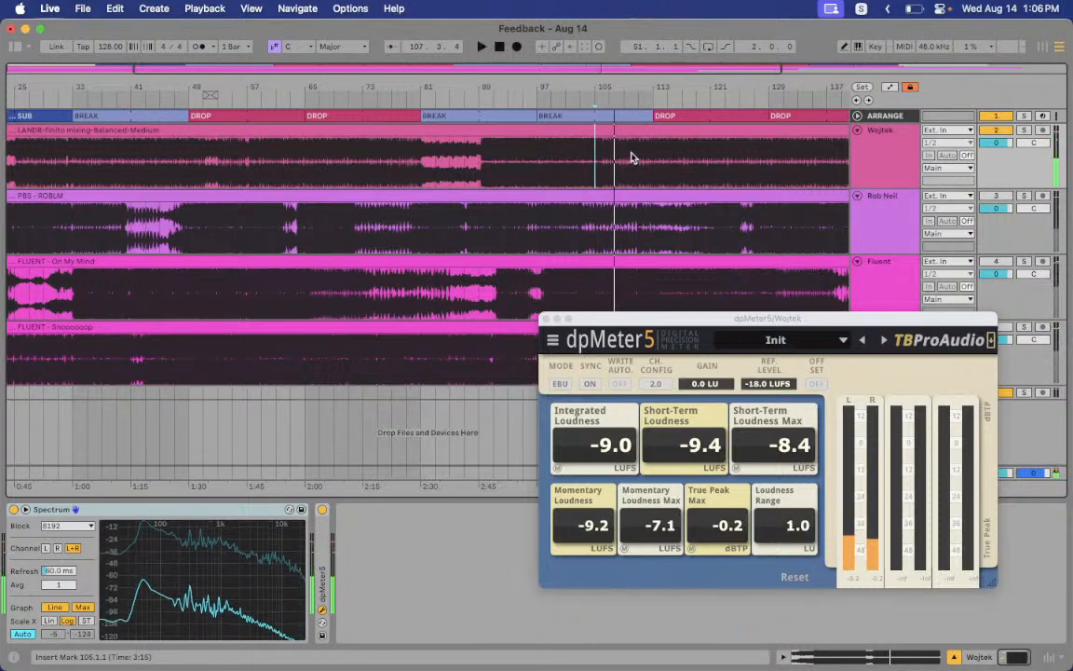
Replay from bar 95, stop, then play from bar 105
click(525, 158)
key(space)
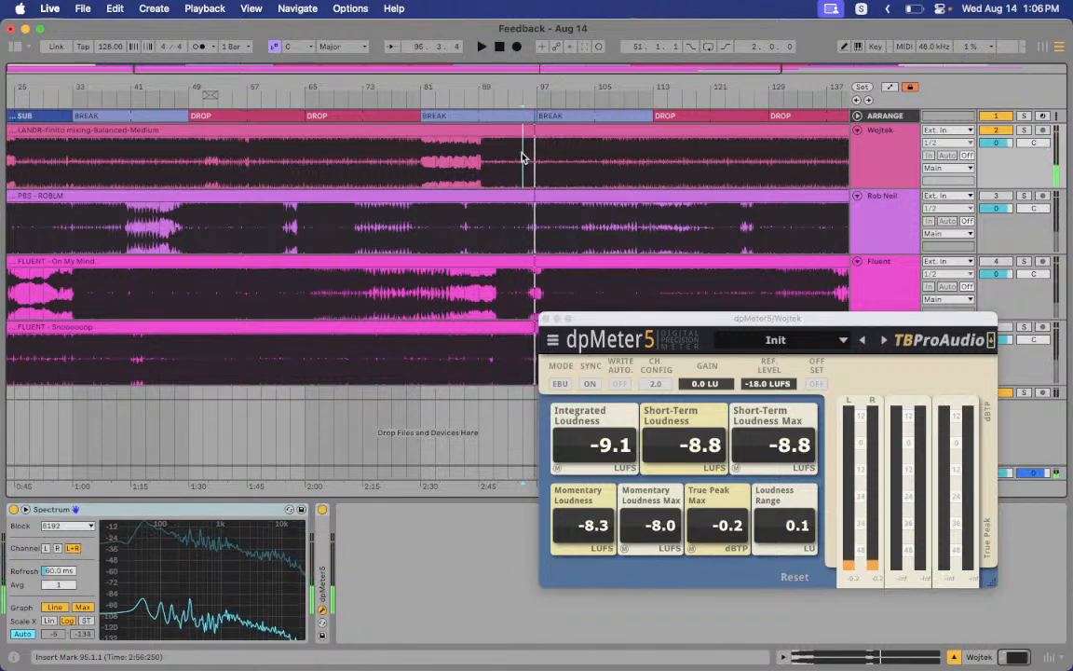
key(space)
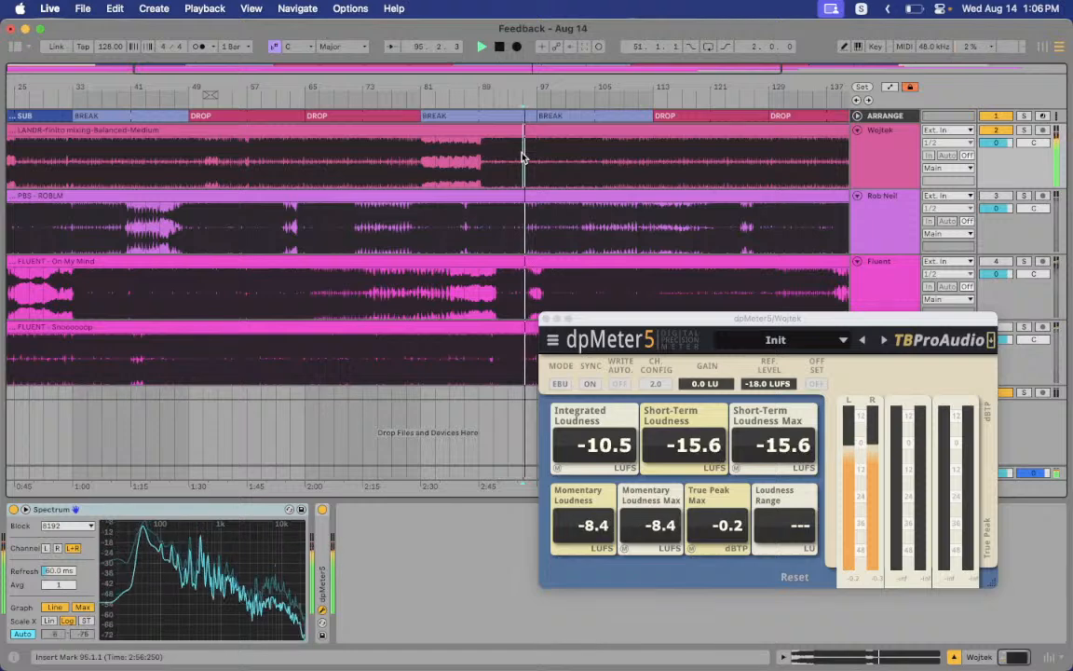
key(space)
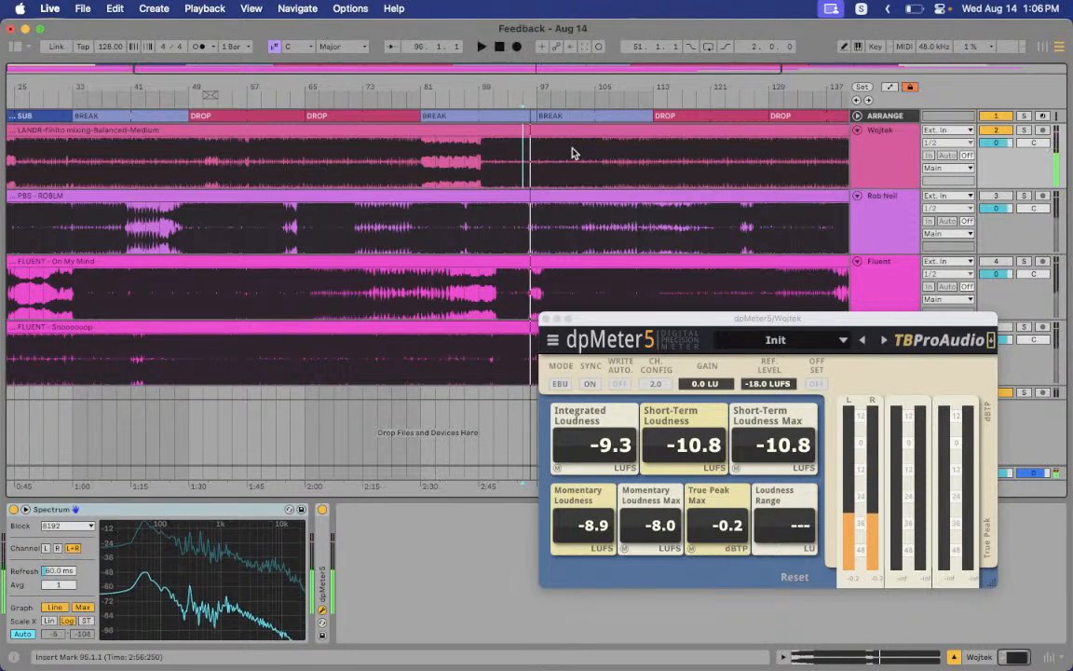
click(596, 163)
key(space)
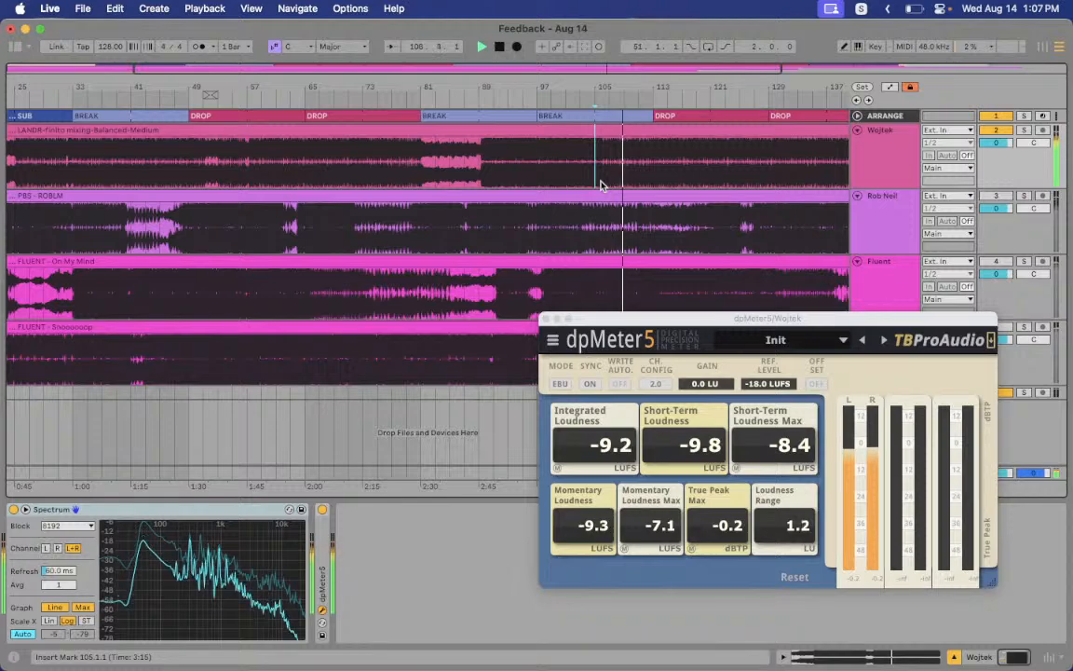
Play Wojtek's later drops from bars 113, 123 and 111
scroll(601, 186, right, 10)
click(392, 176)
key(space)
key(space)
click(461, 173)
key(space)
key(space)
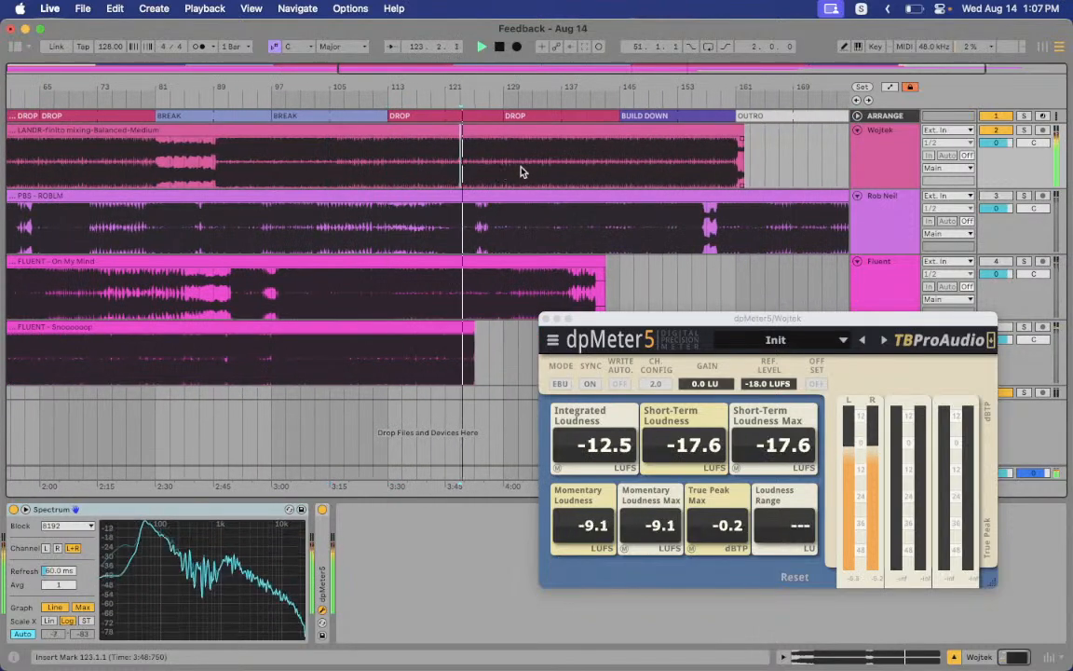
click(390, 168)
click(366, 165)
key(space)
key(space)
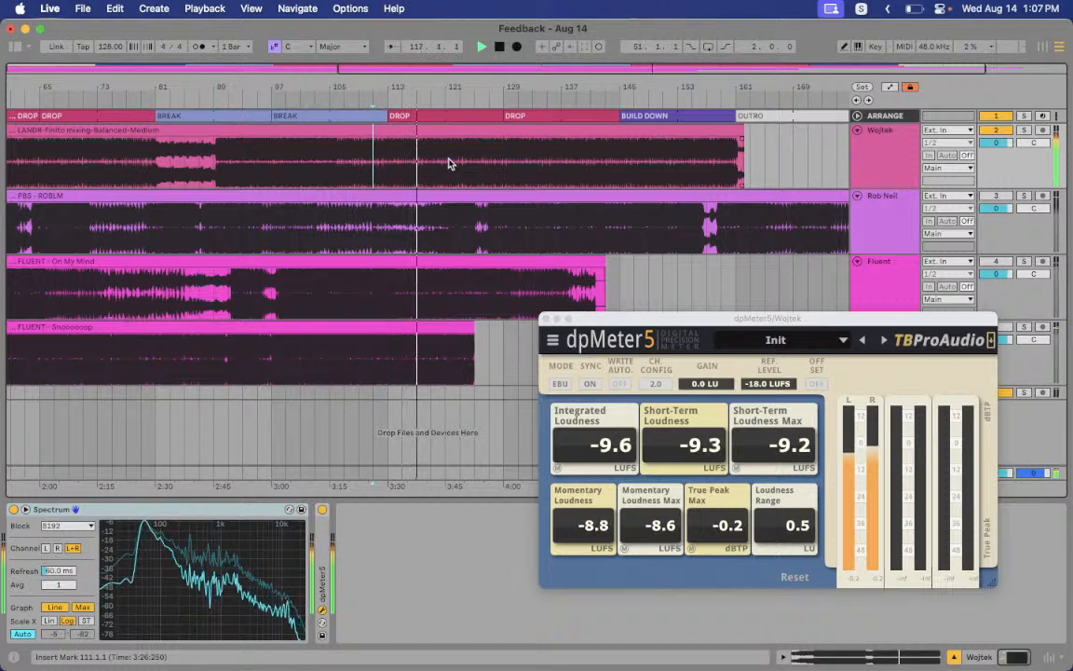
Audition bars 129, 137, 169 and the bar-161 outro, then close dpMeter5
click(508, 166)
click(562, 167)
key(space)
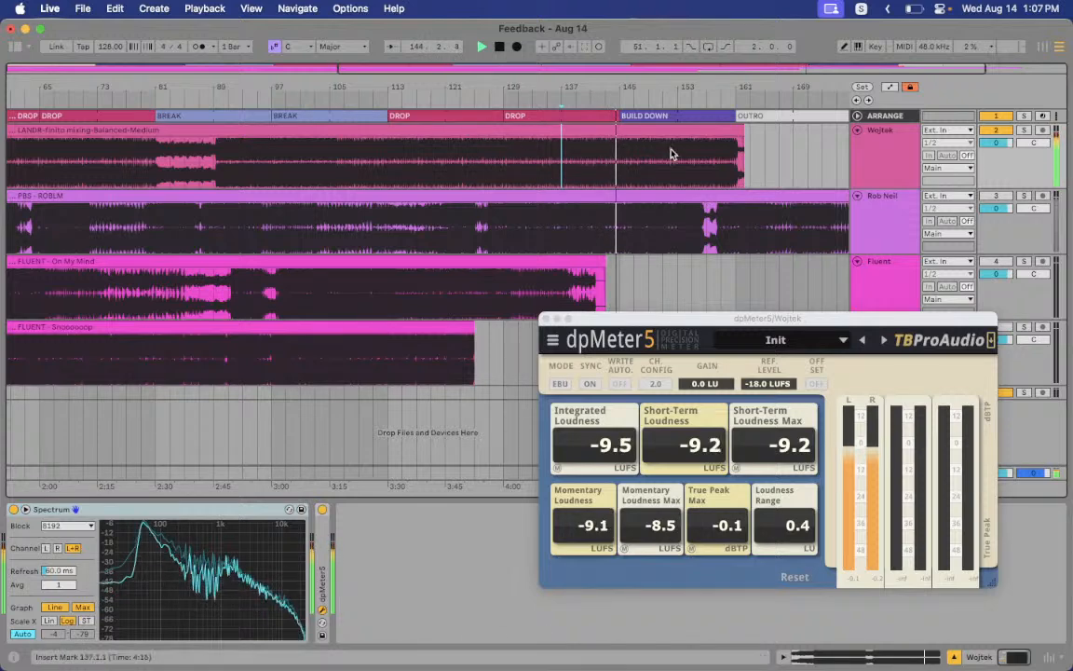
click(702, 160)
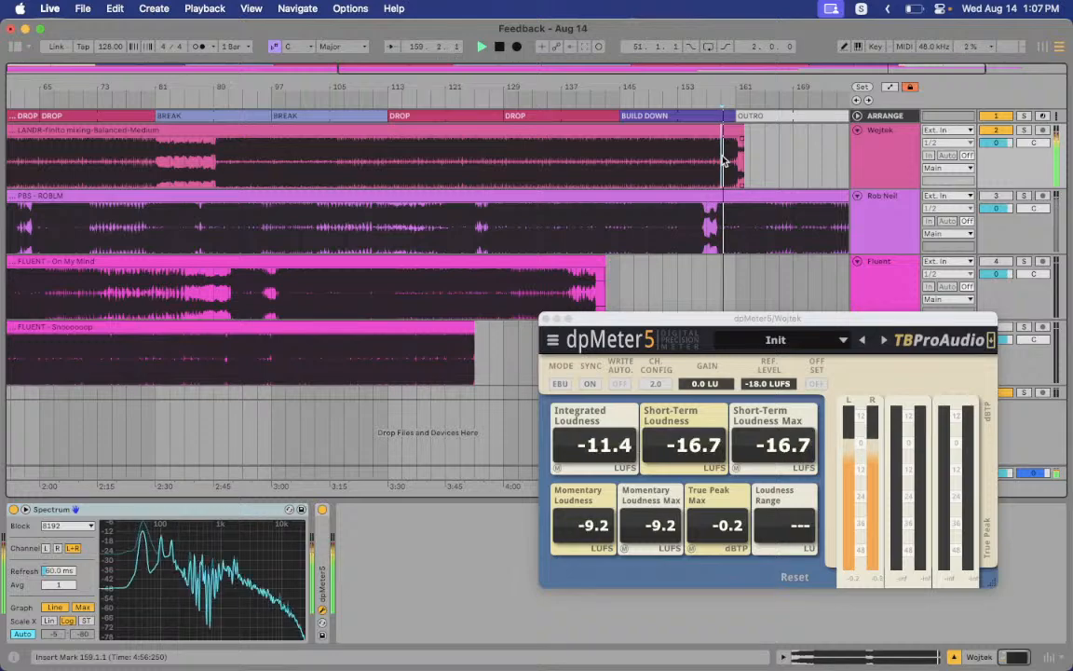
click(735, 157)
scroll(734, 156, left, 5)
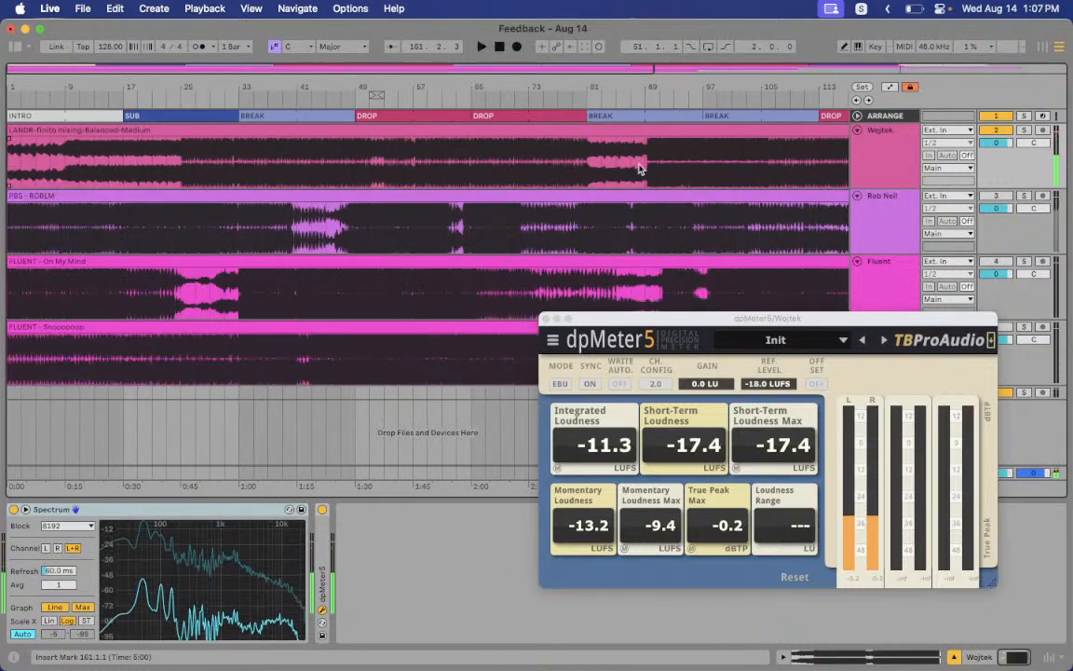
key(space)
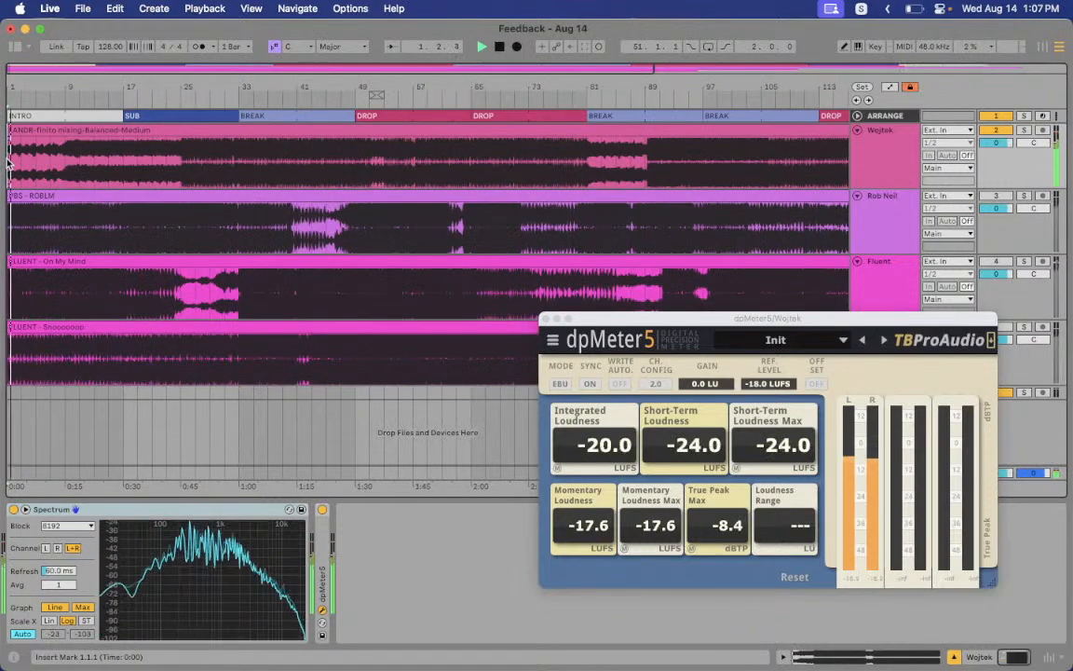
scroll(629, 189, right, 5)
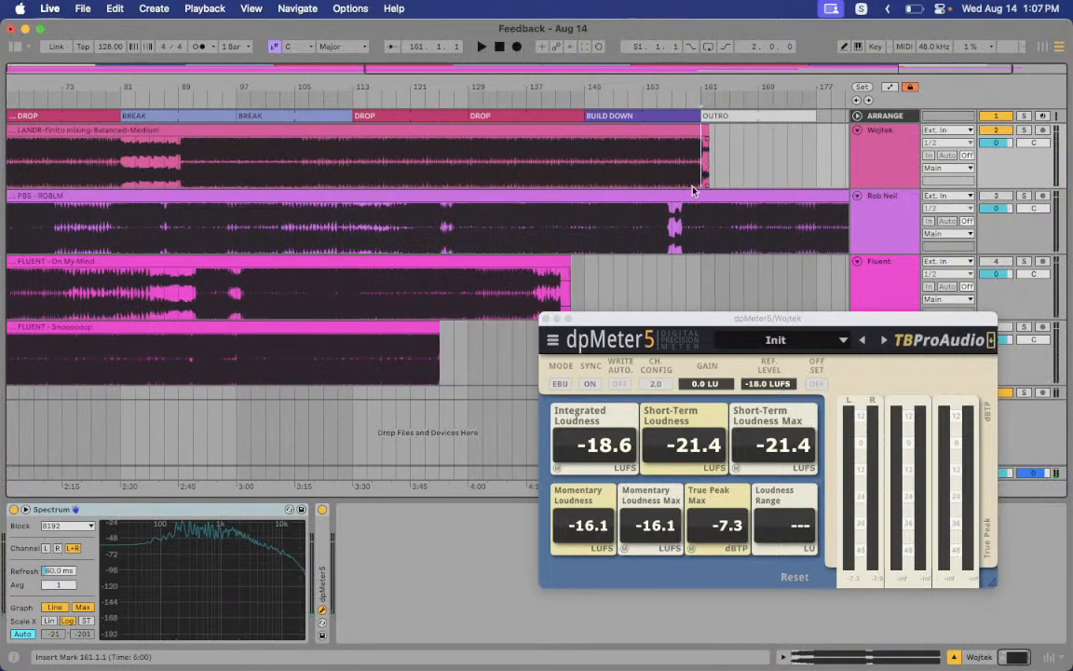
click(547, 318)
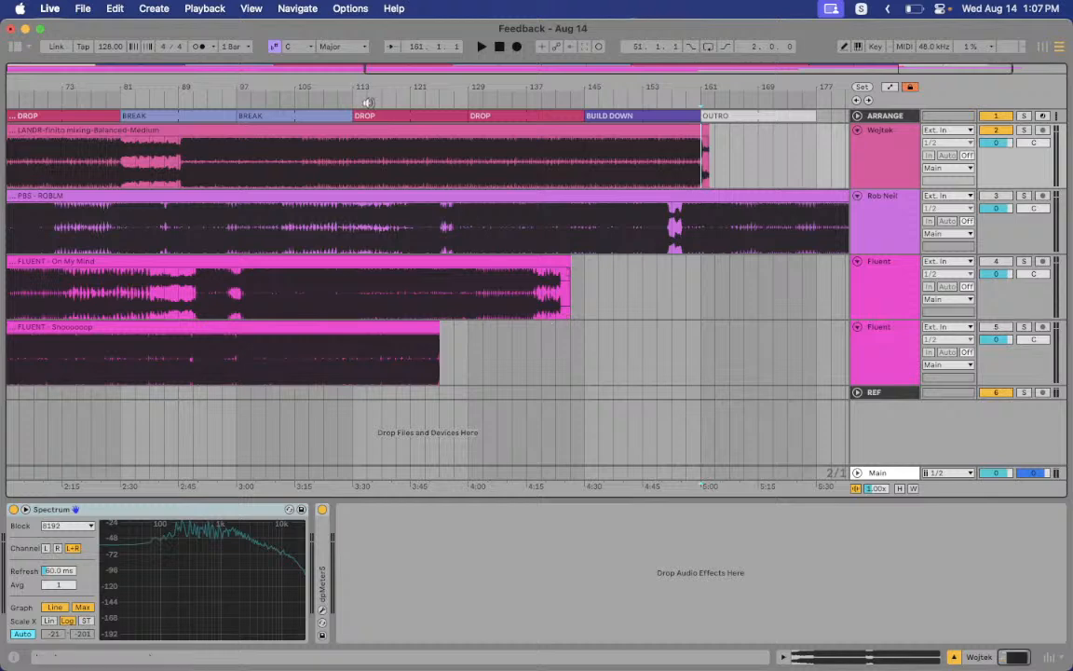
Play Wojtek briefly from bar 35 and stop
scroll(296, 142, left, 10)
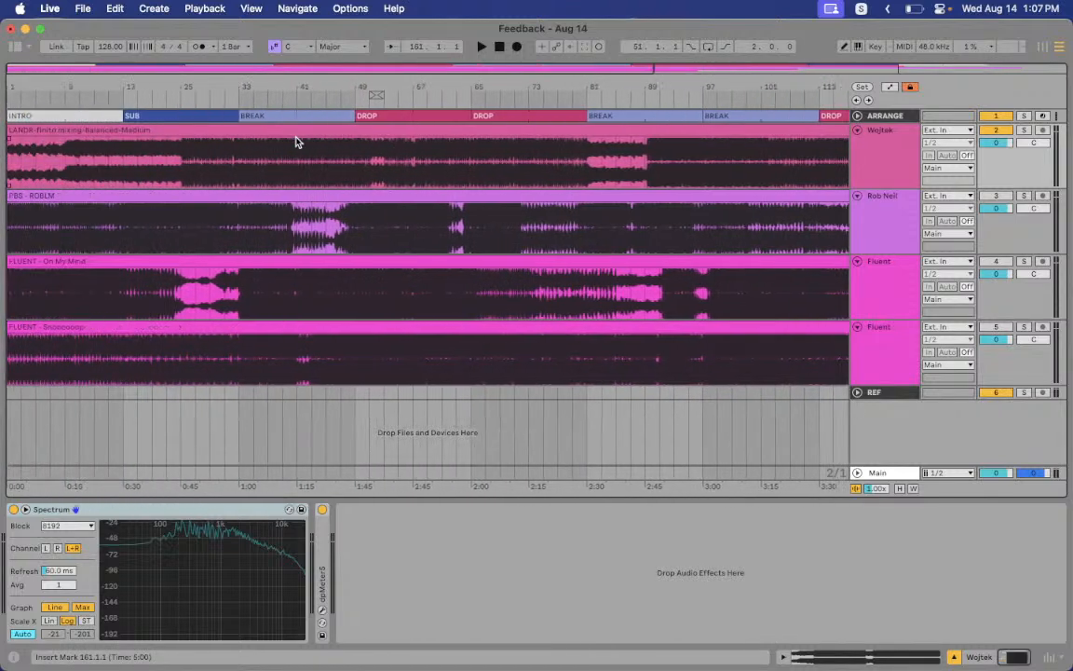
click(247, 167)
key(space)
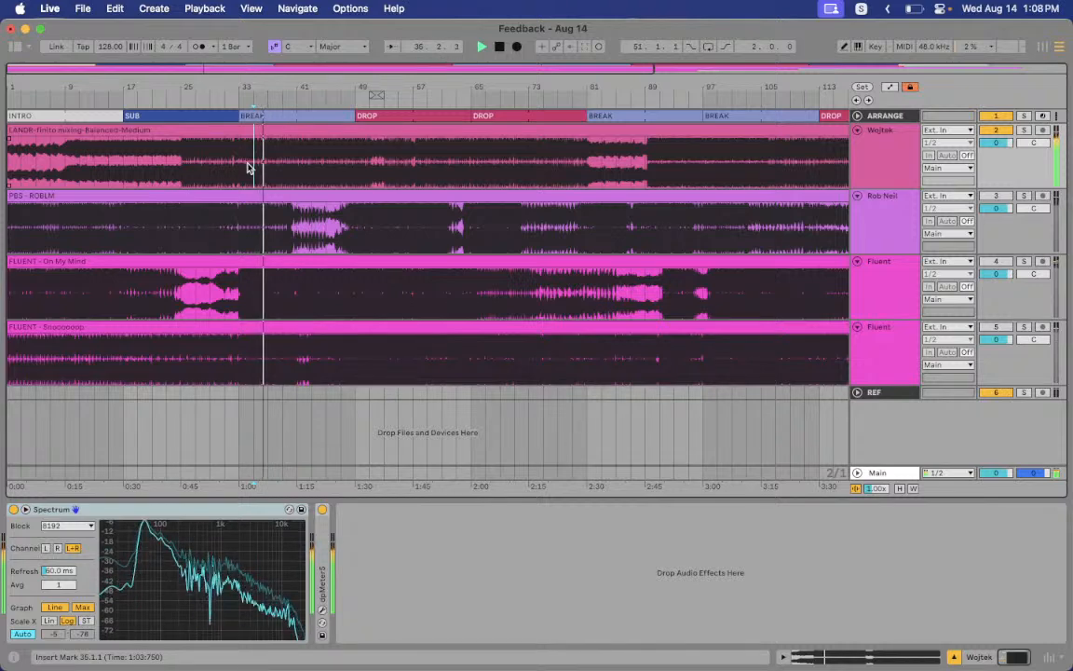
key(space)
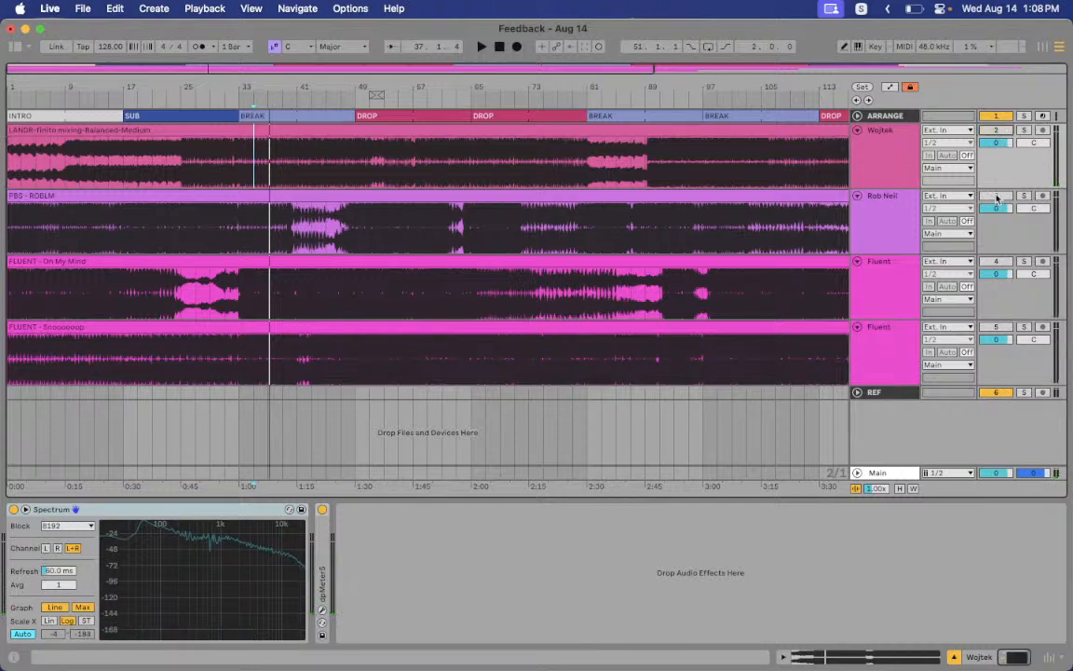
key(super+Tab)
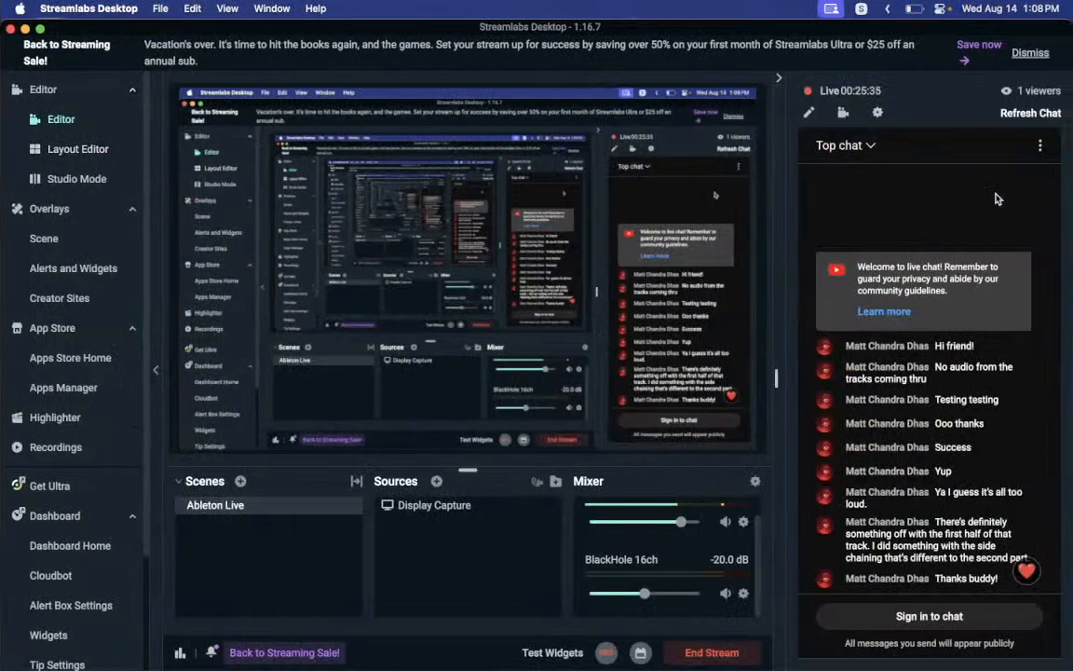
key(super+Tab)
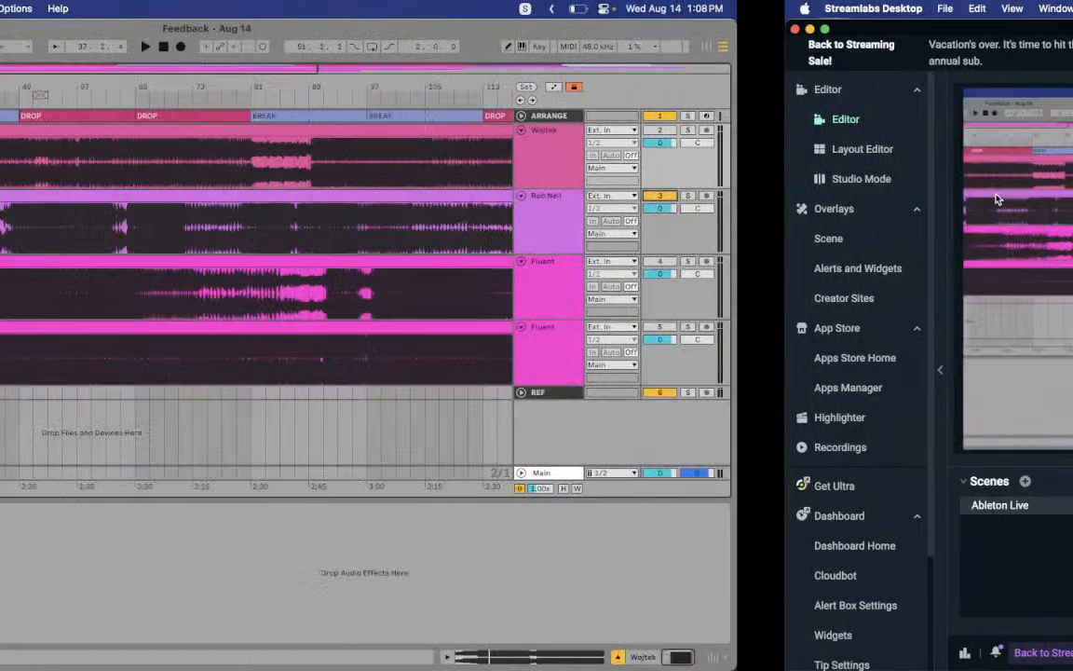
click(203, 195)
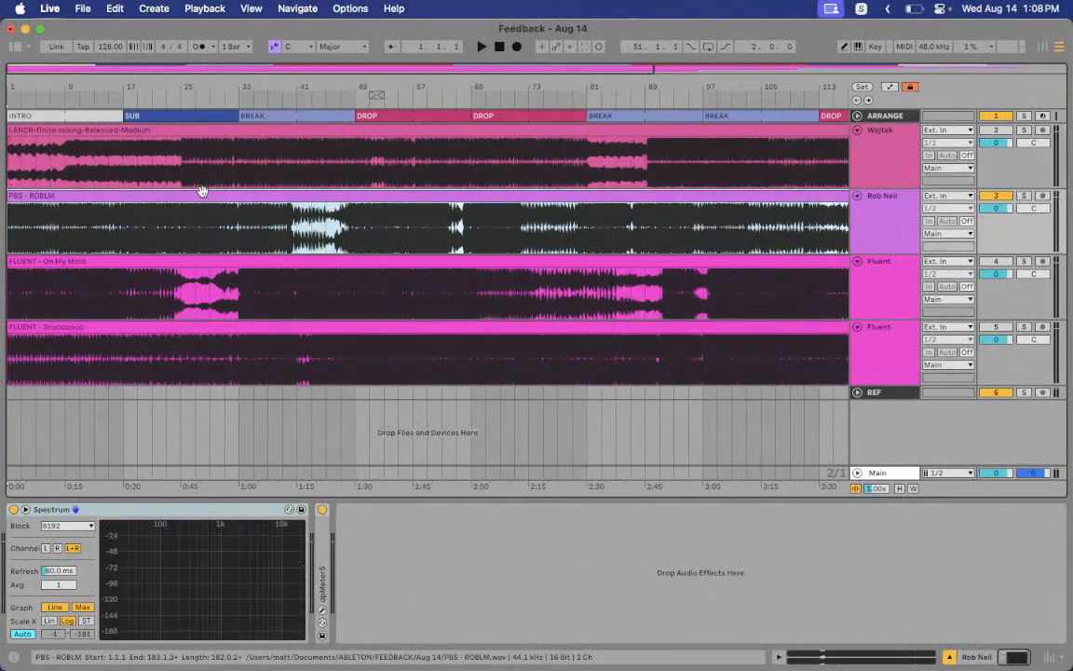
Play PBS - ROBLM from the start and open its dpMeter5 plugin window
key(space)
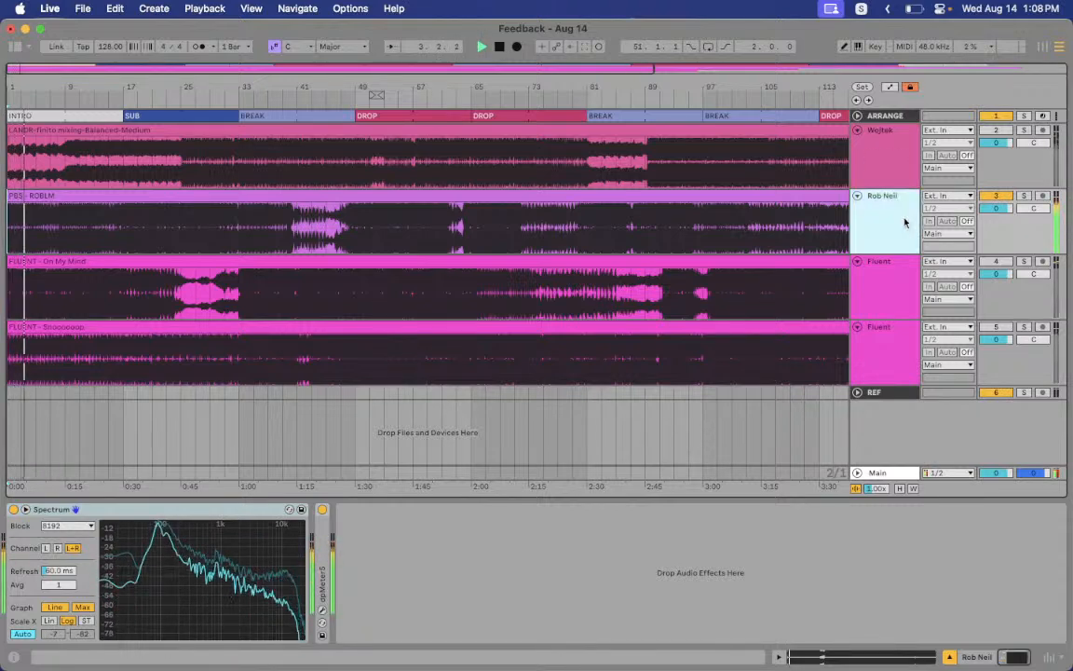
click(323, 613)
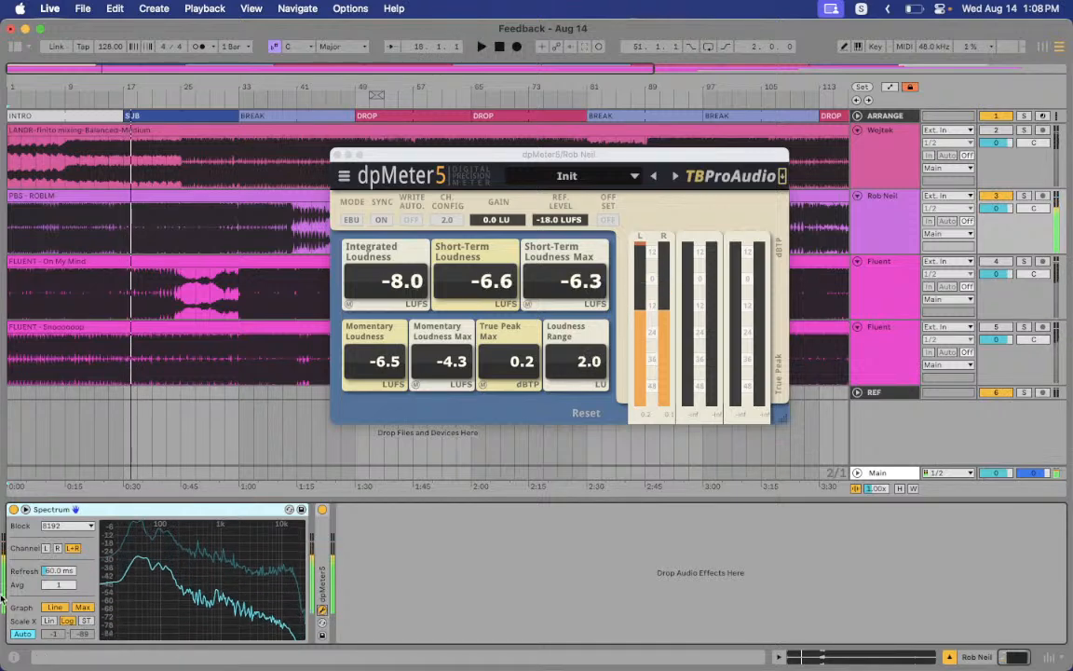
Play PBS - ROBLM from an earlier point, then jump to bar 17 (0:30)
click(62, 243)
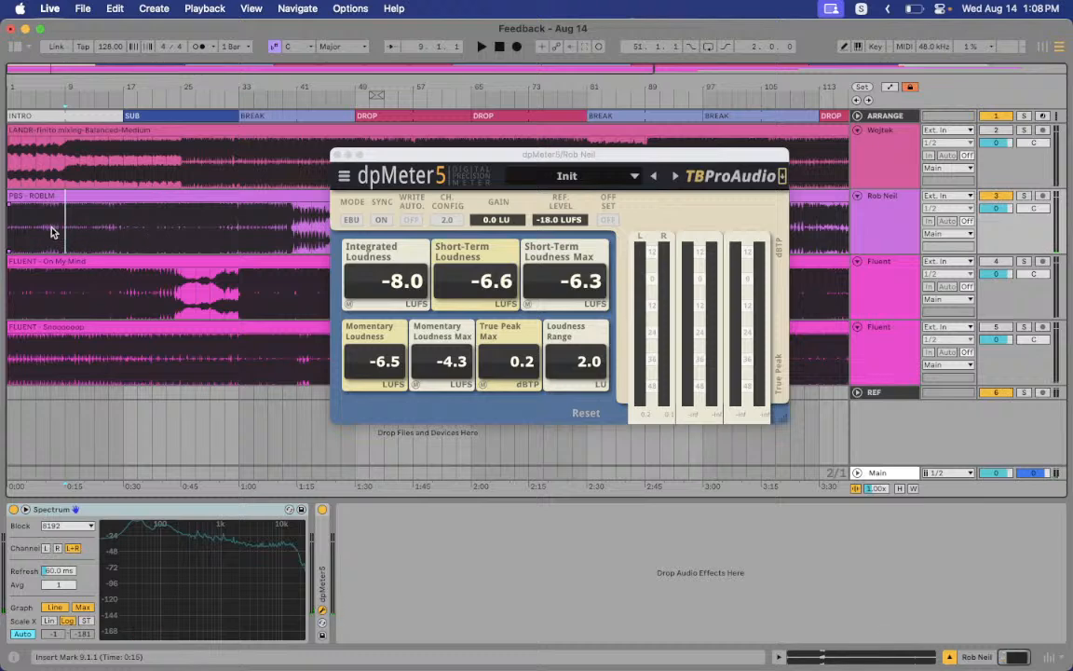
key(space)
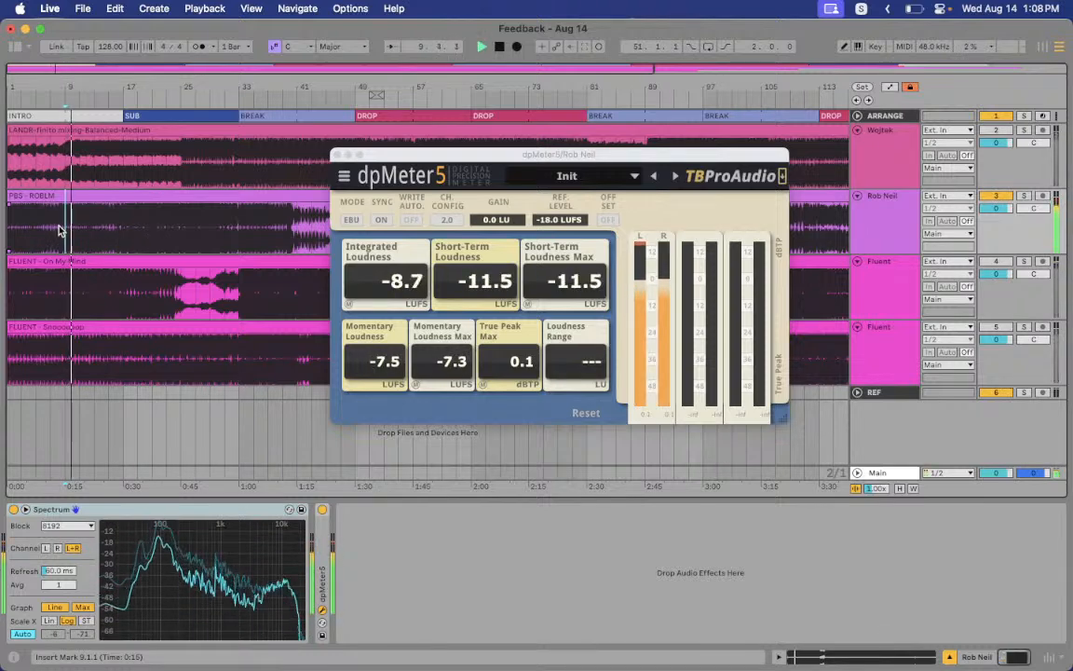
click(122, 234)
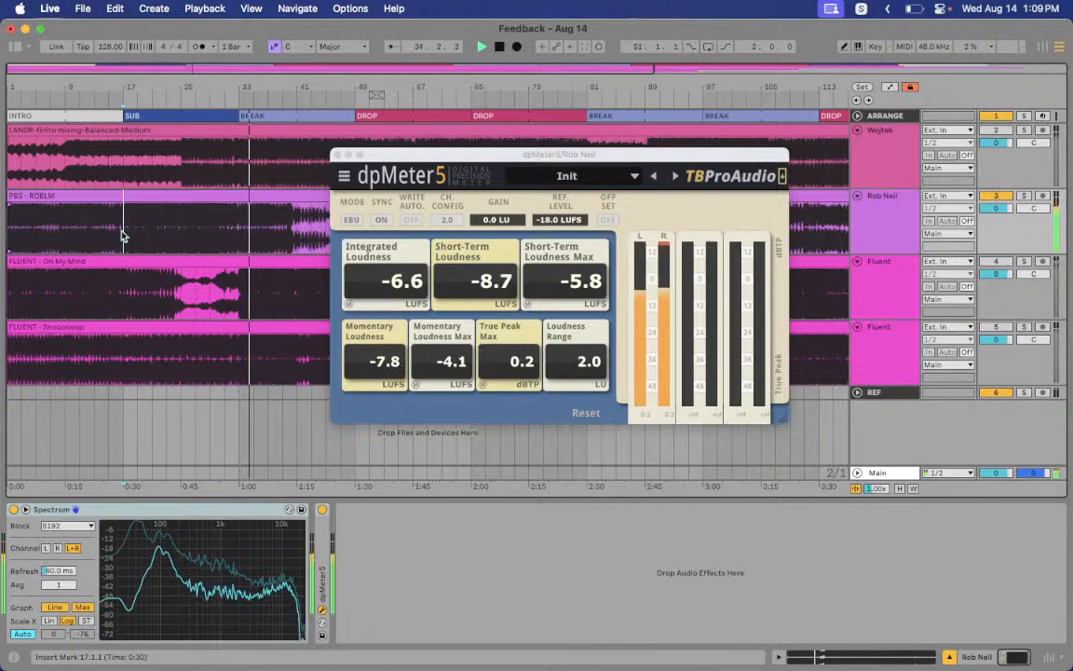
Close the dpMeter window and play bars 33–41 of the second track
click(338, 156)
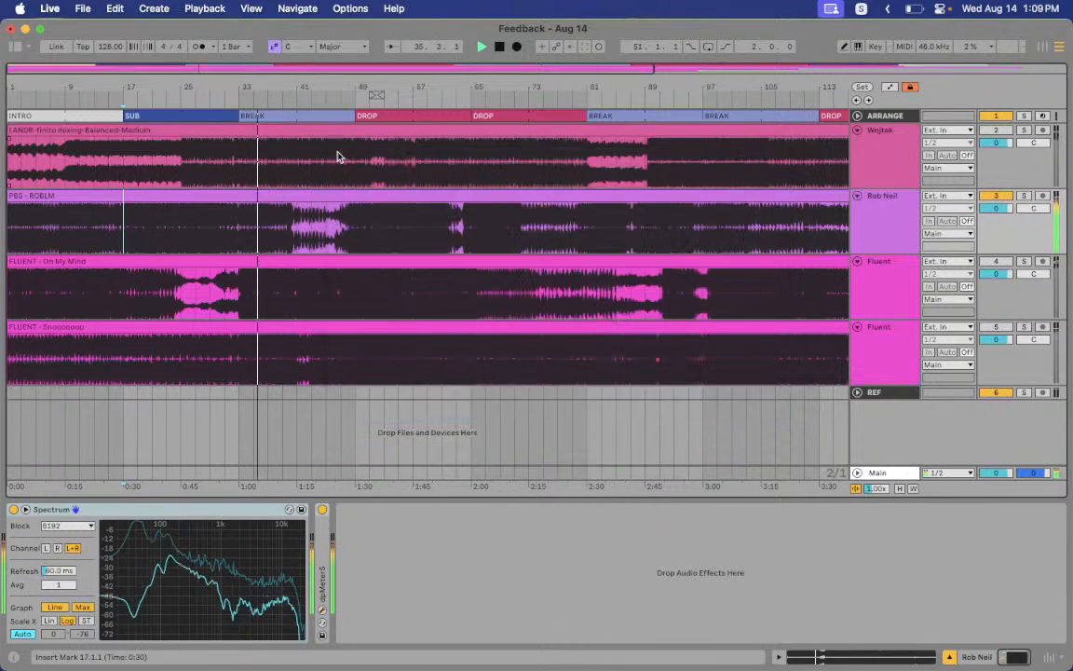
drag(240, 238, 297, 235)
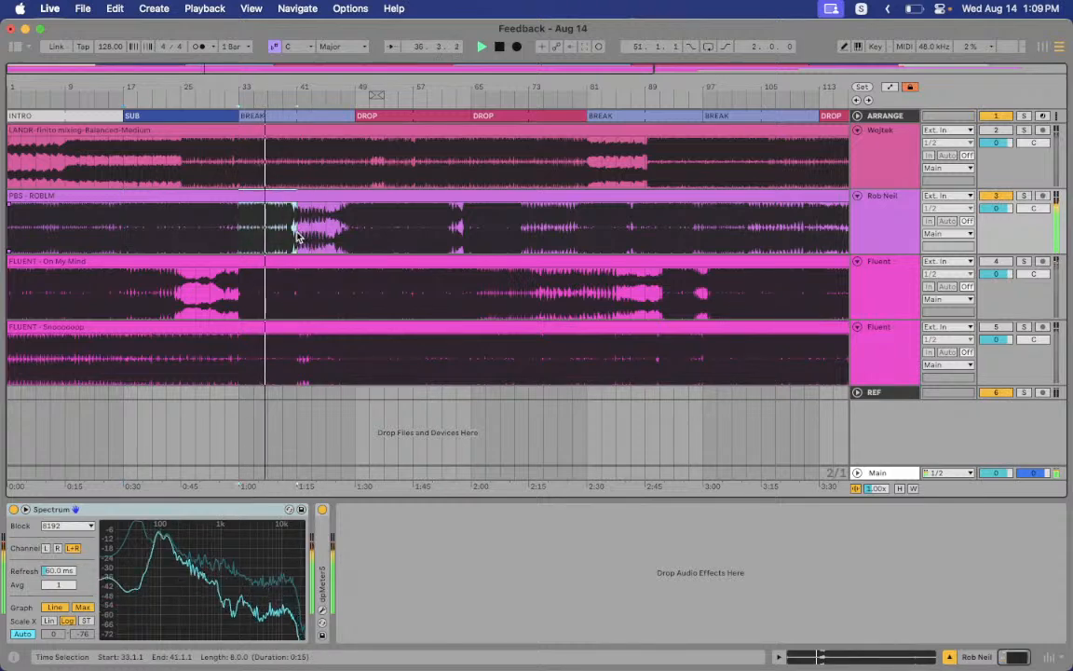
click(236, 224)
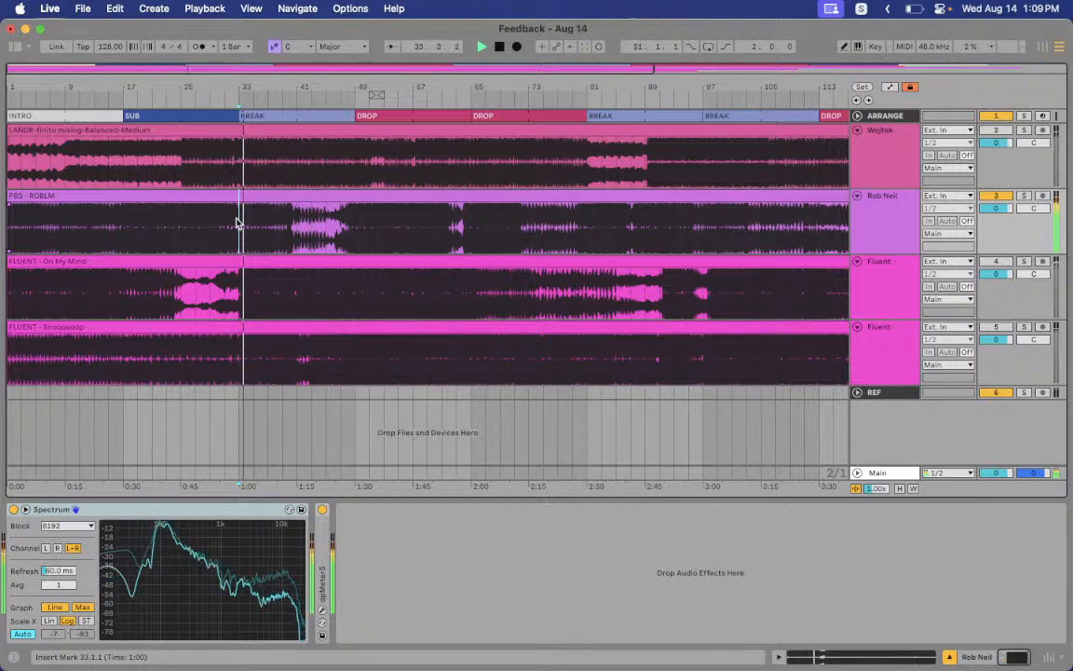
drag(238, 224, 291, 219)
key(space)
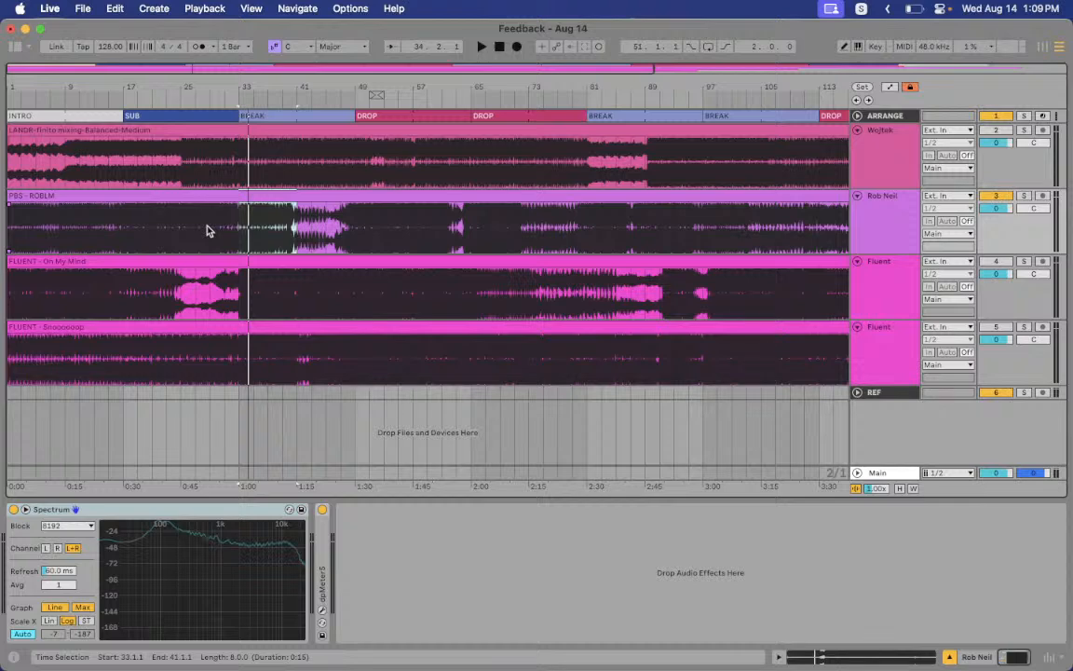
Listen from bar 39, reselect bars 33–41, stop at bar 25 and show the device browser
click(278, 236)
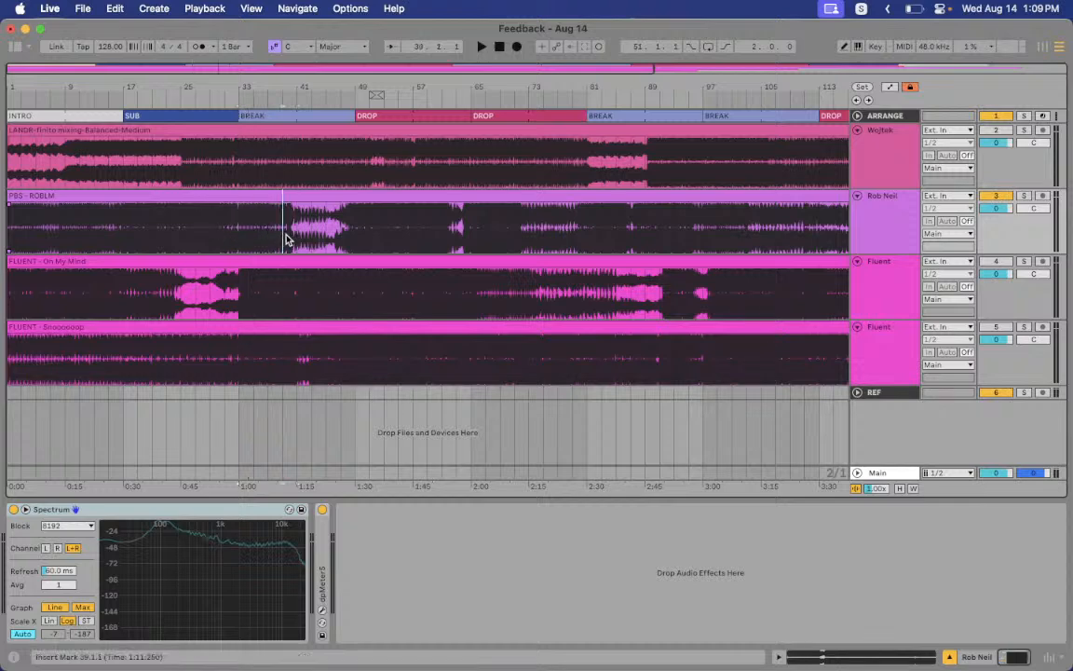
key(space)
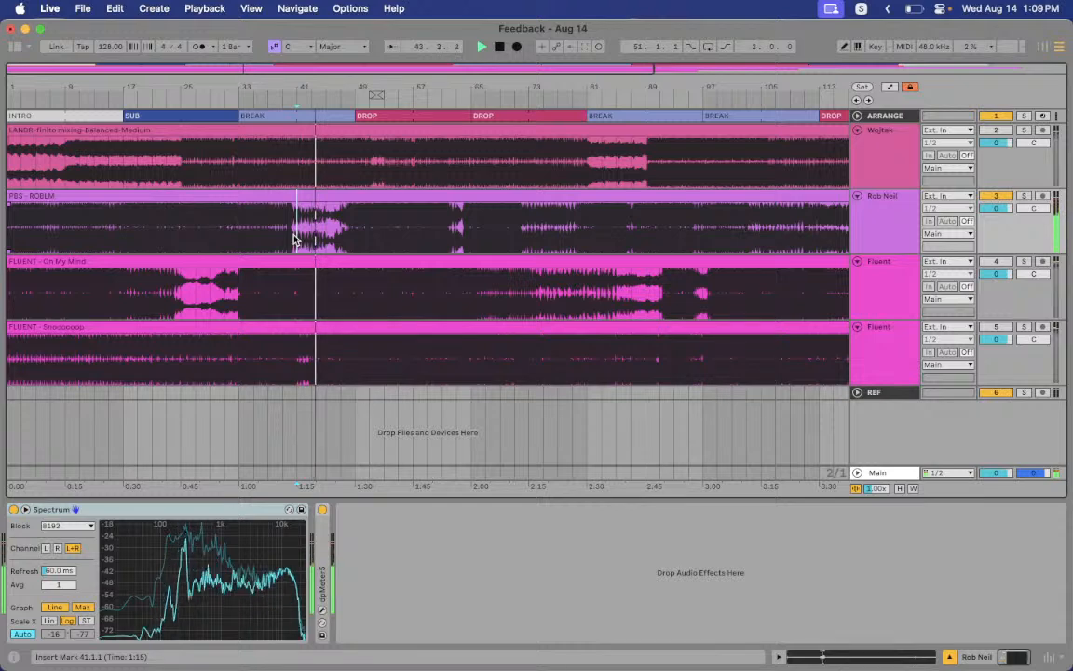
click(242, 228)
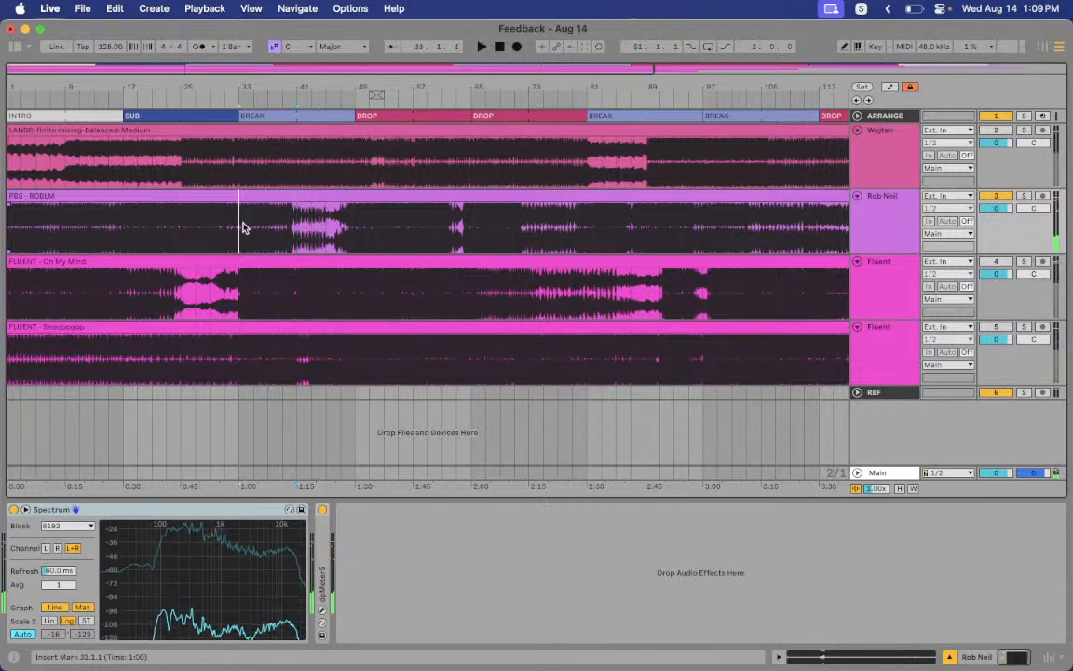
drag(243, 229, 291, 231)
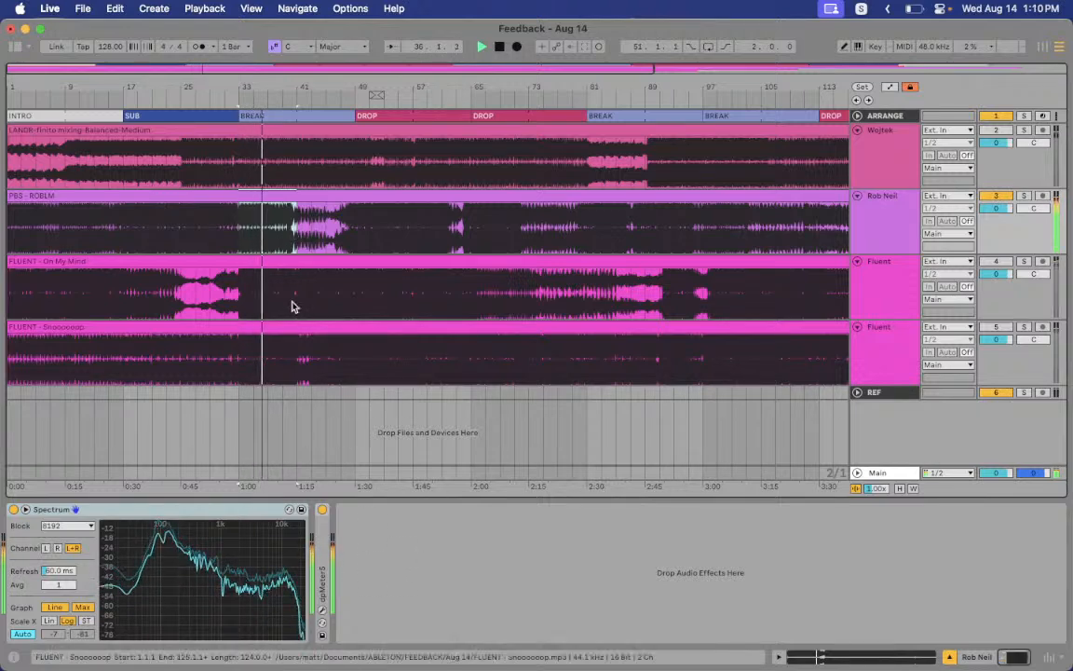
click(185, 234)
key(space)
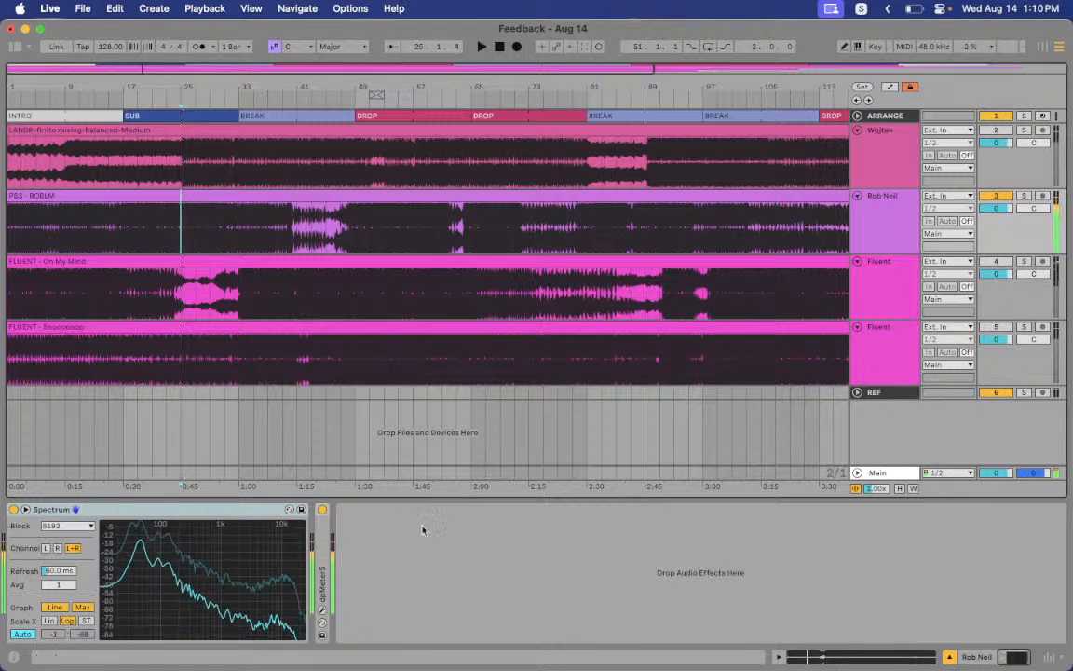
key(super+alt+b)
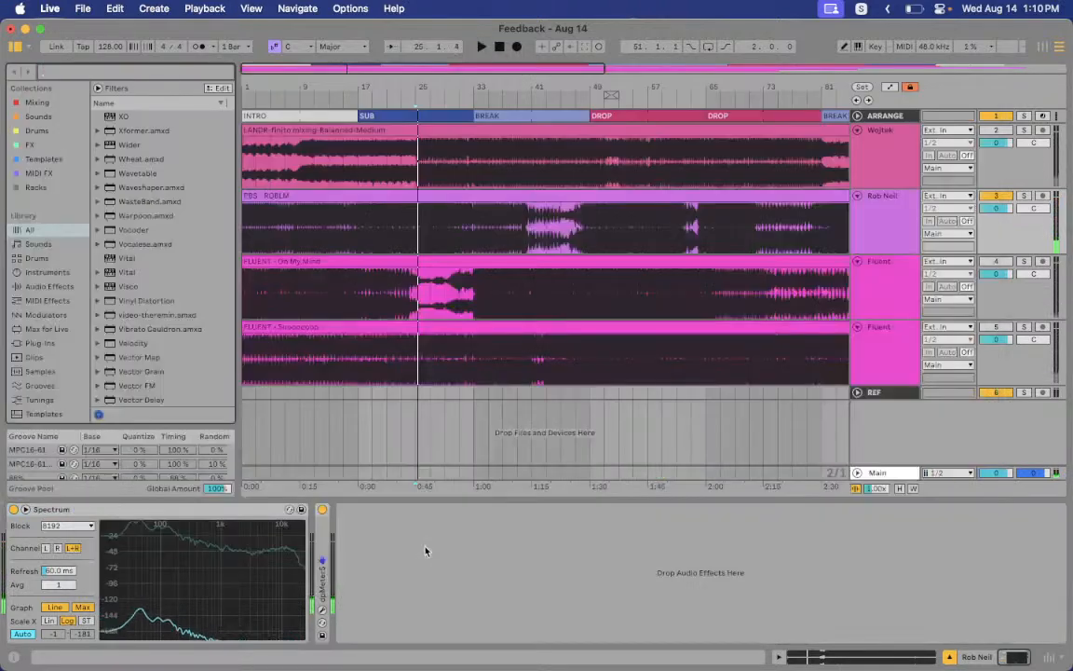
Add EQ Eight to the second track and play from bar 25 with the EQ bypassed
text(eq eight)
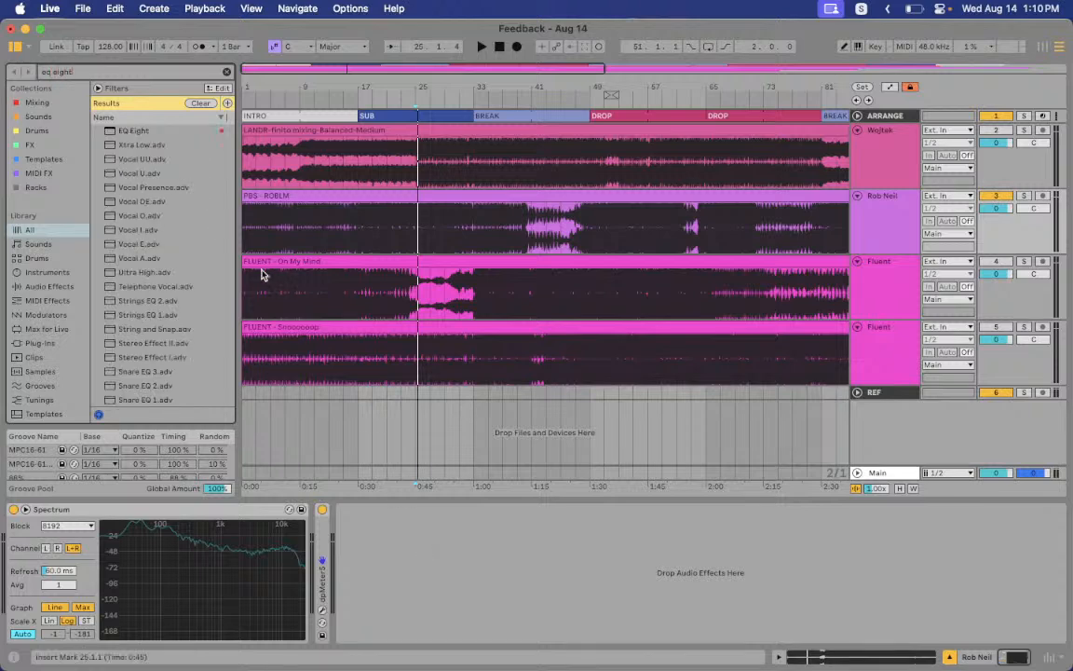
drag(136, 131, 452, 532)
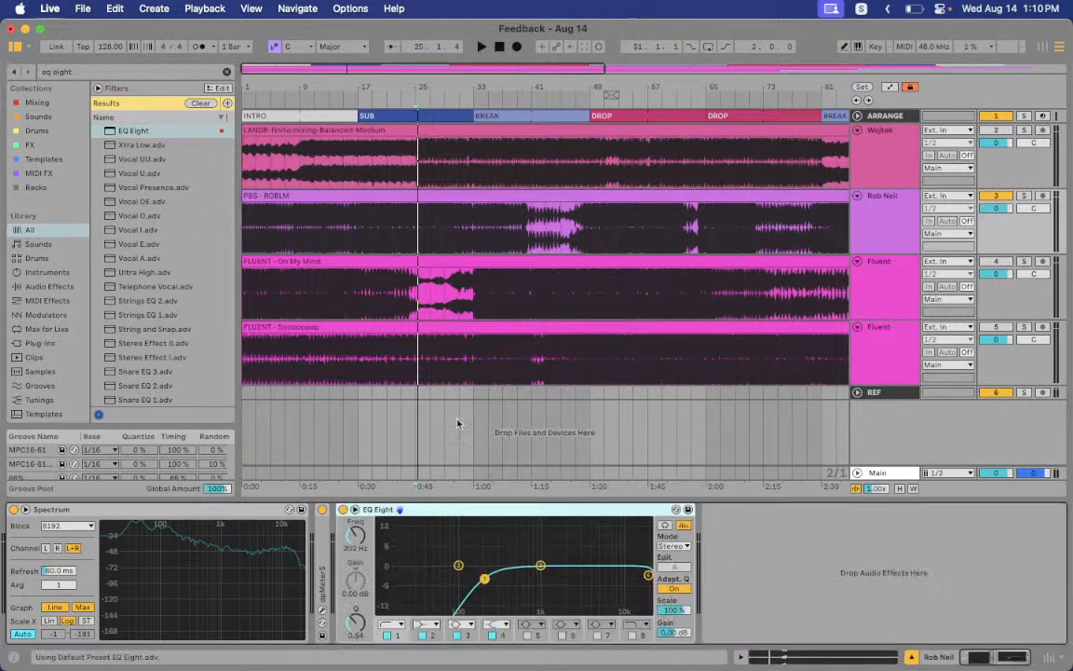
click(372, 236)
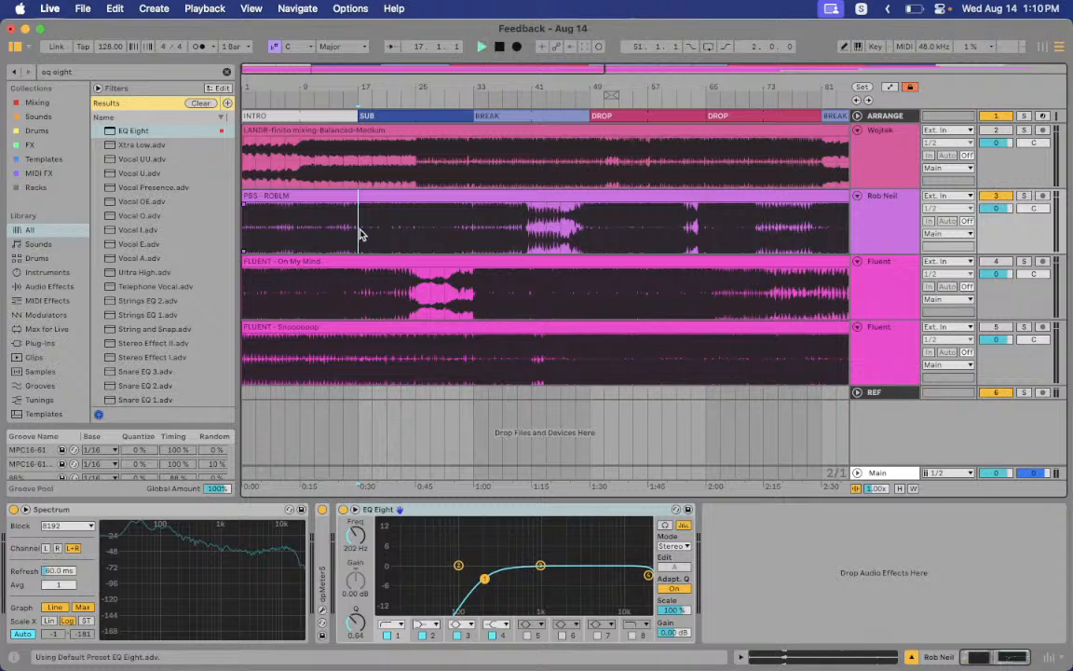
key(space)
click(415, 231)
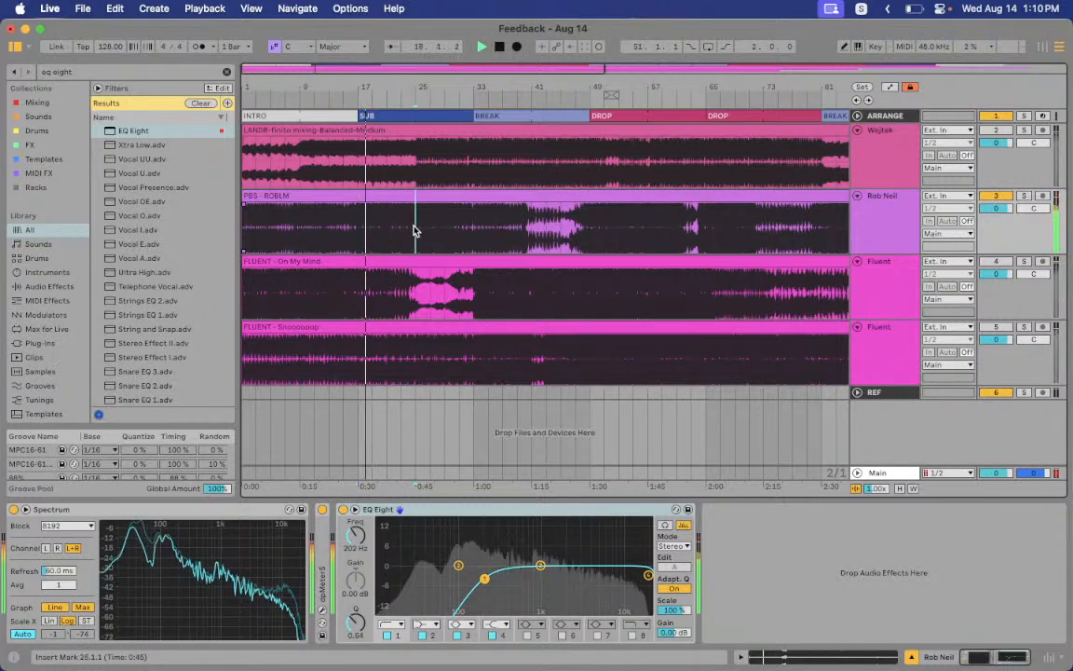
key(0)
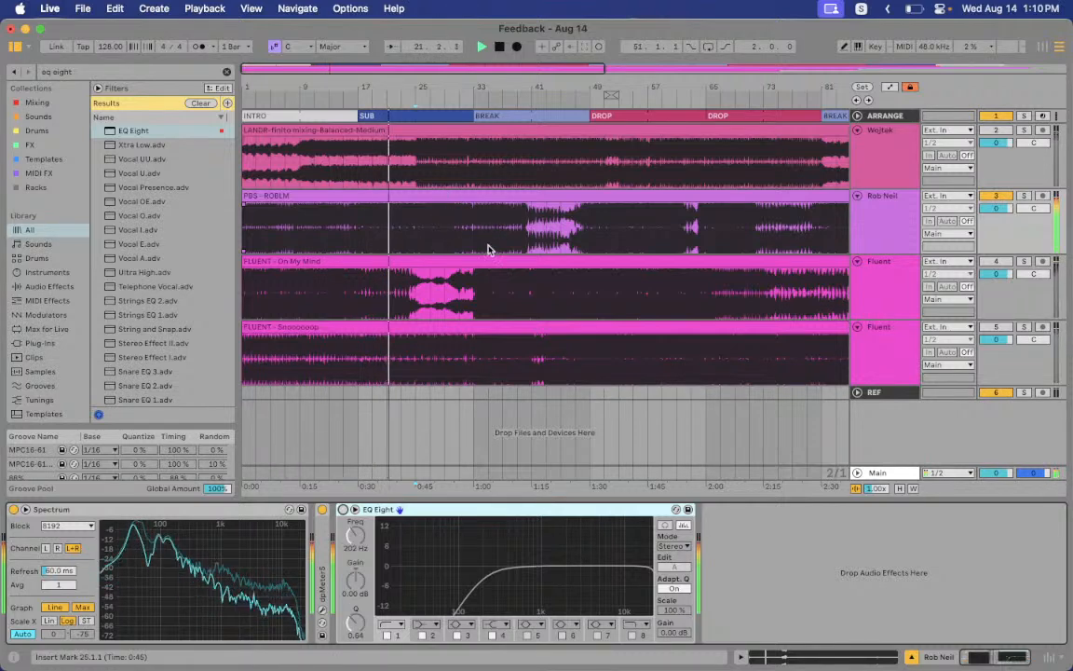
Re-enable the EQ, set the low cut to 198 Hz with a steeper slope, compare, then delete it
click(343, 510)
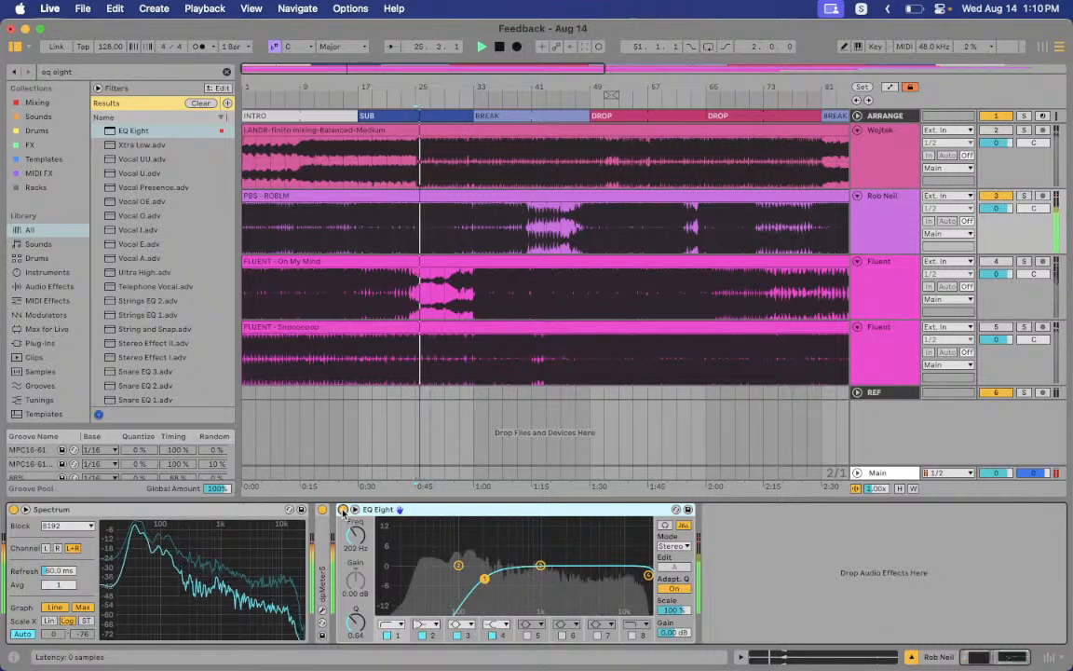
drag(487, 579, 484, 570)
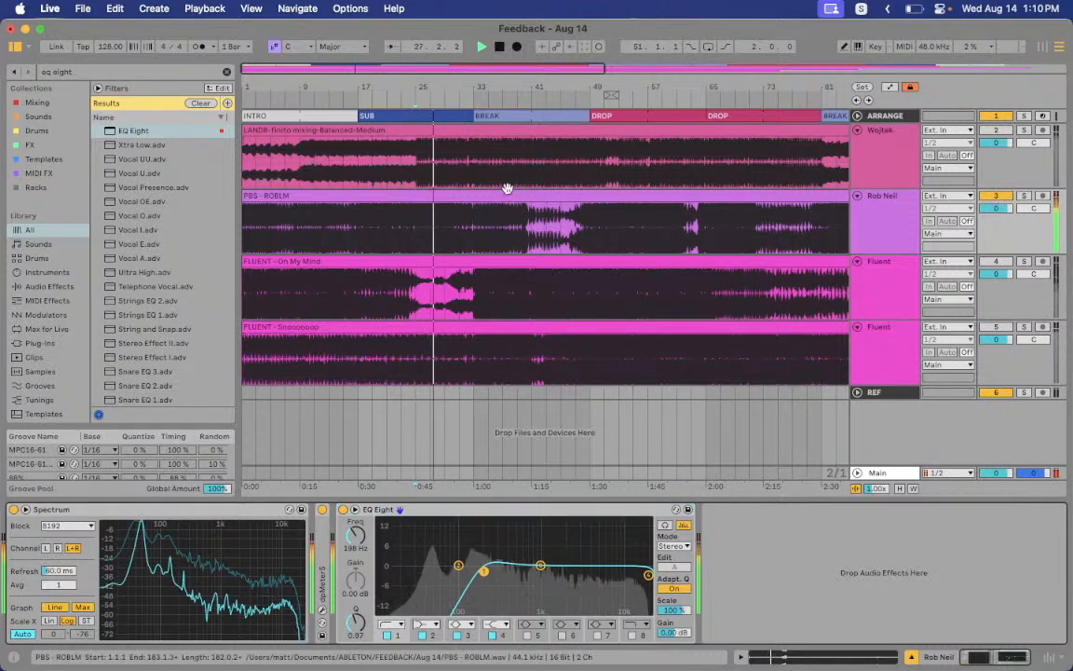
click(527, 103)
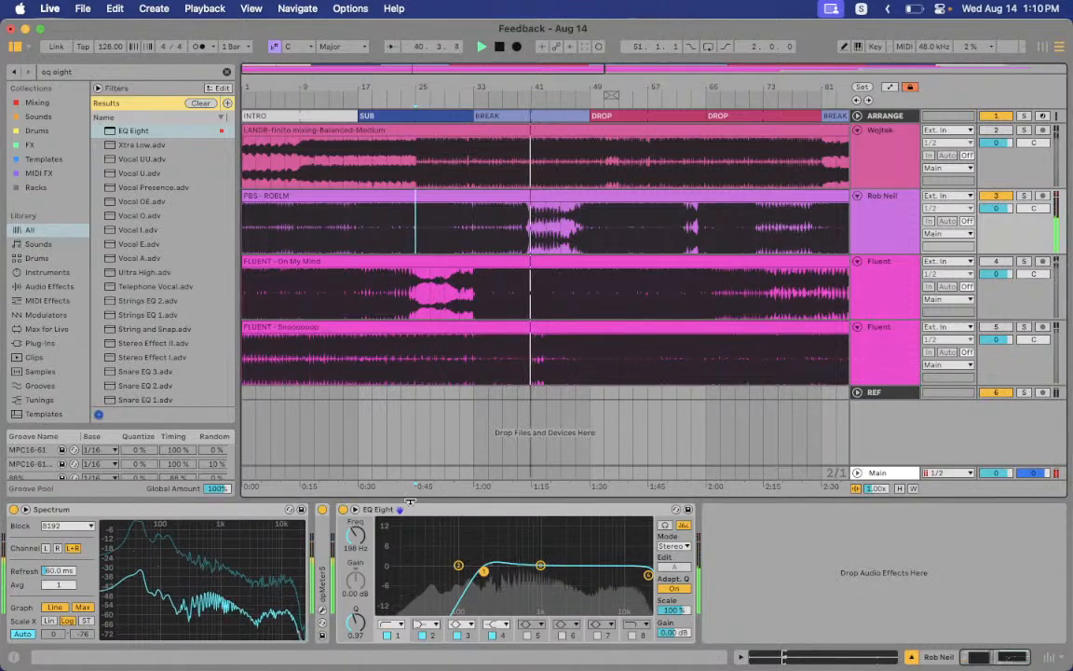
click(343, 510)
click(463, 511)
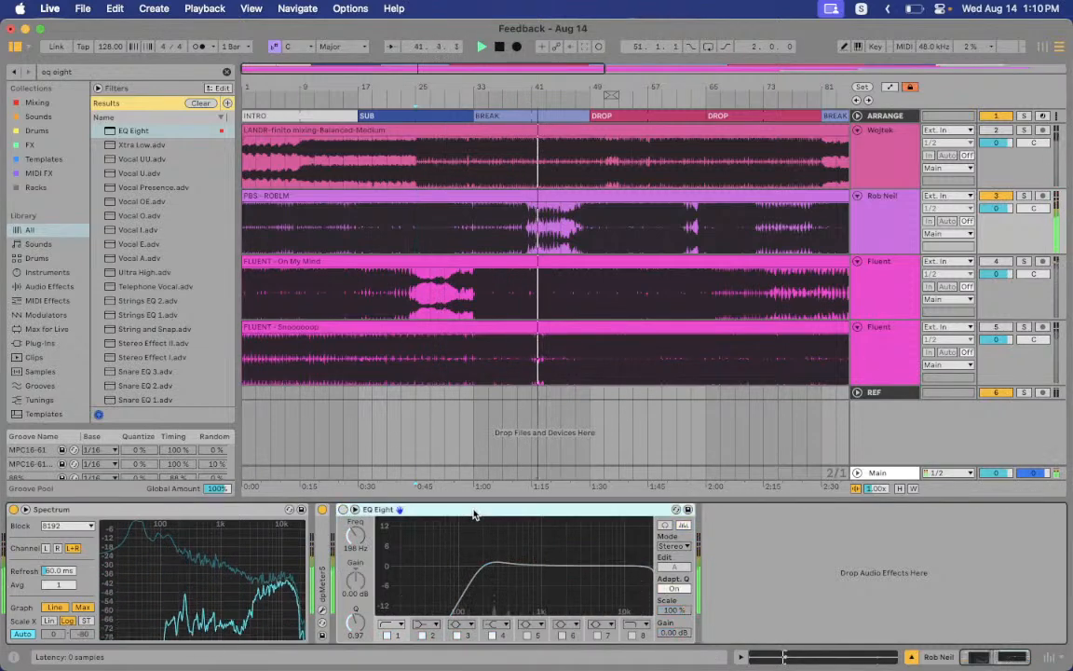
key(Delete)
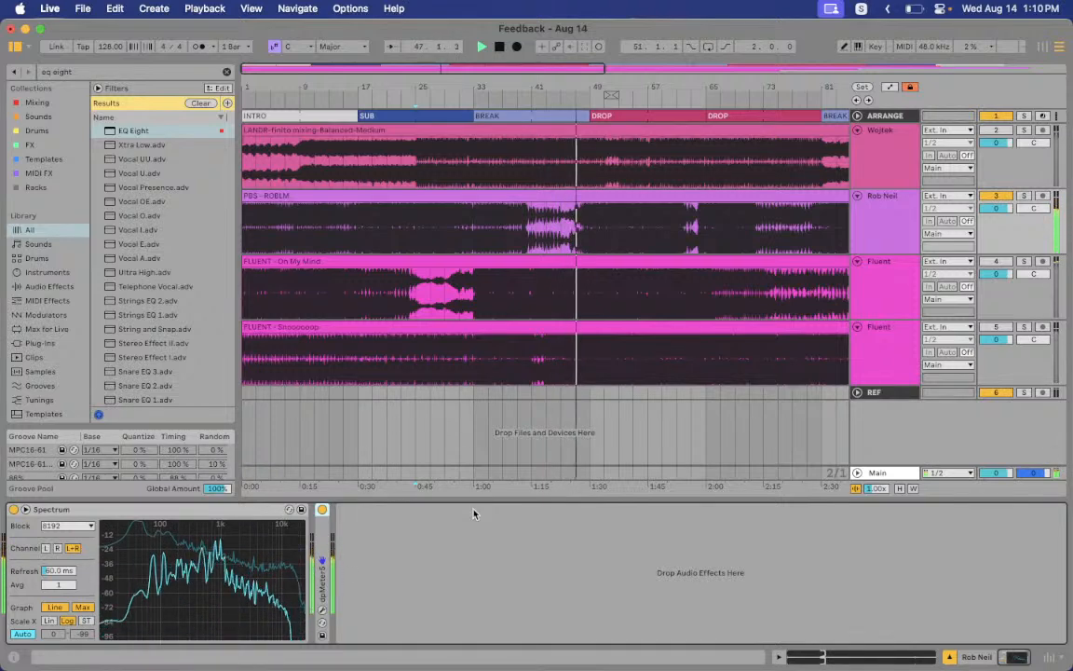
click(566, 226)
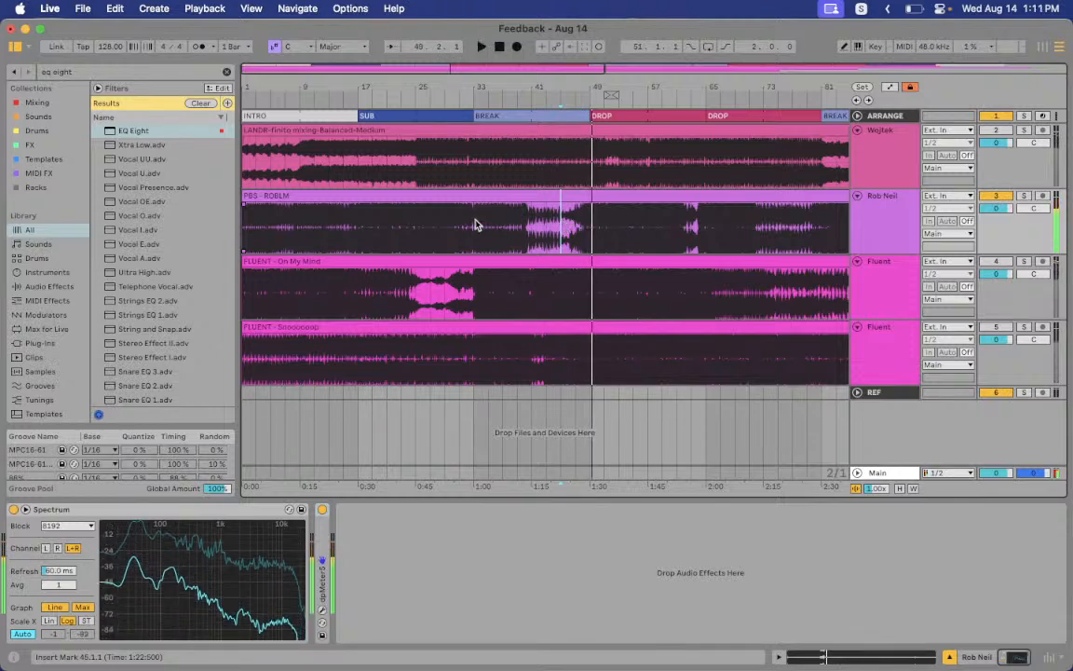
drag(526, 222, 528, 222)
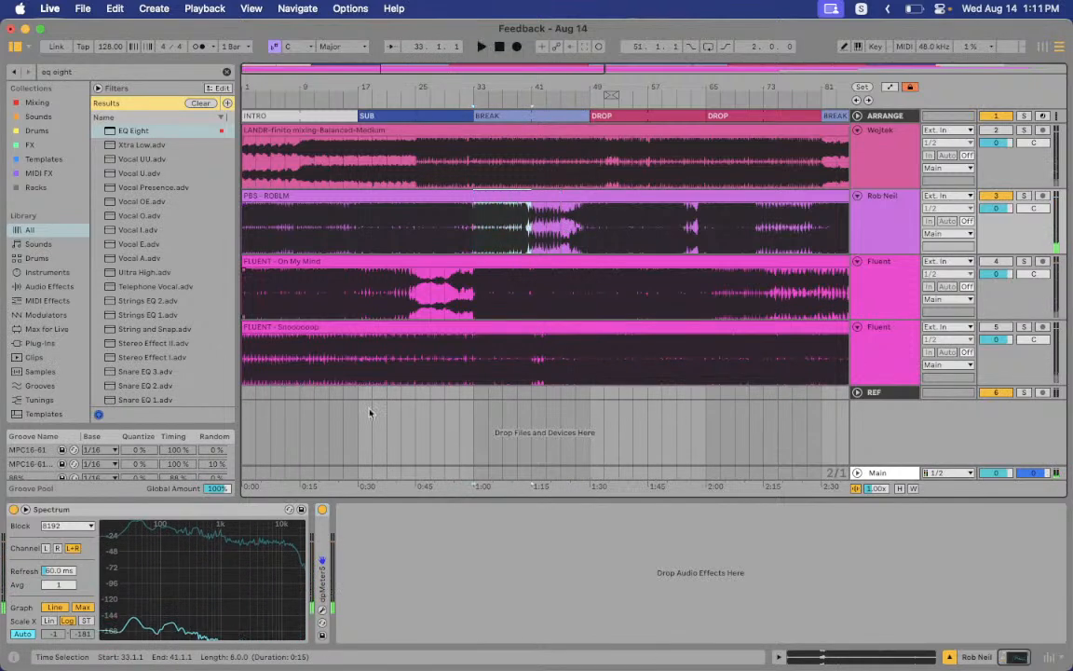
click(588, 230)
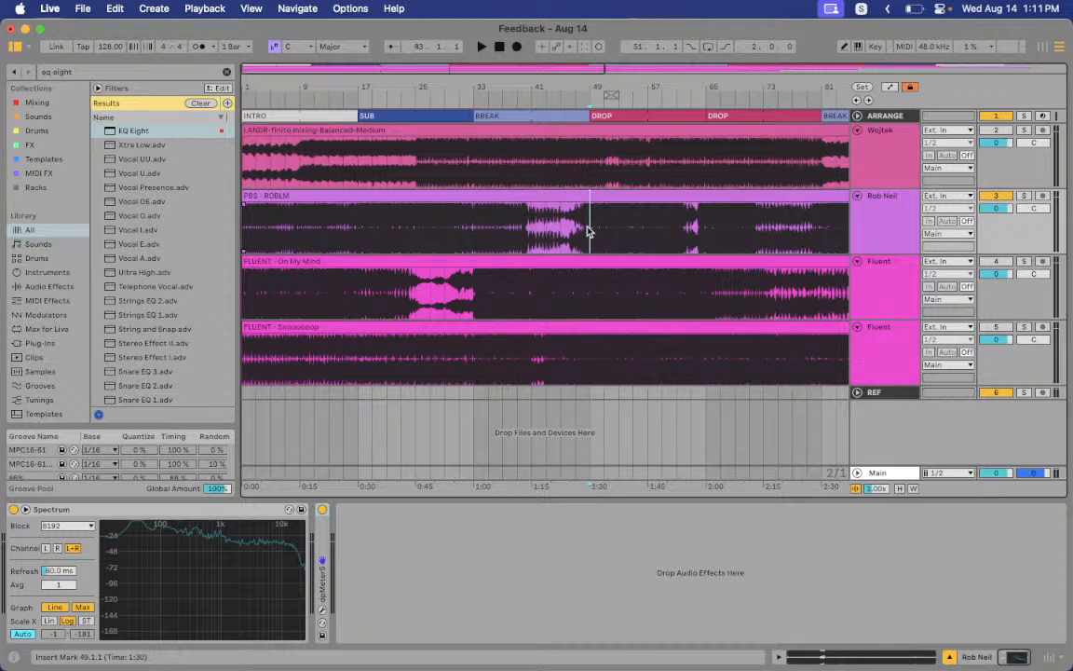
key(space)
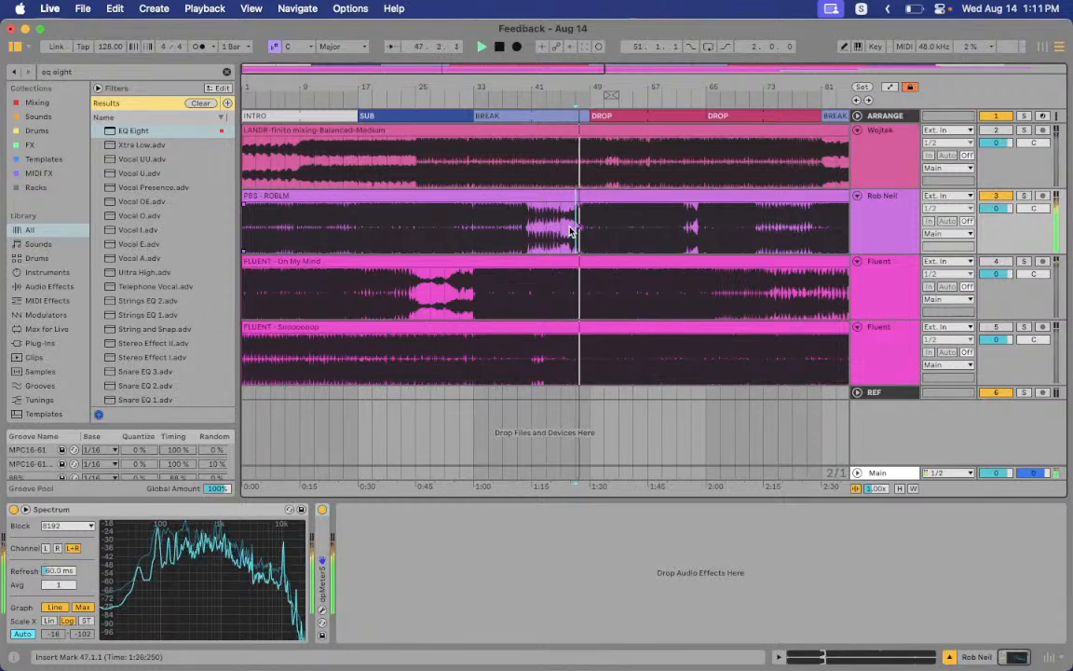
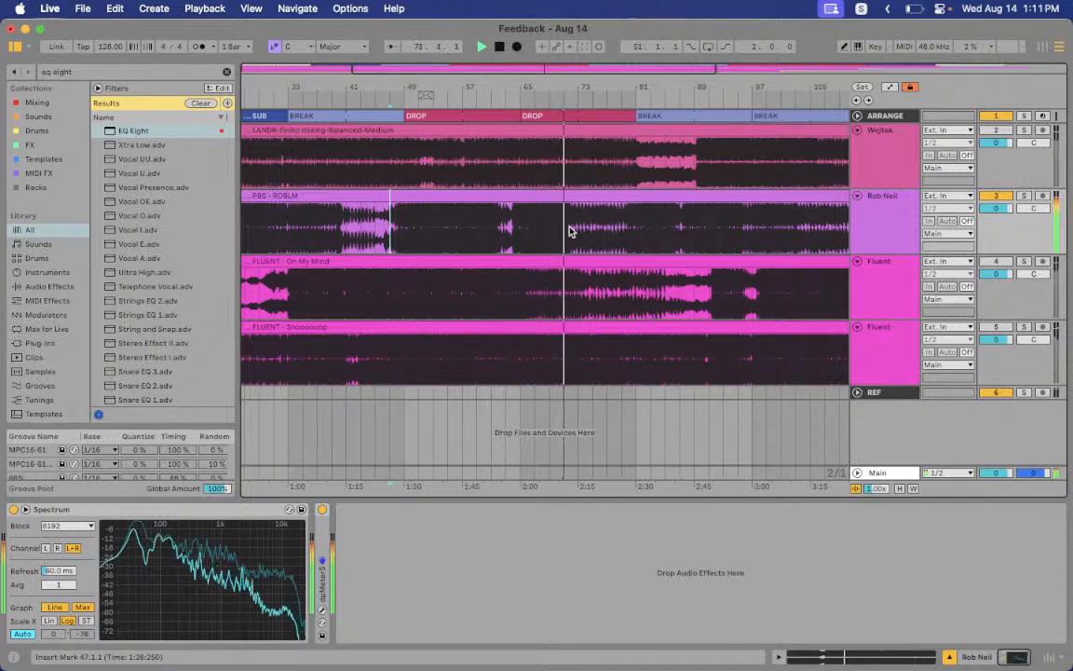
Audition the arrangement from bars 77, 63, 79 and 77 again, then stop playback
scroll(568, 230, right, 5)
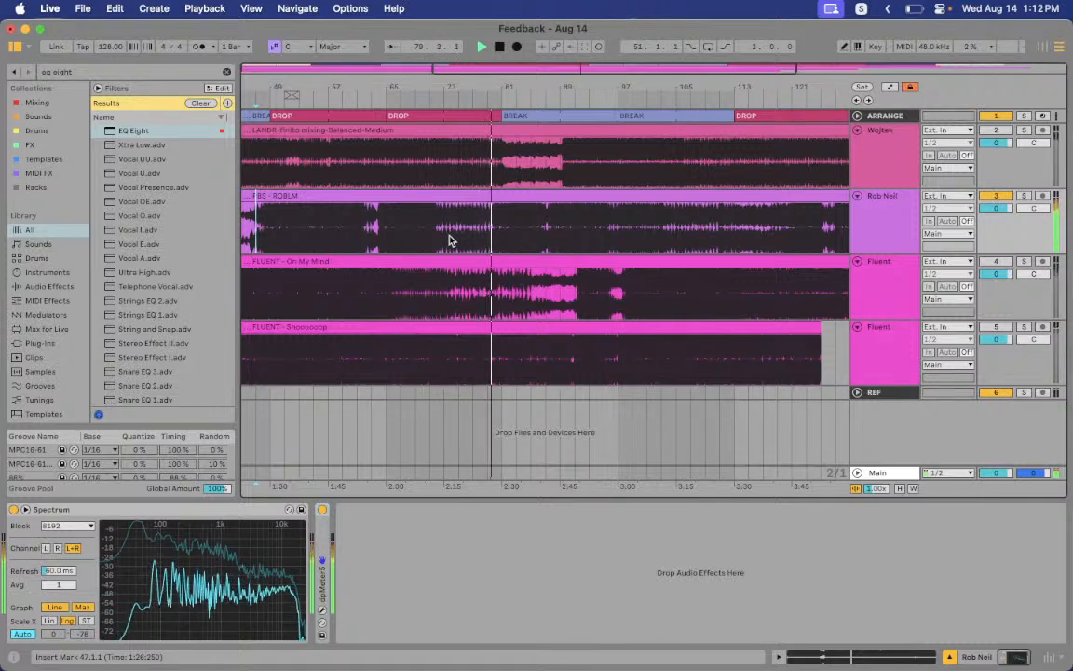
click(449, 240)
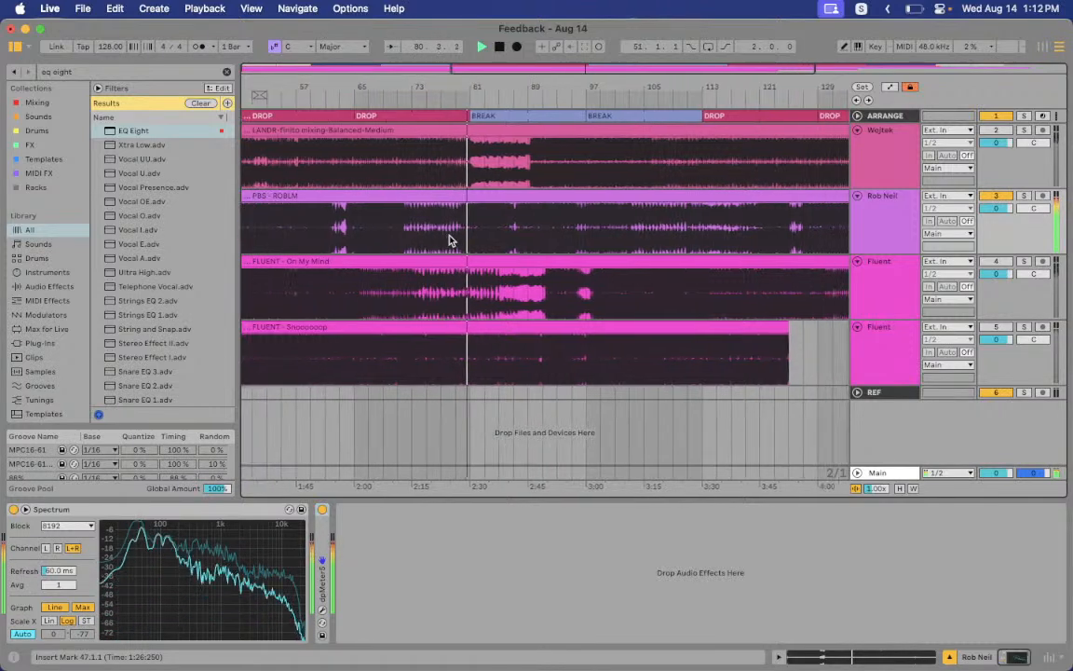
key(space)
click(337, 231)
key(space)
key(space)
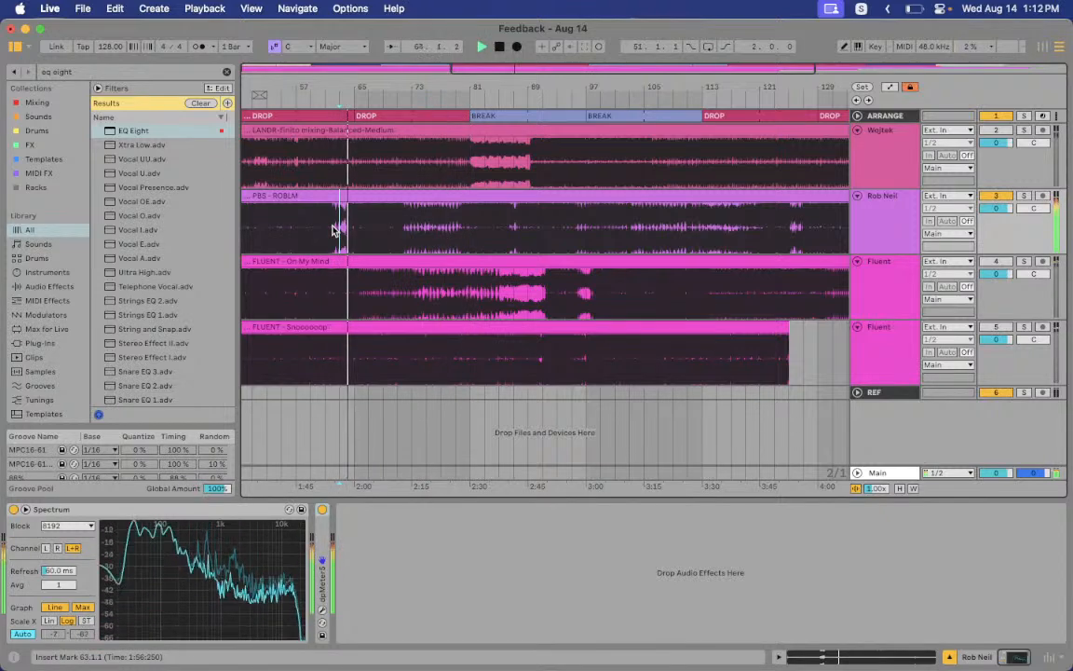
scroll(418, 231, left, 1)
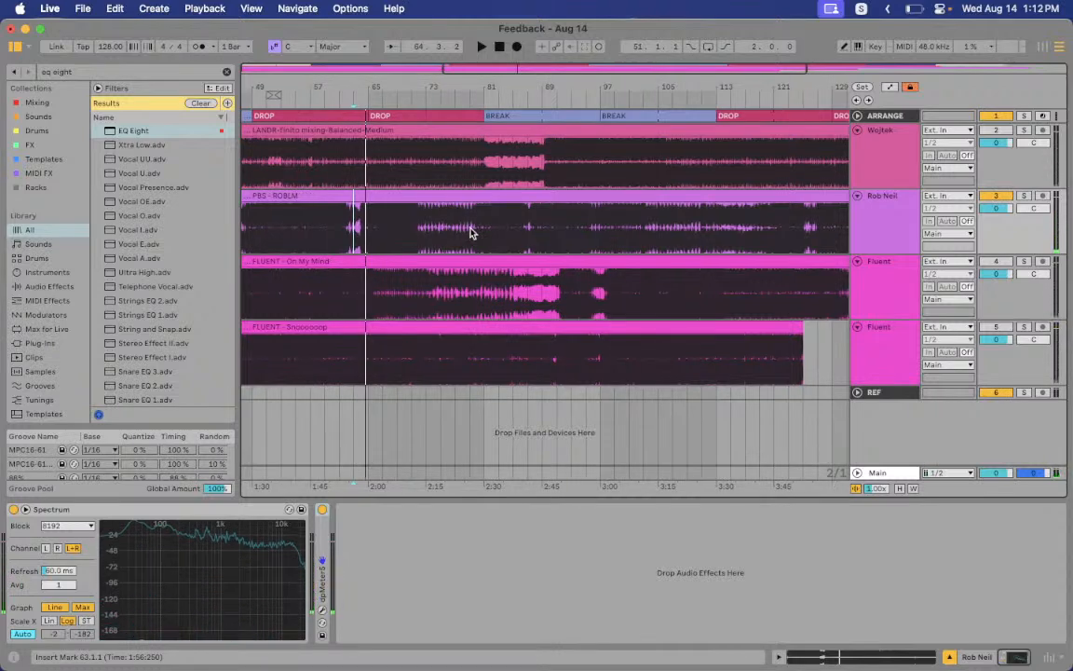
click(470, 232)
key(space)
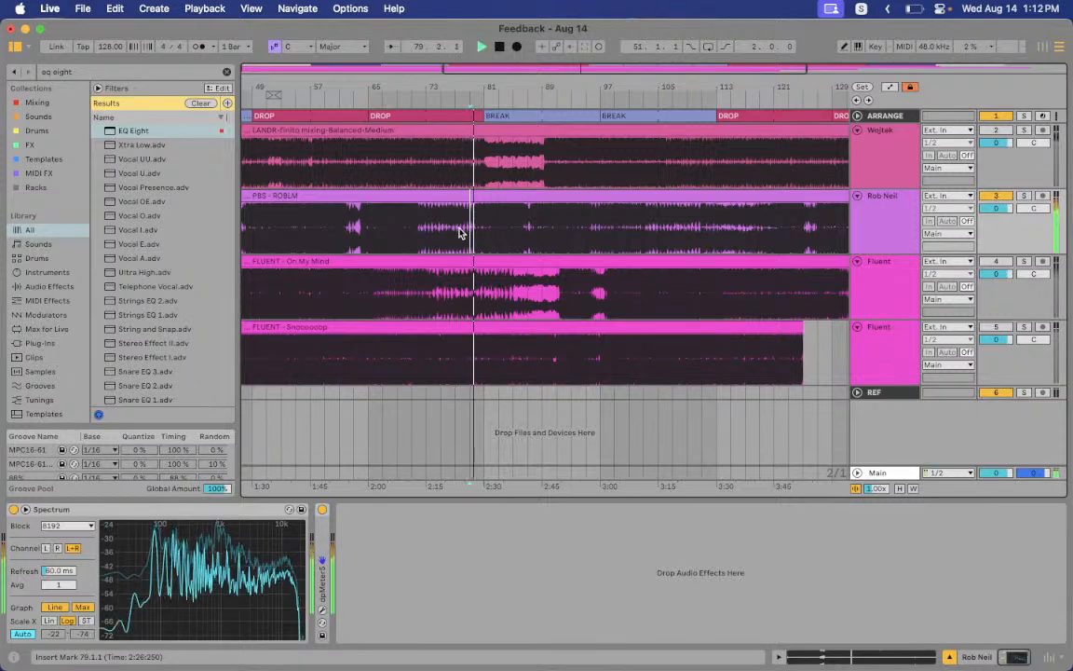
key(space)
click(457, 232)
key(space)
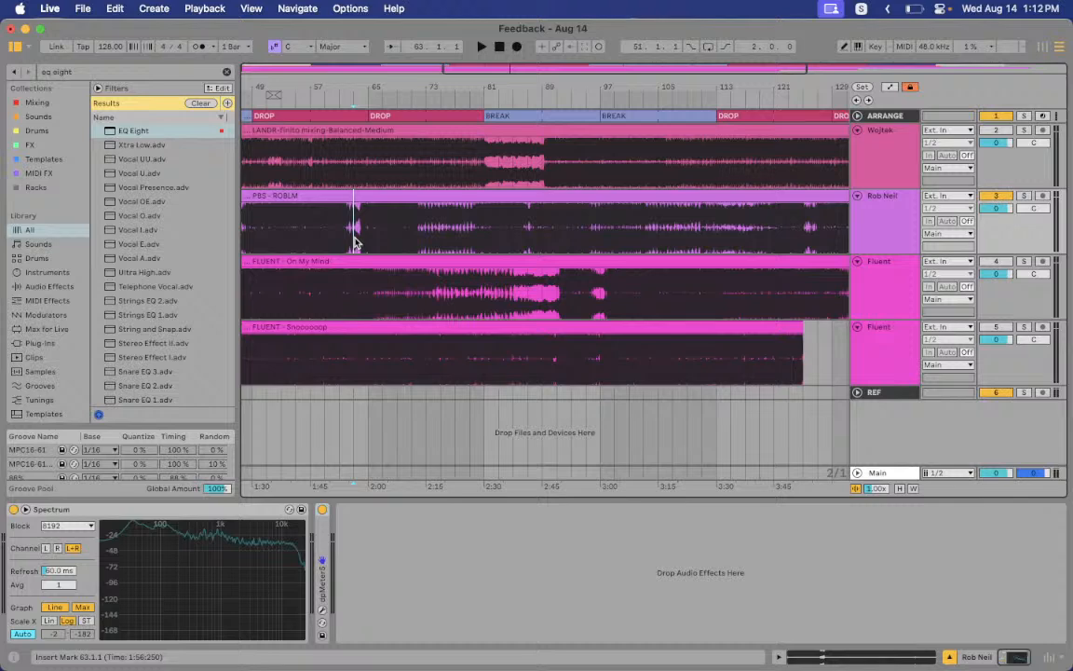
key(space)
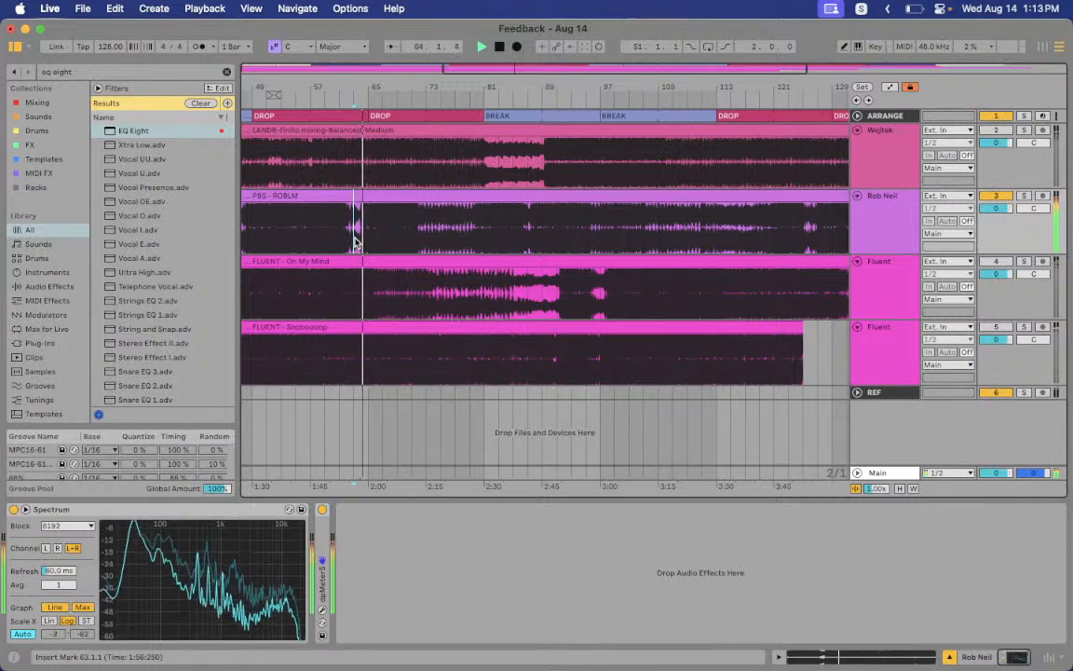
key(space)
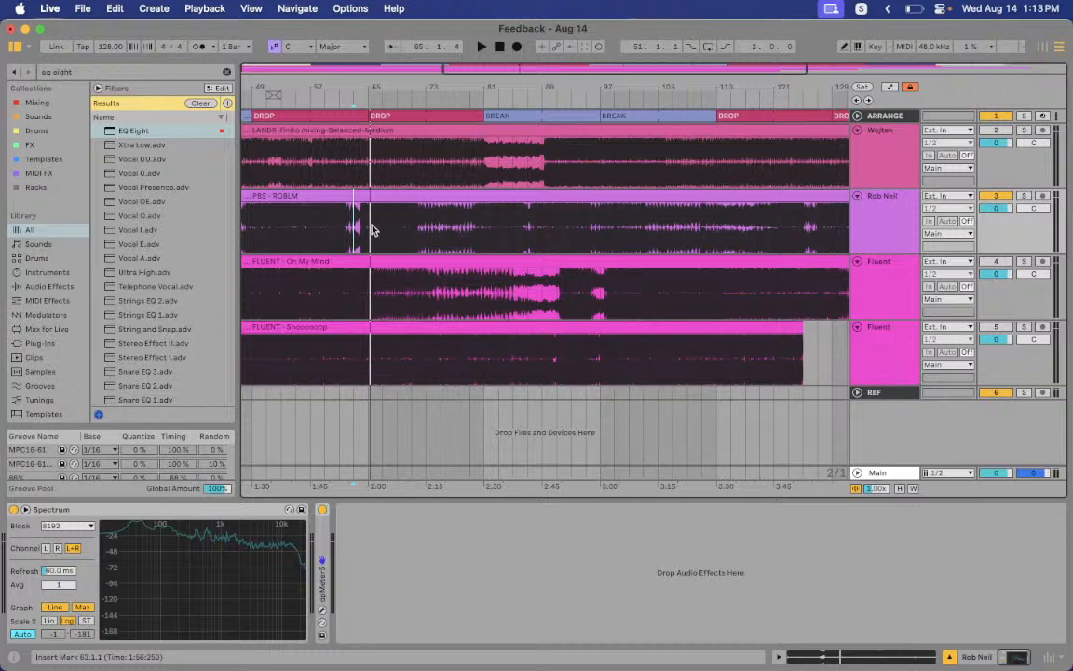
Play from bar 87, jump to bar 95, then zoom out and mark bar 111
click(528, 242)
key(space)
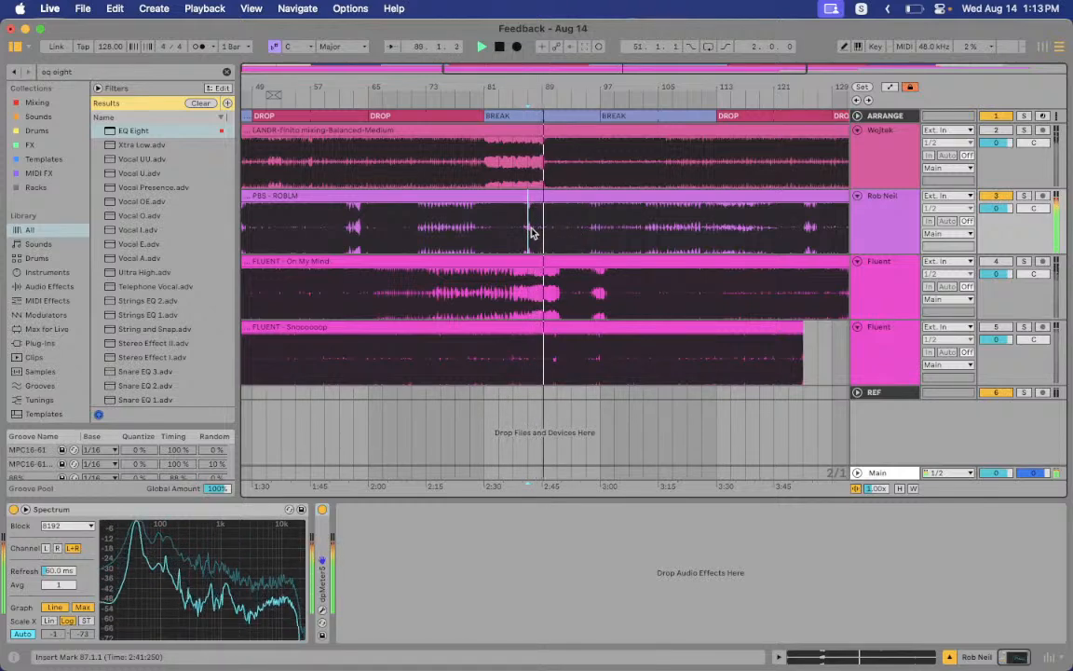
click(582, 236)
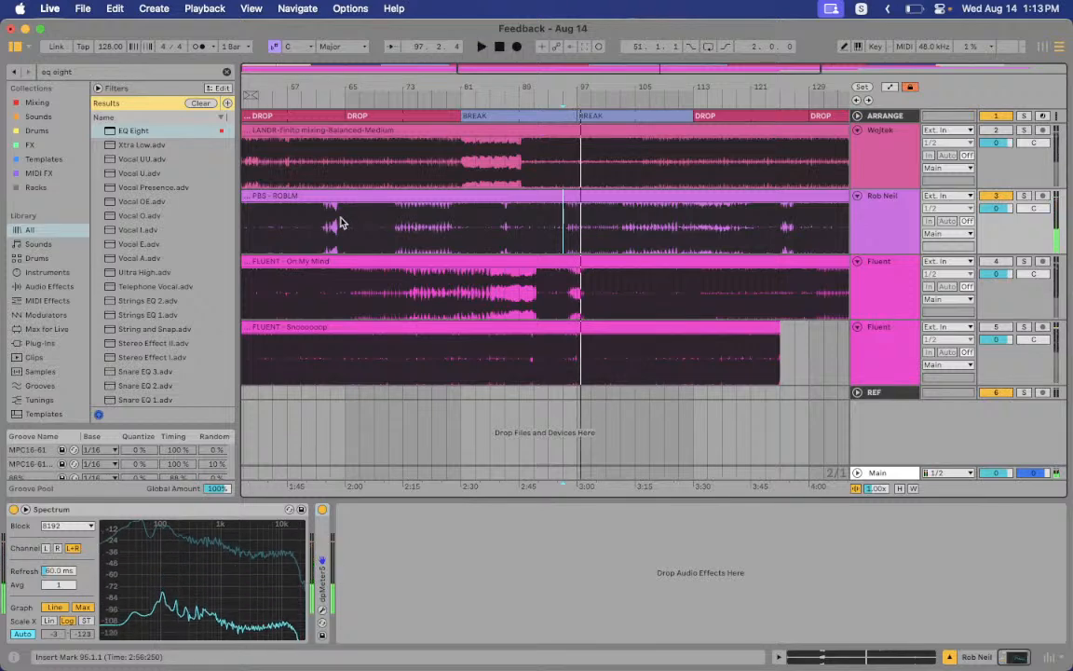
key(space)
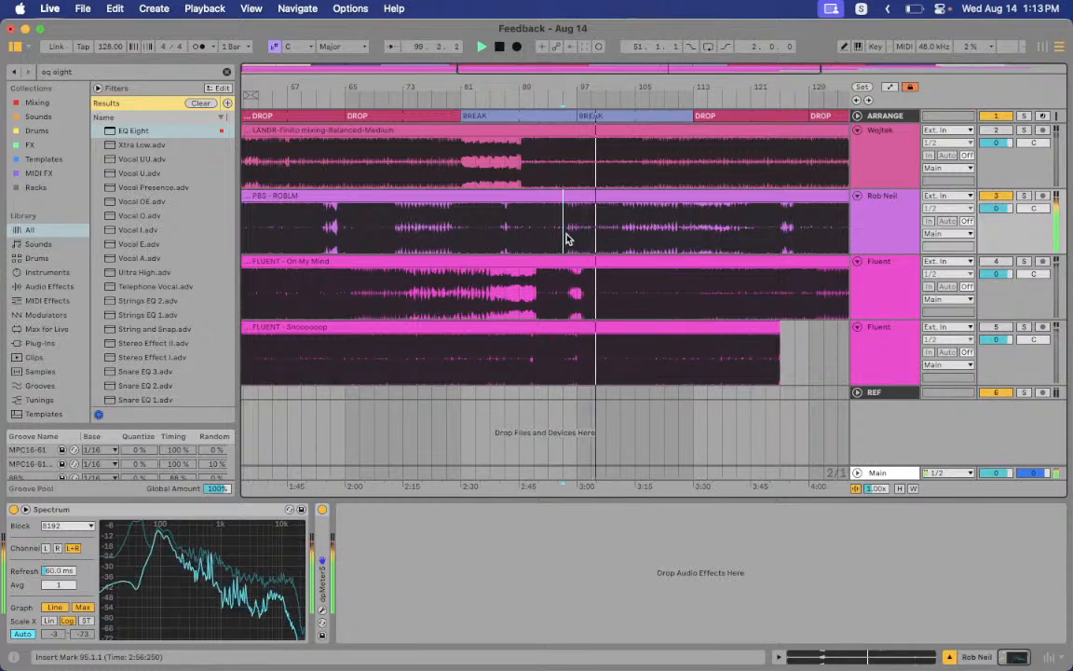
scroll(647, 249, right, 5)
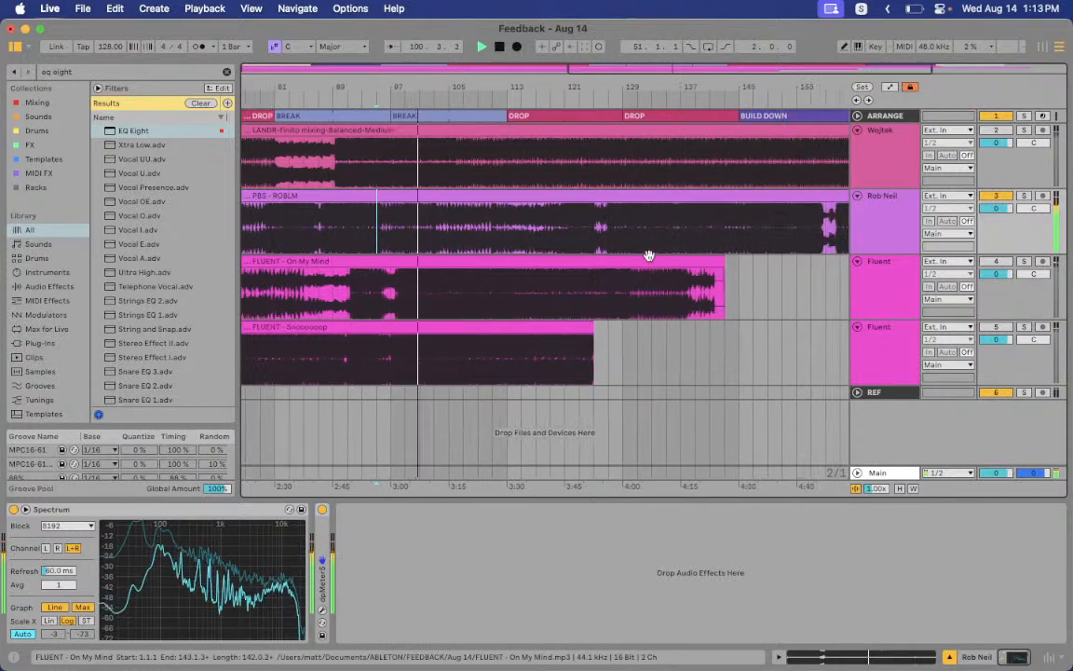
drag(497, 87, 623, 128)
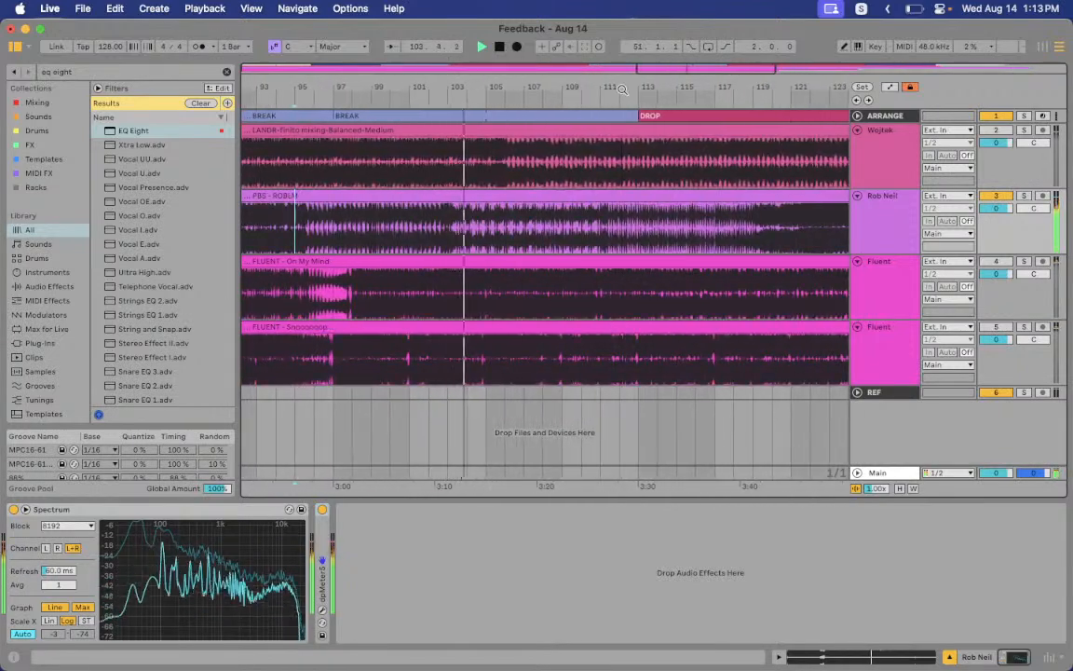
click(601, 209)
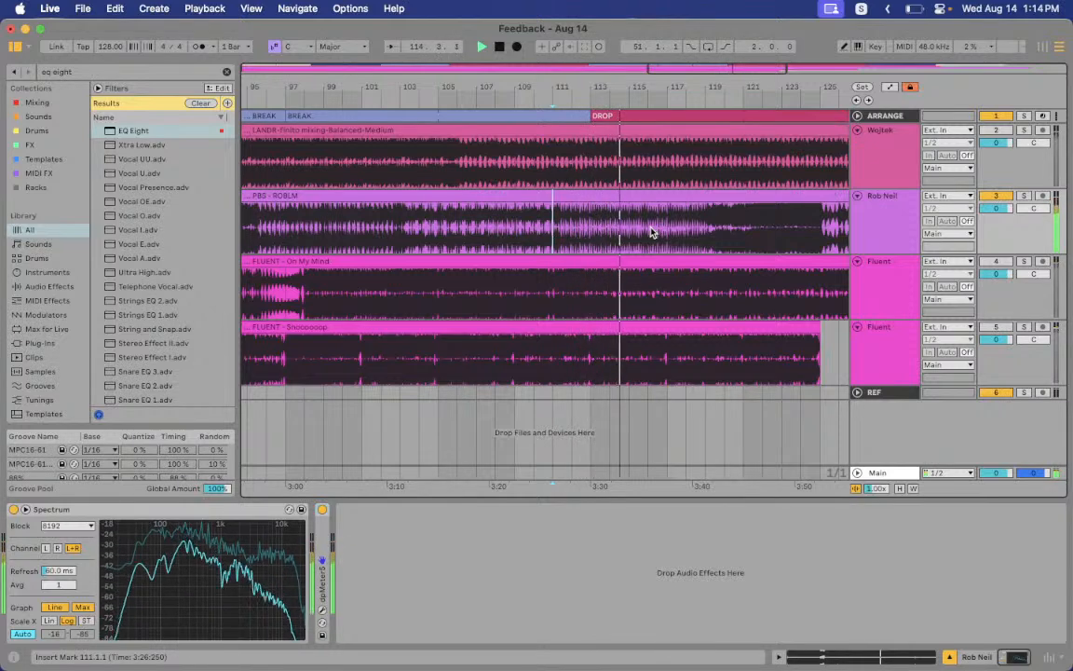
scroll(652, 232, right, 5)
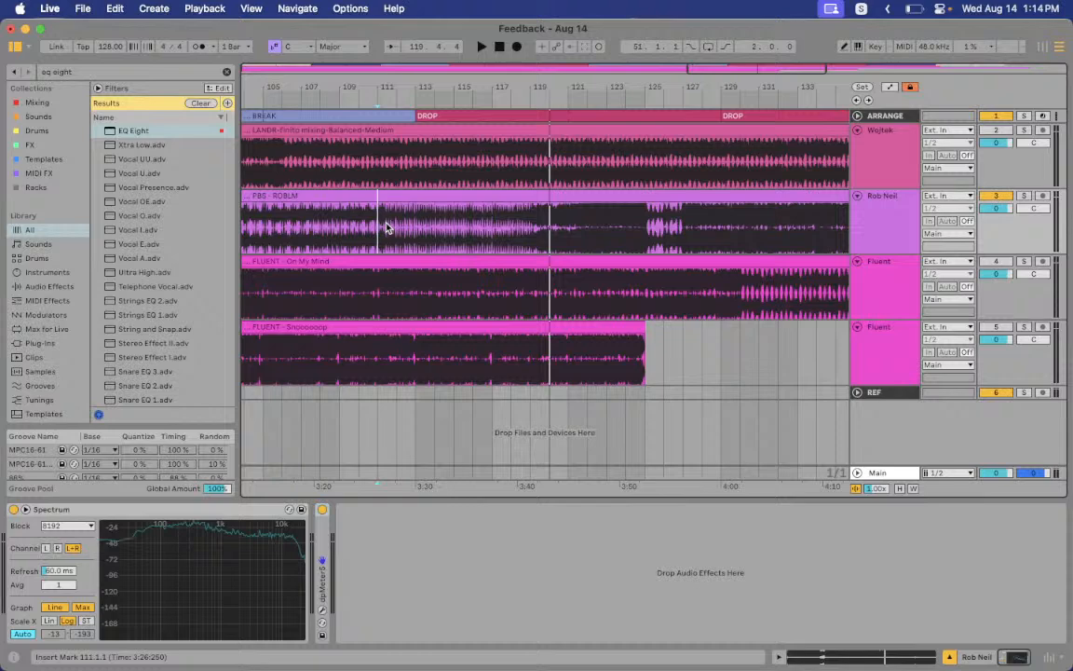
Search the library for 'endless' and add the Master FX (Endless) rack to the second track
click(63, 74)
text(endless)
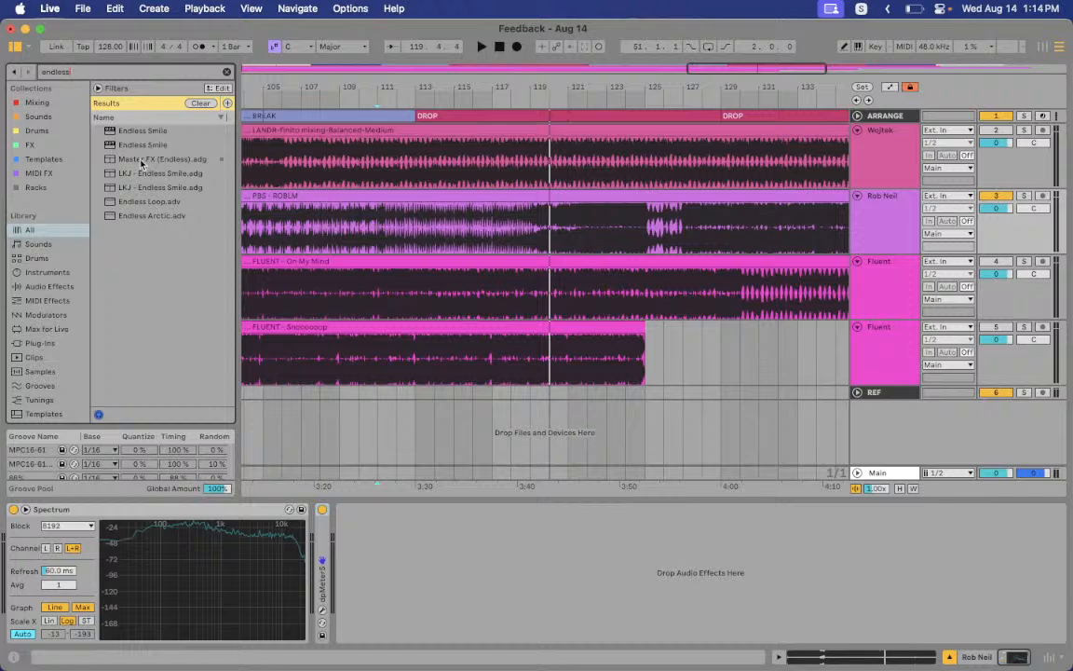
drag(141, 162, 357, 500)
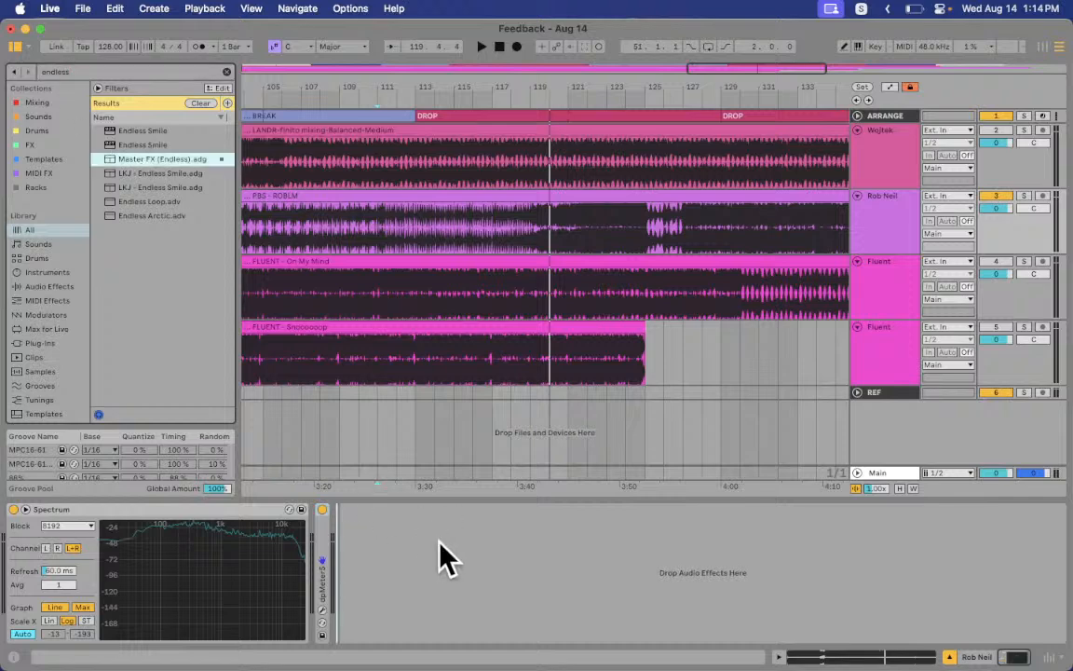
drag(446, 559, 407, 553)
Expand the rack, check both Endless Smile plugin windows, then collapse it again
click(344, 581)
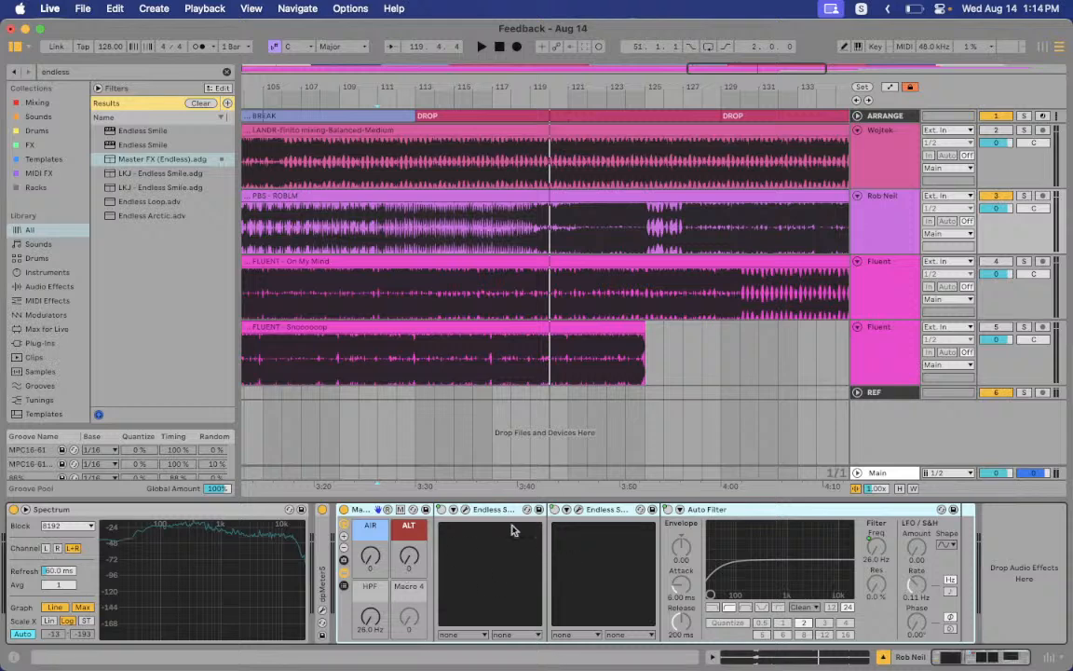
click(466, 515)
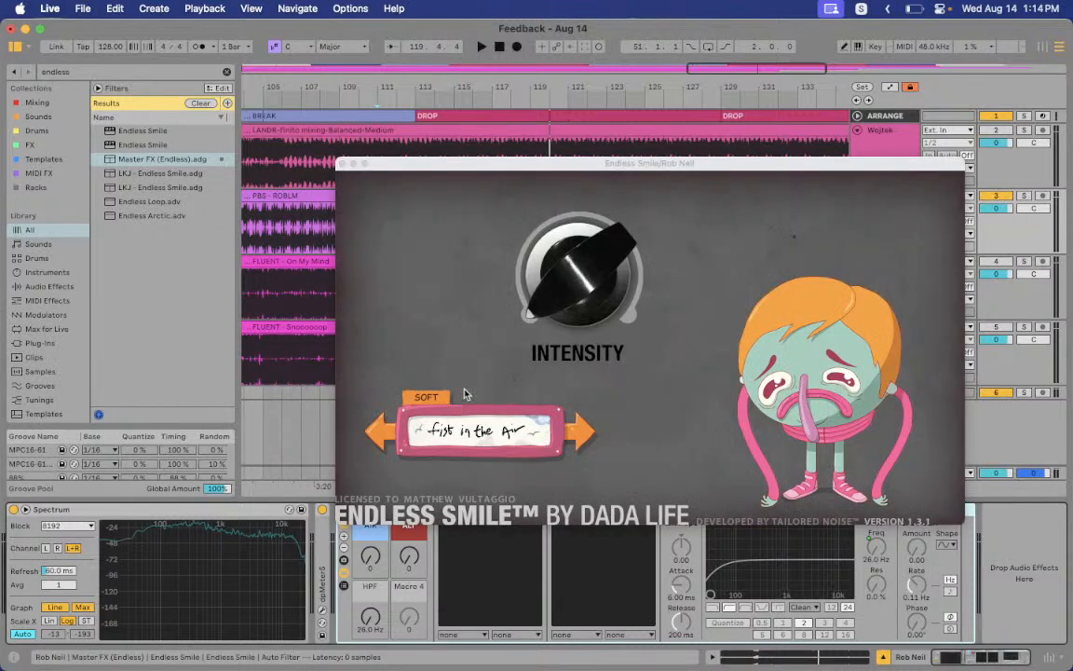
click(342, 164)
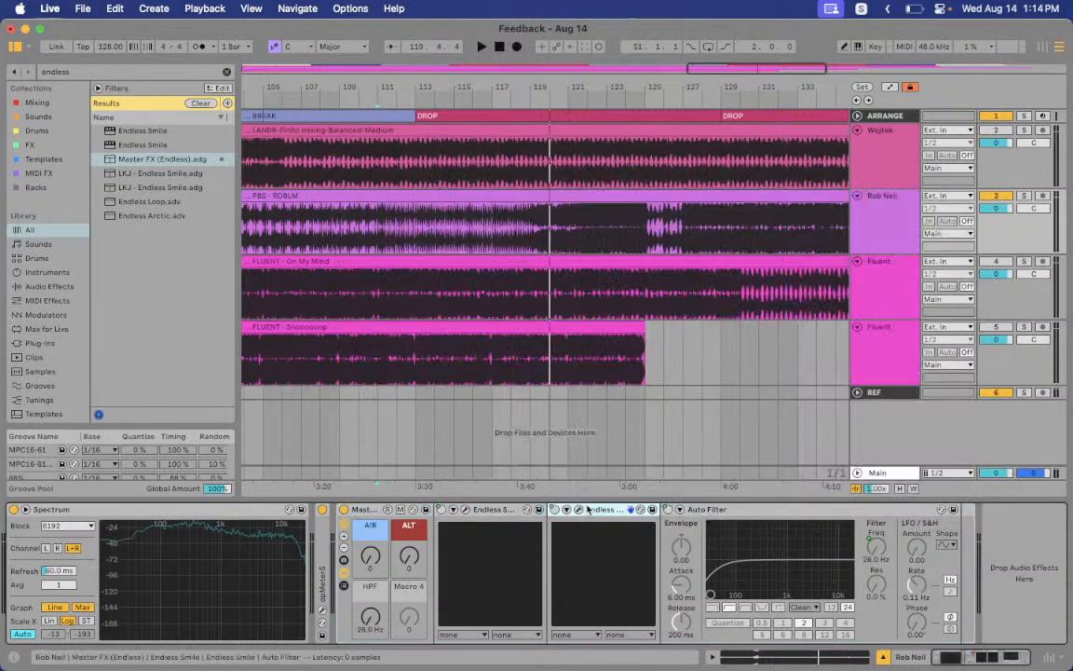
click(579, 511)
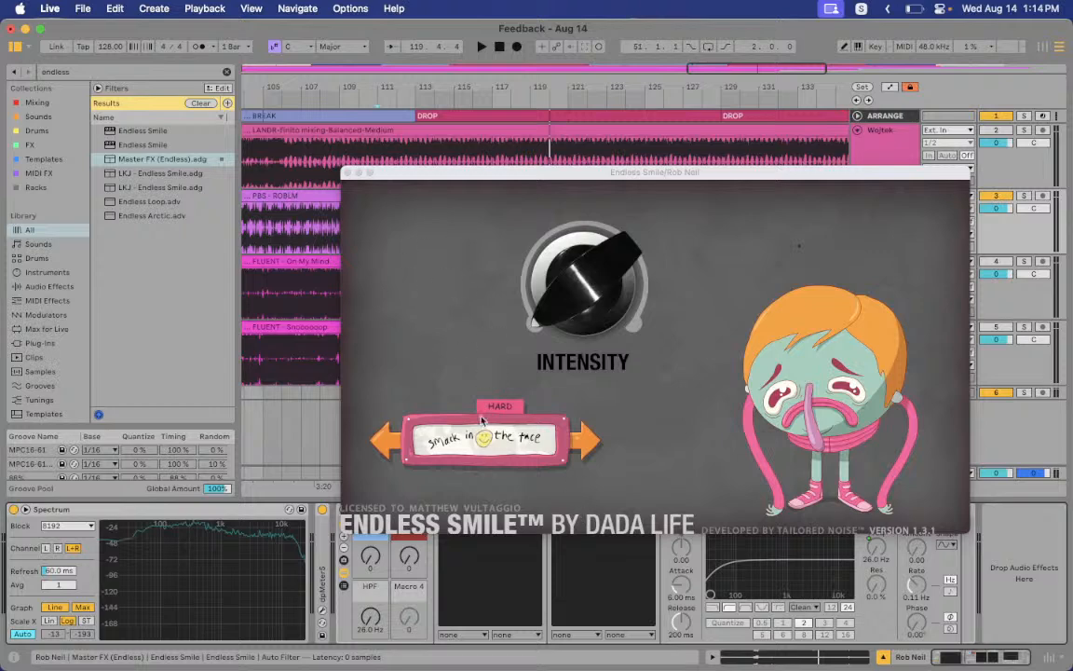
click(347, 173)
click(344, 573)
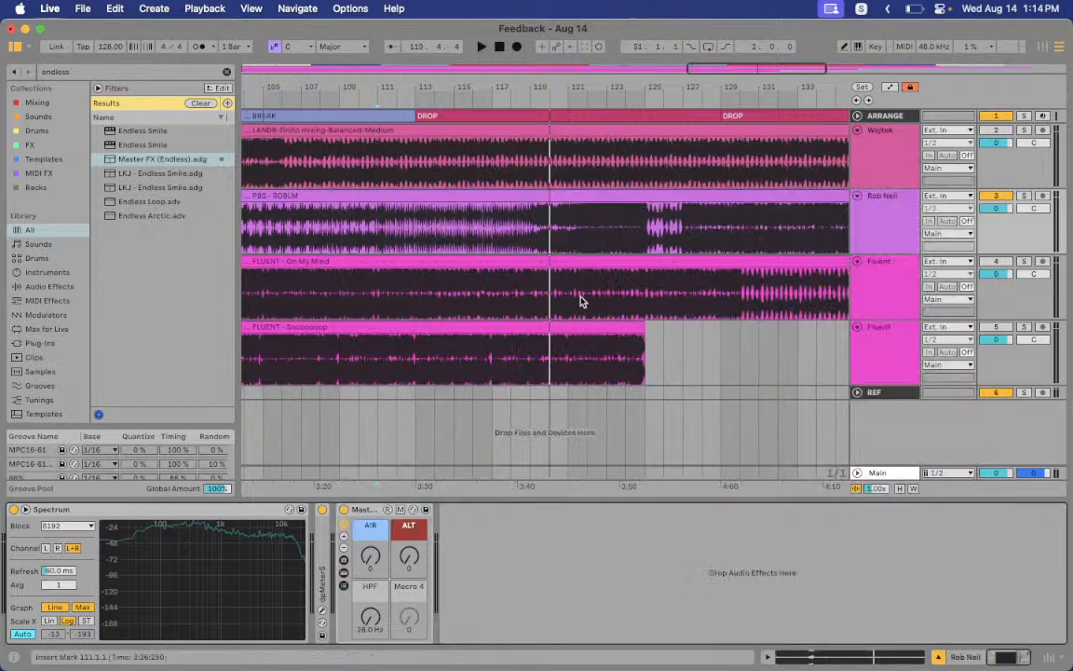
Play from bar 111 while raising the AIR macro to about 28, ALT, and the HPF cutoff
click(374, 234)
key(space)
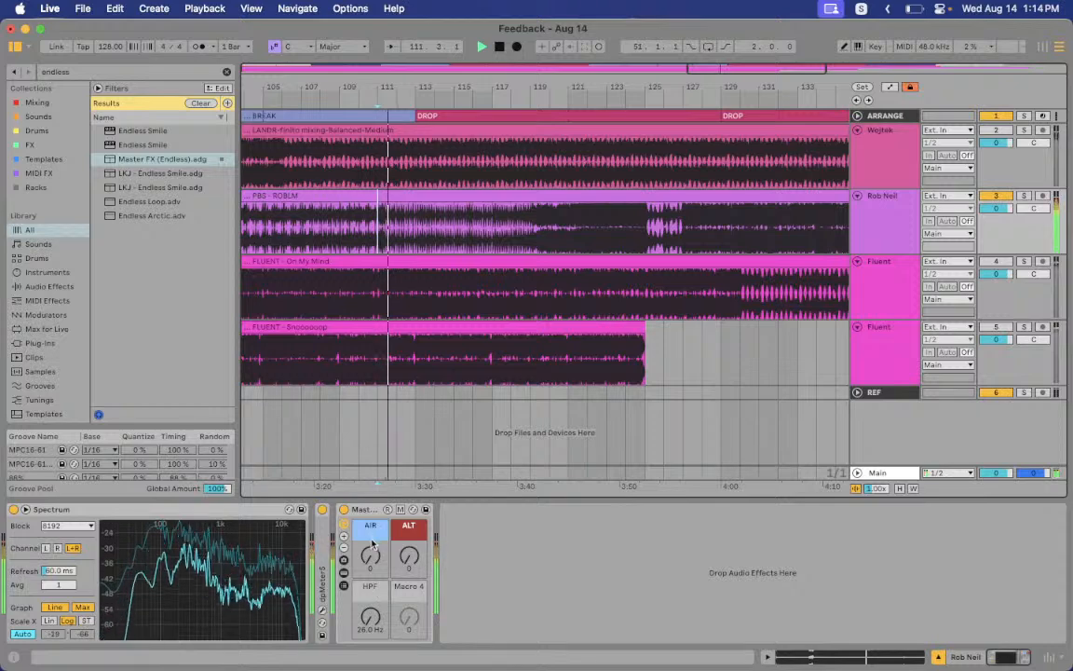
drag(370, 557, 408, 532)
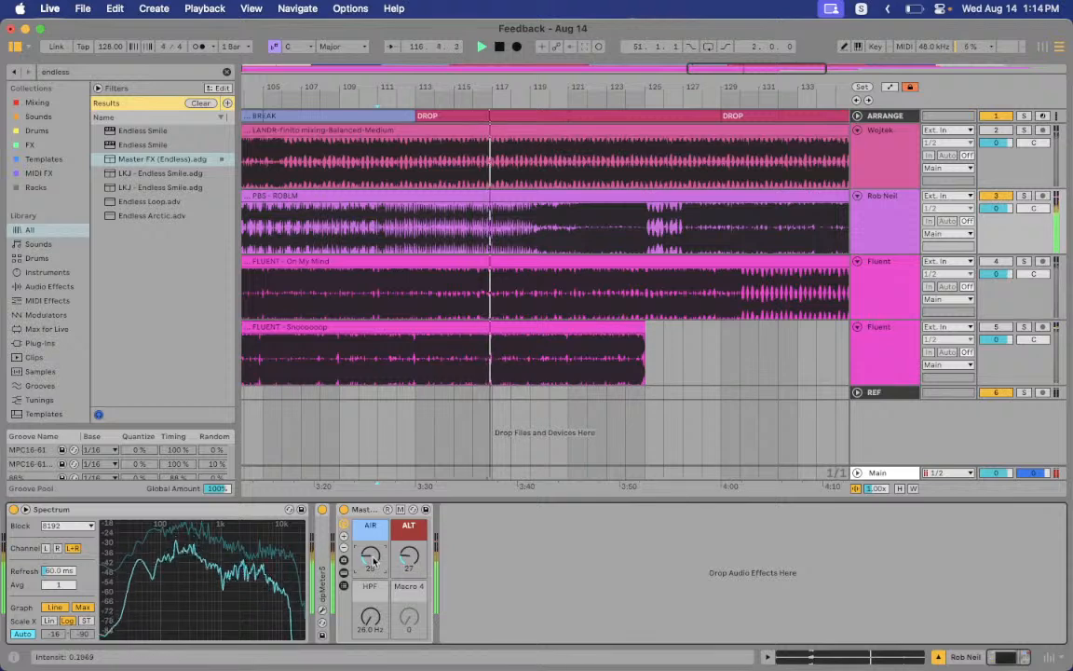
mouse_move(402, 565)
mouse_down()
mouse_move(402, 592)
mouse_move(402, 548)
mouse_up()
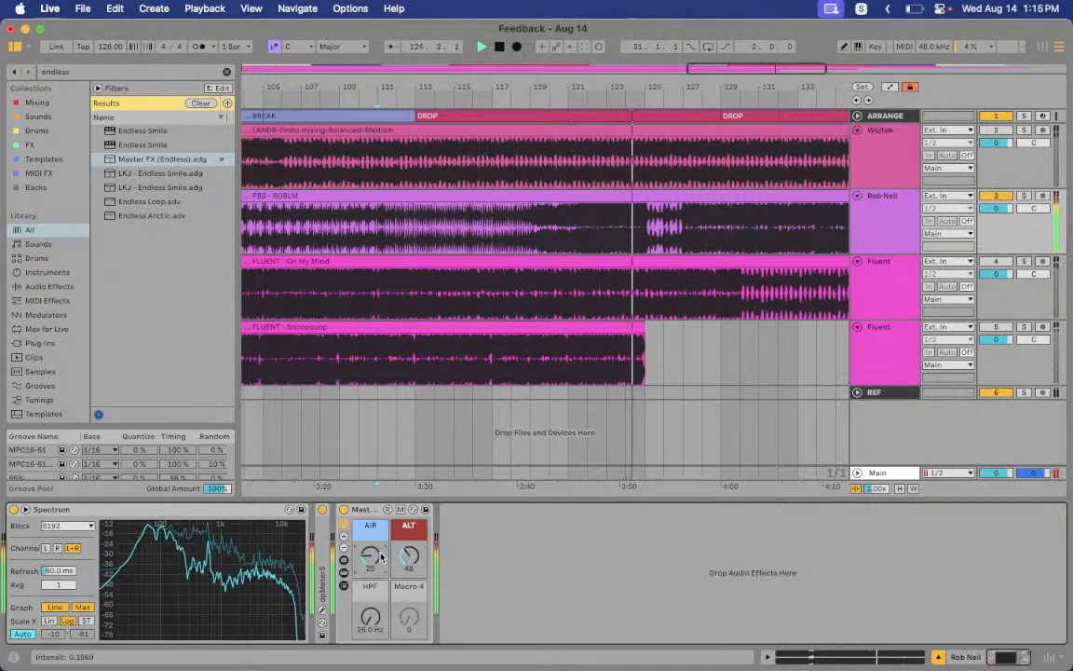
drag(368, 621, 368, 586)
Bypass the Master FX rack to compare the dry sound, then delete it
click(344, 509)
click(368, 510)
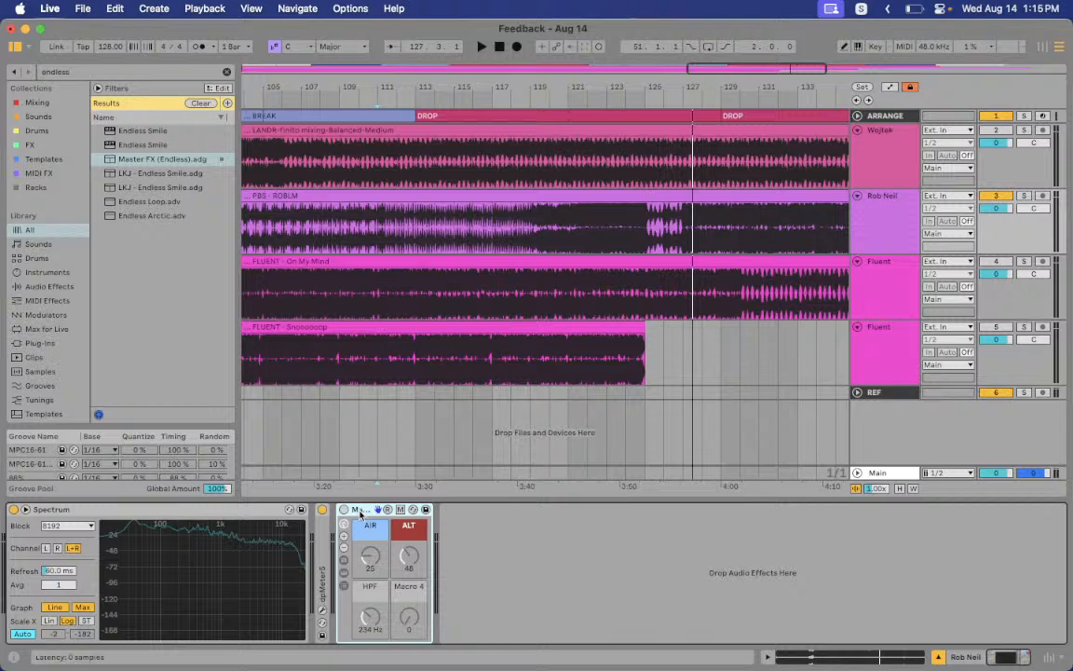
key(Delete)
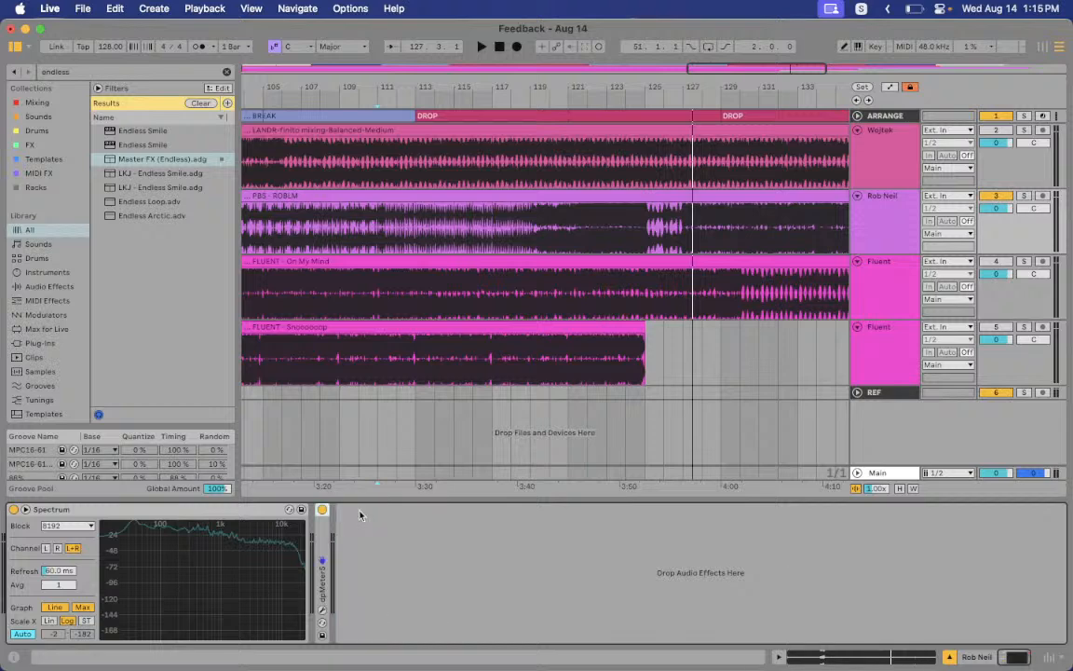
Play from bar 113, jump to bar 126, zoom the later bars, and play from bar 139
click(416, 232)
key(space)
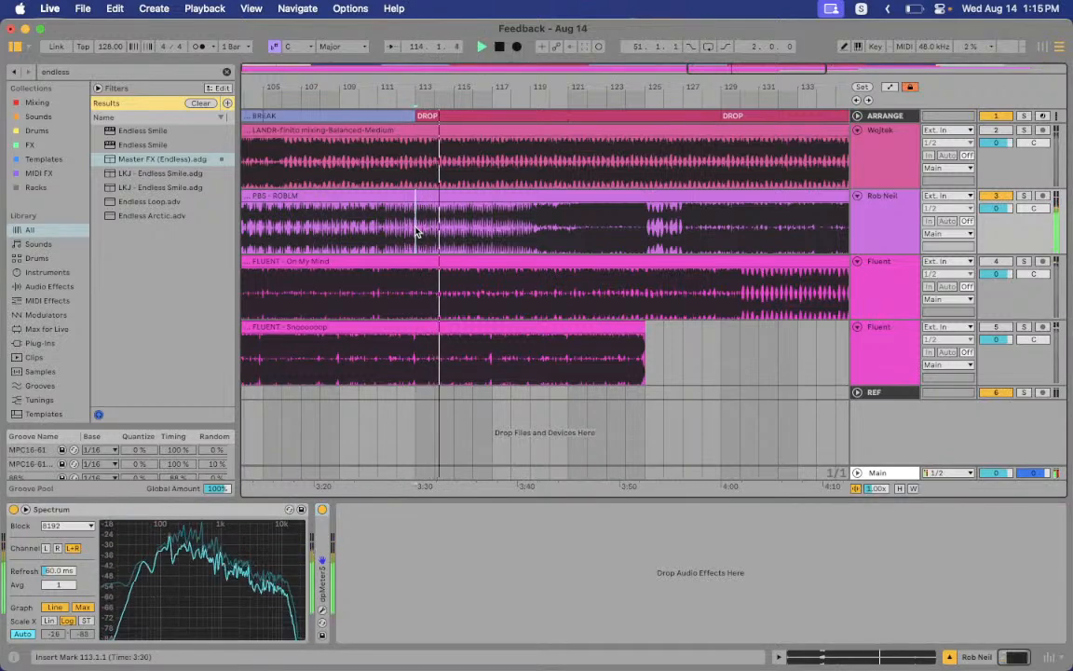
click(658, 244)
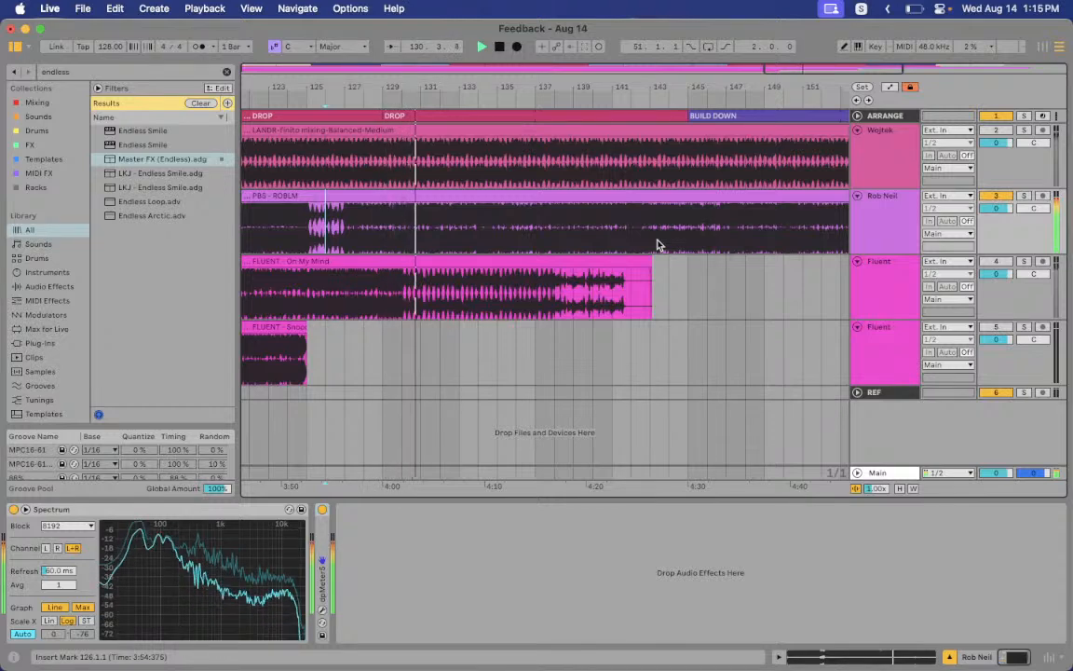
drag(602, 88, 669, 54)
click(660, 234)
key(space)
key(space)
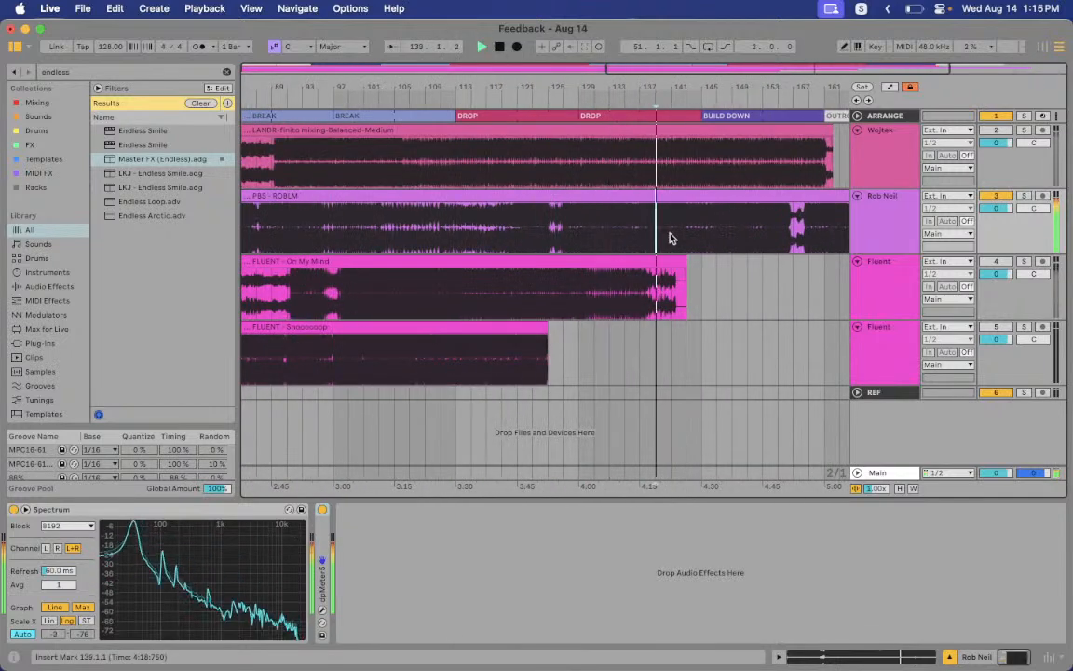
Play from bar 147, jump to 157, and select bars 127–143 of the second reference clip
click(723, 234)
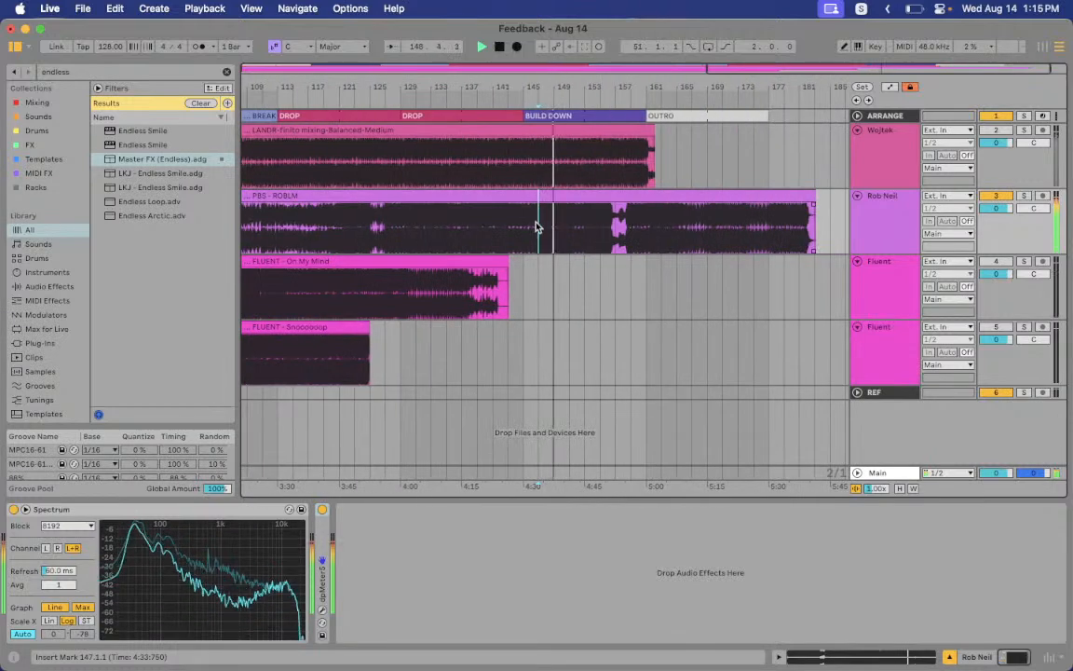
click(613, 237)
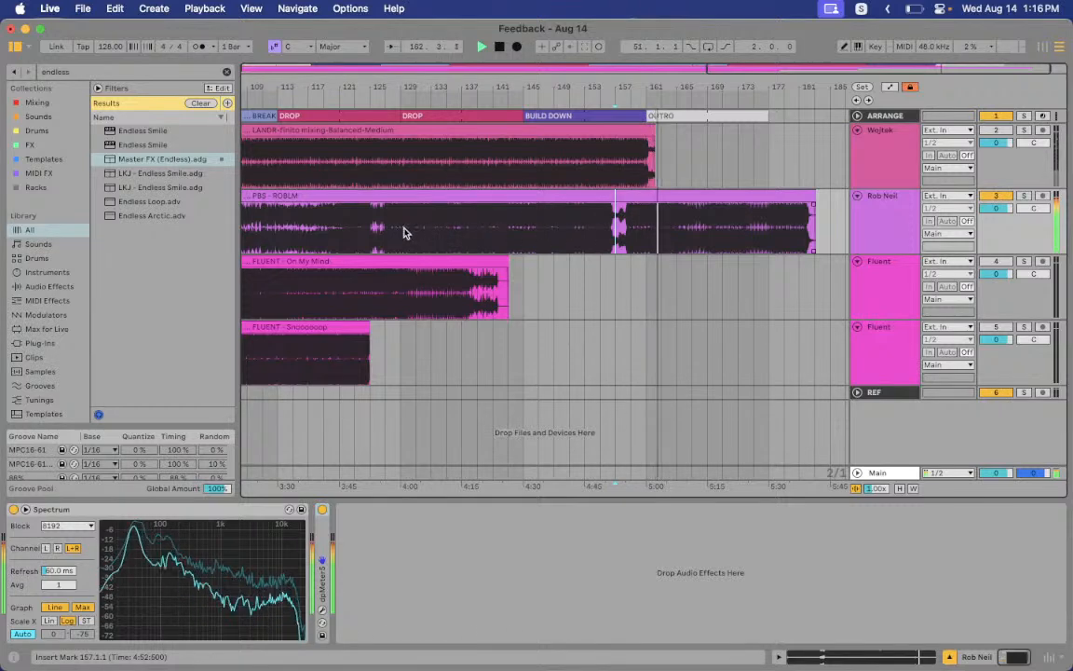
drag(391, 228, 510, 226)
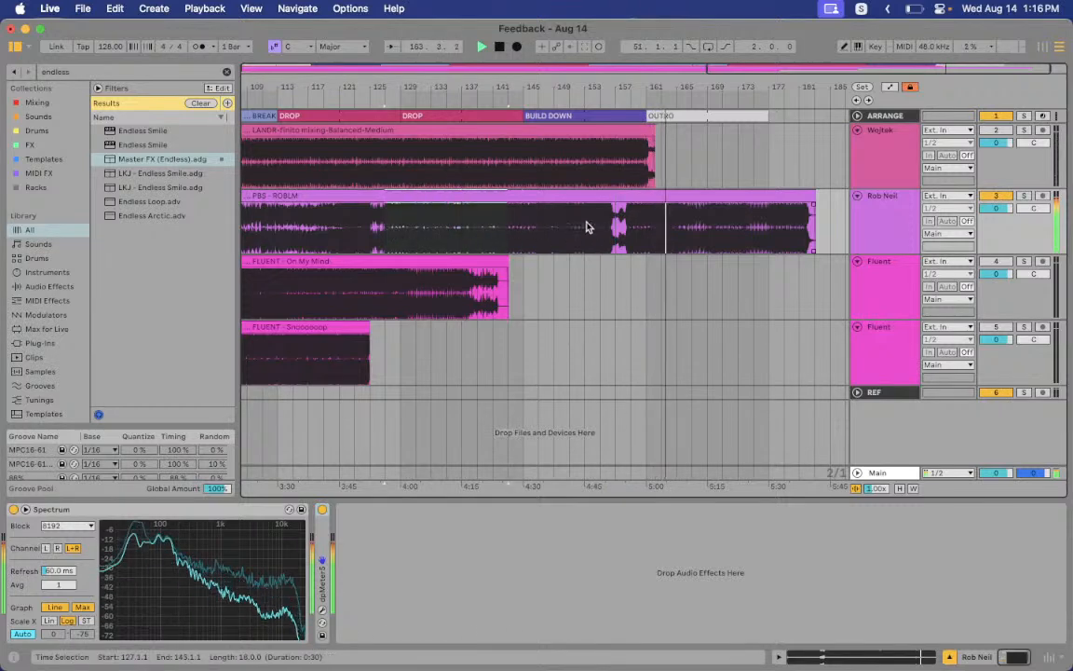
click(679, 233)
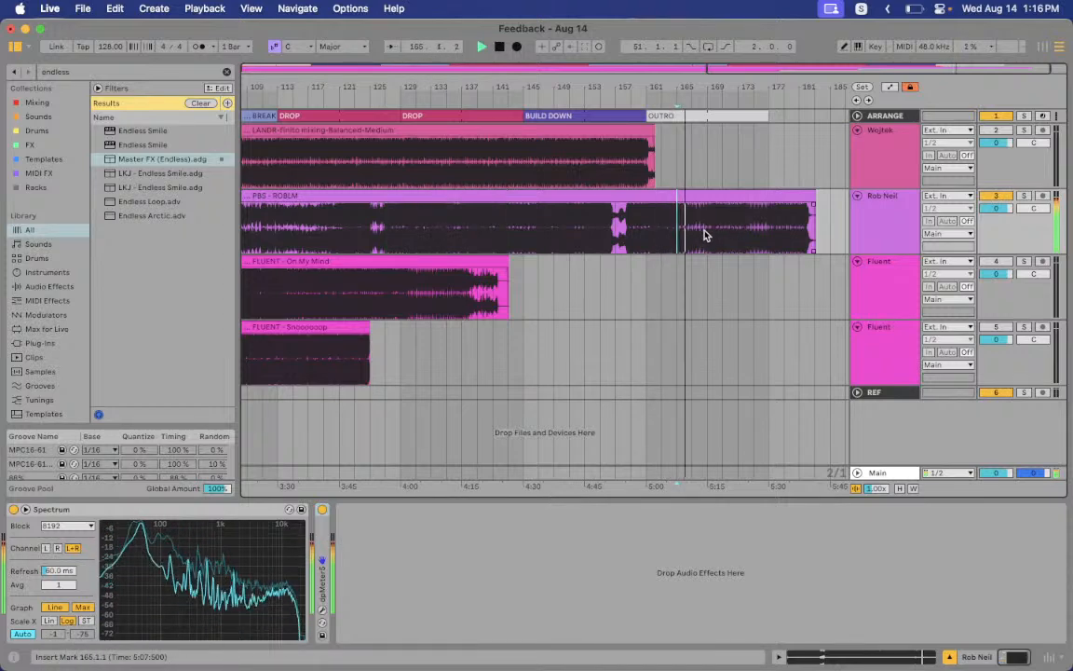
Play the outro from bars 169 and 175, then zoom out to the whole song
click(709, 231)
key(space)
key(space)
click(752, 230)
key(space)
key(space)
click(768, 233)
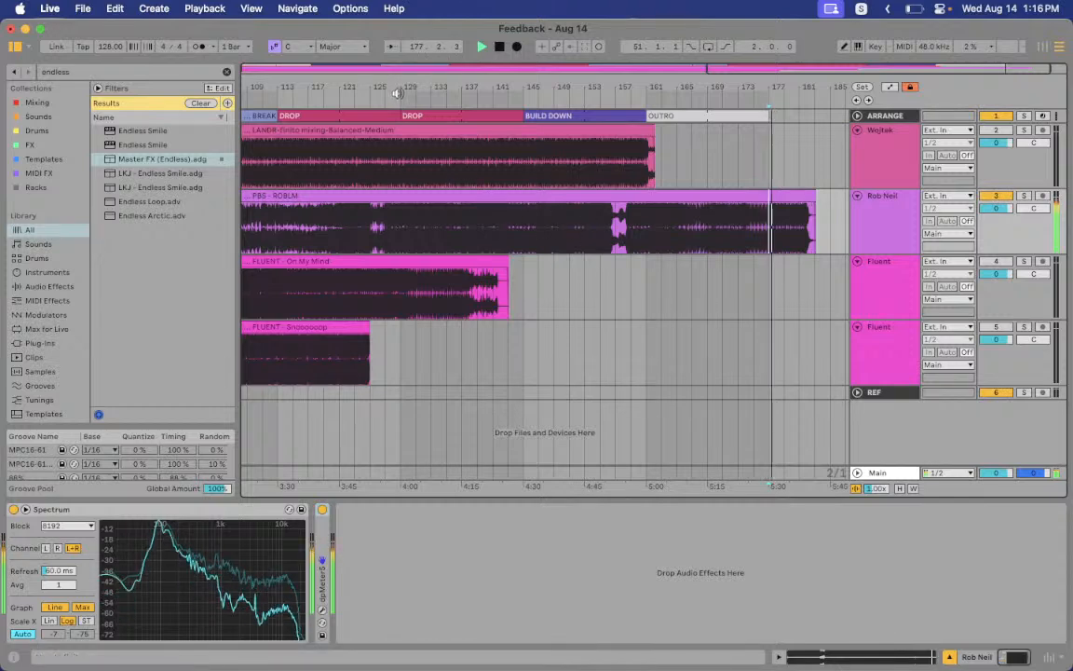
drag(404, 96, 404, 95)
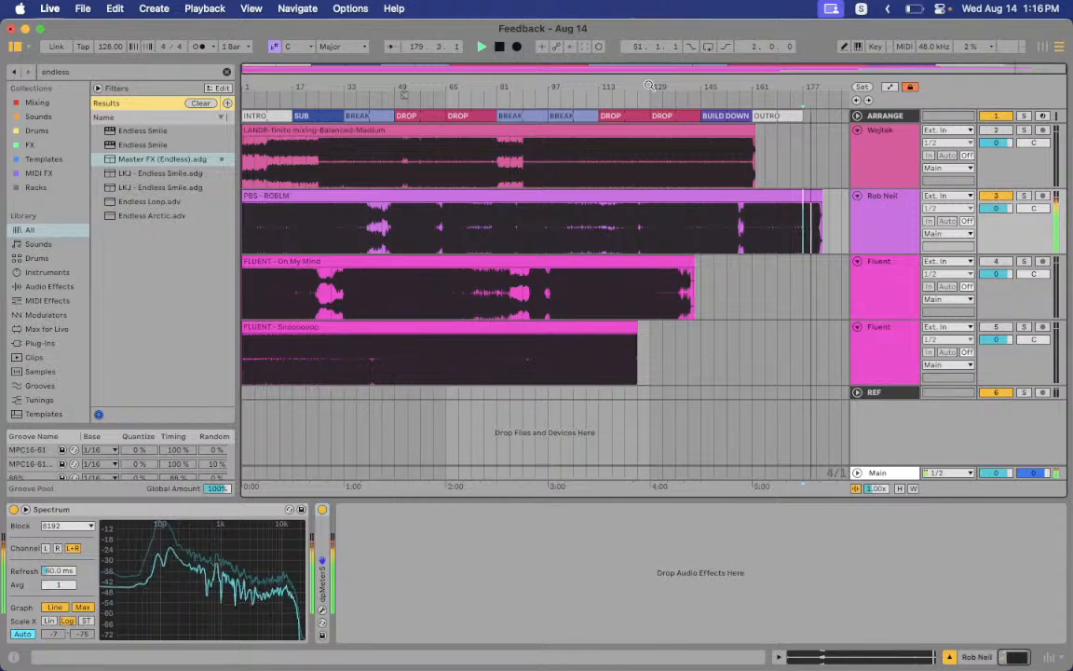
key(space)
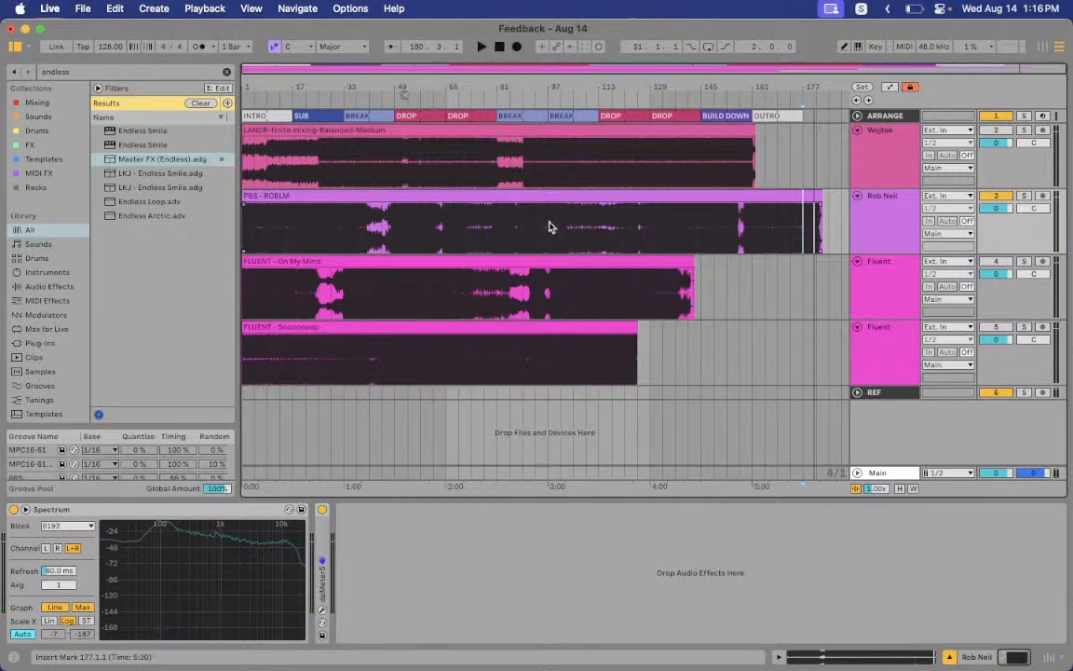
click(553, 224)
click(433, 230)
key(space)
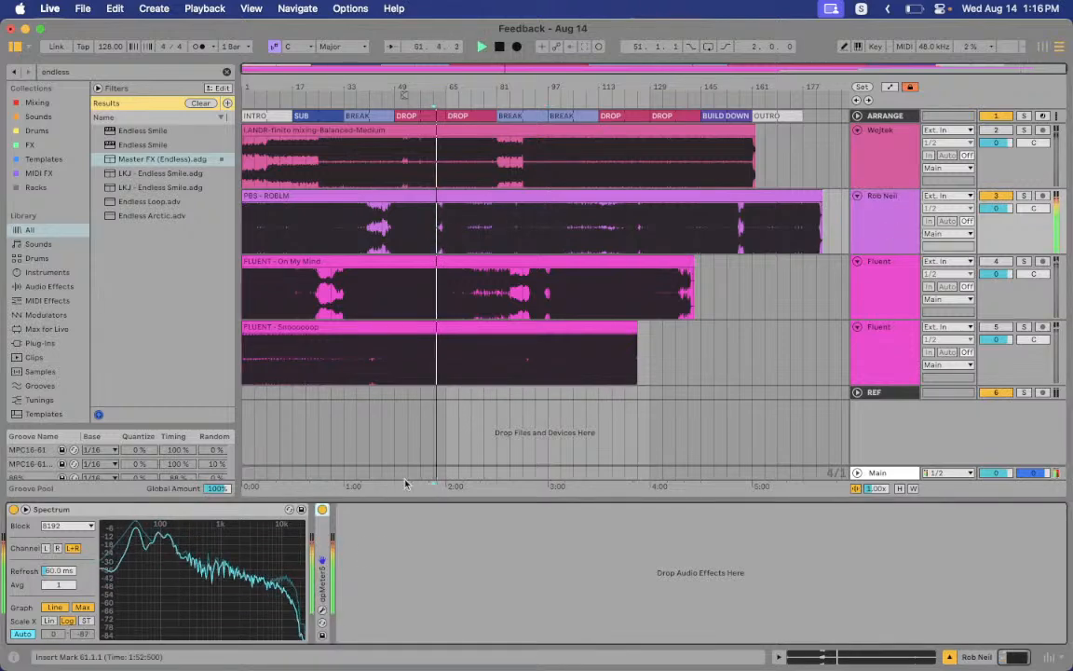
click(323, 612)
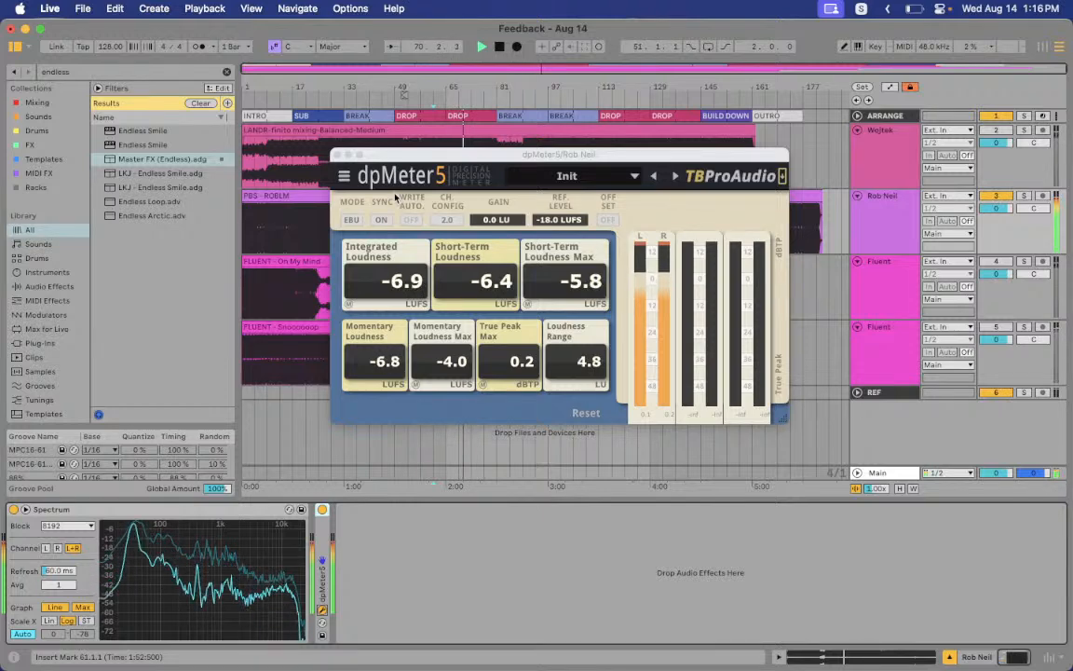
click(337, 155)
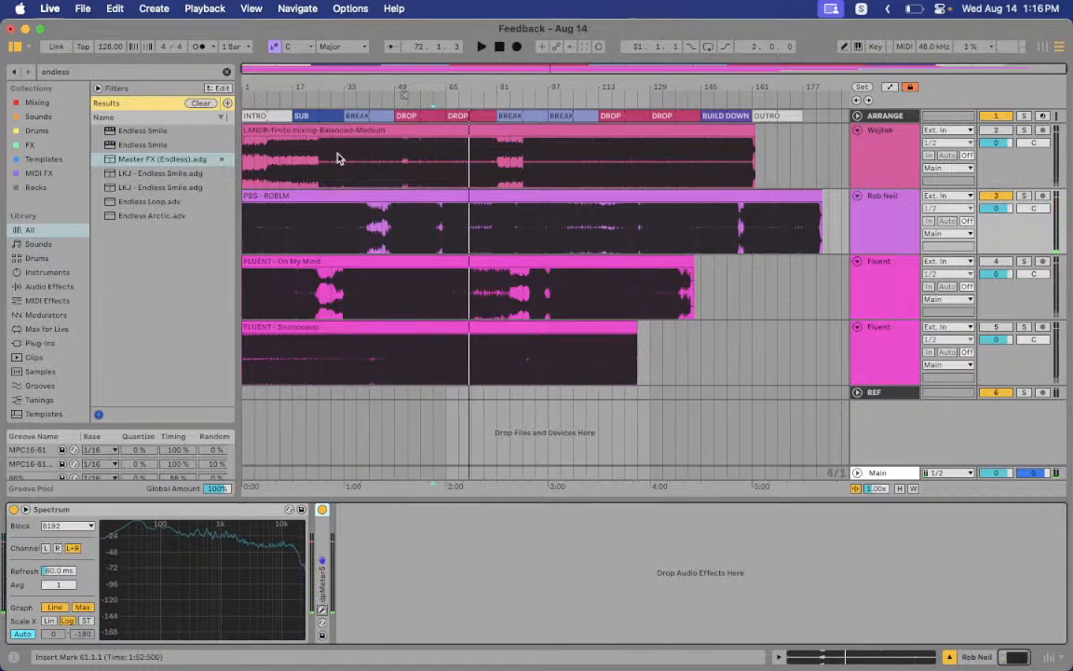
key(ctrl+Right)
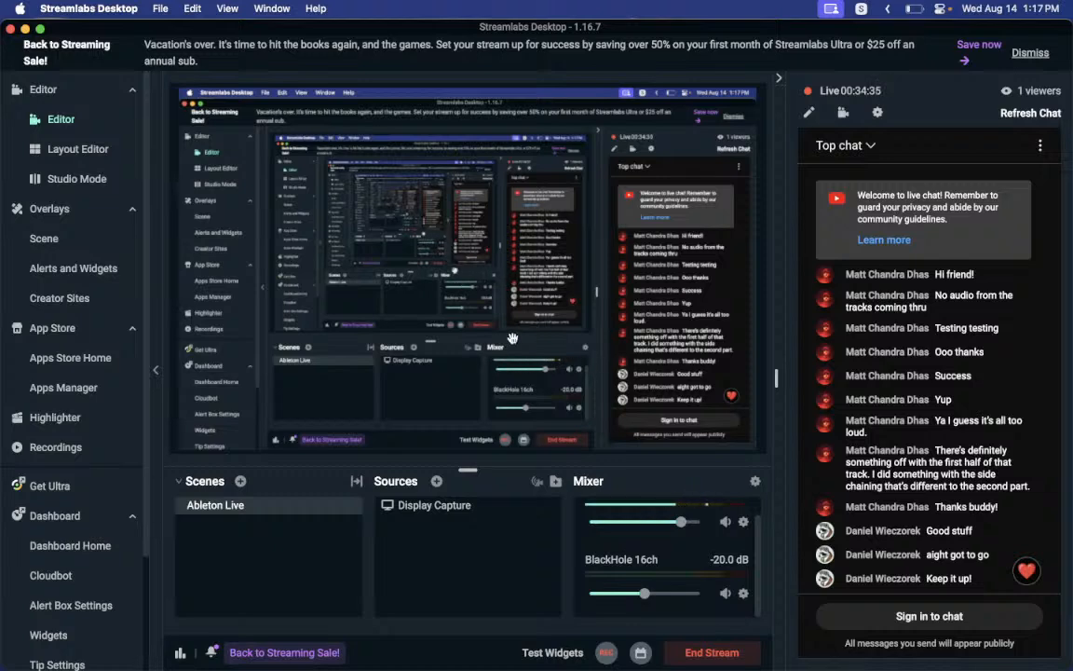
key(ctrl+Left)
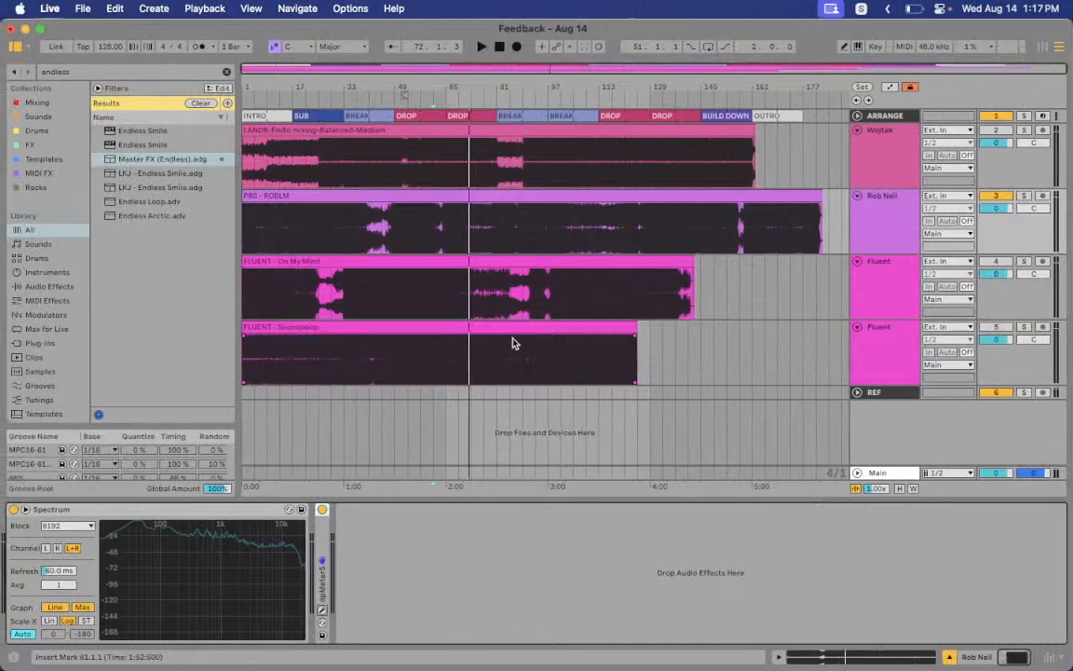
Select all four reference tracks and fold them into single rows
click(372, 130)
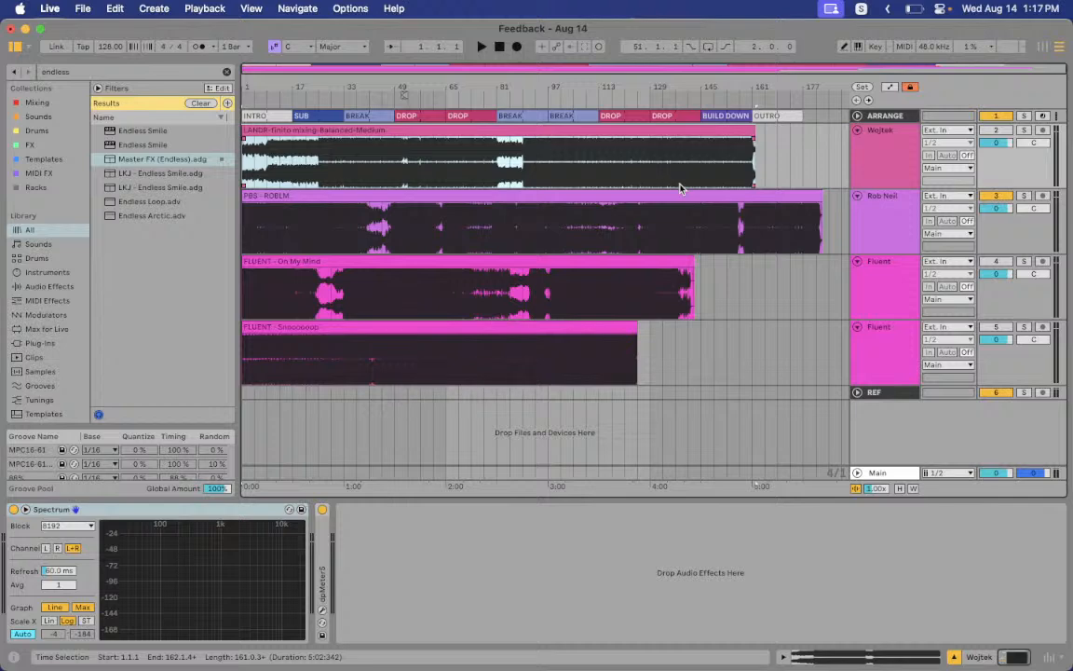
click(865, 179)
shift+click(880, 326)
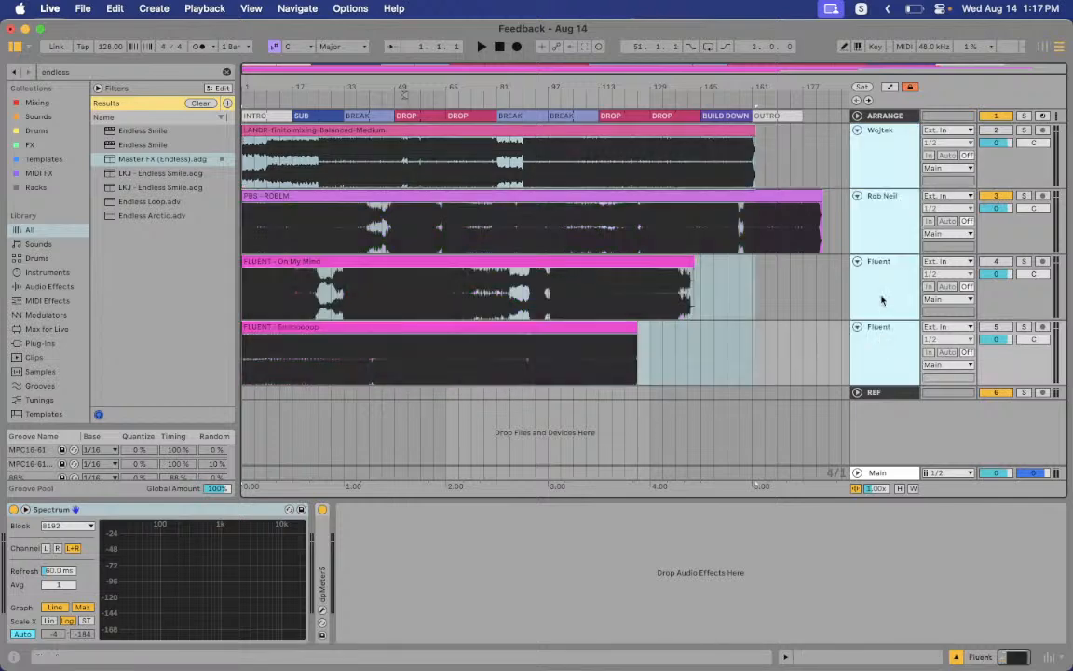
click(857, 132)
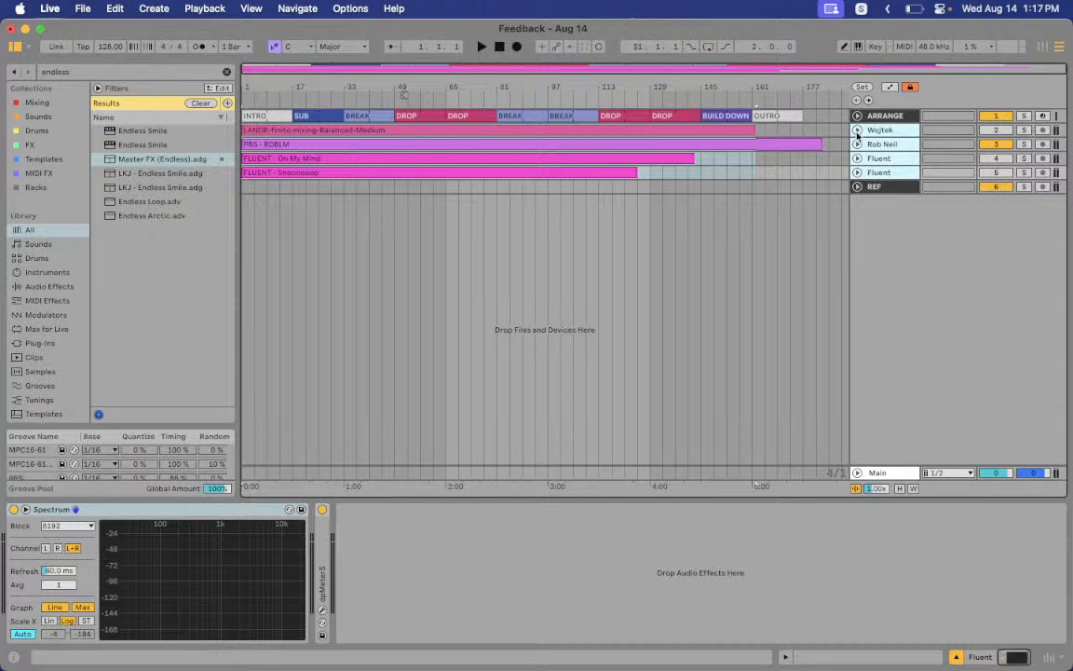
Choose File > New Live Set and save Feedback - Aug 14 when prompted
click(82, 9)
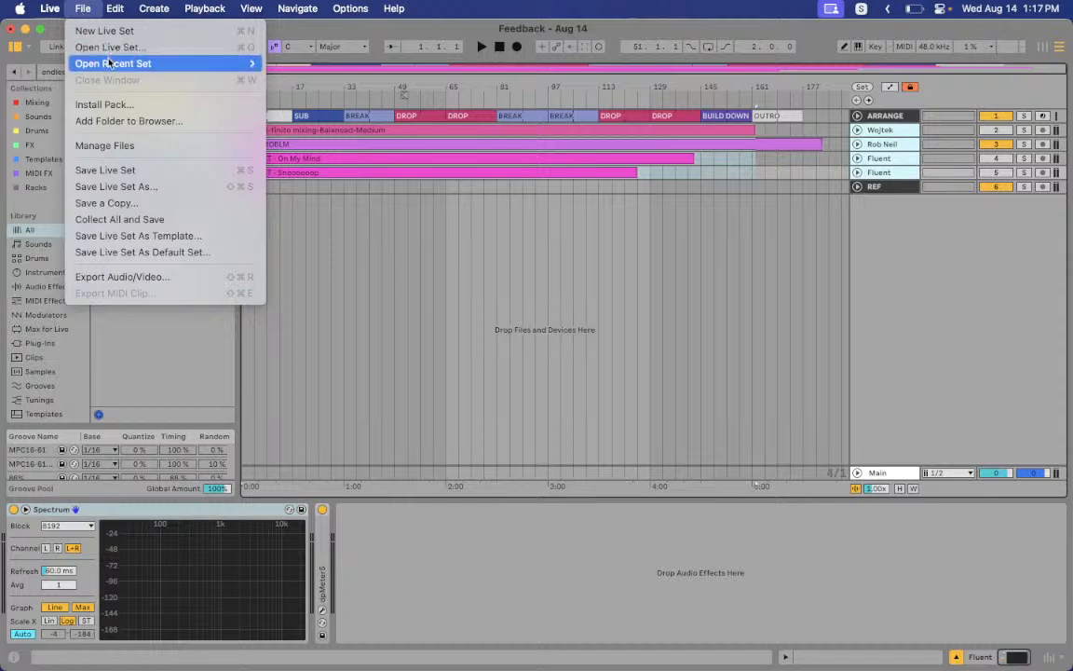
mouse_move(109, 67)
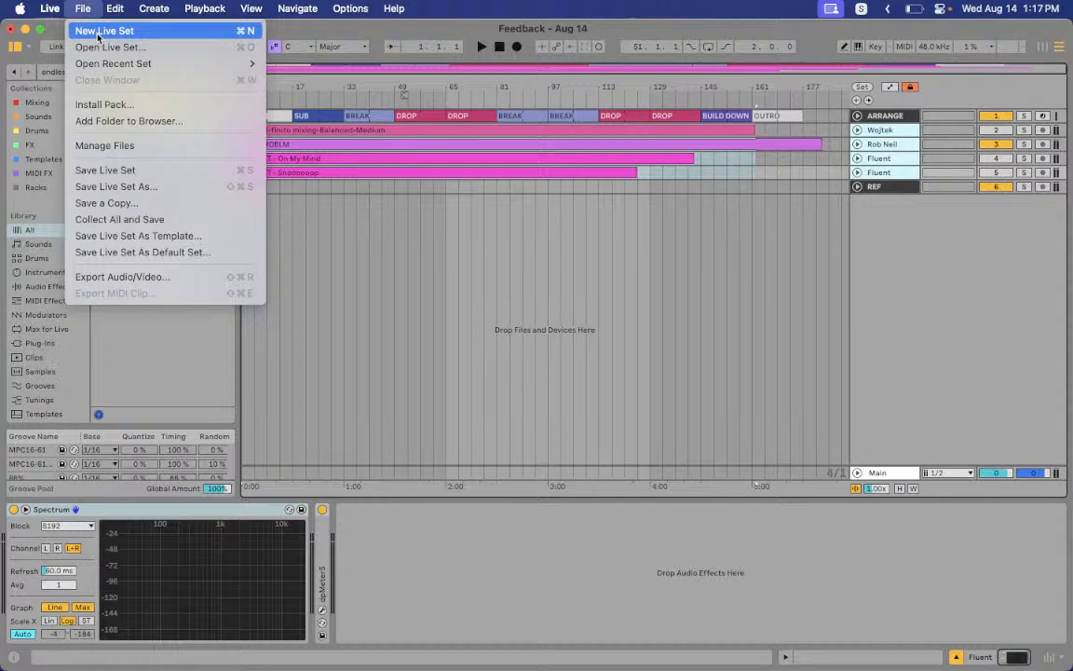
click(98, 34)
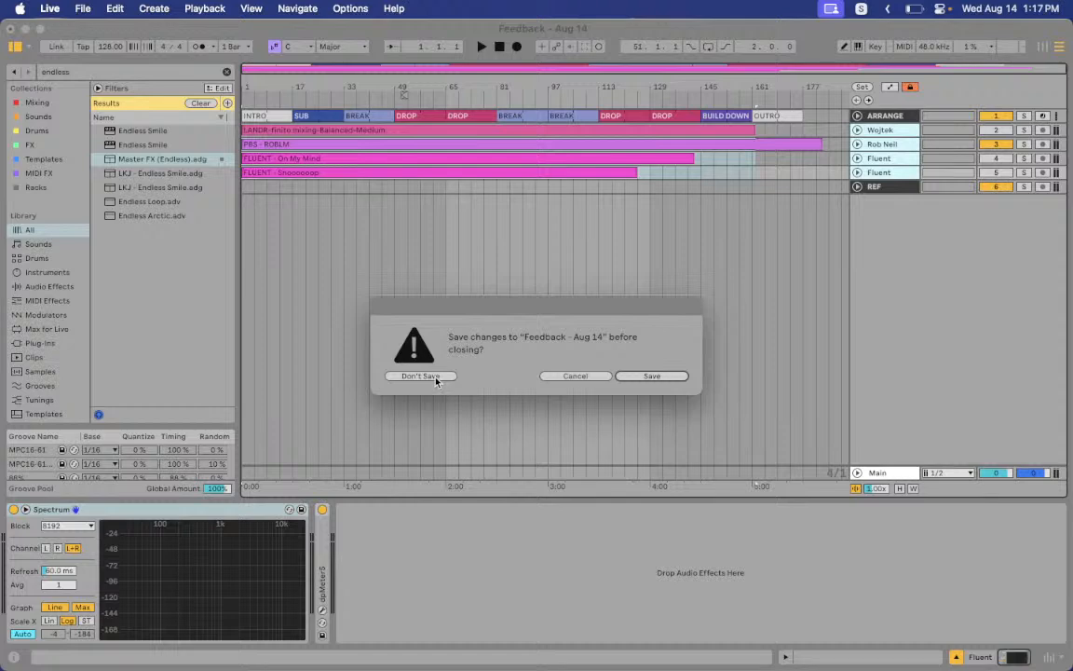
click(663, 375)
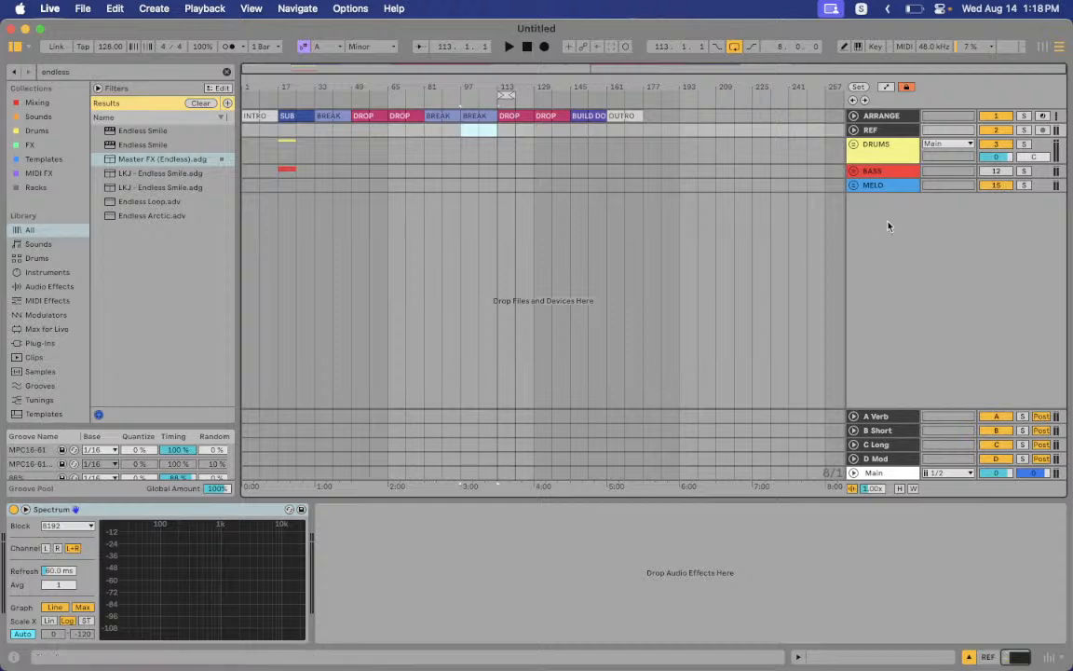
Unfold the ARRANGE track and step through the INTRO, SUB, BREAK and DROP section clips
click(853, 116)
click(880, 140)
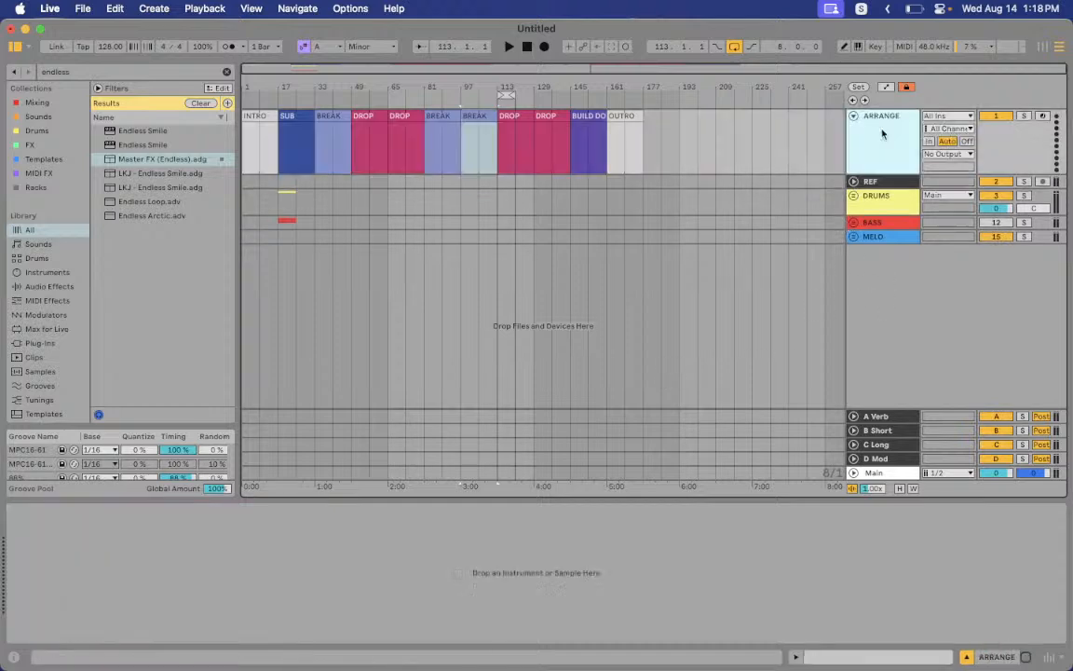
drag(252, 90, 242, 86)
click(261, 117)
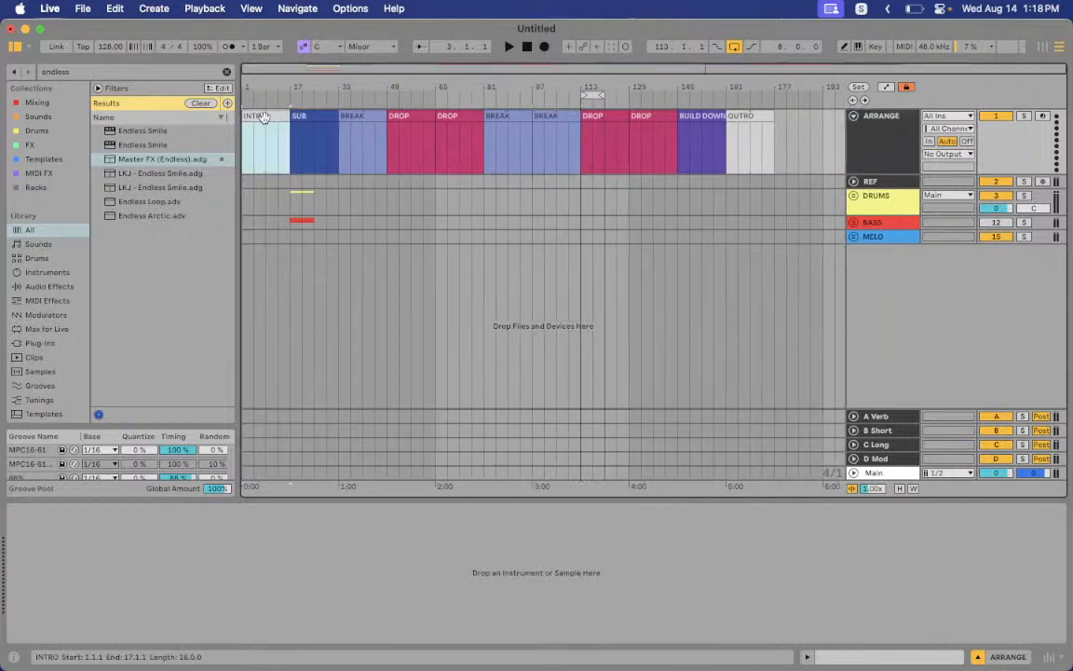
click(308, 116)
click(278, 116)
click(308, 116)
click(362, 116)
click(407, 115)
Select the bar-113 DROP, BUILD DOWN and OUTRO clips, then unfold and select the REF track
click(550, 125)
click(597, 116)
click(691, 115)
click(743, 115)
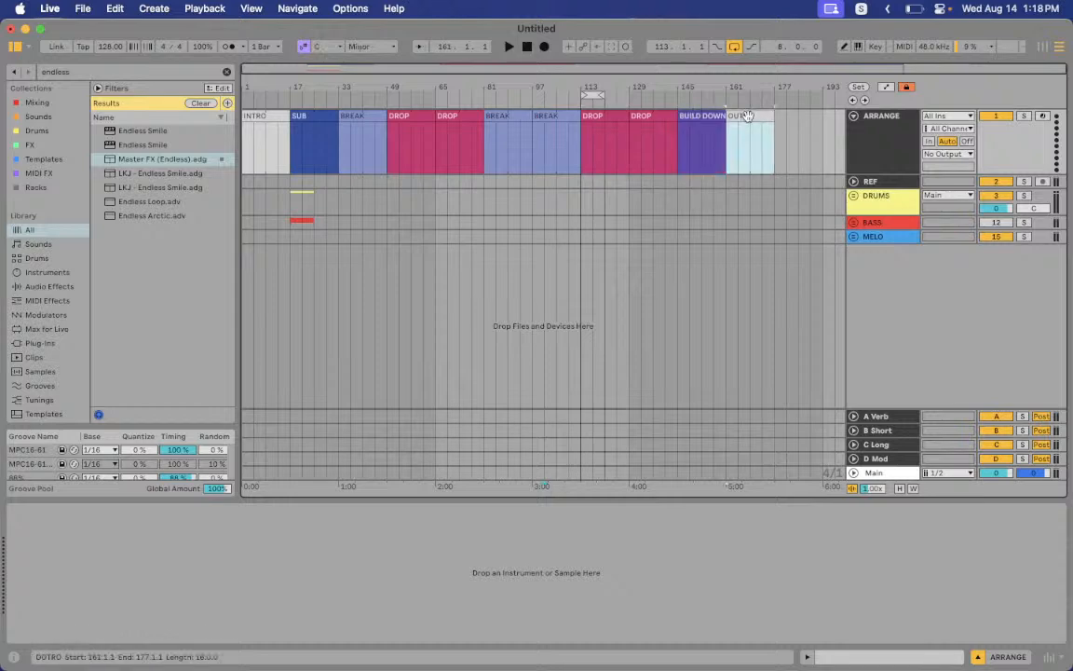
click(854, 181)
click(772, 194)
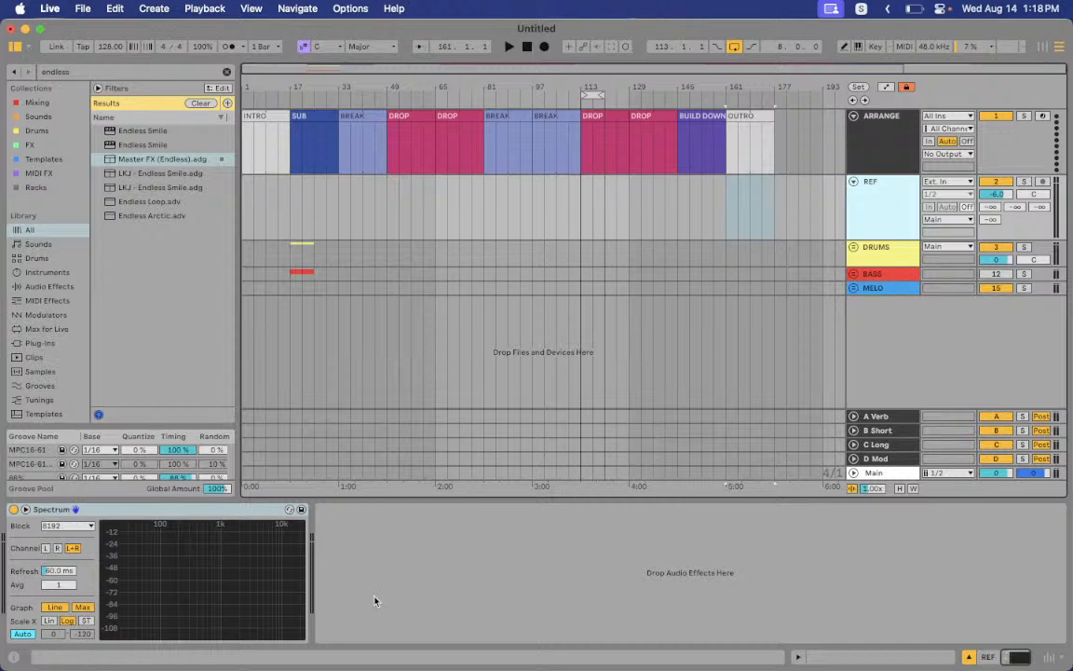
Show REF's Spectrum analyser and select bars 1–177, moving the selection up to ARRANGE
click(115, 511)
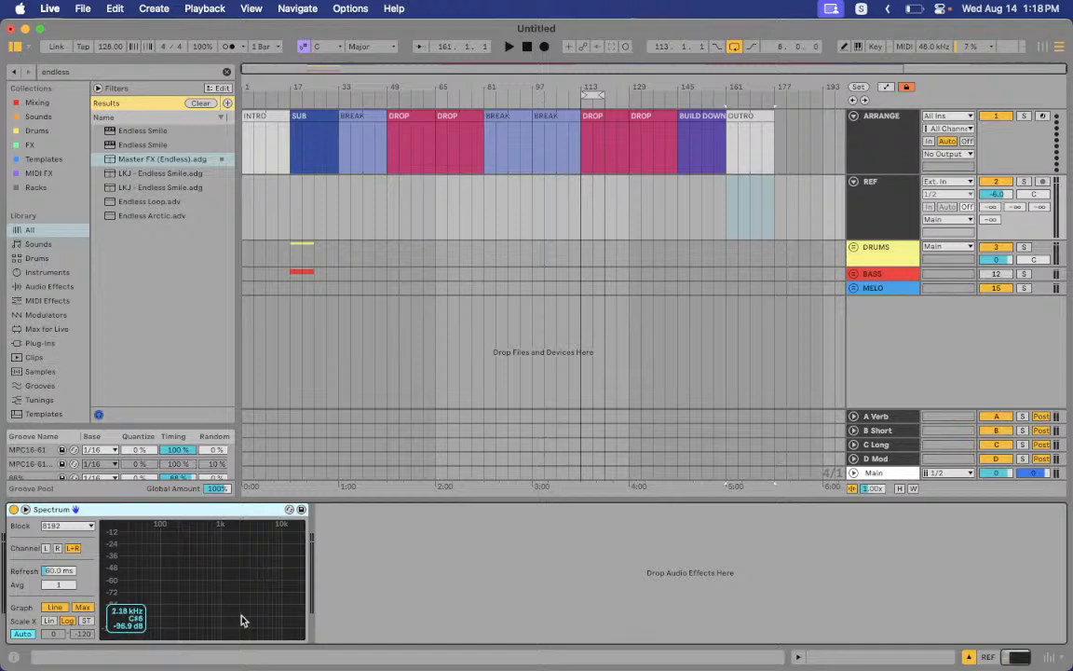
click(1000, 197)
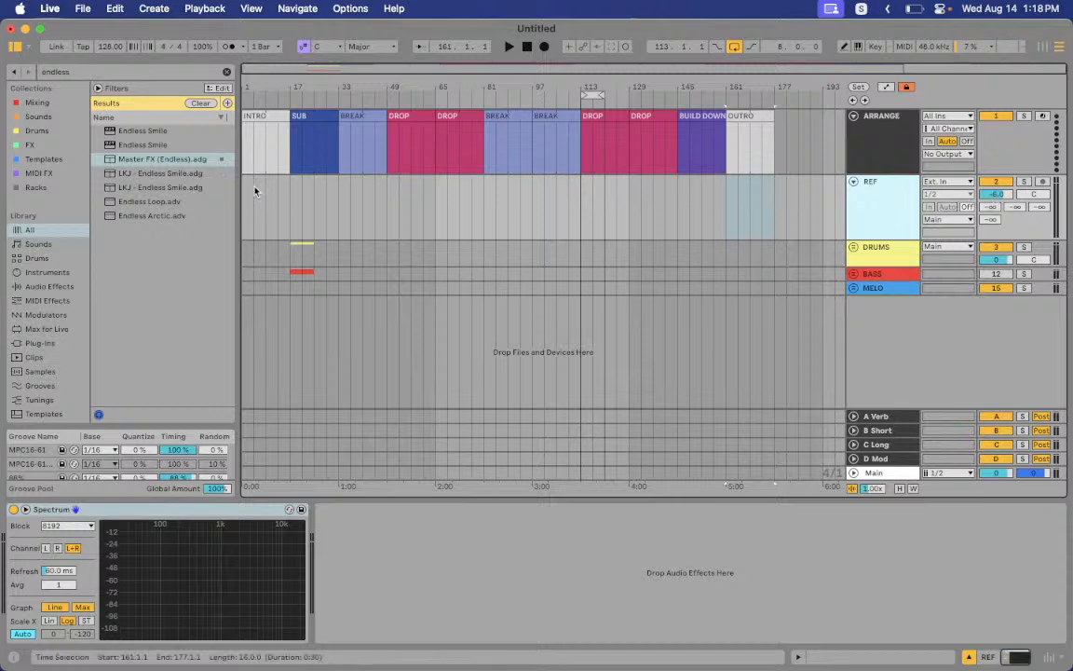
drag(249, 200, 768, 201)
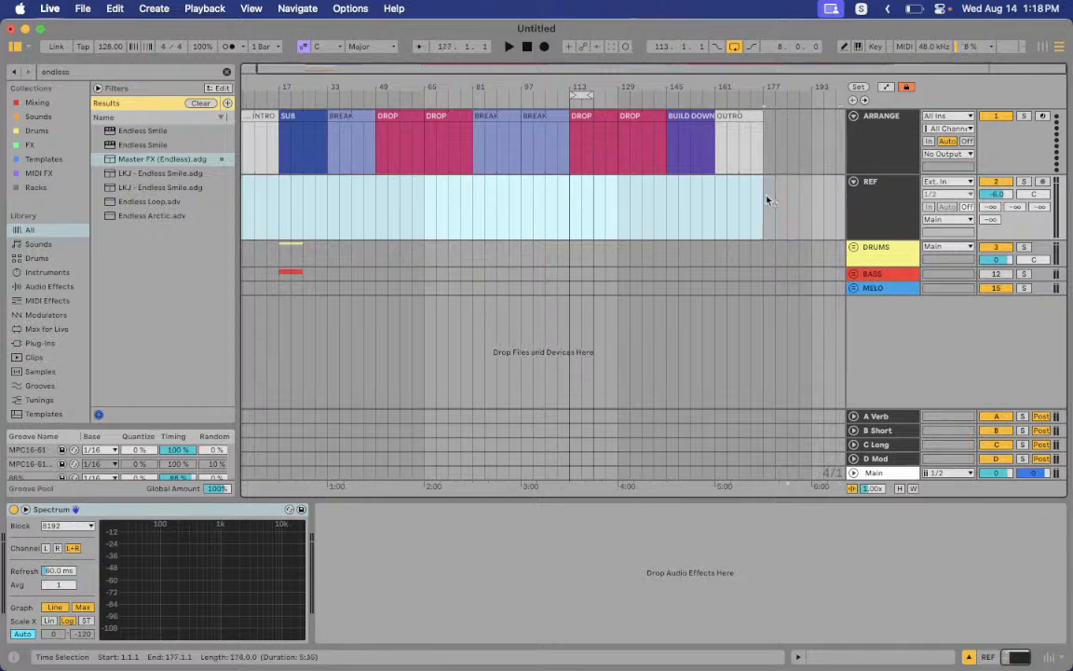
key(Up)
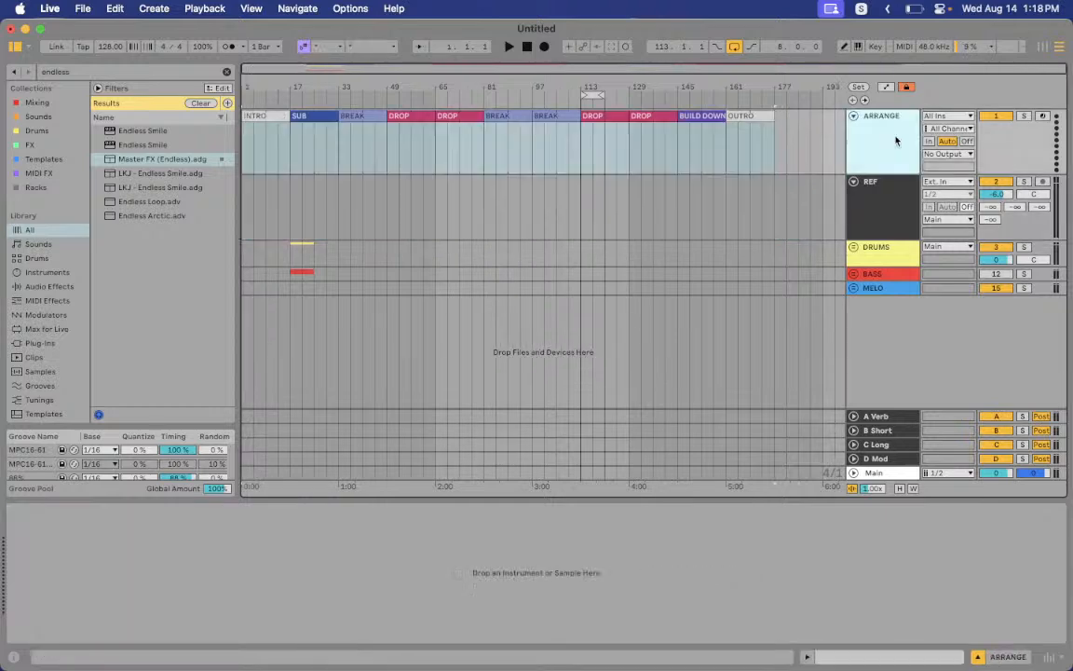
click(248, 113)
drag(260, 122, 313, 120)
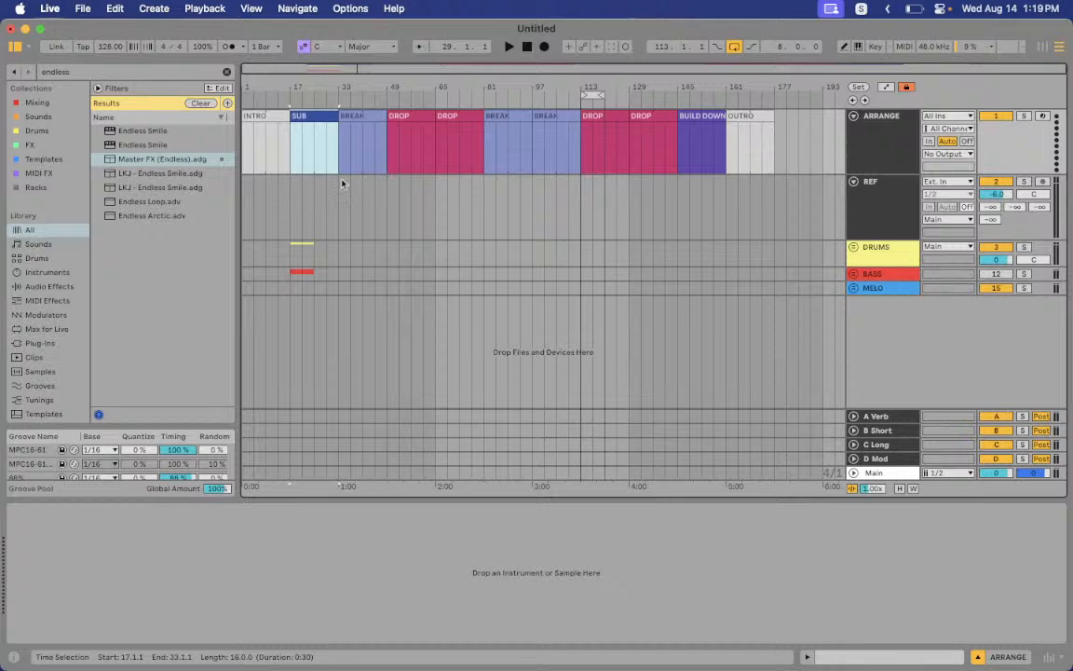
Browse the INTRO, OUTRO and bar-129 DROP section clips with REF's Spectrum showing
click(722, 197)
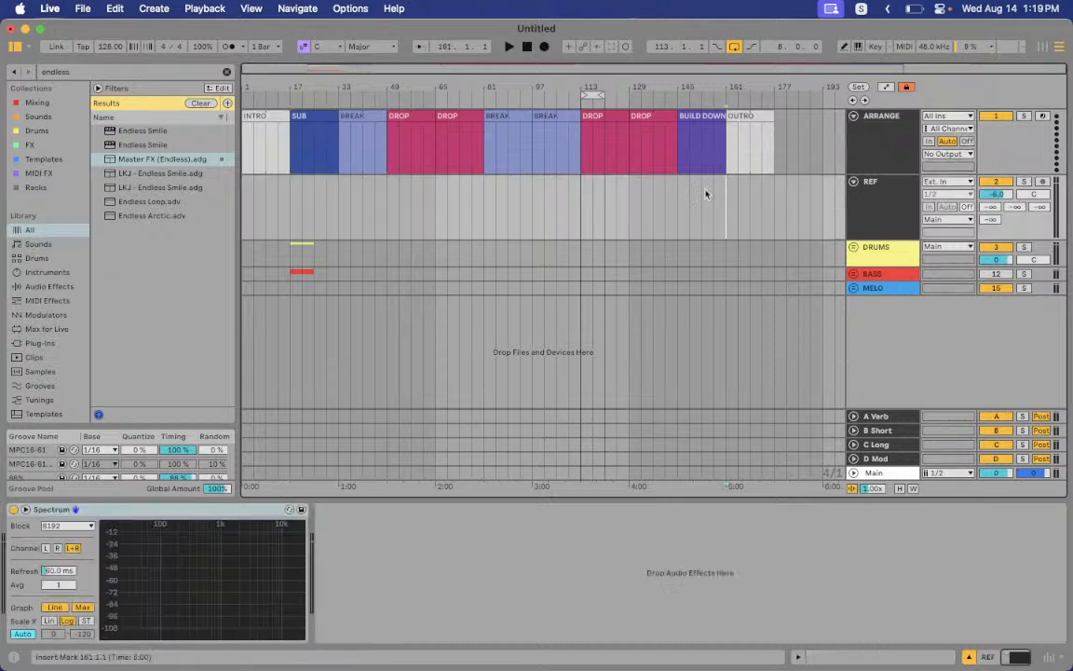
click(256, 116)
click(751, 116)
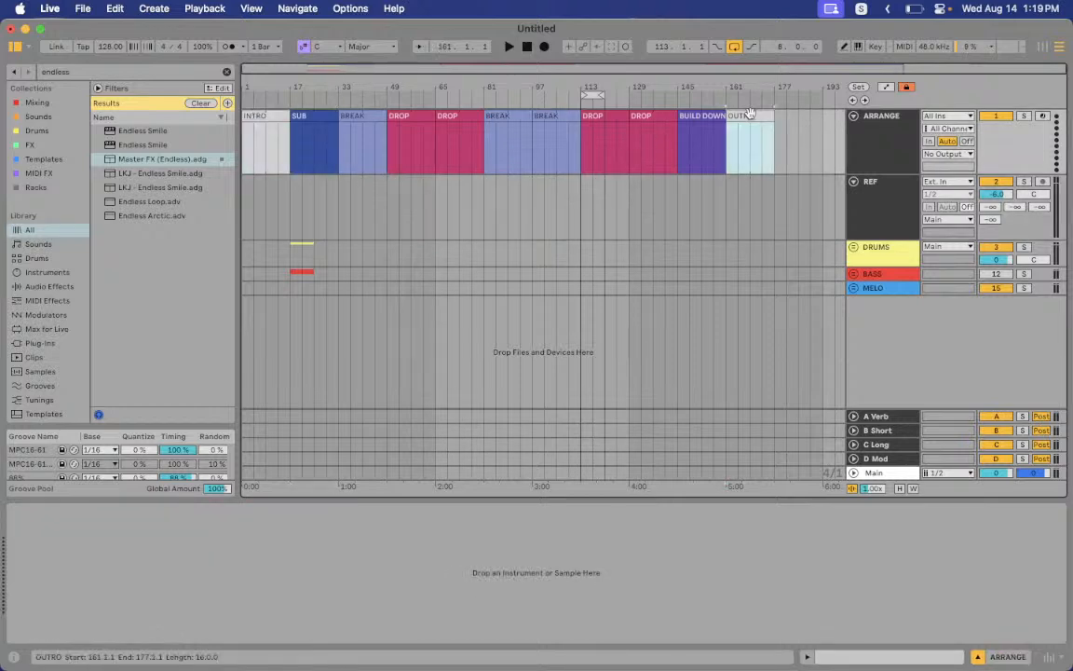
click(663, 116)
Fold the ARRANGE and REF tracks, loop bars 1–17, and select the OUTRO clip
click(852, 117)
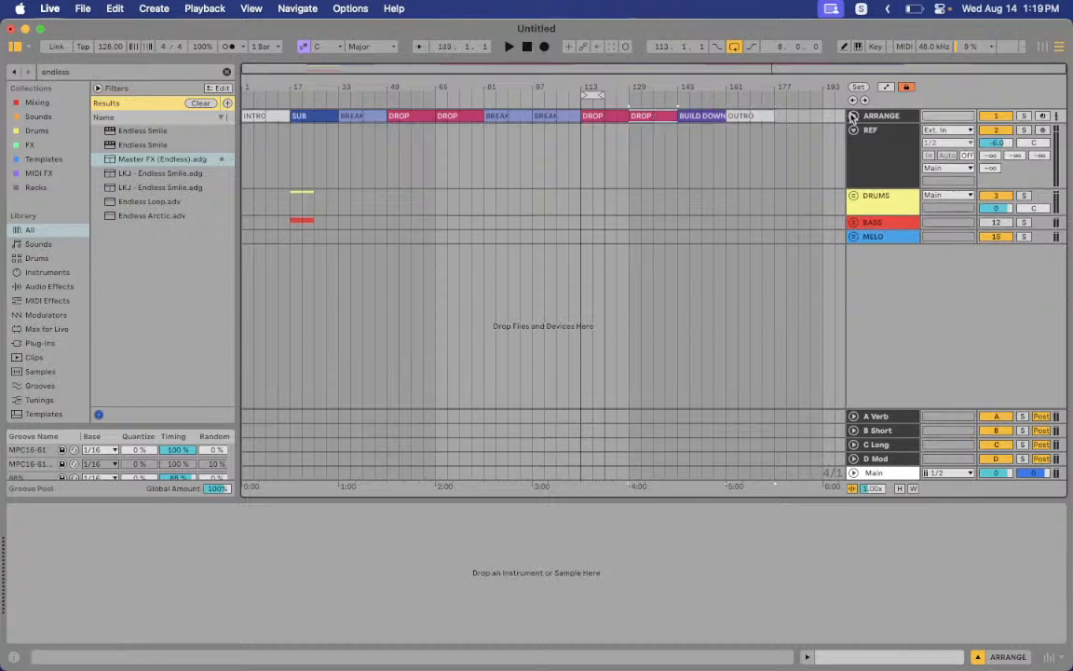
click(853, 130)
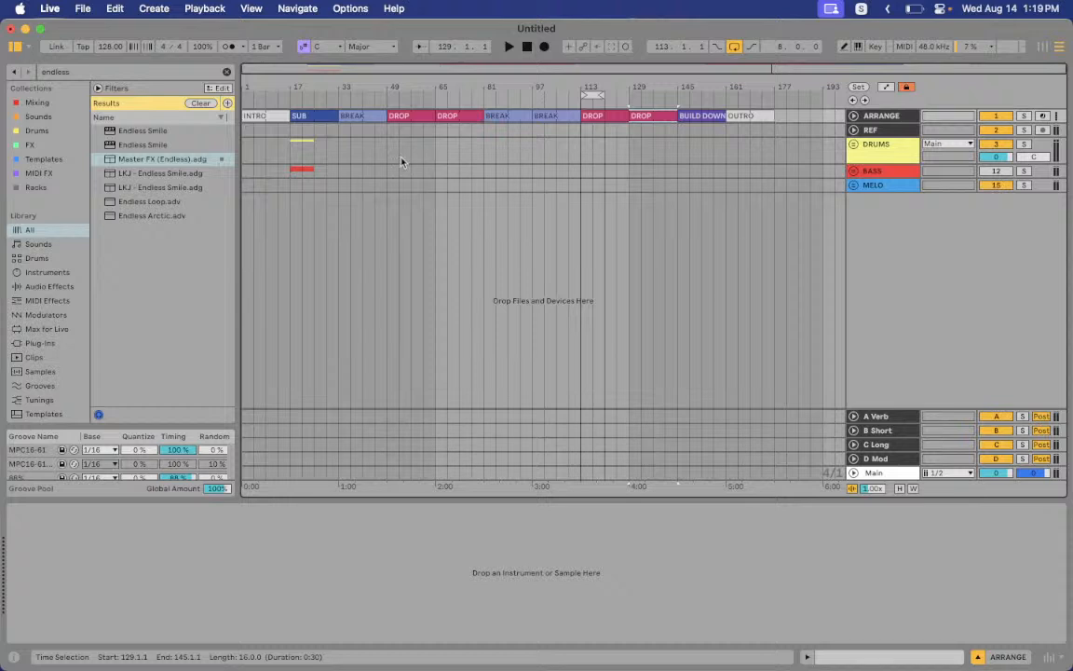
drag(246, 132, 287, 131)
key(cmd+l)
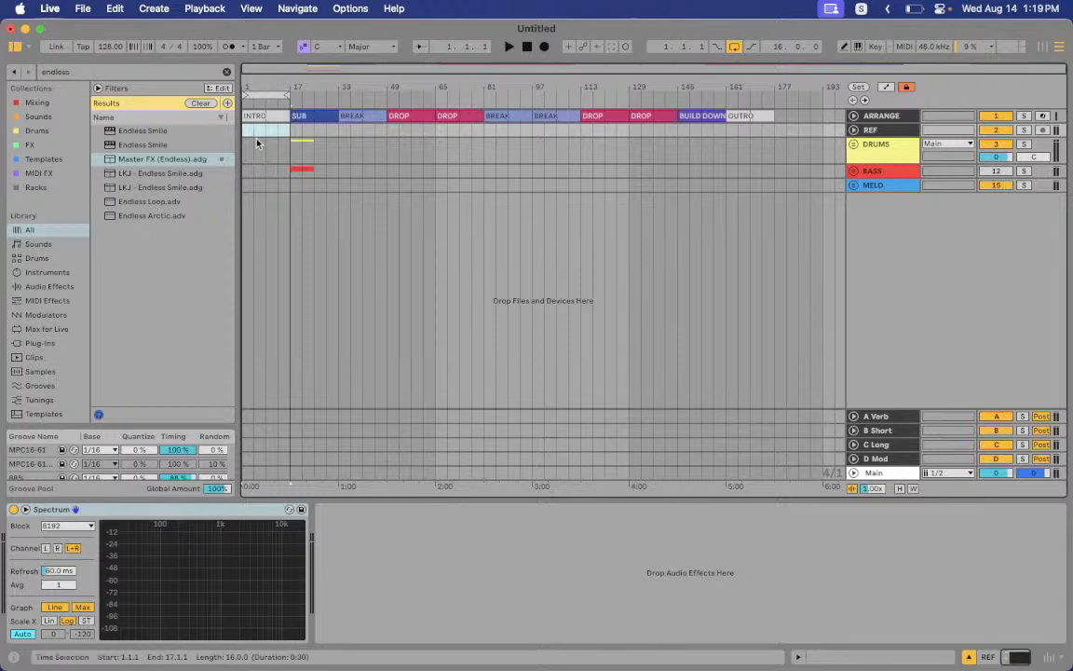
click(744, 116)
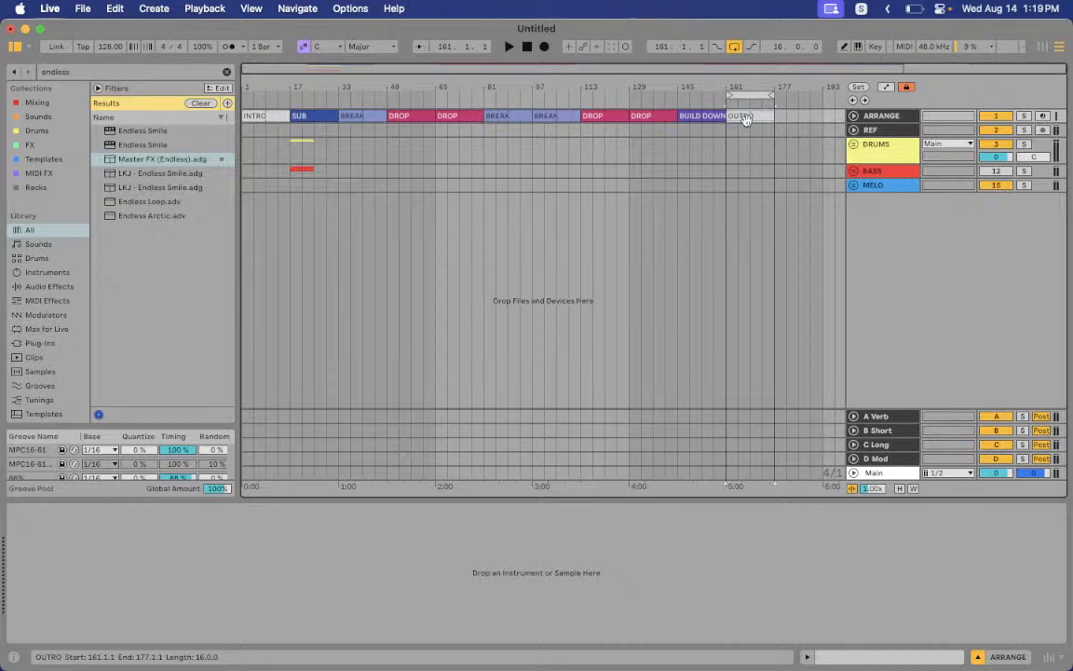
Unfold the DRUMS group and bypass its compressor briefly to compare, then re-enable it
click(876, 155)
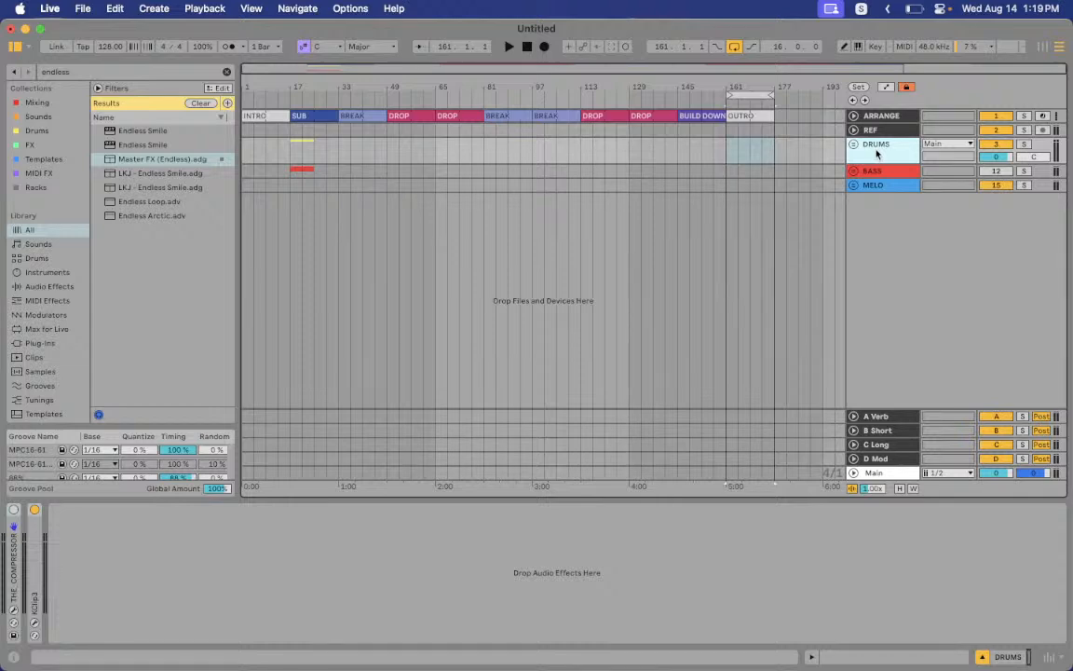
click(853, 145)
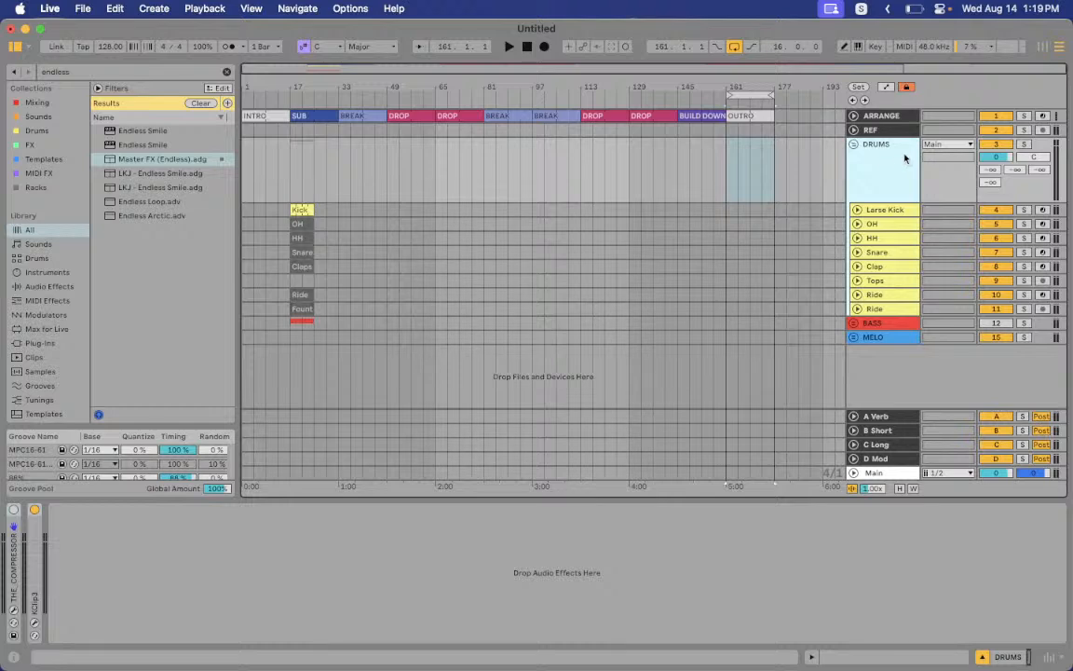
click(20, 584)
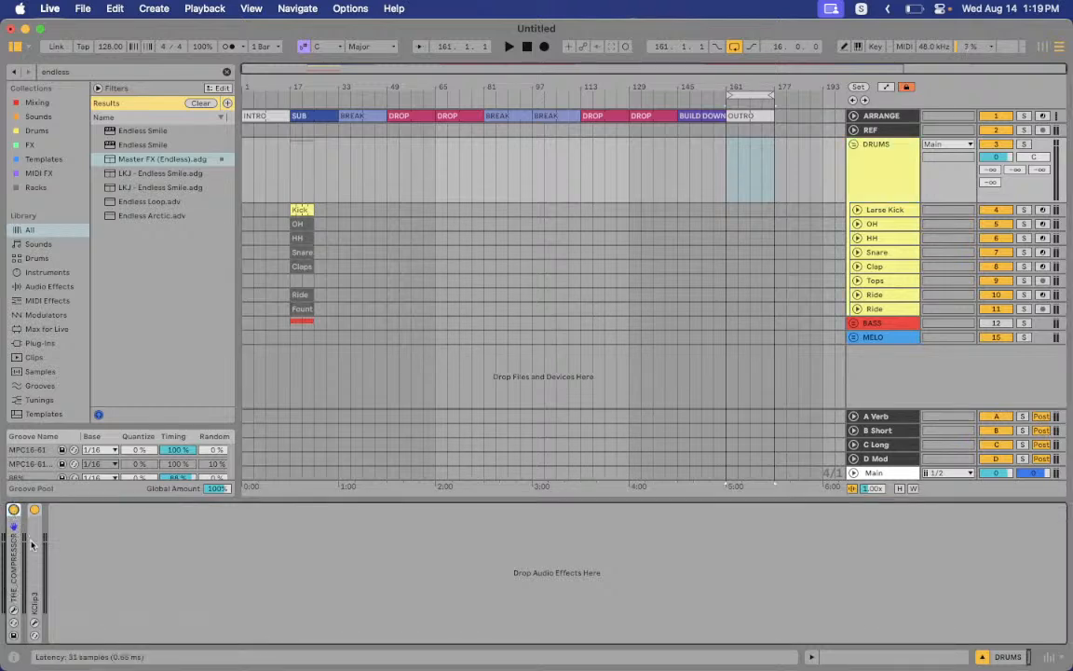
click(14, 509)
click(14, 510)
Run THE_COMPRESSOR's MAGIC assistant with a DRUMS signal and GENTLE style, then close it
click(14, 606)
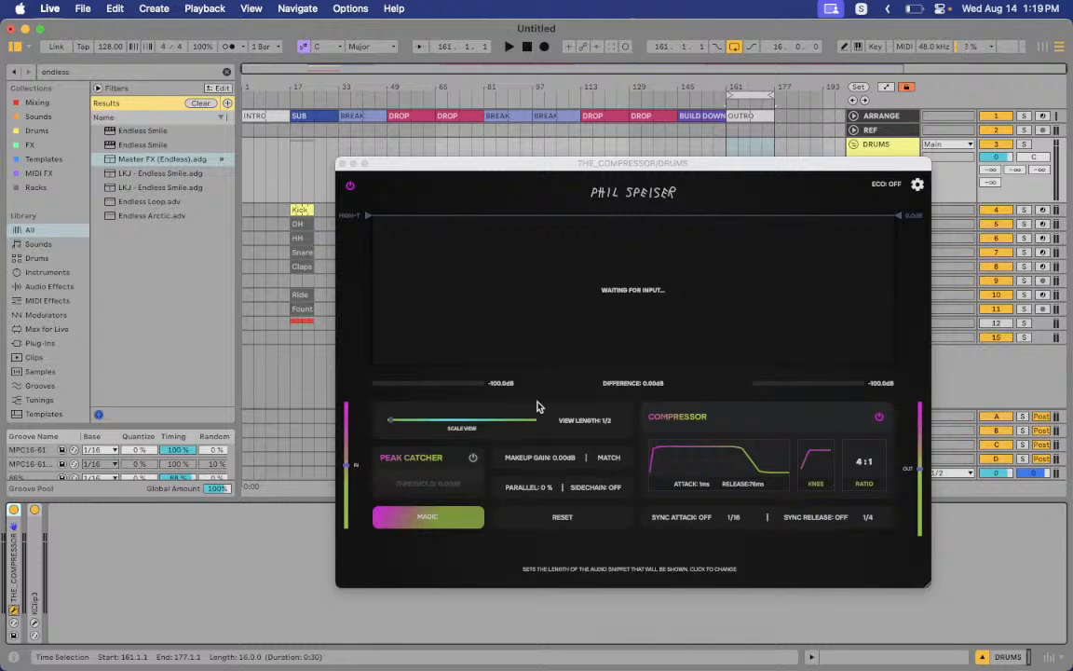
click(438, 516)
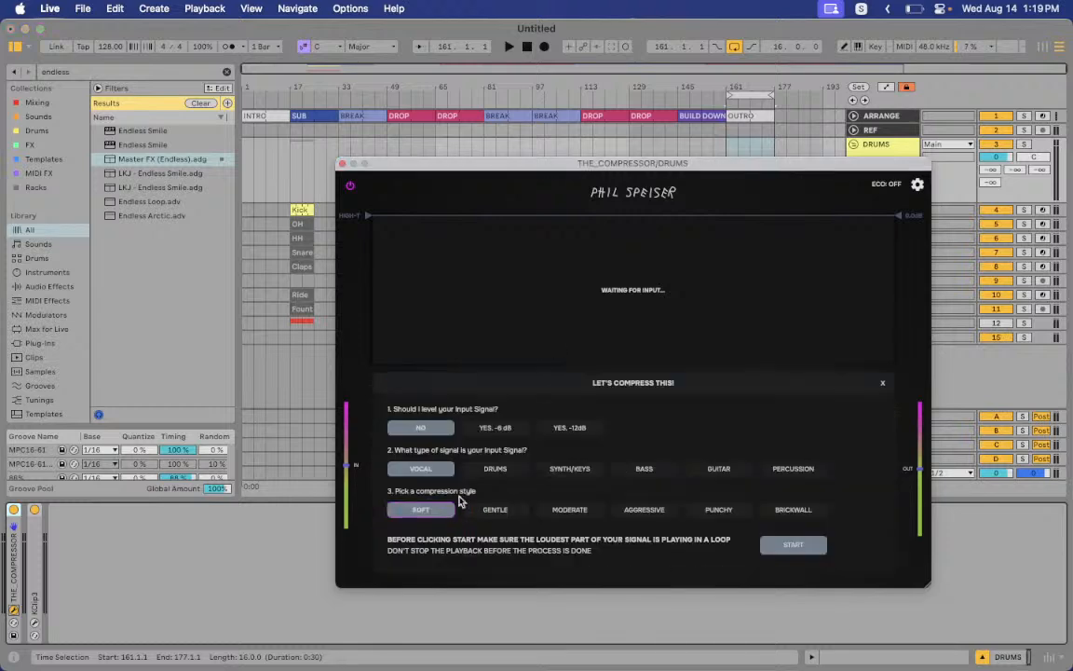
click(494, 469)
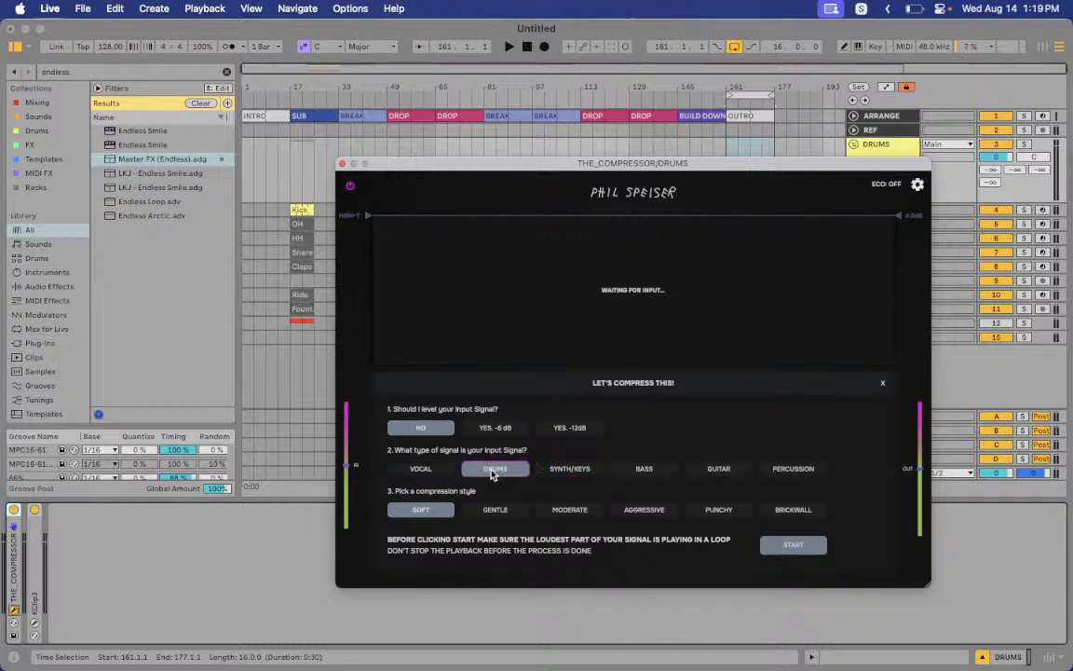
click(493, 510)
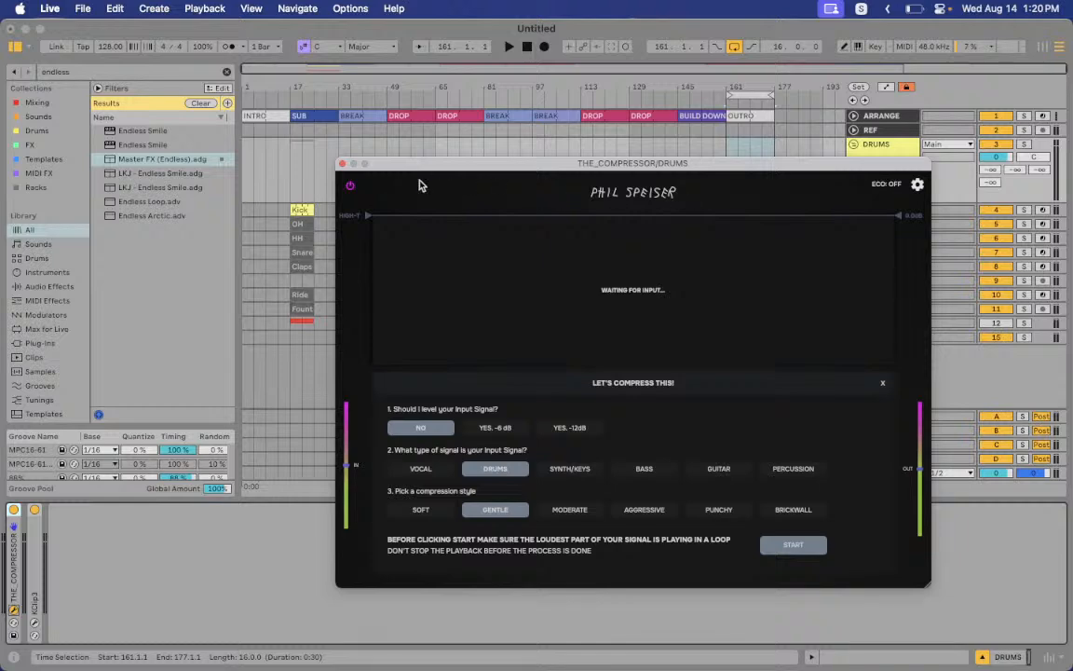
click(342, 164)
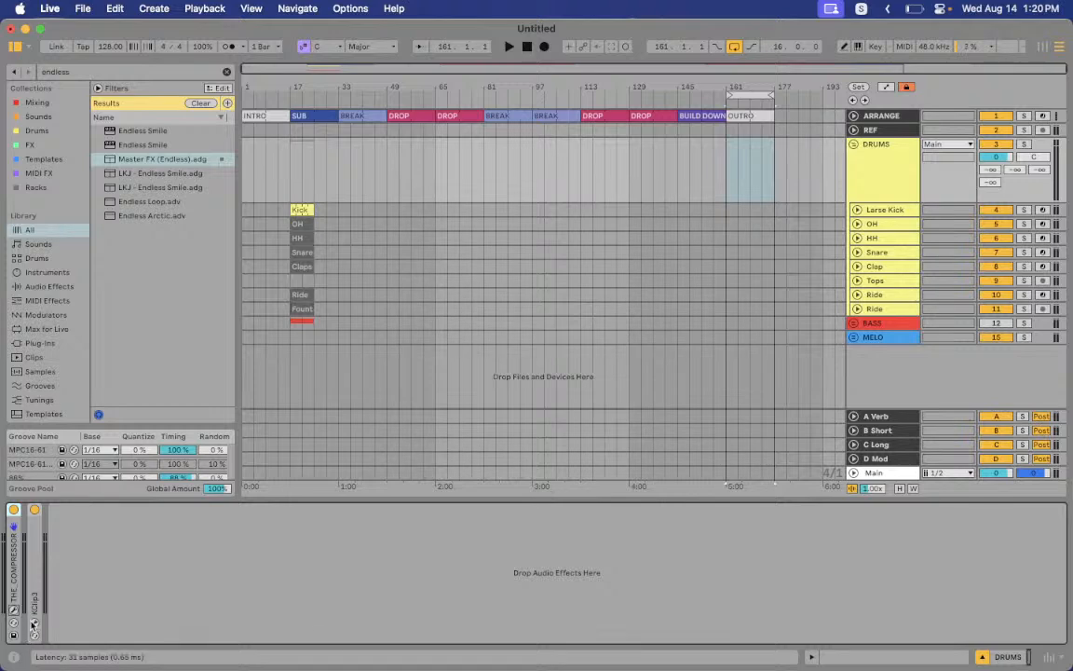
click(32, 623)
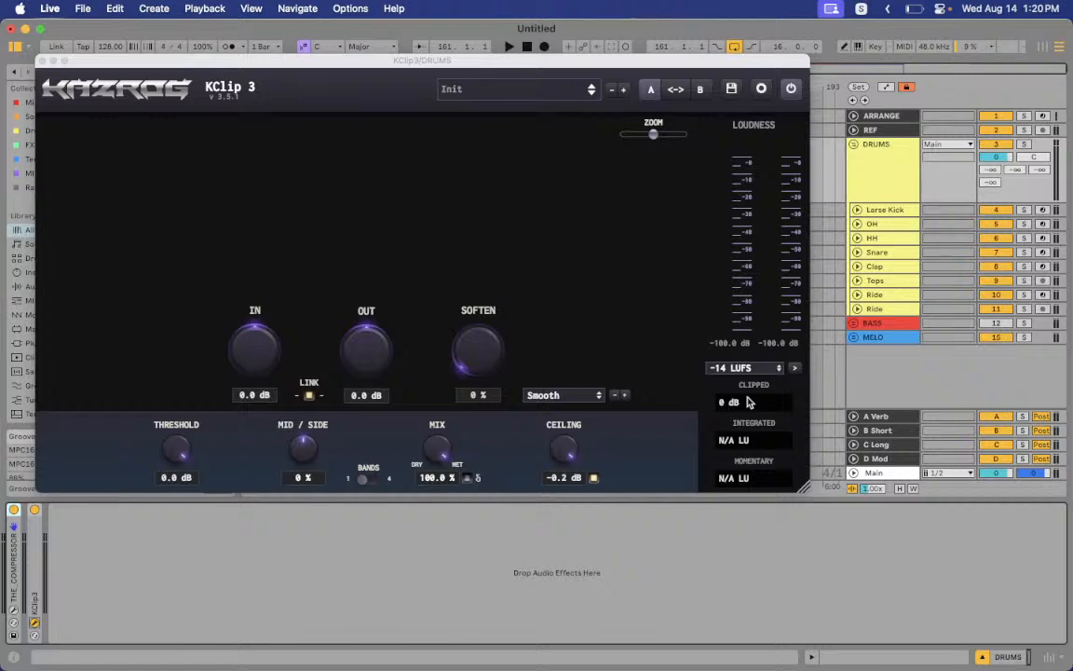
click(551, 395)
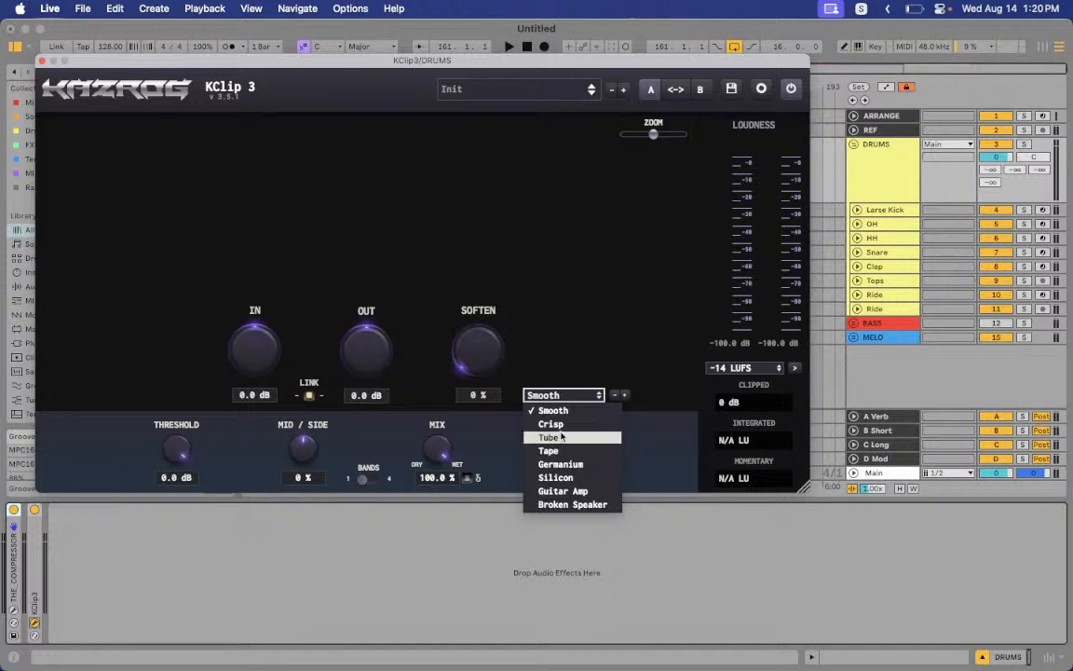
click(566, 333)
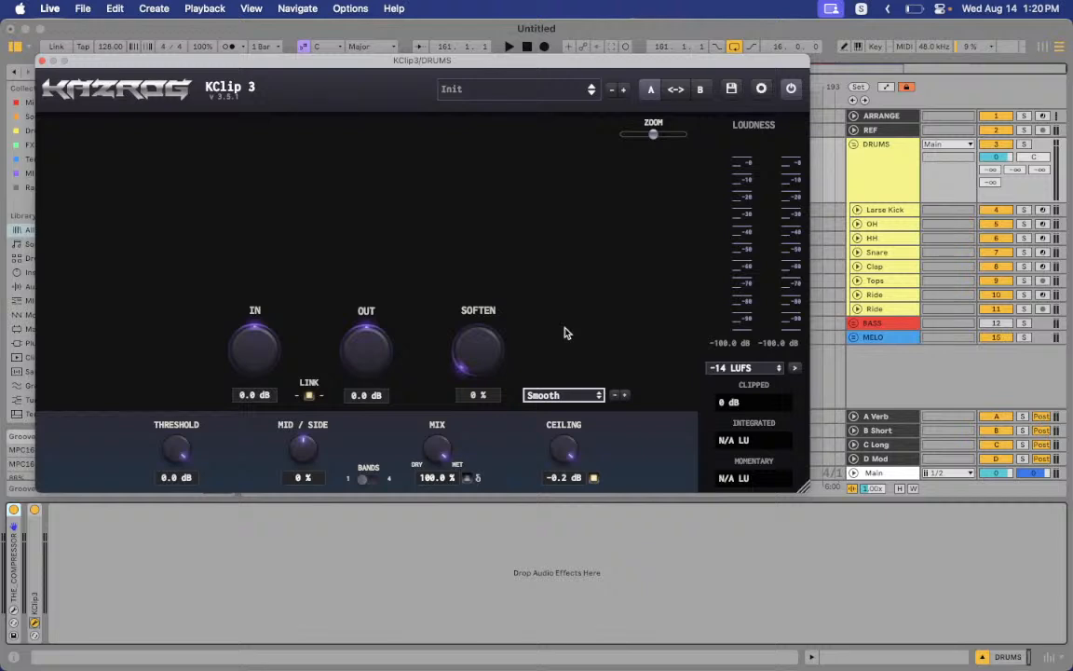
click(41, 59)
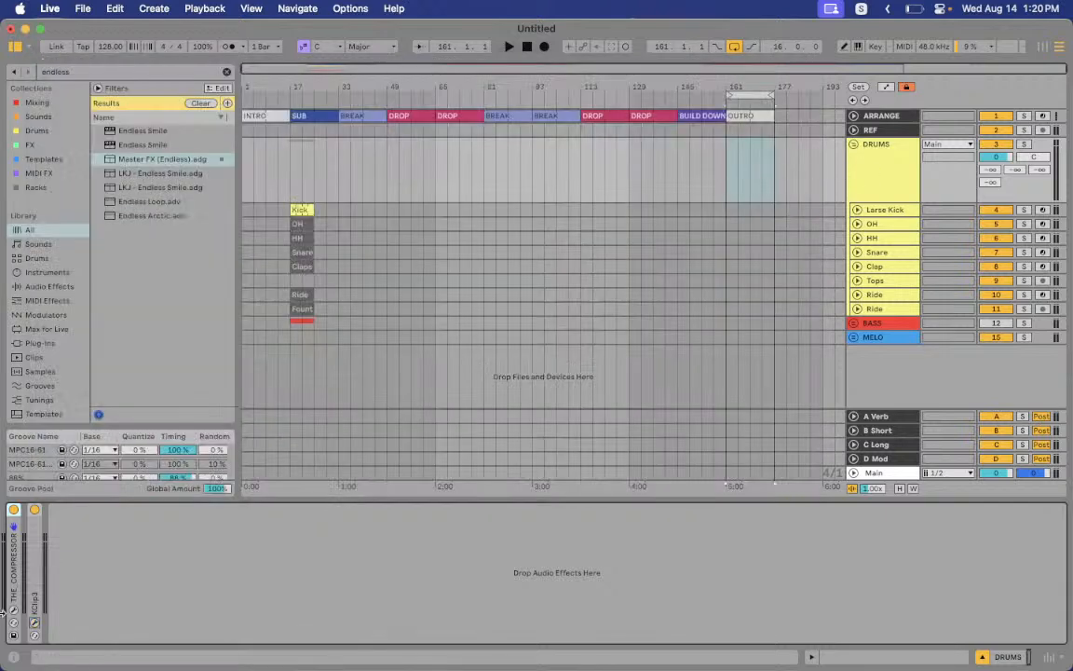
Select Larse Kick and step through the drum tracks' devices
click(885, 210)
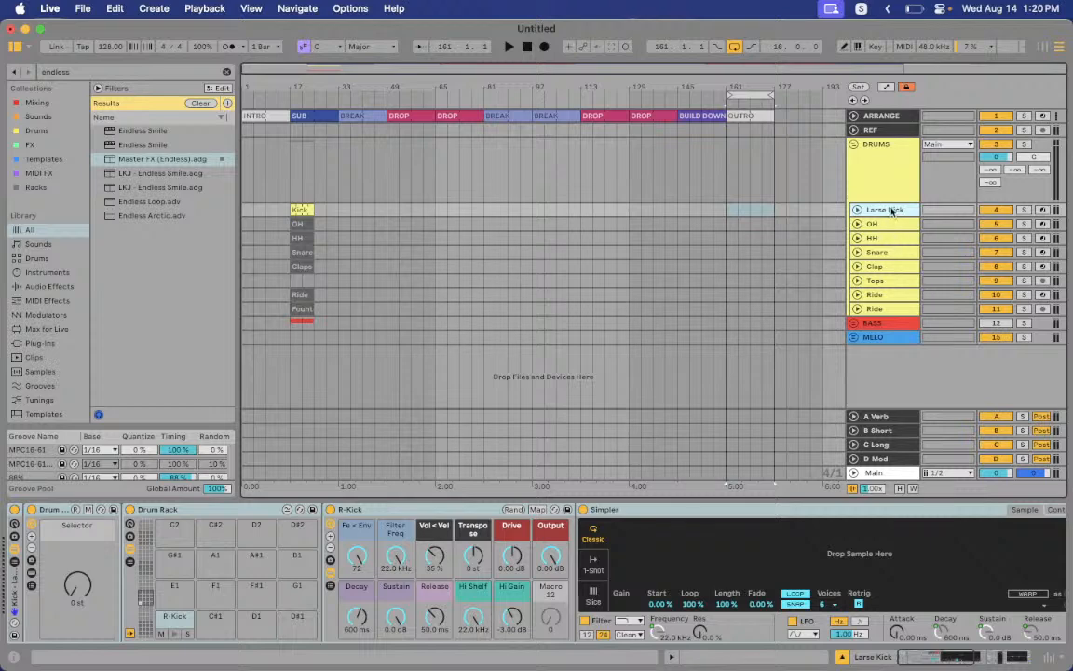
key(Down)
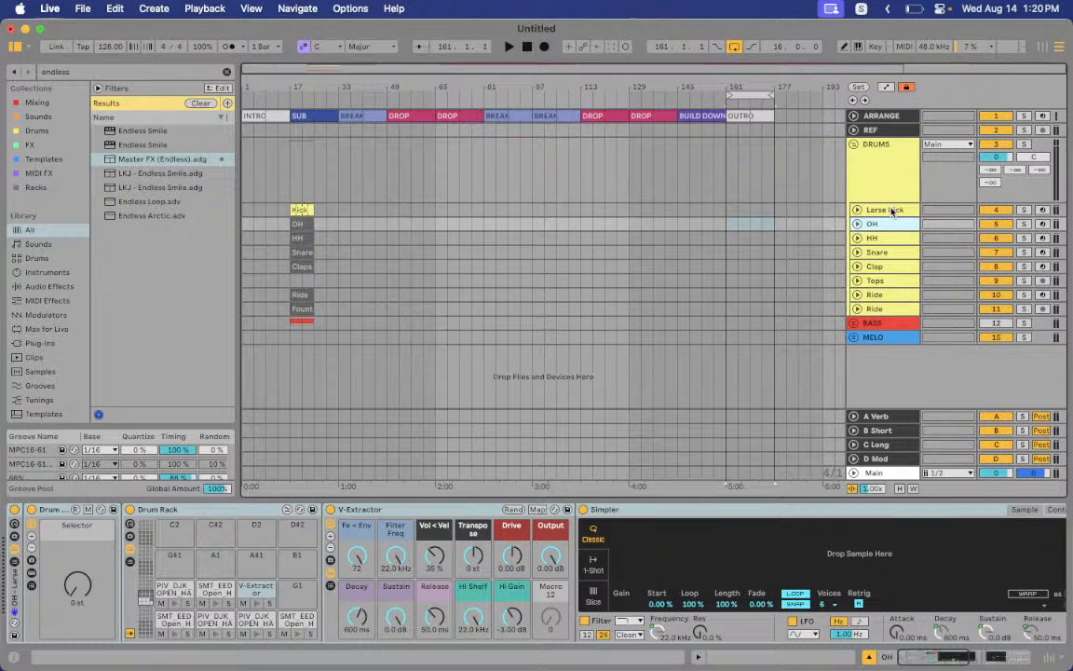
key(Down)
key(Down)
key(Down)
key(Down)
key(Down)
key(Down)
key(Up)
key(Up)
key(Up)
key(Up)
key(Up)
key(Up)
key(Up)
key(Up)
key(Down)
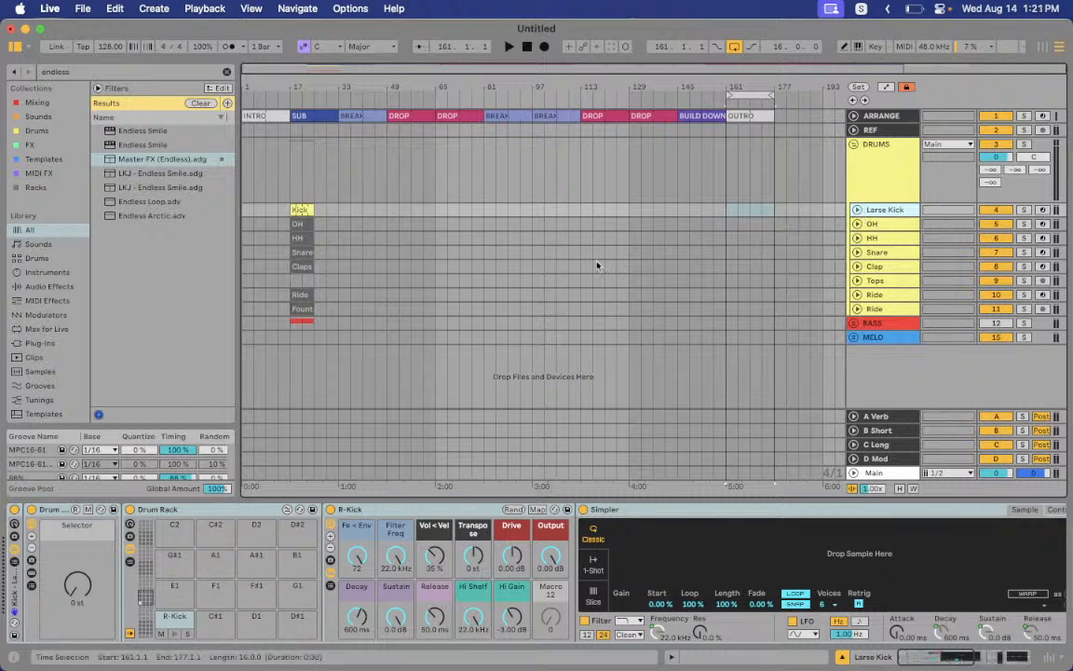
Unfold the Larse Kick, OH, HH and Snare lanes and zoom in on clips from bar 17
click(857, 211)
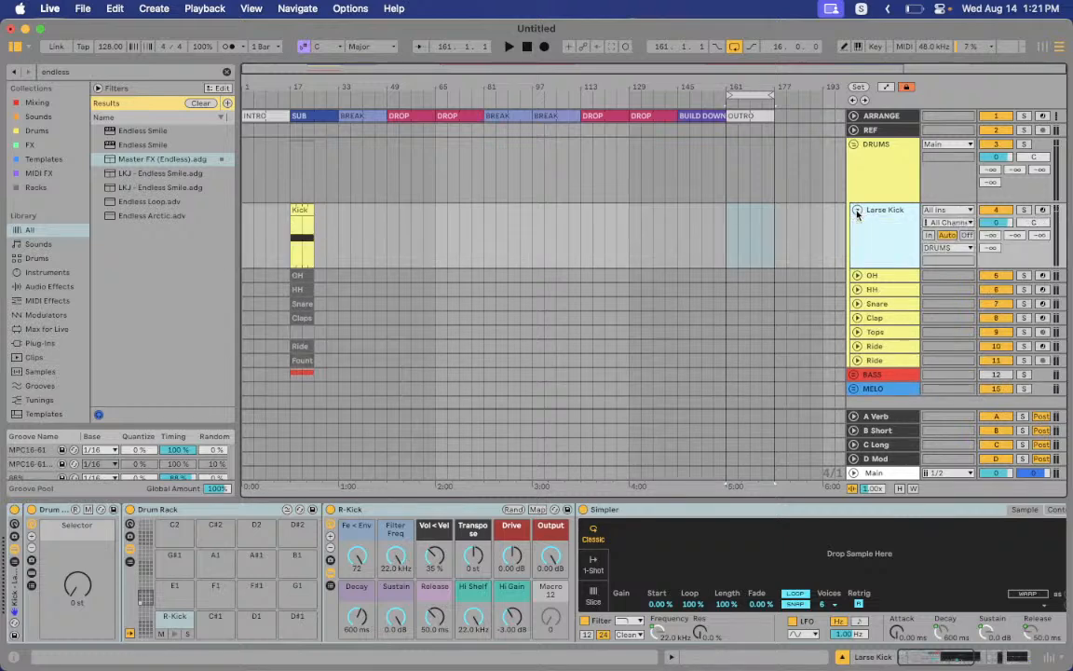
click(857, 275)
click(858, 341)
scroll(857, 345, down, 2)
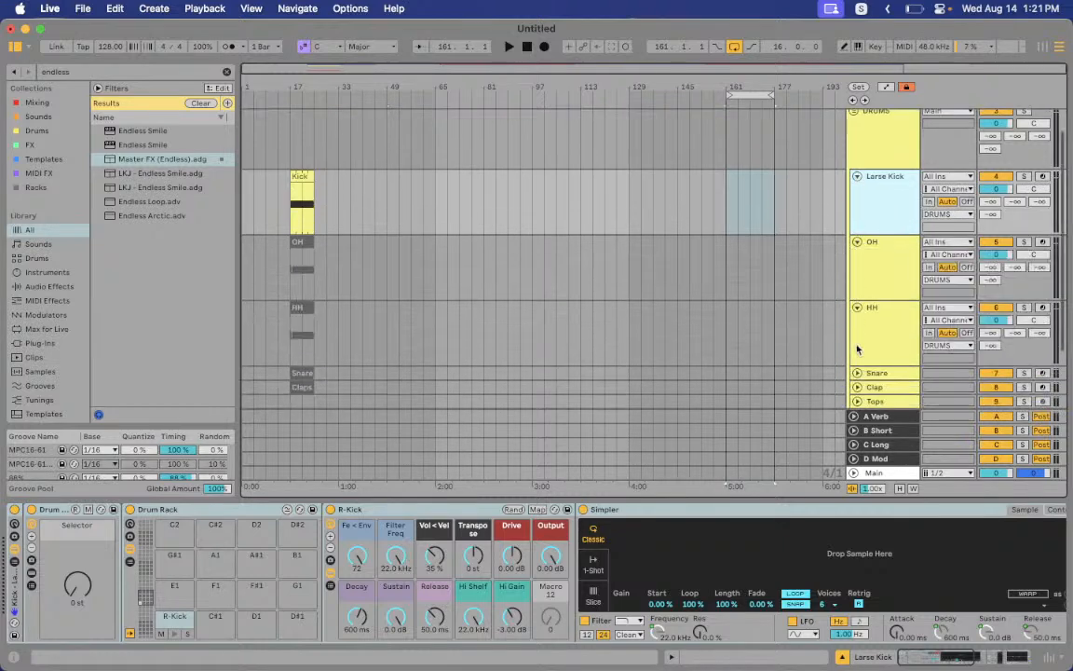
click(857, 373)
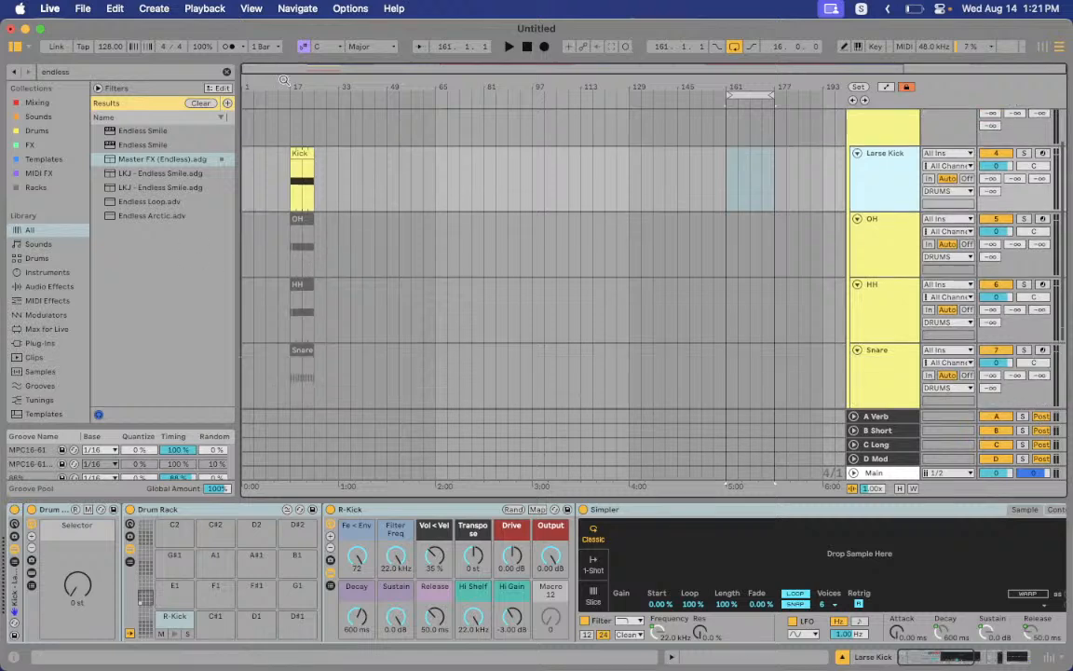
drag(285, 86, 284, 242)
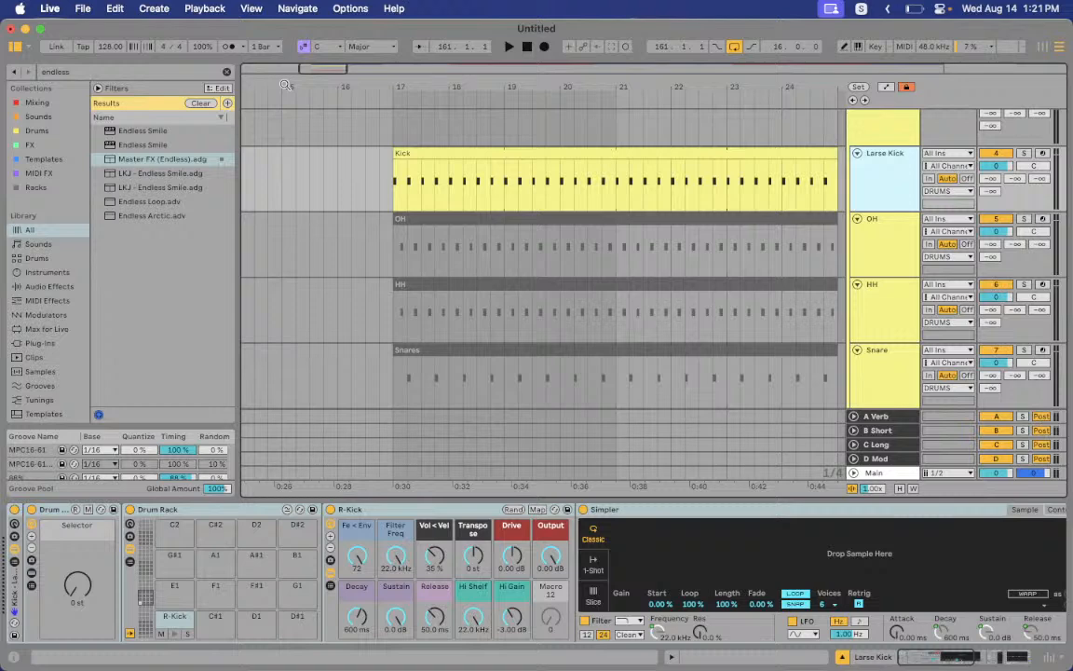
double_click(467, 150)
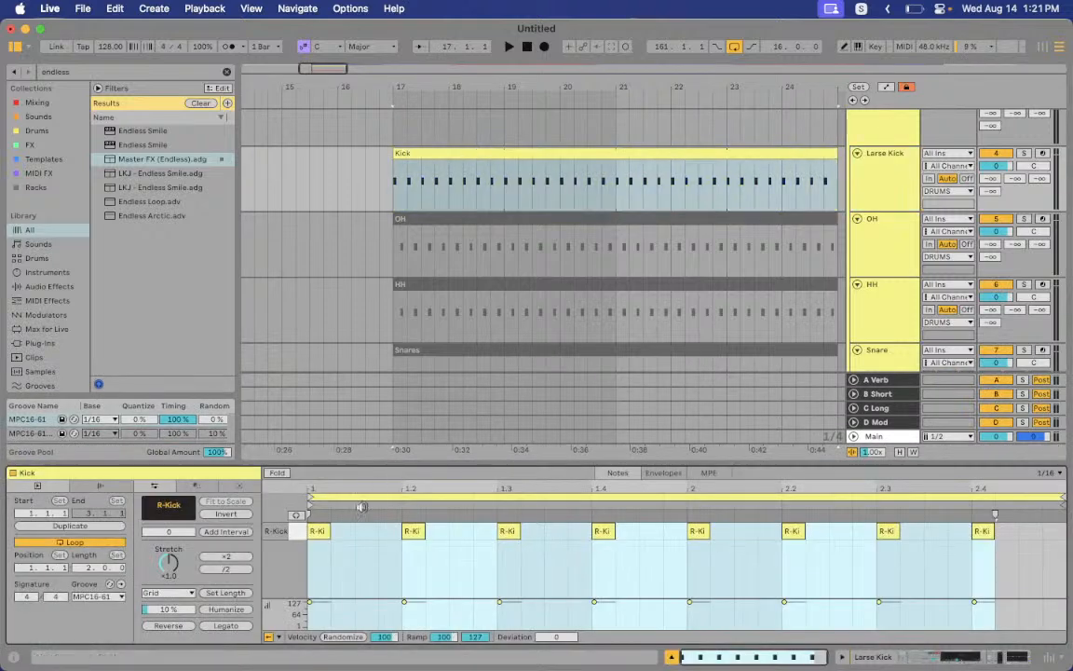
click(411, 531)
click(515, 533)
click(605, 532)
click(700, 531)
click(792, 531)
click(454, 150)
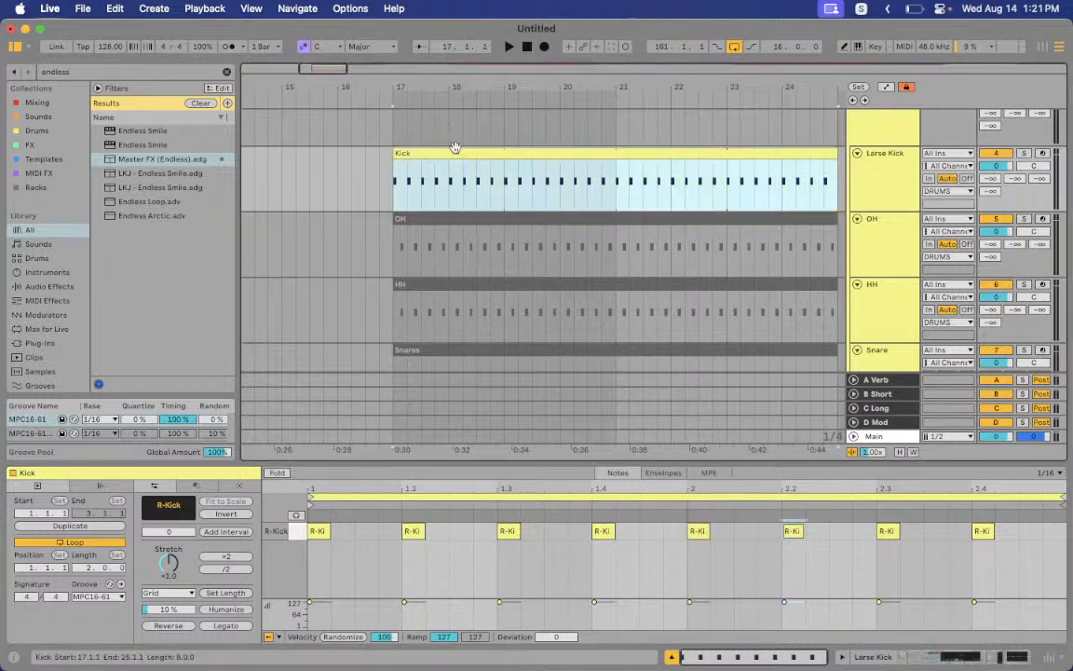
click(869, 184)
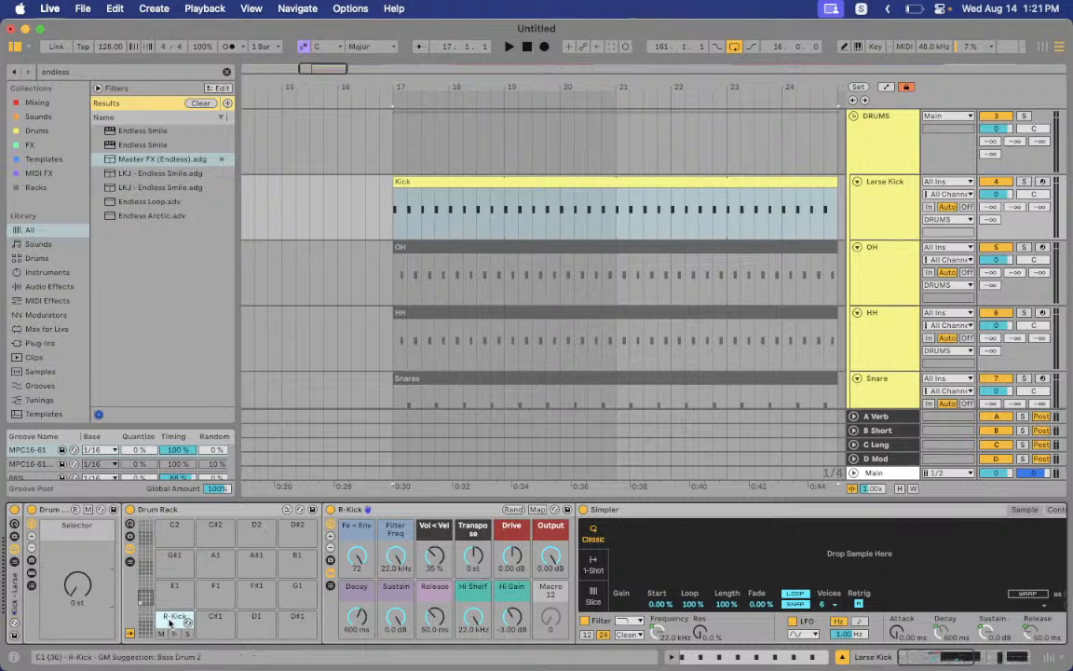
Zoom out around bar 17, sweep R-Kick's Filter Freq down, and show Simpler's Controls page
scroll(463, 205, up, 1)
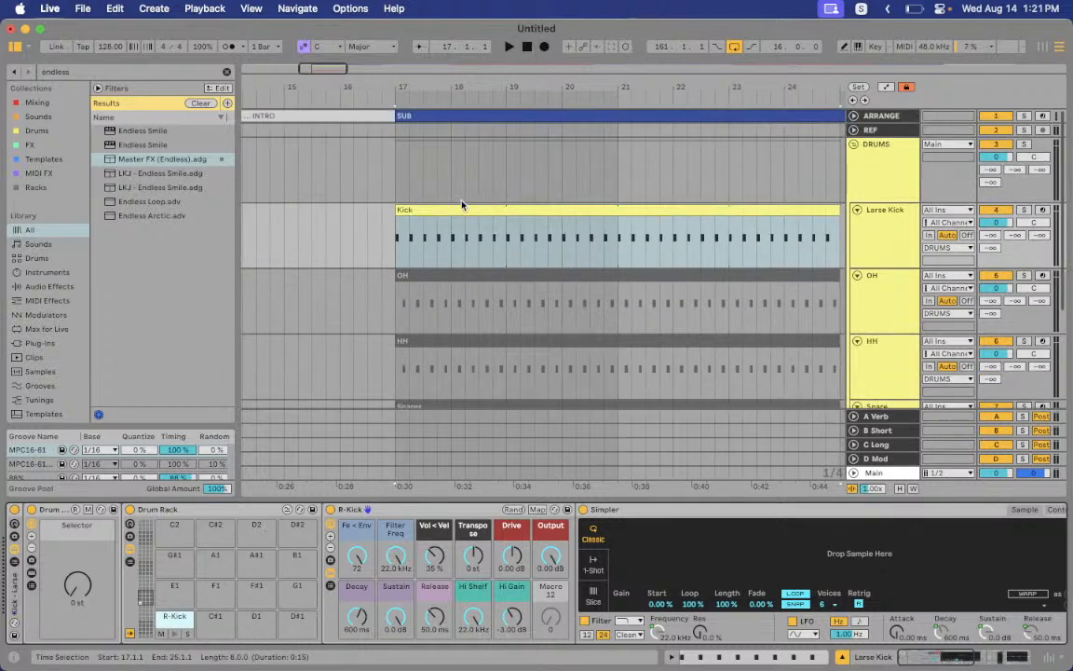
drag(400, 82, 401, 61)
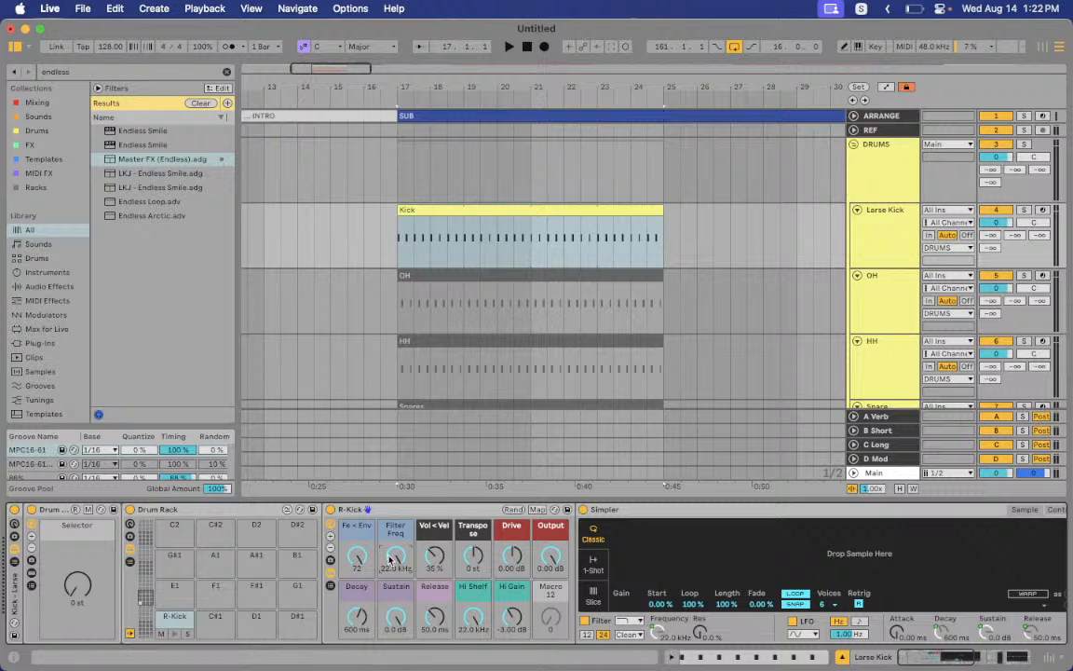
mouse_move(396, 556)
mouse_down()
mouse_move(396, 622)
mouse_move(396, 556)
mouse_up()
scroll(867, 561, right, 3)
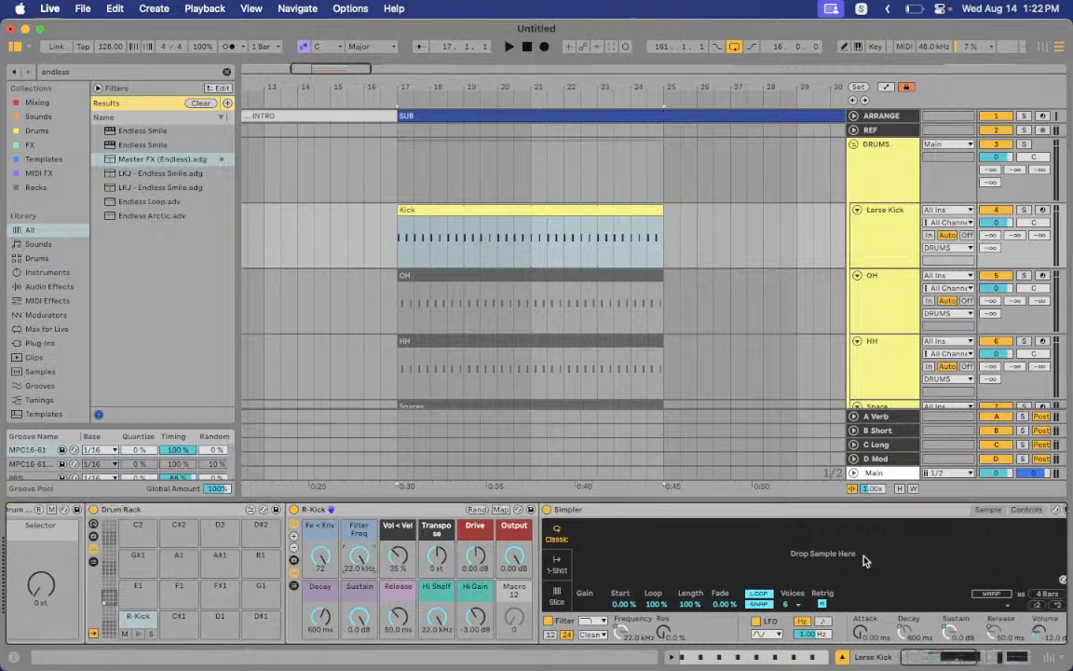
click(935, 512)
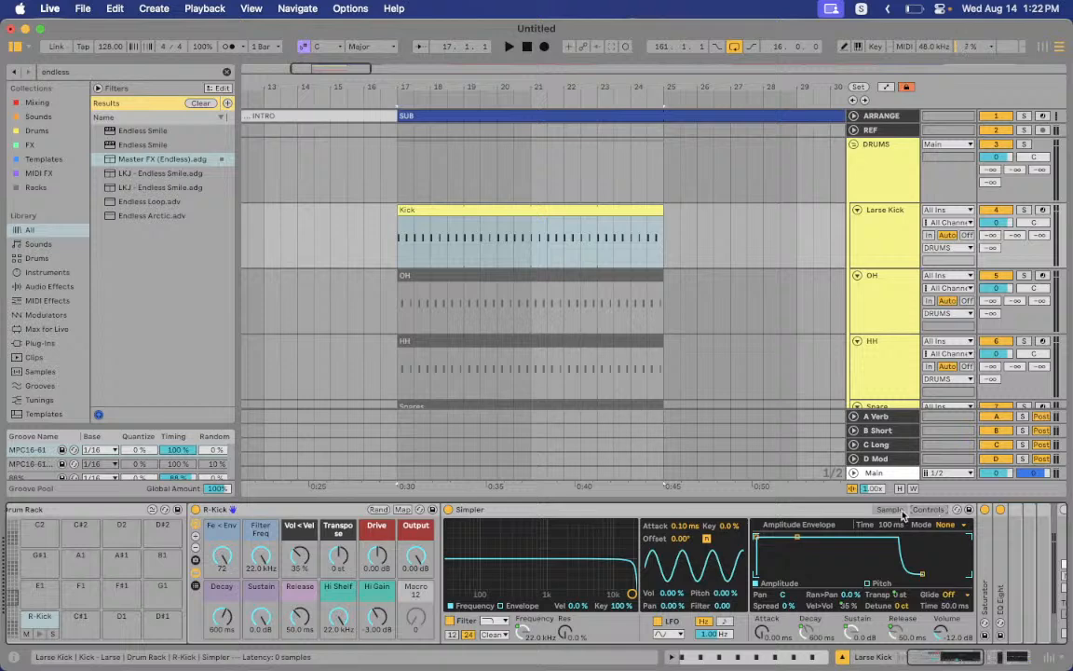
Check the kick Simpler's filter envelope and sample view, then enable EQ Eight's low-cut band
click(501, 605)
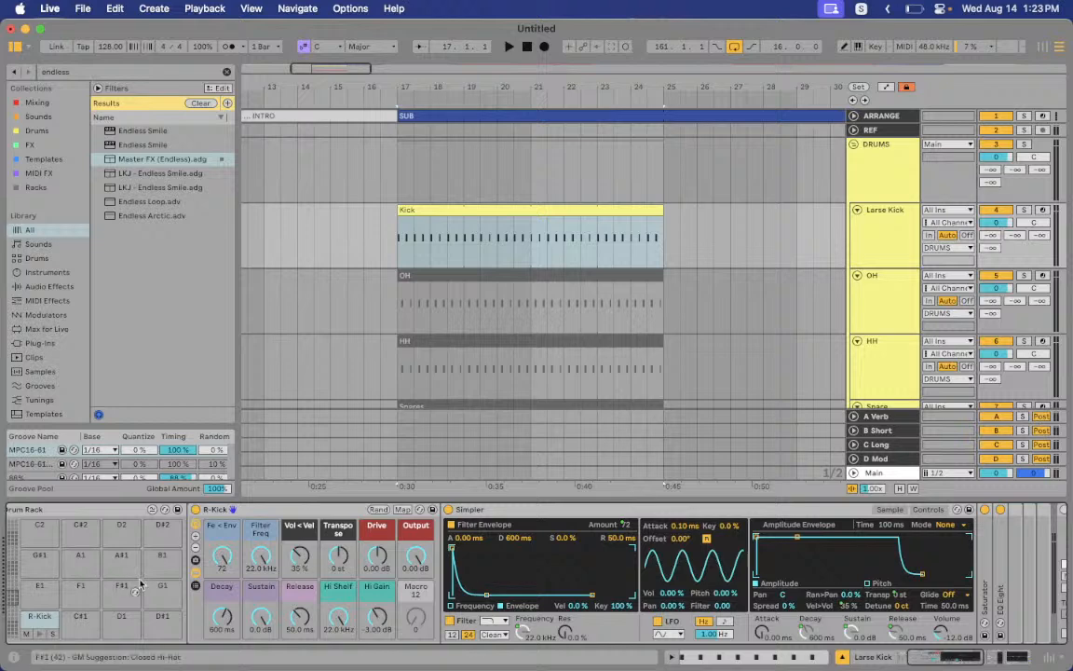
click(890, 510)
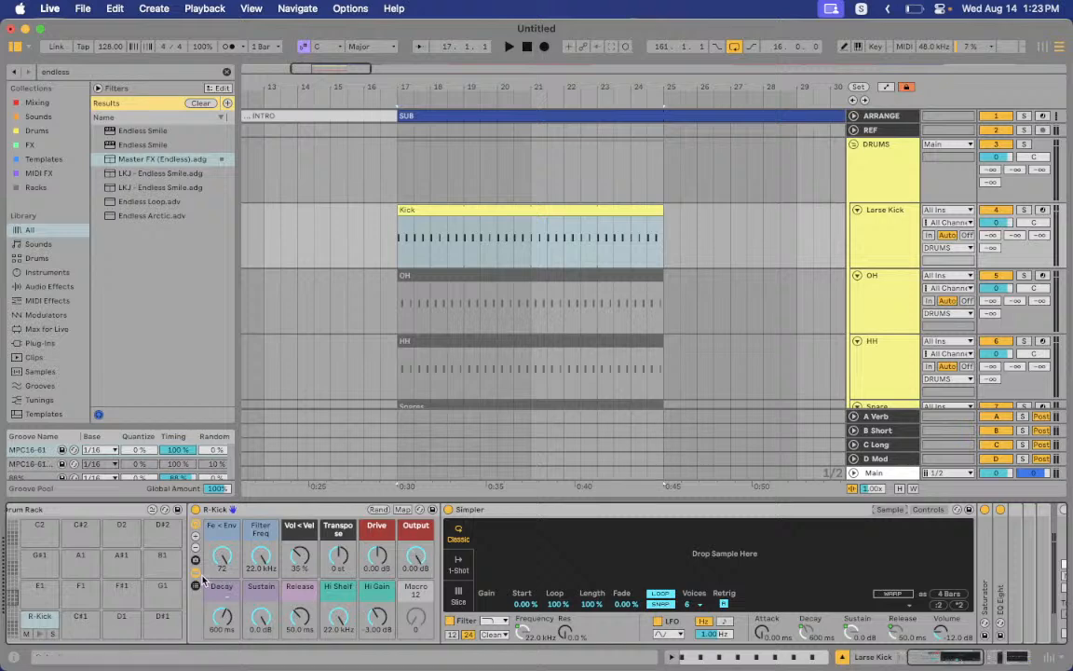
scroll(198, 579, right, 6)
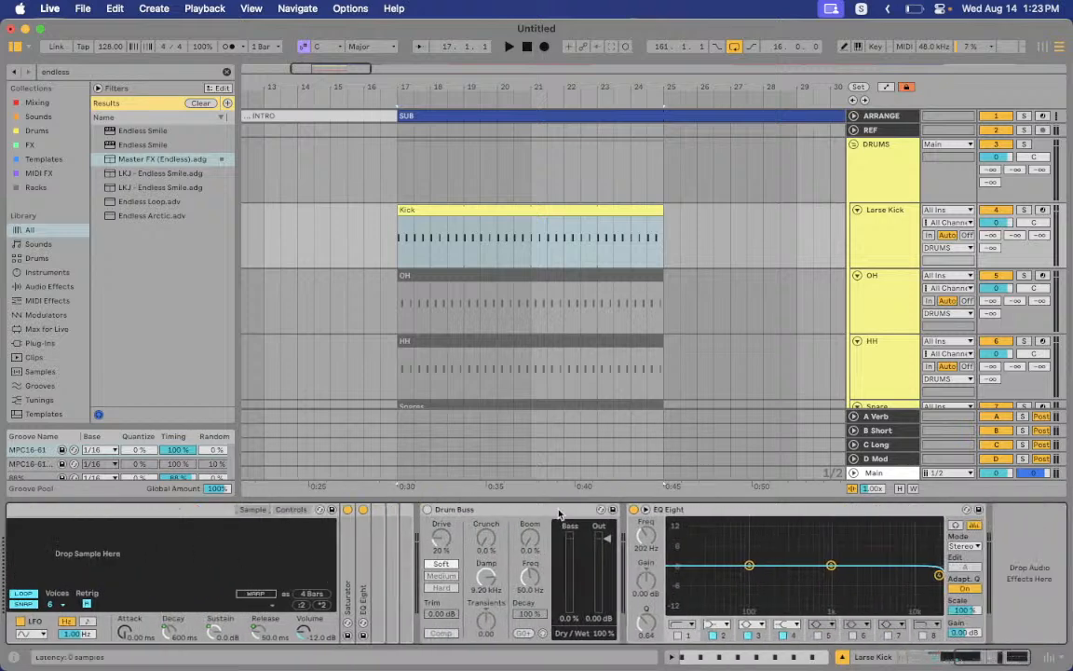
click(697, 511)
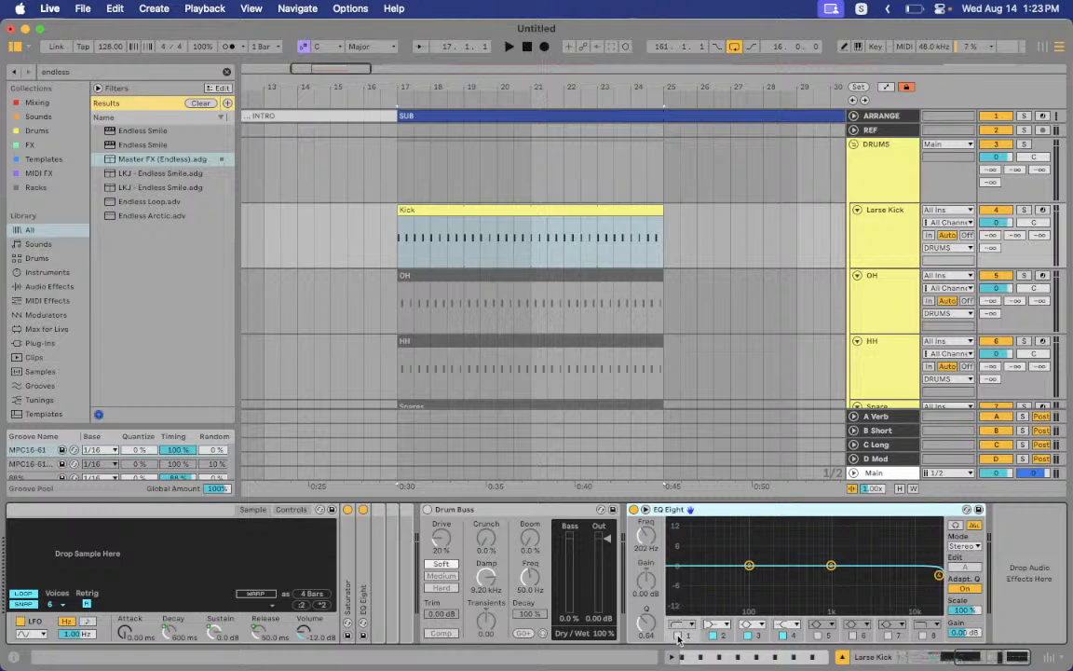
click(679, 637)
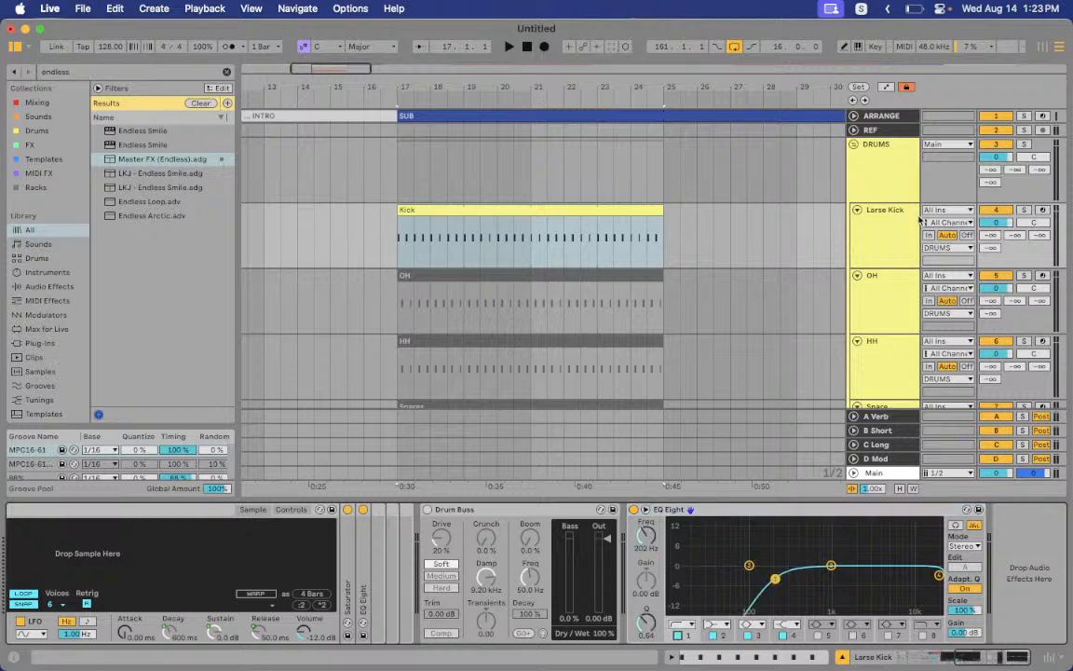
Toggle EQ Eight's low-cut band on and off to compare, finally leaving it off
key(a)
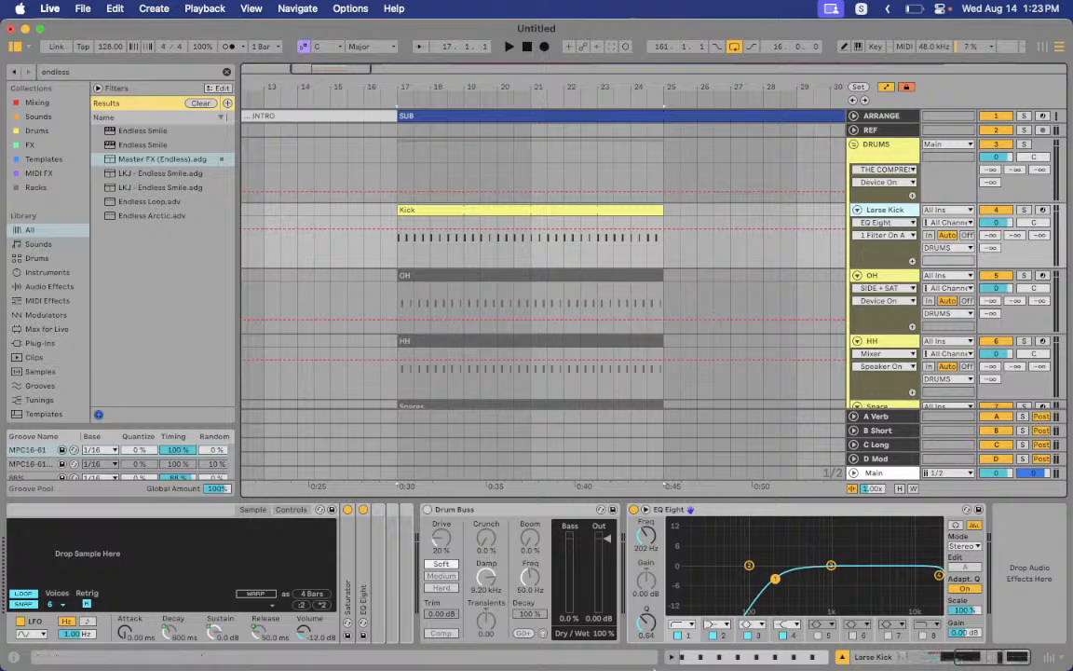
click(678, 636)
click(679, 637)
click(680, 636)
click(680, 637)
key(a)
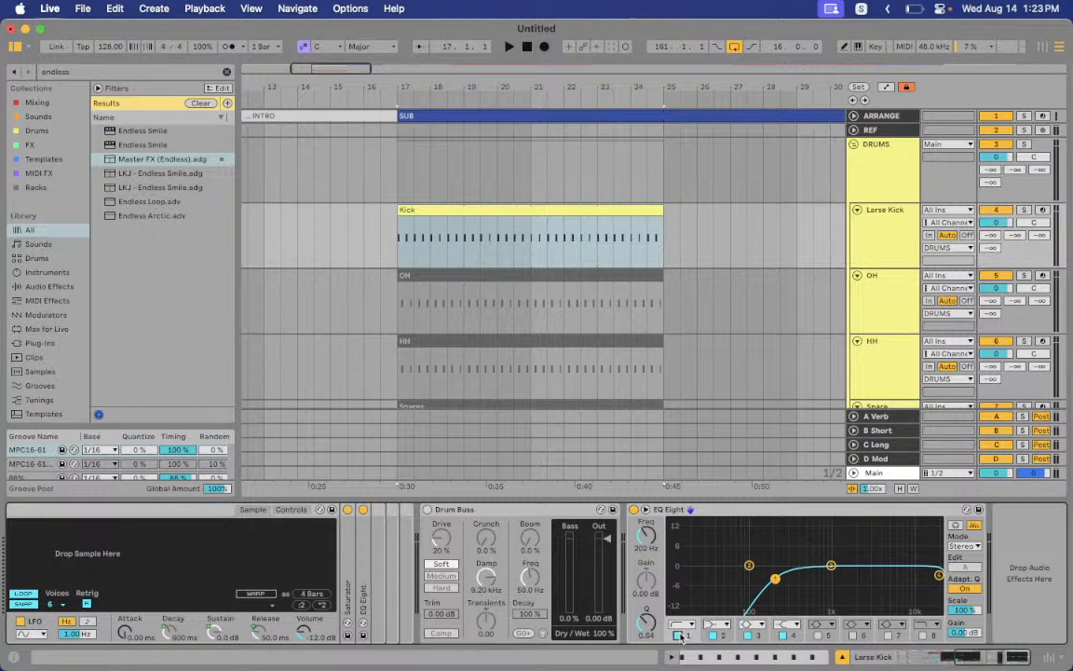
click(680, 636)
click(680, 637)
click(678, 635)
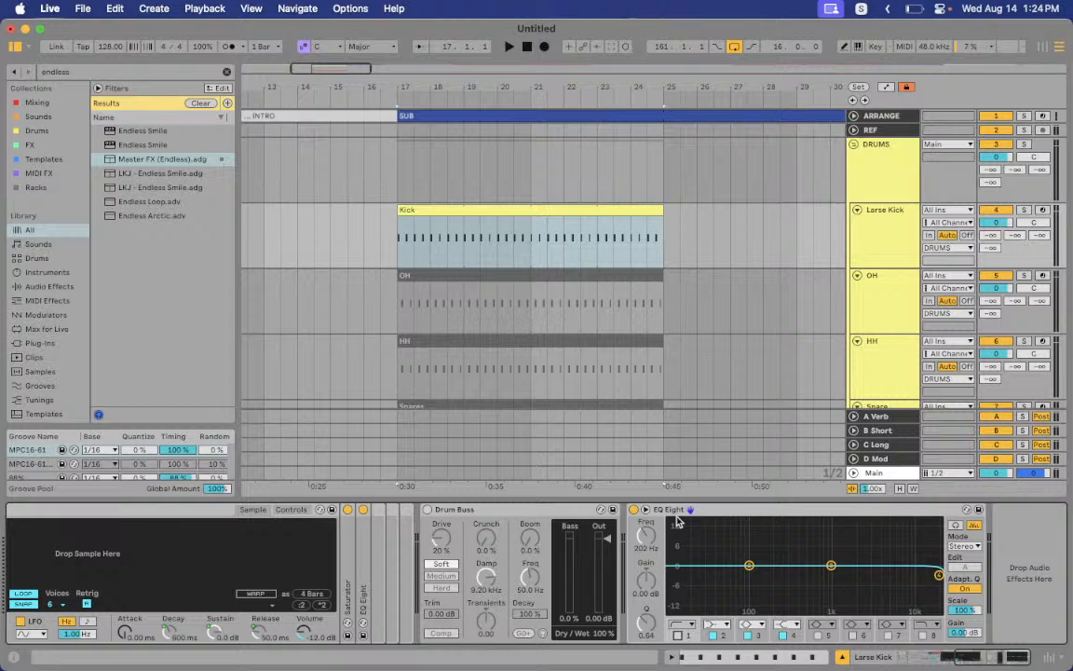
Set Drum Buss drive to 0% and boom to about 32%, switch it off, then select the OH clip
click(428, 510)
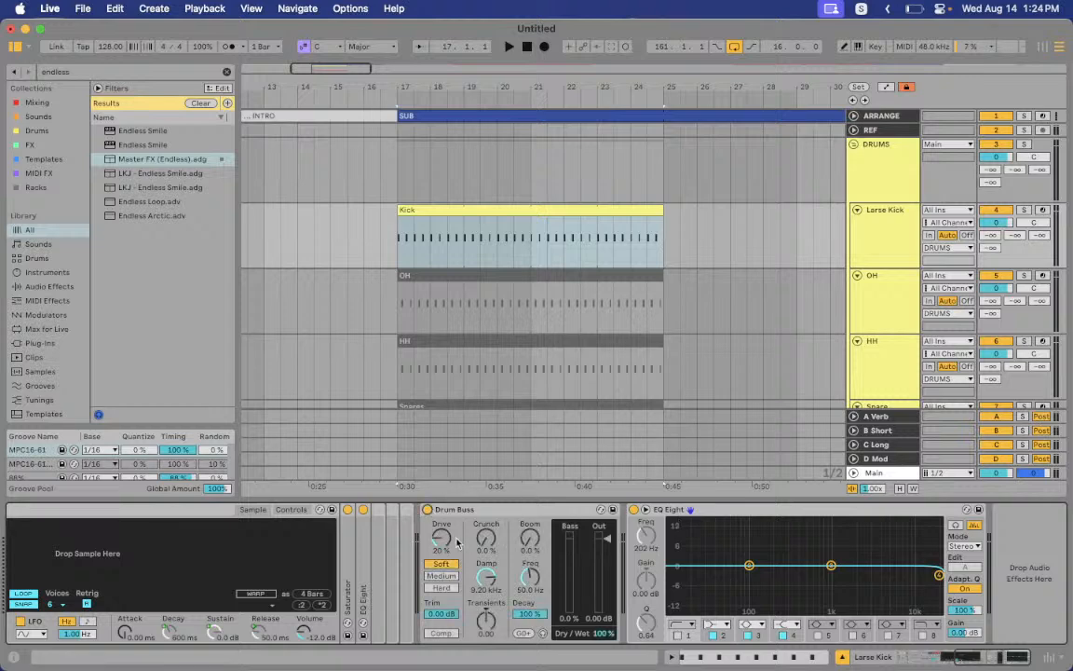
drag(447, 538, 489, 593)
drag(529, 539, 529, 521)
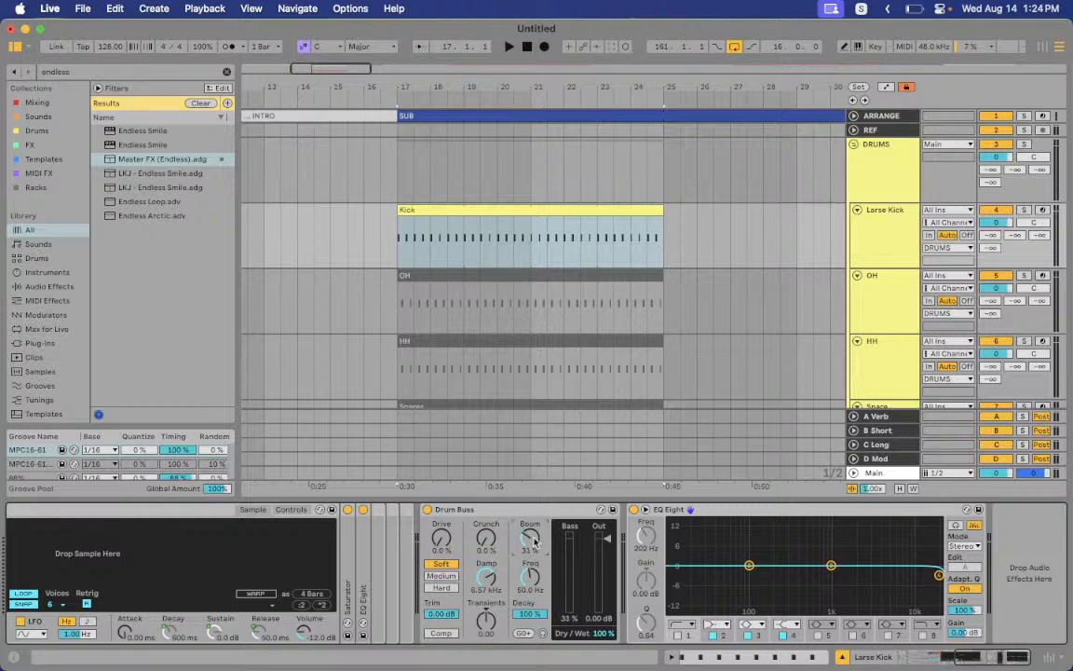
click(427, 510)
click(550, 272)
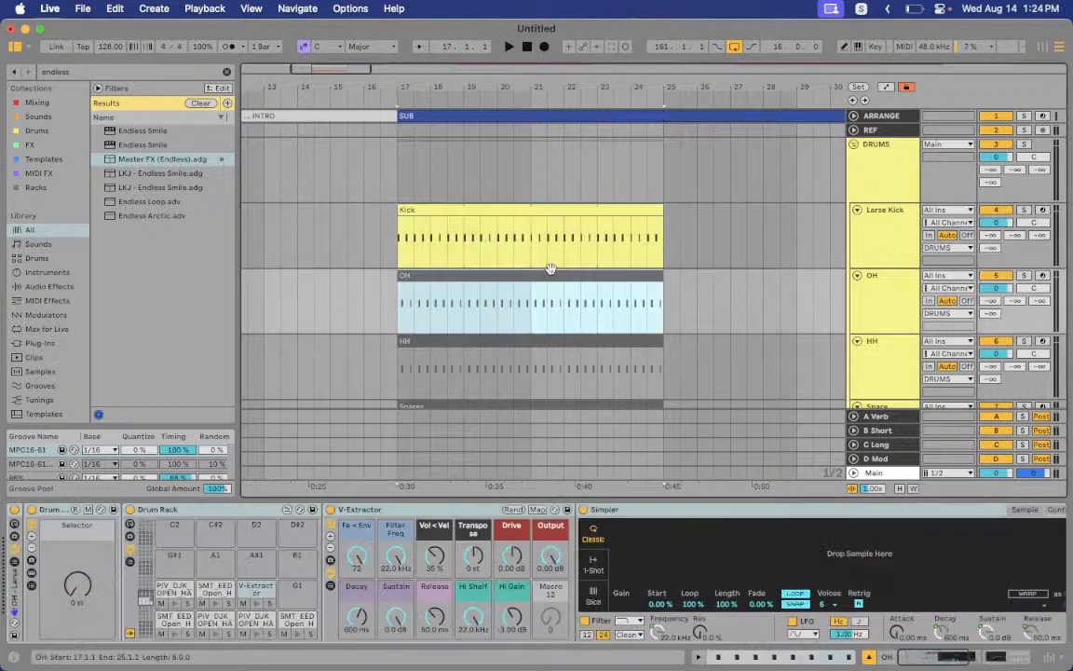
double_click(551, 269)
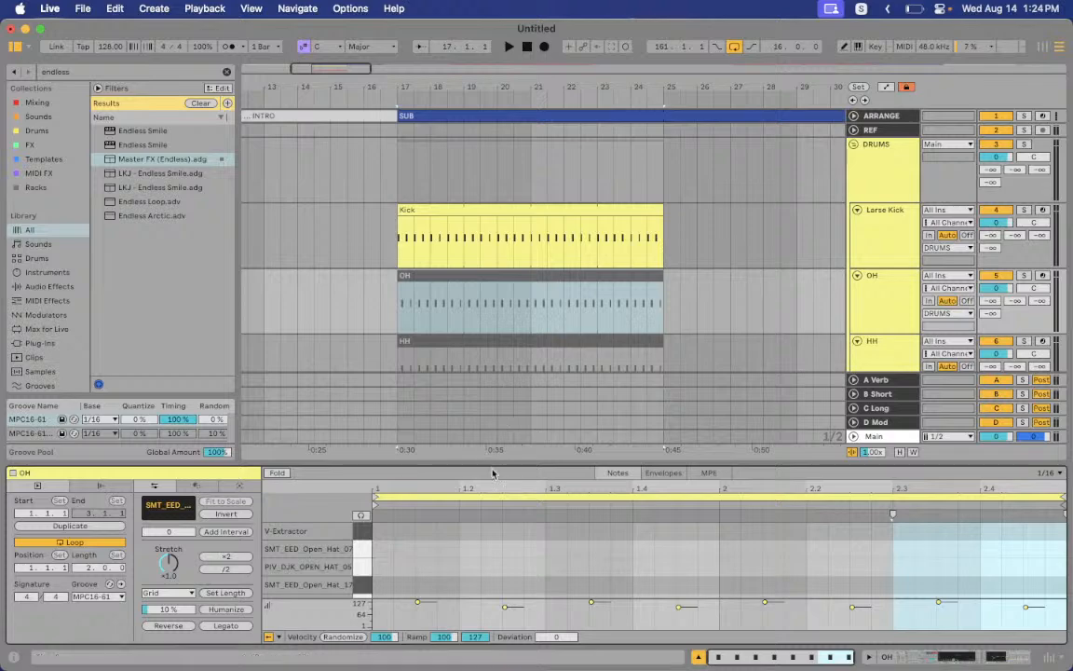
drag(492, 460, 427, 202)
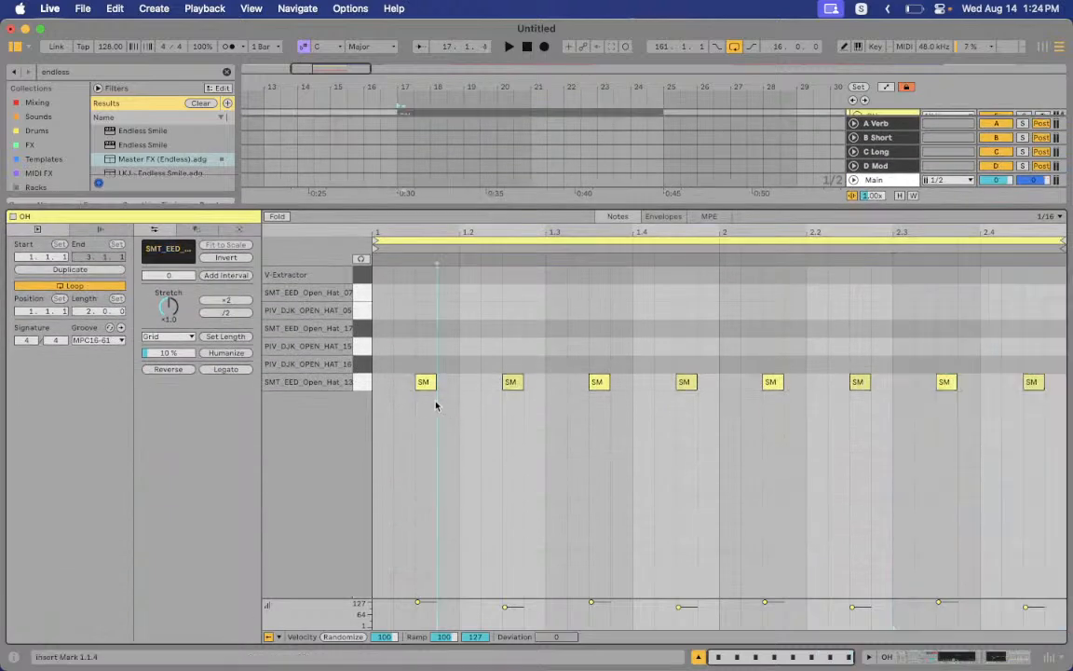
drag(407, 363, 1068, 447)
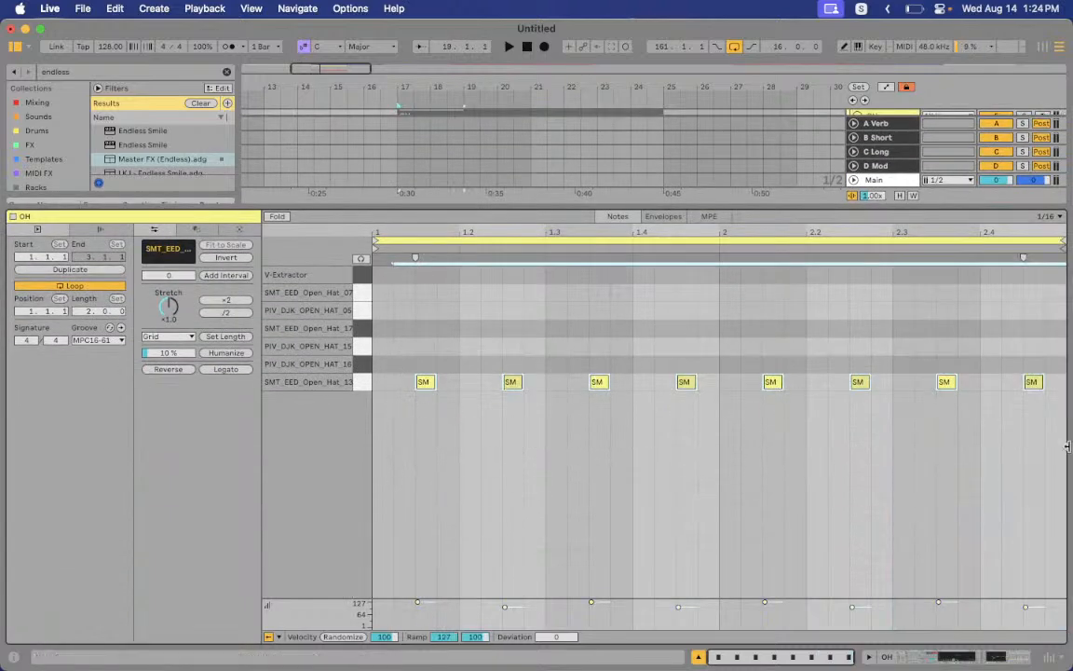
click(705, 479)
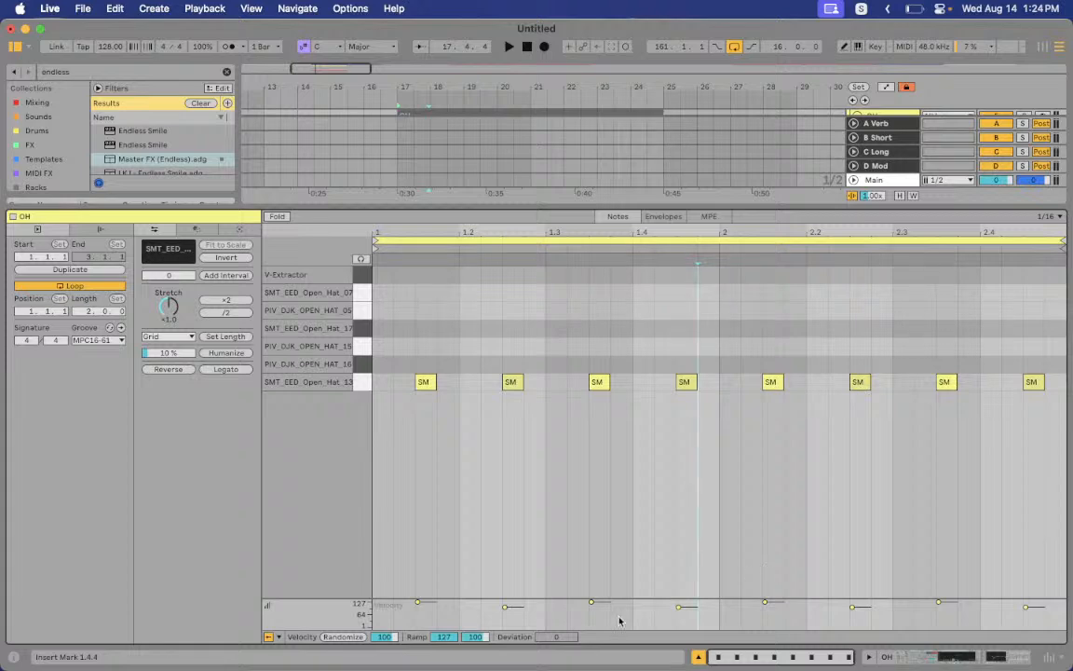
click(361, 383)
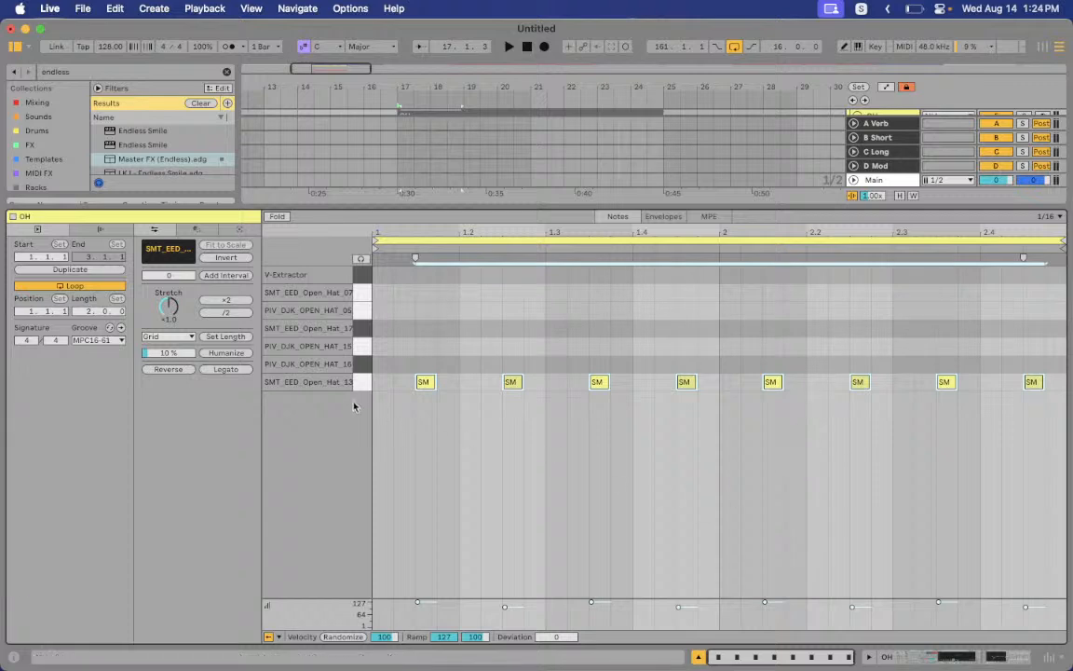
key(shift+Tab)
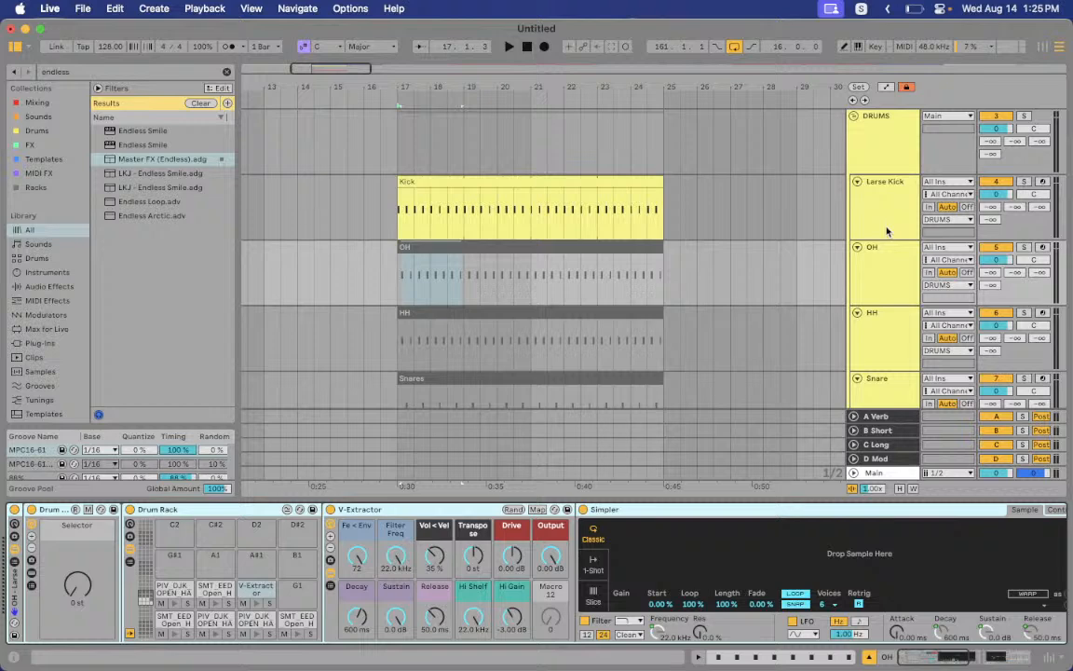
click(875, 274)
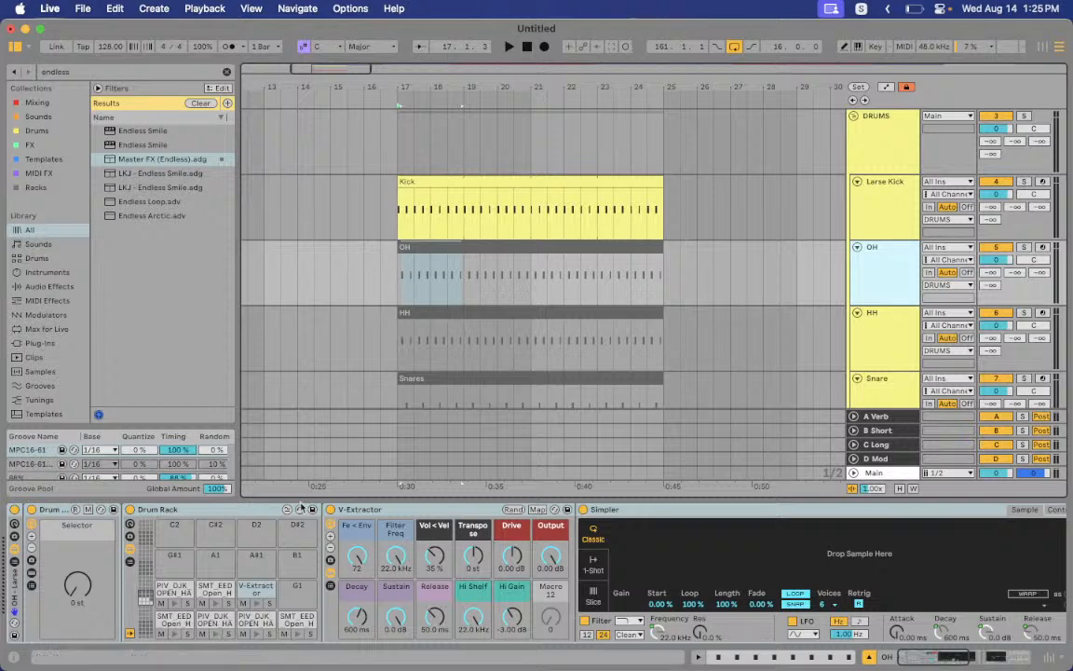
click(182, 622)
click(214, 622)
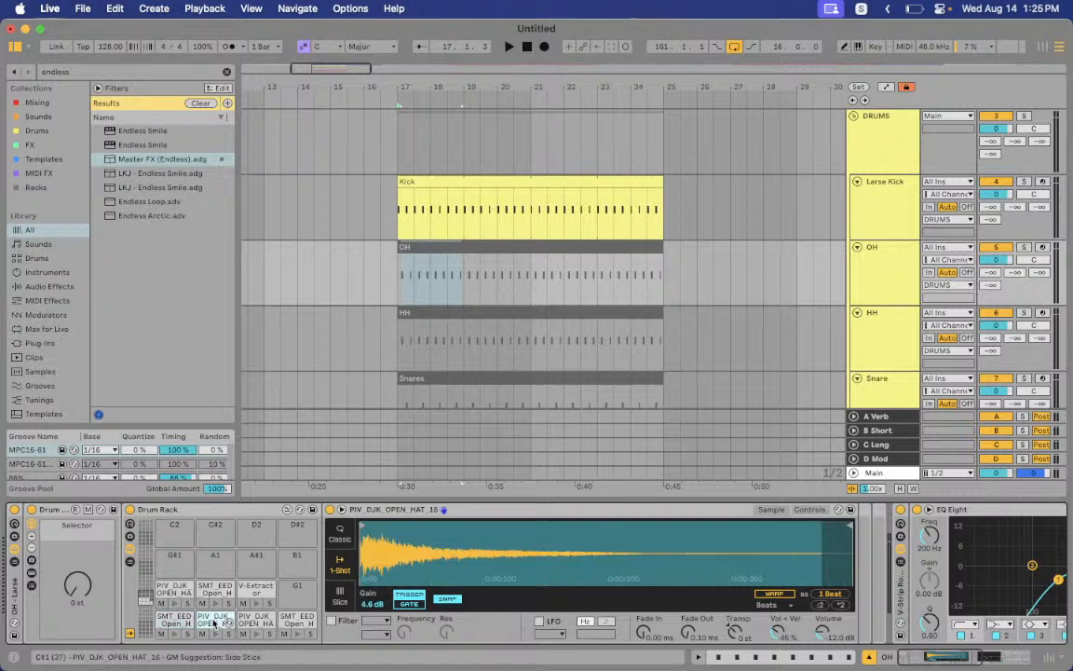
click(264, 594)
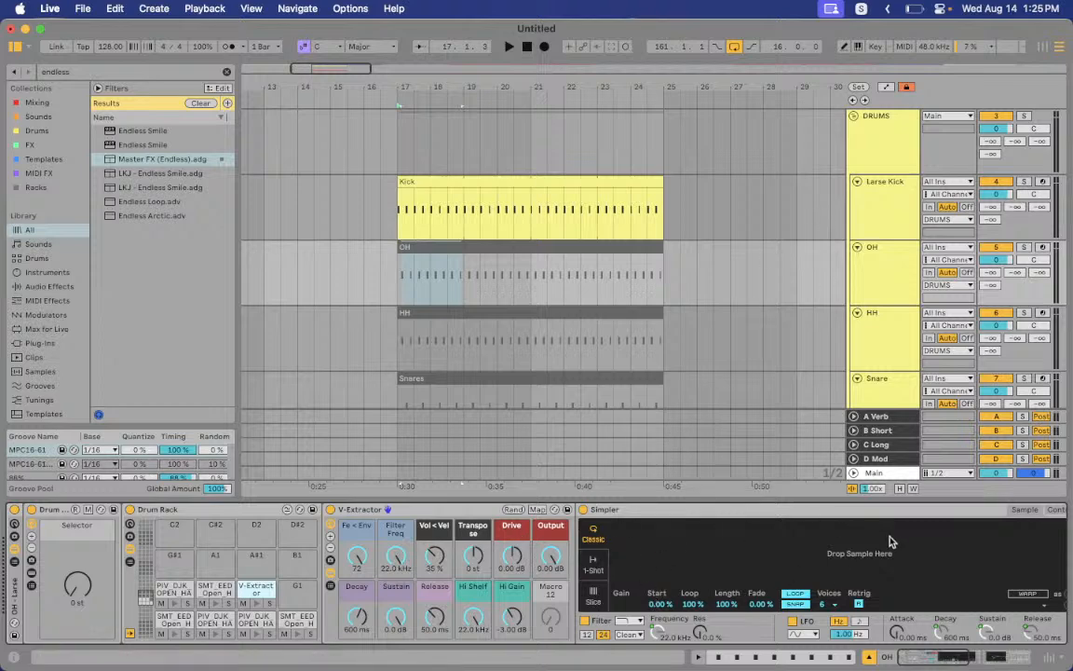
double_click(532, 310)
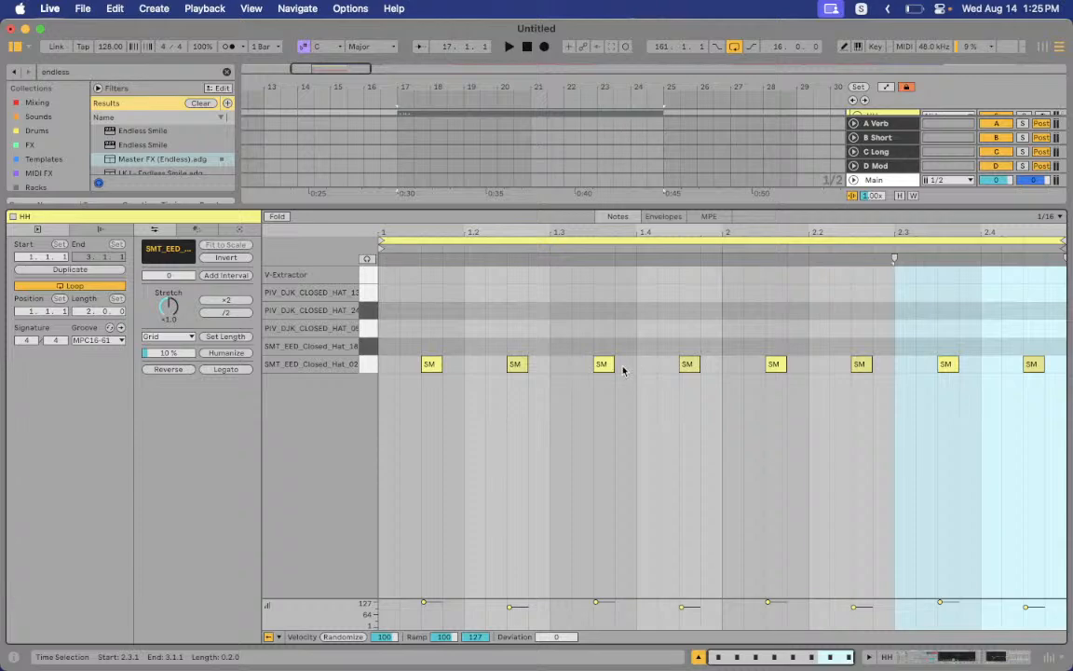
key(super+alt+l)
double_click(899, 277)
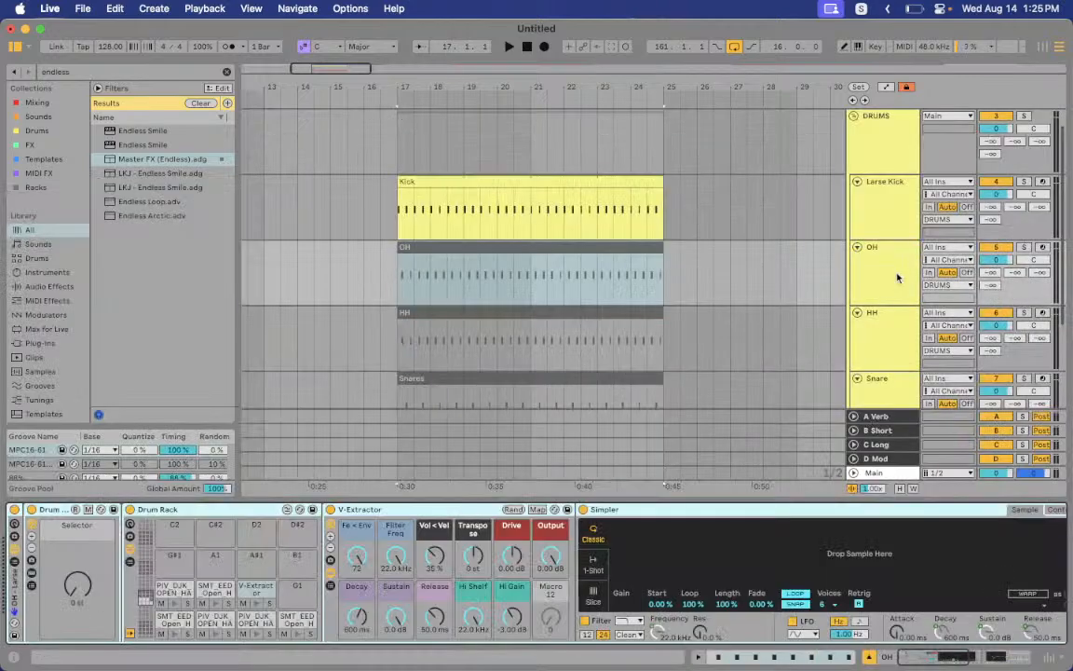
Nudge the OH EQ Eight band 1 low-cut, settling it back around 202 Hz
scroll(610, 575, right, 10)
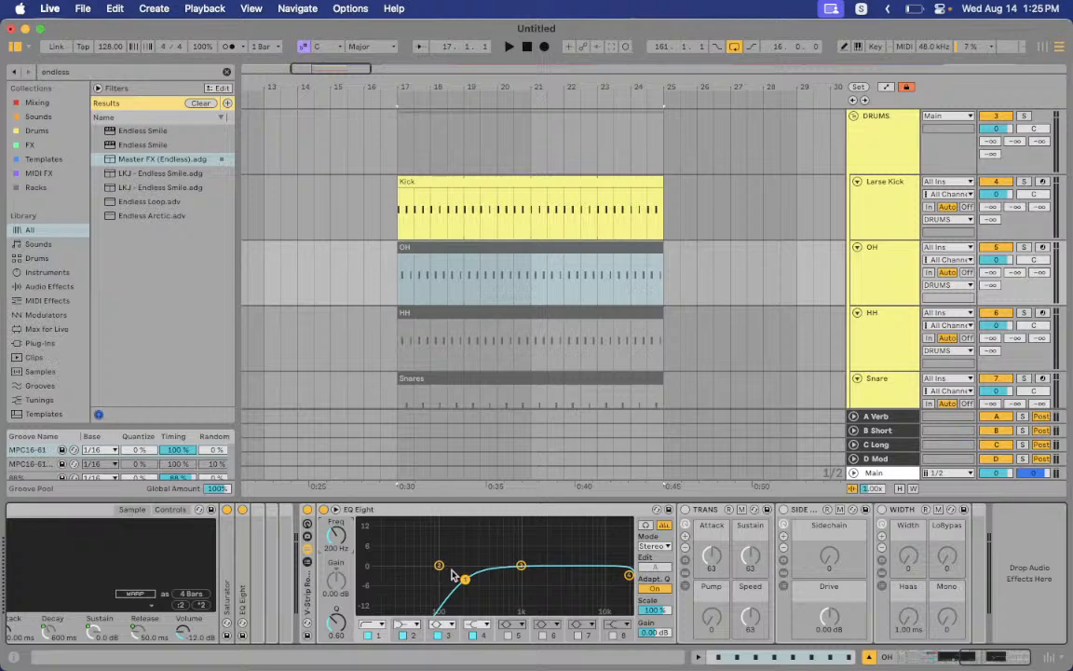
mouse_move(464, 579)
mouse_down()
mouse_move(442, 578)
mouse_move(504, 577)
mouse_move(473, 576)
mouse_up()
drag(465, 576, 465, 578)
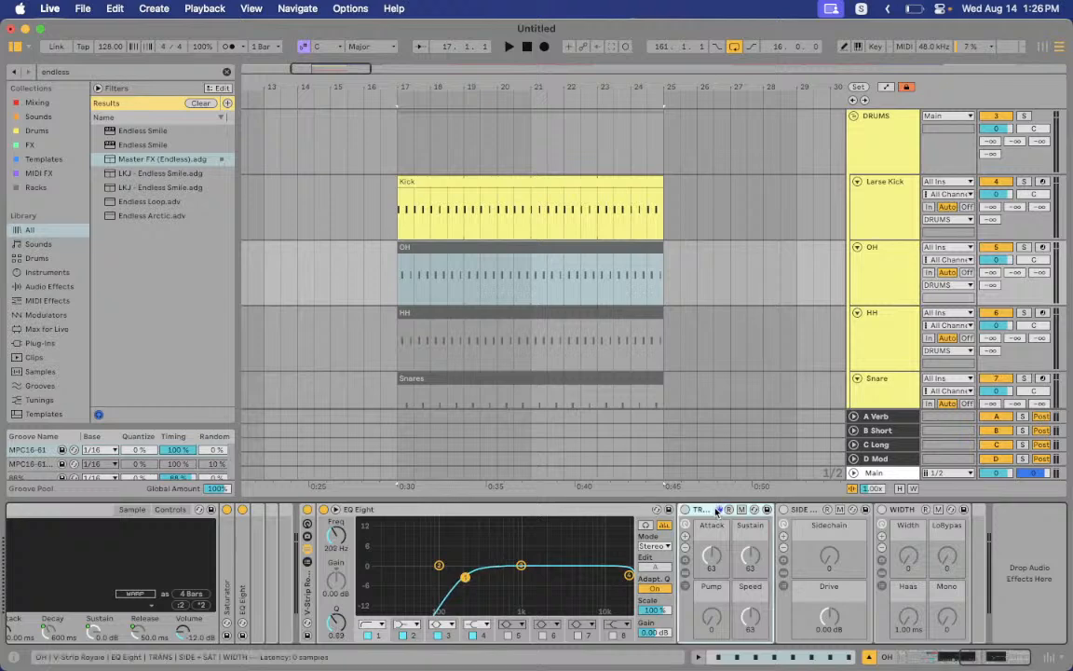
Activate the TRANS rack and expand it to show the kHs Transient Shaper at 100% mix
click(798, 510)
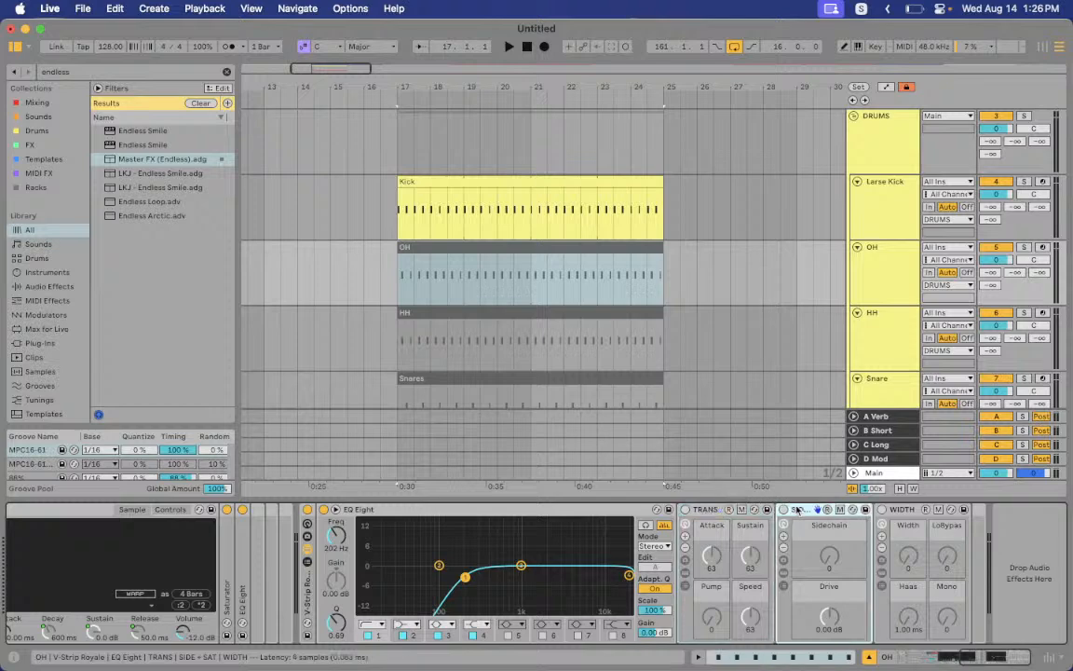
click(900, 510)
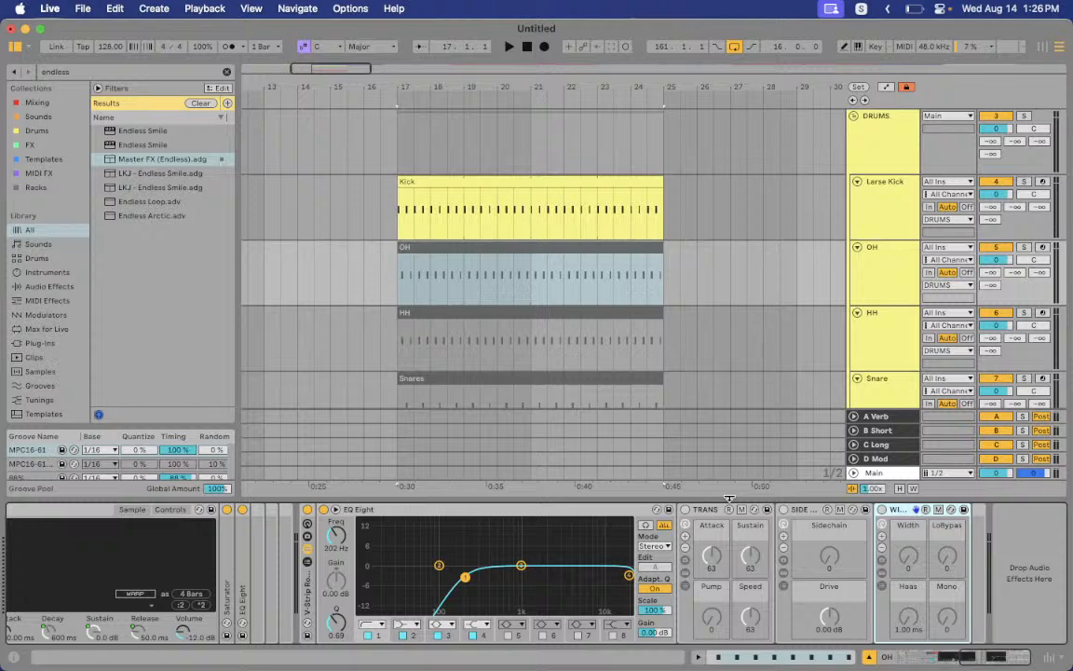
click(686, 510)
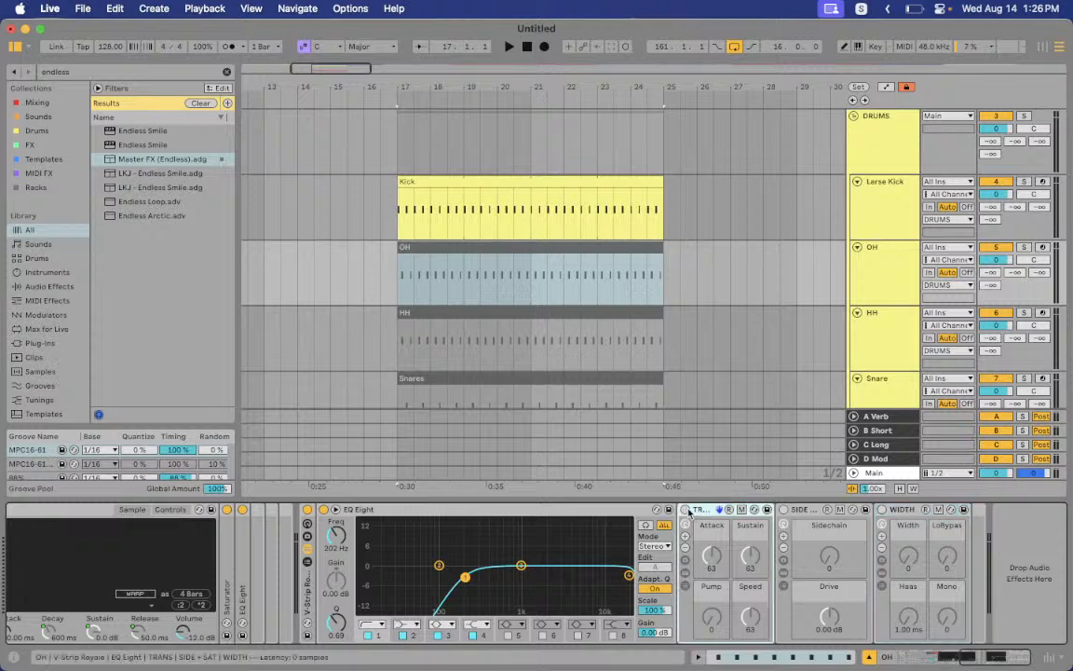
click(687, 573)
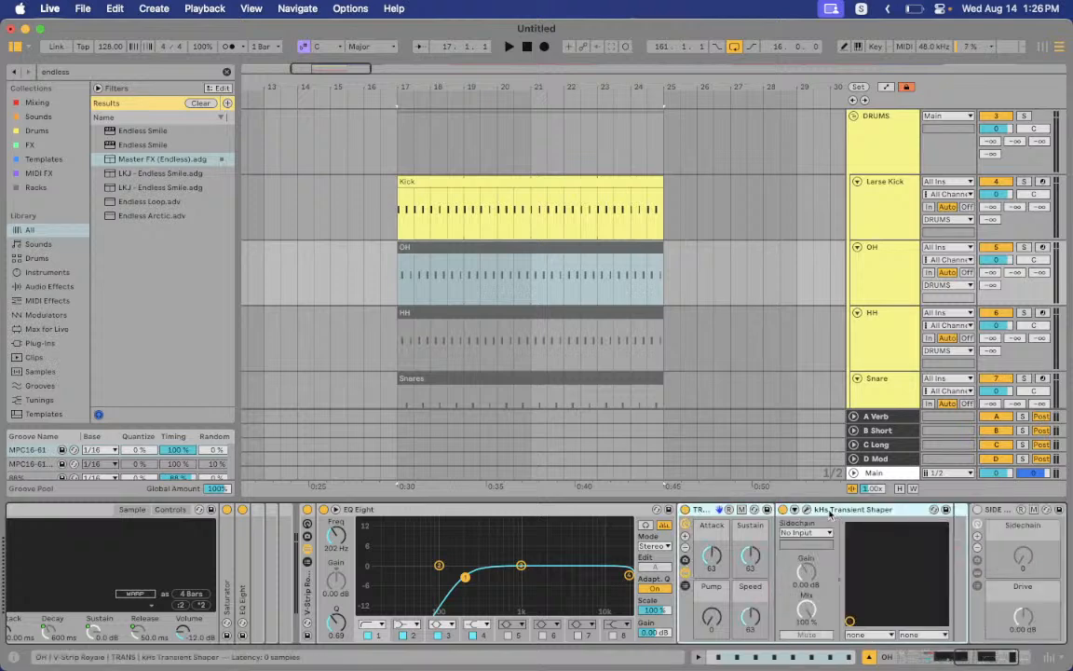
Preview the kHs Transient Shaper window, fold it away, and reset TRANS attack to 63
click(805, 511)
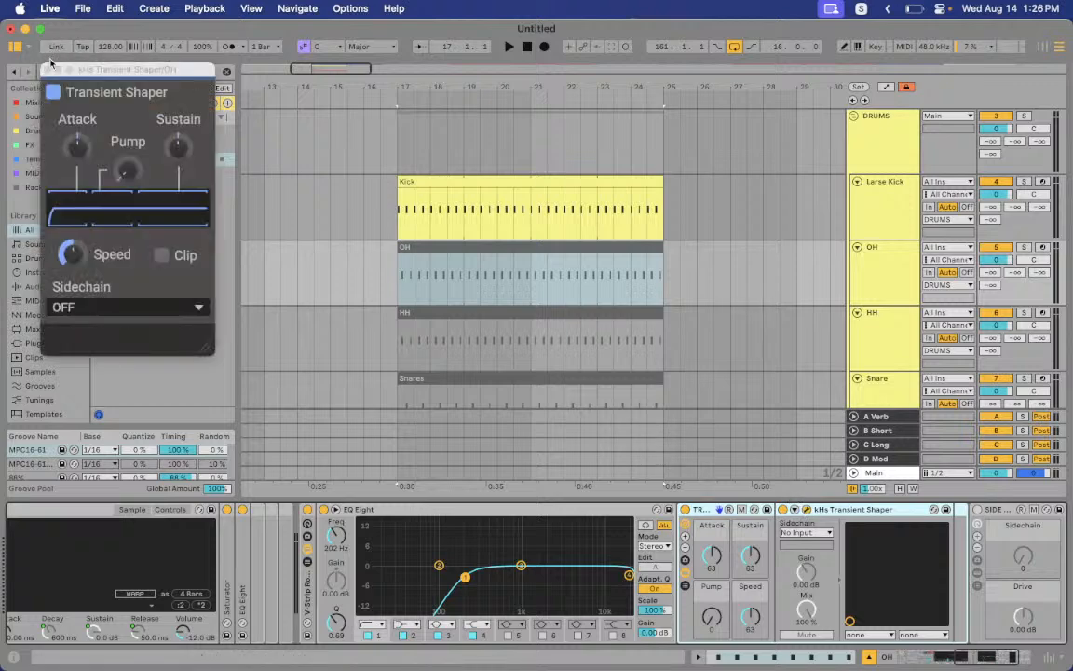
click(45, 62)
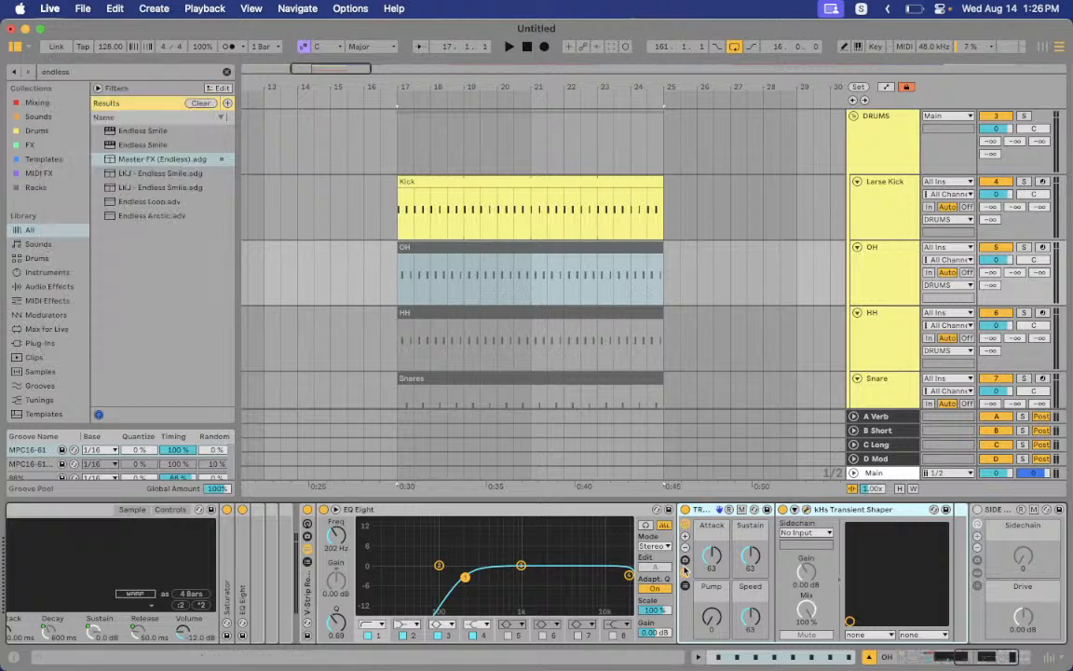
click(686, 574)
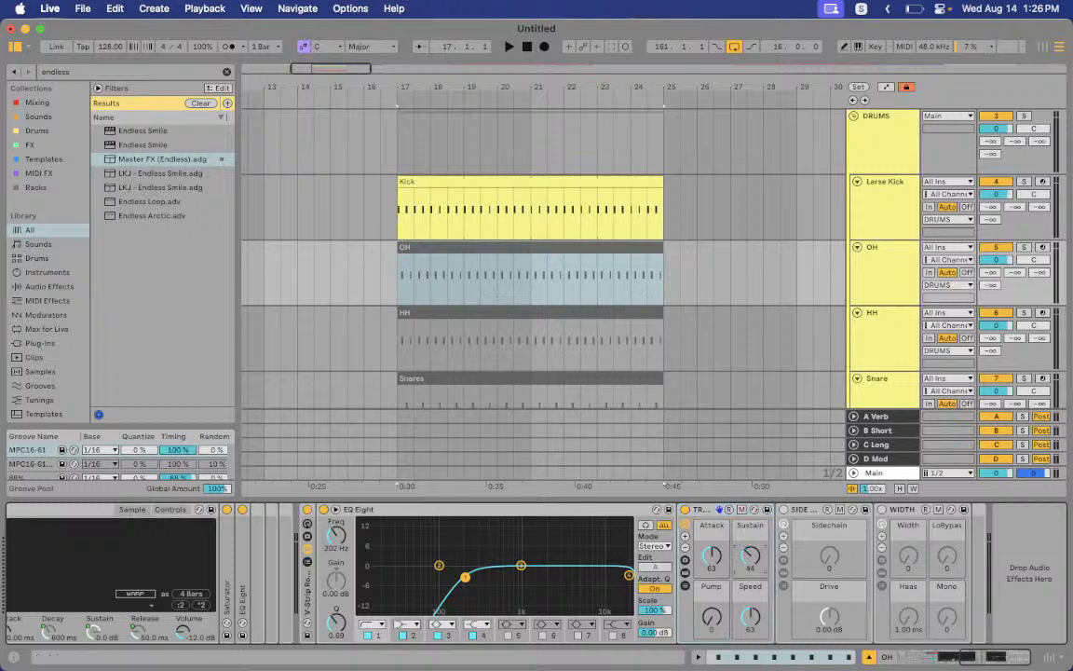
double_click(710, 559)
click(749, 559)
Bypass TRANS, try the SIDE + SAT sidechain amount and drive, then switch that rack off
click(686, 510)
click(783, 509)
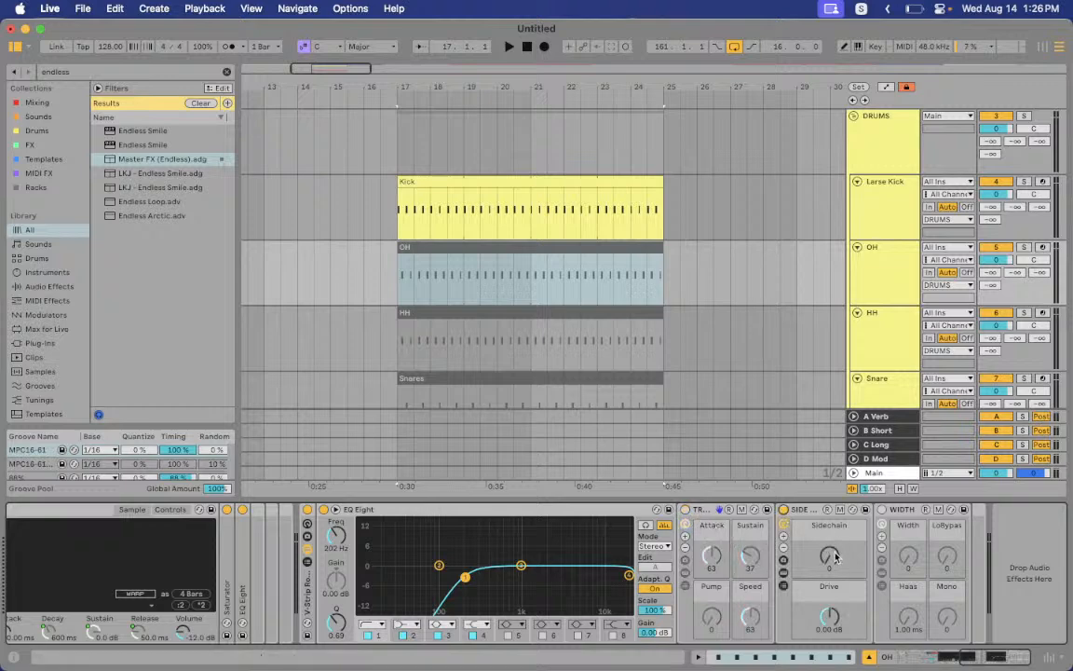
mouse_move(836, 557)
mouse_down()
mouse_move(836, 543)
mouse_move(836, 563)
mouse_up()
click(833, 621)
drag(829, 617, 829, 628)
click(785, 510)
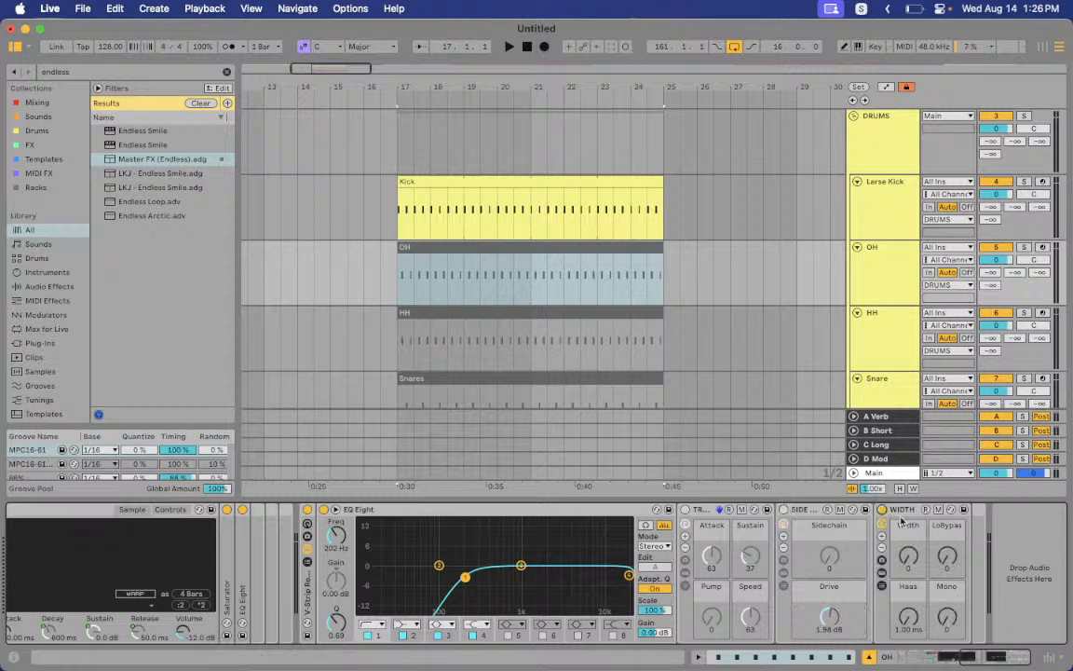
Inspect the Wider plug-in inside the WIDTH rack, then open the HH clip's notes
click(884, 577)
click(1003, 510)
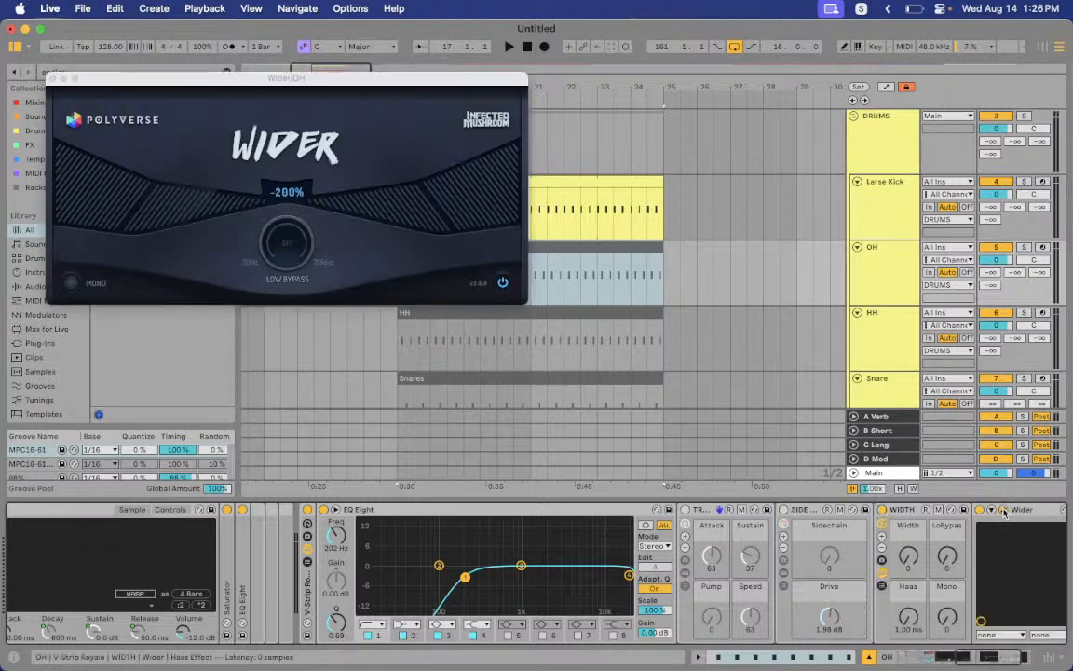
click(53, 79)
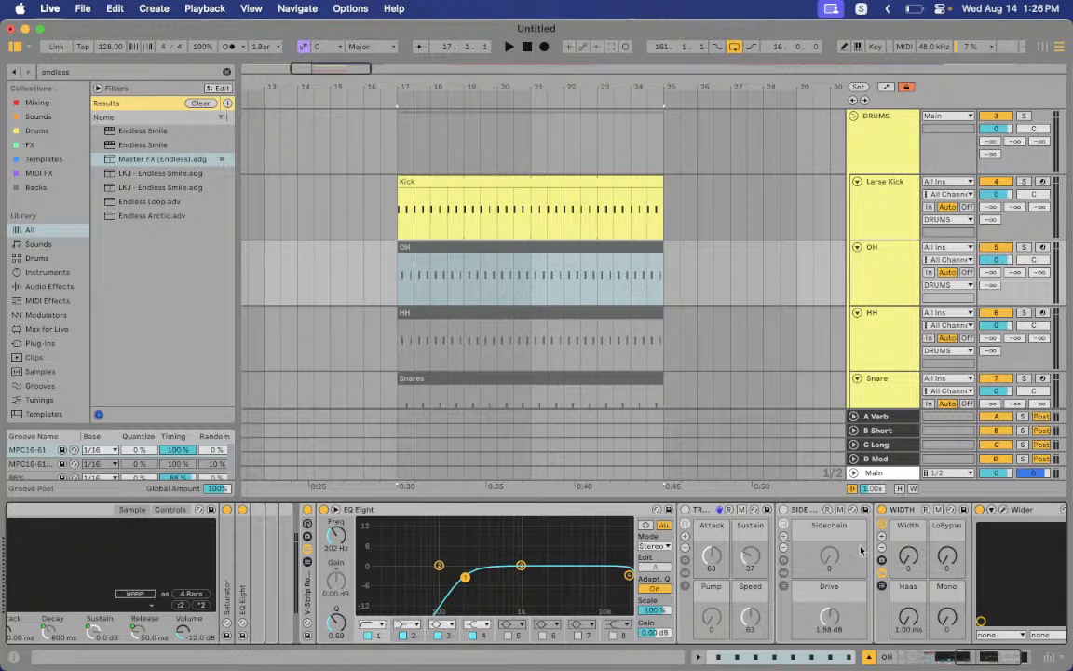
click(883, 577)
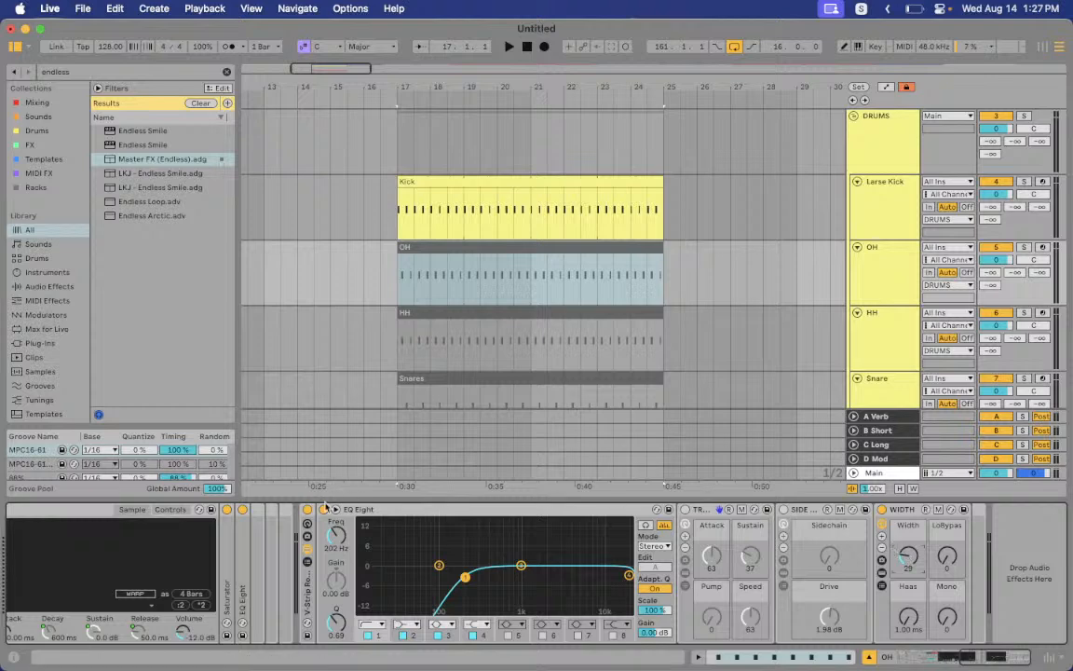
double_click(527, 313)
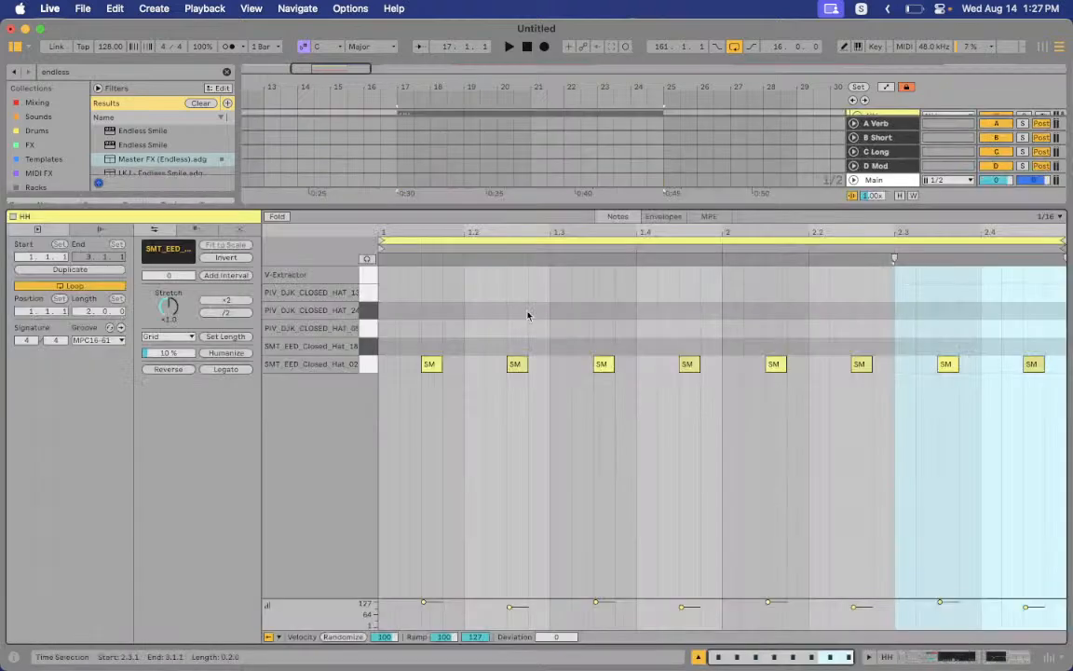
Start playback of the set and close the HH clip editor
click(441, 343)
key(space)
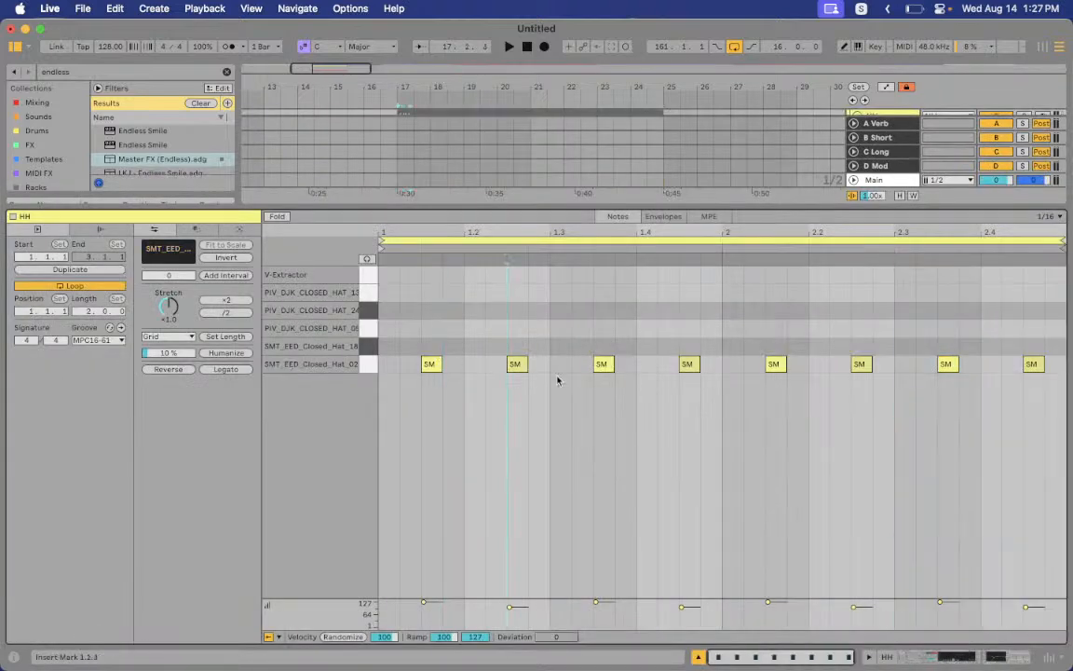
key(super+alt+l)
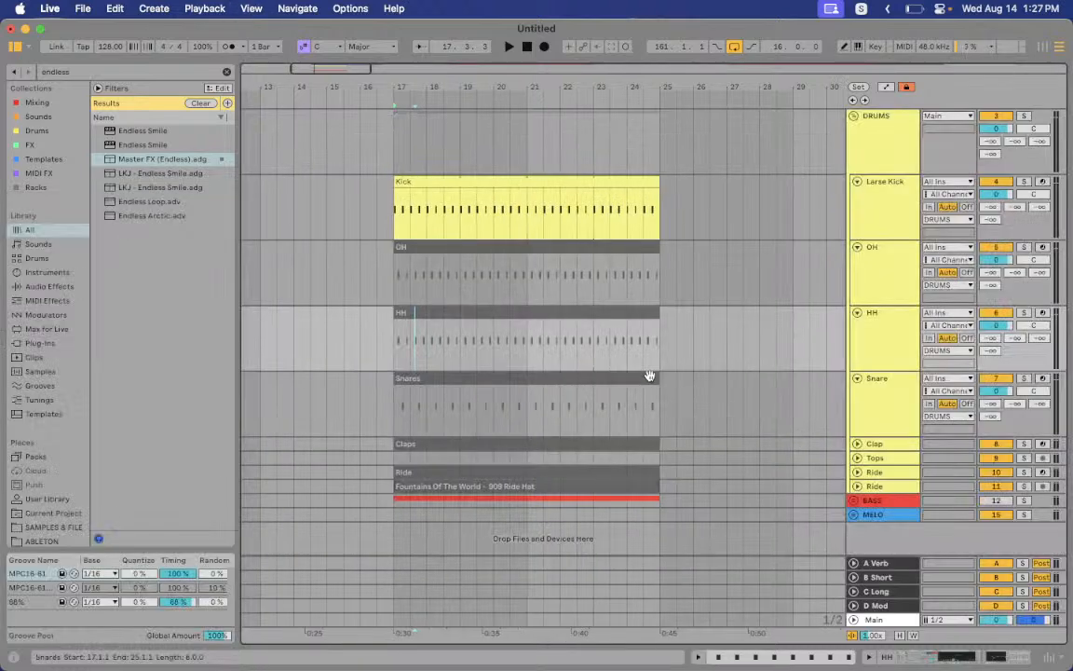
Inspect the Snares clip's notes, nudging them up and back, then unfold the Clap track
click(905, 407)
double_click(501, 371)
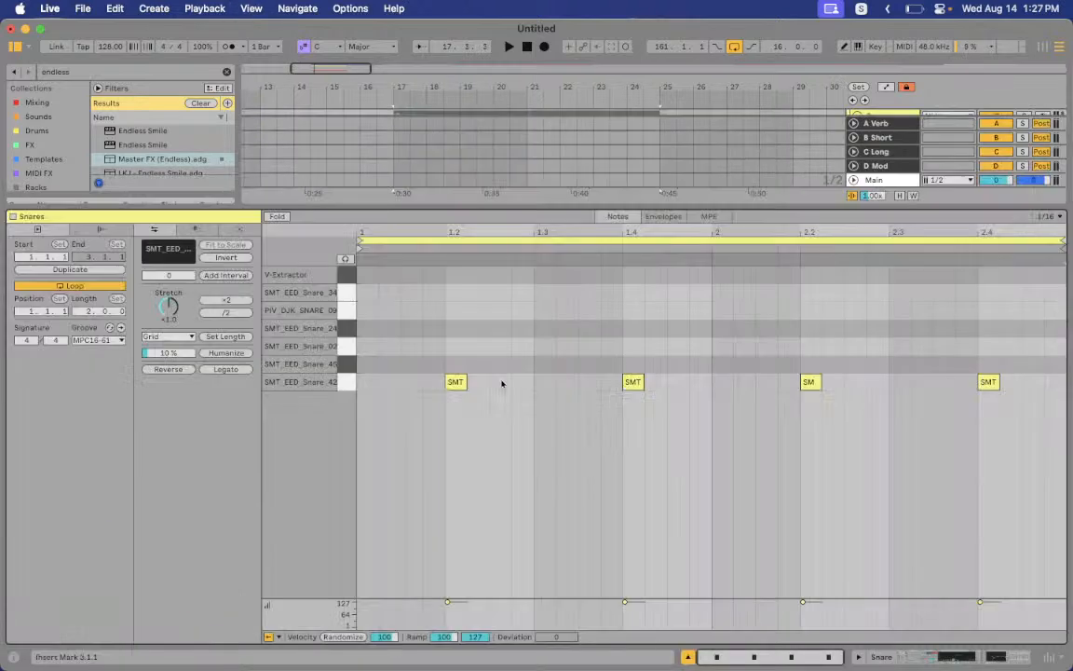
click(400, 390)
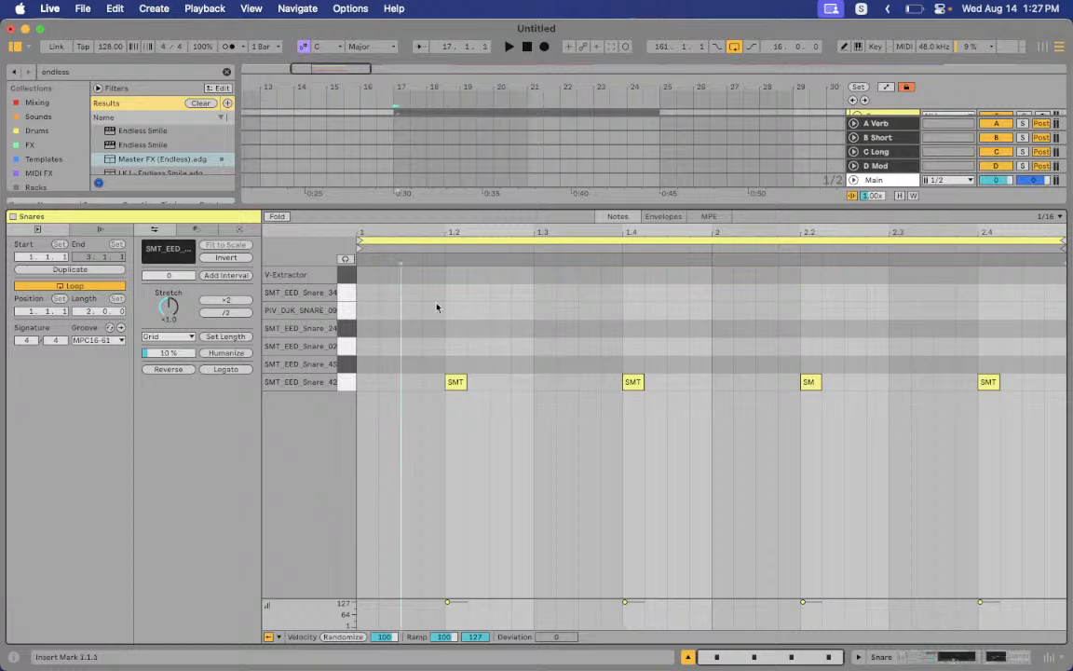
drag(436, 291, 393, 376)
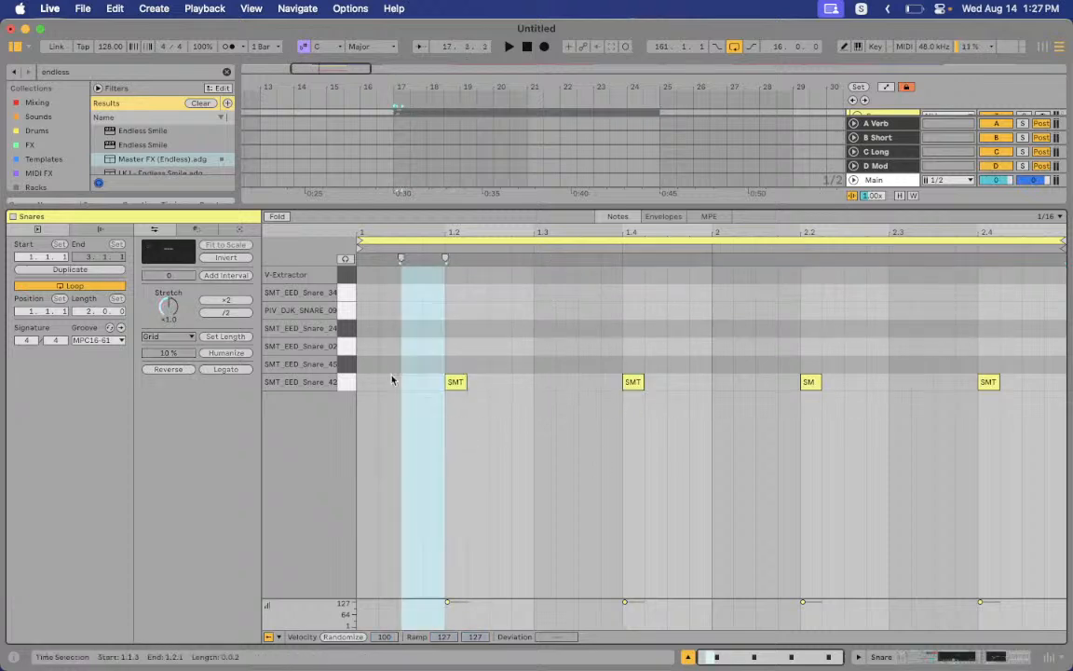
click(585, 538)
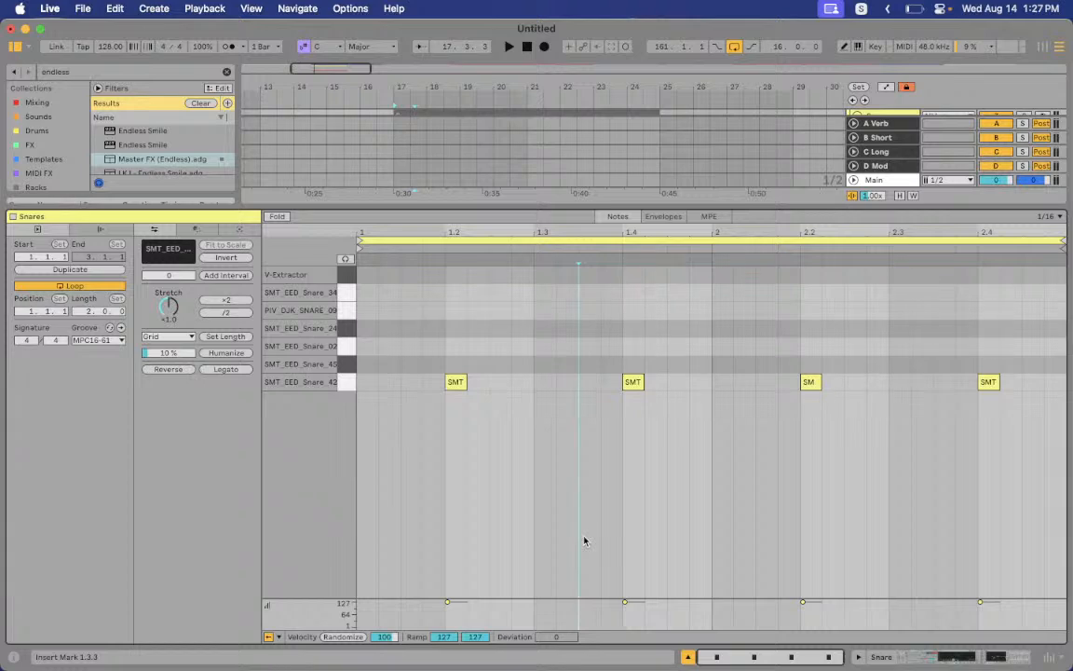
key(super+a)
key(Up)
key(Up)
key(Up)
key(Up)
key(Up)
key(Down)
key(Down)
key(Down)
key(Down)
key(Down)
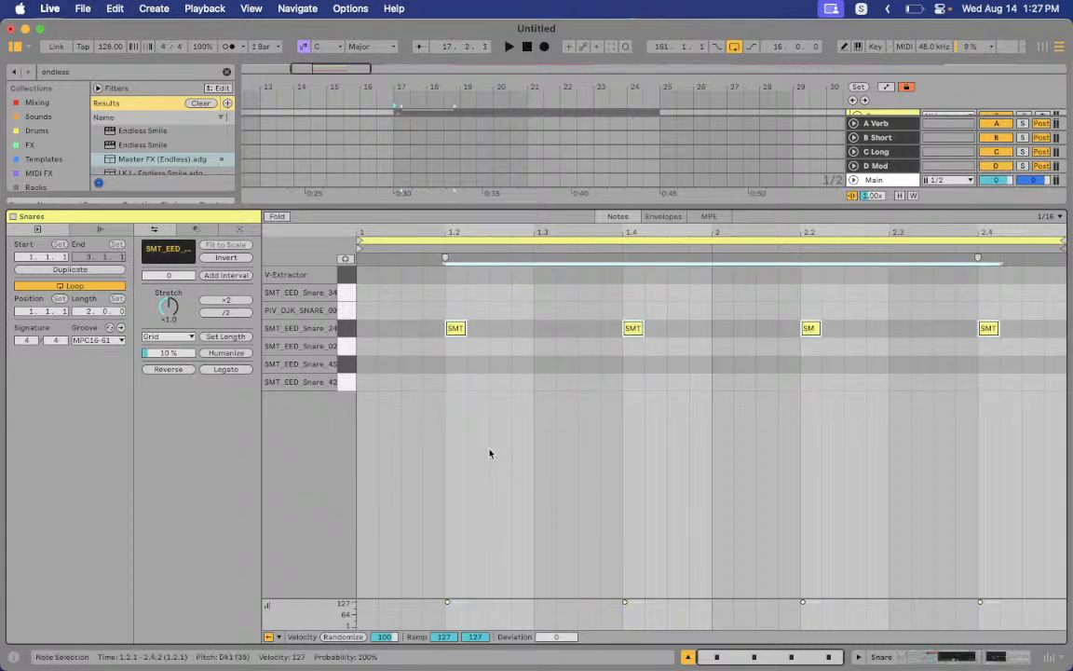
key(super+alt+l)
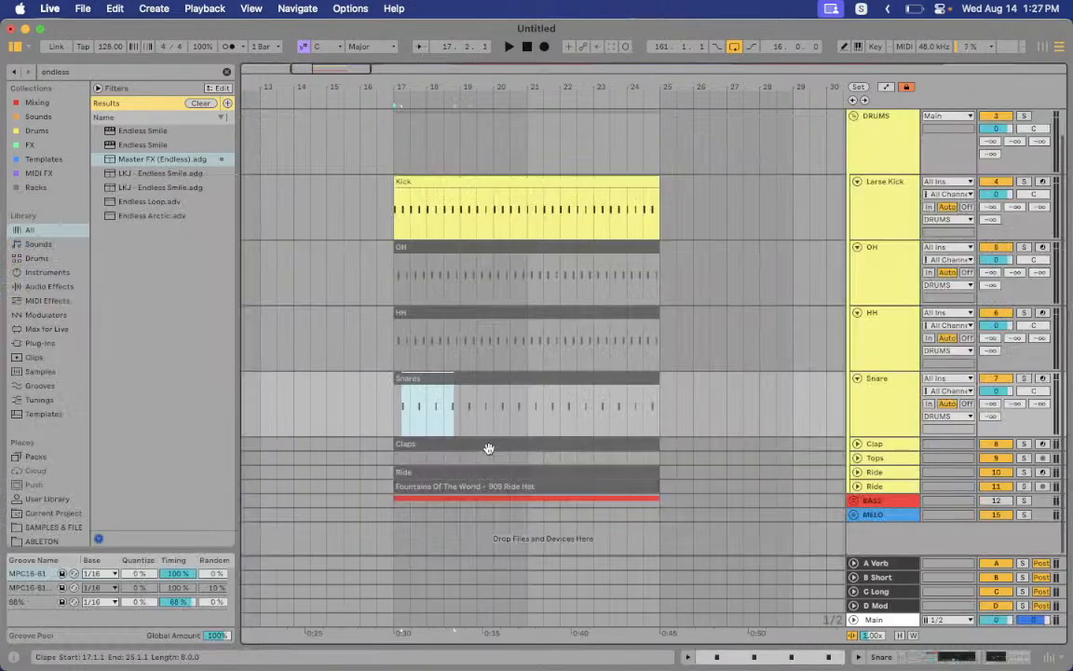
click(857, 444)
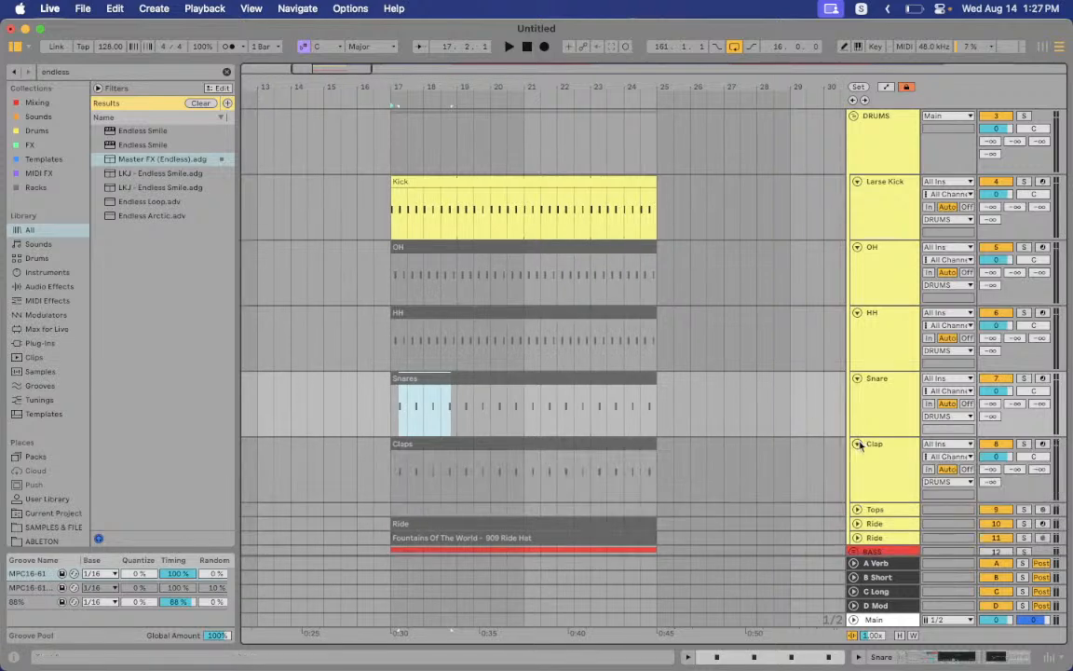
Open the Claps clip's notes for a look, then close the editor
scroll(863, 446, down, 3)
click(875, 437)
double_click(573, 391)
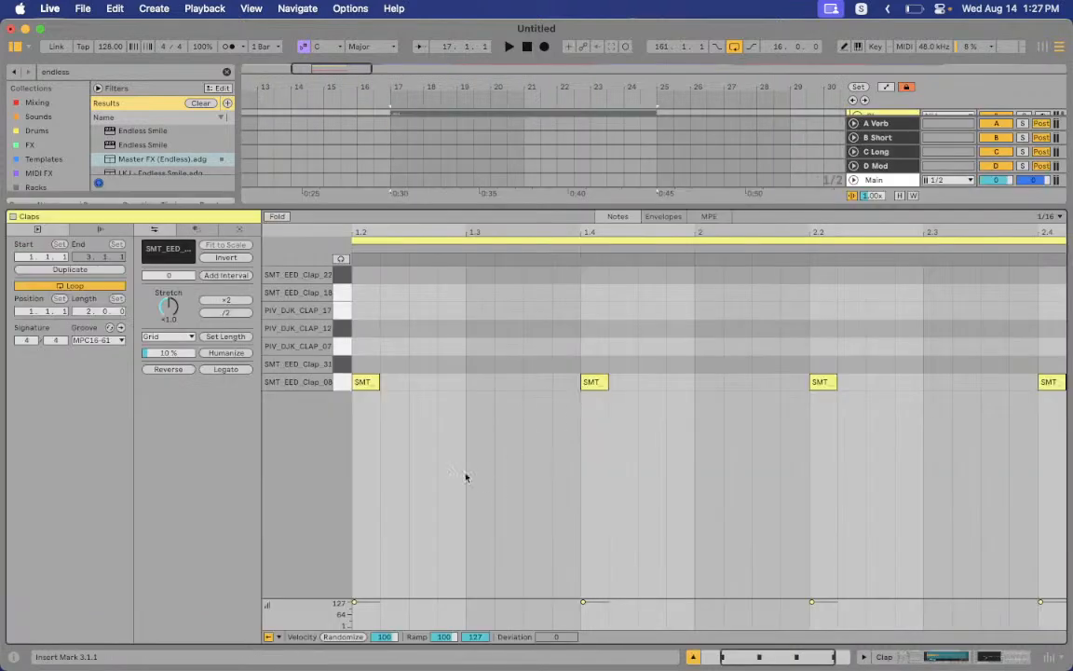
scroll(485, 434, left, 3)
drag(664, 234, 664, 207)
key(super+alt+l)
scroll(598, 238, right, 1)
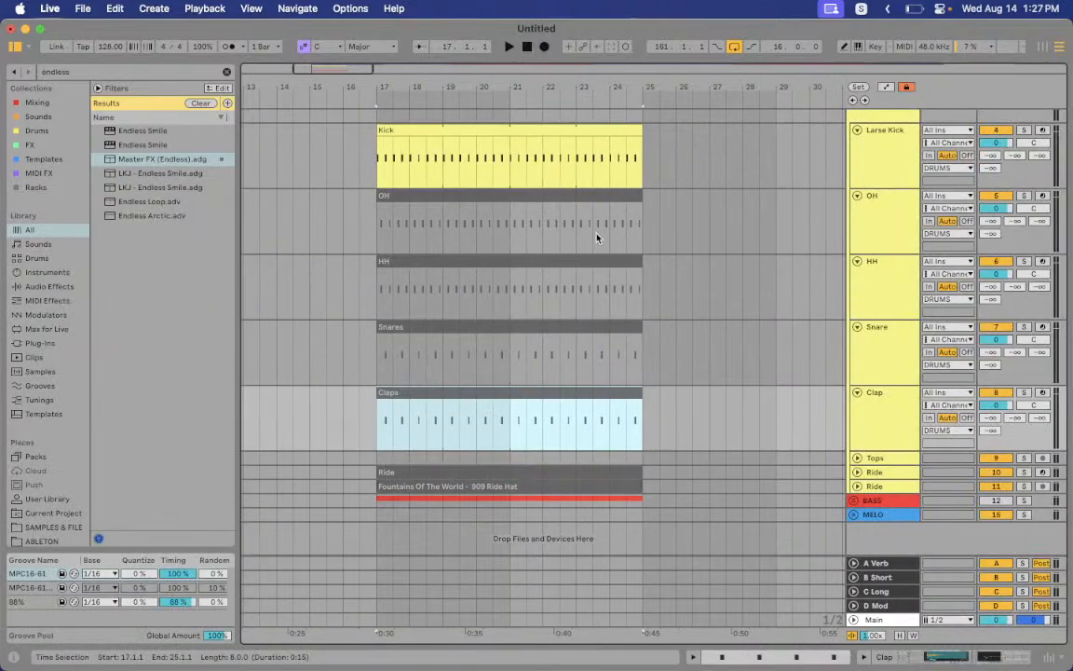
Unfold Tops and review its device chain and sidechain device, alongside the Clap and Snare chains
click(875, 458)
click(859, 459)
scroll(639, 446, down, 2)
click(396, 394)
click(379, 408)
double_click(886, 426)
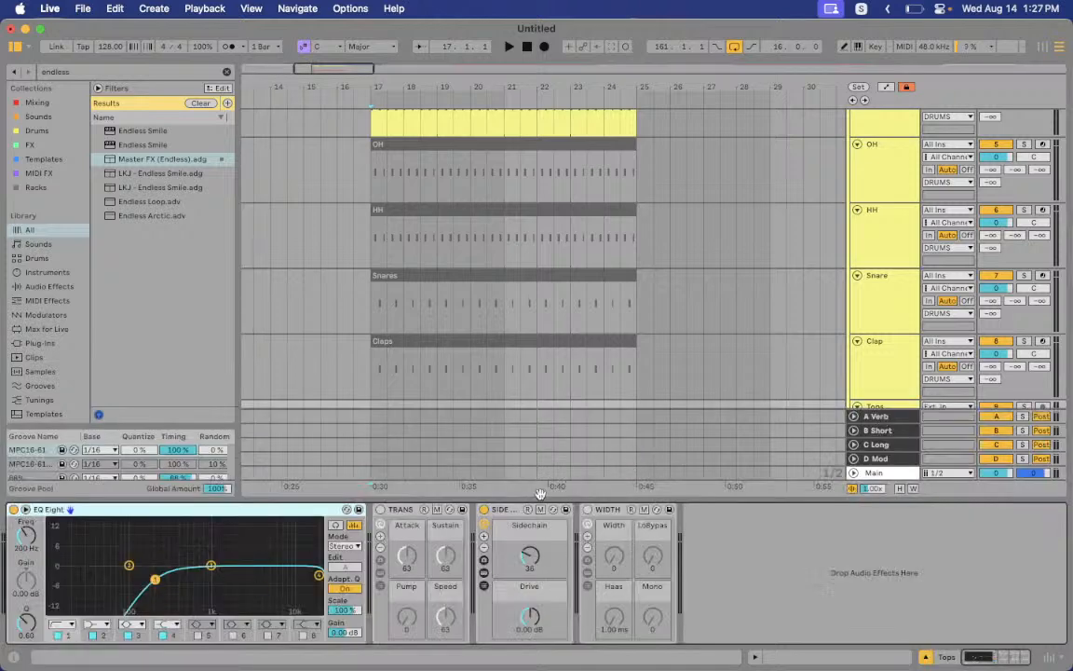
click(528, 554)
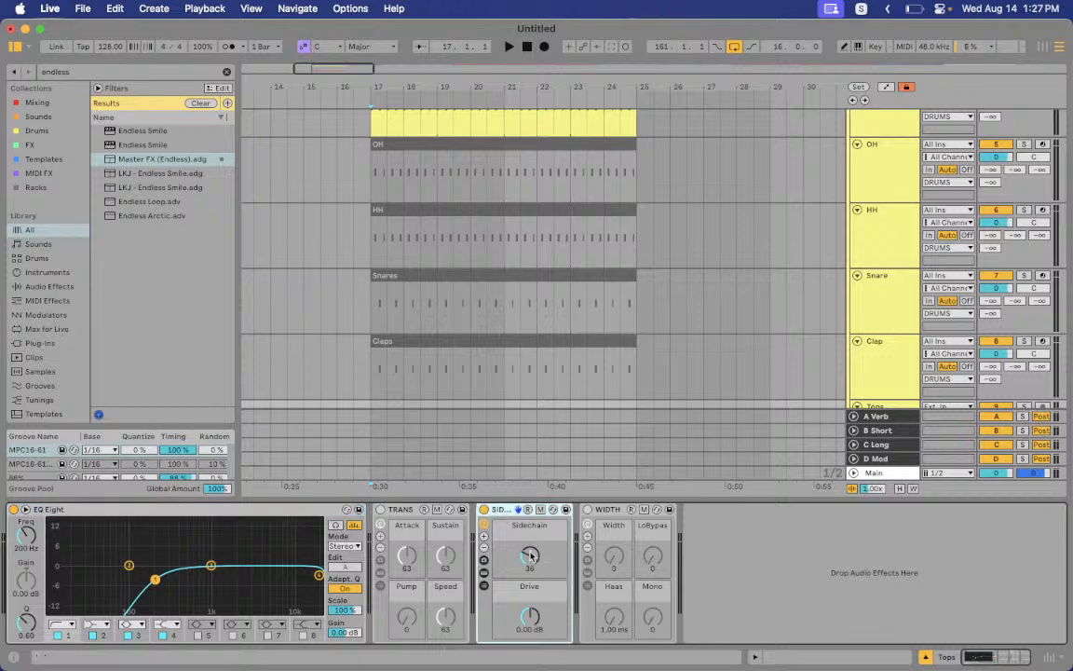
click(876, 354)
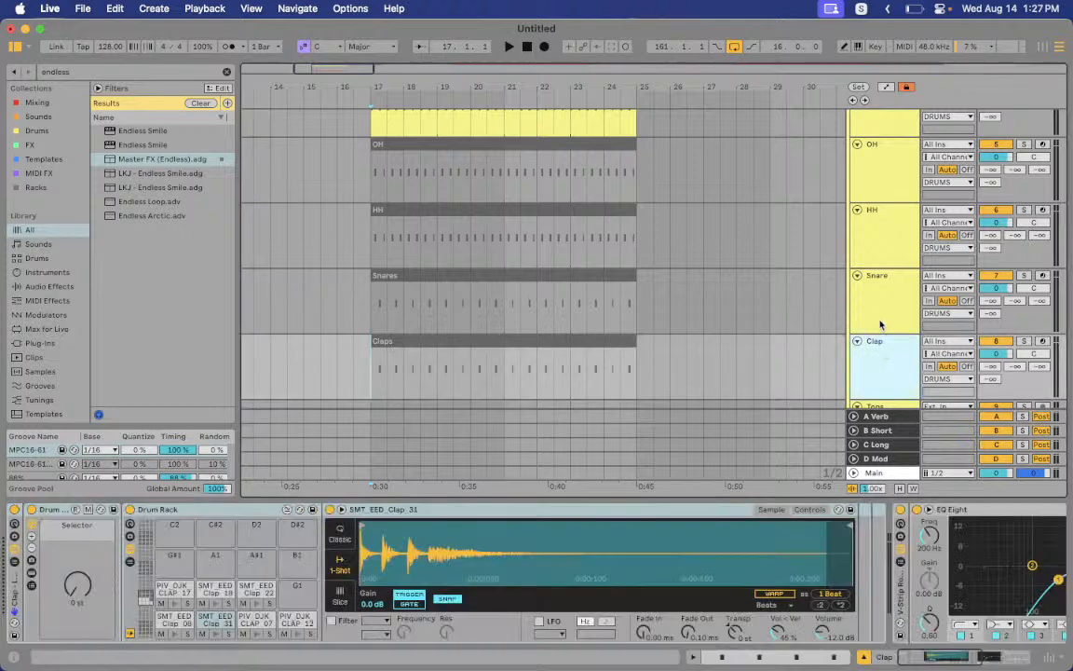
click(881, 315)
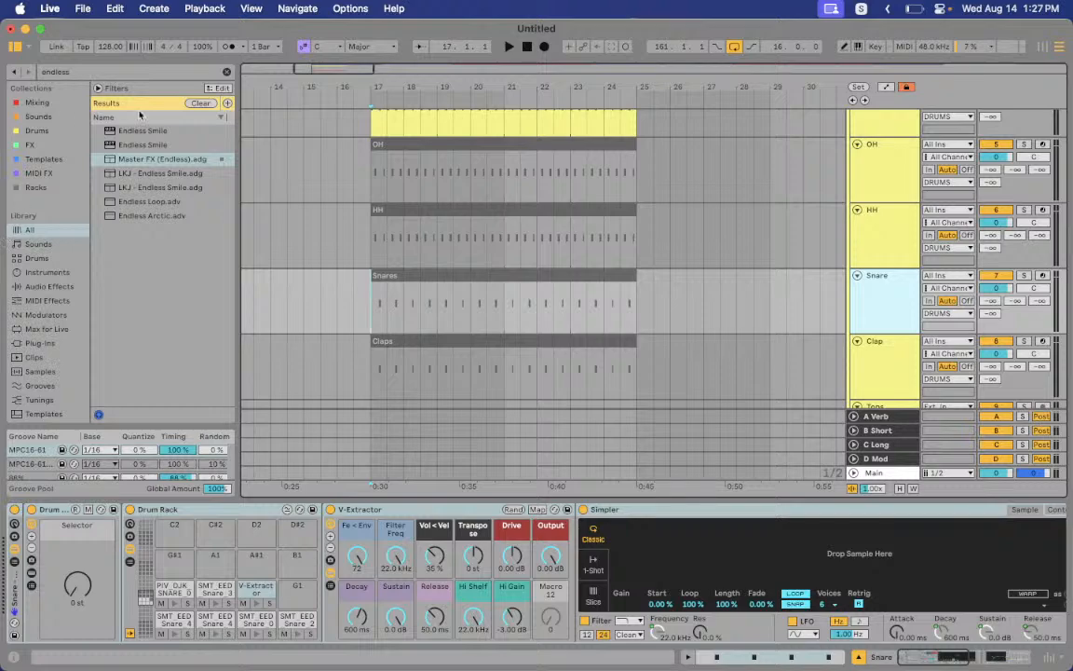
Unfold the Ride track and open the Ride clip's offbeat Ride 909 notes
scroll(559, 568, right, 10)
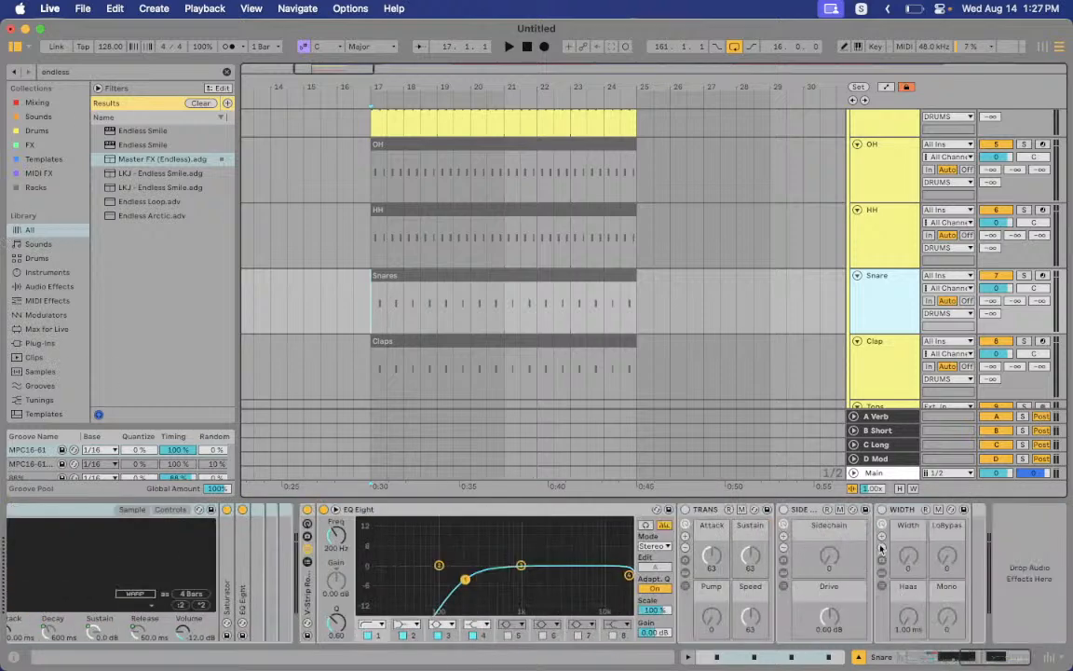
scroll(866, 298, down, 4)
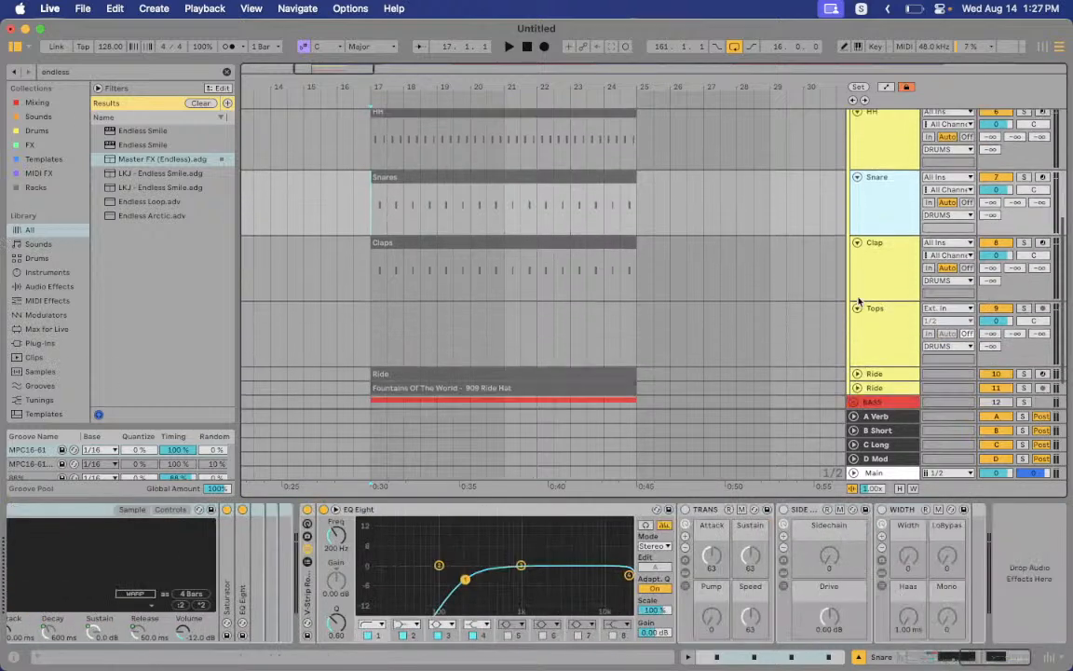
click(874, 315)
scroll(876, 313, down, 1)
click(858, 324)
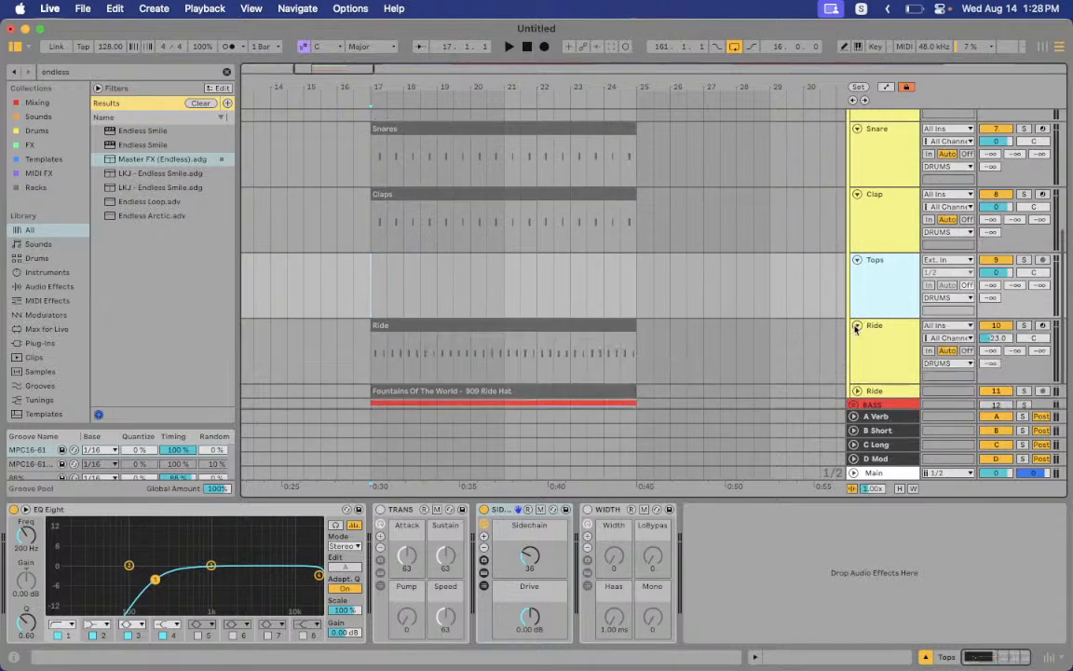
double_click(522, 338)
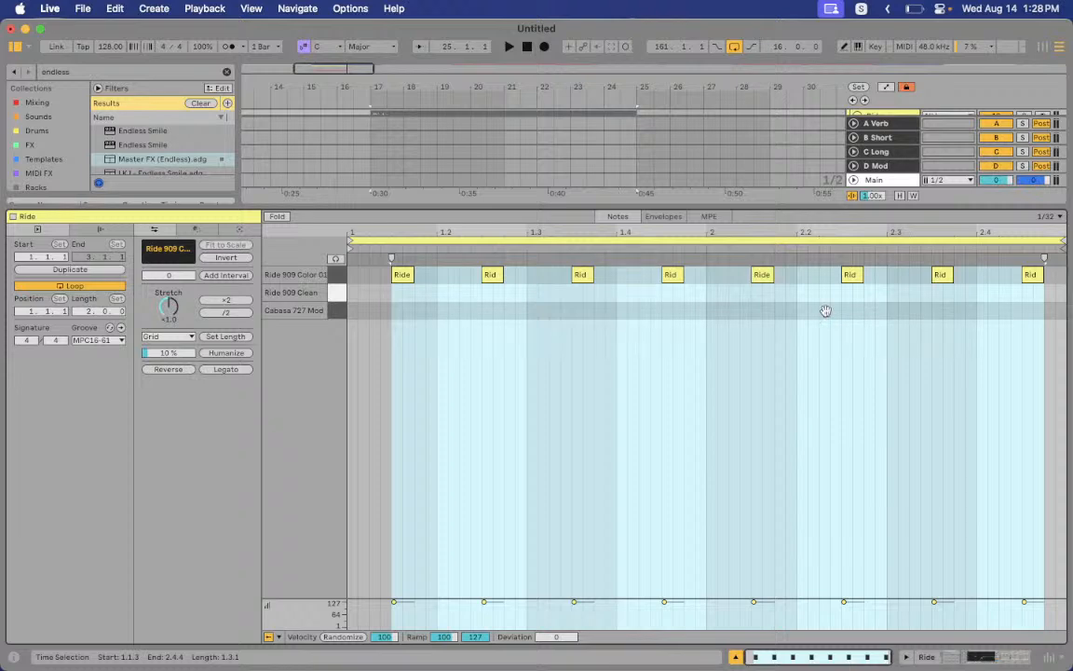
Close the clip editor and browse the Ride, Clap and Snare device chains
key(super+alt+l)
double_click(890, 437)
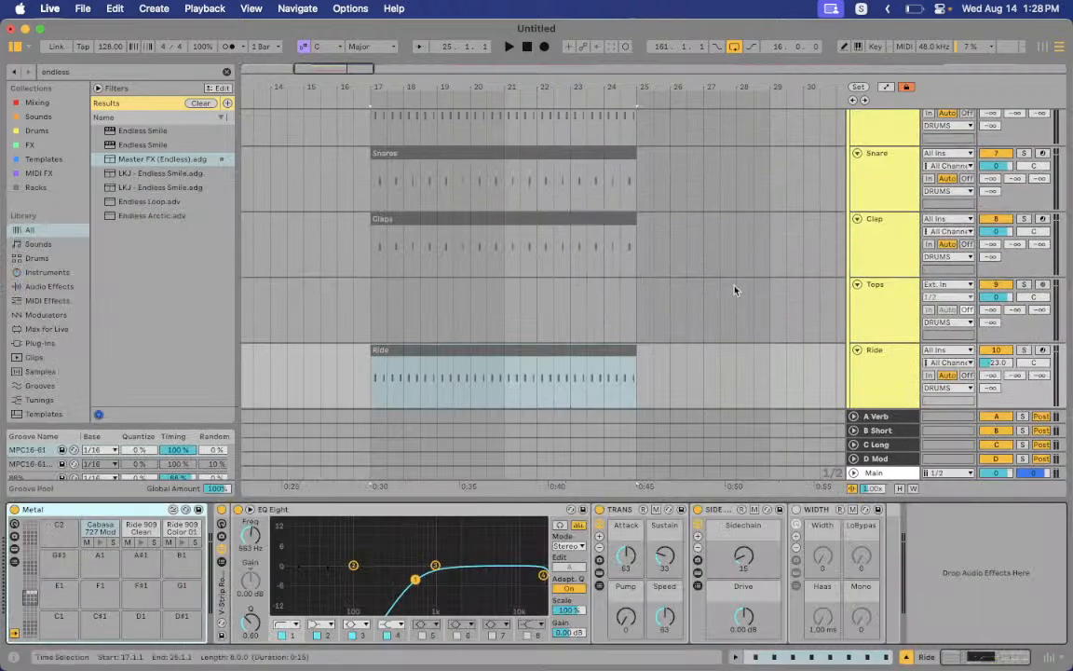
click(918, 244)
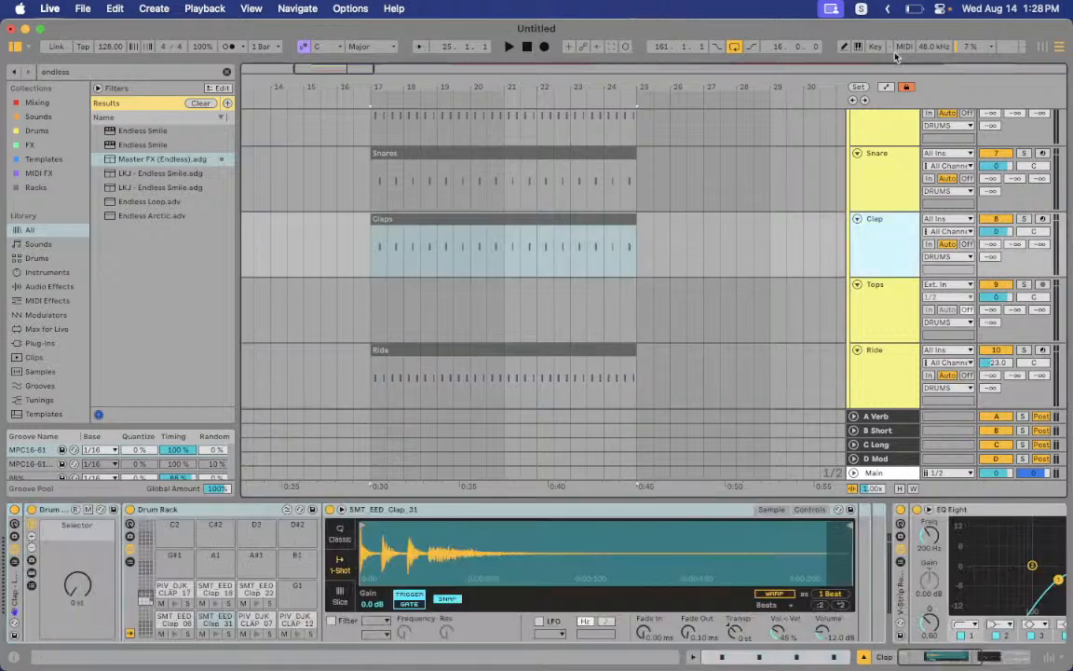
key(Up)
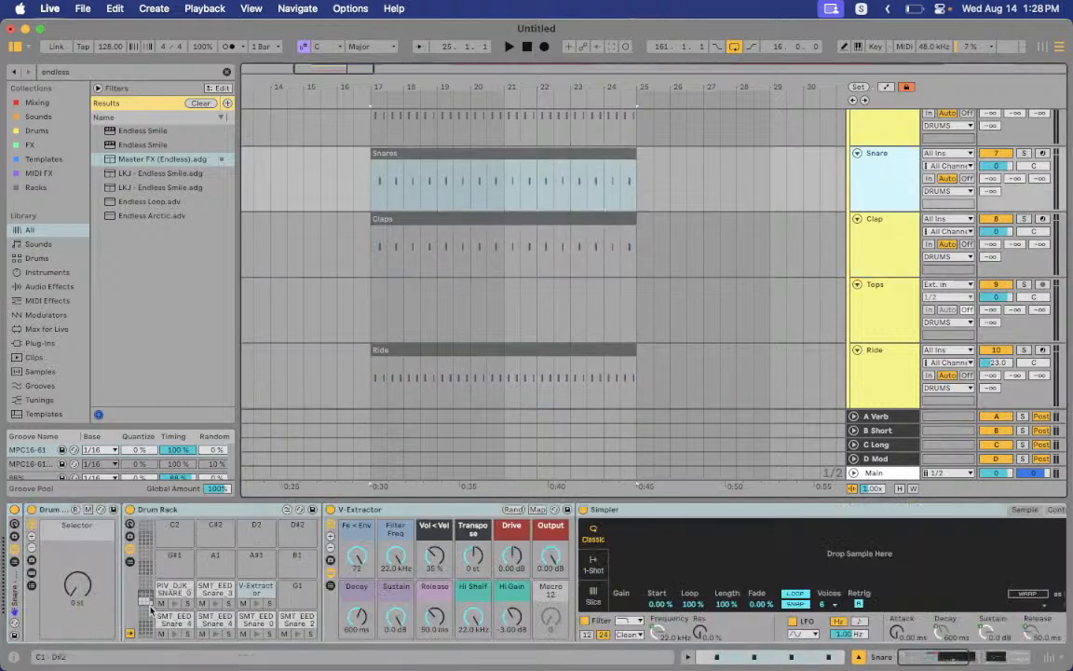
Unfold the second Ride track and switch it off, keeping the first Ride on, then fold DRUMS
scroll(867, 252, down, 4)
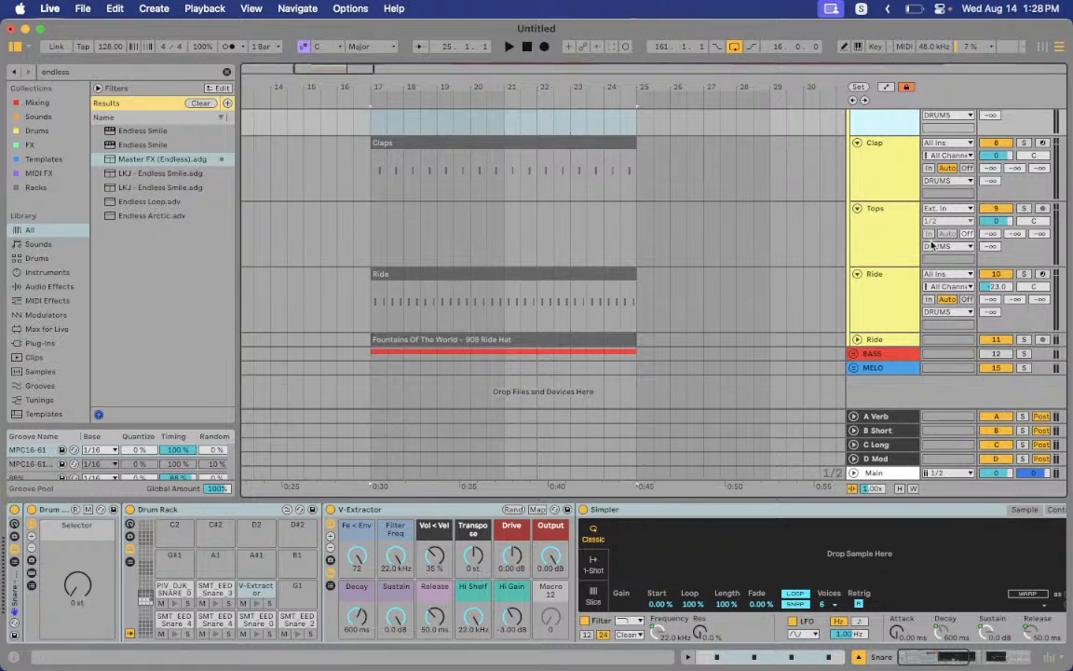
click(857, 340)
click(477, 342)
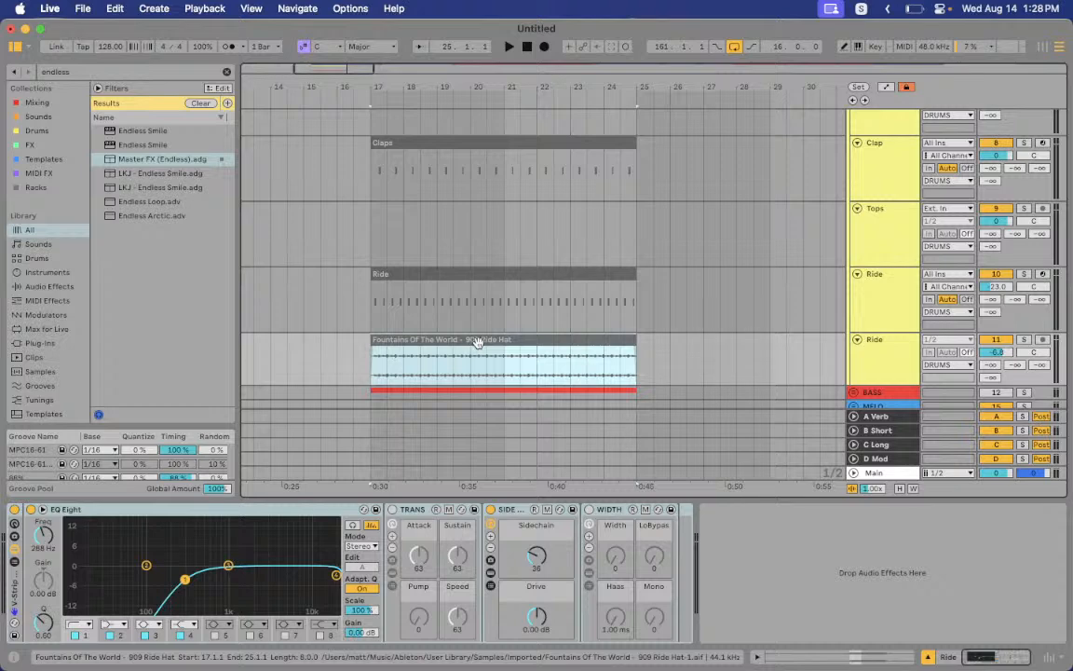
click(1001, 341)
click(1005, 277)
click(995, 275)
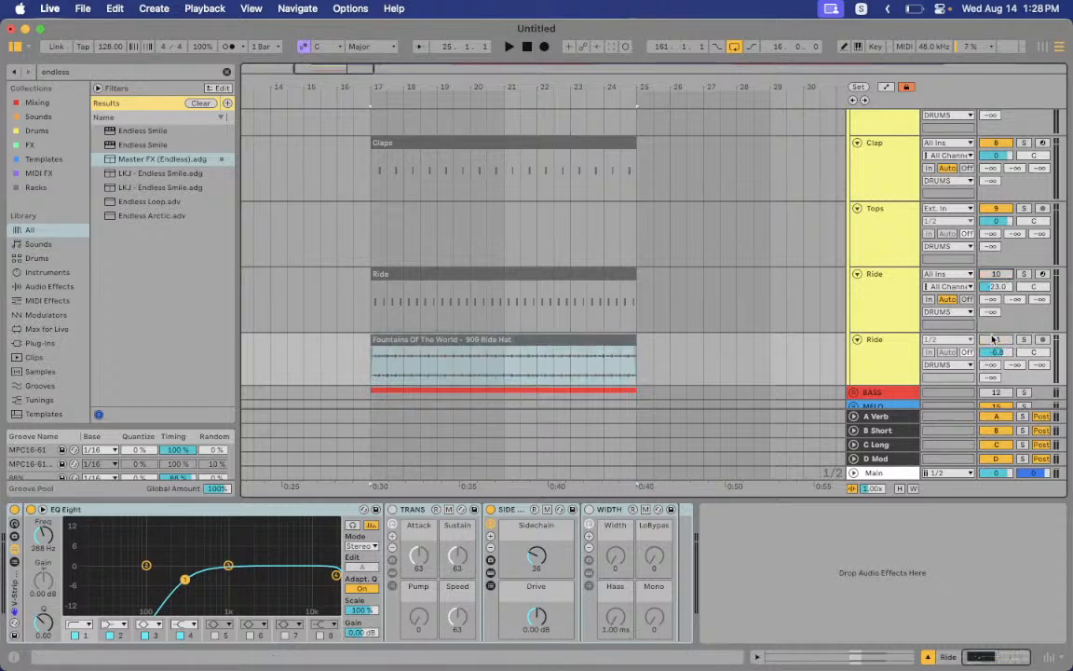
scroll(895, 254, up, 6)
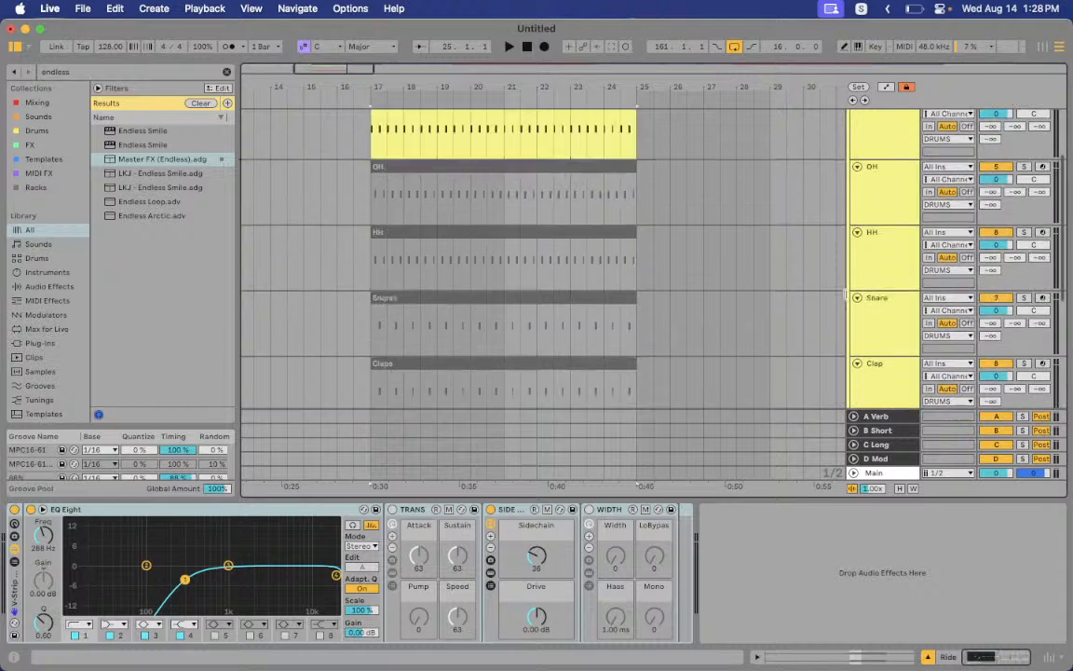
click(853, 146)
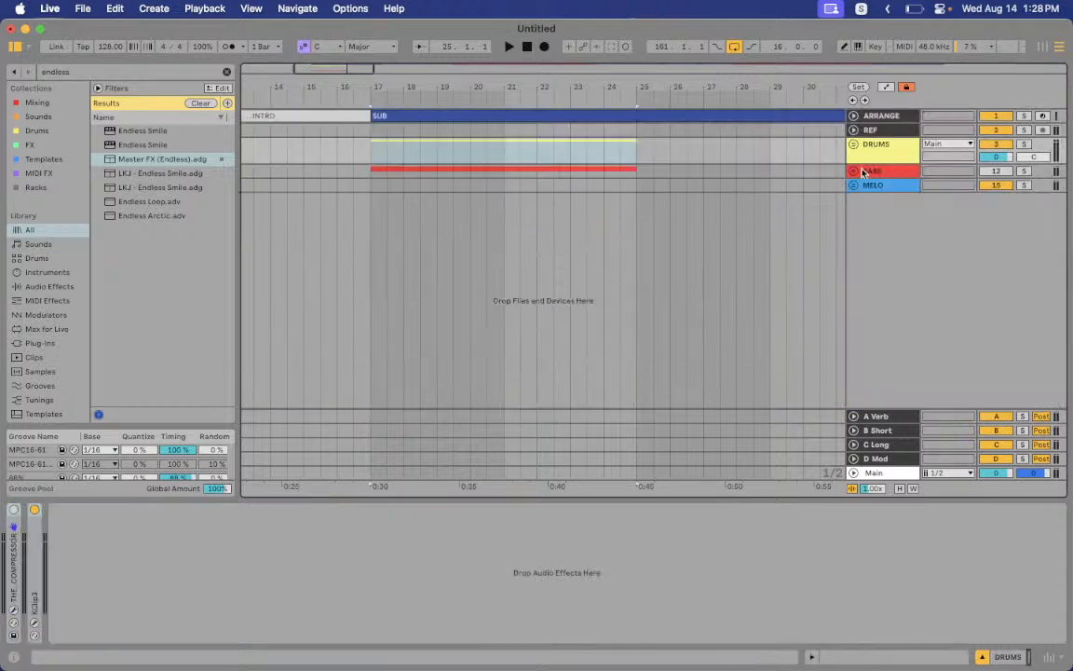
Unfold and select BASS, then run THE_COMPRESSOR's MAGIC setup with the BASS input type
click(856, 172)
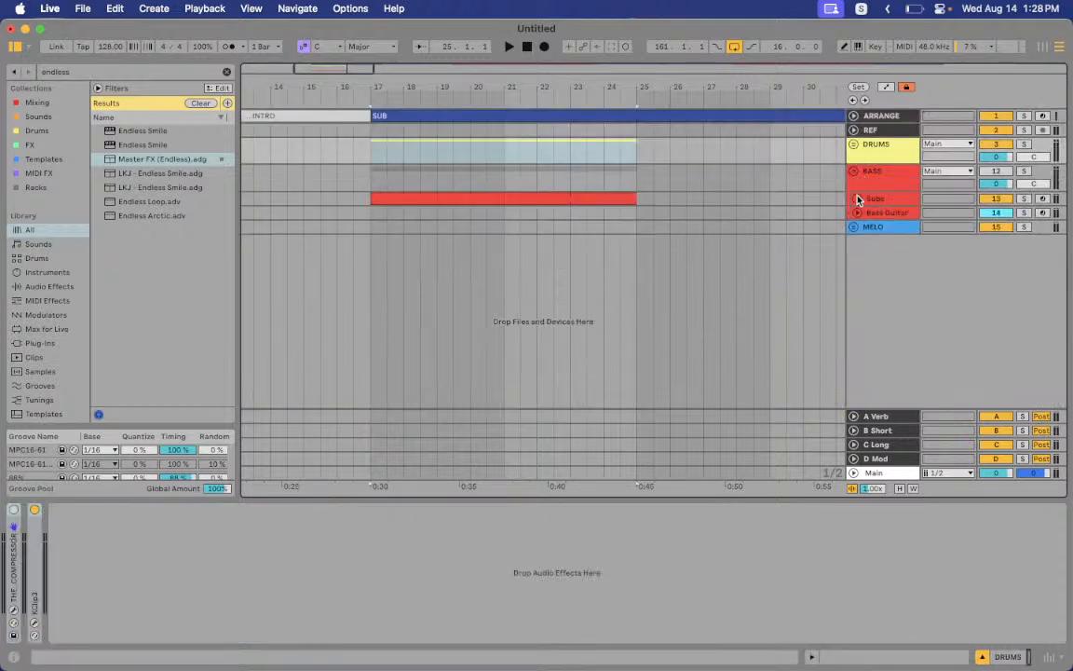
click(868, 185)
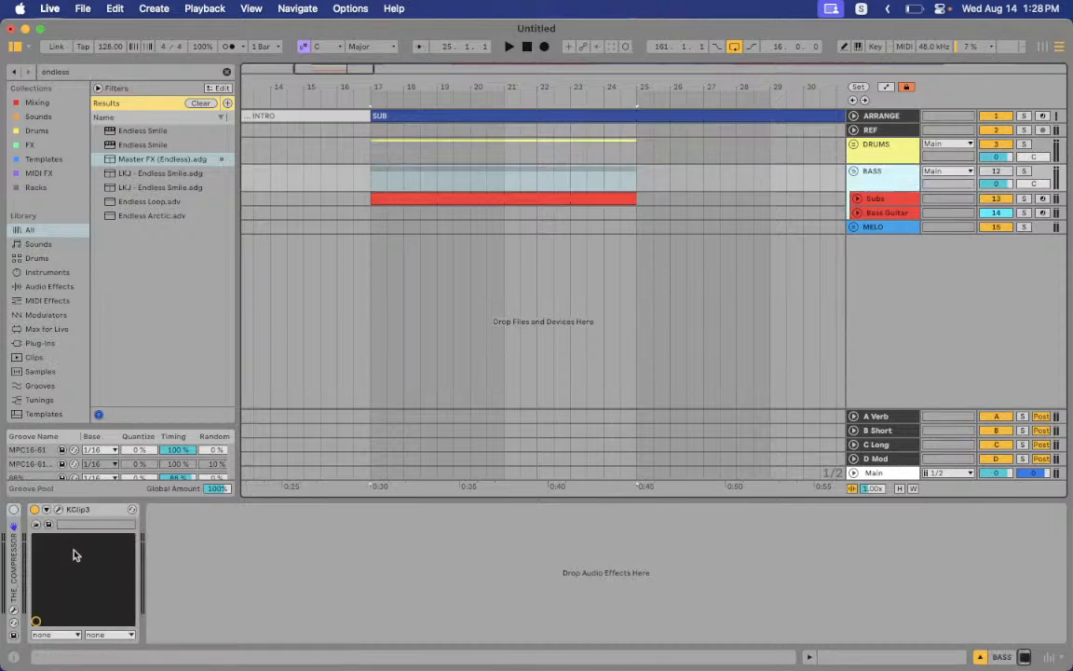
click(13, 612)
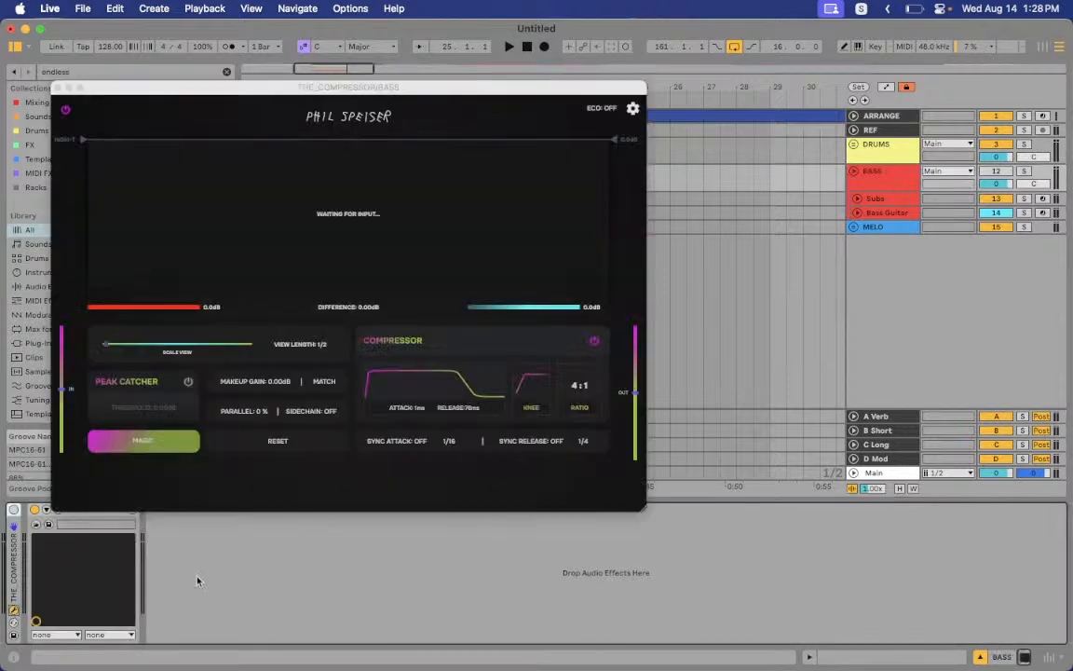
click(154, 443)
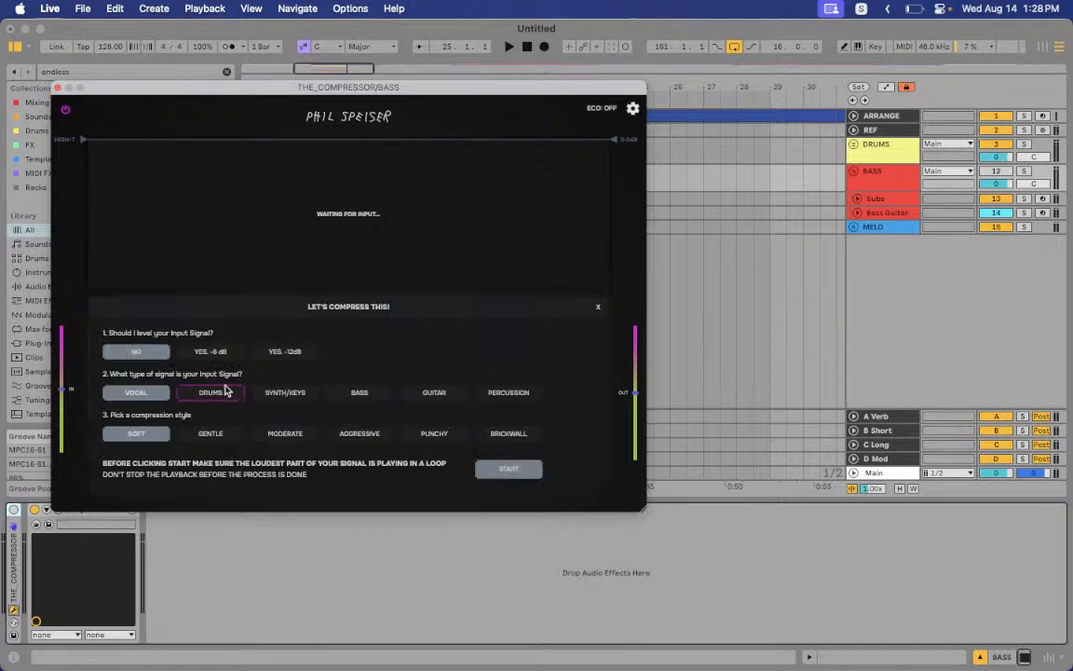
click(362, 393)
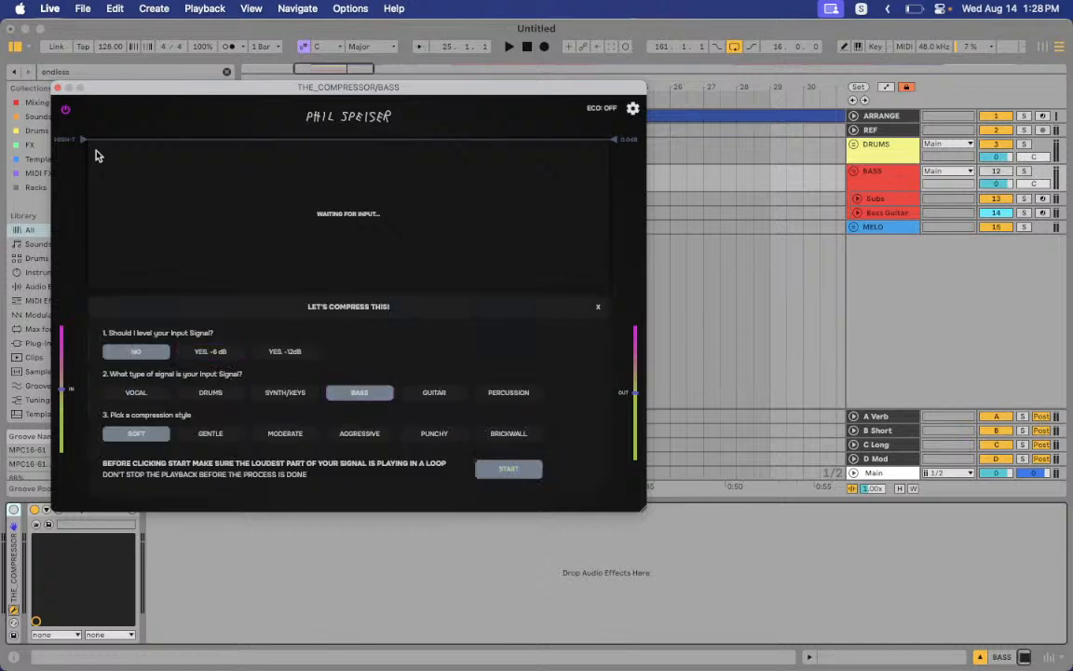
click(57, 87)
Check KClip 3, resetting its clipped-level readout
click(59, 510)
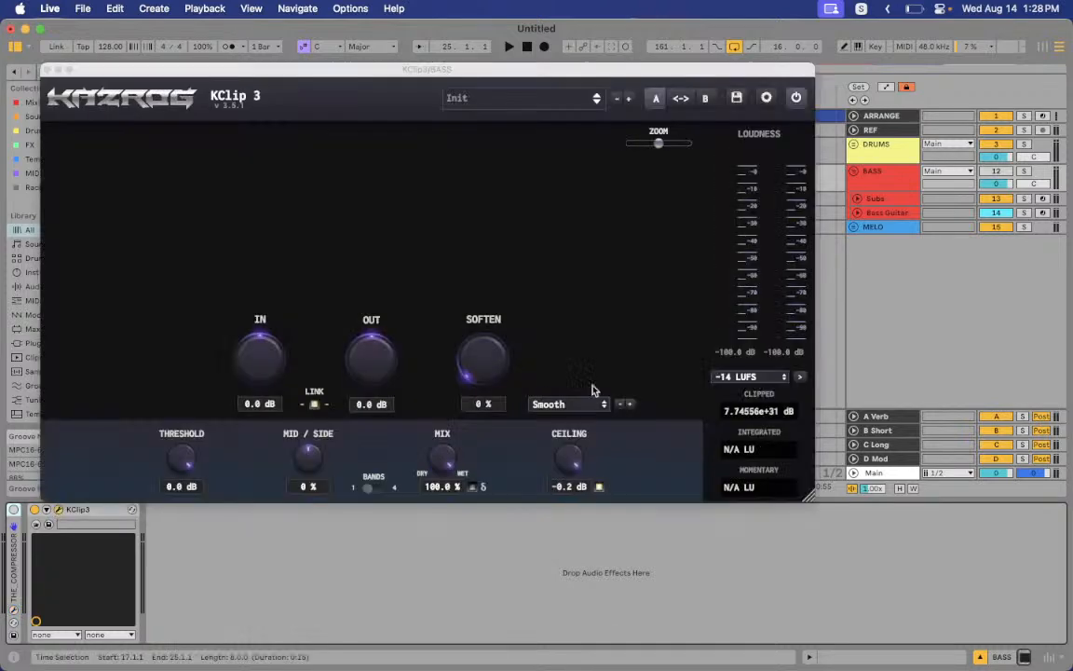
click(742, 413)
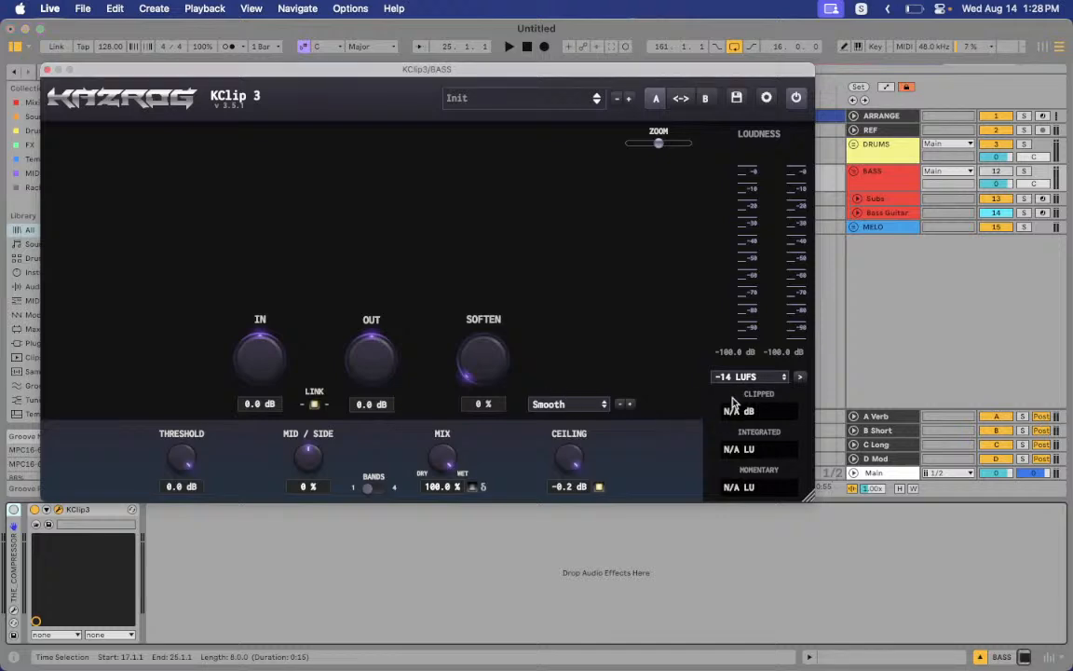
click(47, 70)
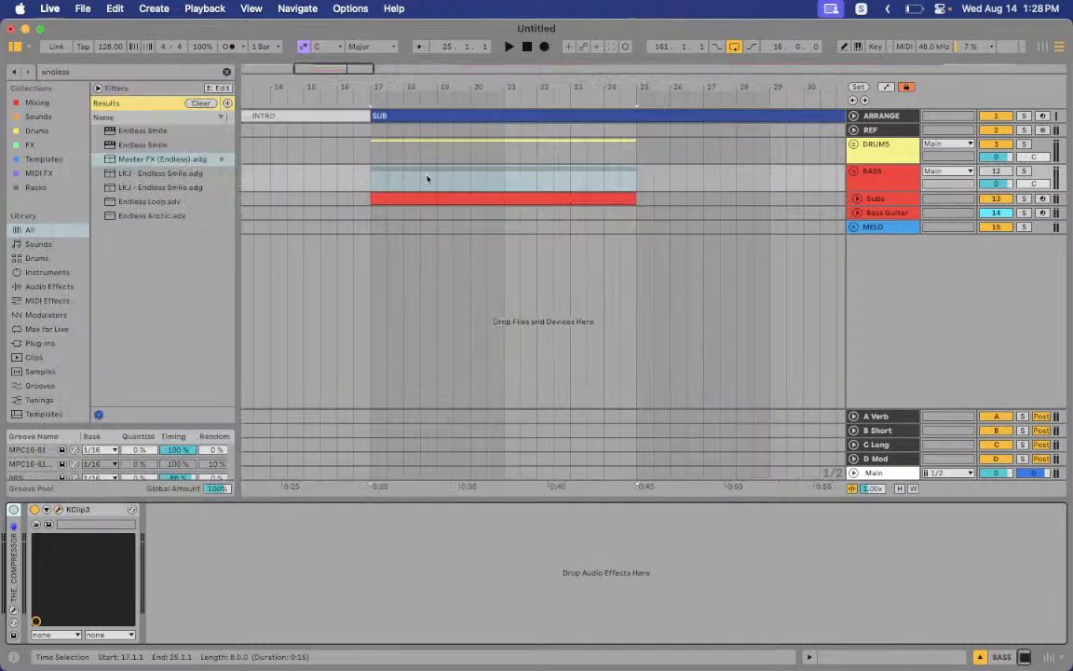
Select the Subs track and reveal the devices inside its V-Sub 2 rack
click(905, 202)
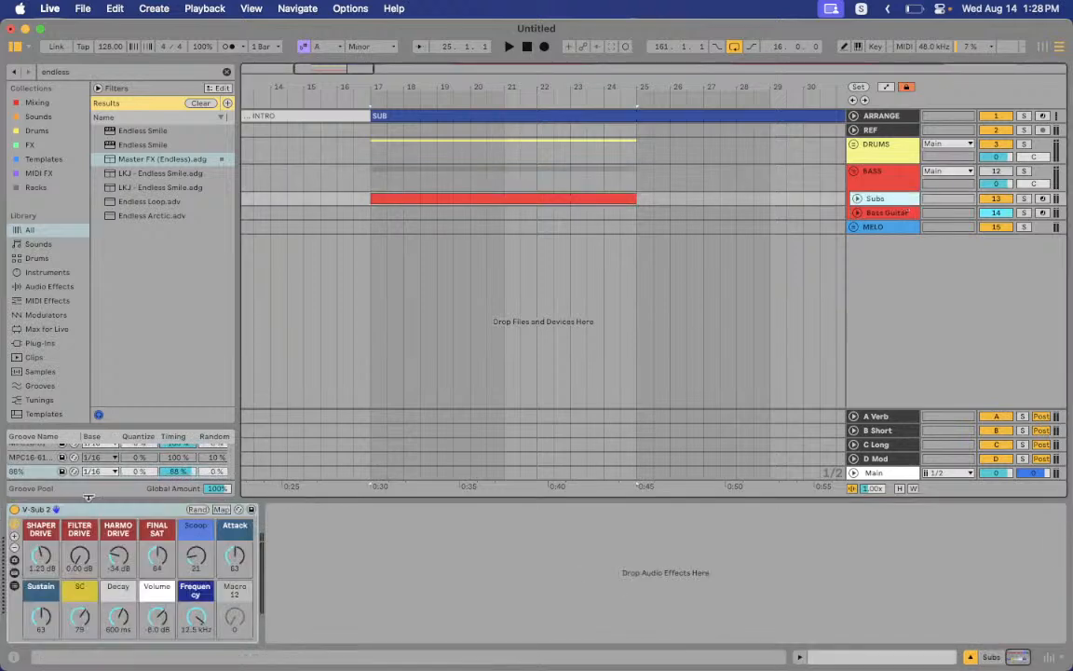
click(73, 511)
click(14, 572)
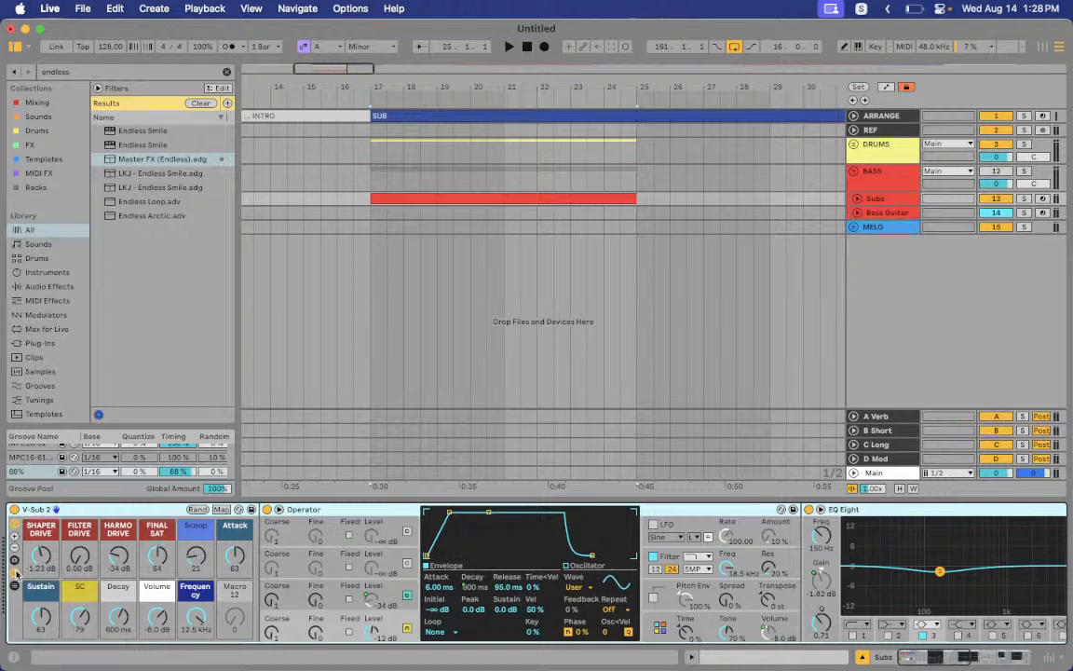
click(14, 574)
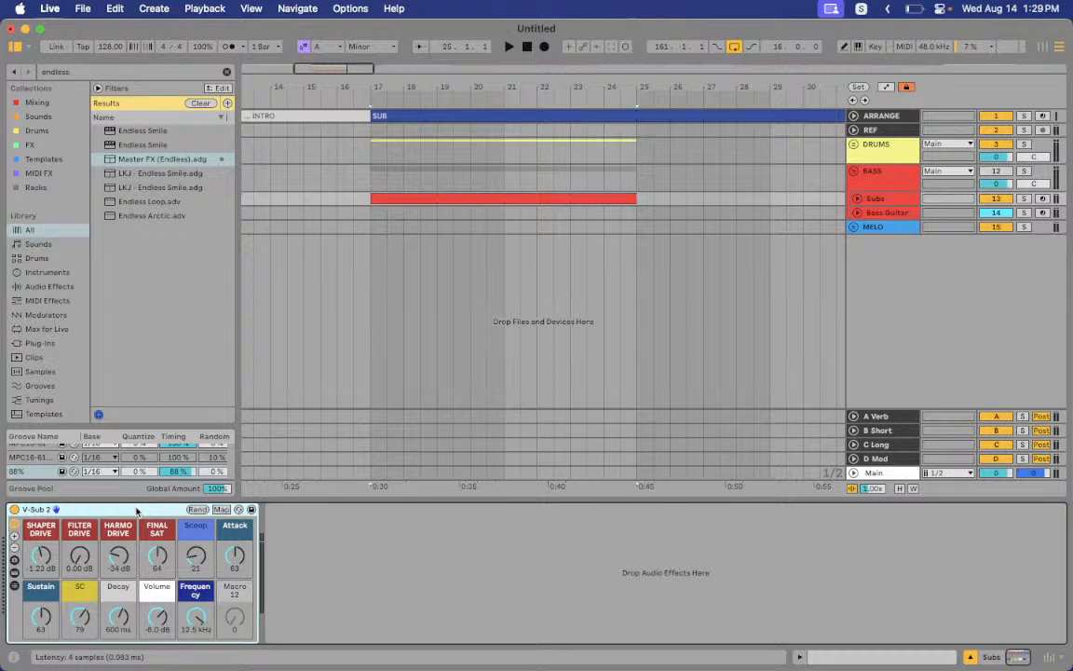
click(14, 585)
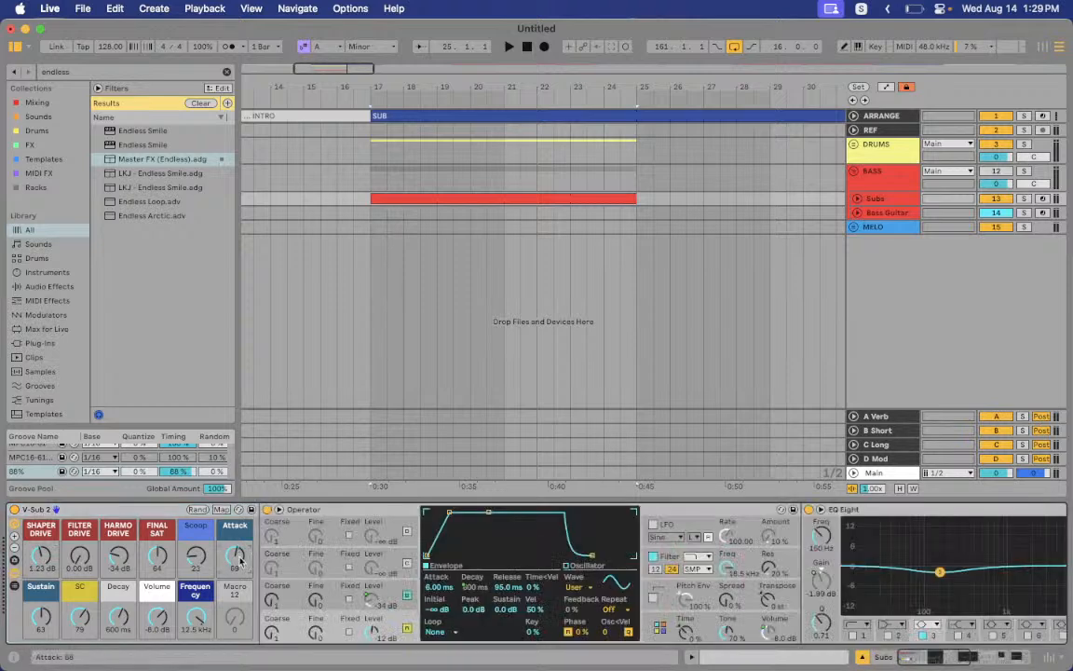
scroll(443, 551, right, 10)
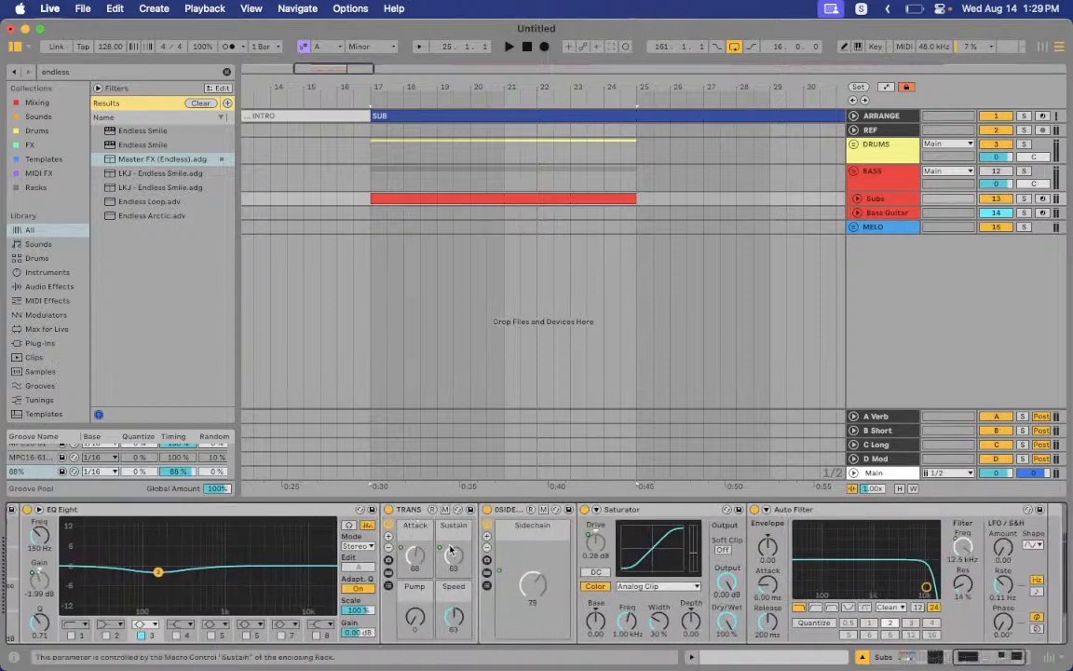
scroll(419, 569, left, 10)
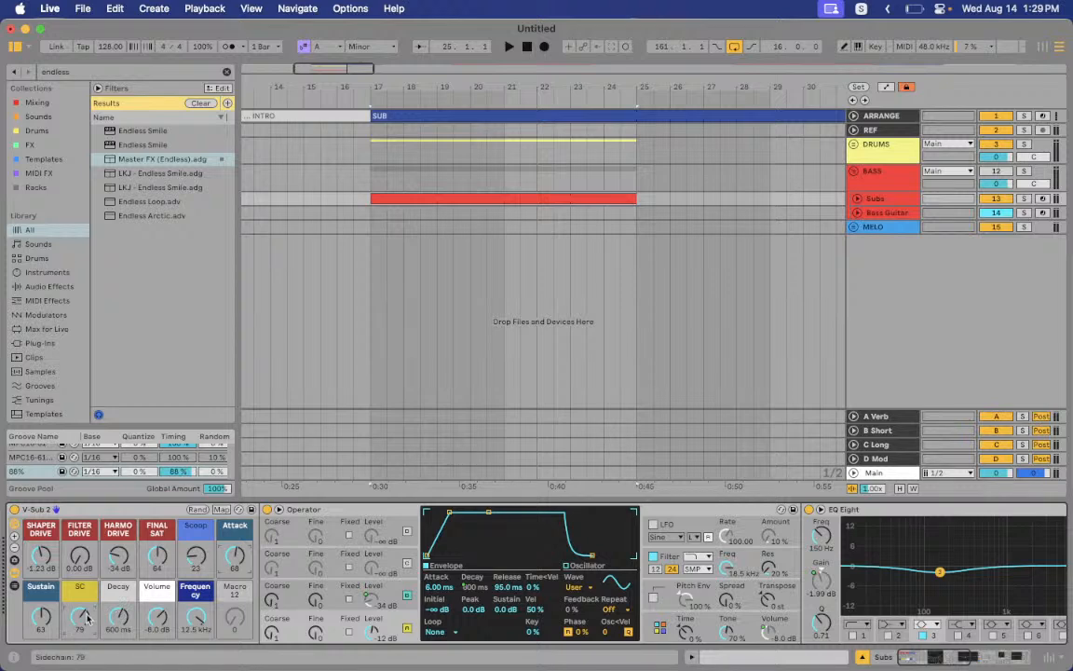
scroll(419, 578, right, 10)
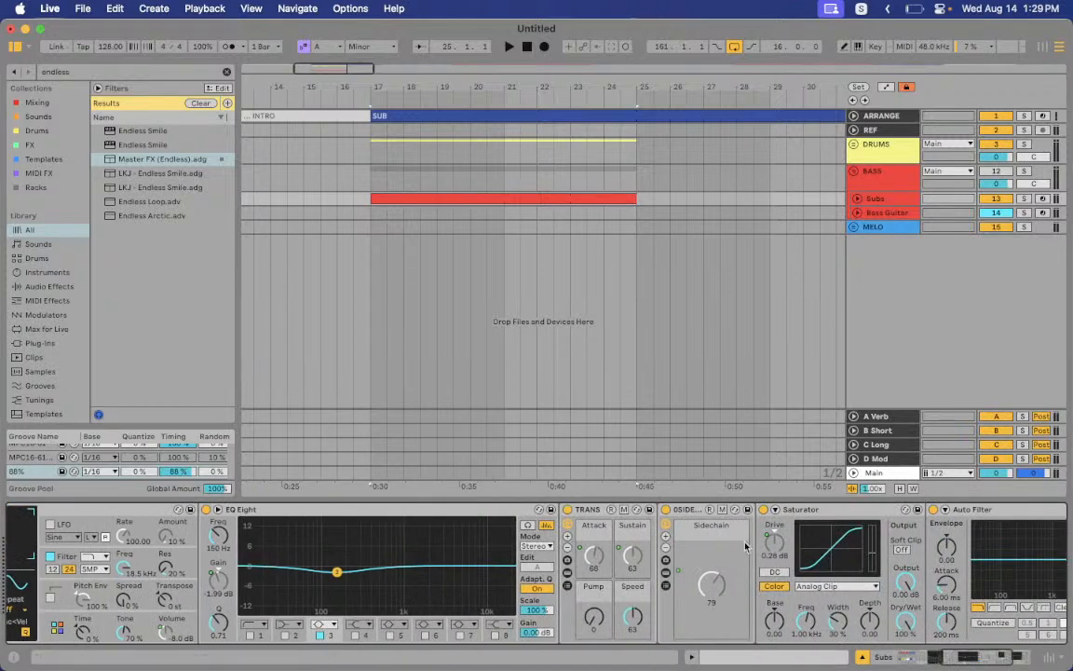
scroll(615, 630, left, 1)
scroll(615, 631, left, 10)
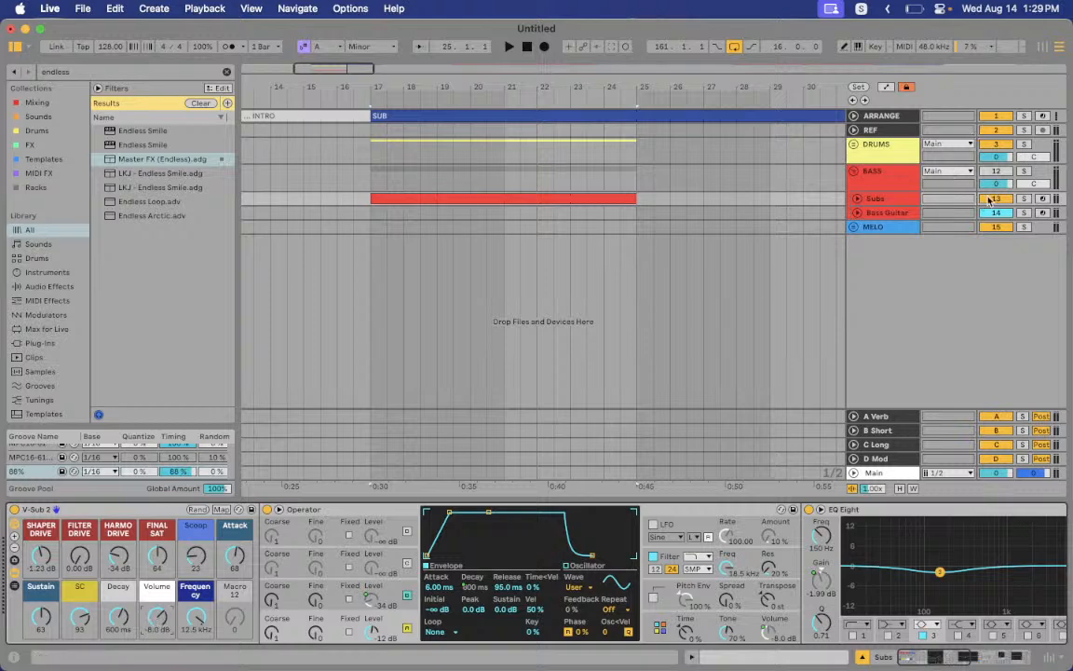
Unfold the Subs track and drop the V-Sub 2 Frequency macro from 12.5 kHz to 288 Hz
click(858, 199)
click(857, 199)
click(857, 200)
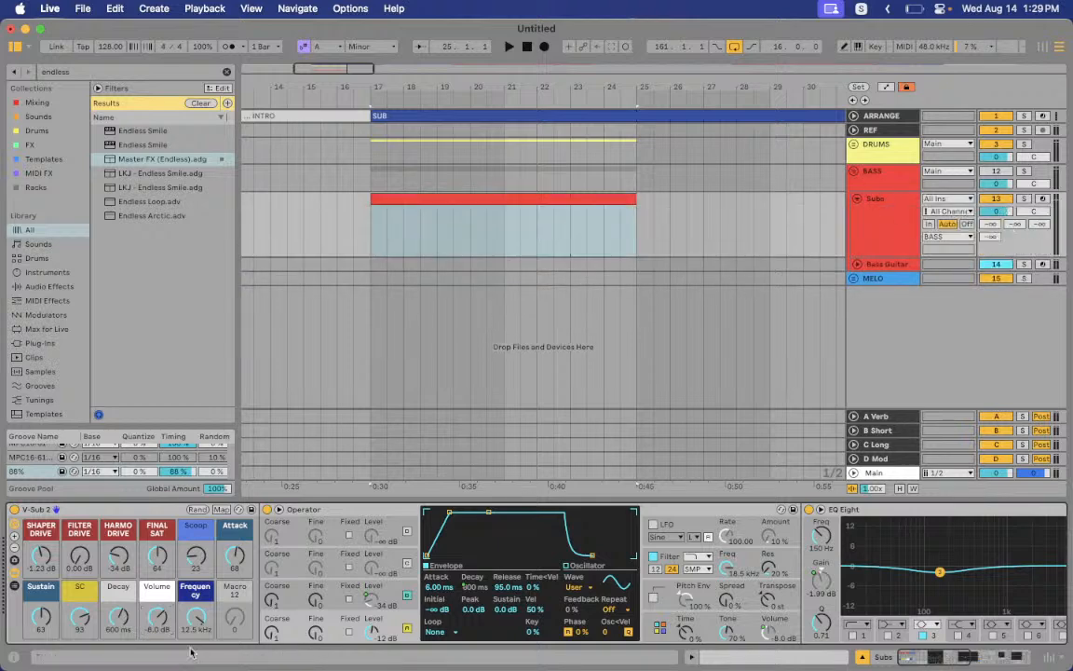
scroll(173, 561, right, 10)
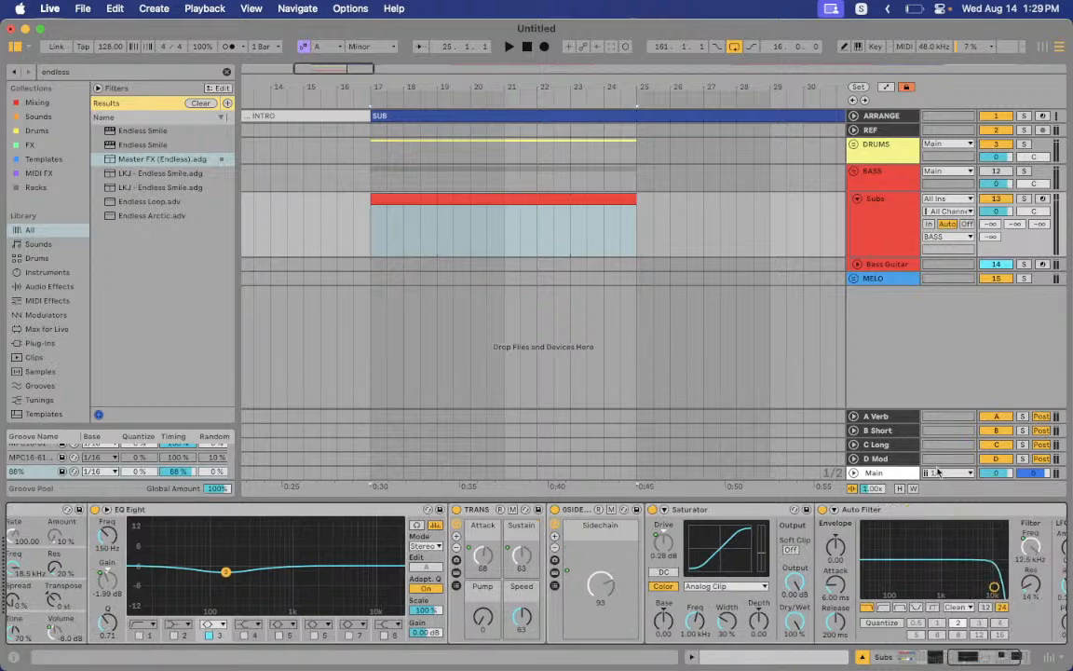
scroll(967, 533, right, 3)
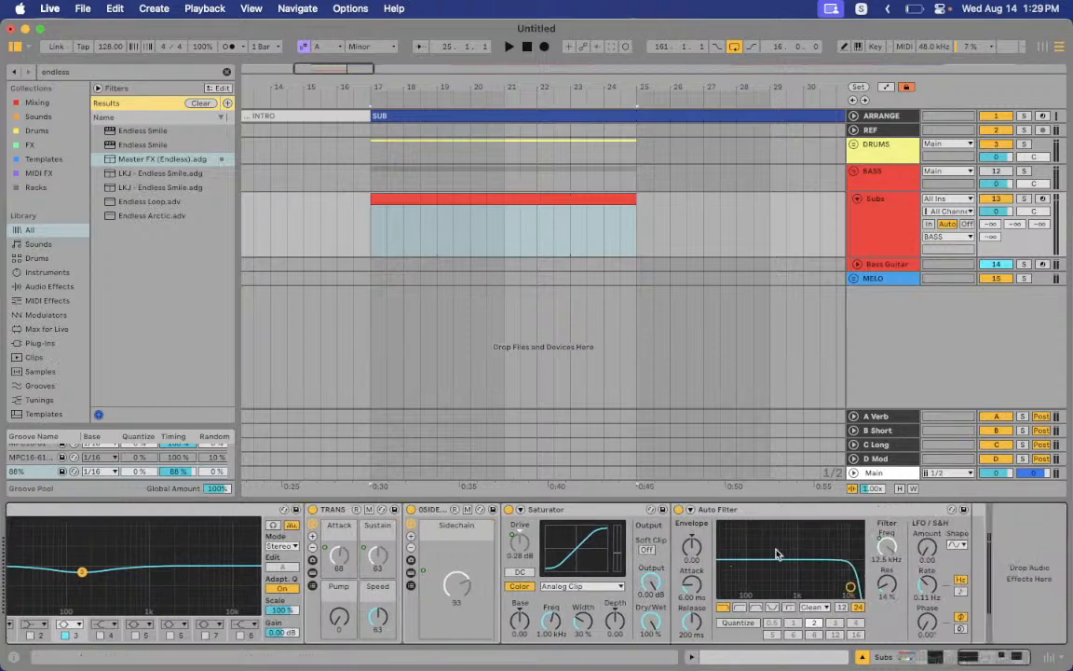
scroll(792, 552, left, 15)
drag(193, 617, 193, 652)
scroll(990, 550, right, 10)
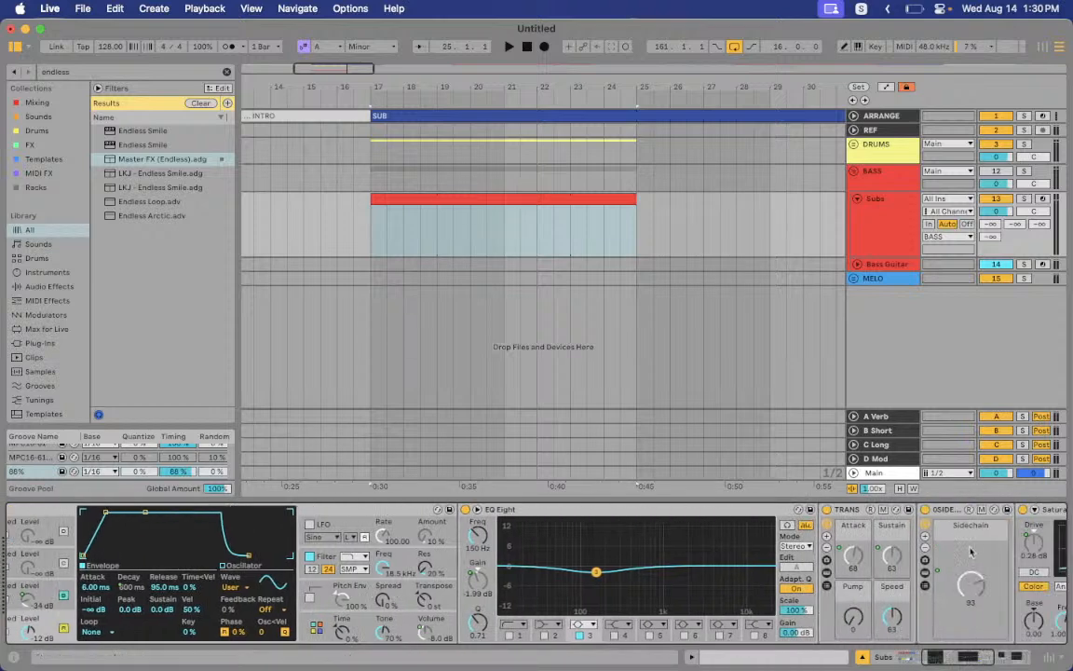
scroll(989, 550, right, 4)
scroll(815, 587, left, 15)
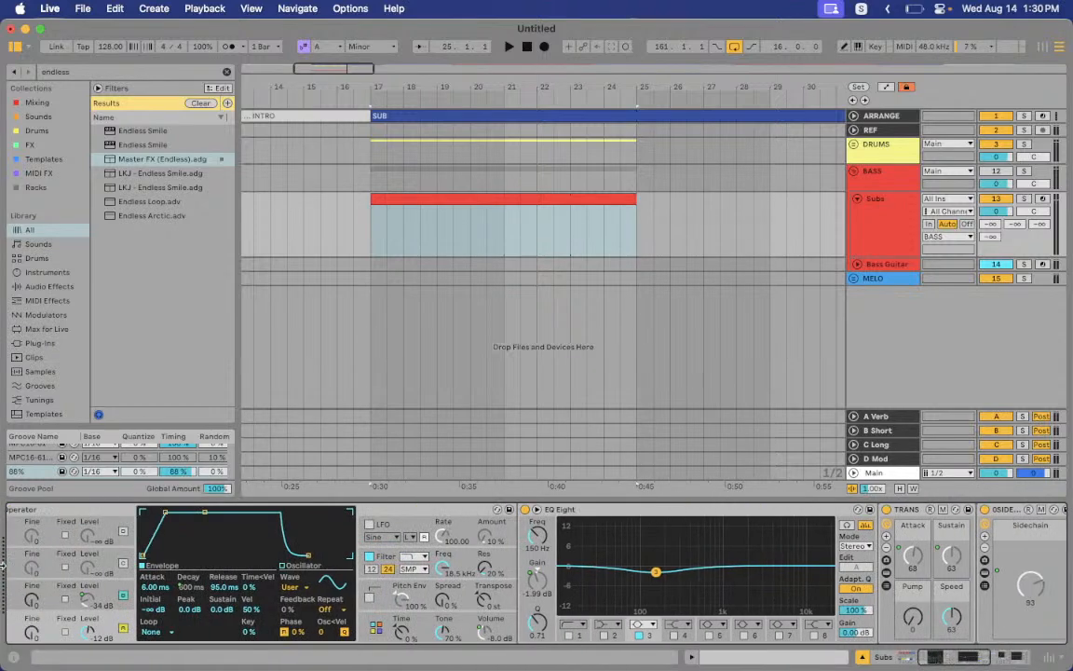
scroll(177, 560, left, 5)
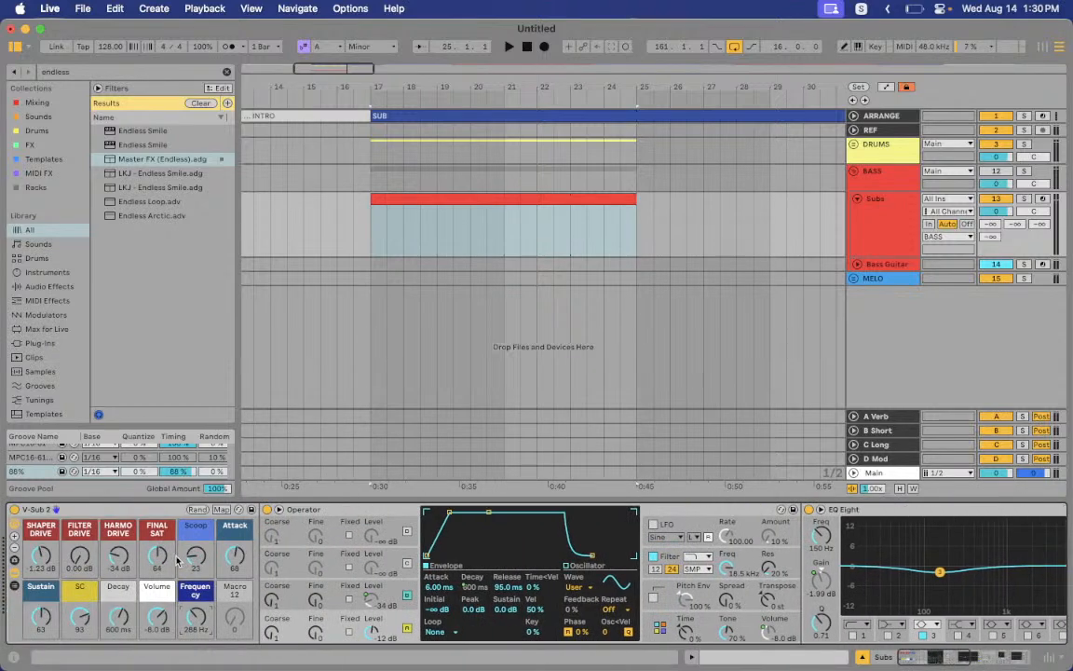
click(17, 574)
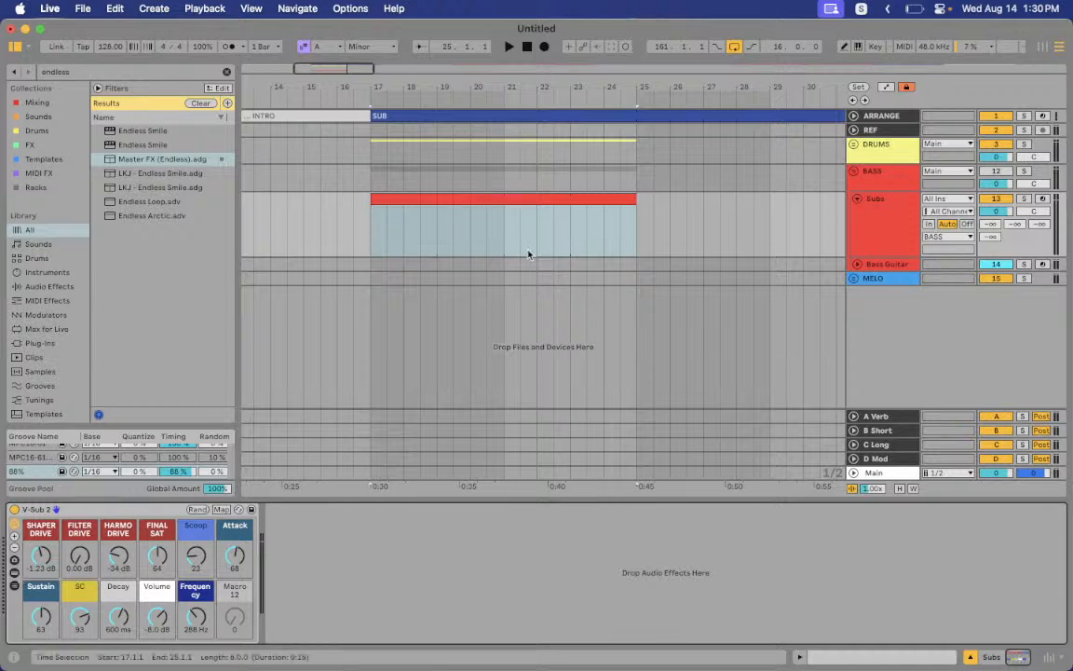
Open the Subs clip's notes and resize the clip editor for more arrangement room
double_click(495, 198)
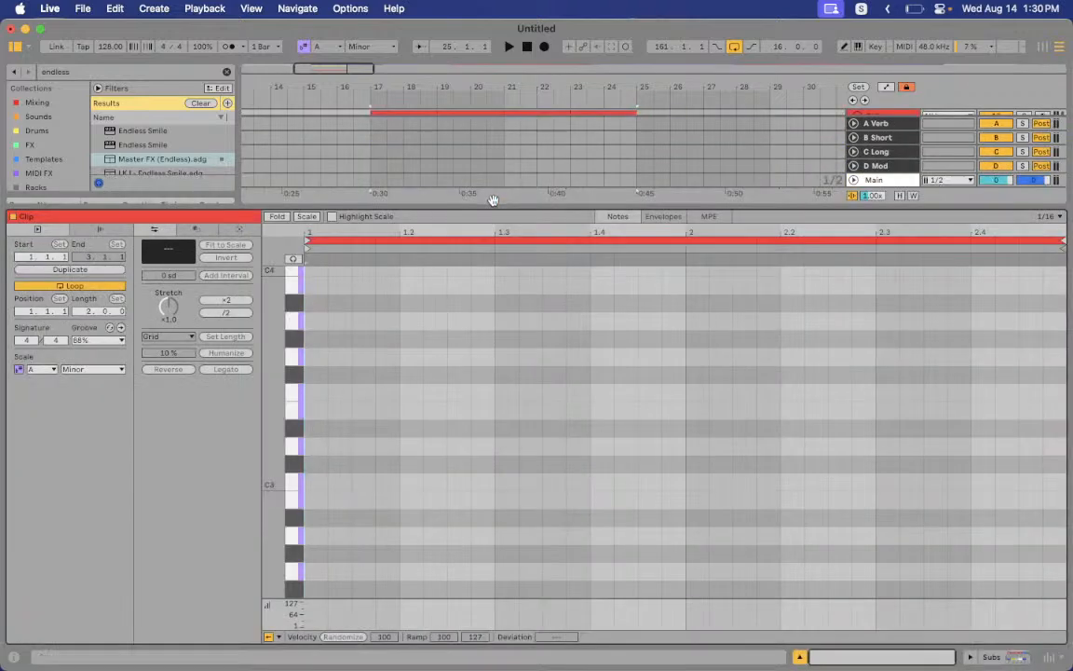
drag(482, 204, 483, 471)
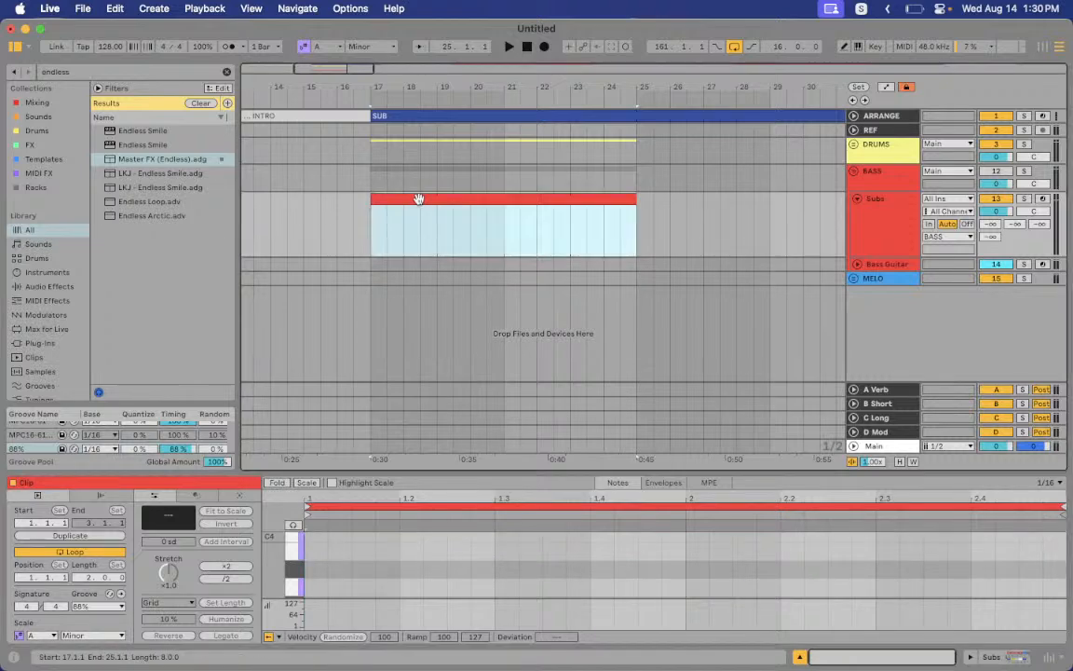
drag(464, 476, 485, 408)
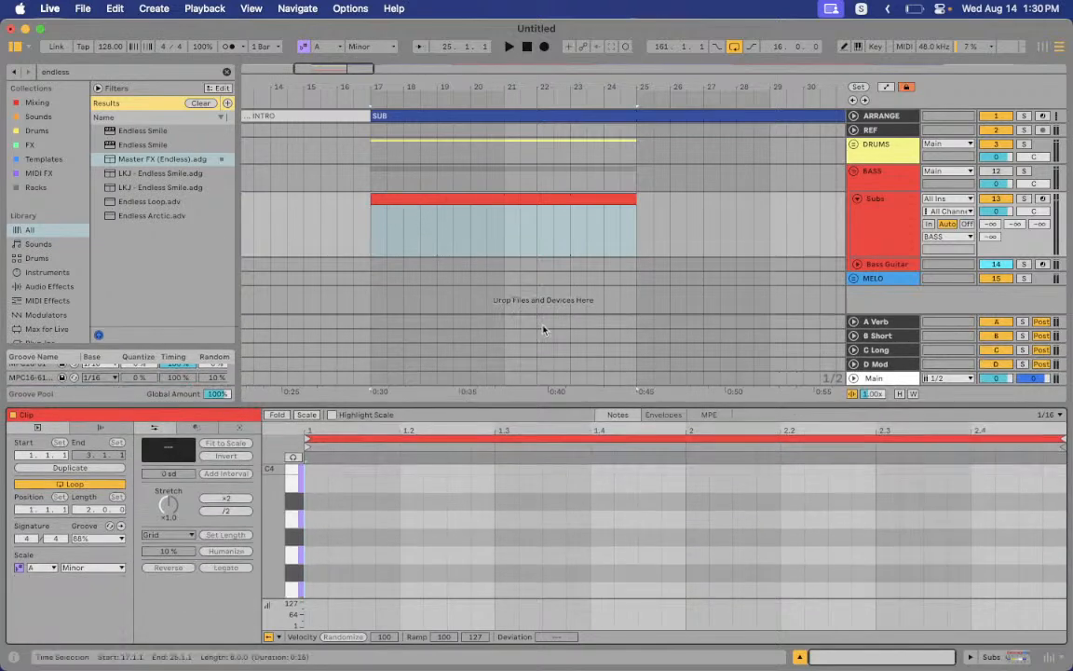
drag(677, 192, 785, 219)
right_click(711, 207)
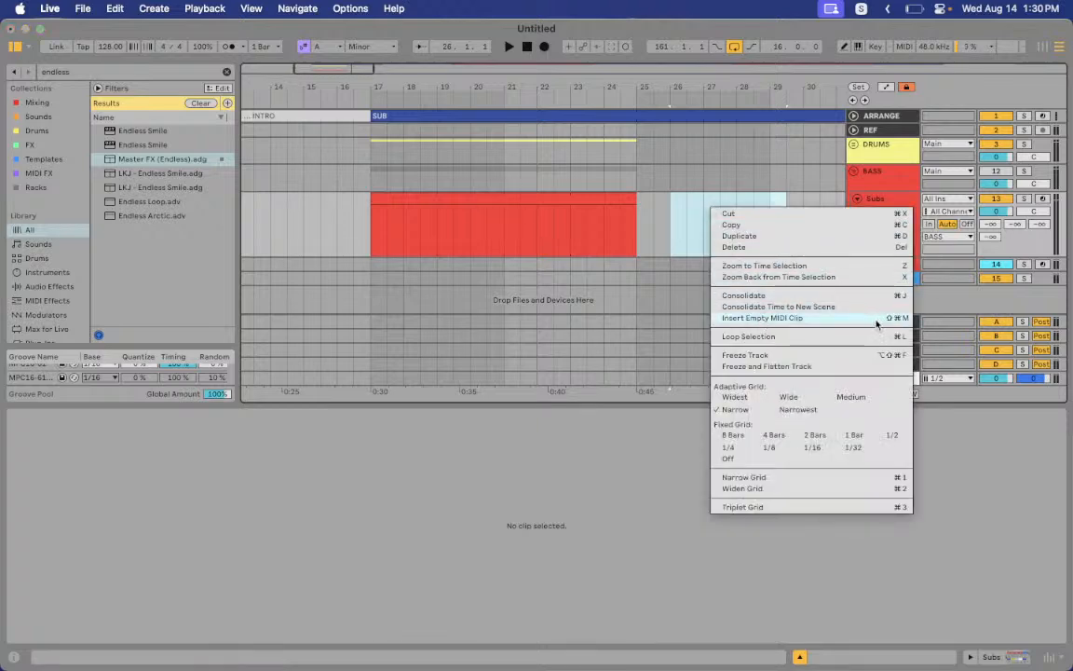
click(763, 280)
click(508, 196)
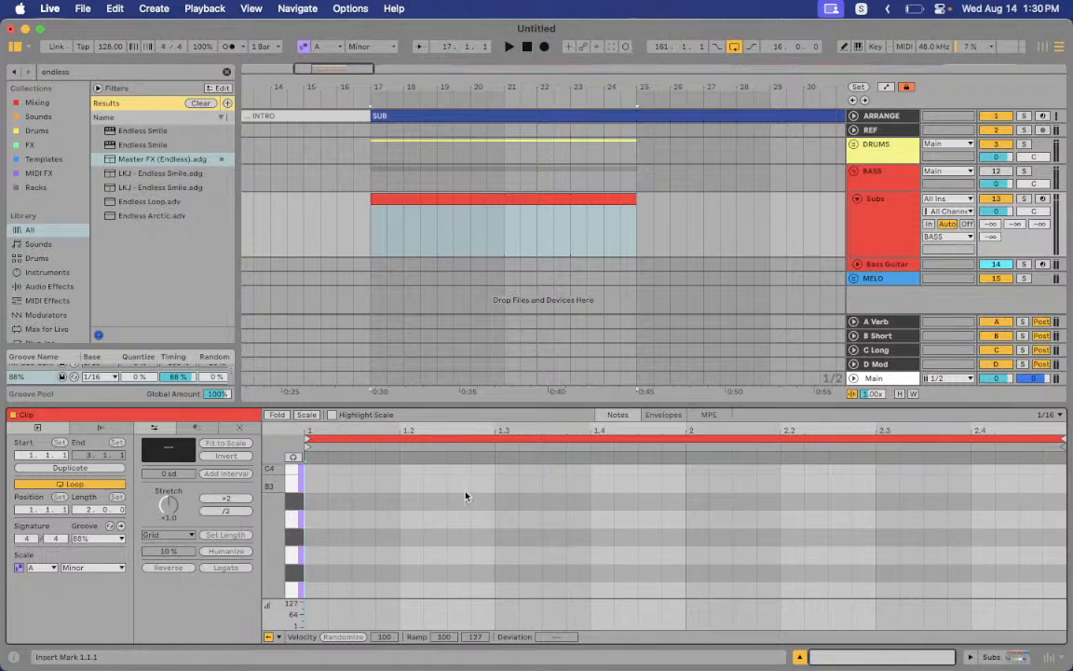
Unfold Bass Guitar and confirm its MIDI From input is Subs (Post FX)
click(866, 228)
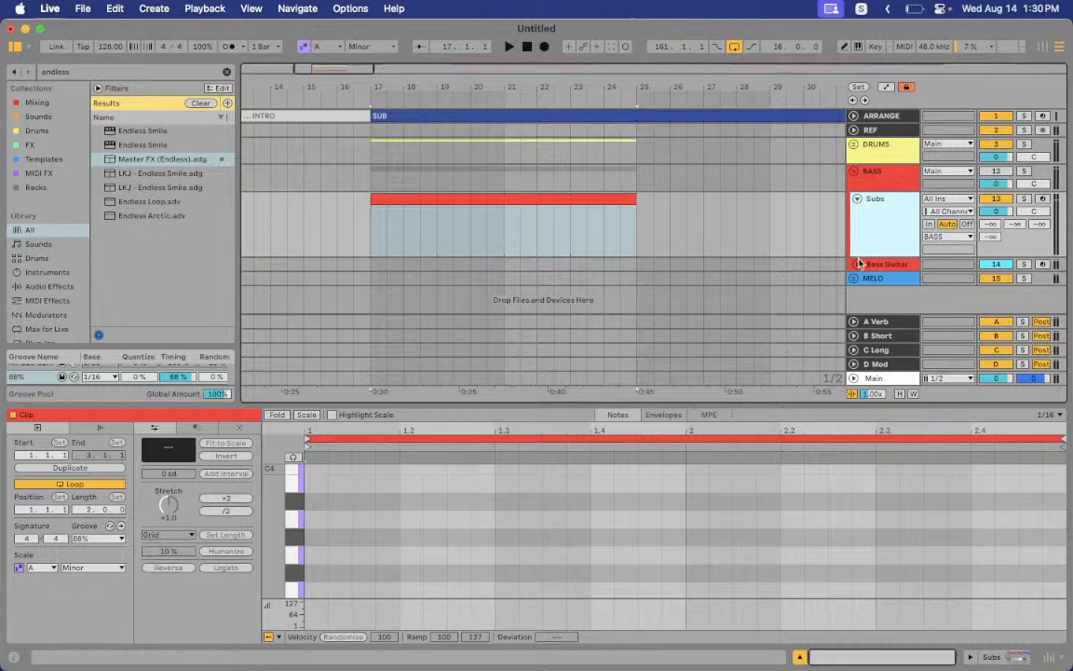
click(859, 264)
click(892, 176)
scroll(892, 176, down, 1)
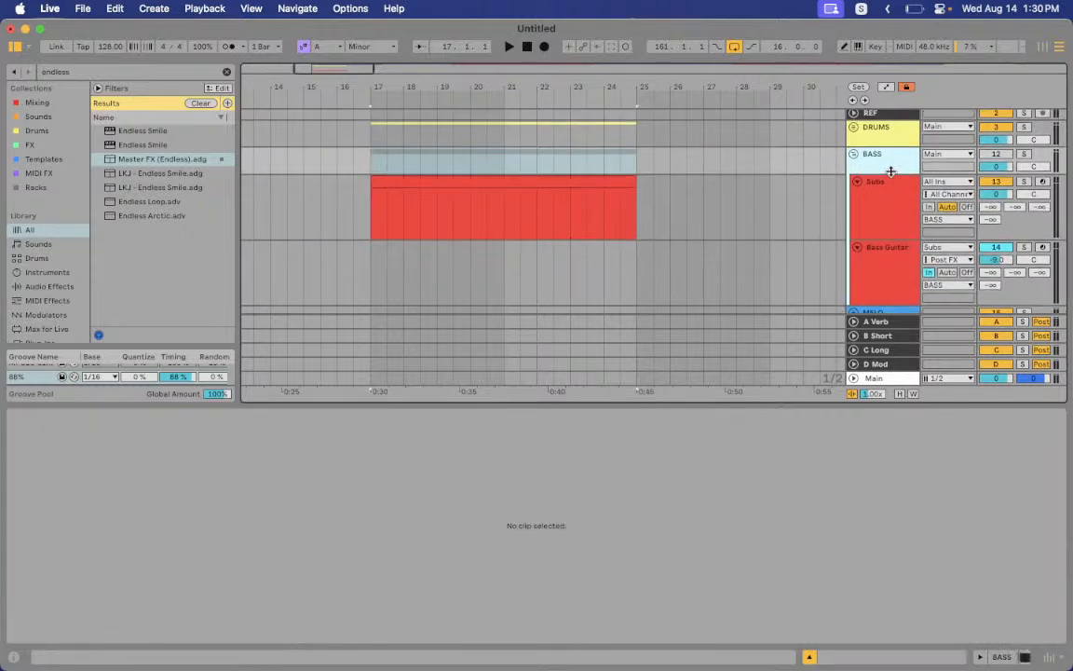
click(887, 214)
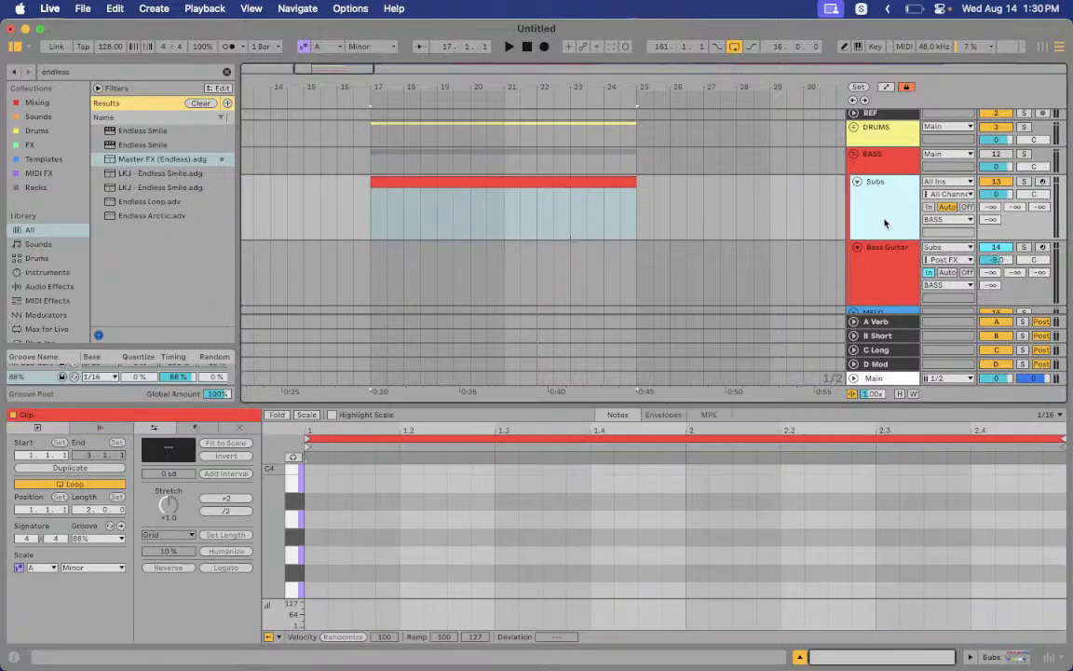
click(882, 267)
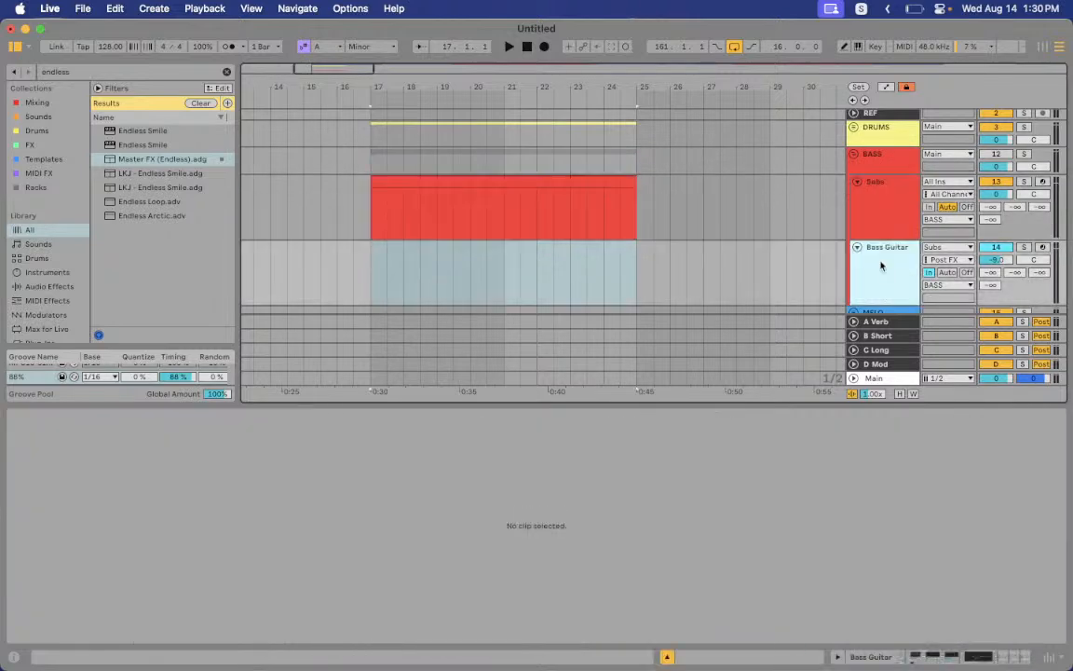
click(947, 246)
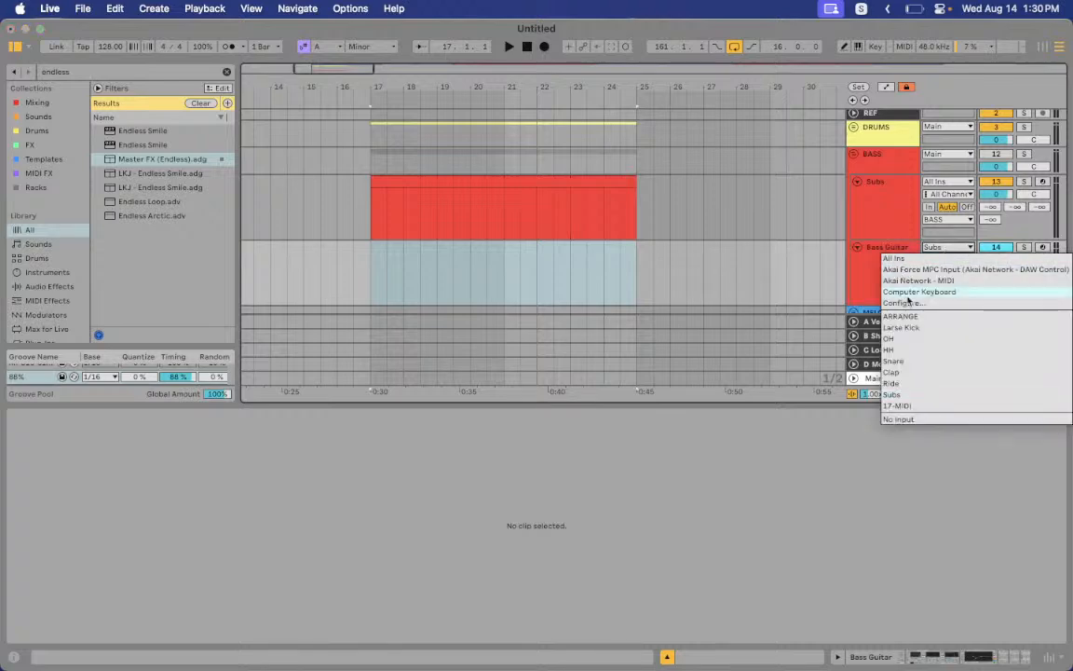
click(906, 395)
Paste a copy of the Subs clip into Bass Guitar at bar 17, then delete it
click(407, 197)
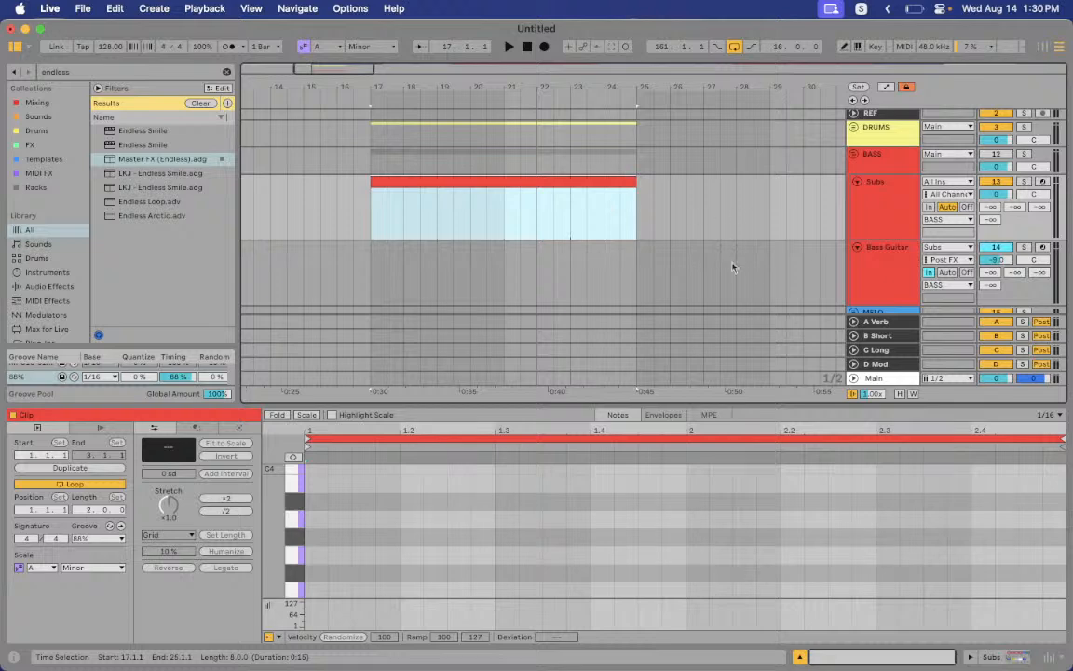
click(904, 284)
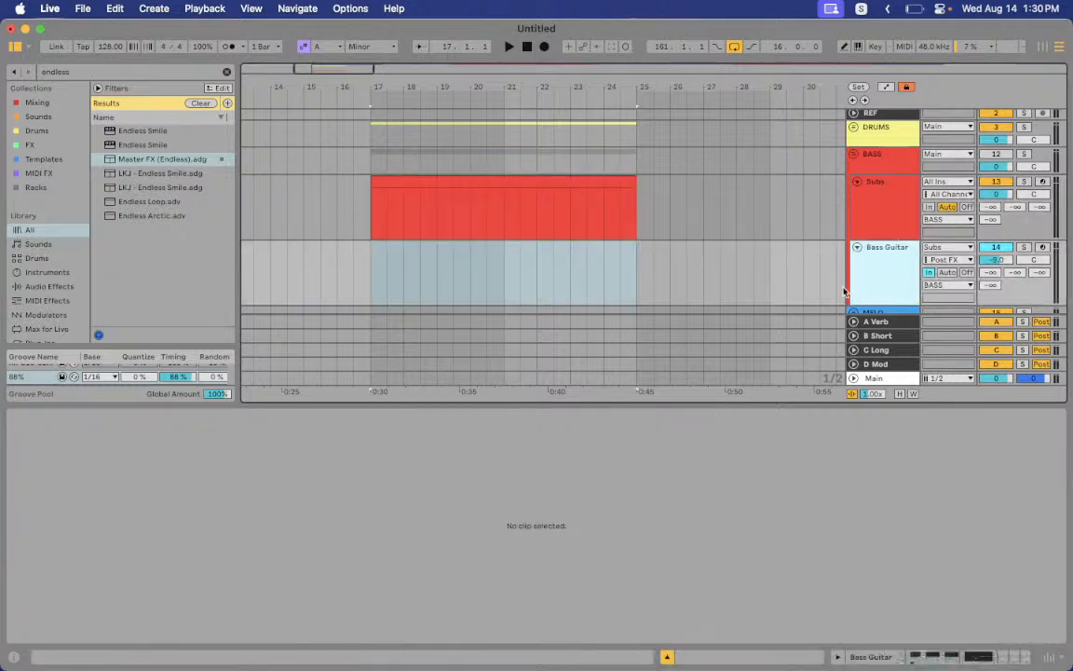
click(443, 185)
click(370, 259)
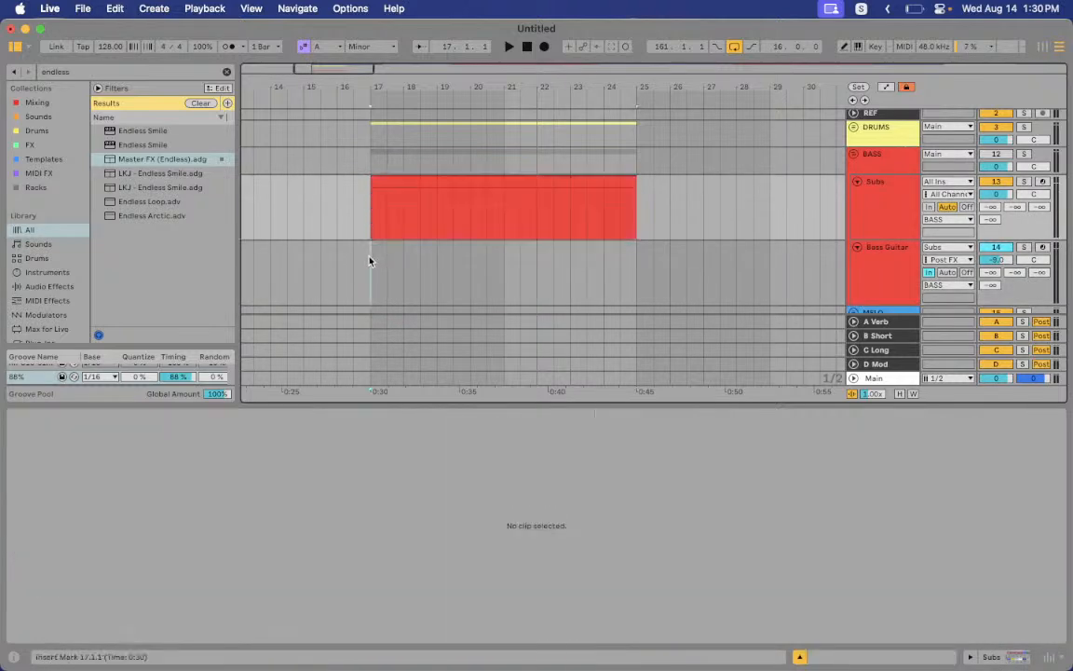
key(super+v)
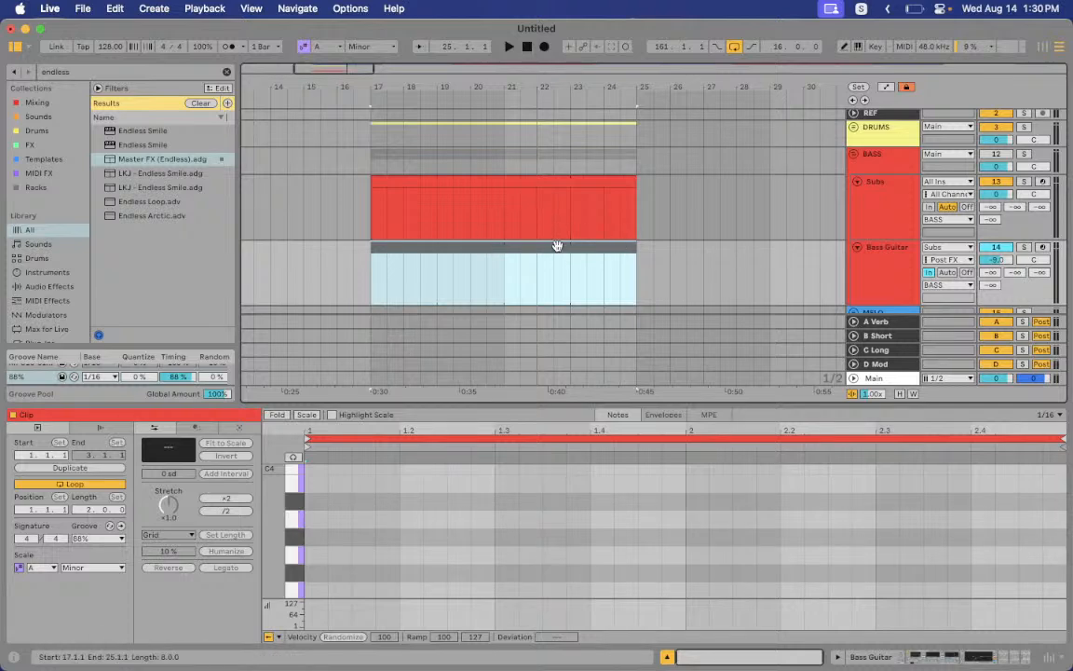
key(Delete)
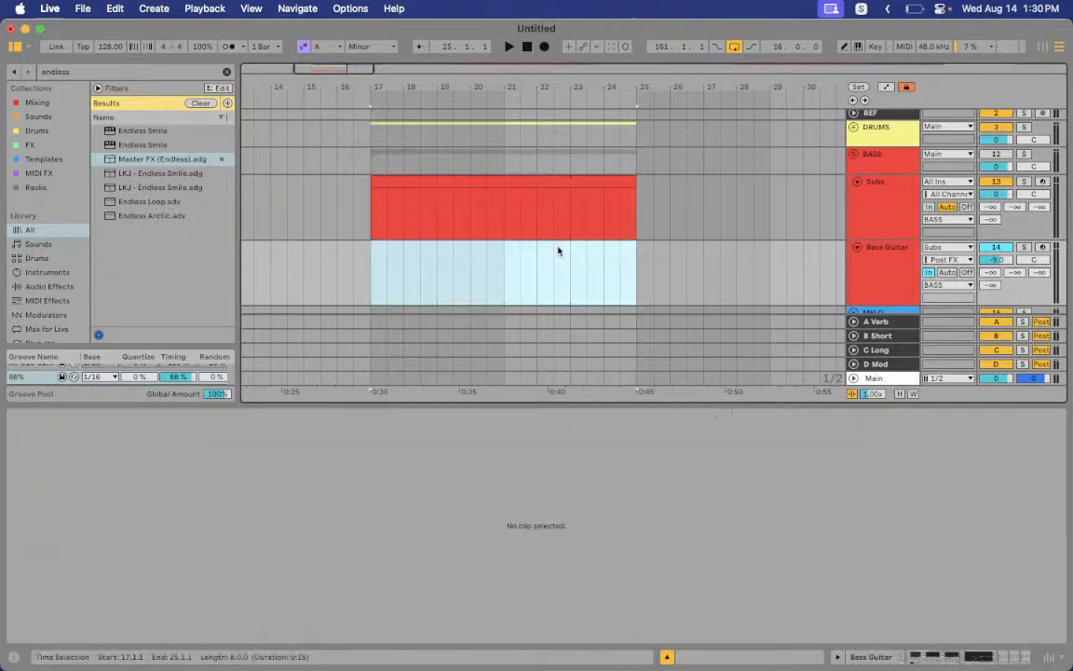
Recheck that Bass Guitar still takes its input from Subs and reselect the track
click(438, 180)
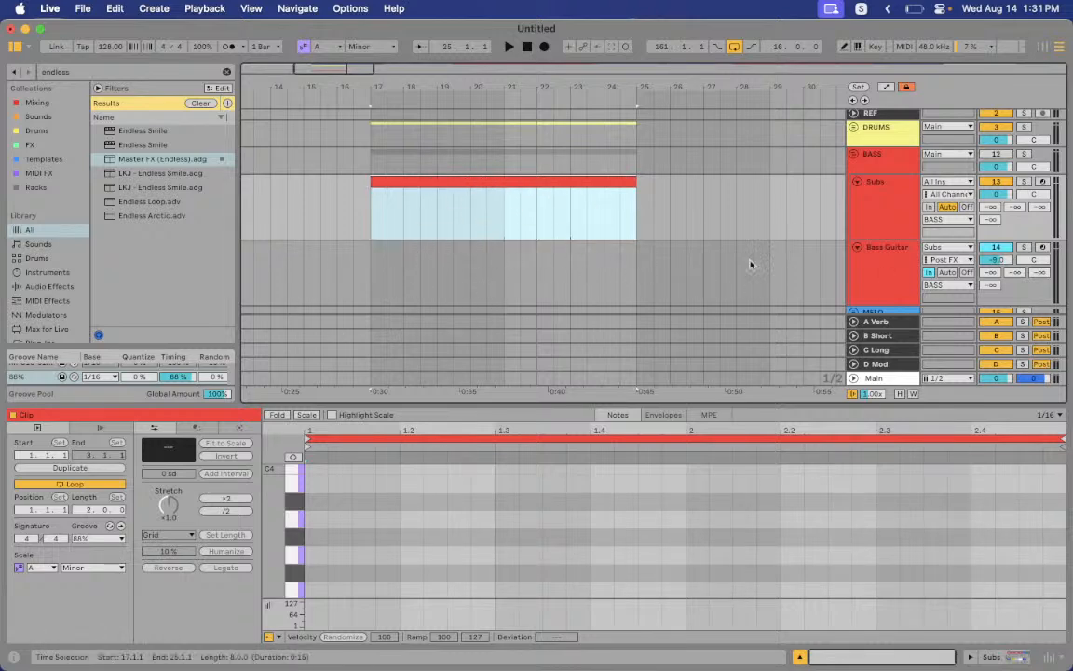
click(897, 270)
click(947, 249)
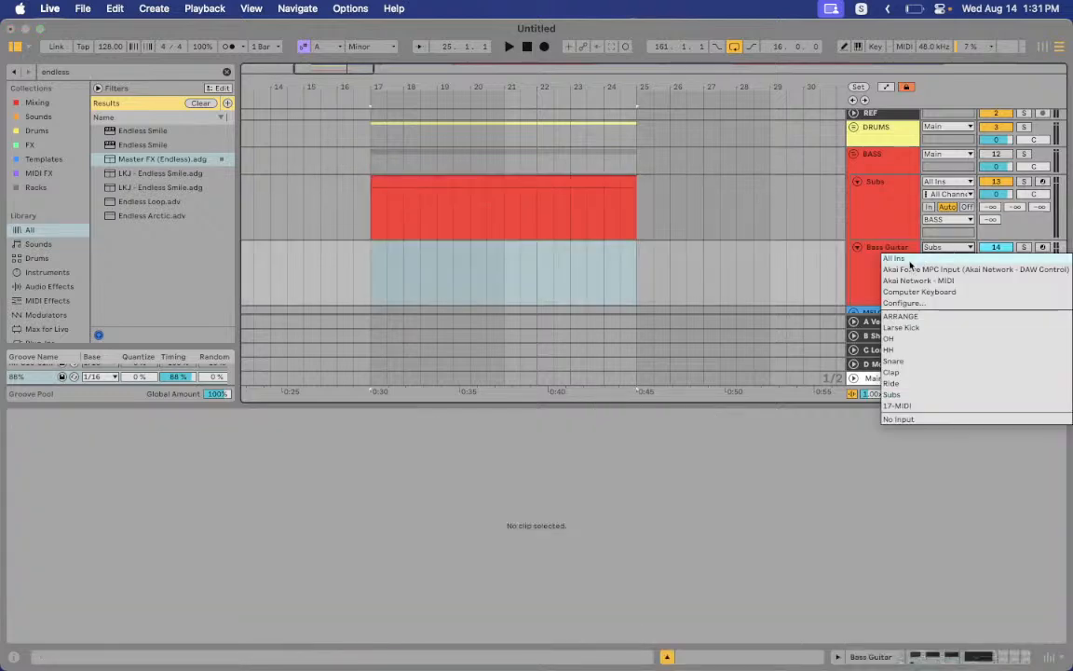
click(893, 394)
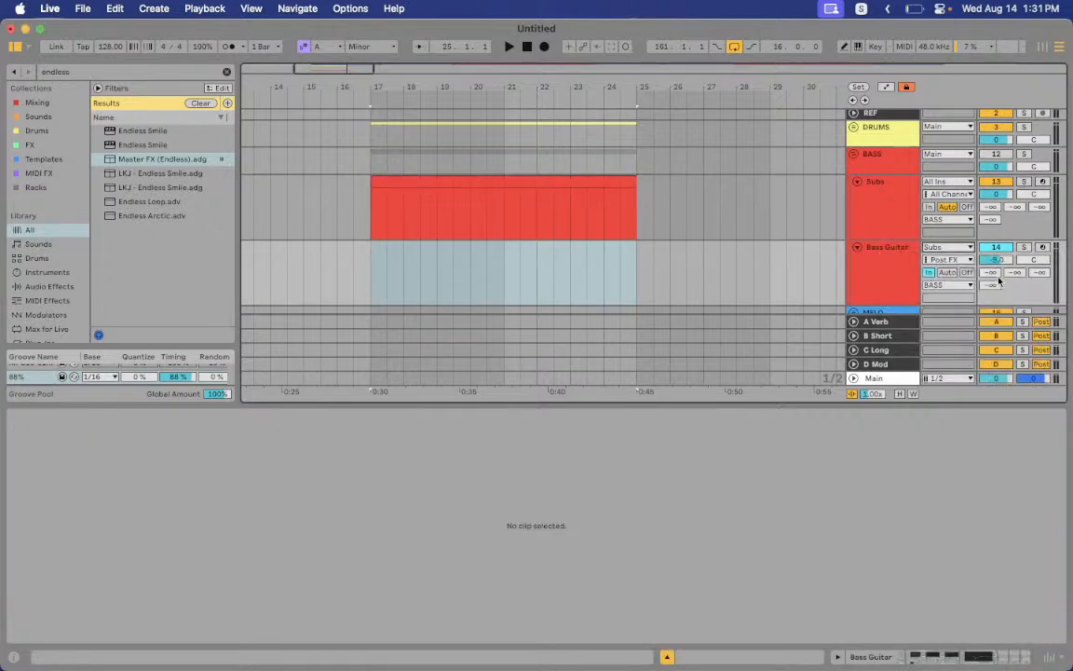
click(883, 280)
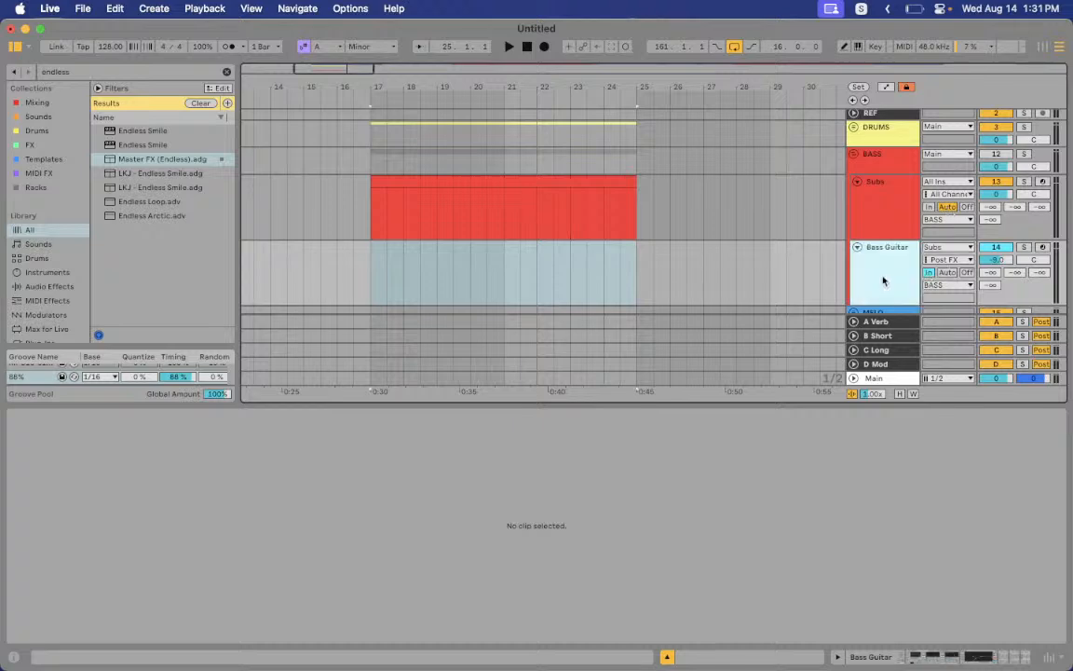
key(shift+Tab)
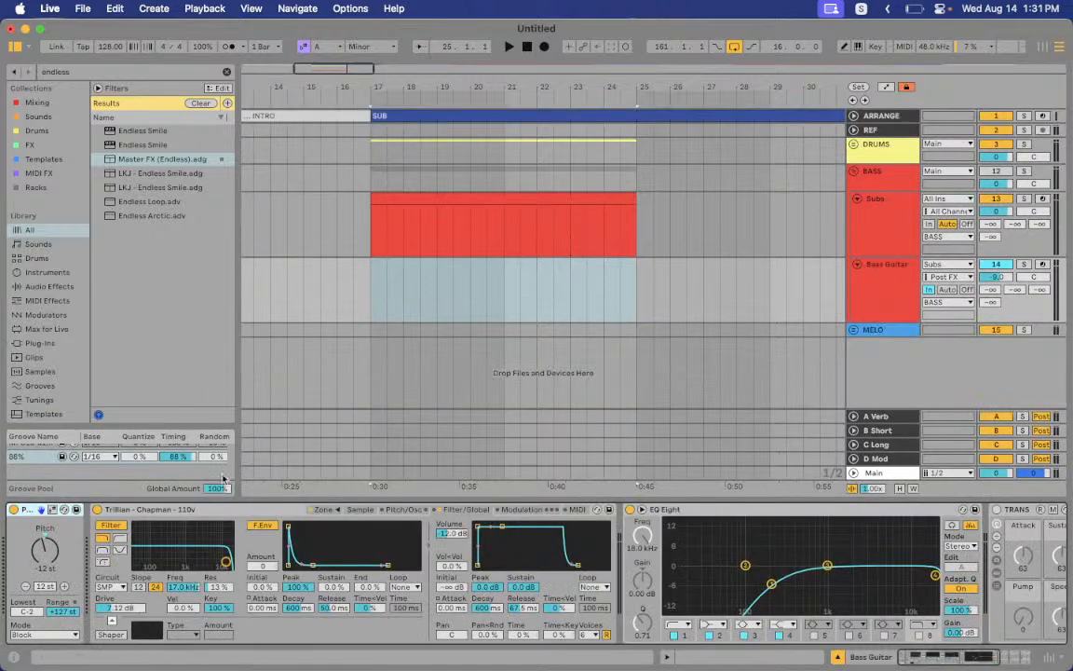
click(424, 200)
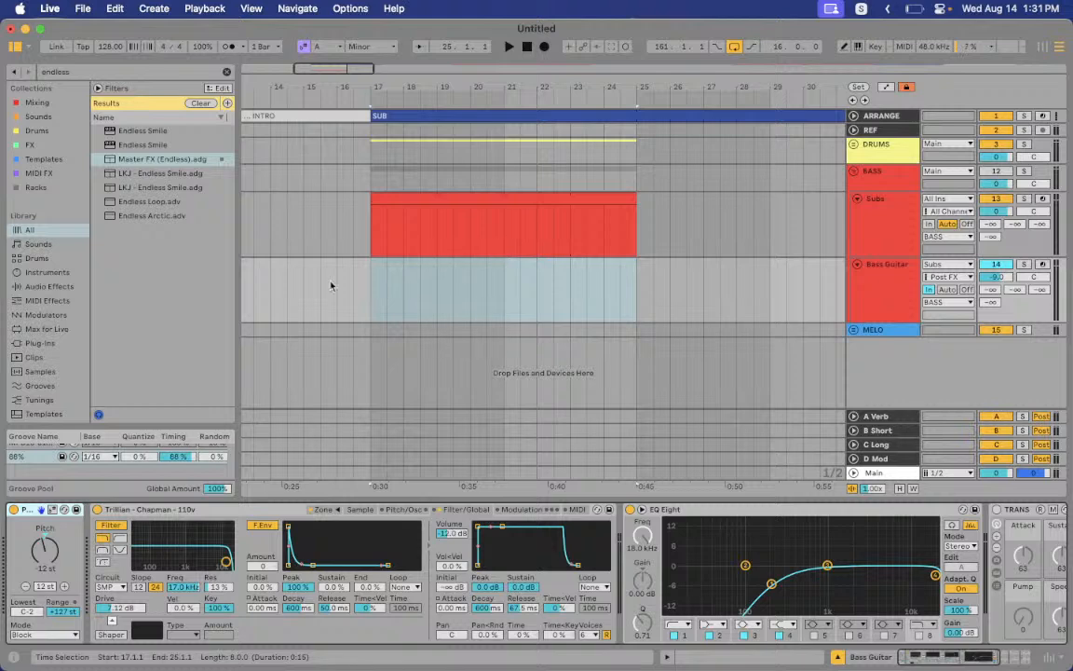
click(63, 588)
click(26, 588)
click(26, 588)
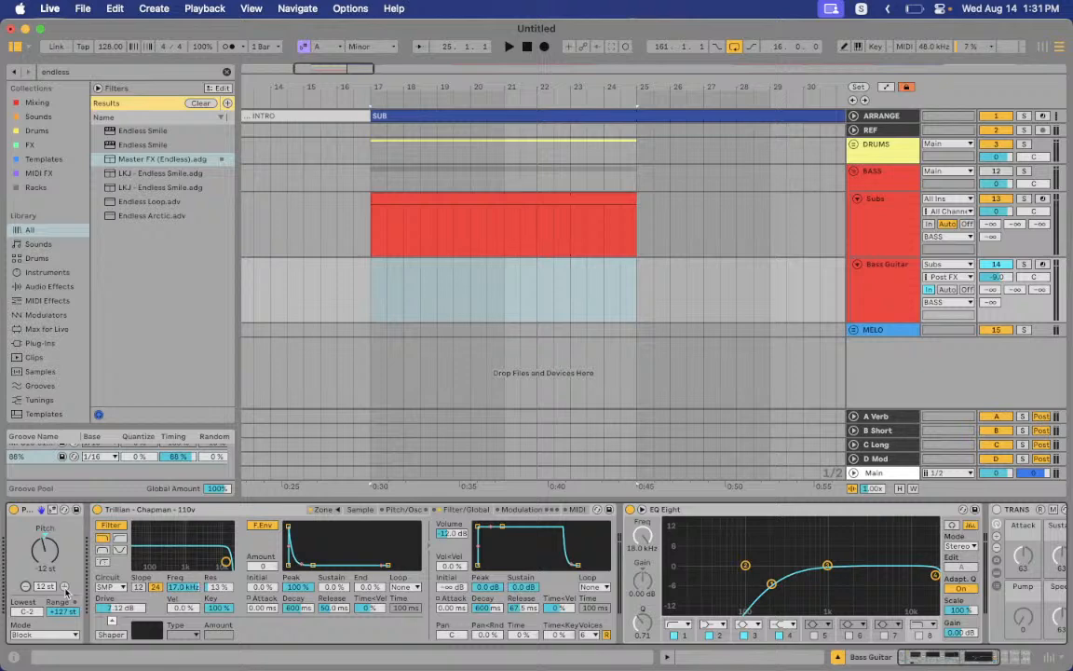
click(65, 588)
click(65, 588)
click(27, 588)
click(26, 588)
Set Trillian's amp envelope to 708 ms decay and -7.7 dB sustain, keeping the SMP filter
click(201, 509)
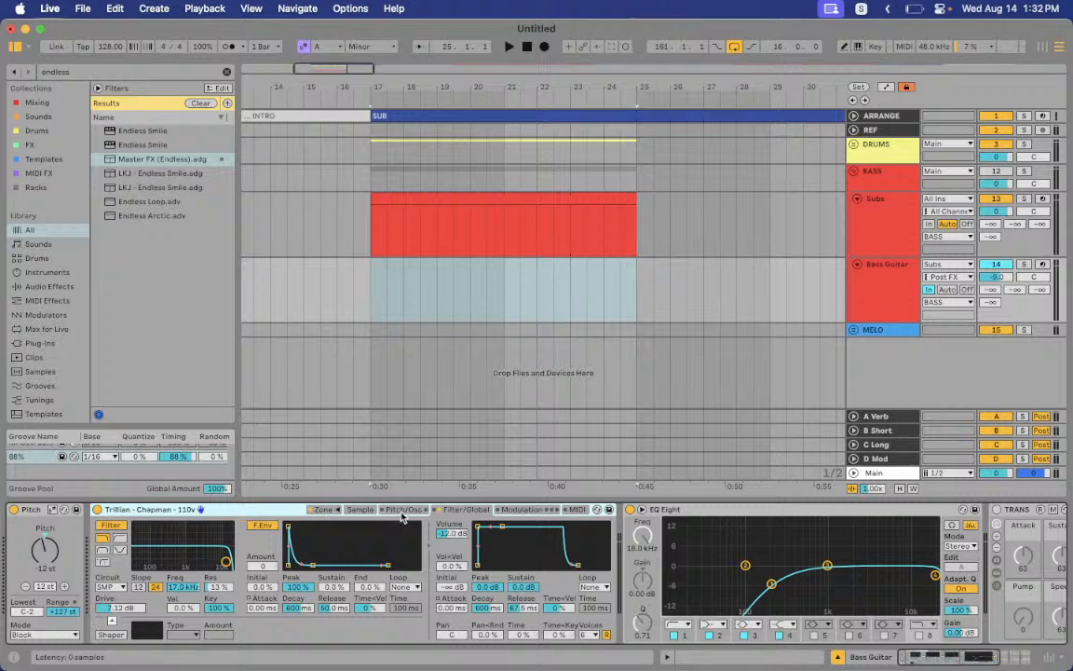
drag(501, 528, 503, 538)
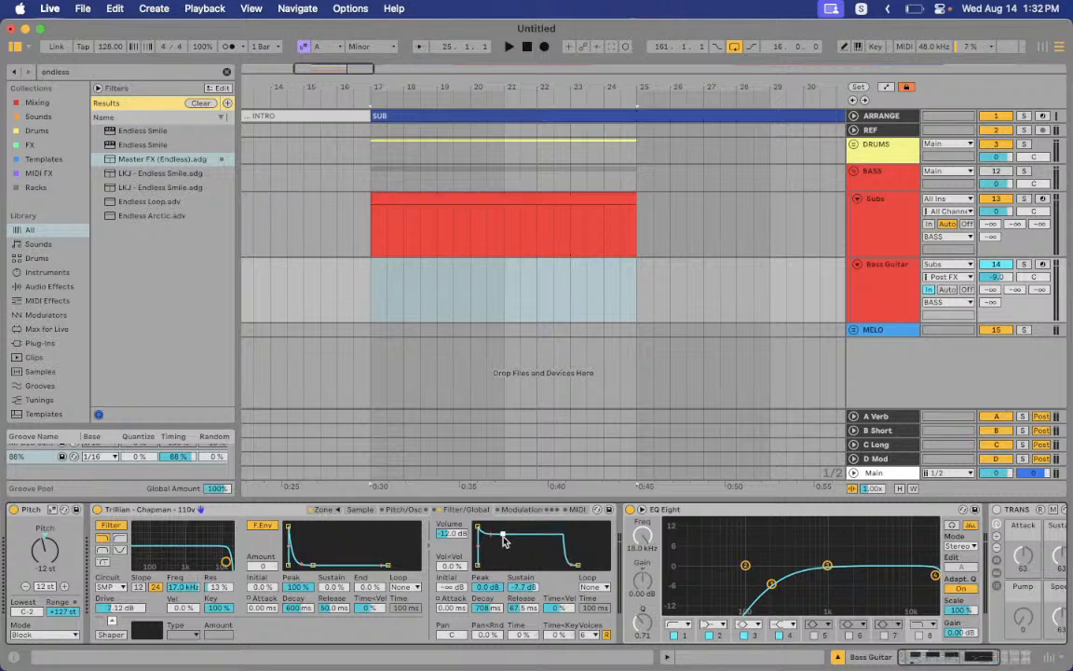
click(112, 587)
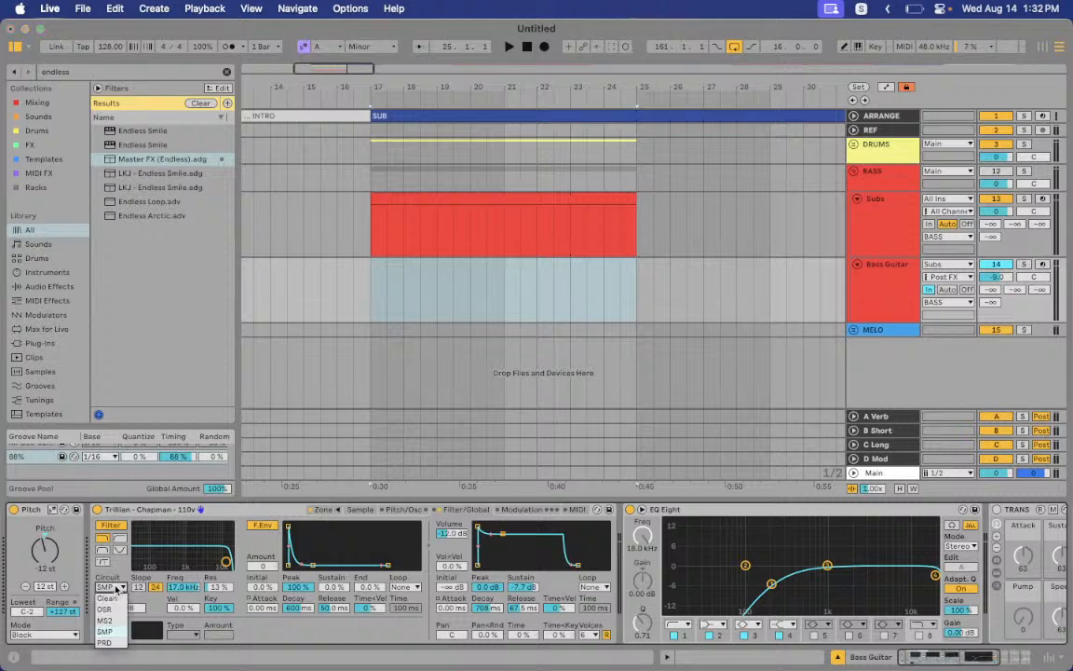
click(113, 587)
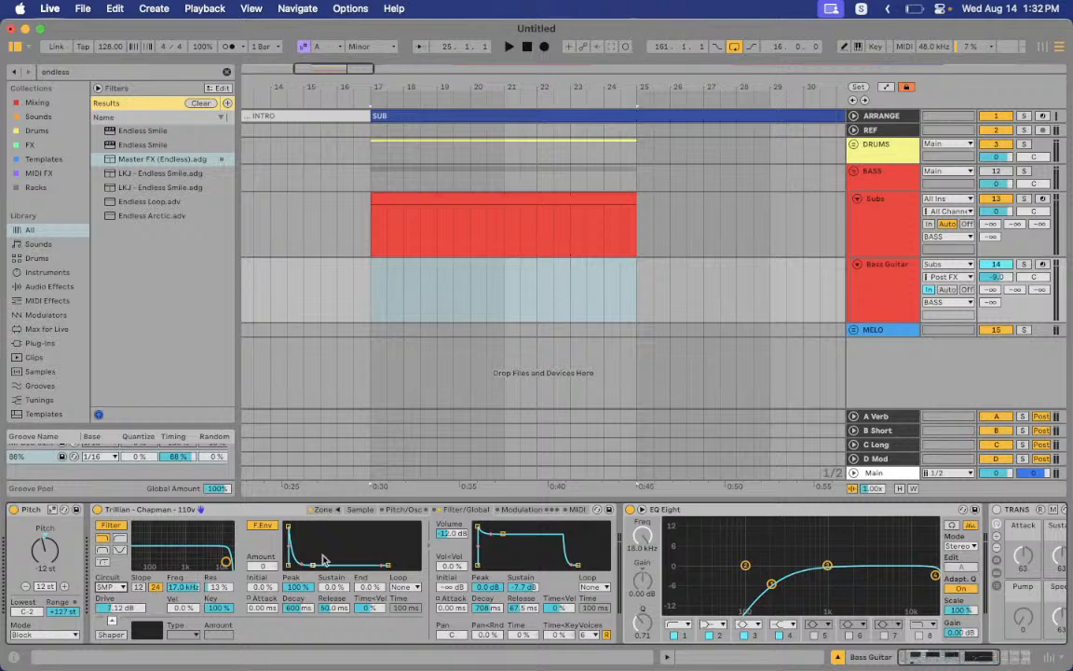
Check EQ Eight band 3's frequency and Q, then select the Bass Guitar track
scroll(293, 521, right, 5)
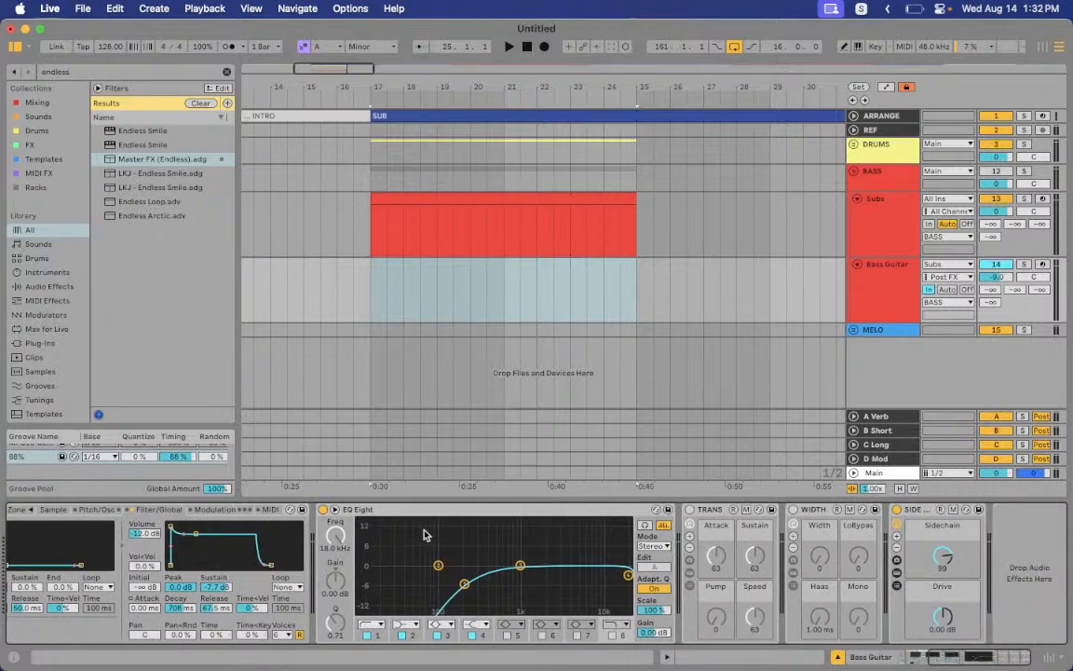
click(464, 585)
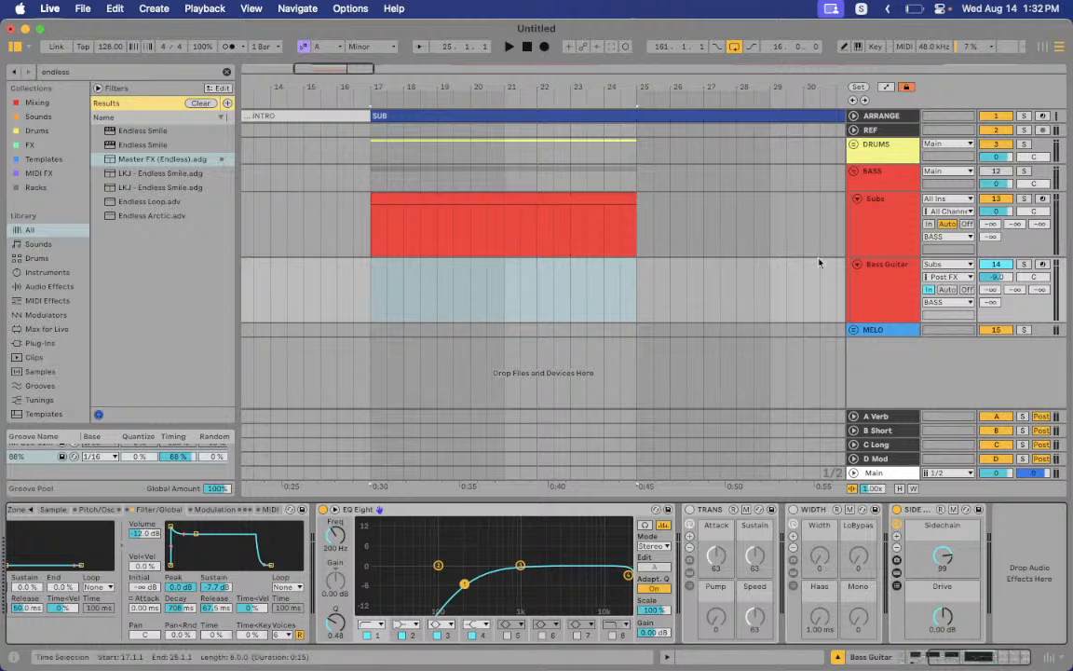
click(861, 295)
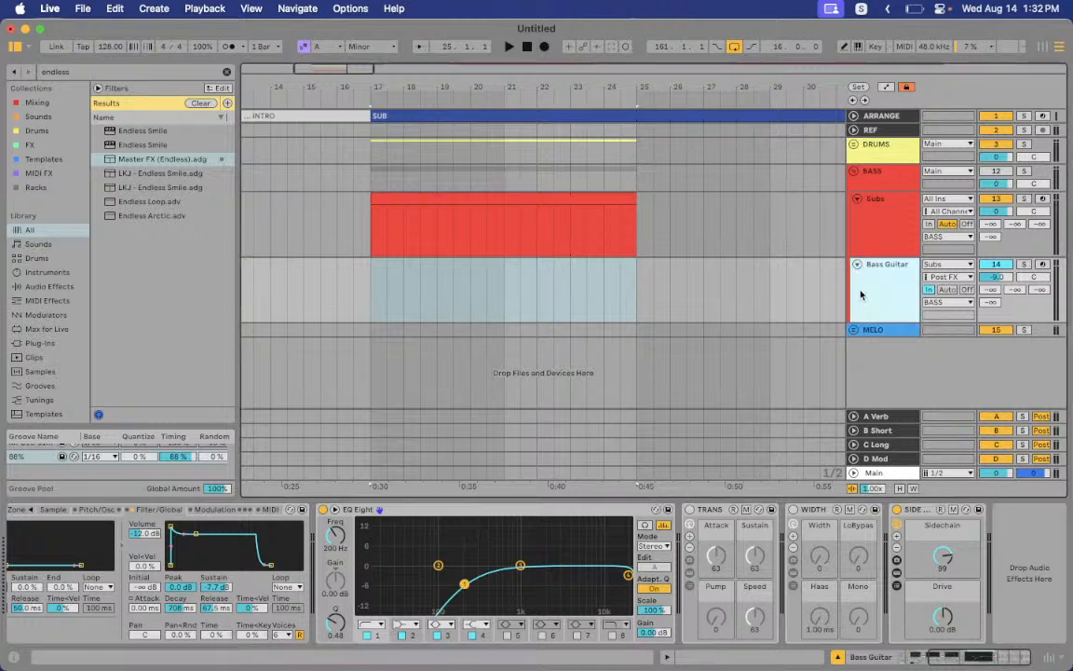
Toggle the Bass Guitar's TRANS and WIDTH devices on and off, then select the sidechain device
scroll(416, 604, left, 5)
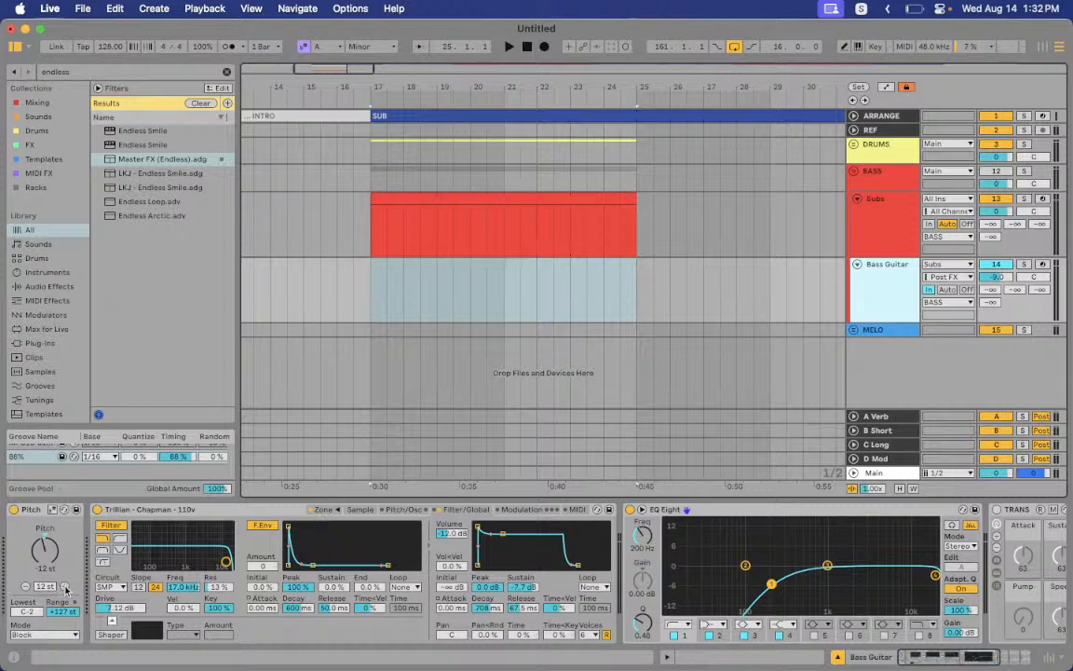
scroll(515, 583, right, 5)
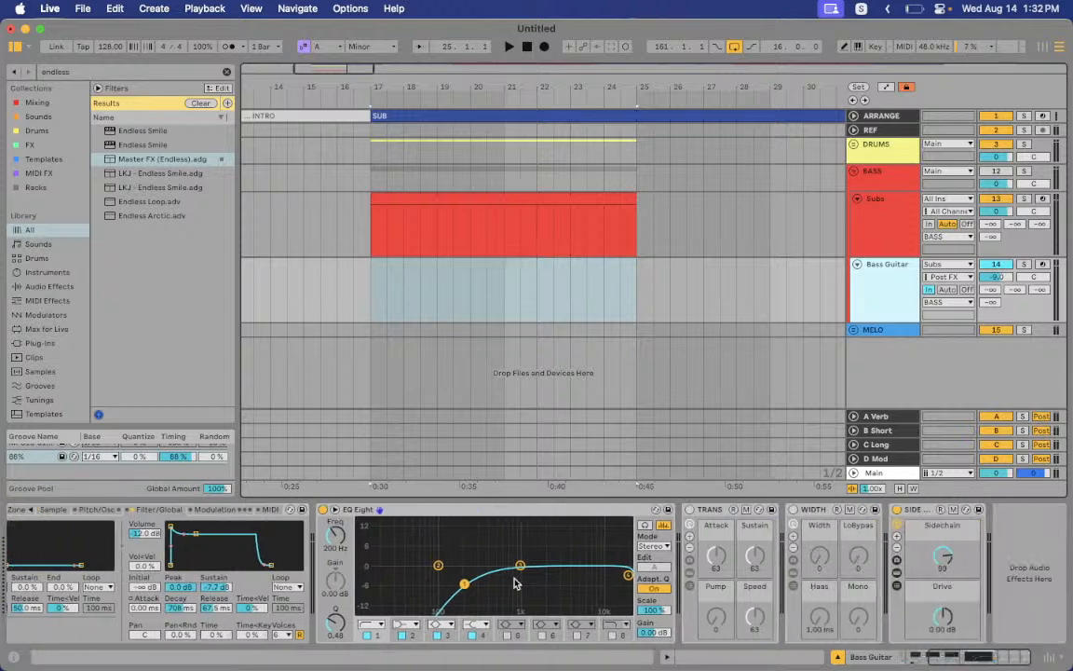
click(692, 515)
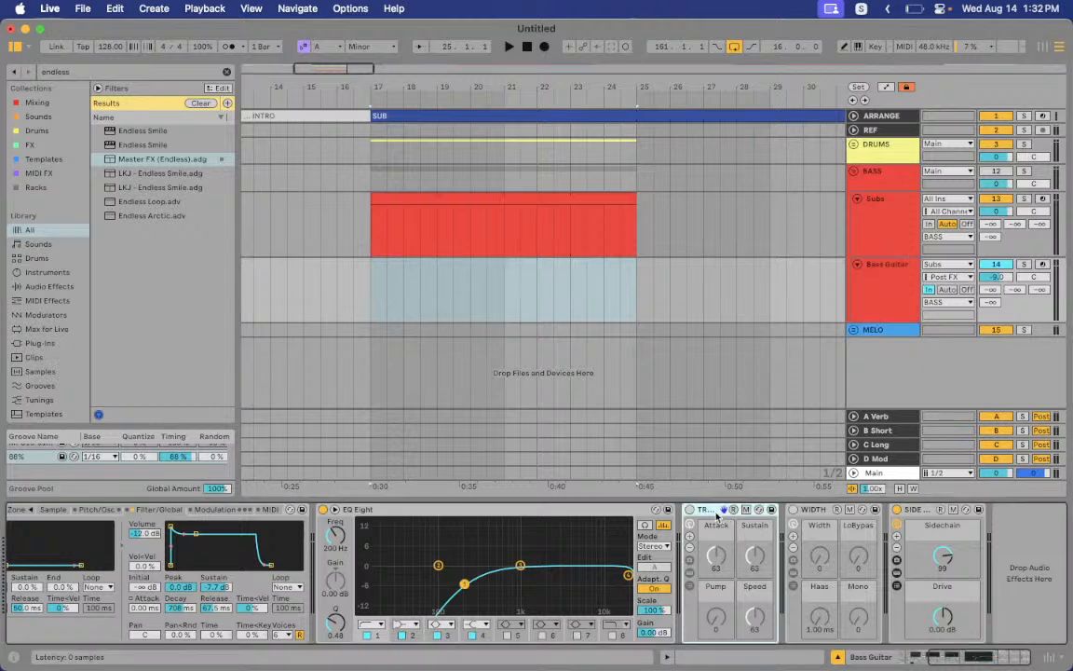
click(691, 510)
click(690, 510)
click(793, 511)
click(793, 511)
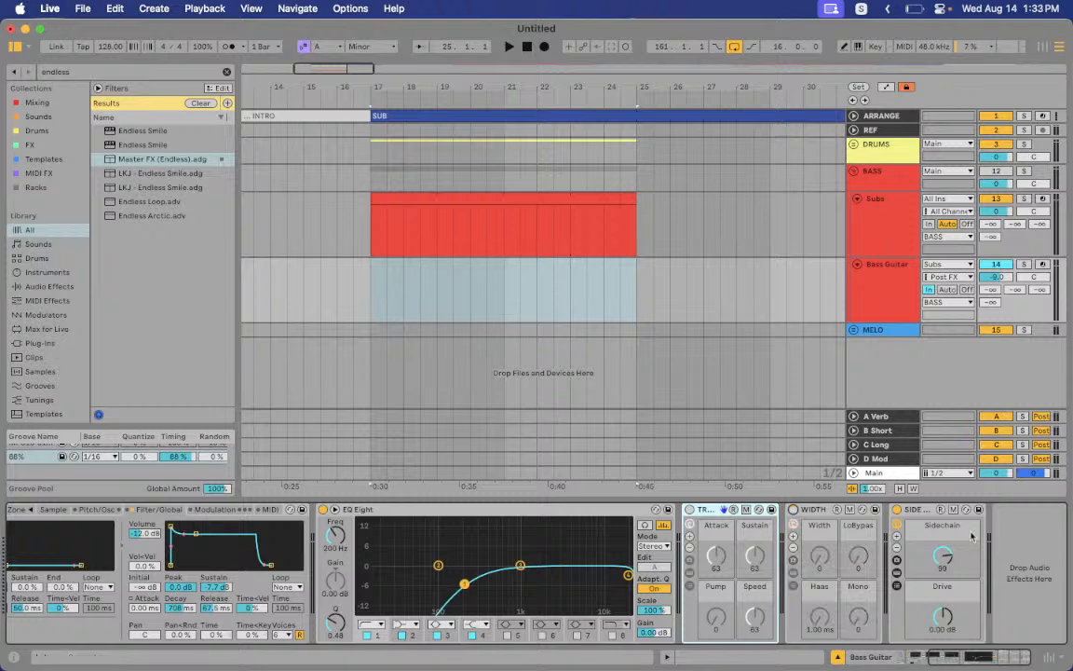
click(921, 511)
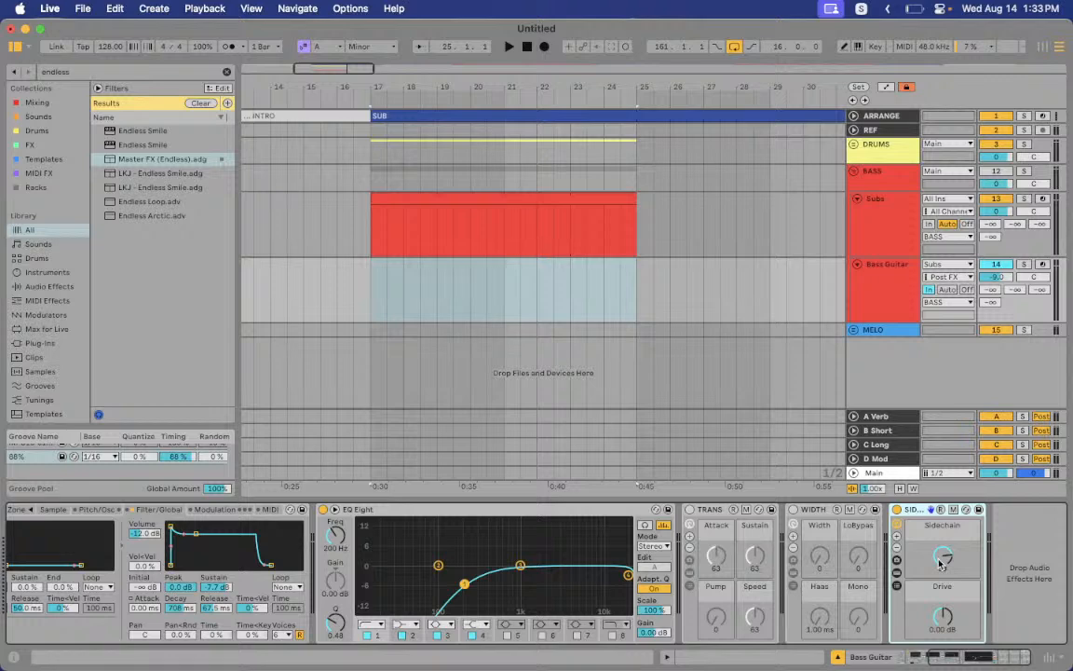
Compare the Subs and Bass Guitar device chains, then fold the BASS group
click(906, 225)
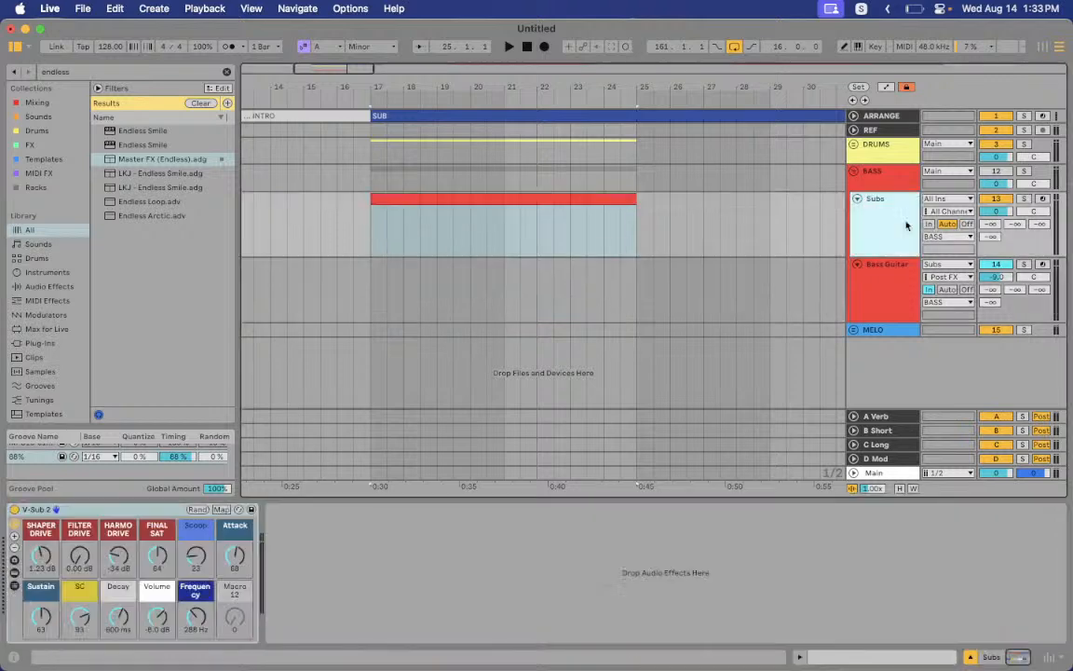
click(726, 282)
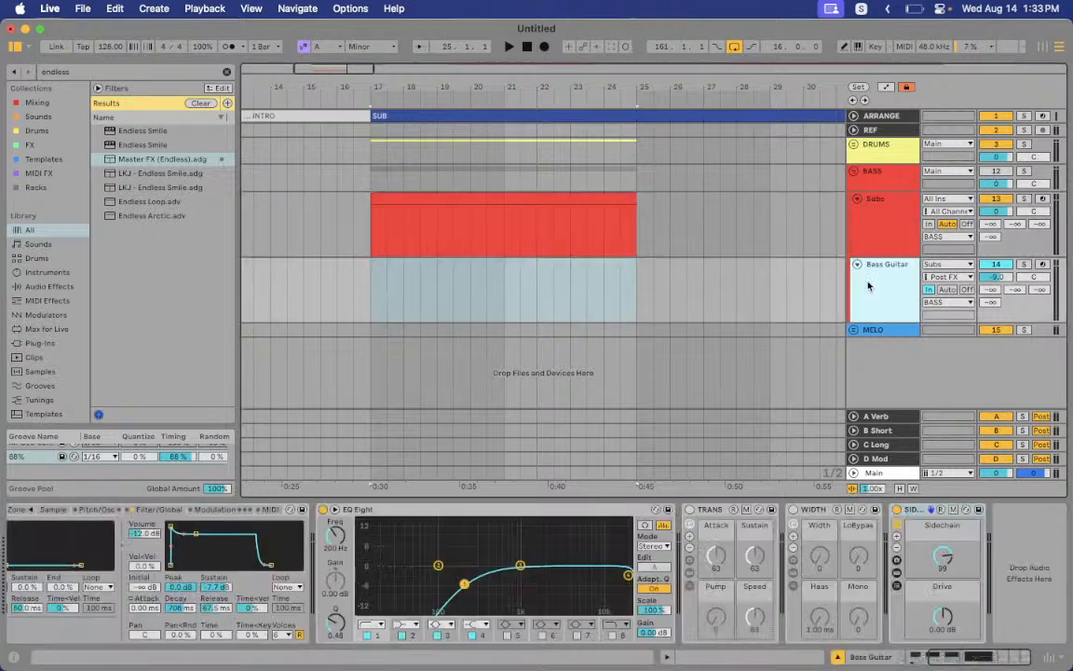
scroll(249, 545, left, 3)
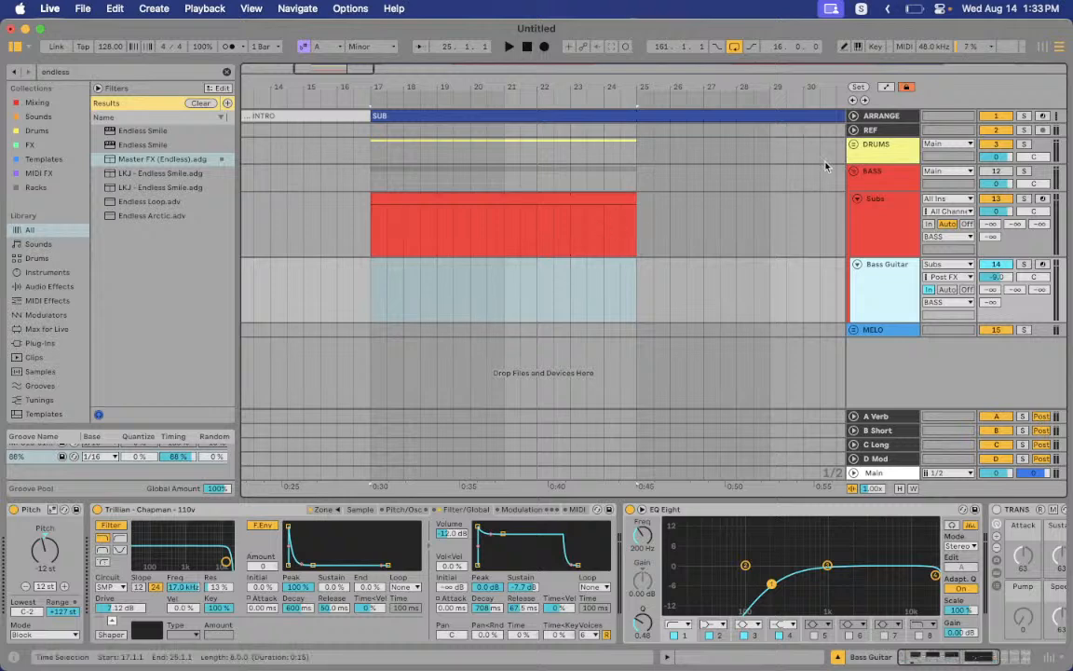
click(853, 171)
Unfold MELO, glance at the A Verb and B Short returns, and delete MELO's TimeConverter device
click(854, 185)
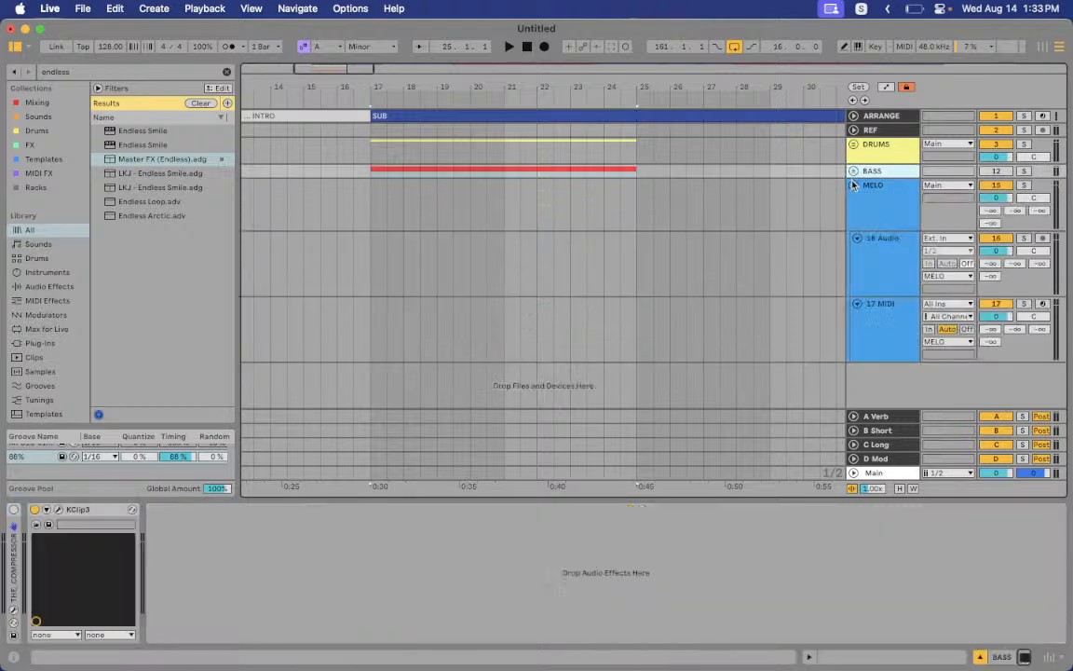
click(907, 193)
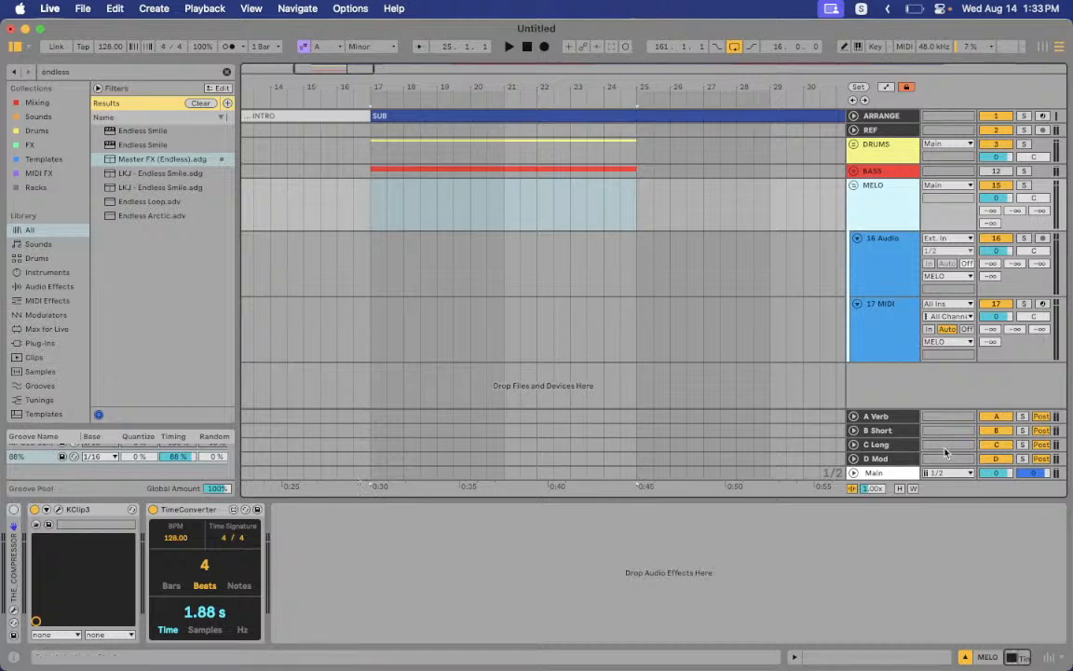
click(881, 431)
click(884, 416)
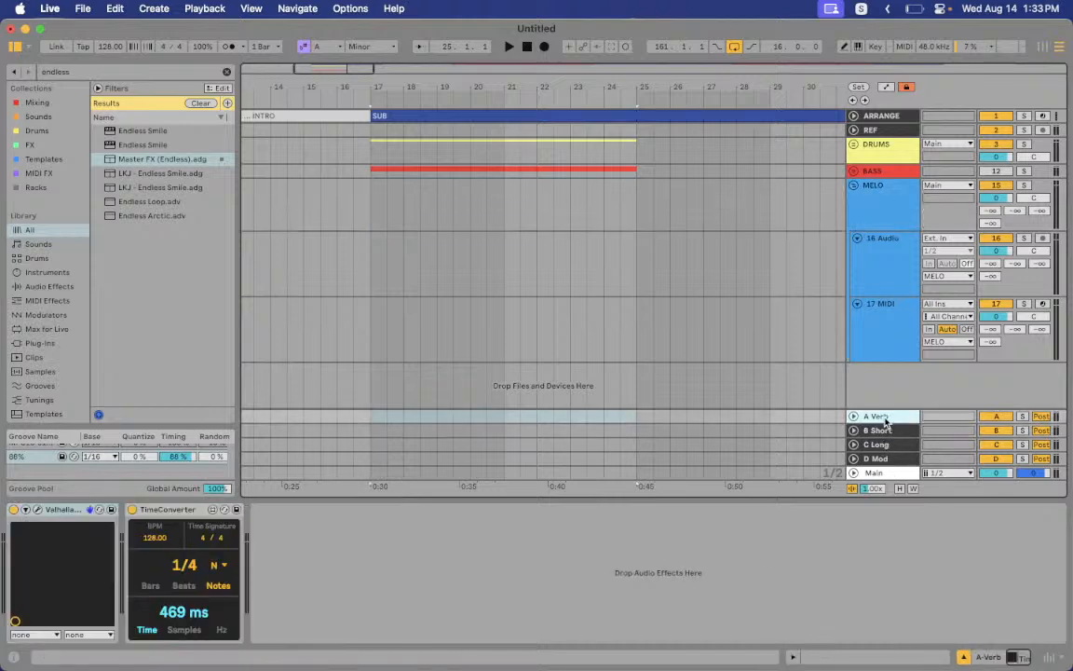
click(904, 219)
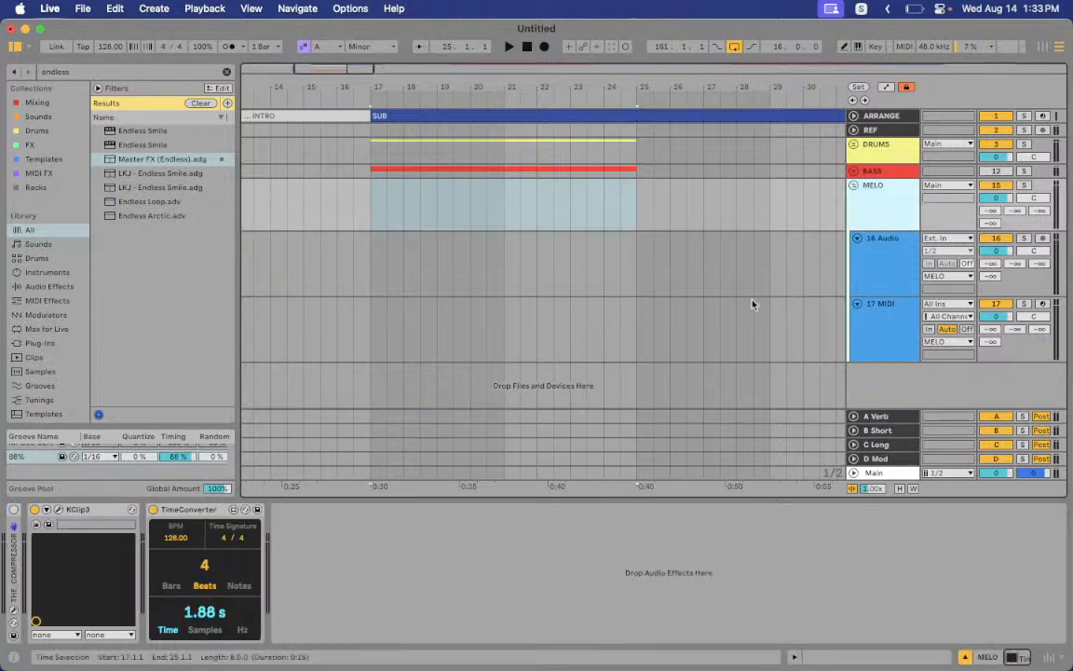
click(207, 511)
key(Delete)
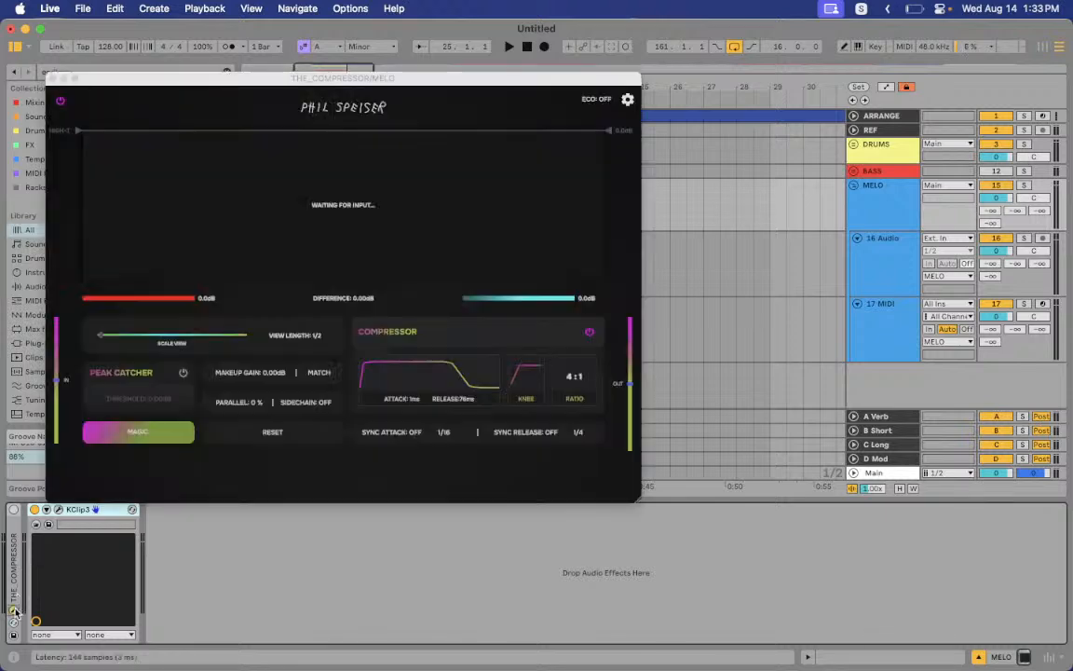
Open THE_COMPRESSOR plug-in window, view its guided automatic setup, and close it
click(13, 549)
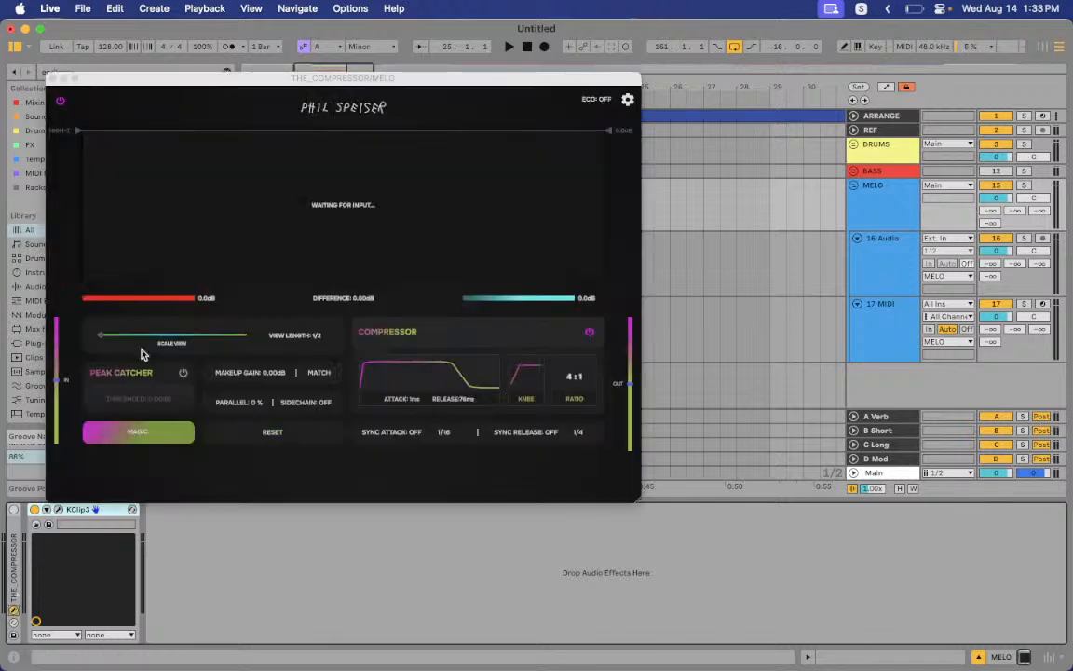
click(173, 430)
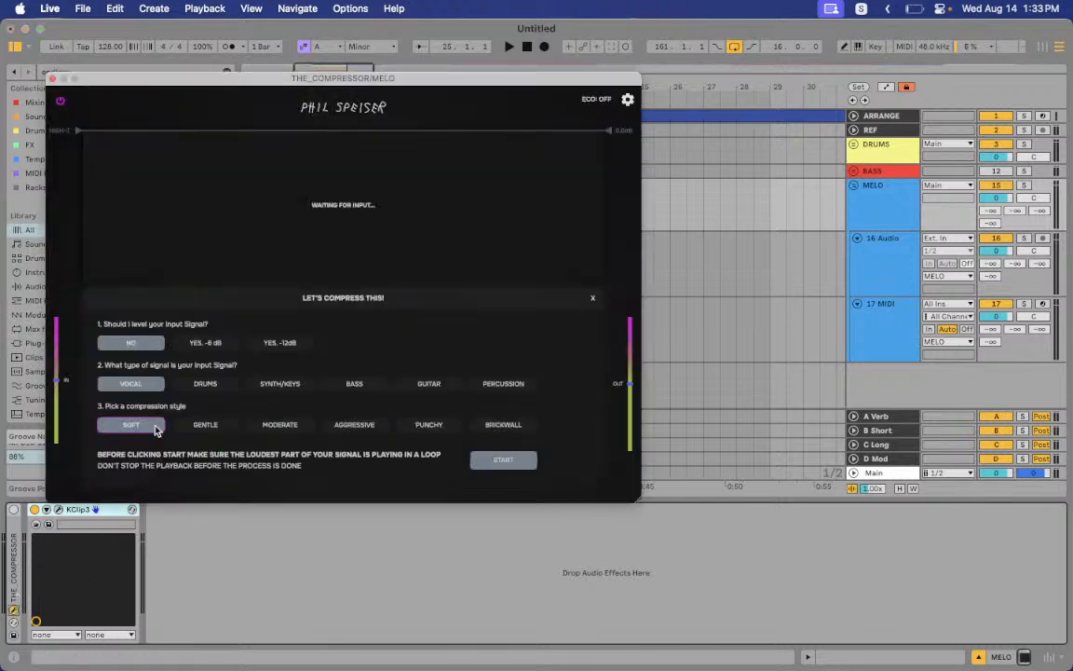
click(52, 78)
Switch between the 16 Audio and 17 MIDI device chains, ending on 16 Audio
click(887, 273)
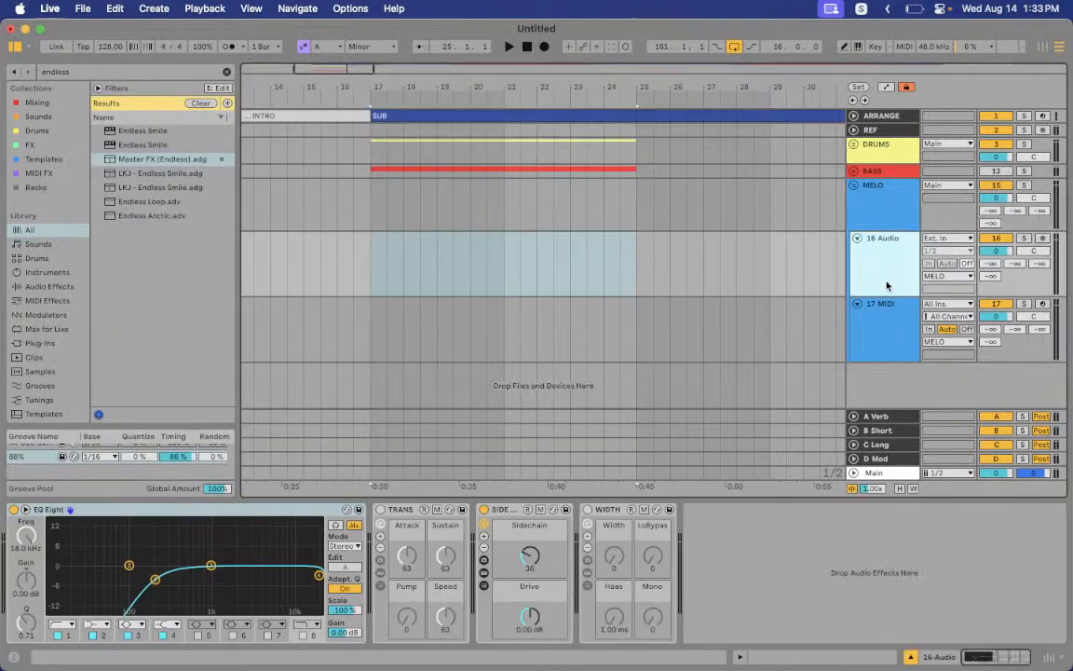
click(892, 324)
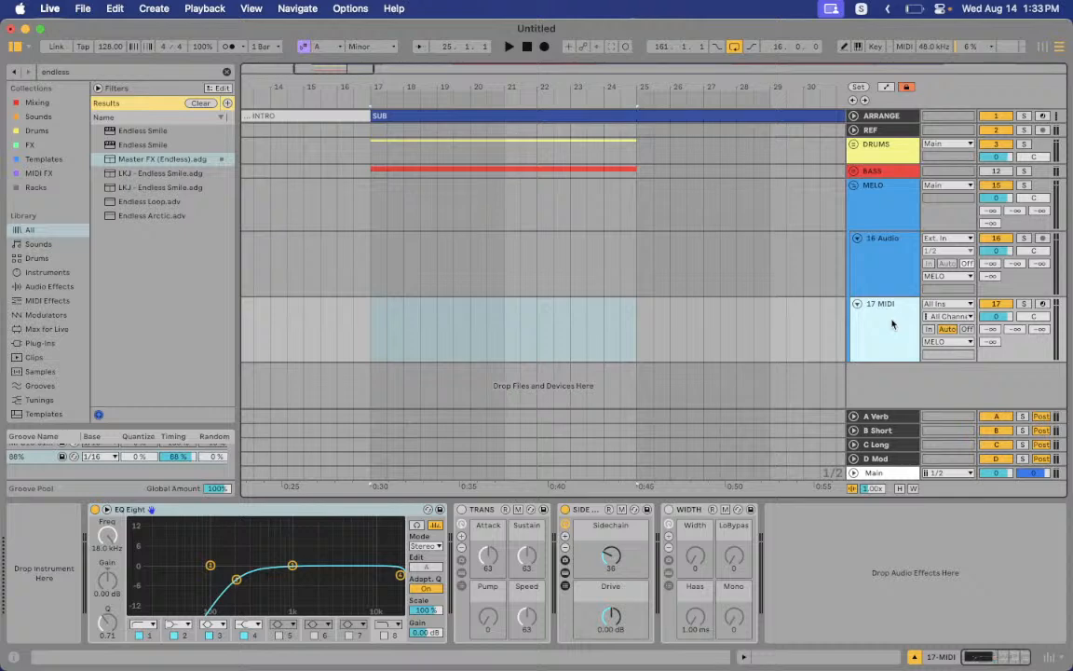
click(882, 263)
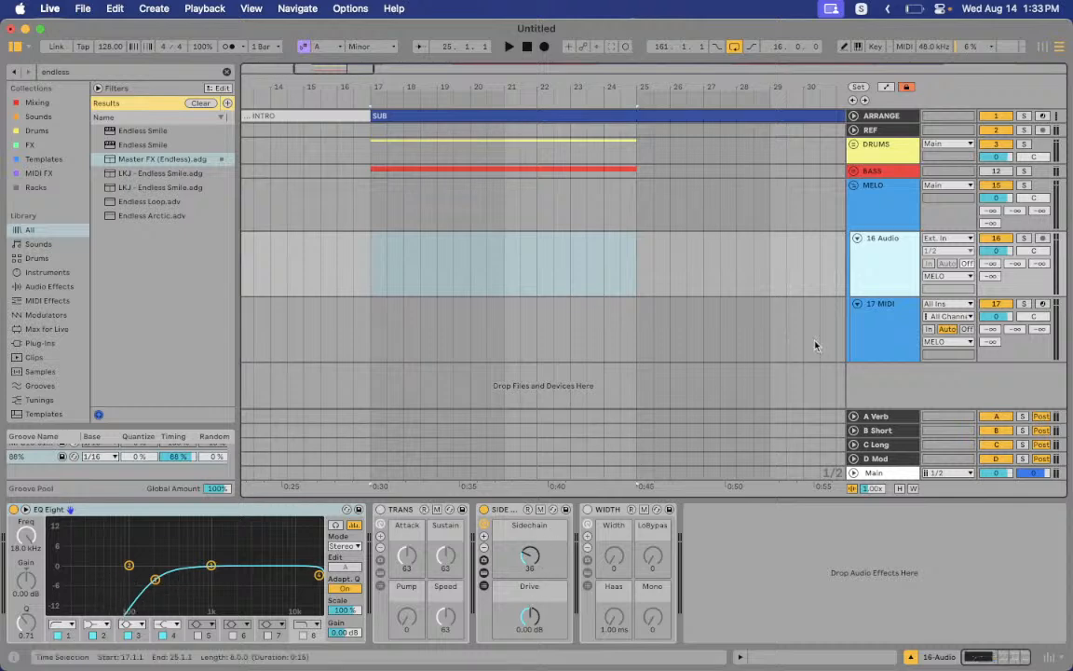
click(897, 330)
click(890, 244)
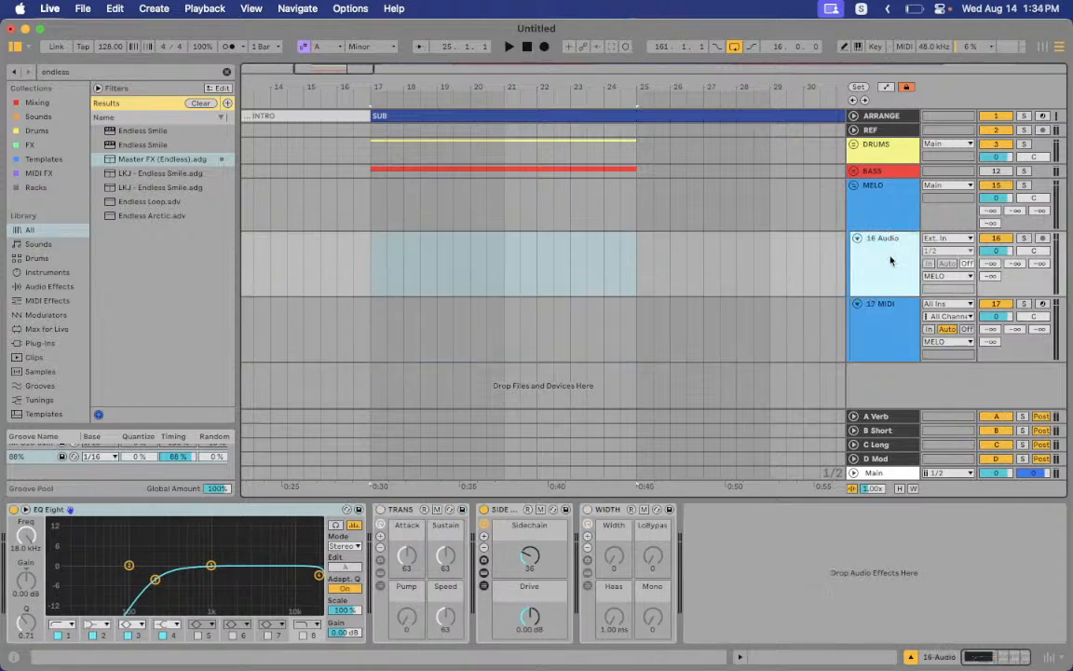
Insert a new audio track below 16 Audio and dismiss the low battery notification
right_click(890, 261)
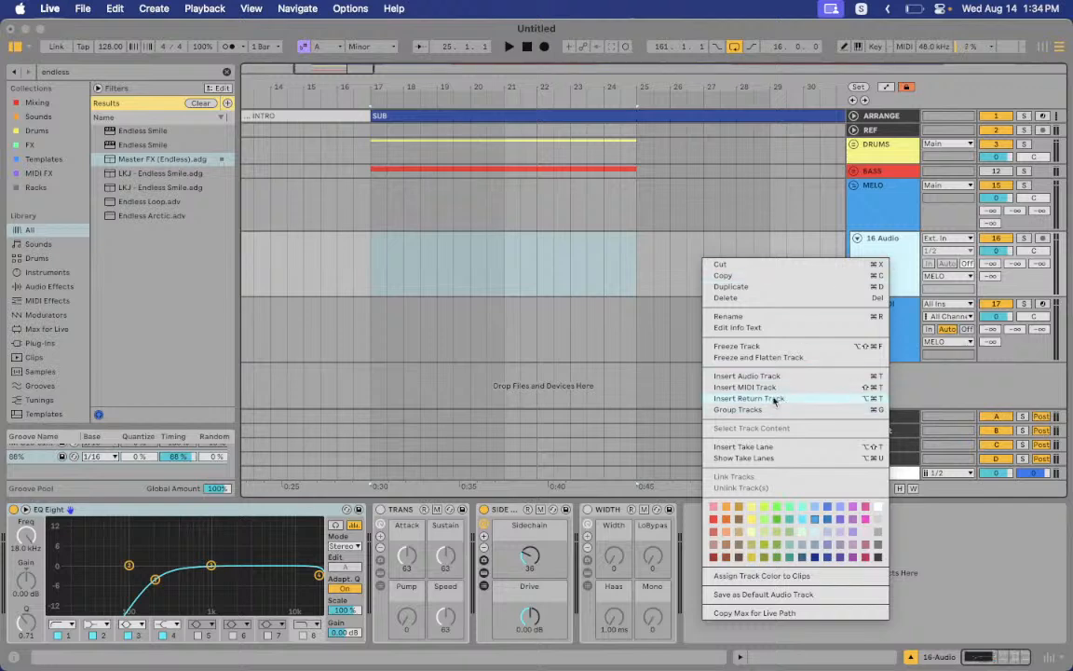
click(749, 379)
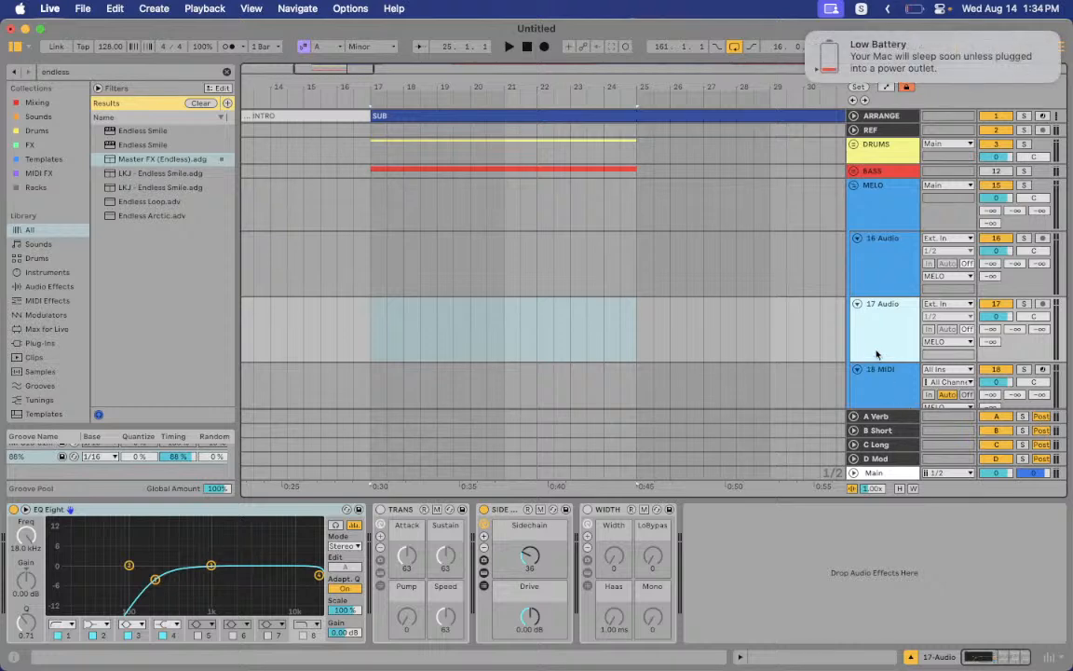
scroll(876, 350, down, 2)
click(809, 33)
Insert a new MIDI track after 18 MIDI, creating 19 MIDI, and reselect 18 MIDI
right_click(890, 341)
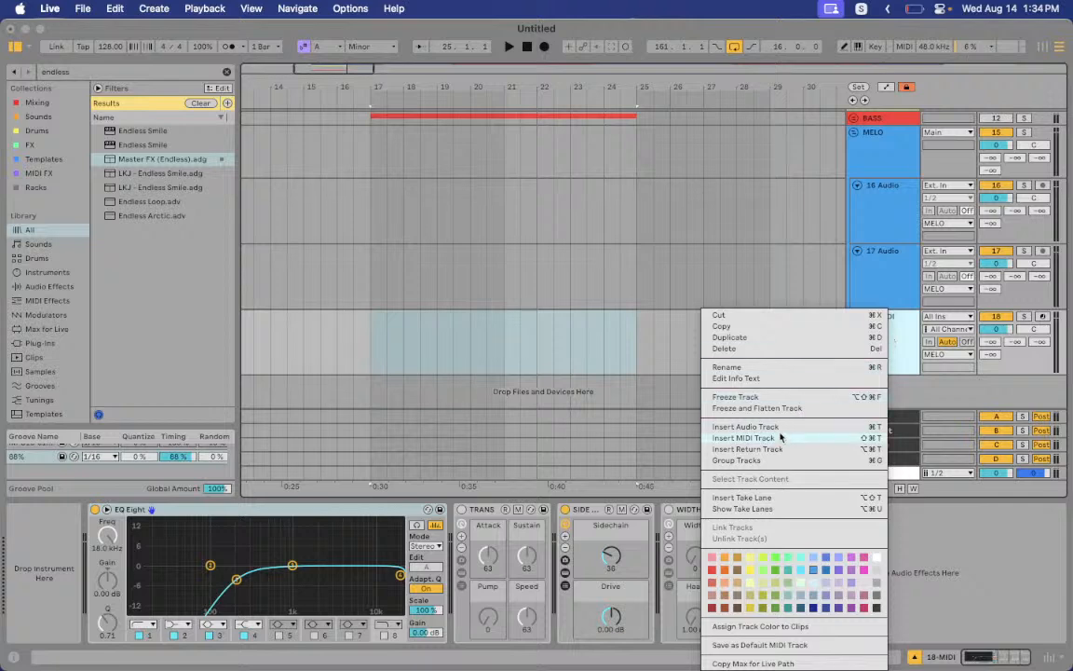
click(744, 438)
scroll(739, 302, down, 2)
key(Up)
key(Down)
key(Up)
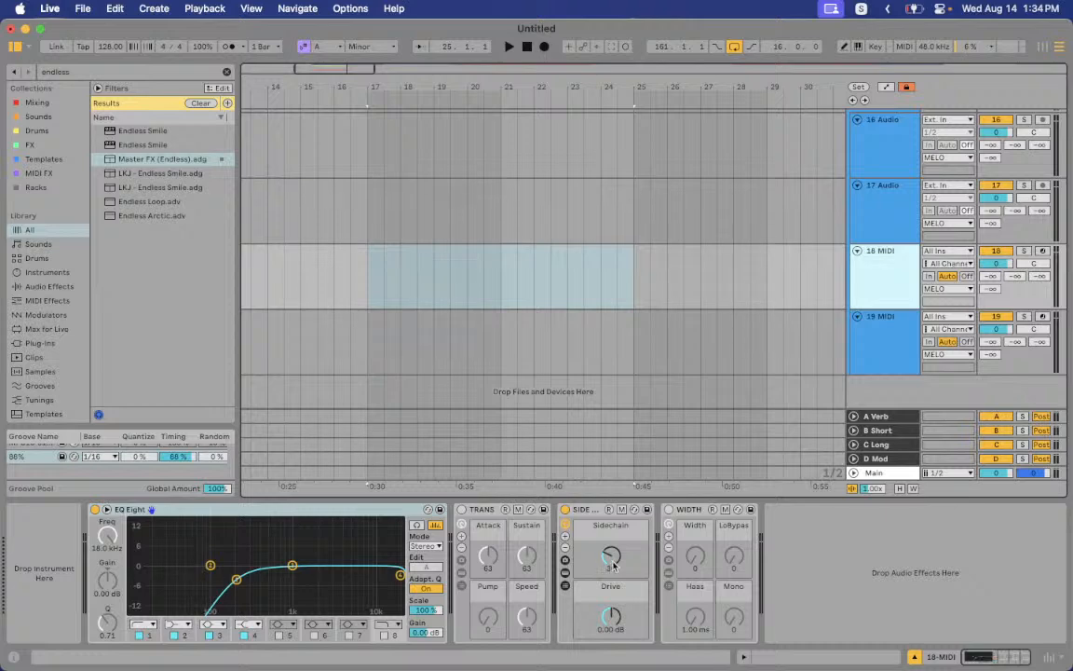
Toggle TRANS and WIDTH on and off, then open the A Verb return's Valhalla VintageVerb window
click(463, 512)
click(462, 511)
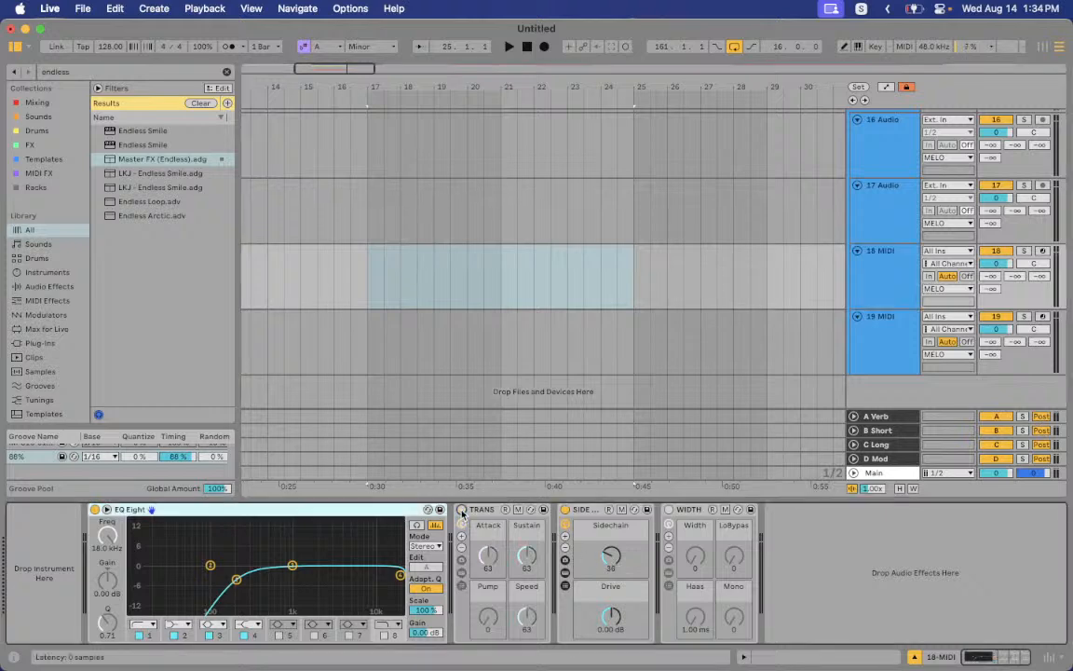
click(669, 511)
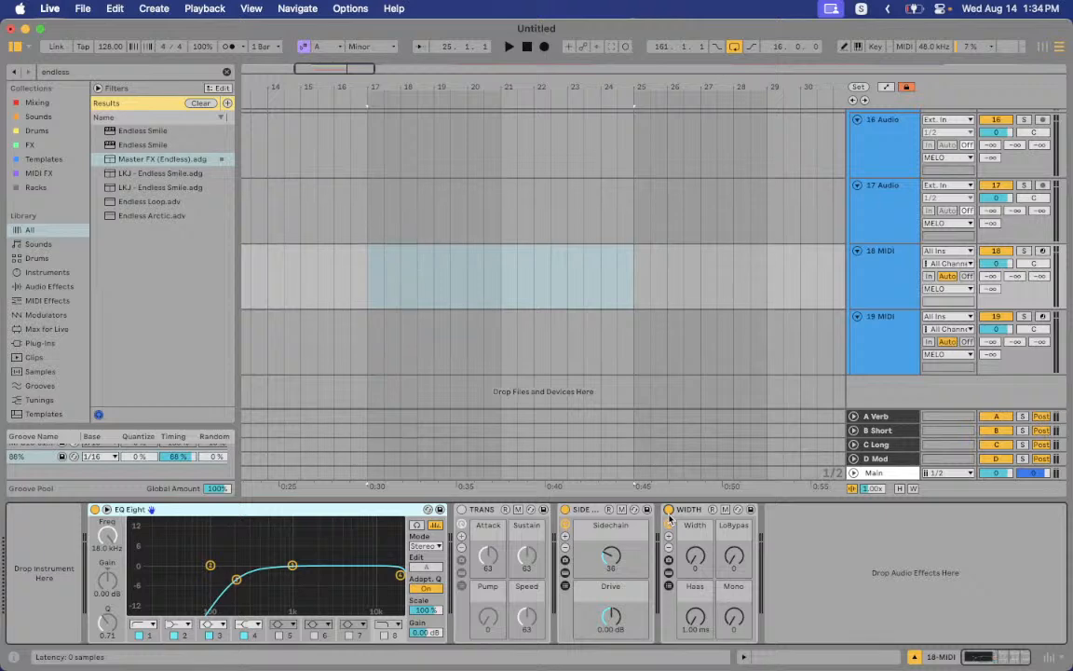
click(669, 511)
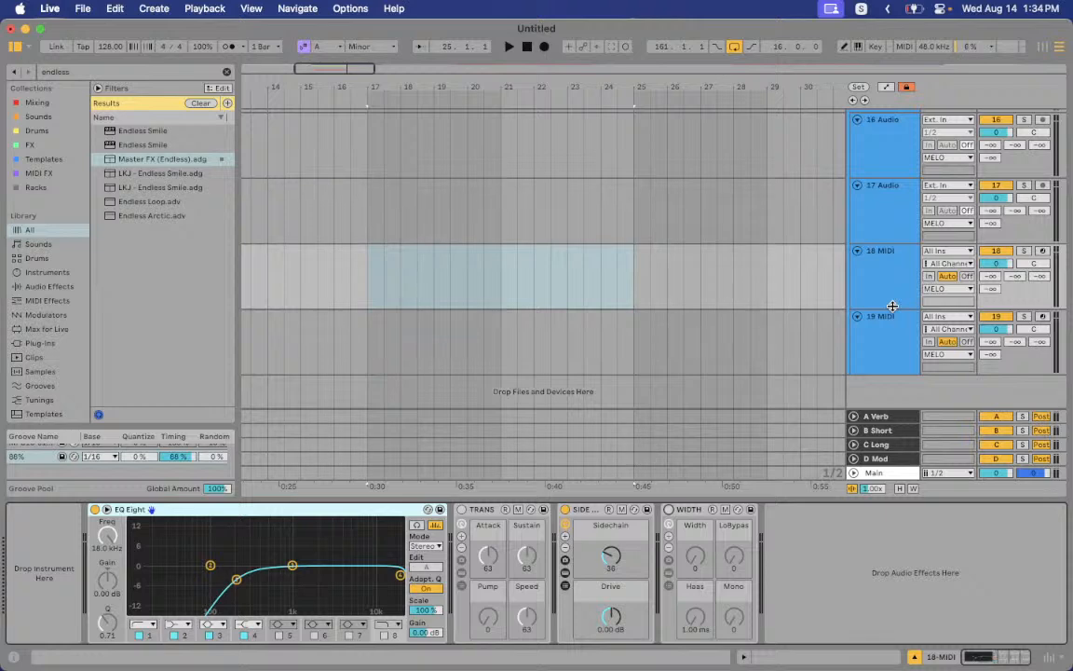
click(886, 419)
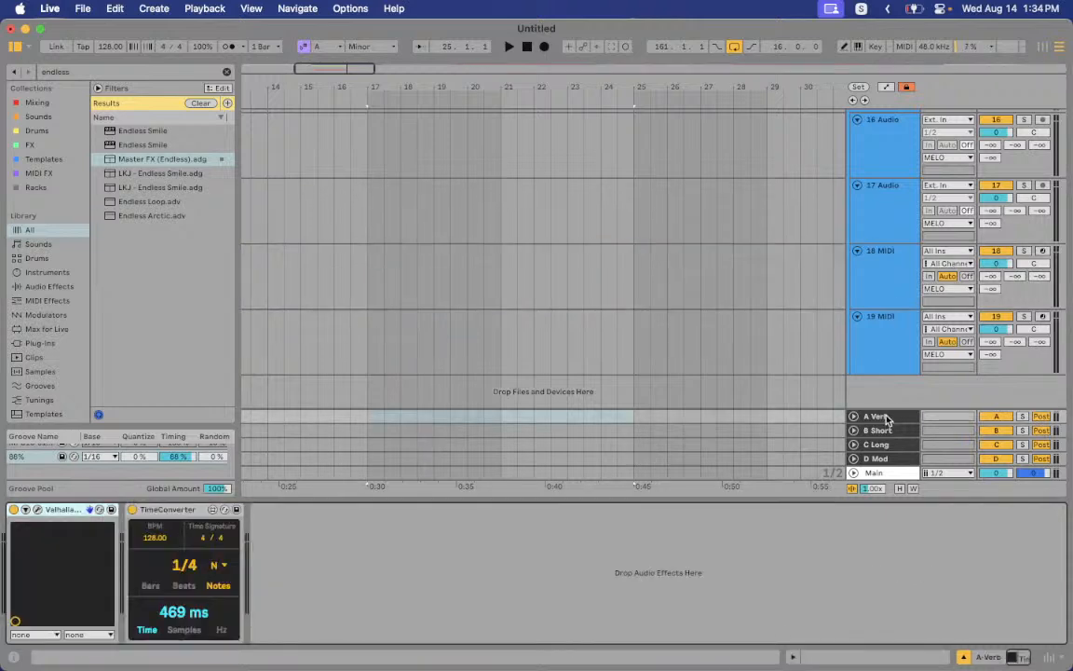
click(37, 510)
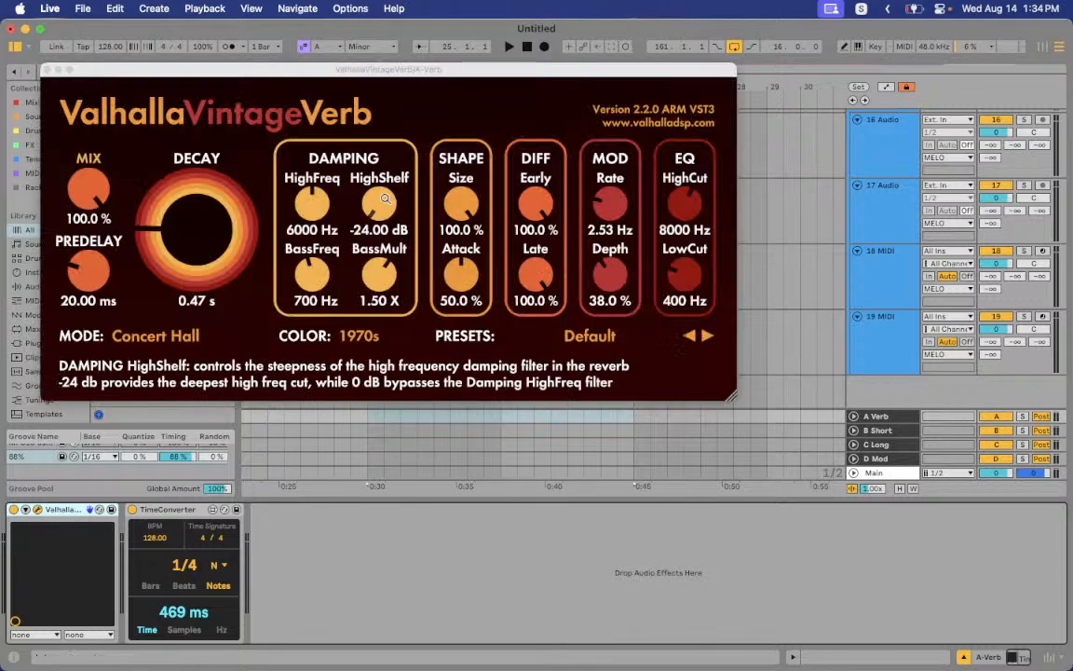
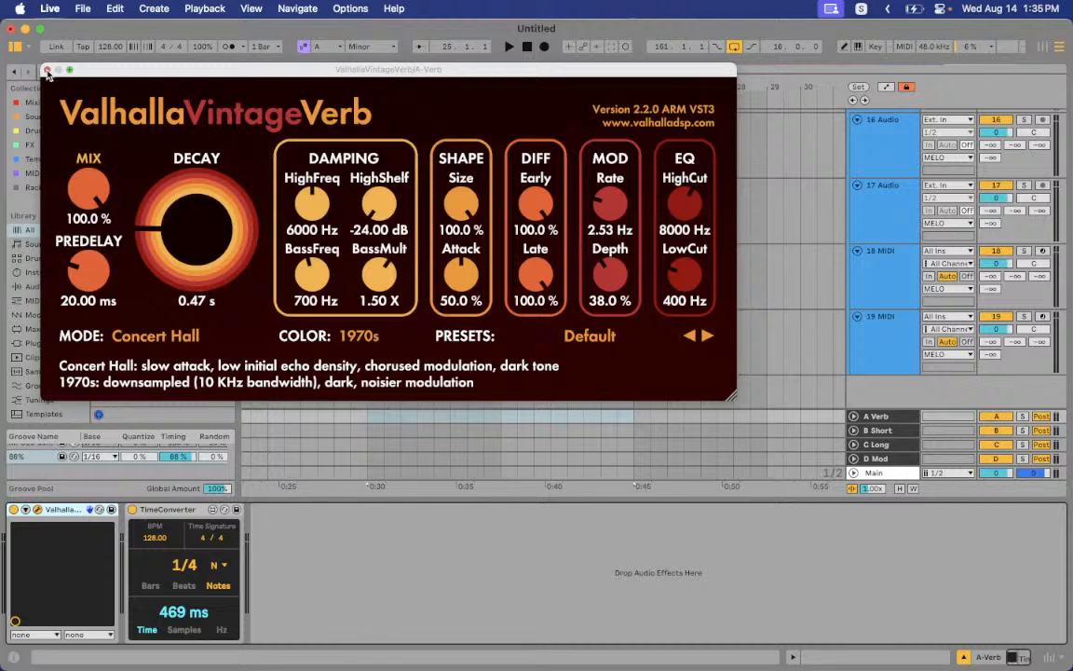
Set the project tempo to 119 BPM and lengthen VintageVerb's decay to 0.51 s
click(47, 71)
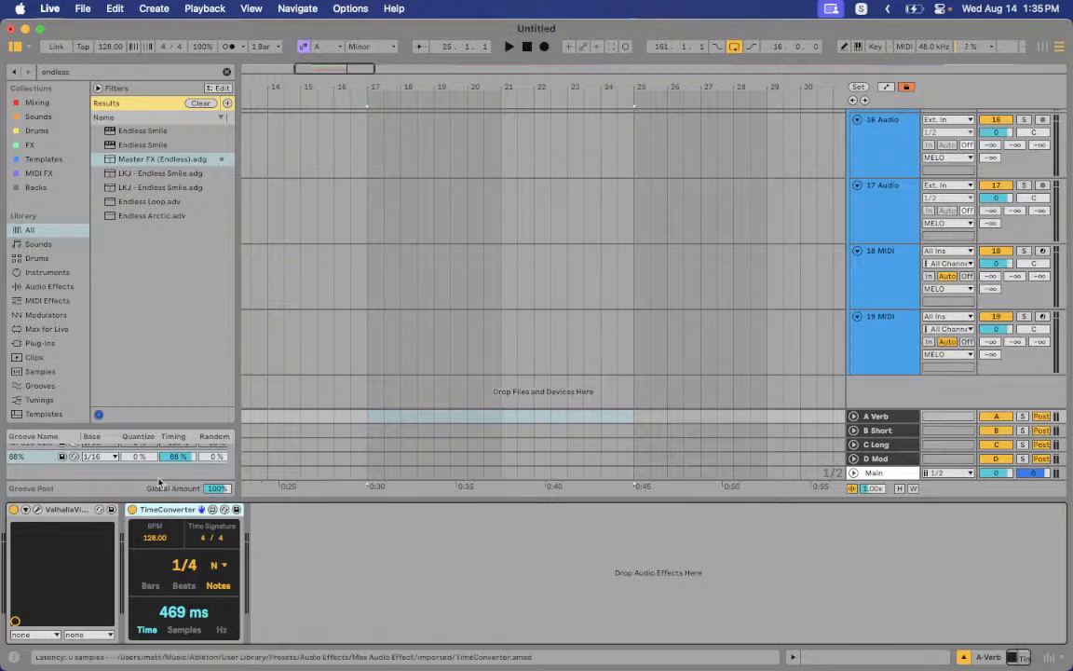
drag(106, 46, 109, 52)
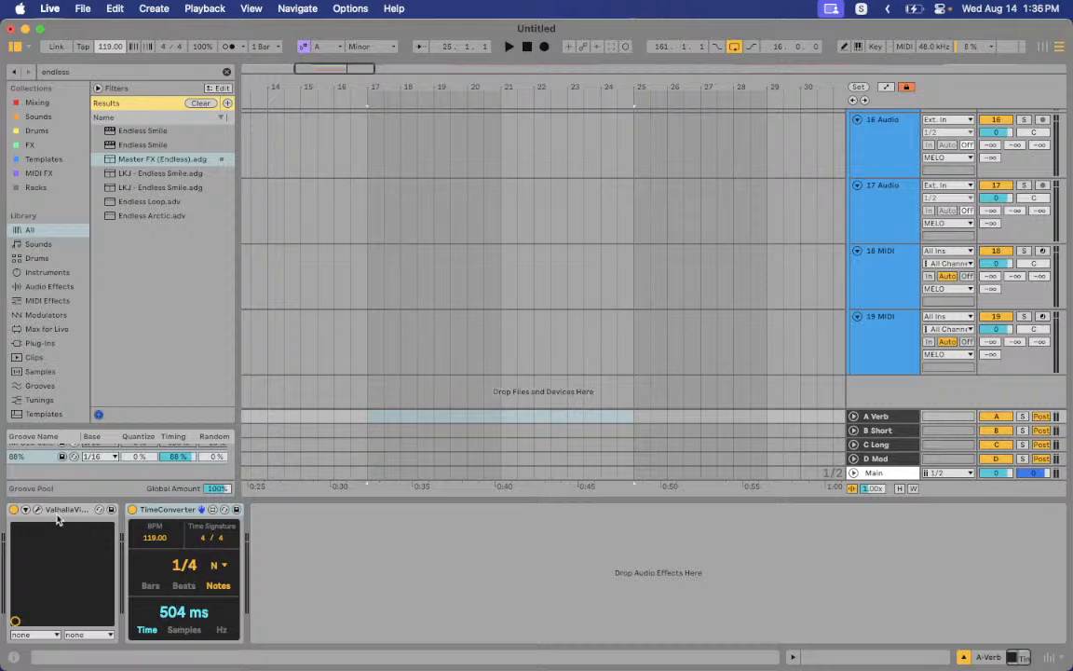
click(35, 509)
drag(152, 207, 154, 210)
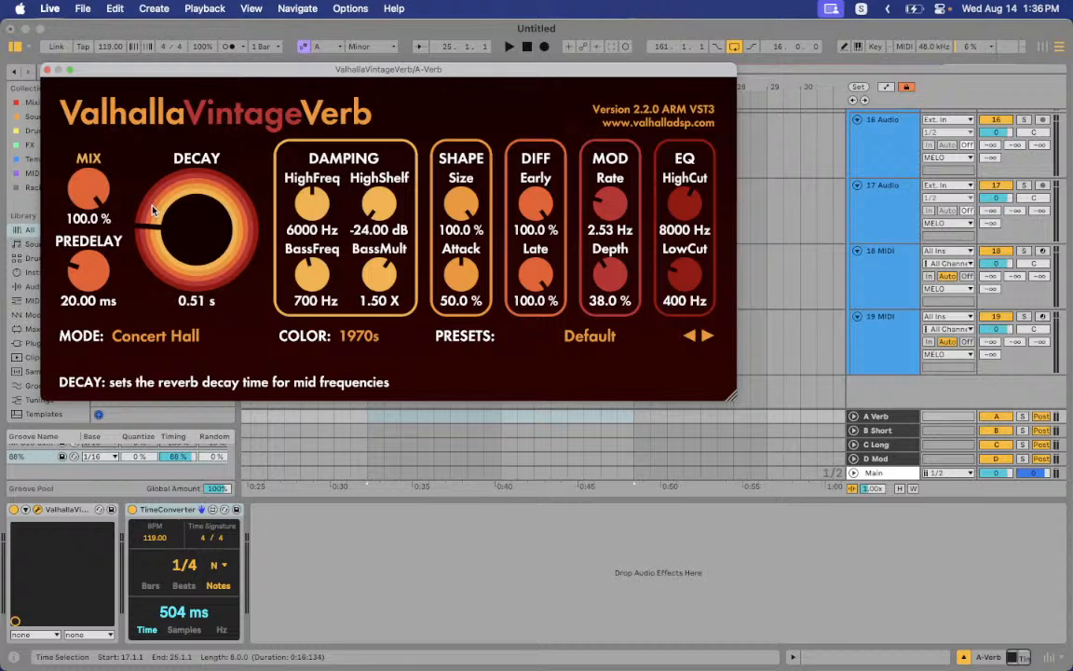
click(48, 69)
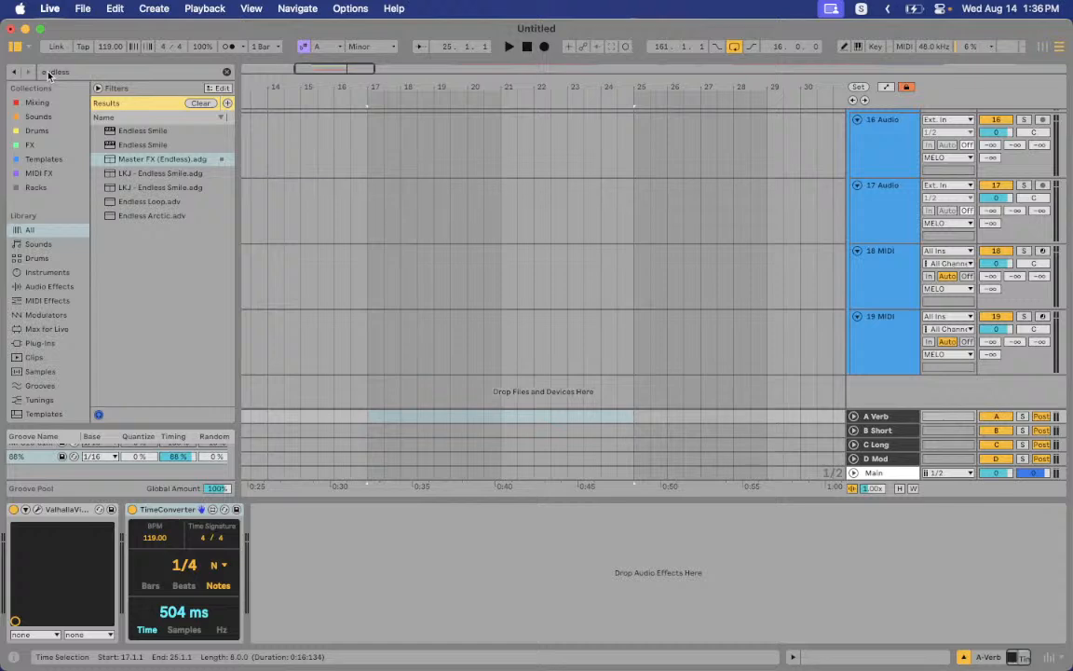
Inspect the TimeConverter device's options without changes, then recheck the VintageVerb window
click(177, 515)
right_click(158, 513)
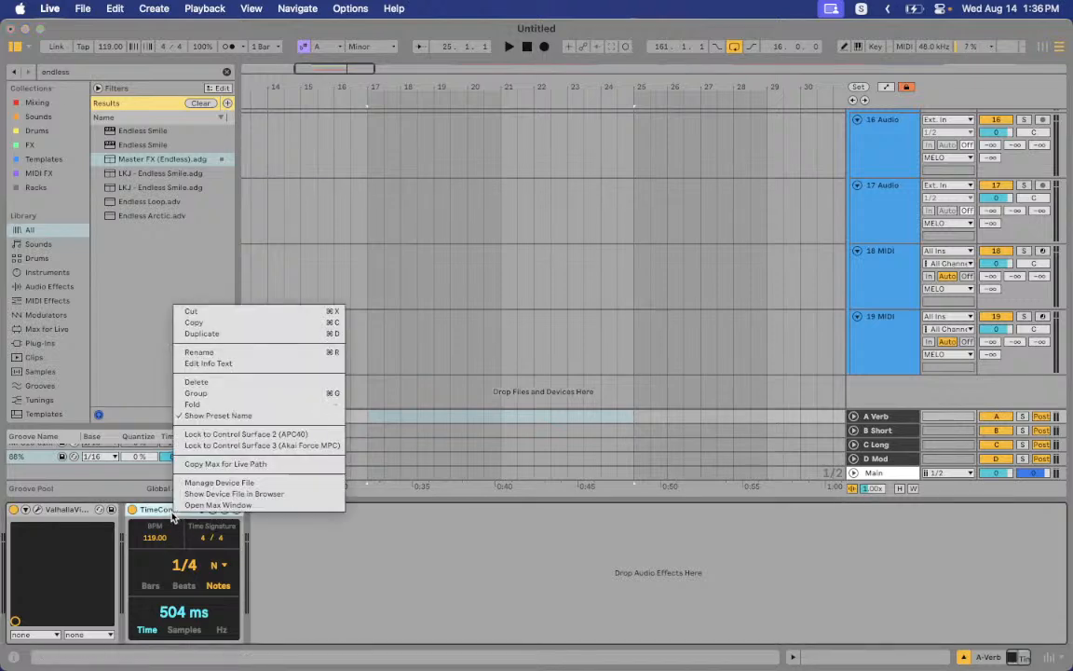
click(159, 512)
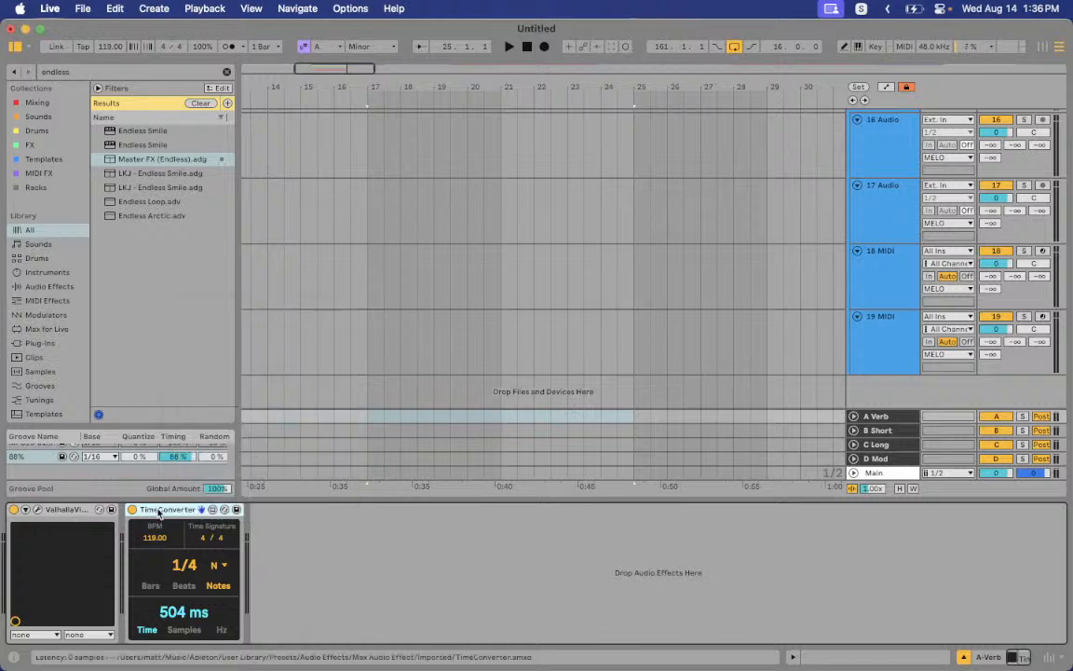
click(39, 510)
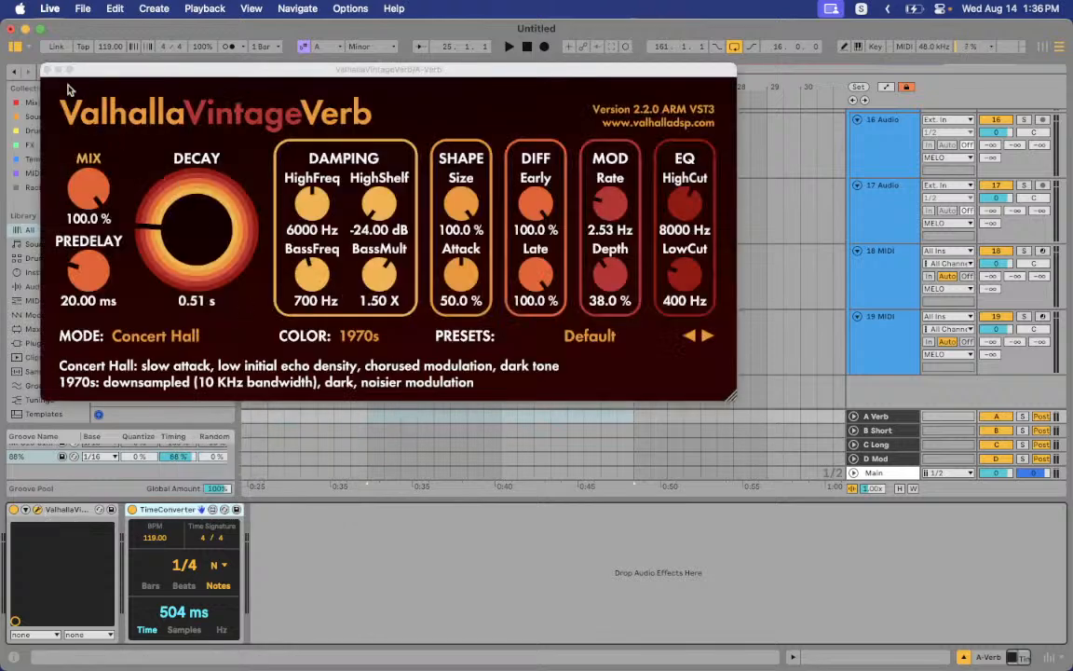
click(45, 67)
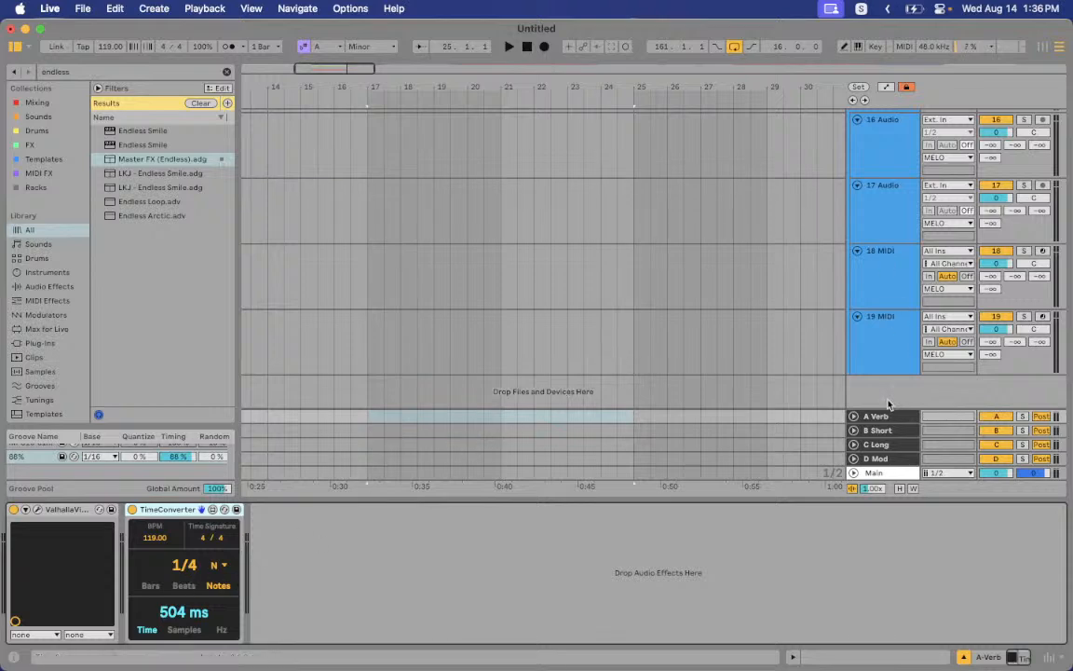
Set the B Short Echo's right offset to -17% and C Long's to 8.2%
click(886, 430)
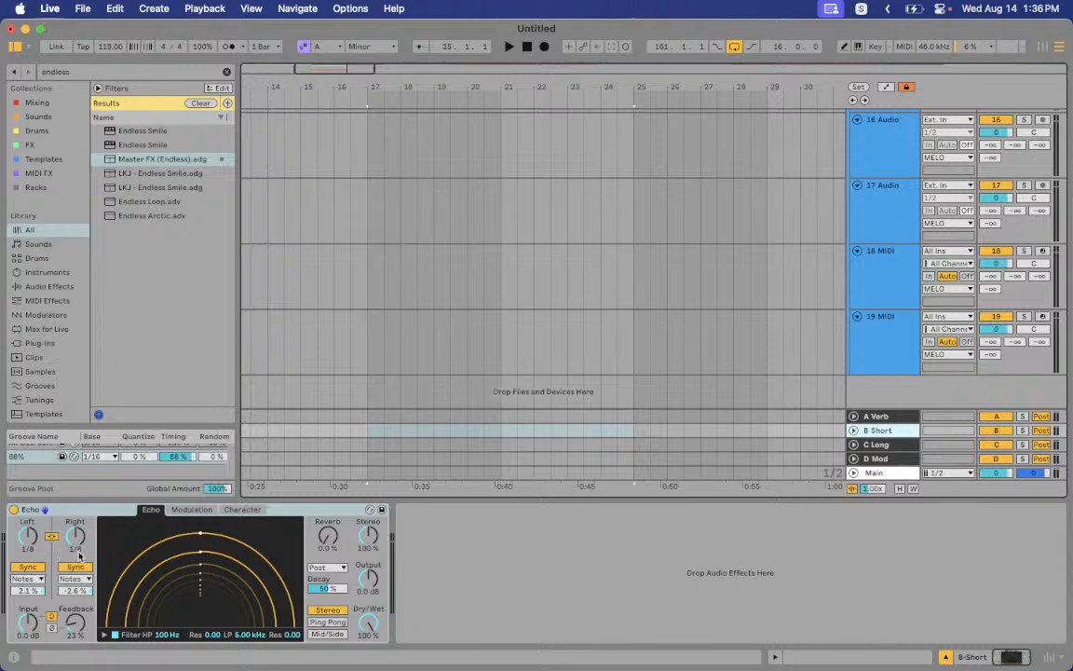
drag(68, 591, 68, 604)
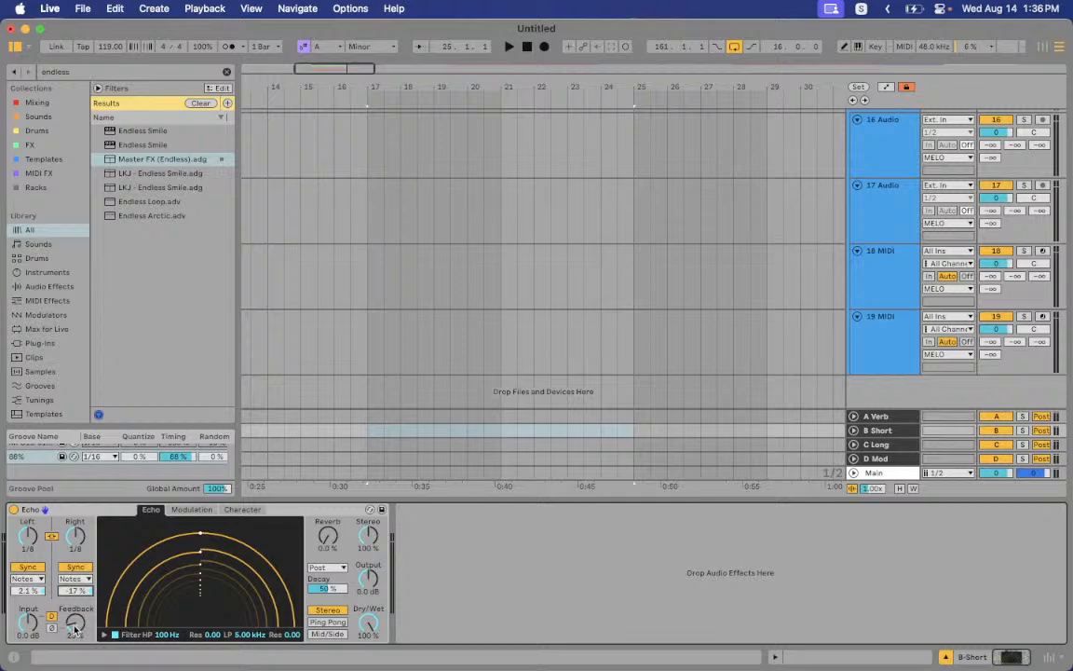
click(373, 621)
click(873, 445)
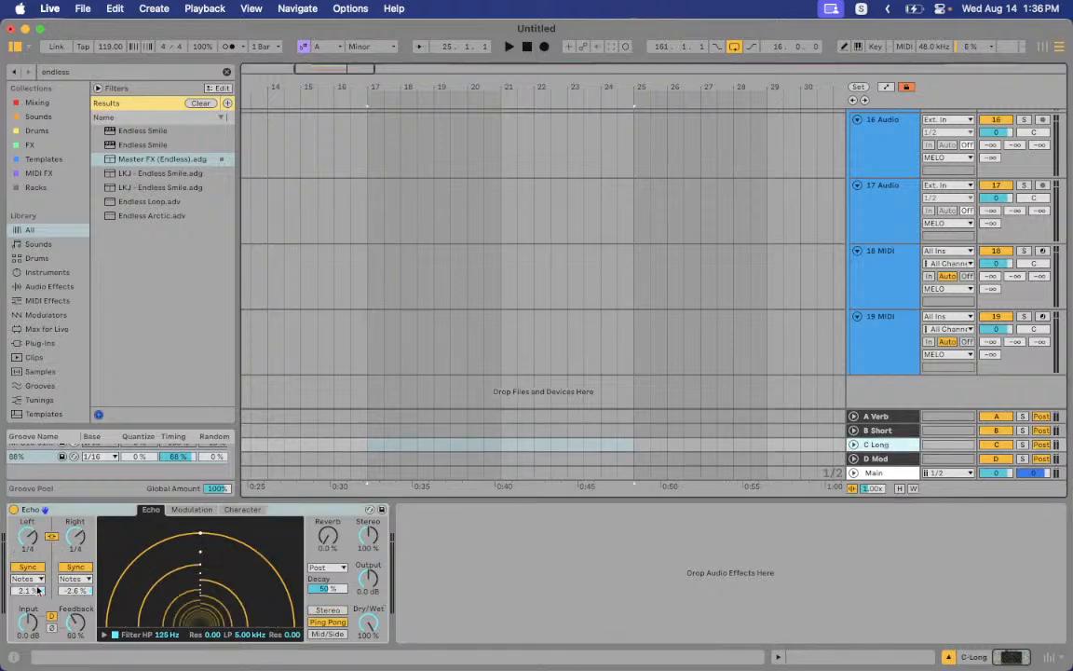
drag(73, 592, 73, 607)
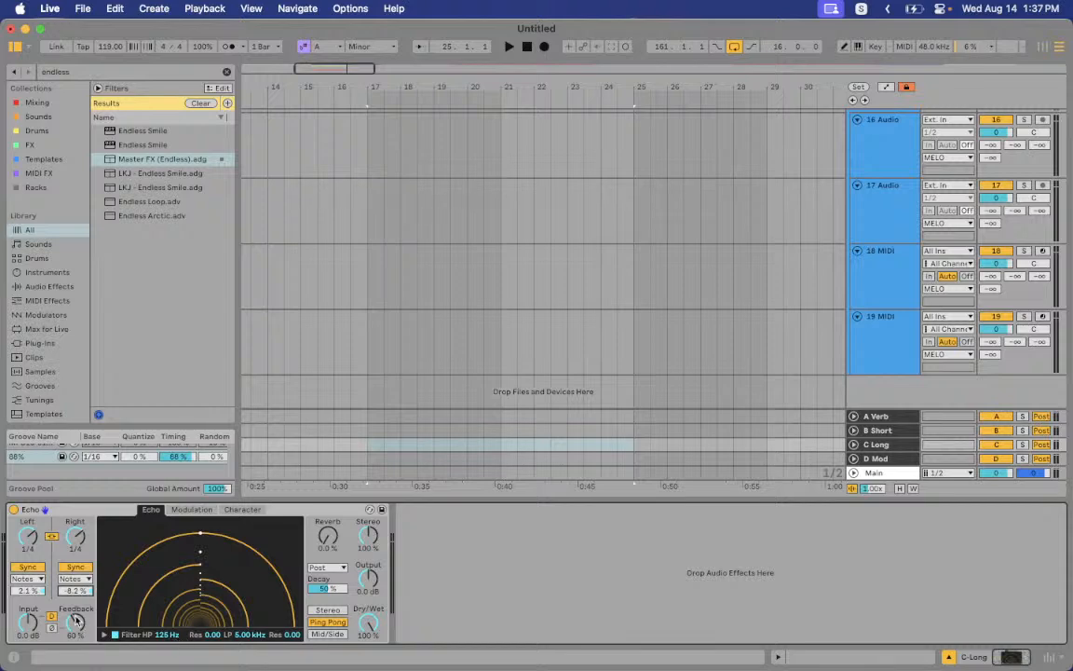
Check D Mod's Chorus JUN-6 plugin, then display the Main track's device chain
click(895, 463)
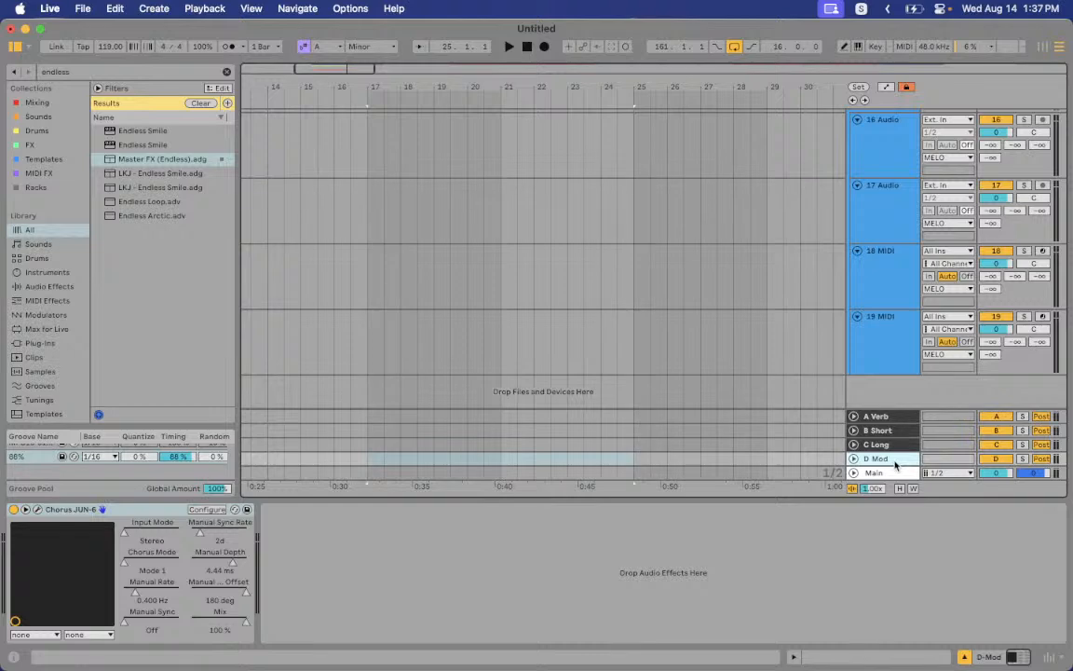
click(36, 510)
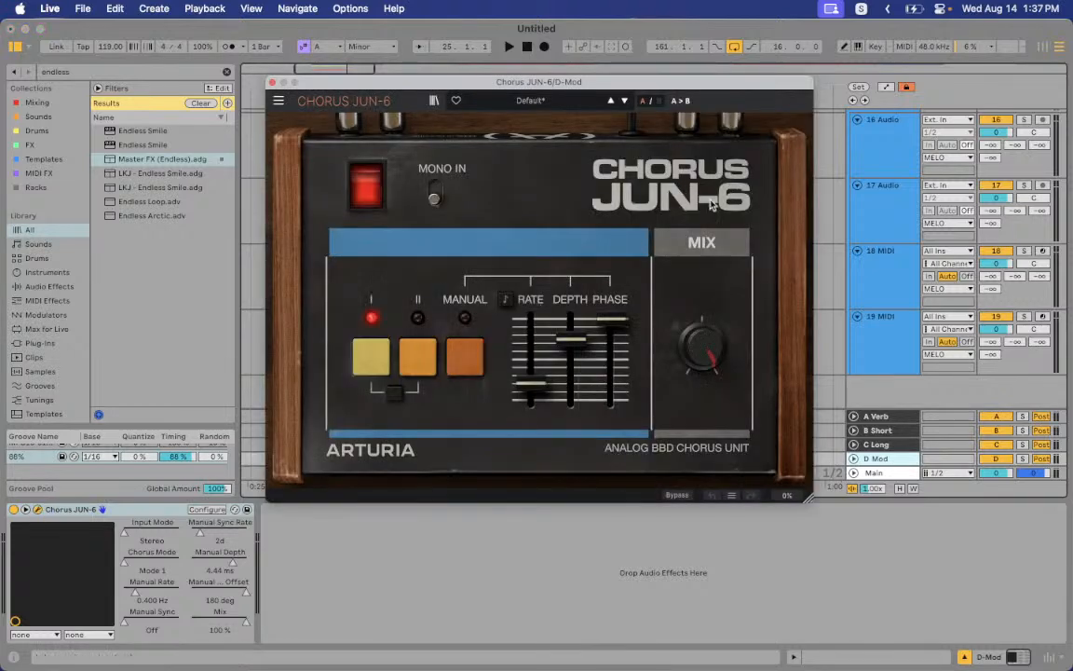
click(272, 86)
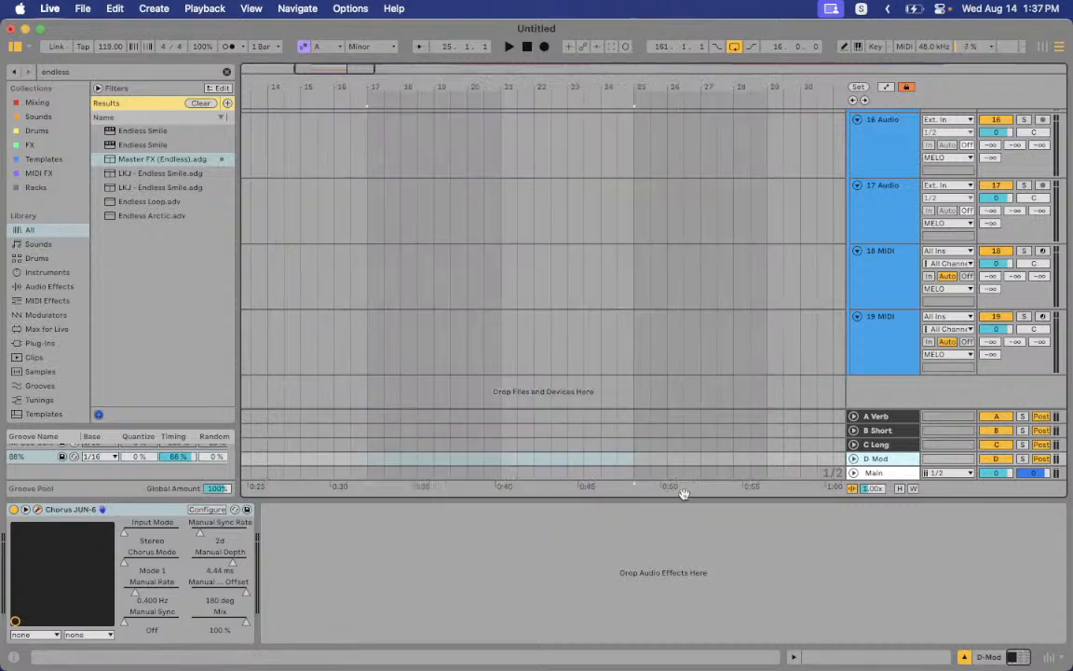
click(883, 473)
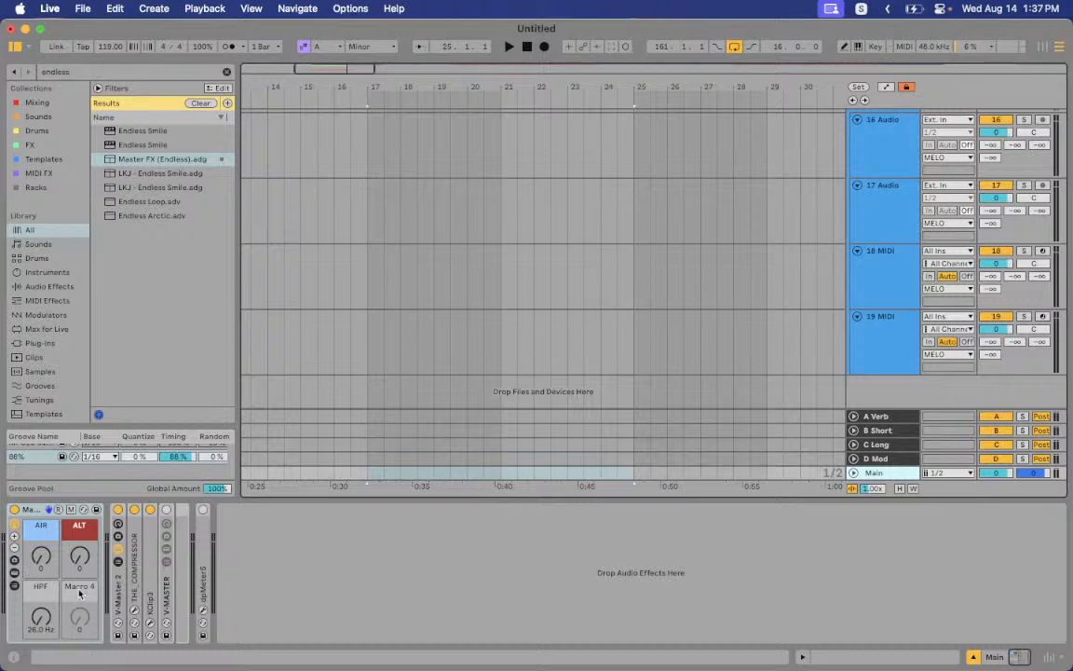
click(14, 574)
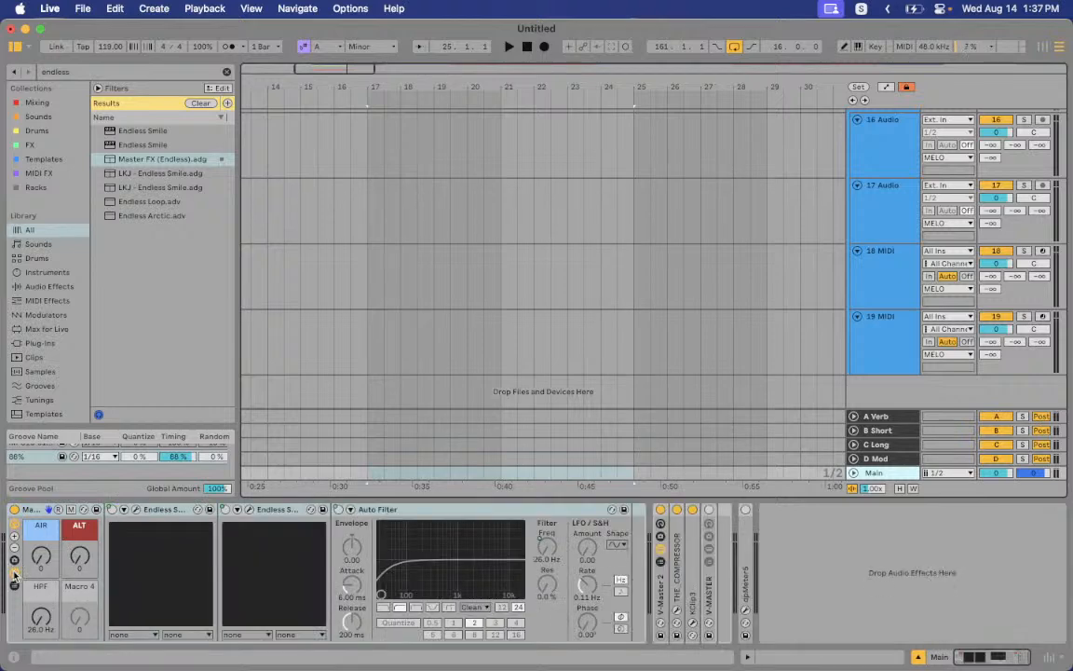
click(137, 509)
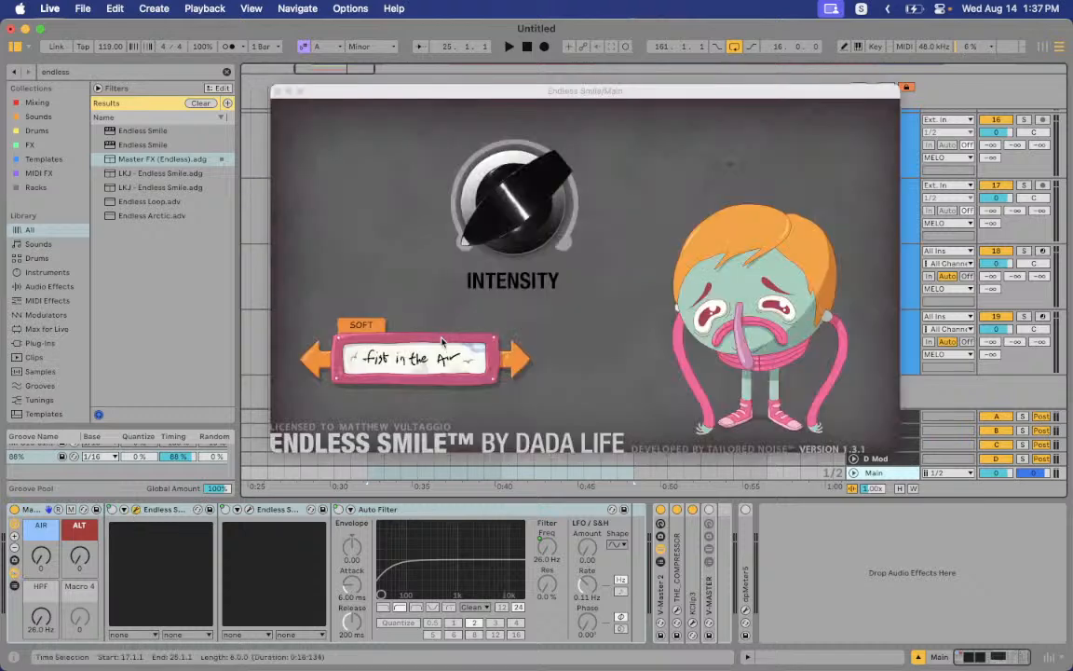
click(278, 91)
click(278, 91)
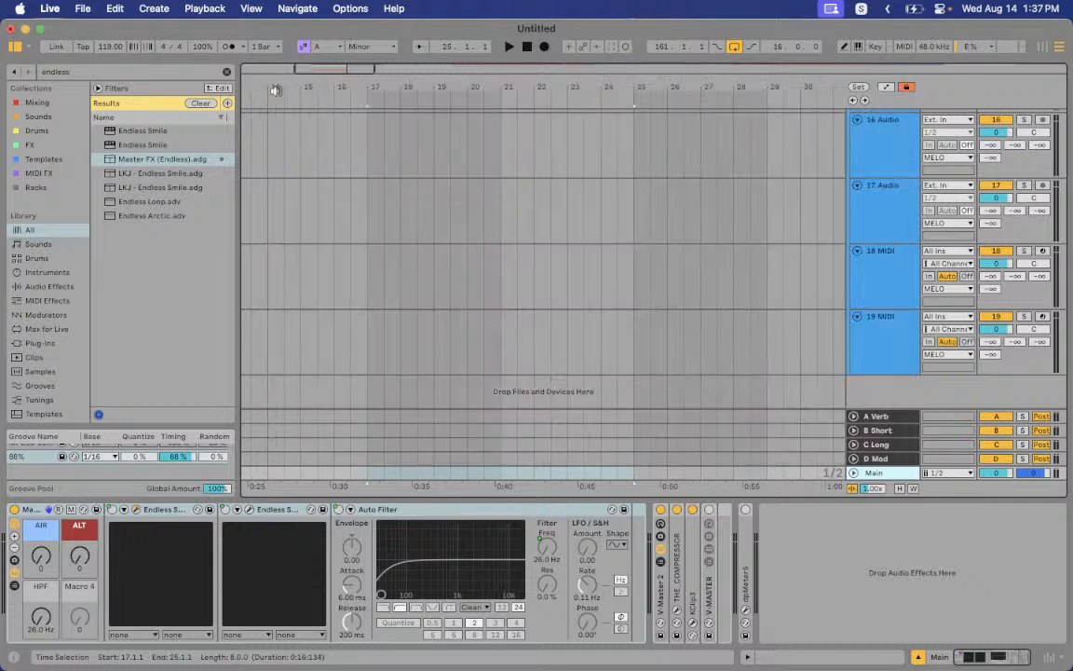
click(249, 508)
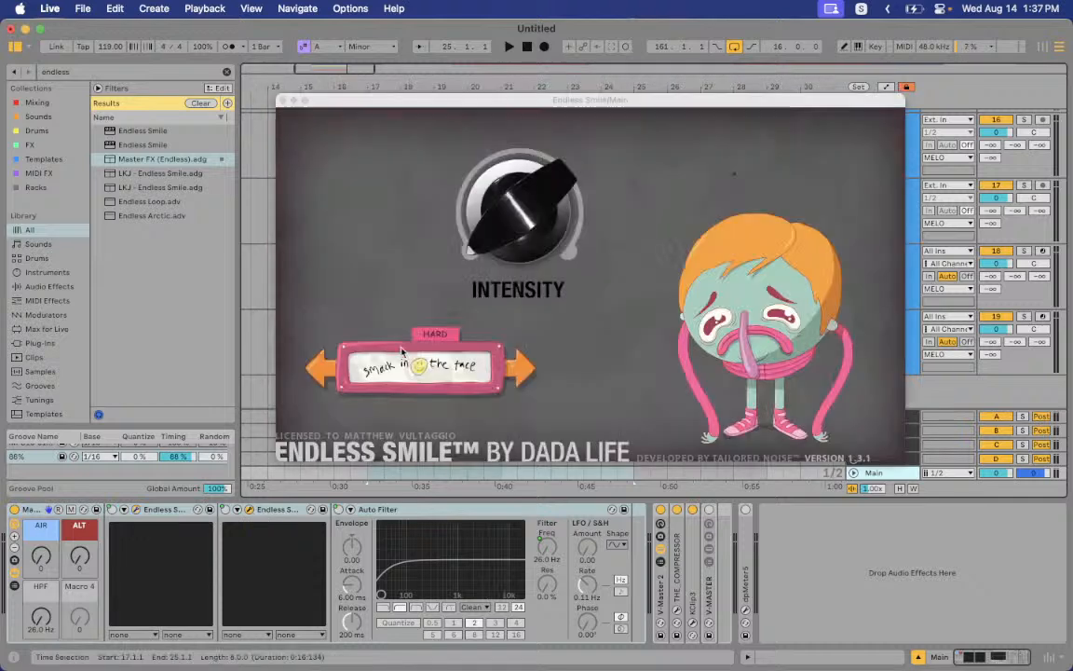
click(282, 100)
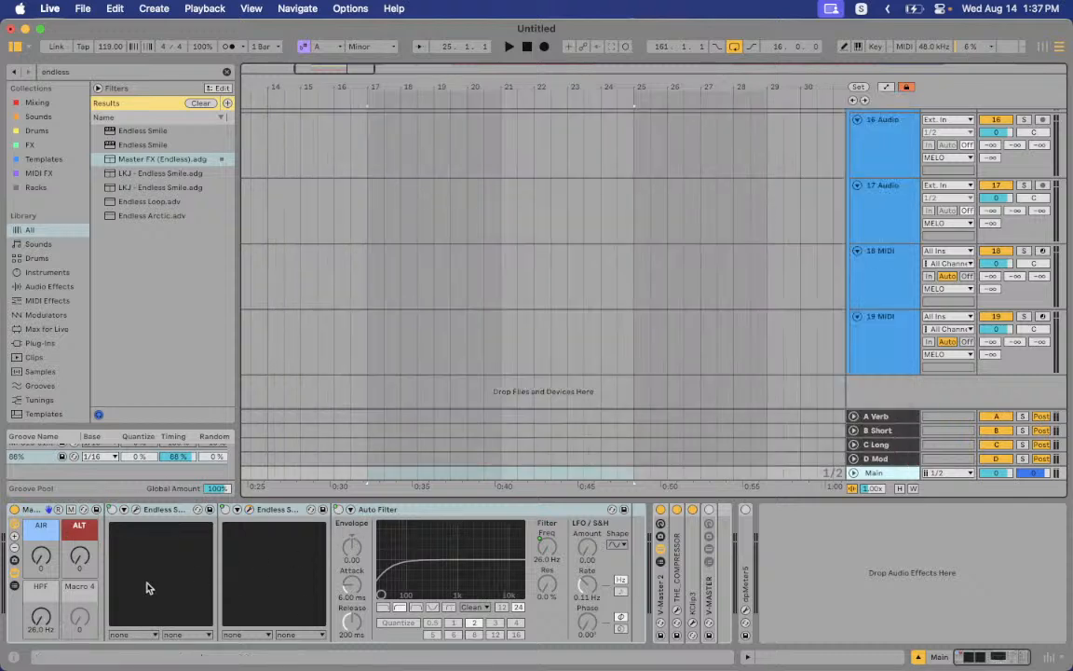
drag(41, 558, 41, 612)
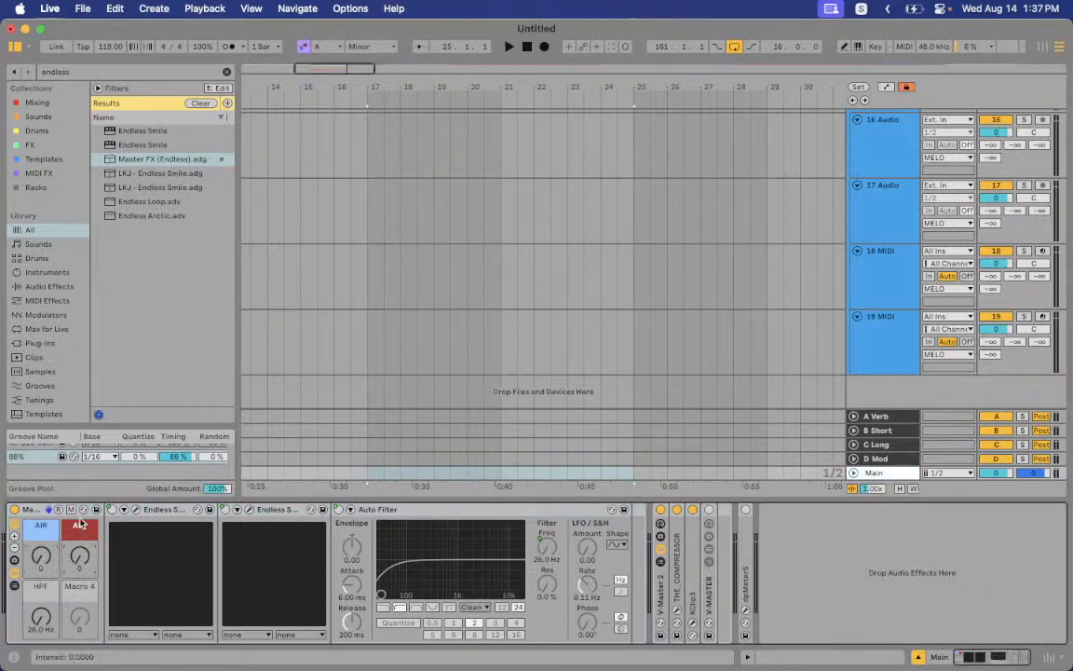
drag(79, 557, 38, 669)
mouse_move(79, 557)
mouse_down()
mouse_move(79, 535)
mouse_move(80, 559)
mouse_up()
click(13, 573)
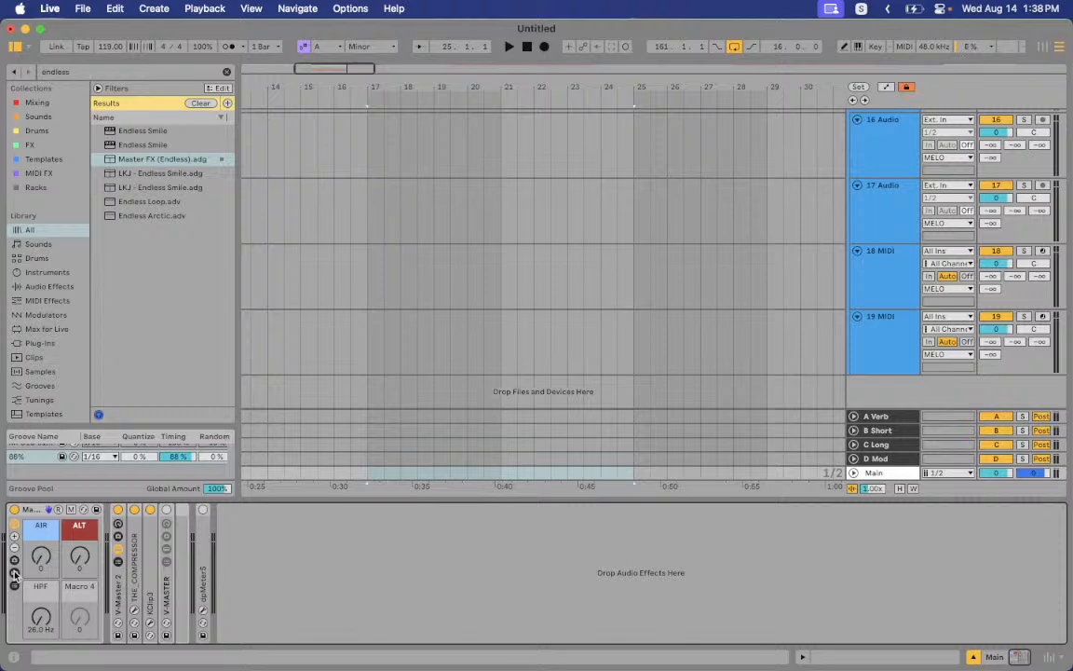
Toggle the first rack device, then delete and restore THE COMPRESSOR, KClip3 and V-MASTER
click(15, 510)
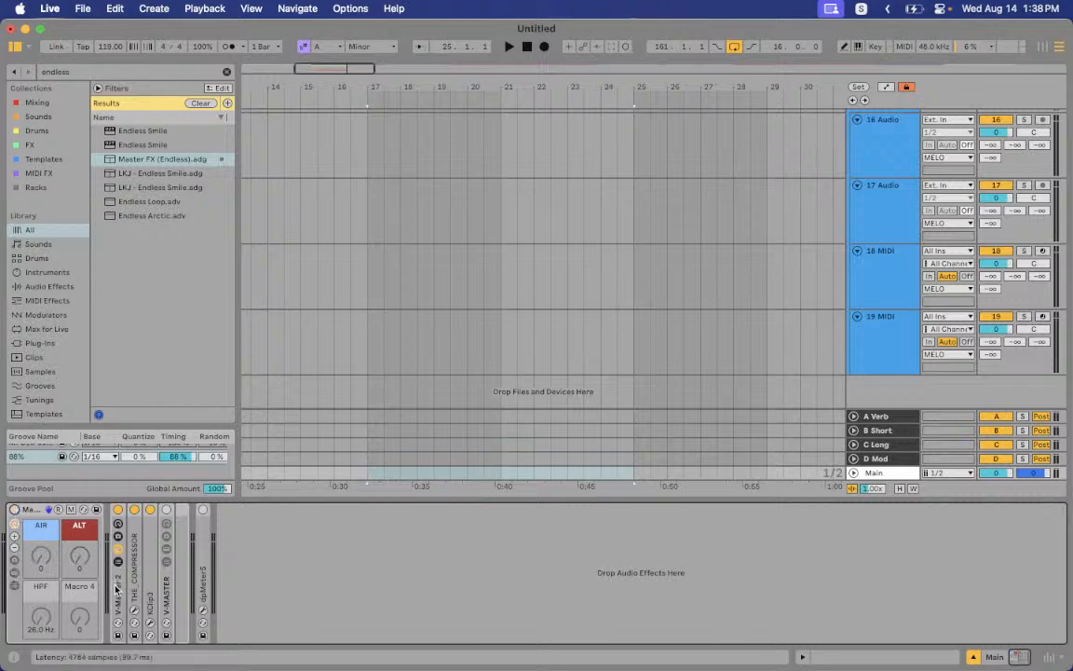
key(Delete)
key(super+z)
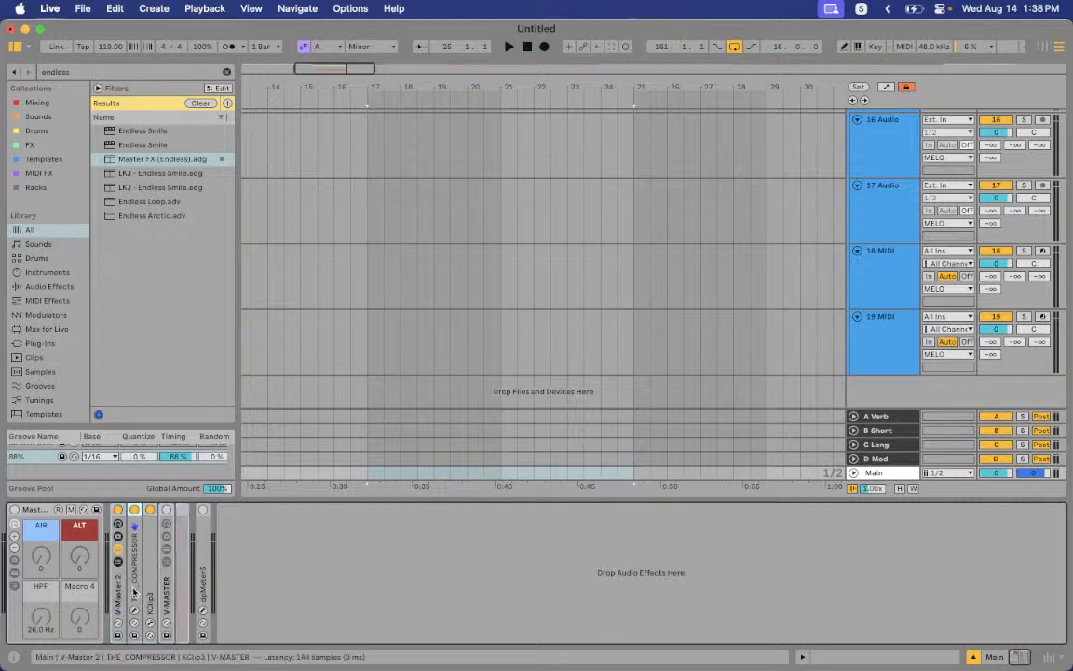
Run THE_COMPRESSOR's setup wizard with SYNTH/KEYS input and the GENTLE style
click(134, 611)
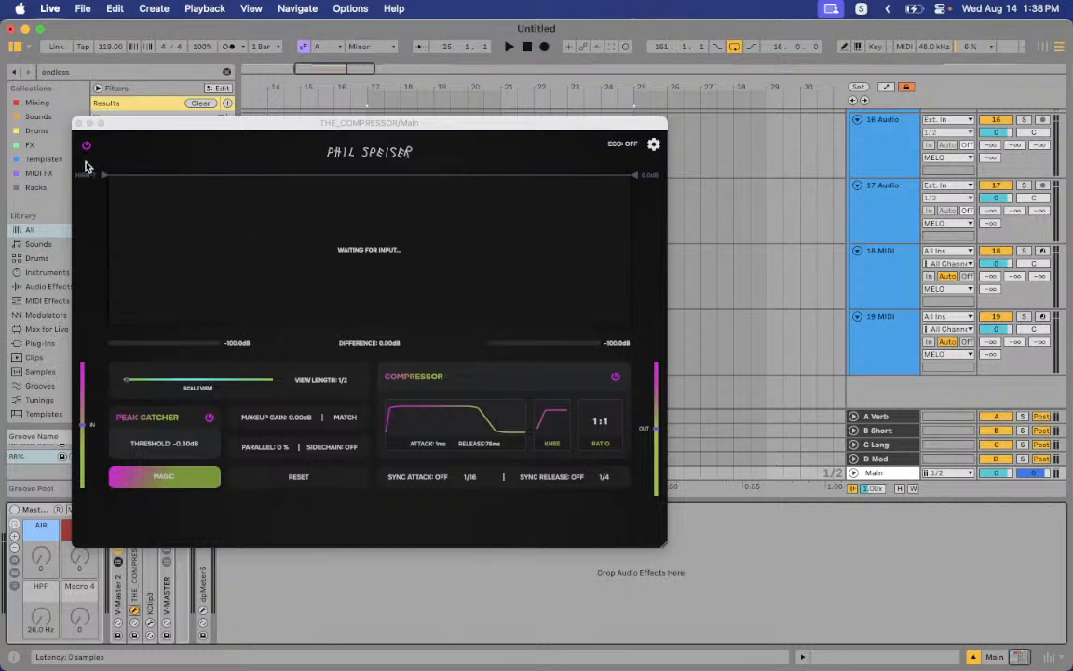
click(158, 473)
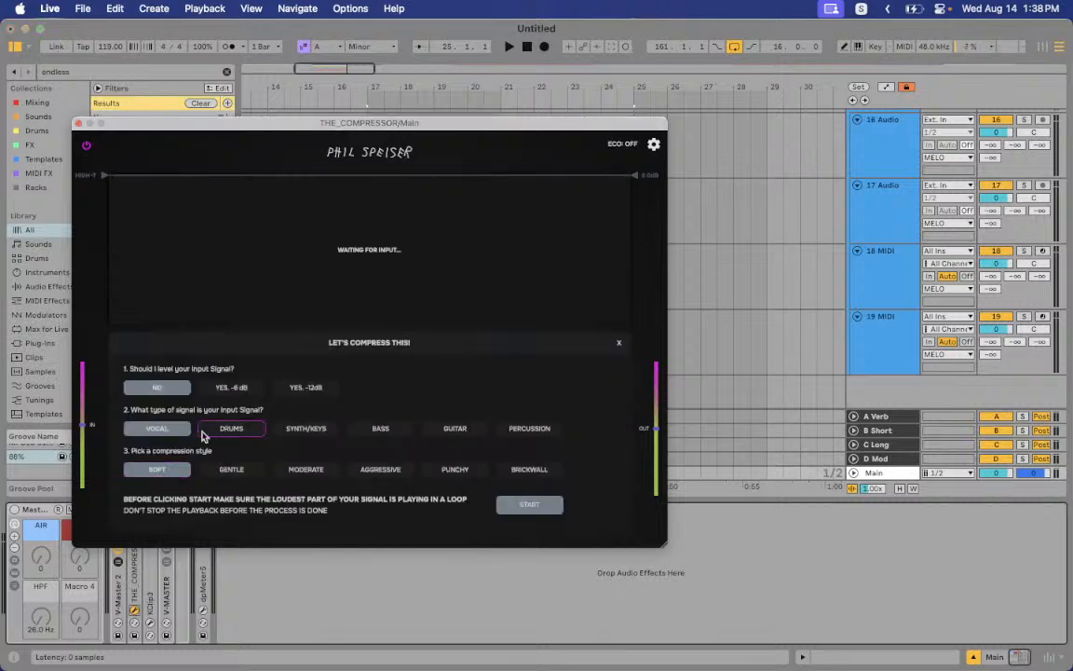
click(308, 430)
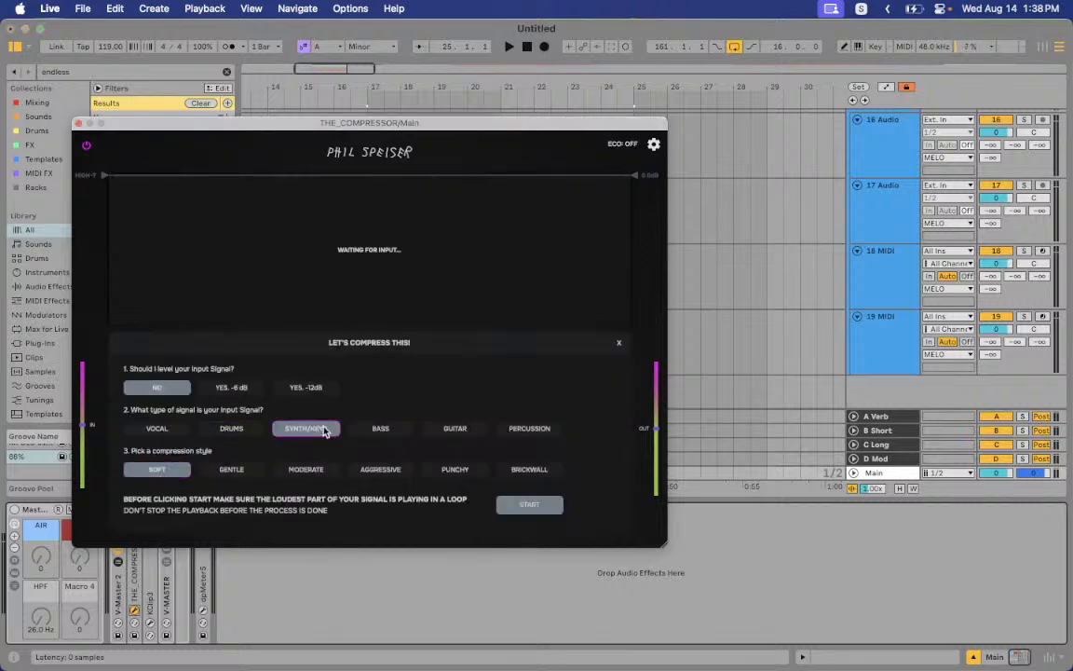
click(231, 469)
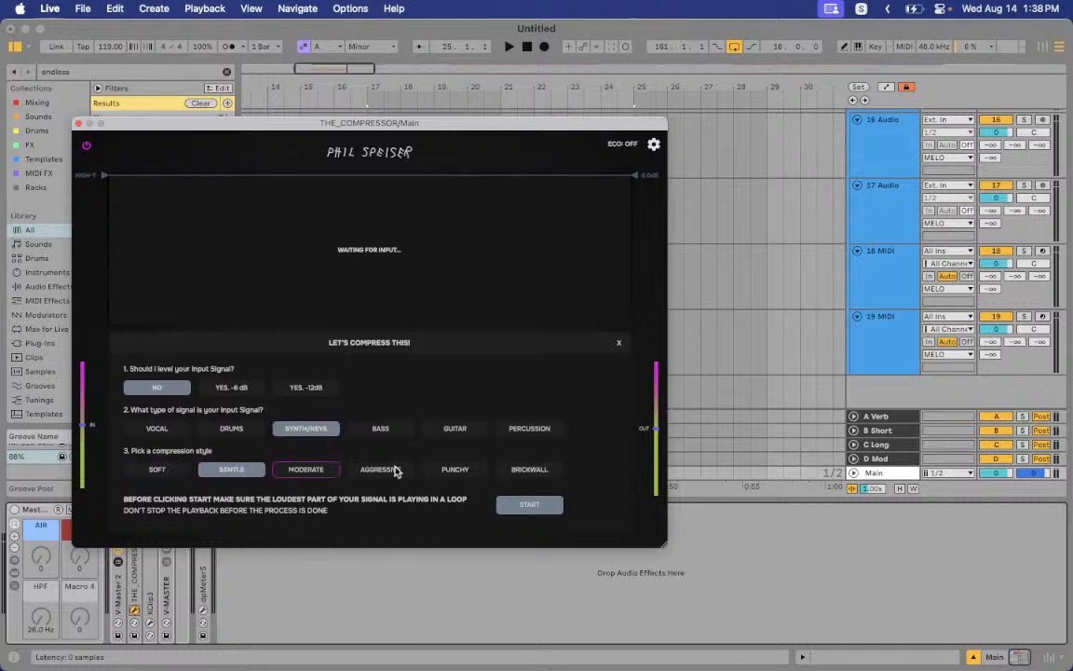
click(78, 123)
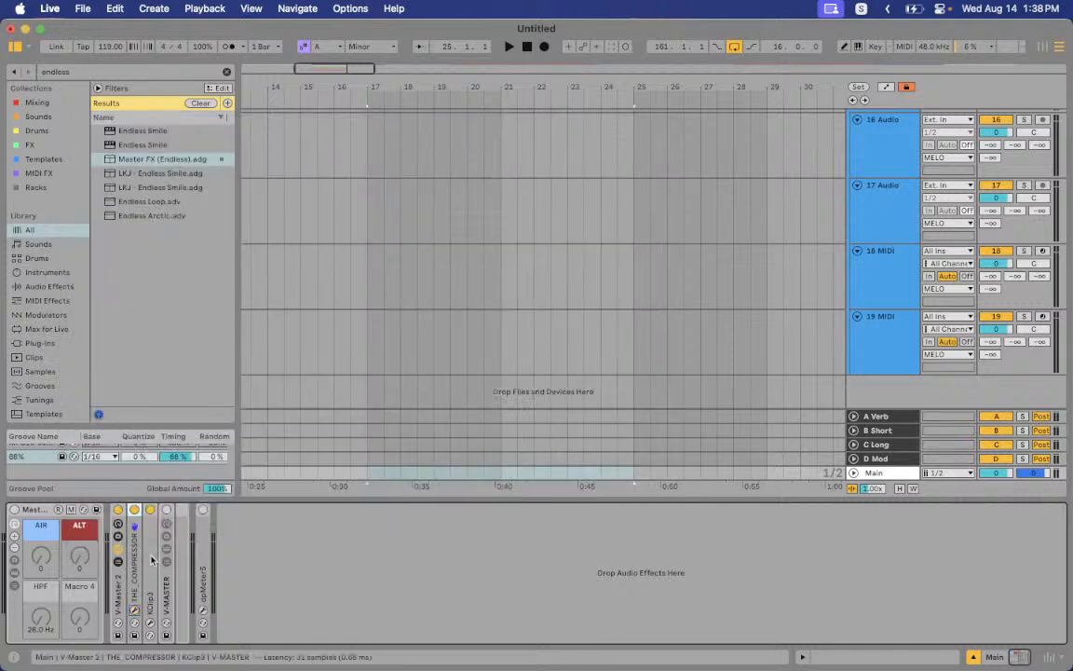
Check the KClip 3 plugin and expand the V-MASTER rack's device chain
click(149, 609)
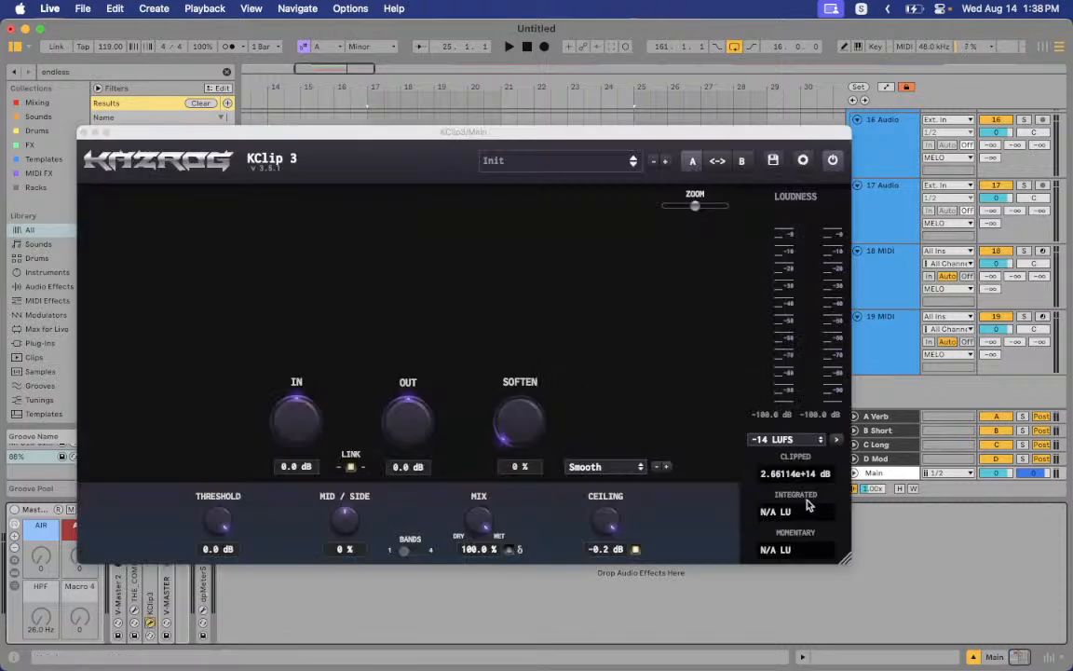
click(76, 131)
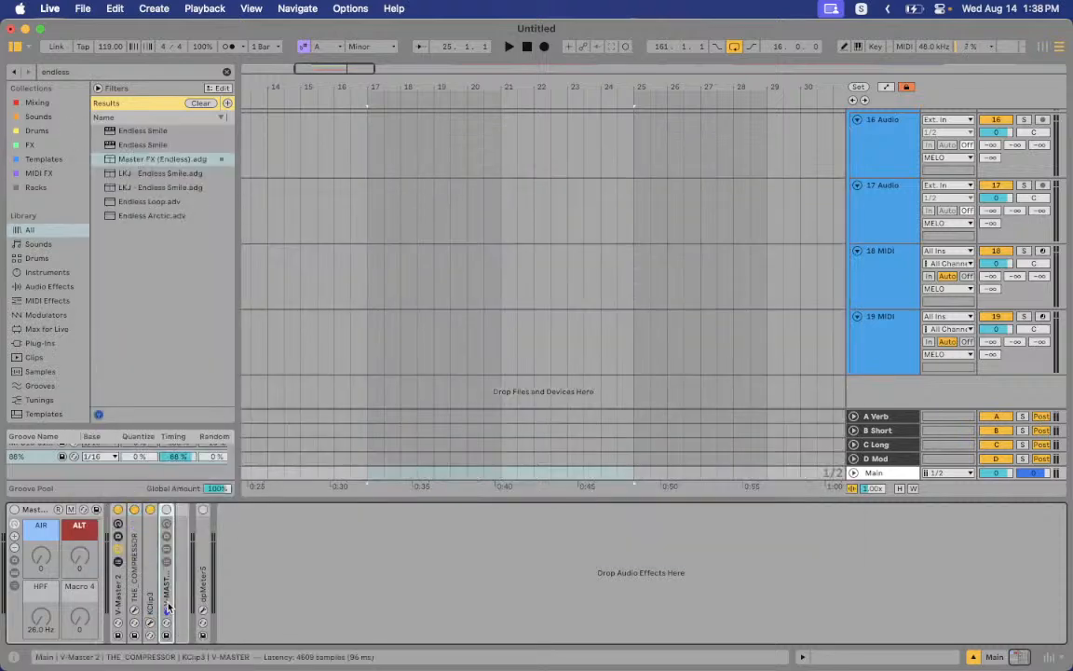
click(168, 607)
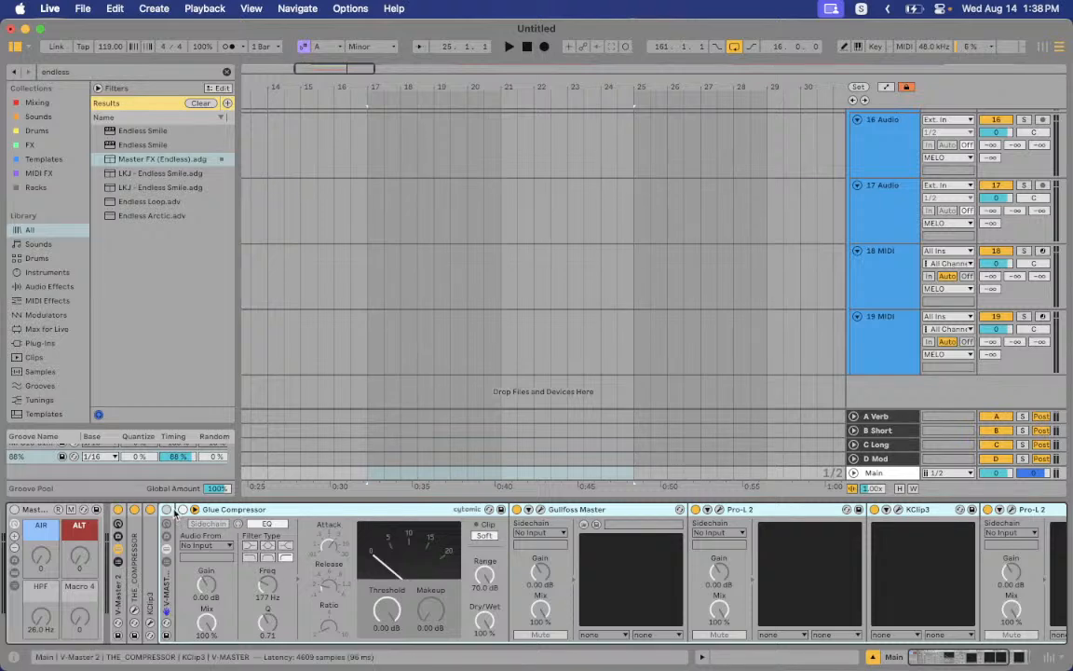
Turn on the V-MASTER rack, select Glue Compressor, and review Gullfoss Master's settings
click(167, 509)
click(191, 511)
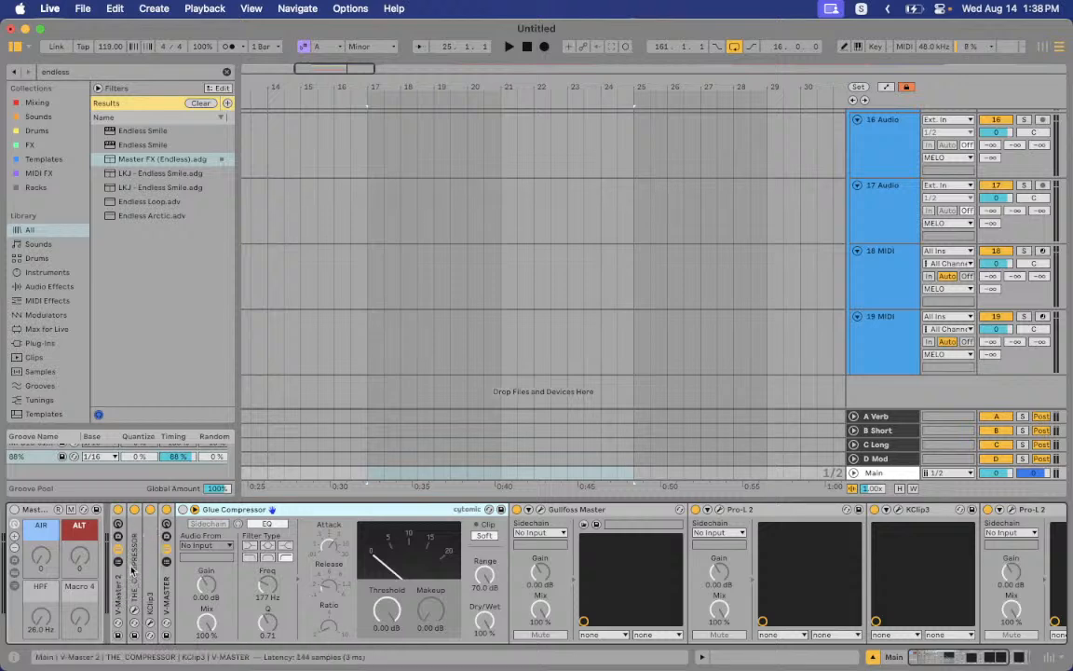
click(541, 509)
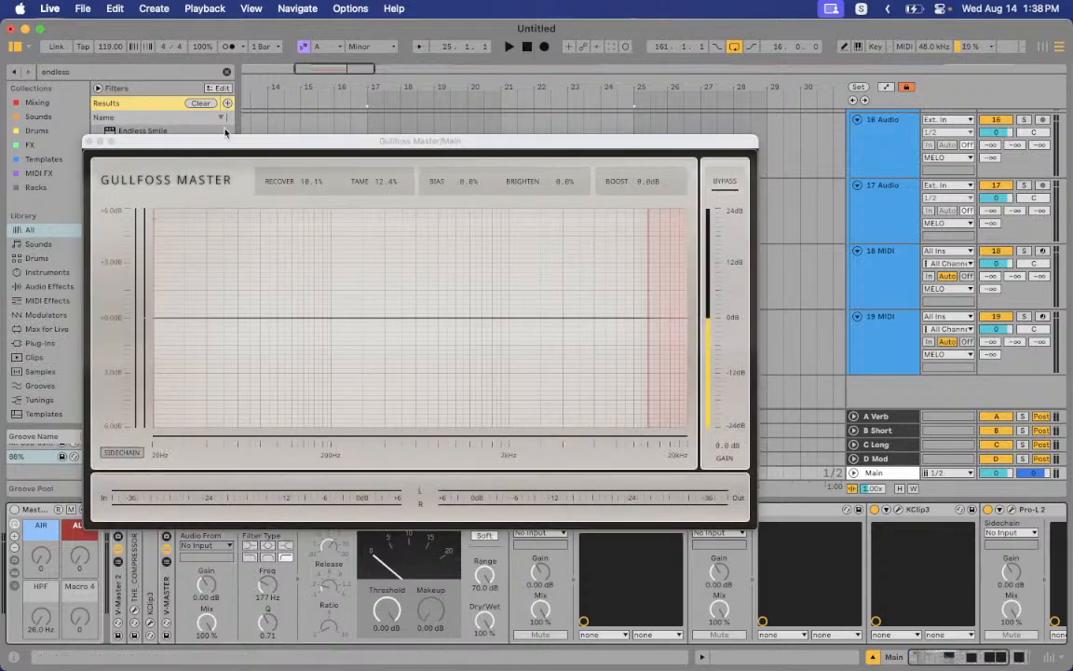
click(88, 141)
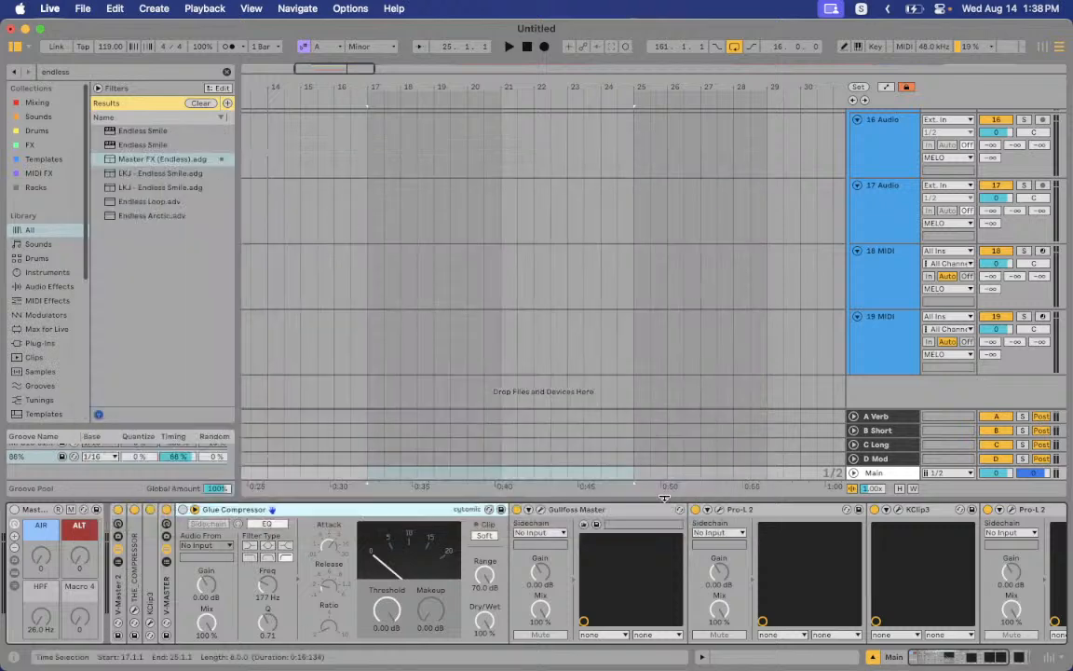
scroll(607, 537, right, 3)
scroll(608, 538, right, 2)
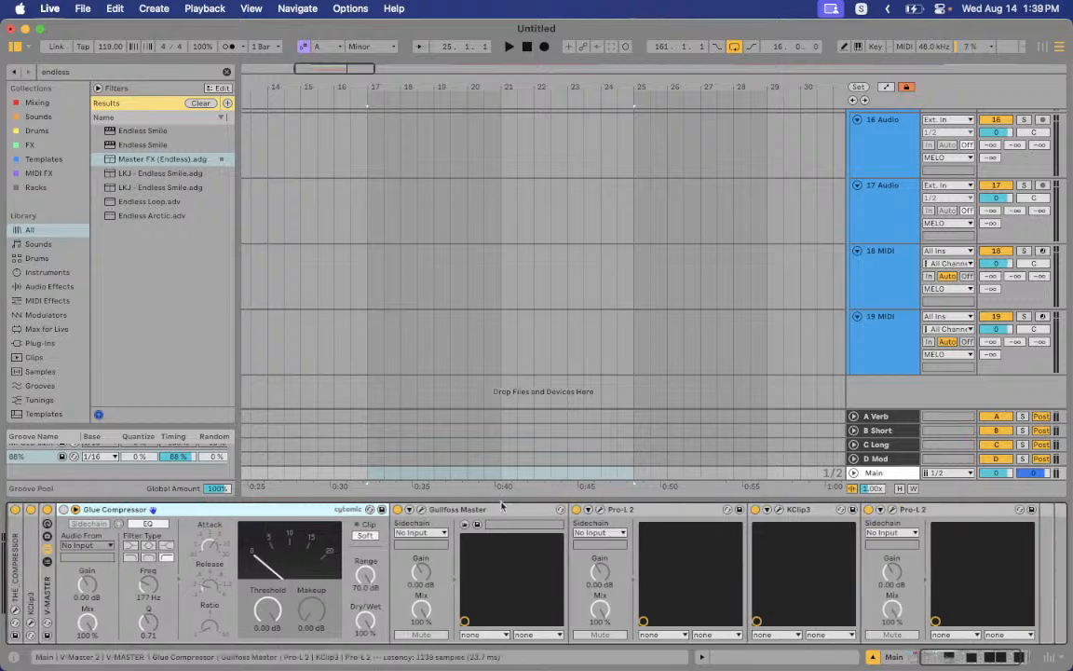
Lower the first Pro-L 2's gain from +1.9 to +1.2 dB, then bring up KClip 3
scroll(492, 533, right, 3)
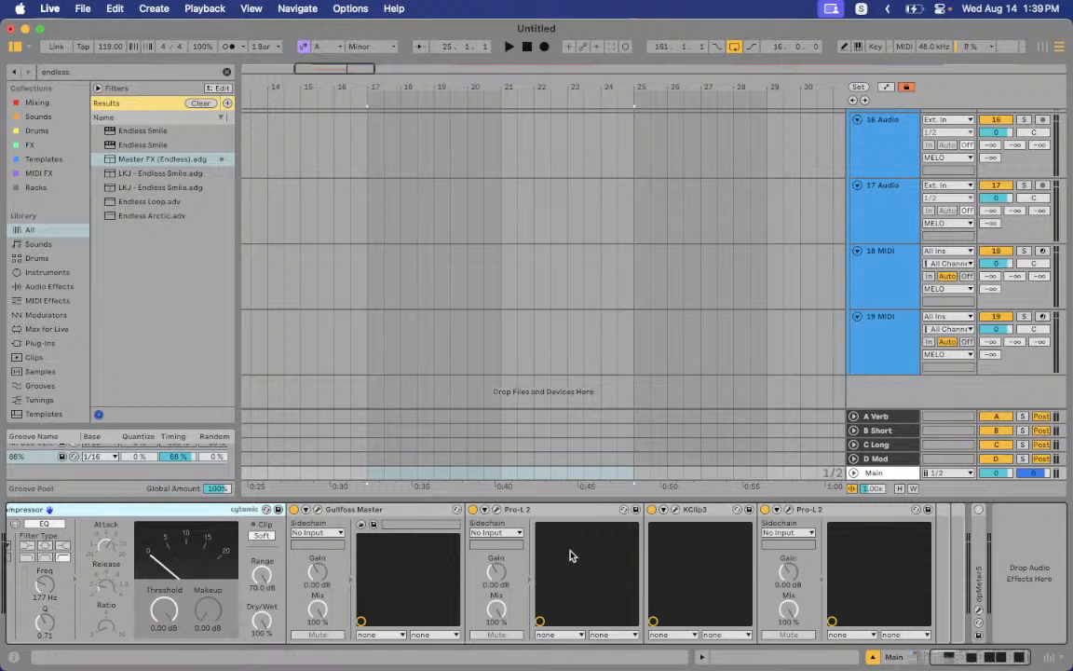
click(496, 509)
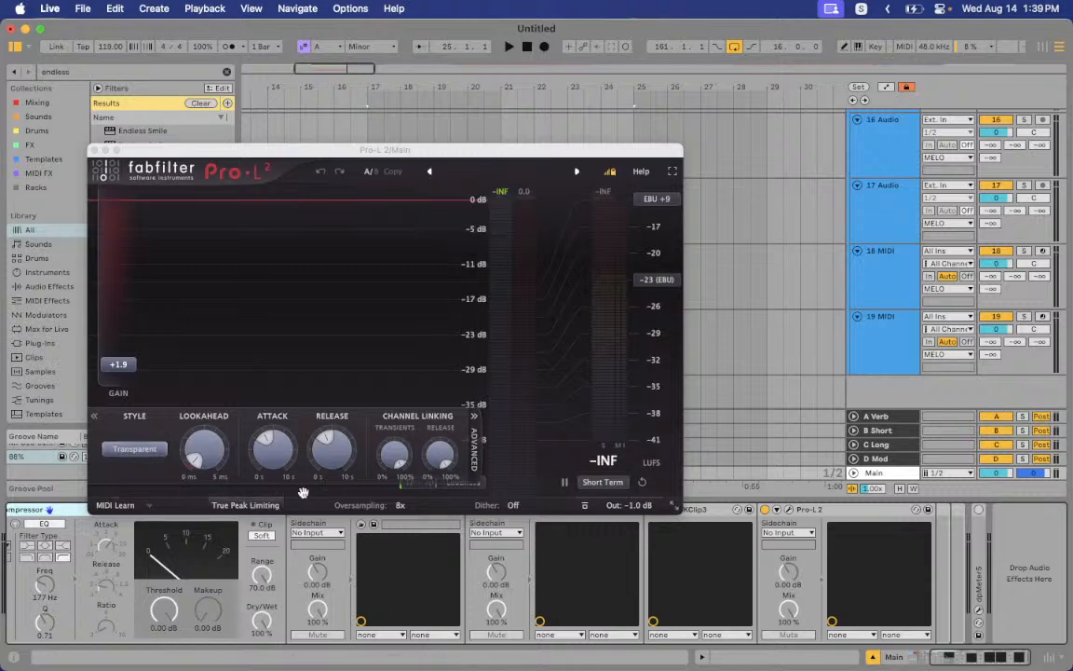
mouse_move(132, 364)
mouse_down()
mouse_move(121, 316)
mouse_move(132, 368)
mouse_up()
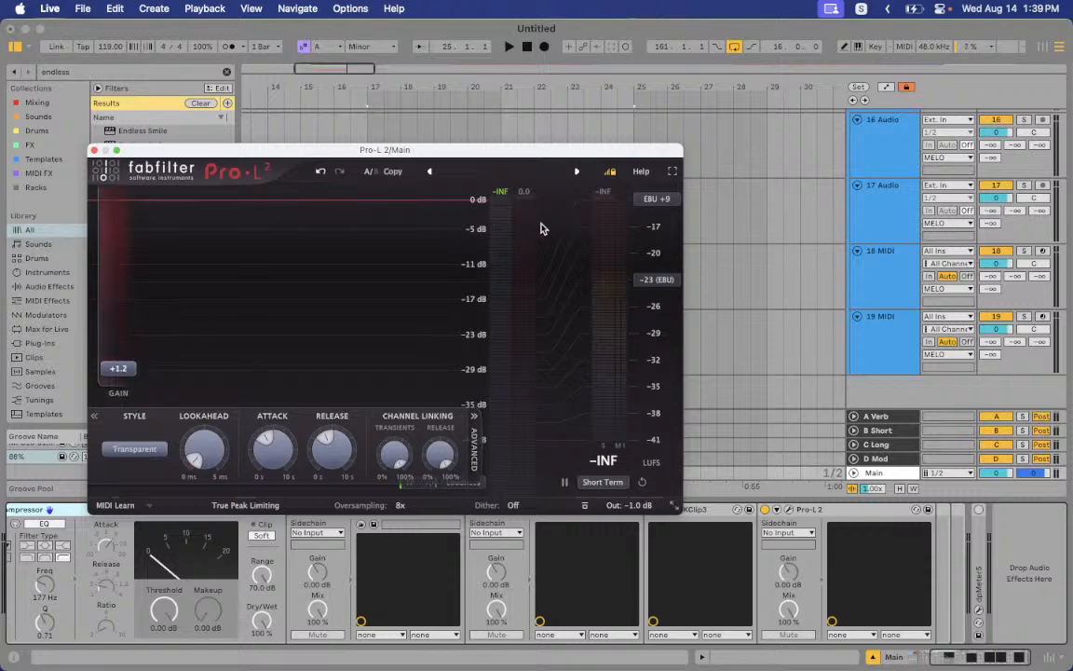
click(94, 150)
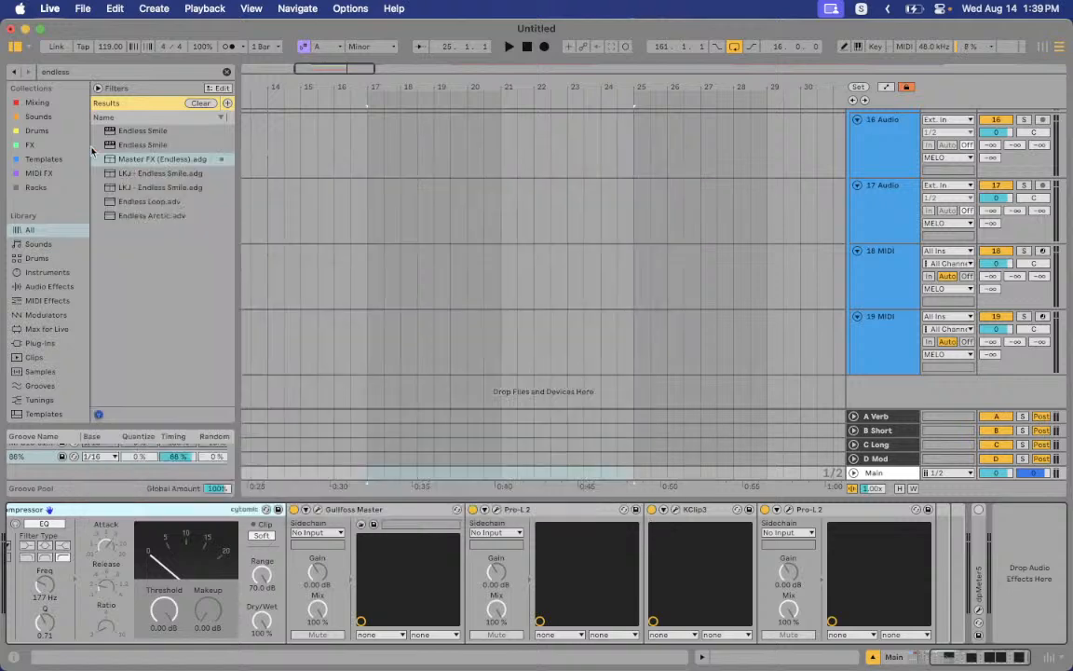
click(676, 510)
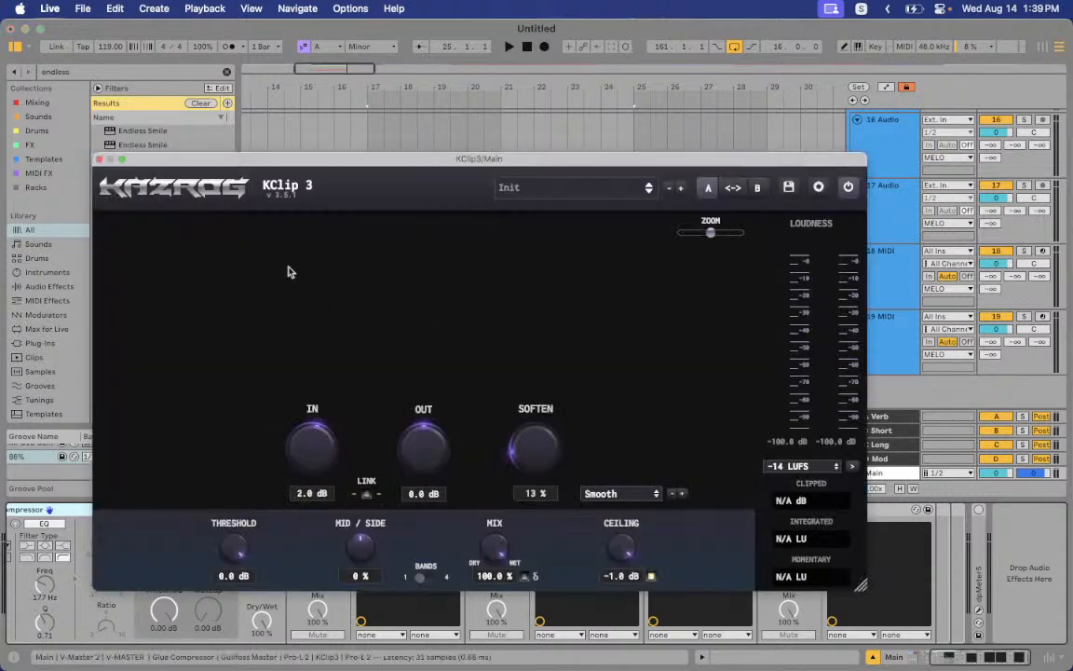
After rechecking Pro-L 2, turn KClip 3's IN knob down to -0.1 dB
click(100, 160)
click(497, 511)
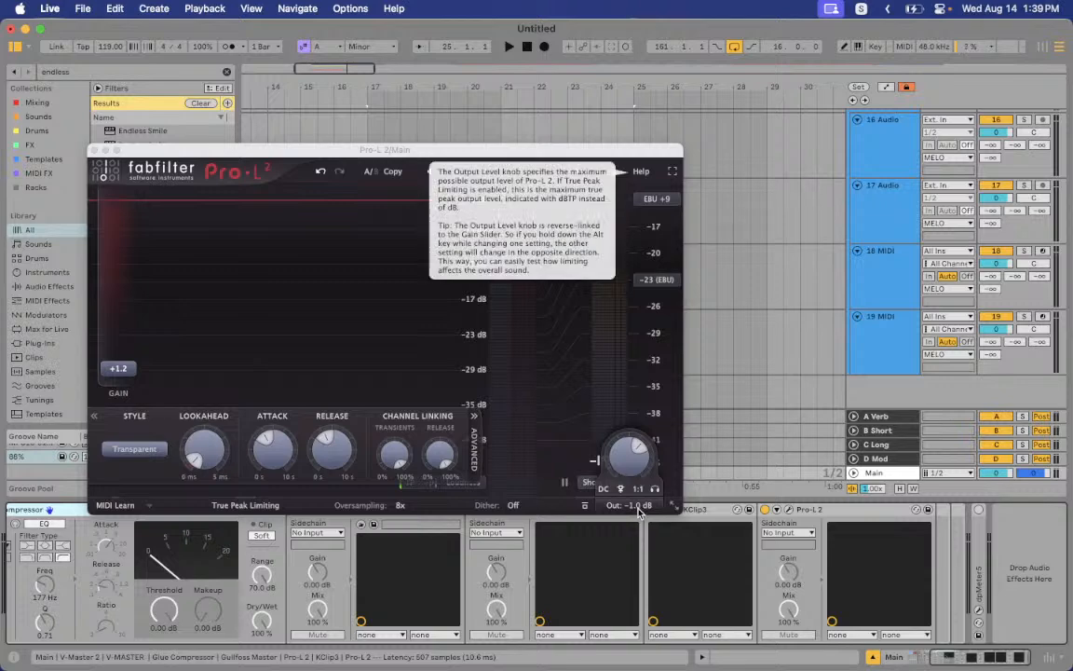
click(94, 150)
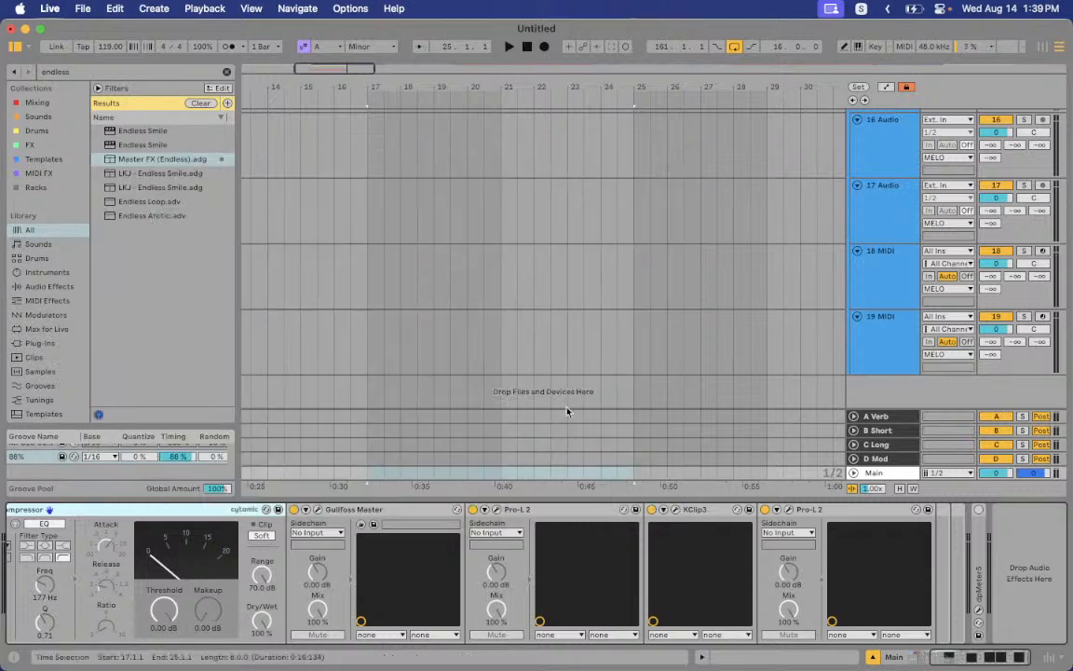
click(677, 509)
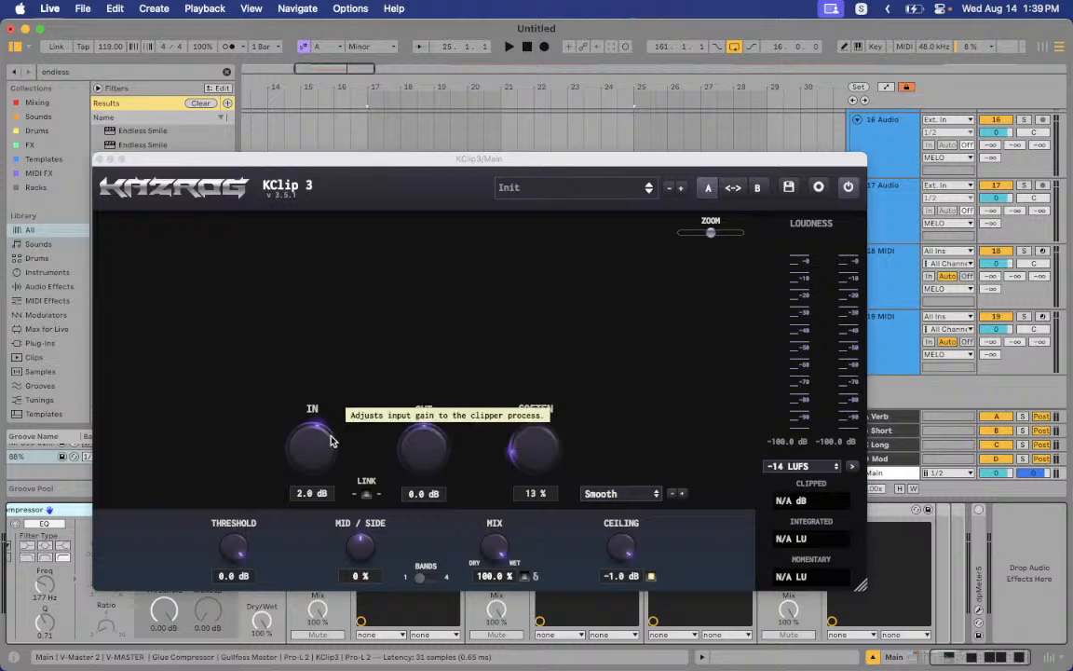
drag(314, 438, 322, 452)
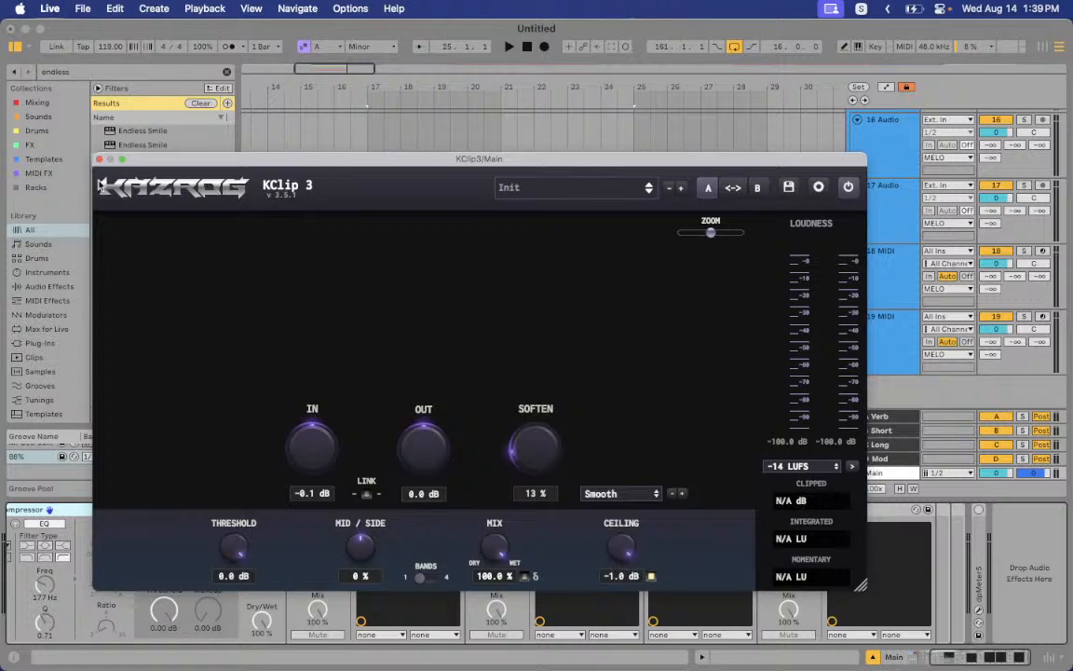
click(99, 159)
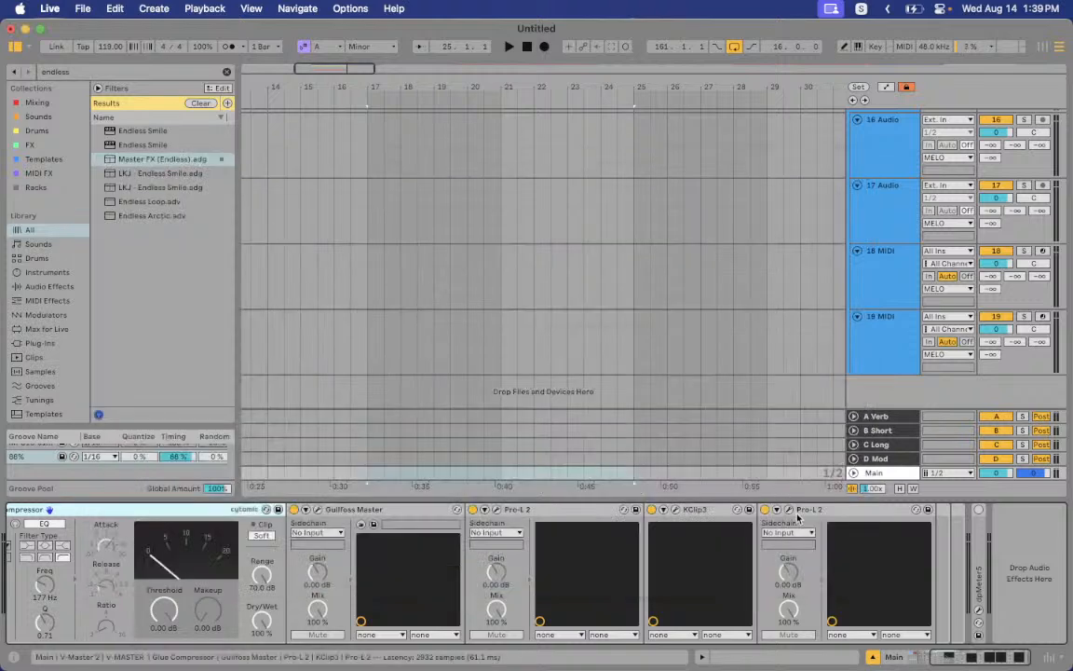
click(789, 511)
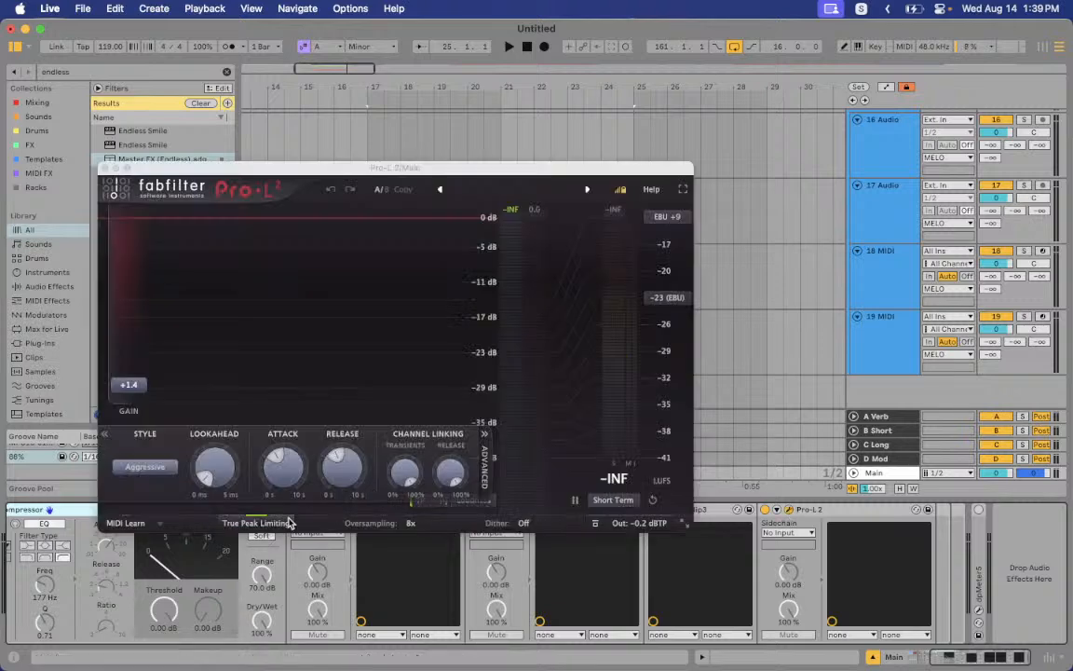
click(145, 466)
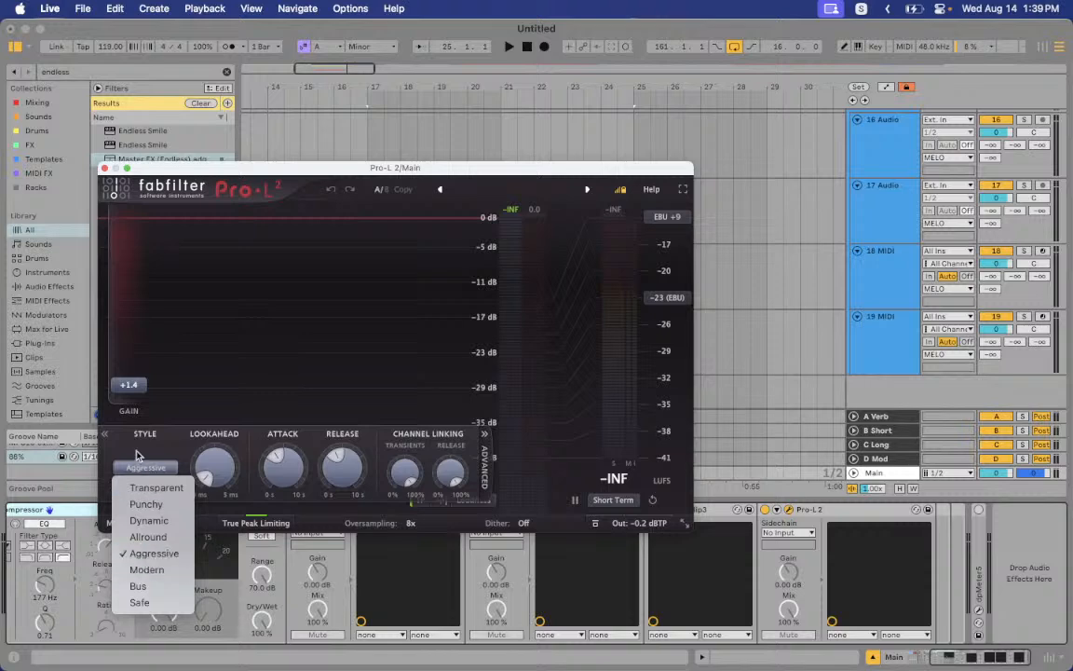
click(133, 448)
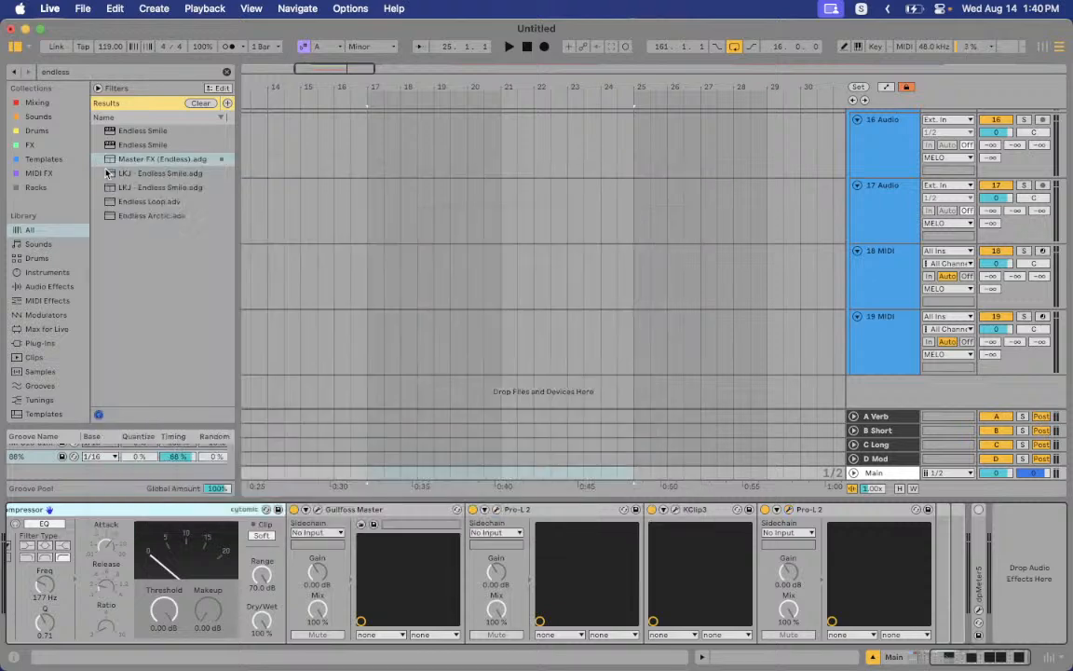
click(104, 168)
click(979, 611)
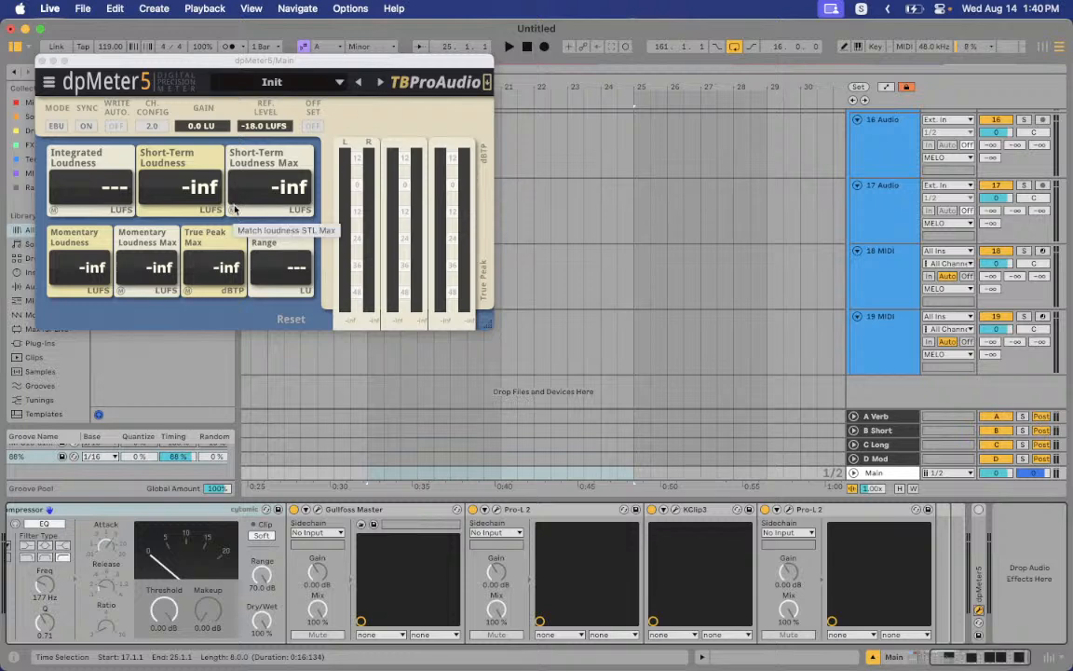
click(41, 59)
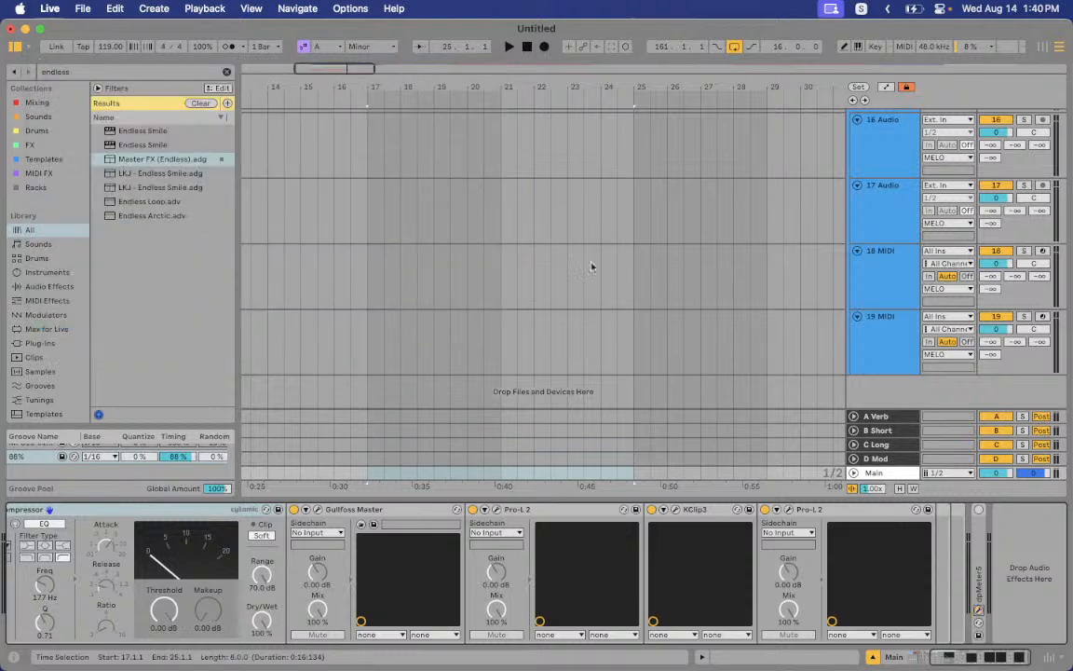
scroll(596, 265, up, 5)
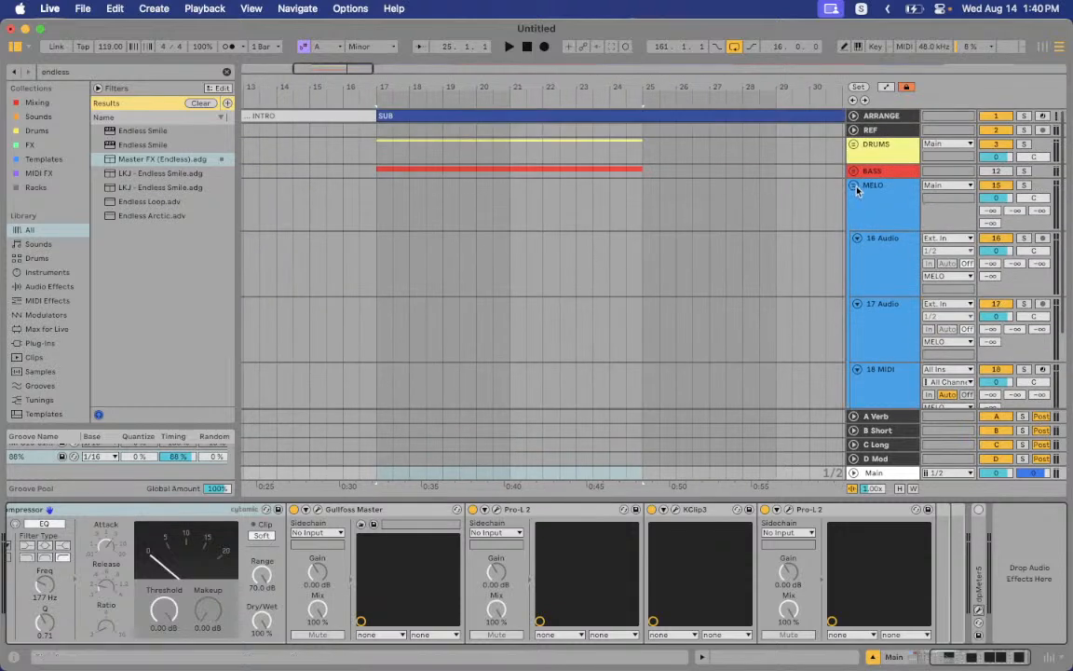
Fold the MELO group track and switch to the Streamlabs Desktop space
click(855, 187)
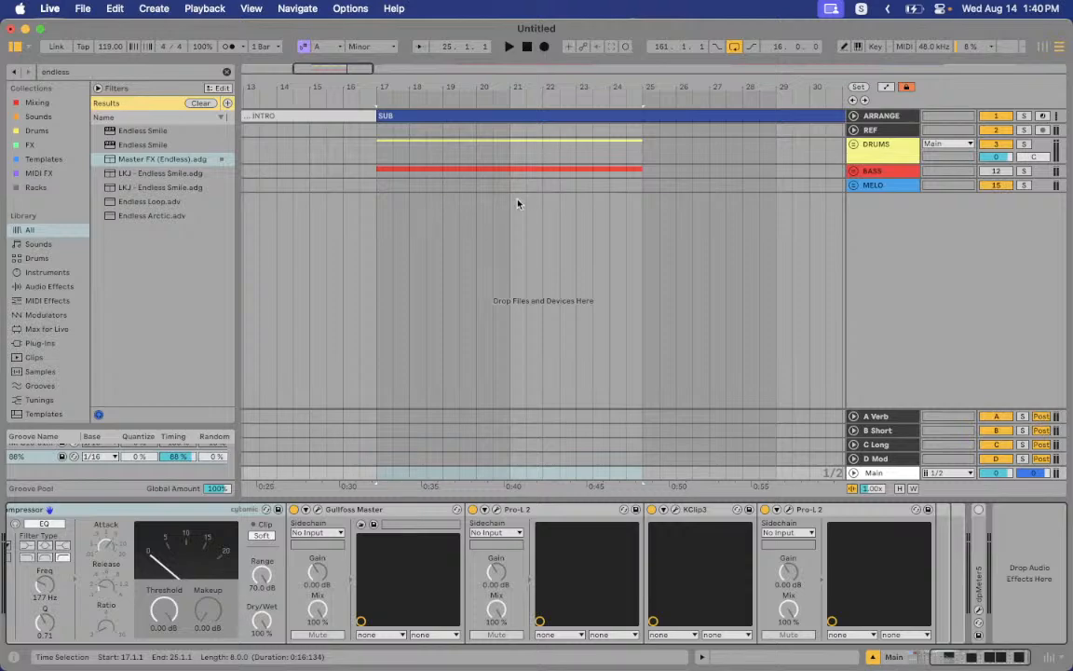
key(ctrl+Right)
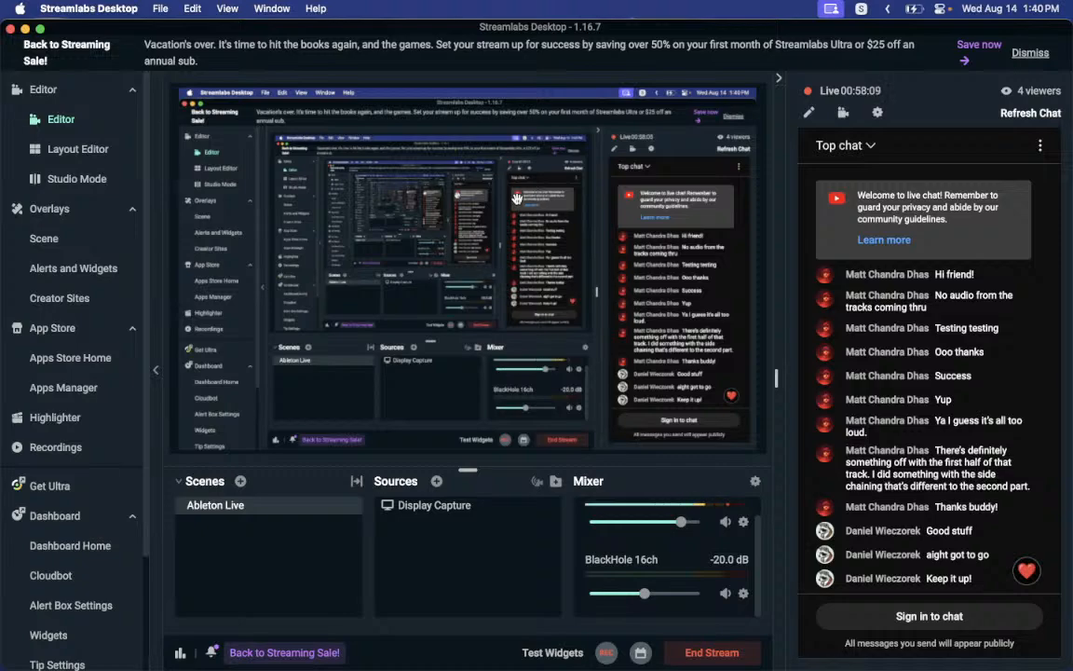
Return to Ableton Live's space, briefly flipping to Streamlabs Desktop and back
key(ctrl+Left)
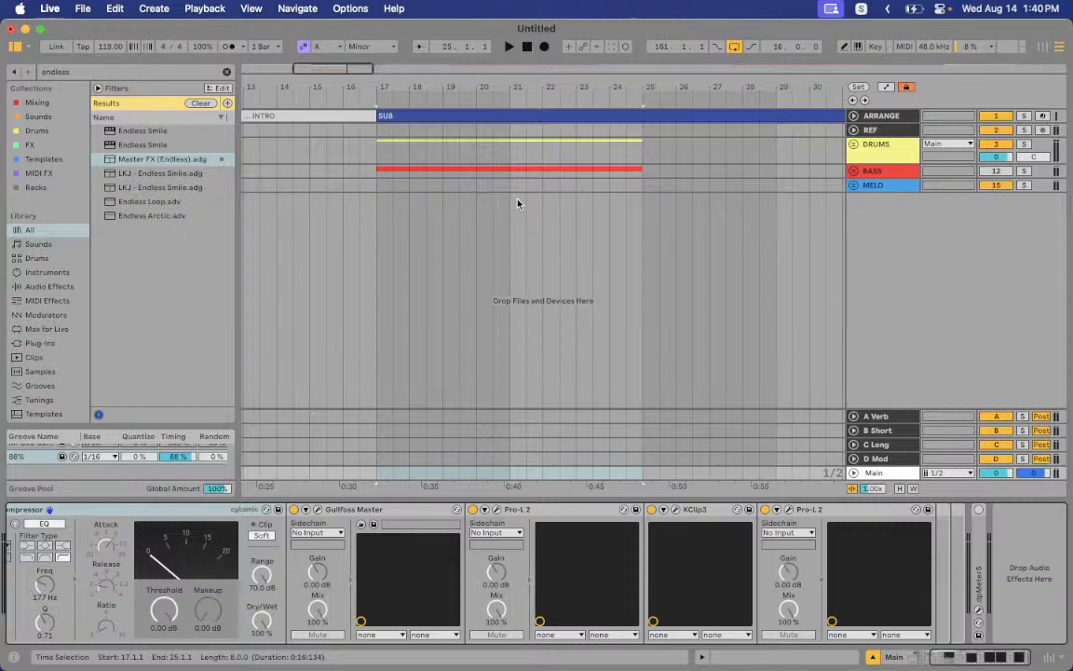
key(ctrl+Right)
key(ctrl+Left)
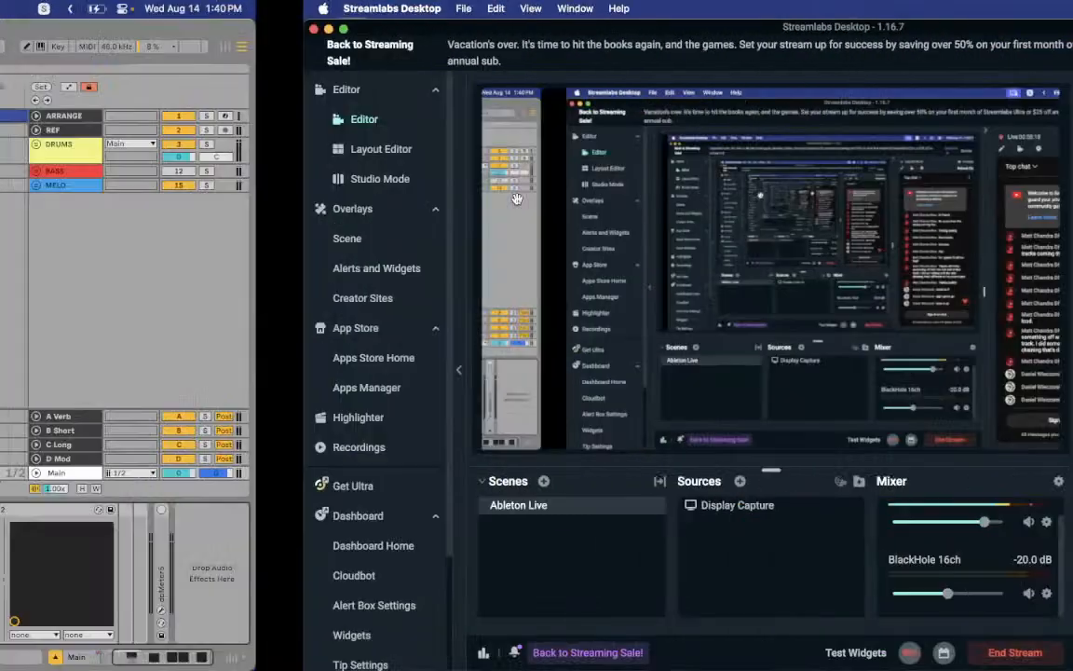